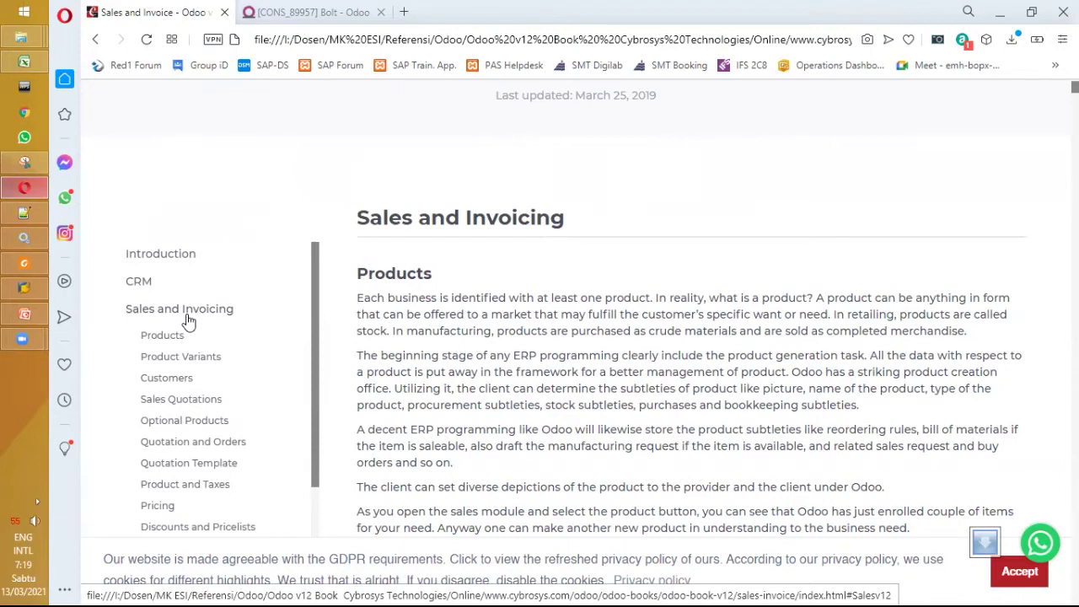
Open the CRM chapter of the Odoo v12 book and go from its contents list to the Point of Sale chapter
{"action": "left_click", "coordinate": [139, 284]}
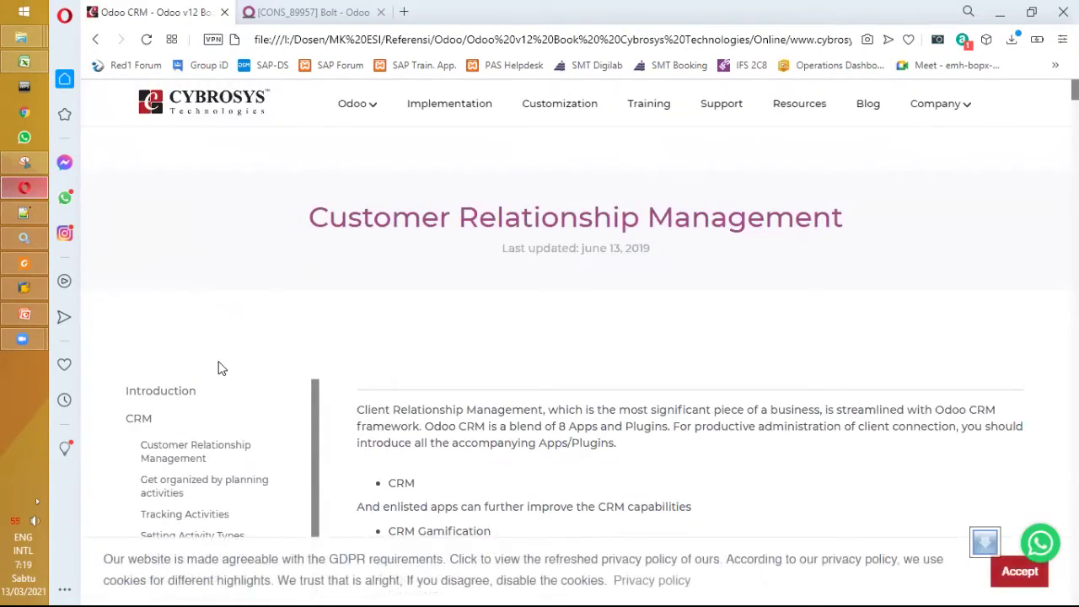
{"action": "scroll", "coordinate": [191, 352], "scroll_direction": "down", "scroll_amount": 2}
{"action": "scroll", "coordinate": [161, 310], "scroll_direction": "down", "scroll_amount": 2}
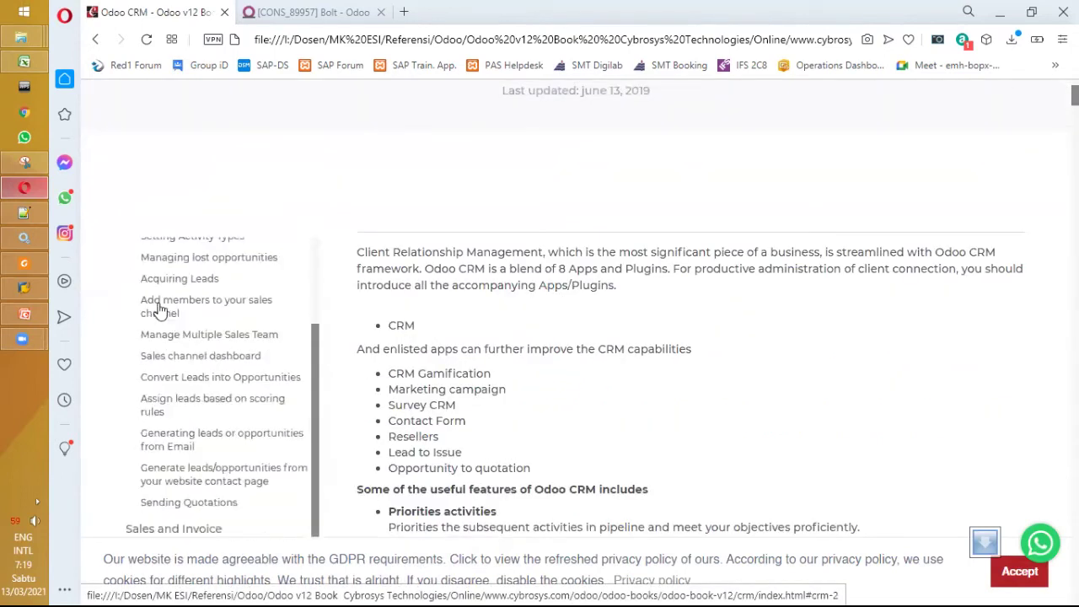
{"action": "scroll", "coordinate": [160, 310], "scroll_direction": "down", "scroll_amount": 2}
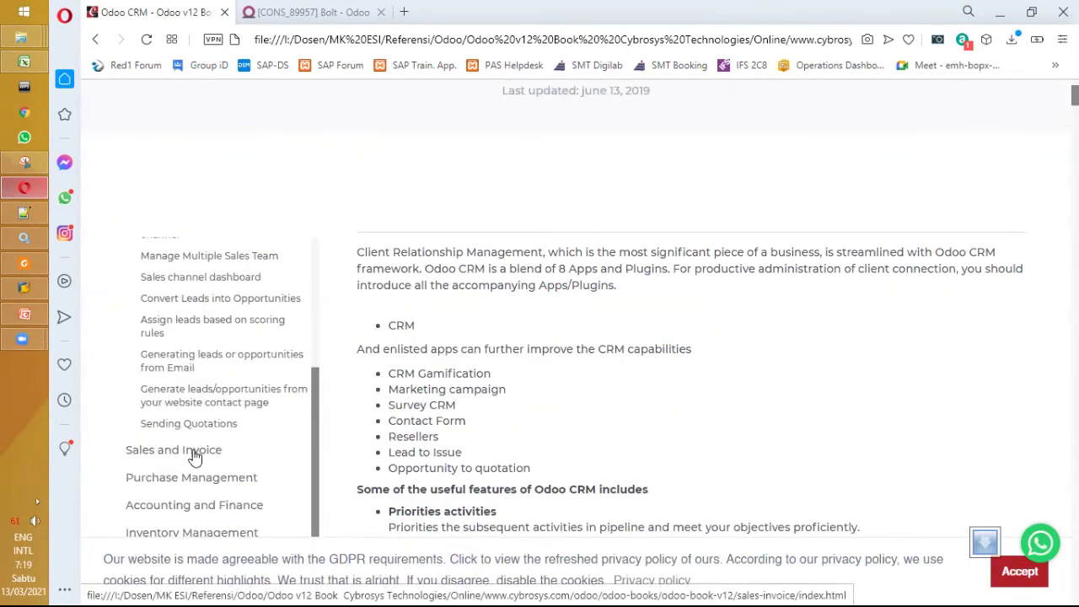
{"action": "scroll", "coordinate": [193, 455], "scroll_direction": "down", "scroll_amount": 2}
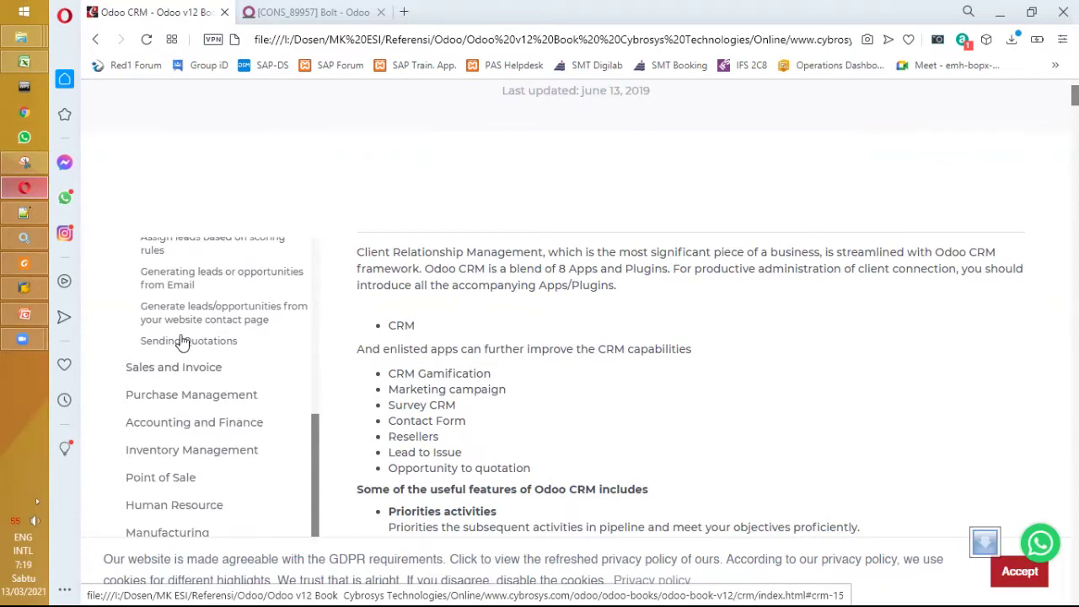
{"action": "left_click", "coordinate": [176, 483]}
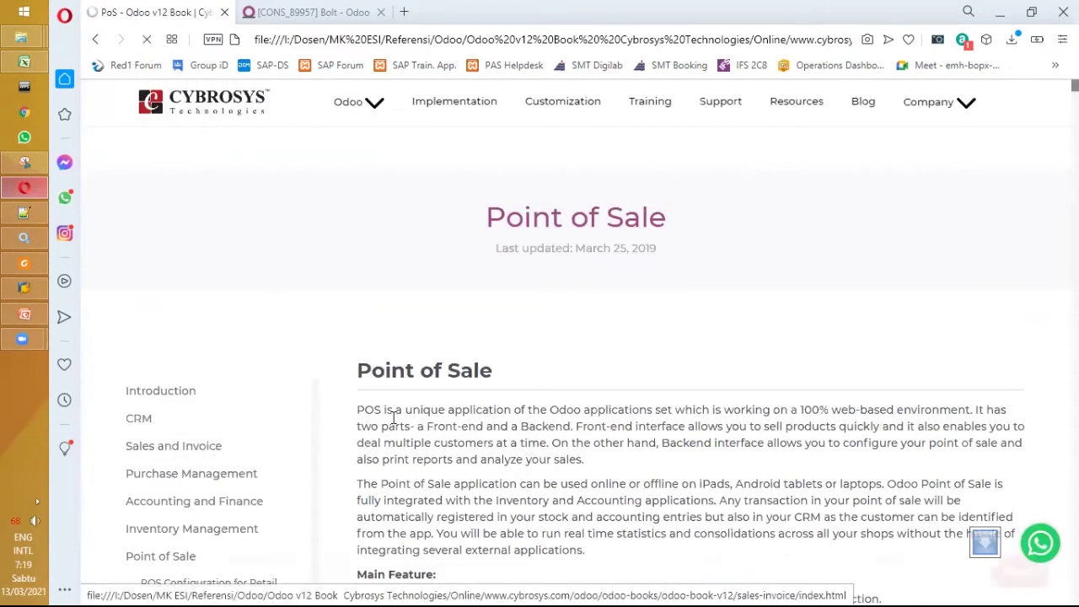
Read the Point of Sale chapter from the product form fields through POS Configuration for Retail to the order interface settings
{"action": "scroll", "coordinate": [416, 410], "scroll_direction": "down", "scroll_amount": 10}
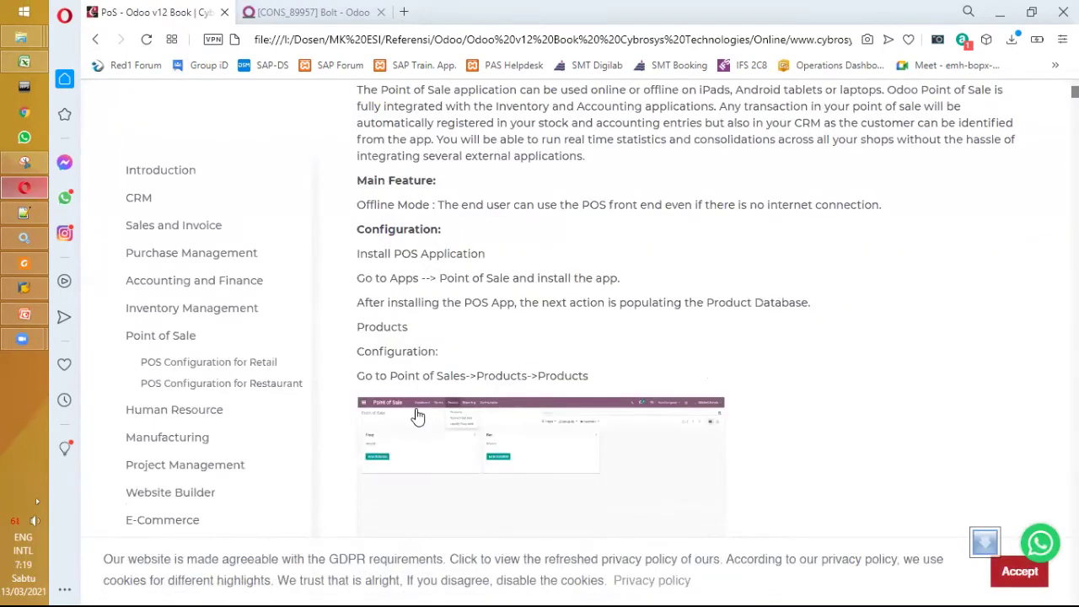
{"action": "scroll", "coordinate": [416, 415], "scroll_direction": "down", "scroll_amount": 12}
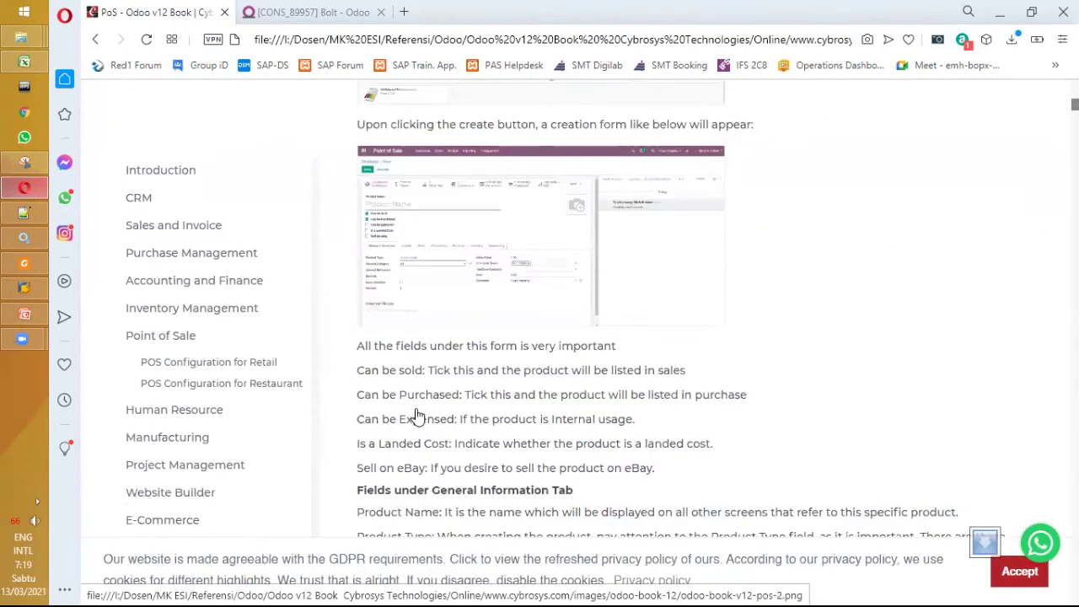
{"action": "scroll", "coordinate": [419, 415], "scroll_direction": "down", "scroll_amount": 1}
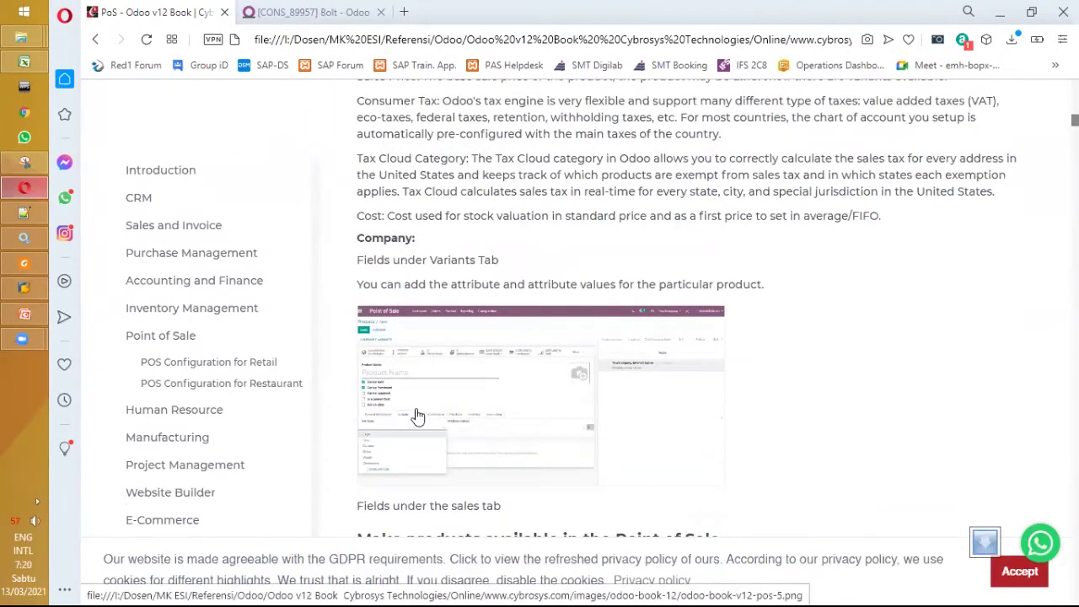
{"action": "scroll", "coordinate": [416, 415], "scroll_direction": "down", "scroll_amount": 7}
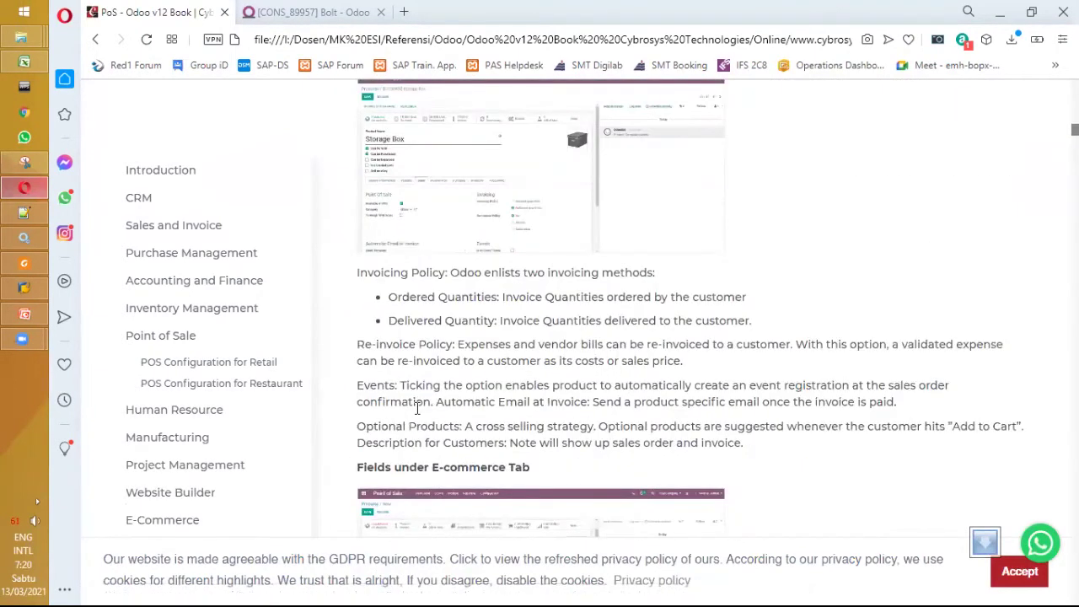
{"action": "scroll", "coordinate": [416, 408], "scroll_direction": "down", "scroll_amount": 2}
{"action": "scroll", "coordinate": [418, 416], "scroll_direction": "down", "scroll_amount": 2}
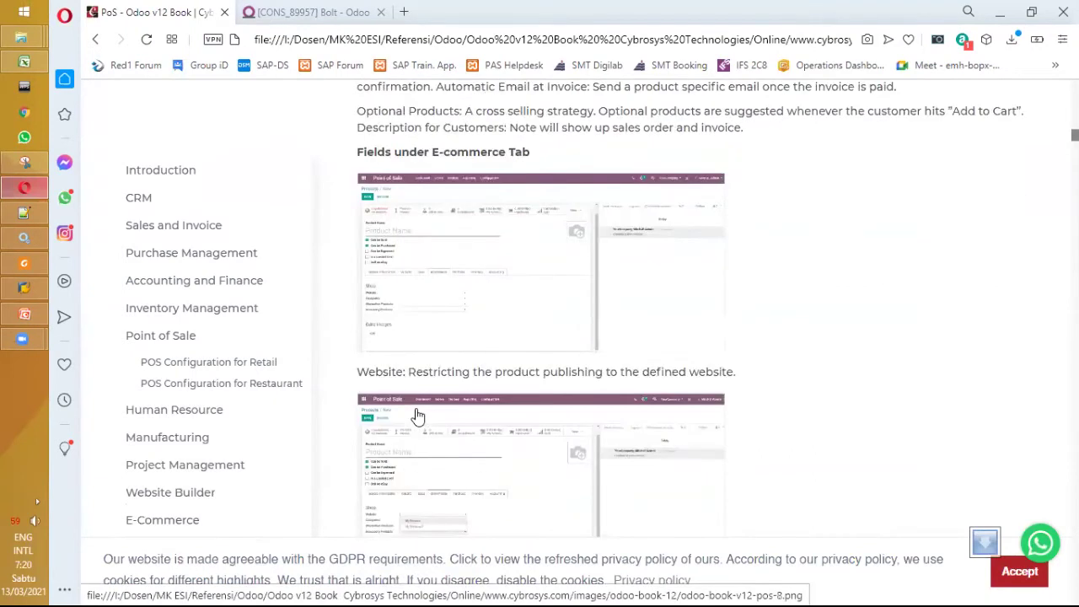
{"action": "scroll", "coordinate": [418, 414], "scroll_direction": "down", "scroll_amount": 7}
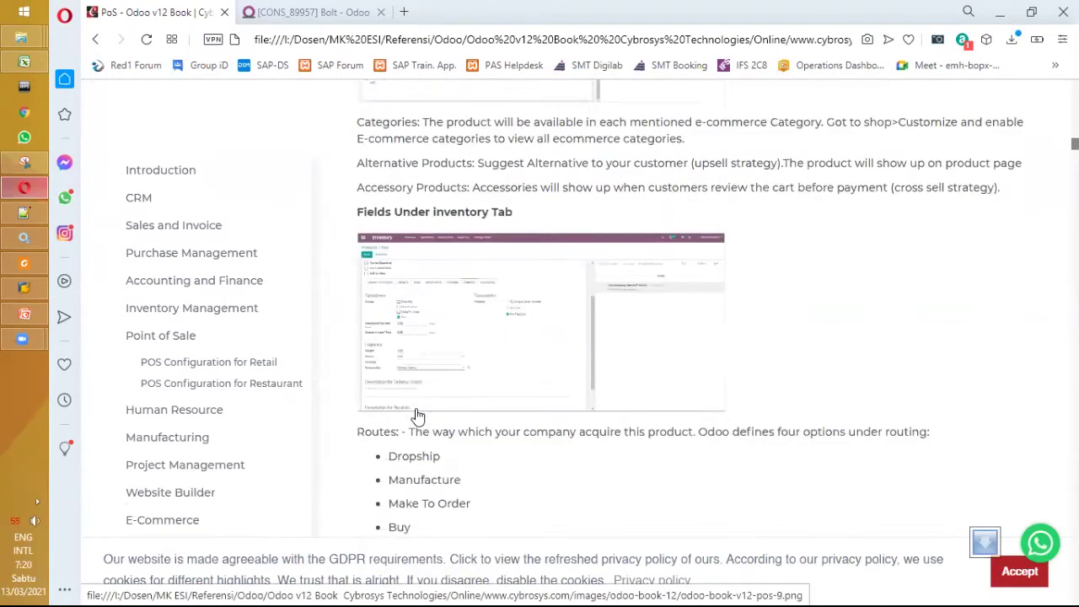
{"action": "scroll", "coordinate": [417, 413], "scroll_direction": "down", "scroll_amount": 8}
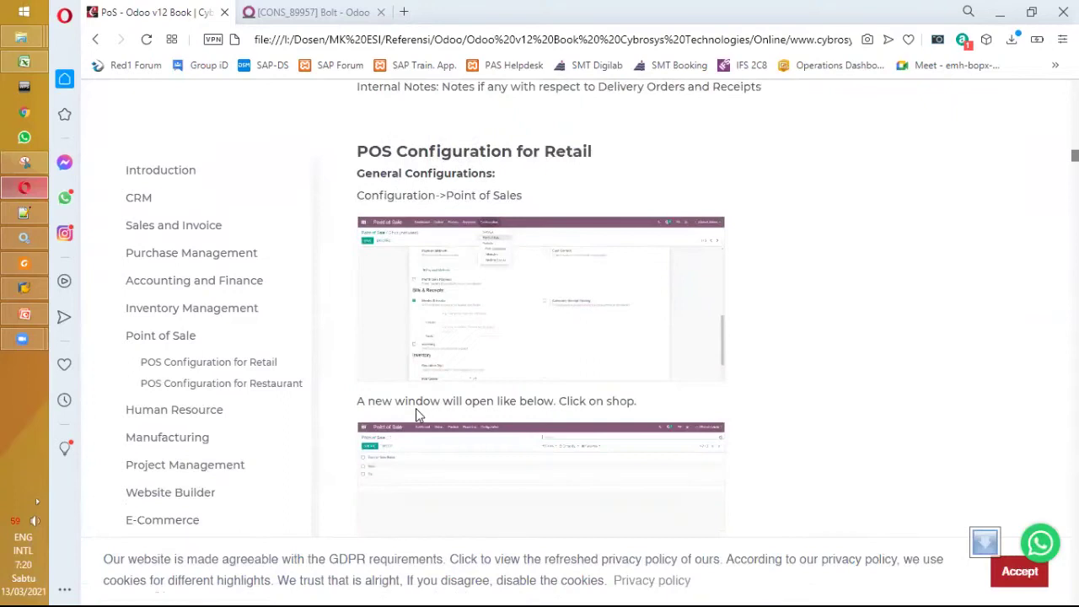
{"action": "scroll", "coordinate": [415, 408], "scroll_direction": "down", "scroll_amount": 3}
{"action": "scroll", "coordinate": [417, 412], "scroll_direction": "down", "scroll_amount": 3}
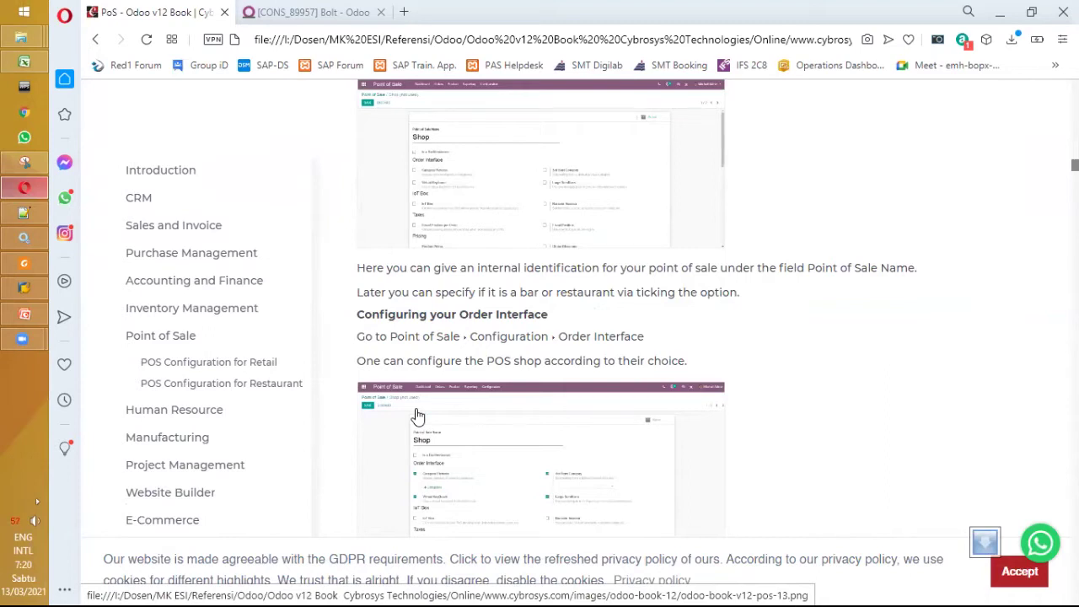
{"action": "scroll", "coordinate": [418, 415], "scroll_direction": "down", "scroll_amount": 4}
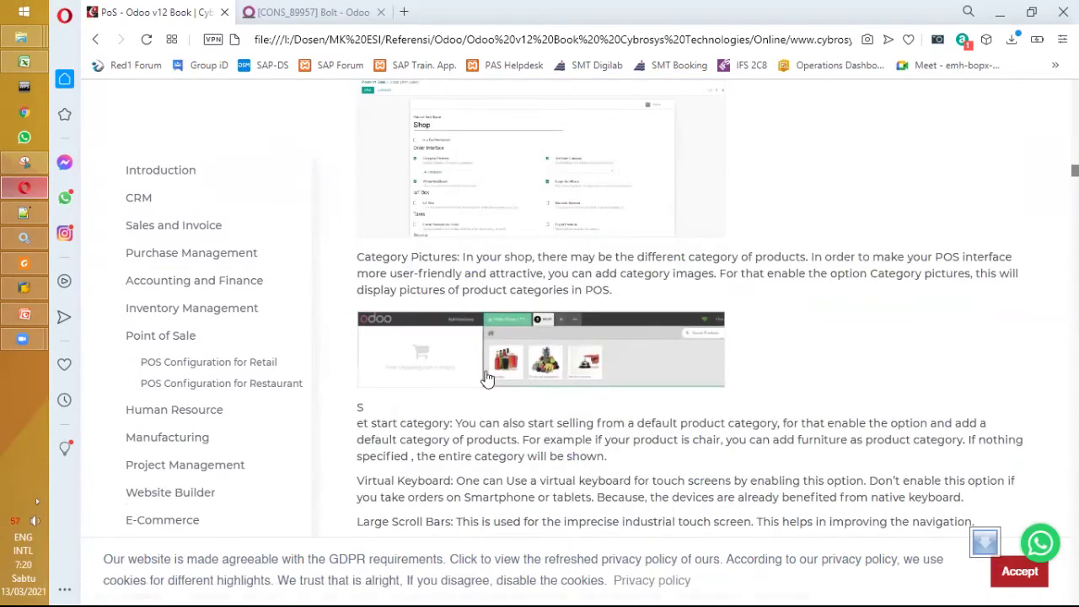
Enlarge the illustration below the Category Pictures paragraph and close it again
{"action": "scroll", "coordinate": [525, 375], "scroll_direction": "down", "scroll_amount": 3}
{"action": "scroll", "coordinate": [535, 404], "scroll_direction": "up", "scroll_amount": 4}
{"action": "left_click", "coordinate": [541, 423]}
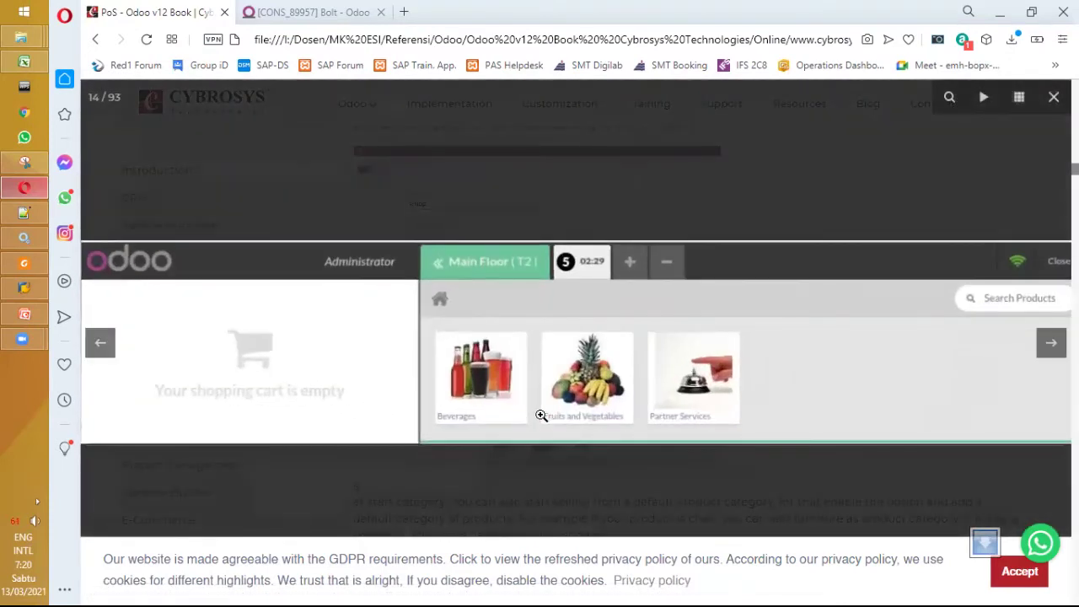
{"action": "left_click", "coordinate": [541, 415]}
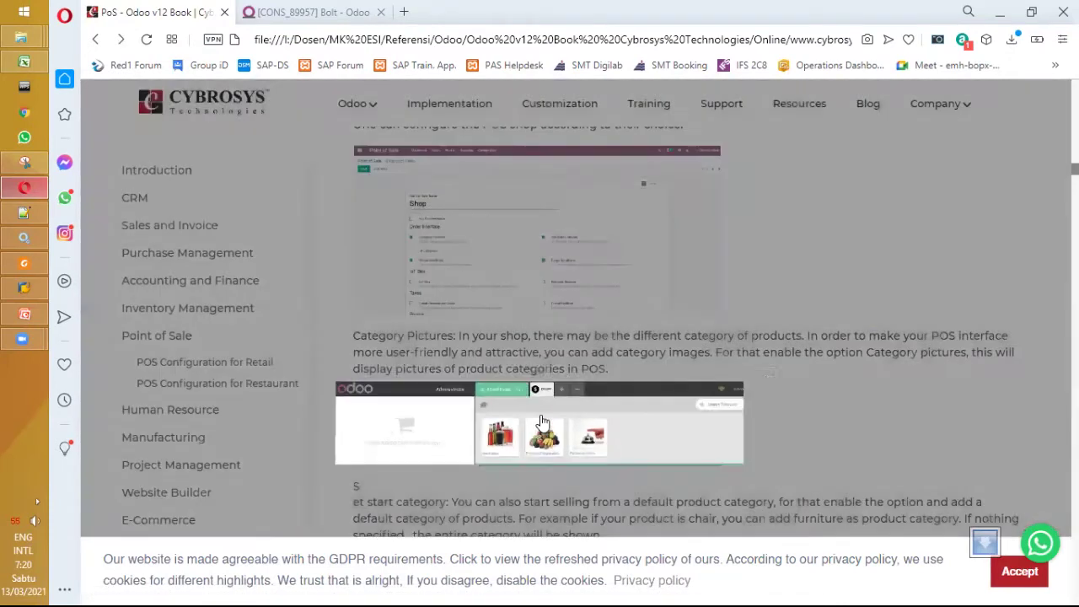
Skim the tax, pricing, loyalty and payment sections and zoom in on the illustration of adding products to the cart
{"action": "scroll", "coordinate": [542, 422], "scroll_direction": "down", "scroll_amount": 5}
{"action": "scroll", "coordinate": [542, 422], "scroll_direction": "down", "scroll_amount": 15}
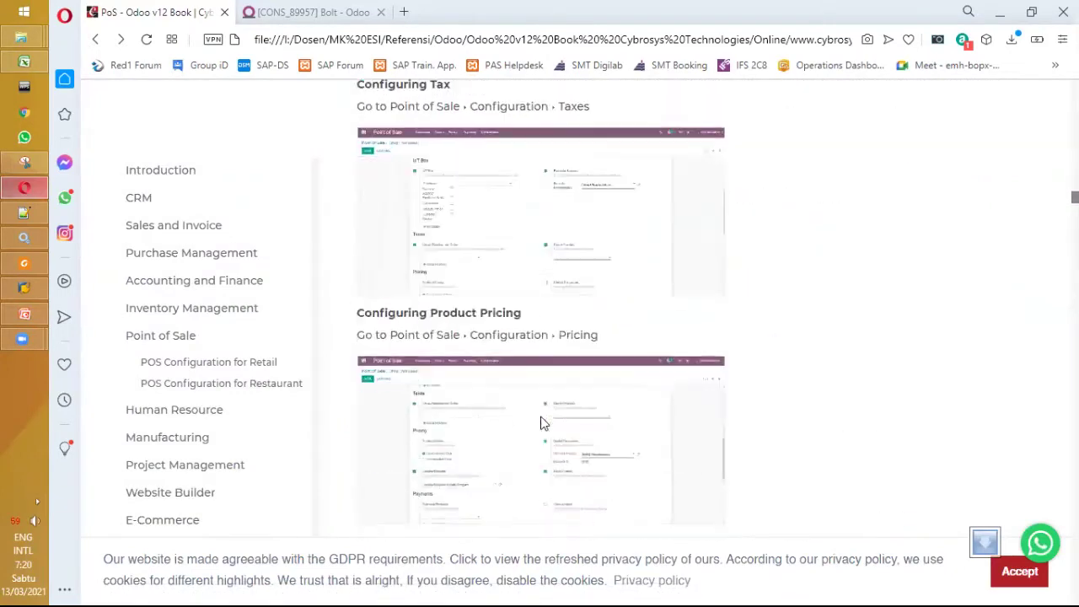
{"action": "scroll", "coordinate": [541, 421], "scroll_direction": "down", "scroll_amount": 15}
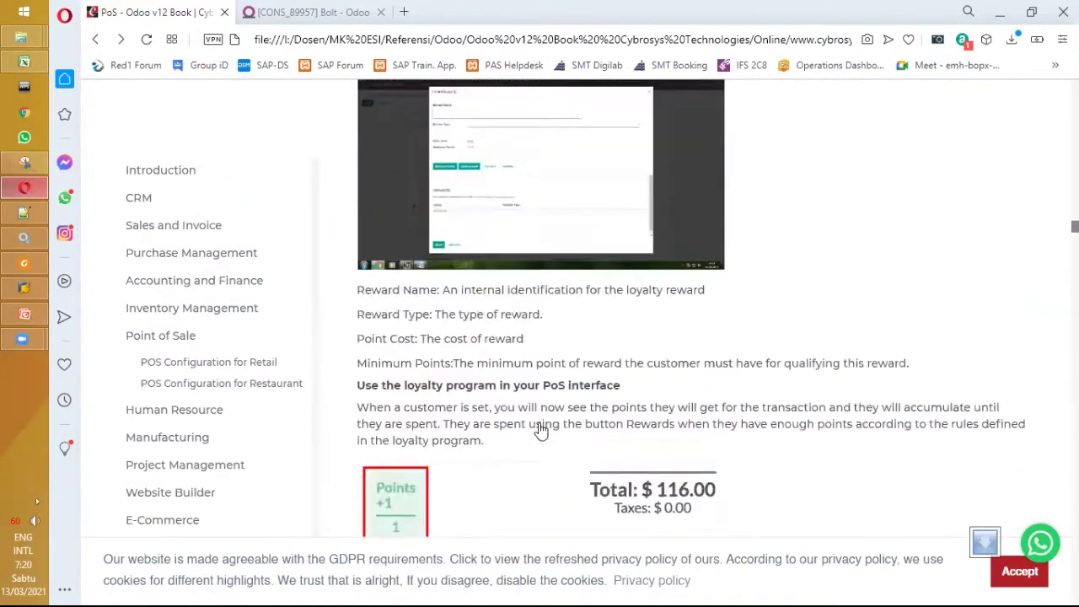
{"action": "scroll", "coordinate": [541, 433], "scroll_direction": "down", "scroll_amount": 15}
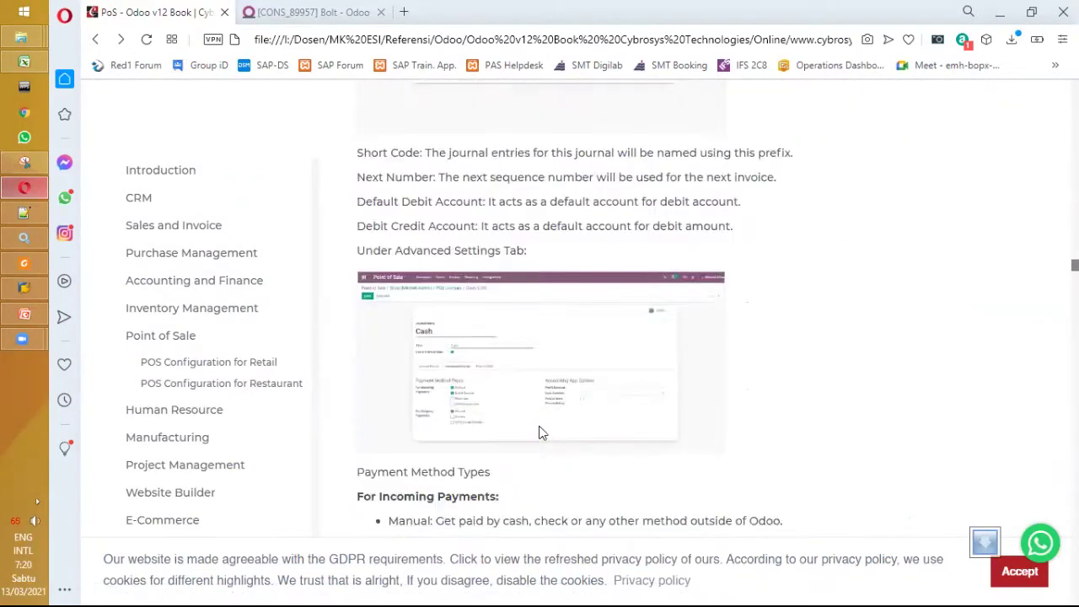
{"action": "scroll", "coordinate": [540, 436], "scroll_direction": "down", "scroll_amount": 15}
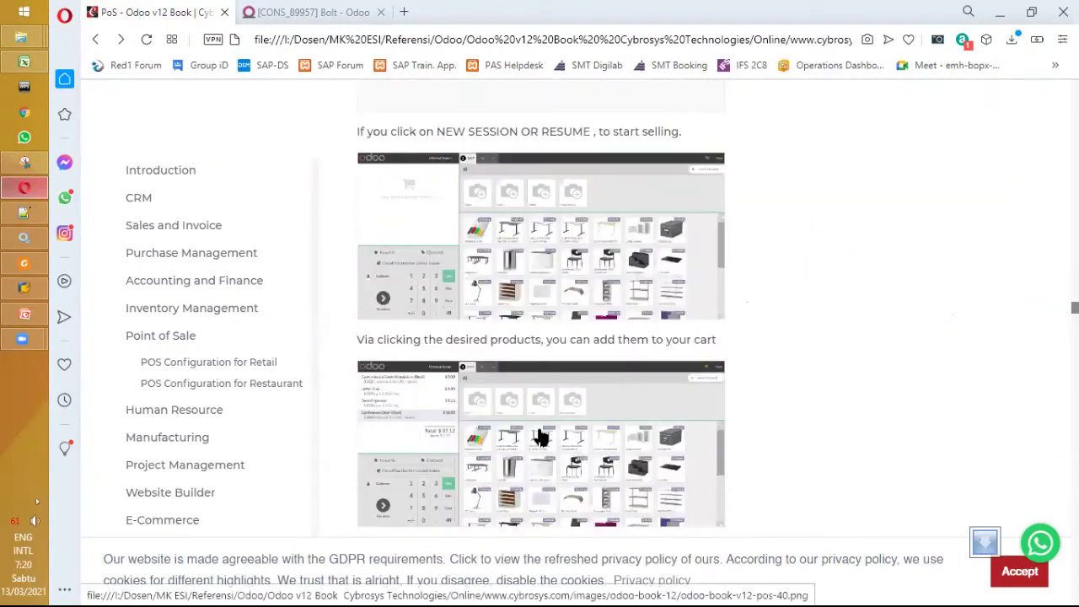
{"action": "left_click", "coordinate": [542, 415]}
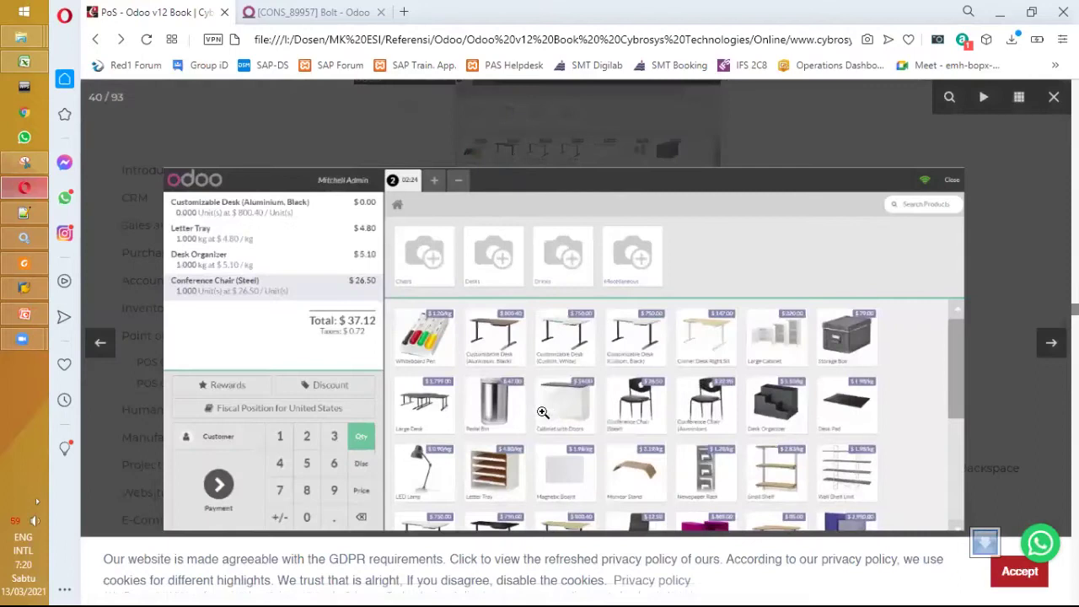
{"action": "left_click", "coordinate": [542, 412]}
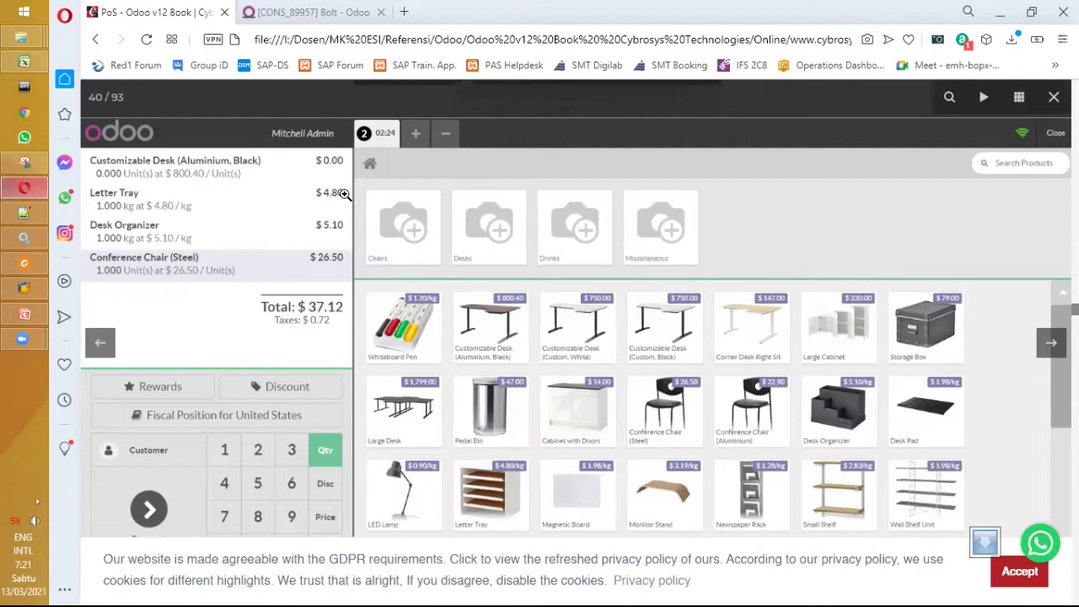
Open a new tab in the maximized browser window and load the odoo.com homepage
{"action": "key", "text": "ctrl+Tab"}
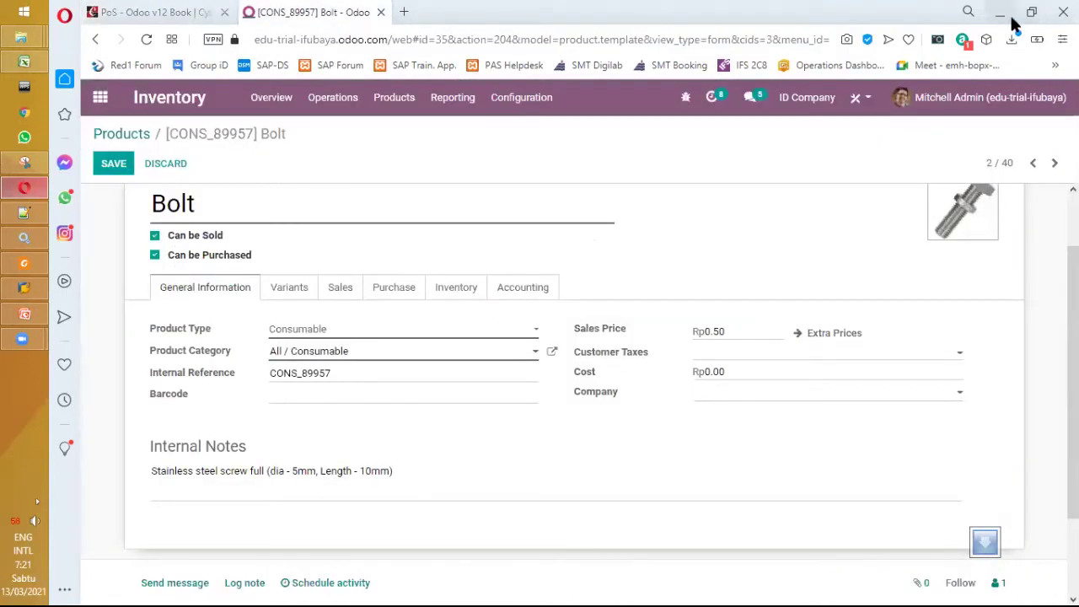
{"action": "key", "text": "super+Right"}
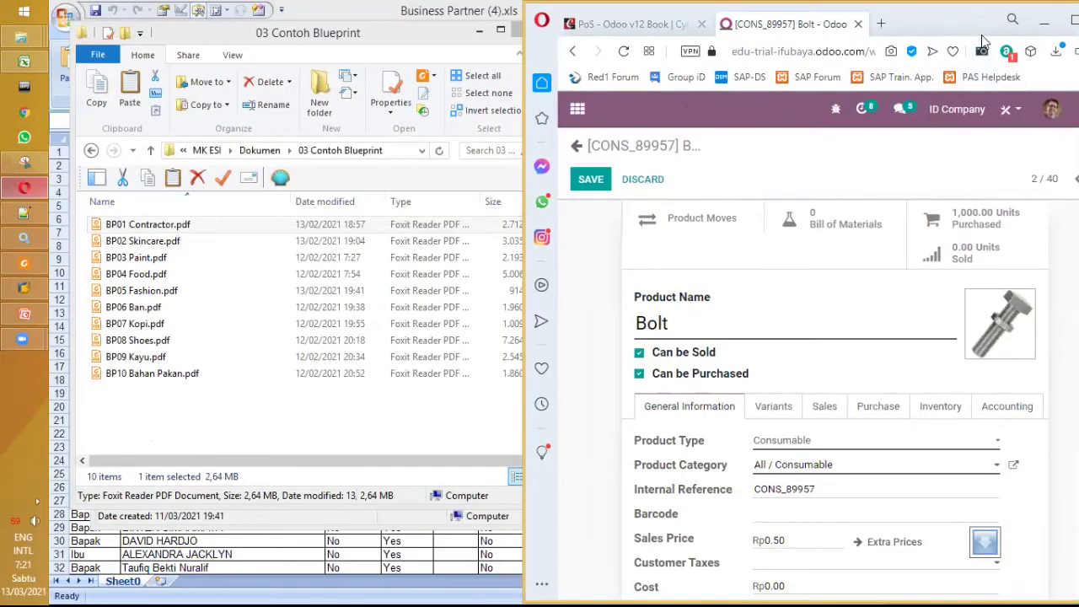
{"action": "key", "text": "super+Left"}
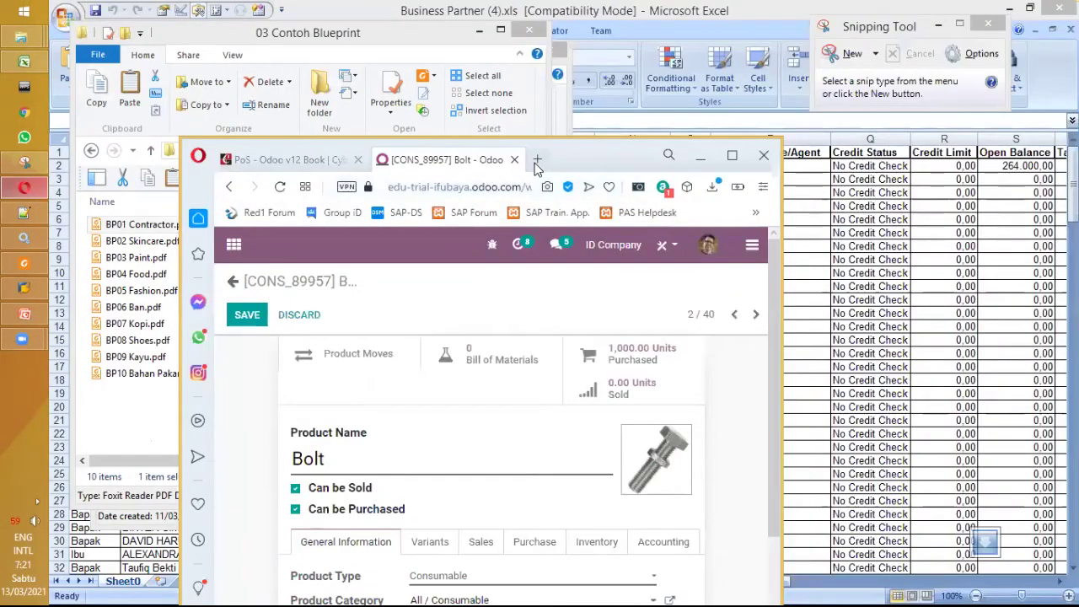
{"action": "left_click", "coordinate": [537, 159]}
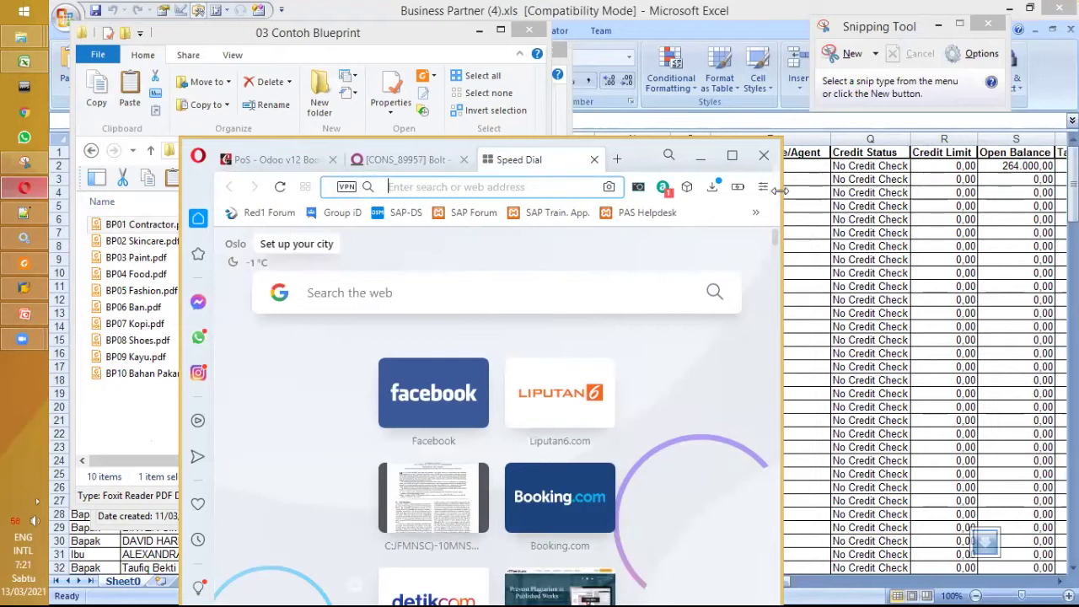
{"action": "left_click_drag", "start_coordinate": [780, 191], "coordinate": [933, 190]}
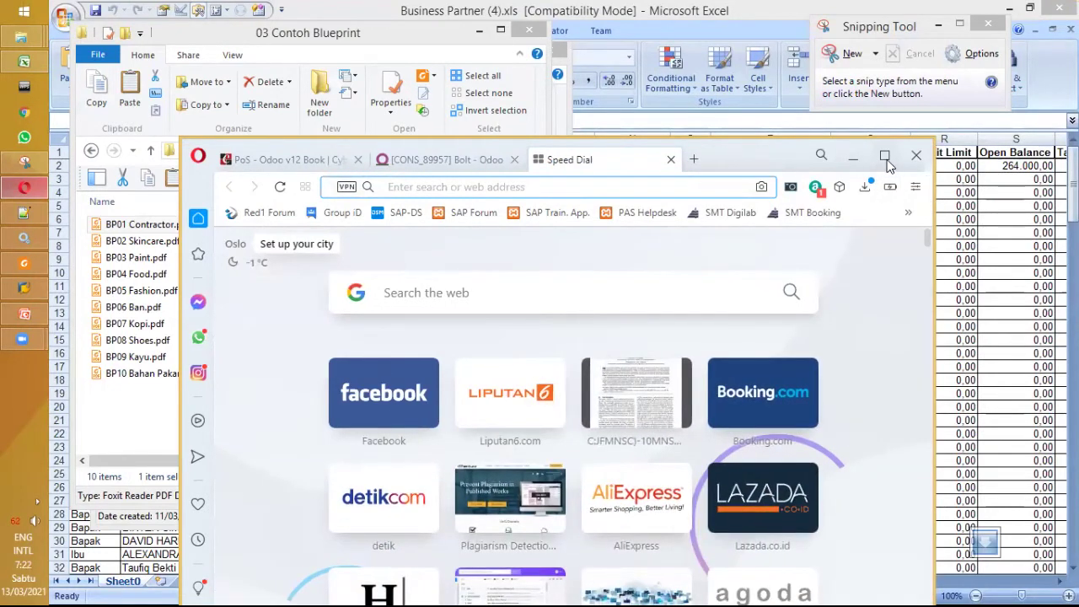
{"action": "key", "text": "super+Home"}
{"action": "key", "text": "super+Up"}
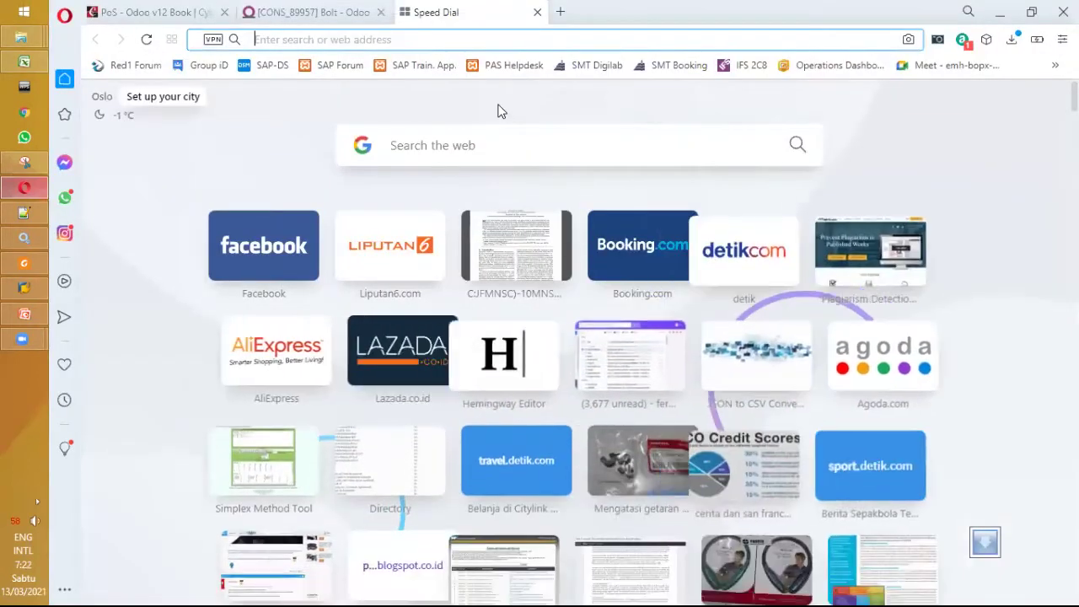
{"action": "type", "text": "odoo"}
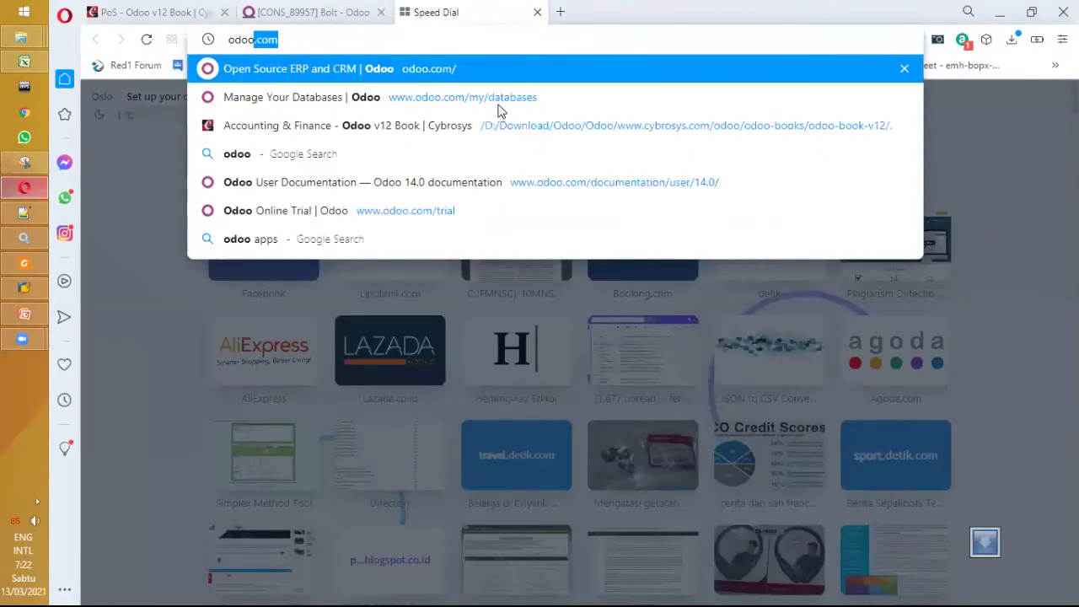
{"action": "key", "text": "Return"}
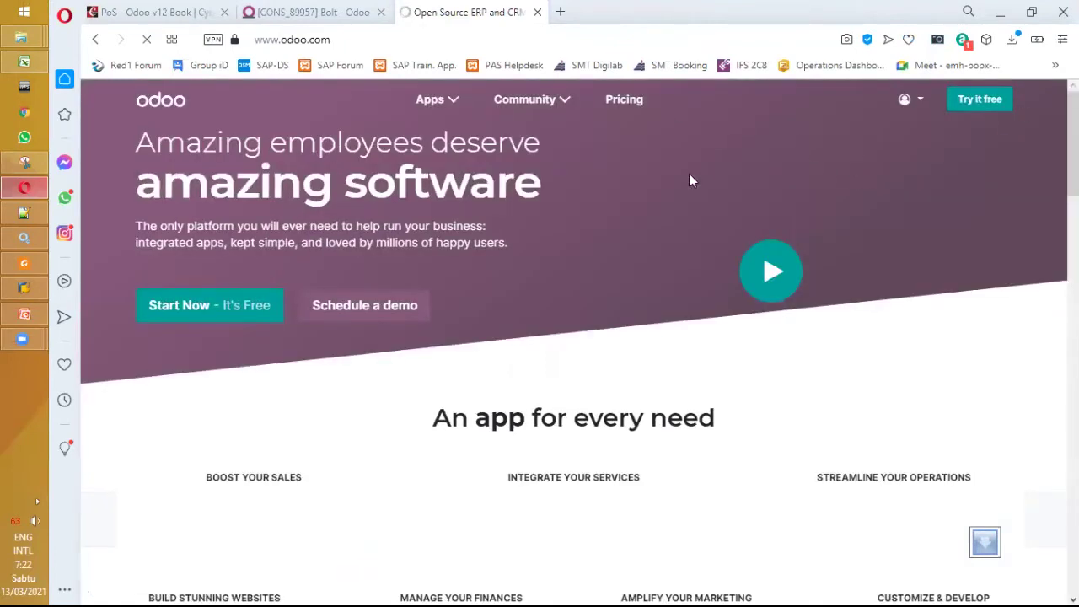
{"action": "left_click", "coordinate": [393, 41]}
{"action": "left_click", "coordinate": [395, 37]}
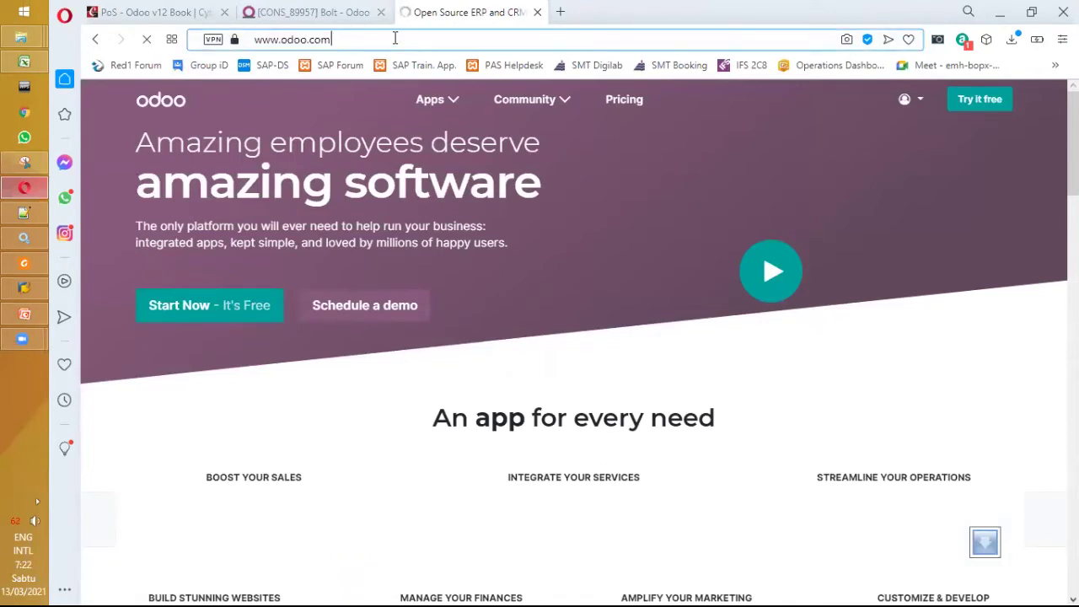
{"action": "type", "text": "my"}
{"action": "key", "text": "BackSpace"}
{"action": "key", "text": "BackSpace"}
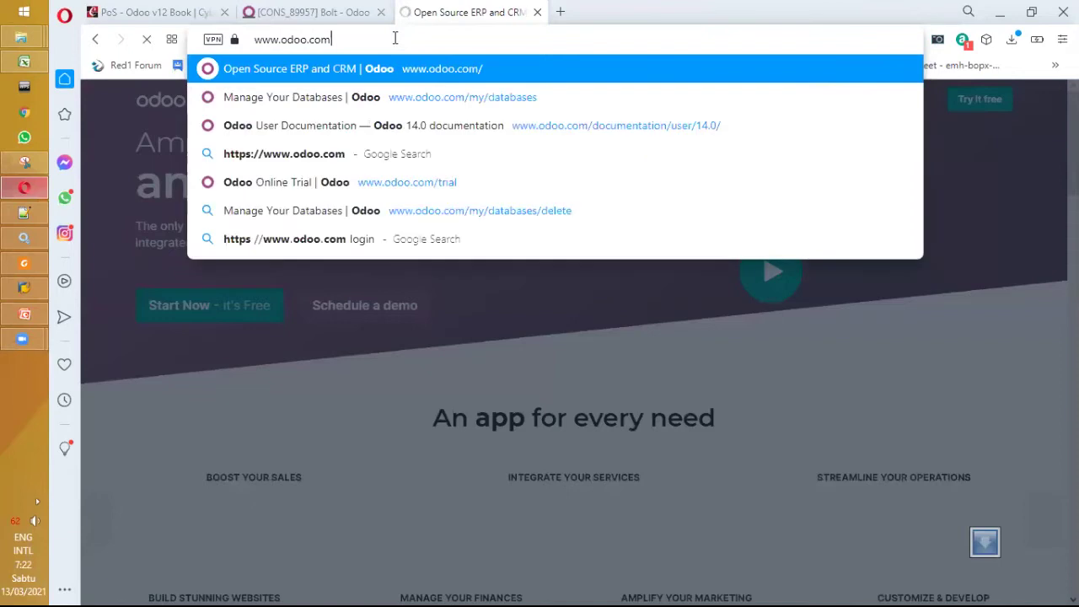
{"action": "left_click", "coordinate": [592, 107]}
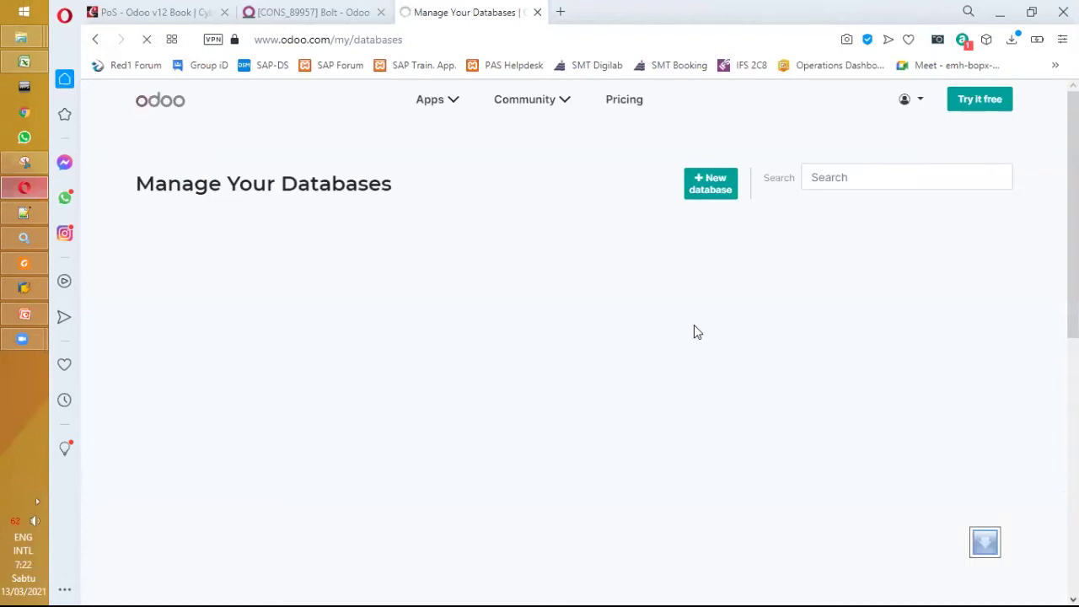
Start creating a new database and select the Point of Sale app for the trial
{"action": "scroll", "coordinate": [544, 309], "scroll_direction": "down", "scroll_amount": 5}
{"action": "scroll", "coordinate": [593, 293], "scroll_direction": "up", "scroll_amount": 5}
{"action": "left_click", "coordinate": [708, 194]}
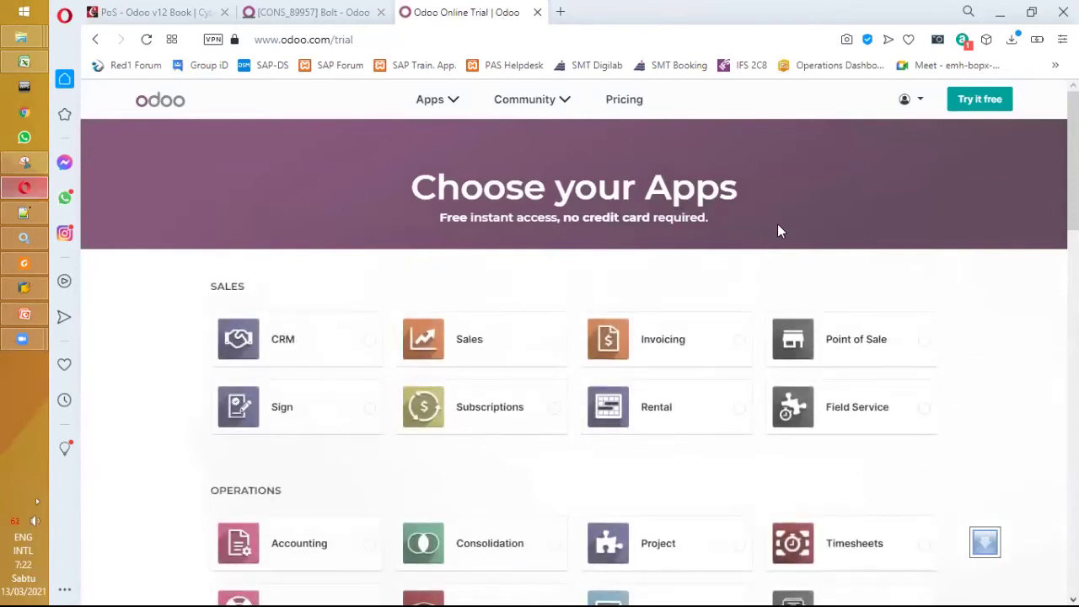
{"action": "left_click", "coordinate": [840, 353]}
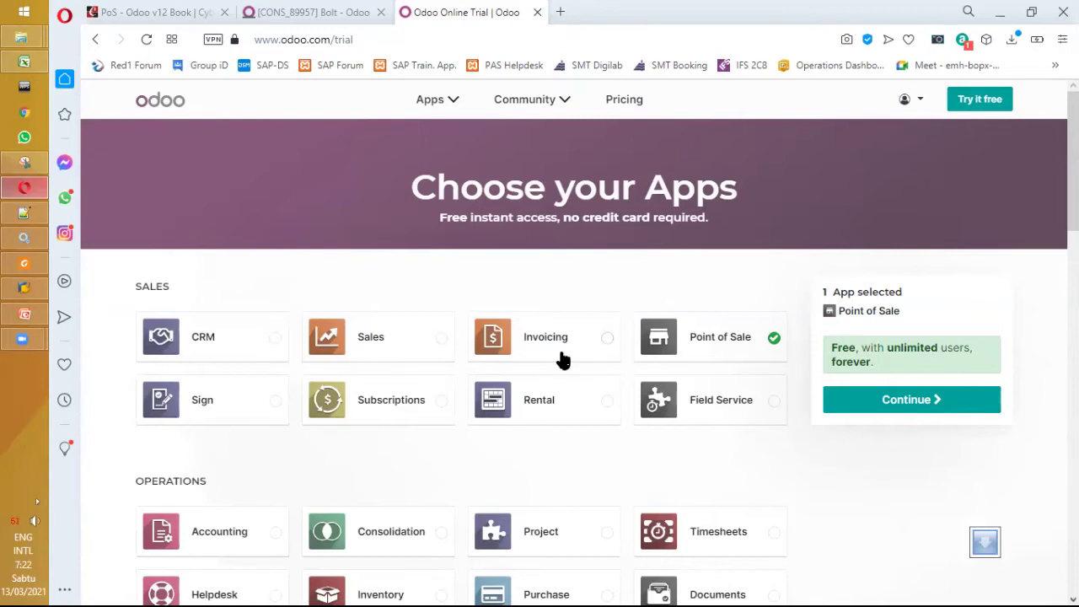
Add Invoicing alongside Point of Sale to compare the trial terms, and remove Invoicing from the selection again
{"action": "scroll", "coordinate": [624, 396], "scroll_direction": "down", "scroll_amount": 2}
{"action": "scroll", "coordinate": [632, 325], "scroll_direction": "up", "scroll_amount": 2}
{"action": "left_click", "coordinate": [607, 346]}
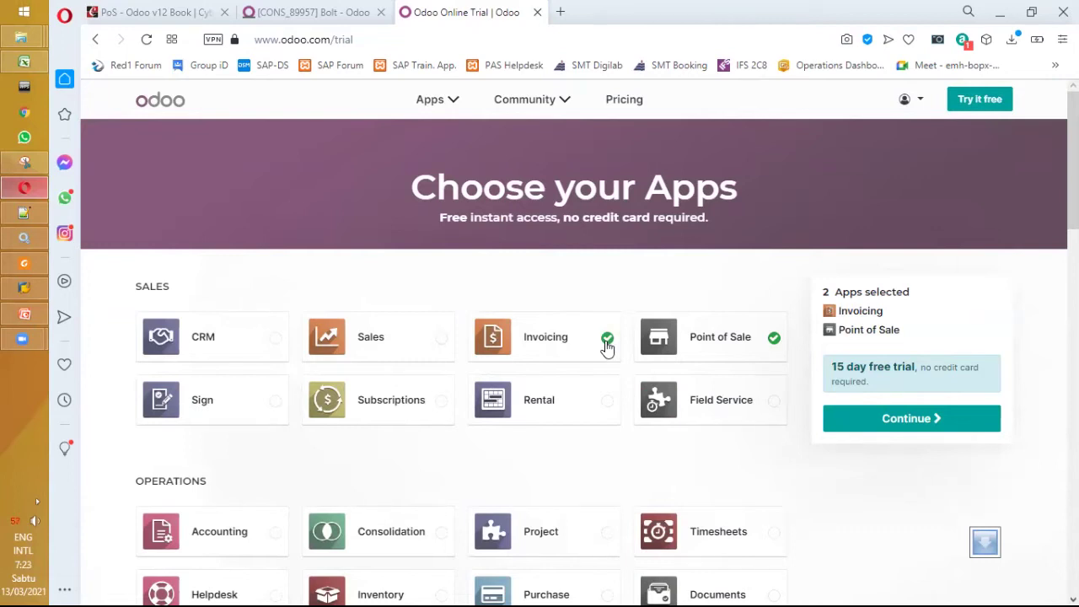
{"action": "left_click", "coordinate": [604, 340]}
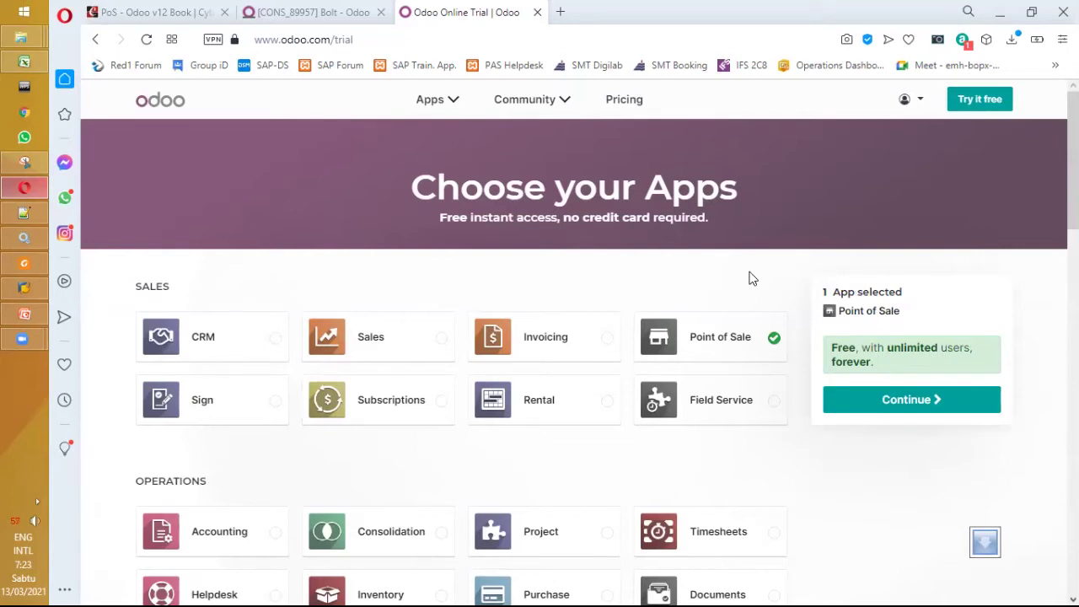
Try Sales alone and Sales with Invoicing as the trial selection, and switch back to Point of Sale only
{"action": "left_click", "coordinate": [773, 340]}
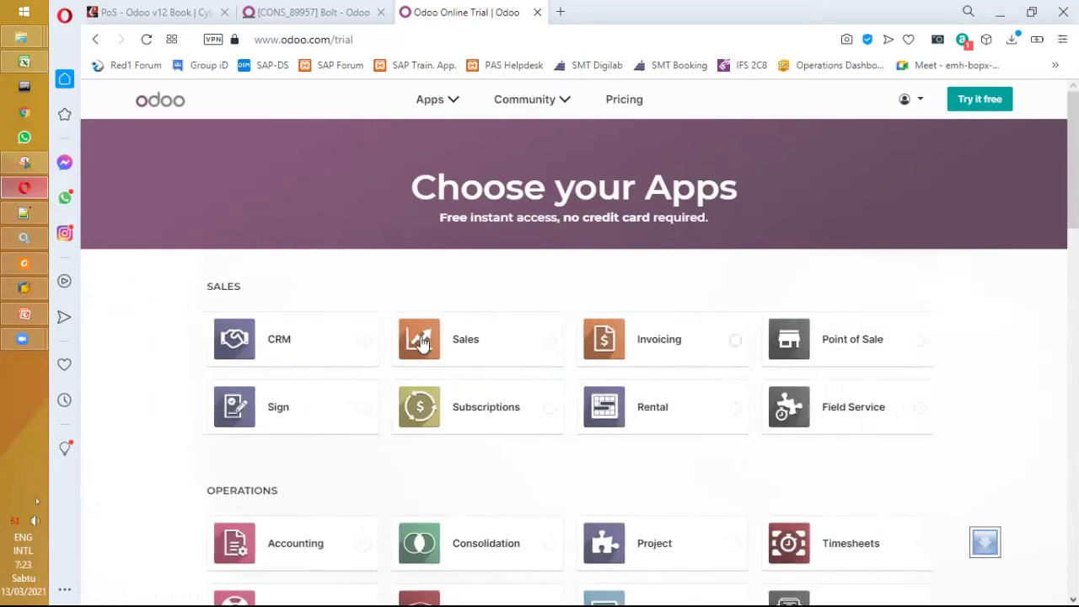
{"action": "left_click", "coordinate": [547, 340]}
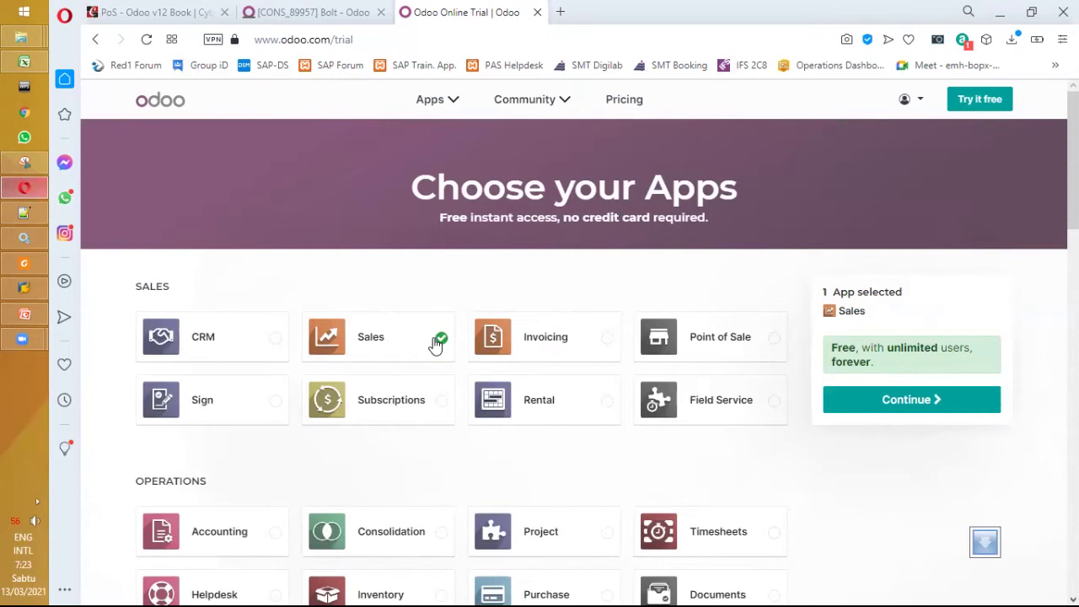
{"action": "left_click", "coordinate": [610, 347]}
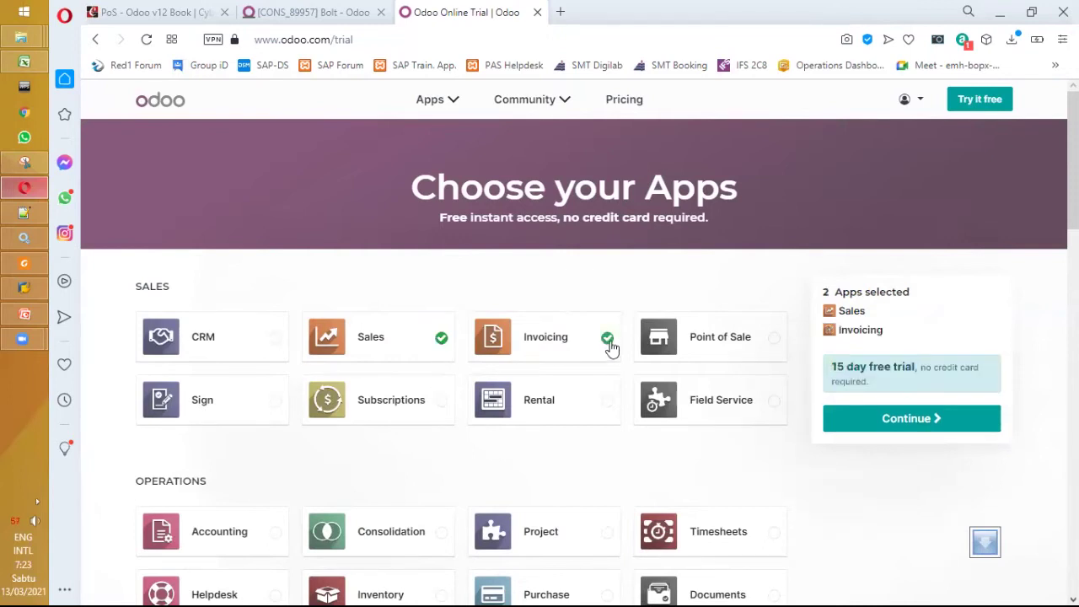
{"action": "left_click", "coordinate": [611, 347]}
{"action": "left_click", "coordinate": [440, 340]}
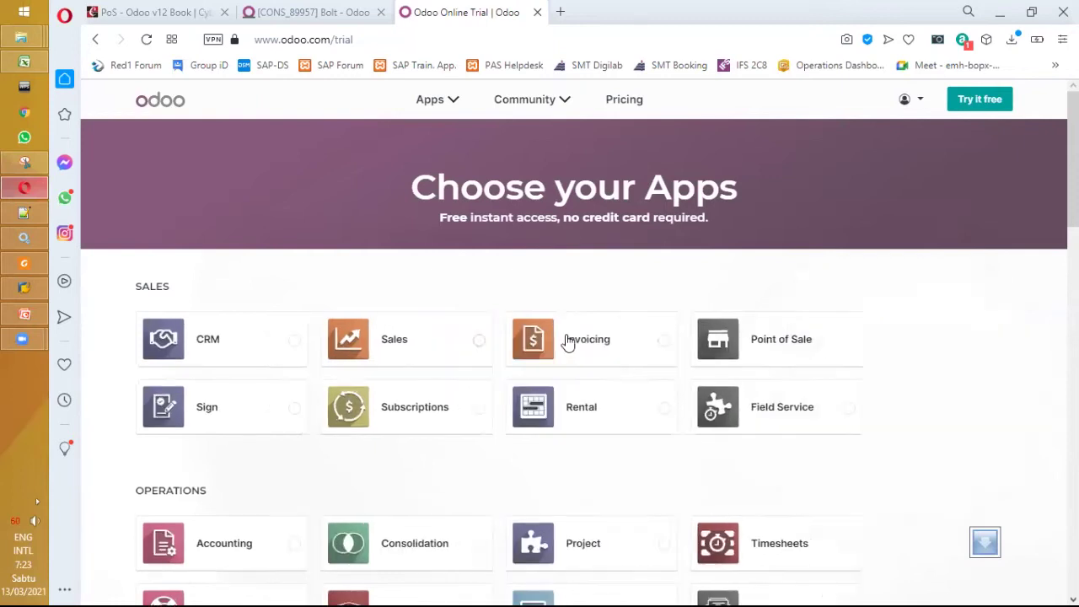
{"action": "left_click", "coordinate": [924, 342]}
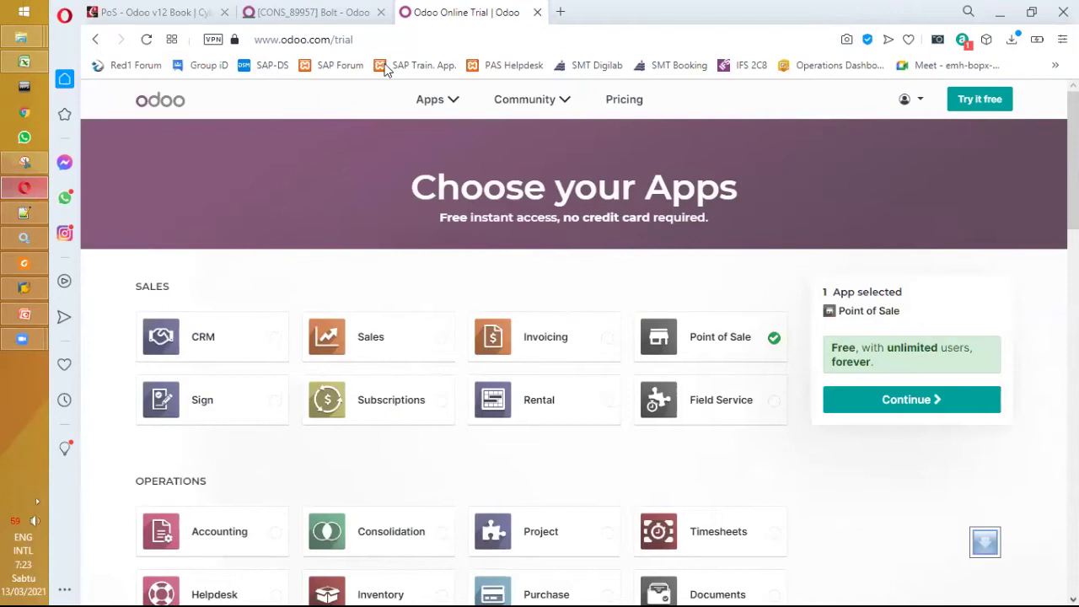
Return from the trial to the Manage Your Databases page and open the E-Commerce chapter in the Odoo v12 book tab
{"action": "left_click", "coordinate": [95, 40]}
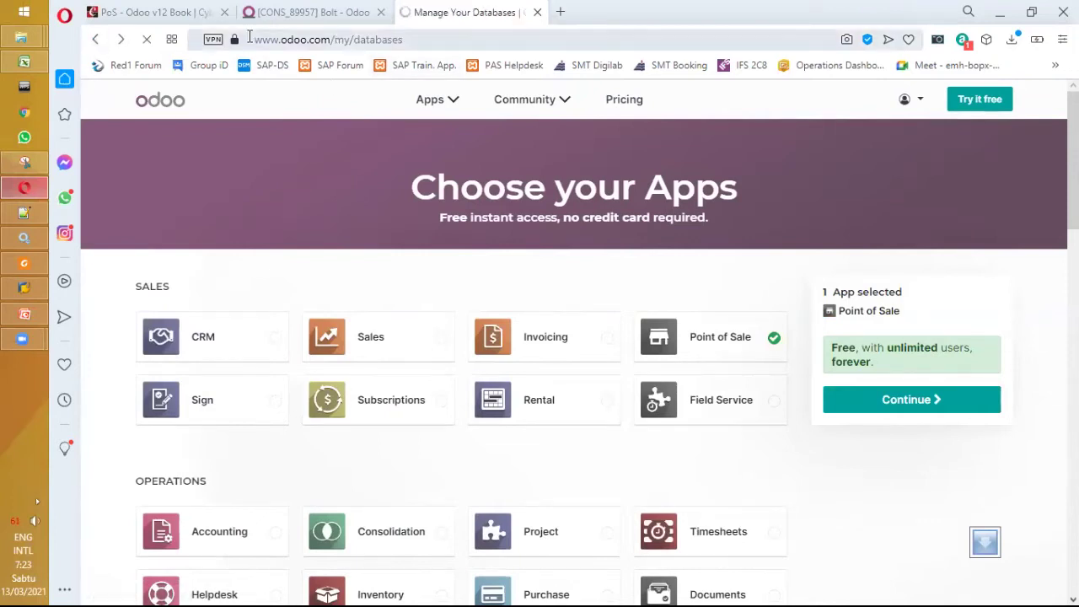
{"action": "left_click", "coordinate": [152, 13]}
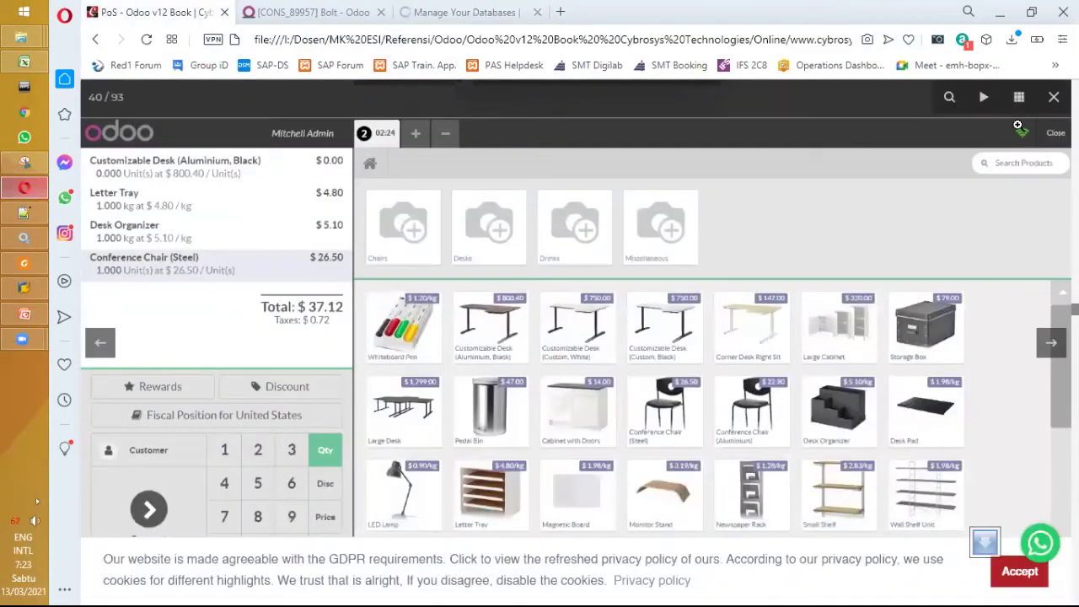
{"action": "left_click", "coordinate": [1017, 124]}
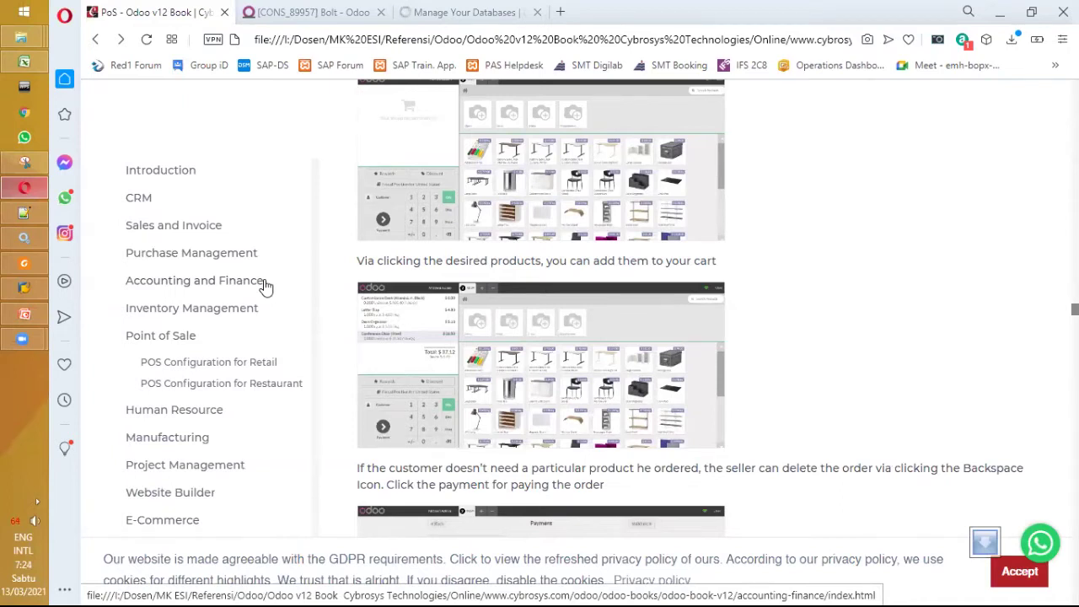
{"action": "scroll", "coordinate": [265, 286], "scroll_direction": "down", "scroll_amount": 3}
{"action": "left_click", "coordinate": [172, 523]}
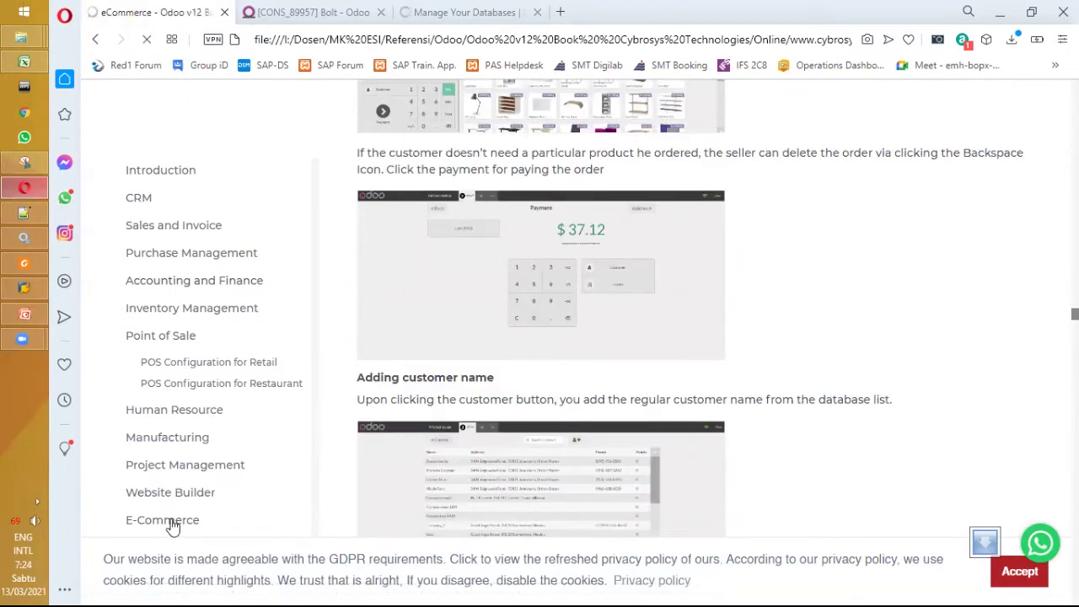
Skim the E-Commerce chapter to the View Unpaid Order section, enlarge its order payment illustration, and close the enlarged view
{"action": "scroll", "coordinate": [534, 302], "scroll_direction": "down", "scroll_amount": 3}
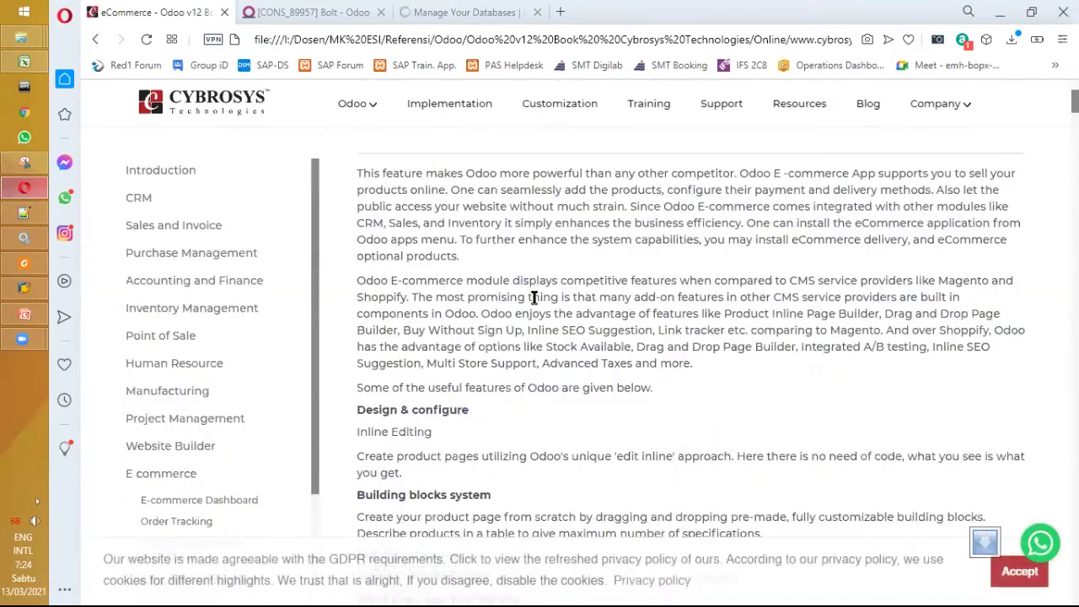
{"action": "scroll", "coordinate": [534, 299], "scroll_direction": "down", "scroll_amount": 15}
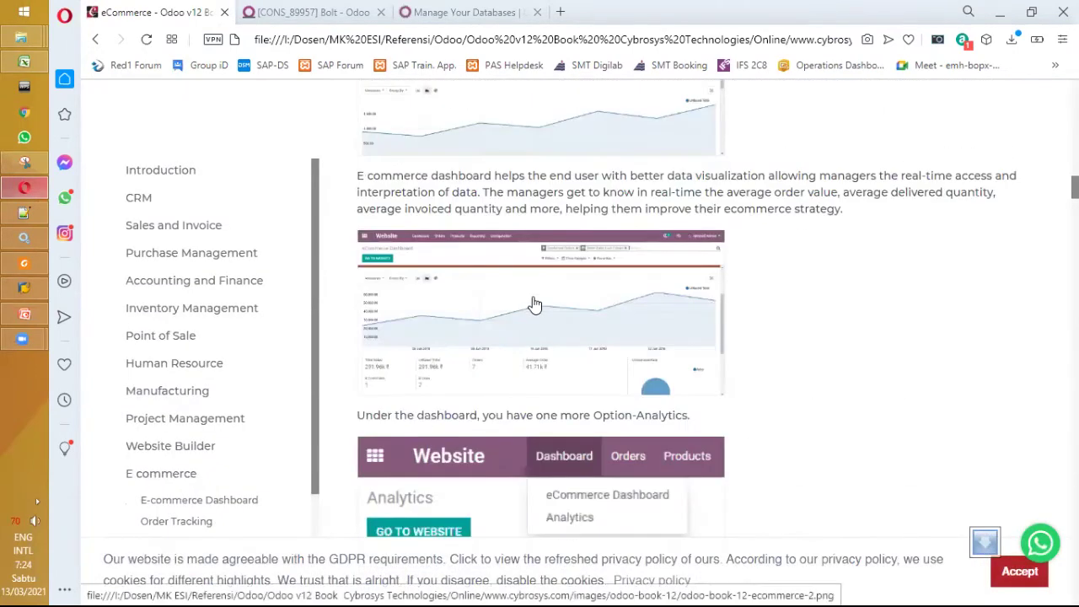
{"action": "scroll", "coordinate": [534, 304], "scroll_direction": "down", "scroll_amount": 12}
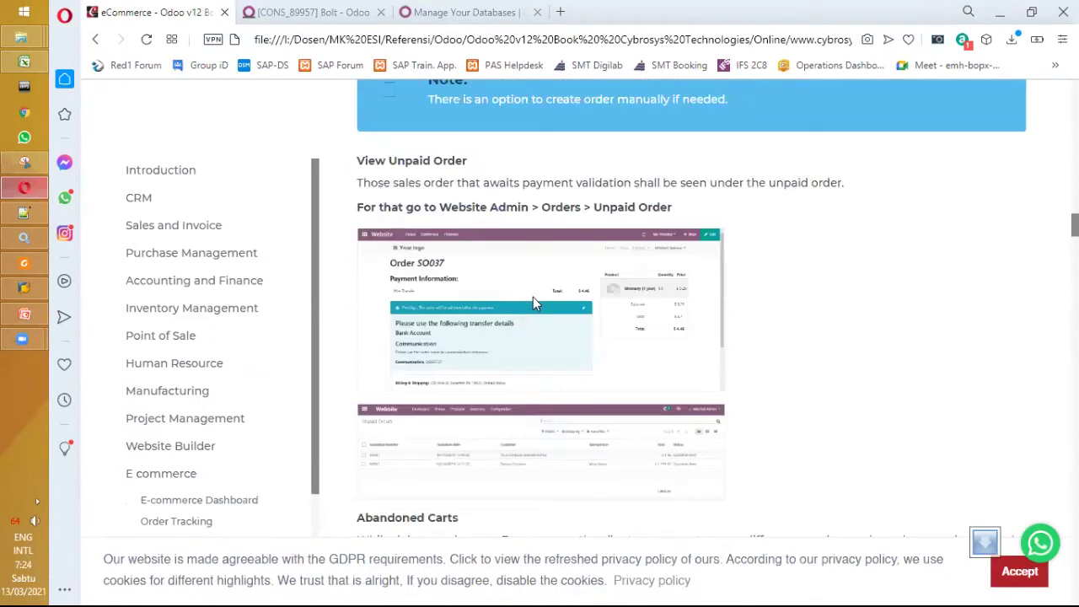
{"action": "scroll", "coordinate": [533, 297], "scroll_direction": "down", "scroll_amount": 1}
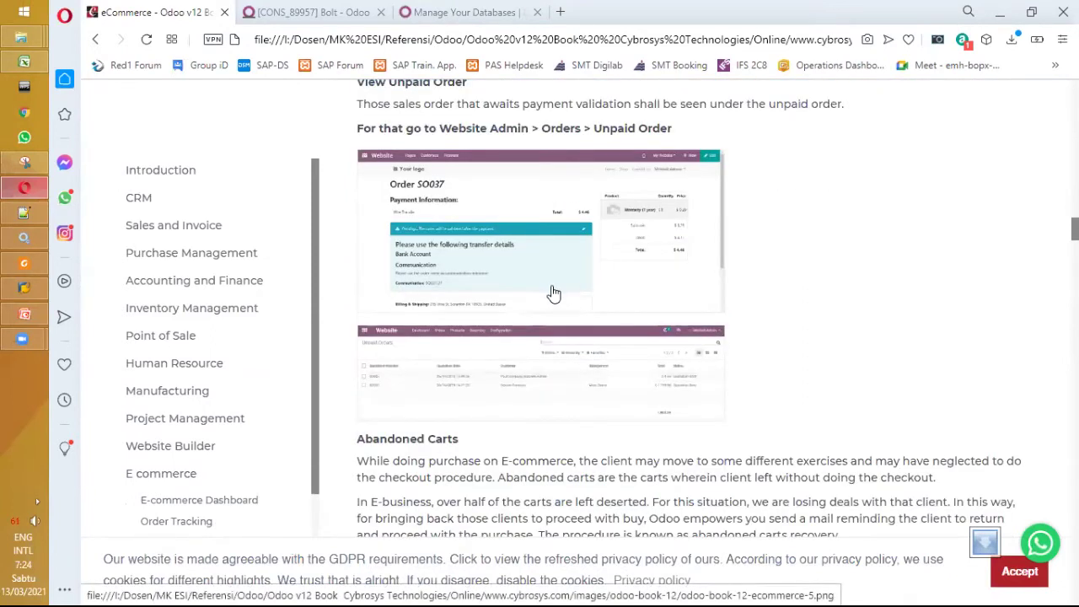
{"action": "scroll", "coordinate": [566, 306], "scroll_direction": "down", "scroll_amount": 6}
{"action": "scroll", "coordinate": [565, 306], "scroll_direction": "up", "scroll_amount": 5}
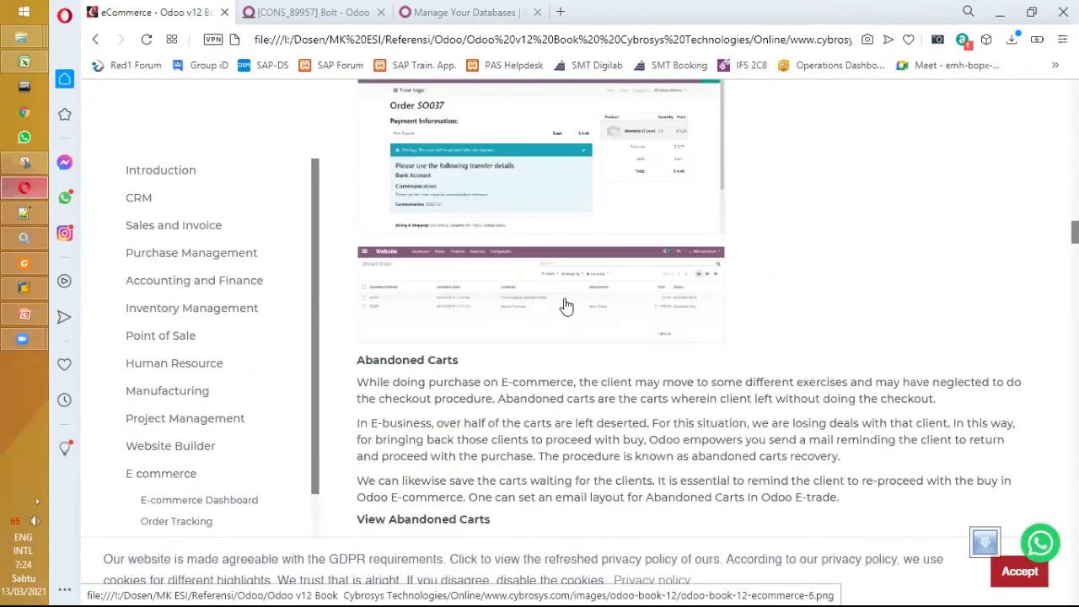
{"action": "scroll", "coordinate": [566, 306], "scroll_direction": "up", "scroll_amount": 2}
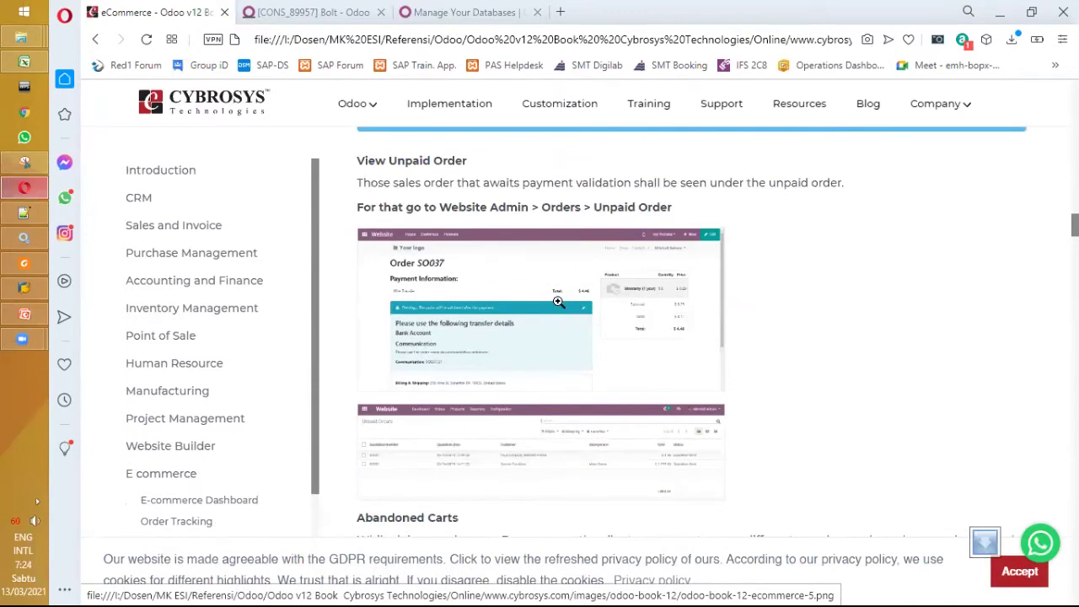
{"action": "left_click", "coordinate": [559, 305]}
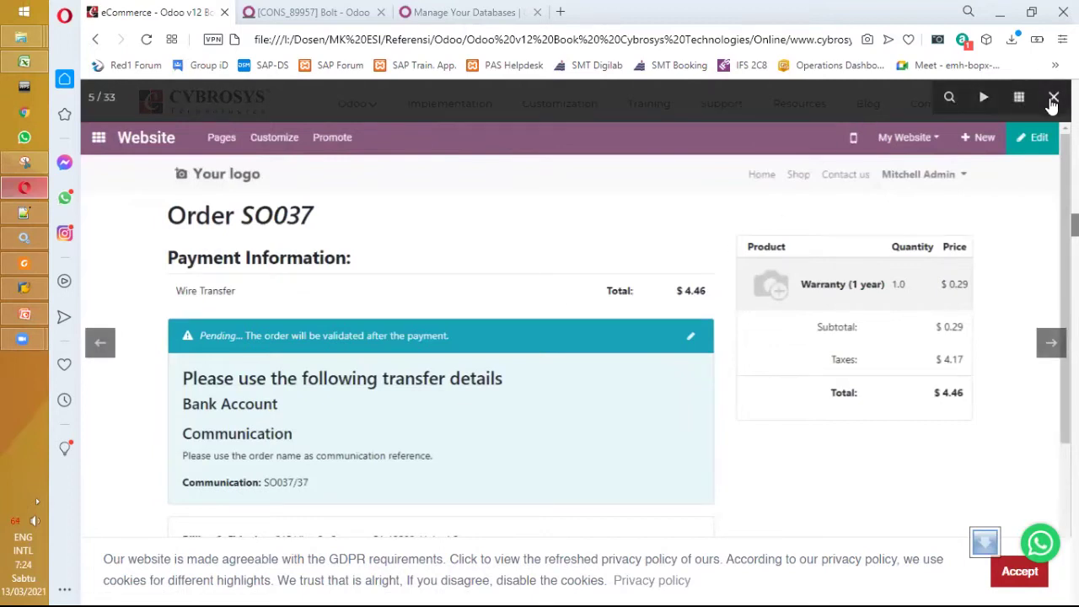
{"action": "left_click", "coordinate": [642, 258]}
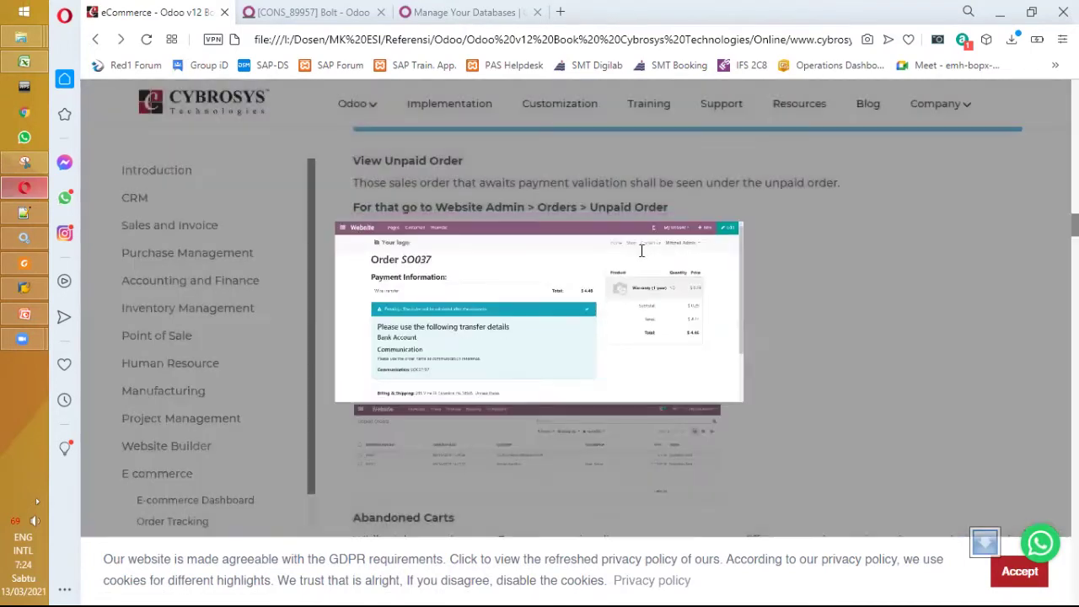
Skim the cart recovery, customer and product sections and view the enlarged illustration of the unpublished Coca-Cola product page
{"action": "scroll", "coordinate": [643, 258], "scroll_direction": "down", "scroll_amount": 10}
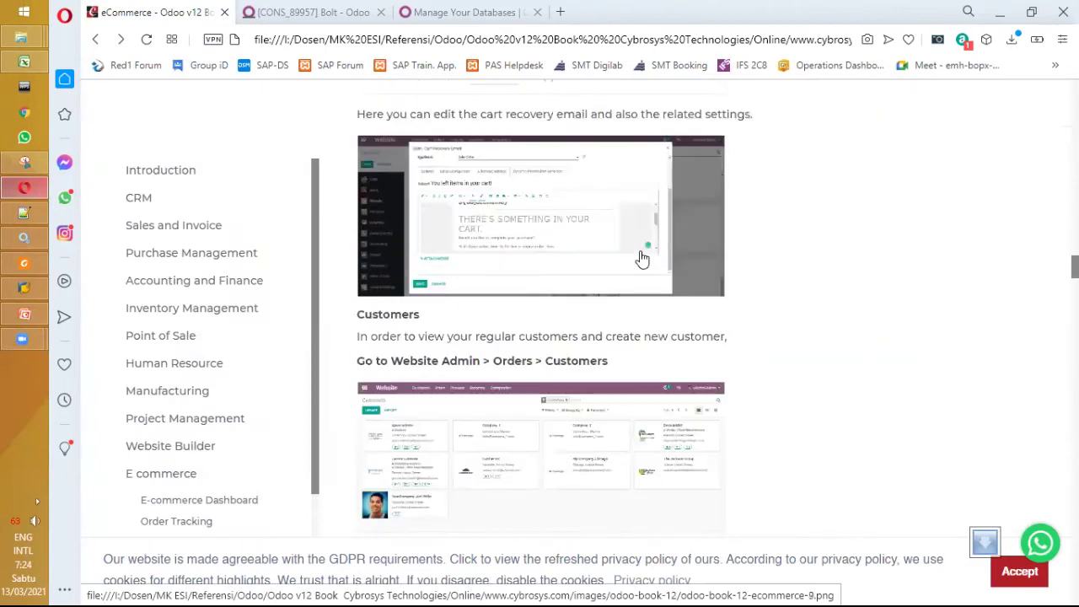
{"action": "scroll", "coordinate": [643, 258], "scroll_direction": "down", "scroll_amount": 6}
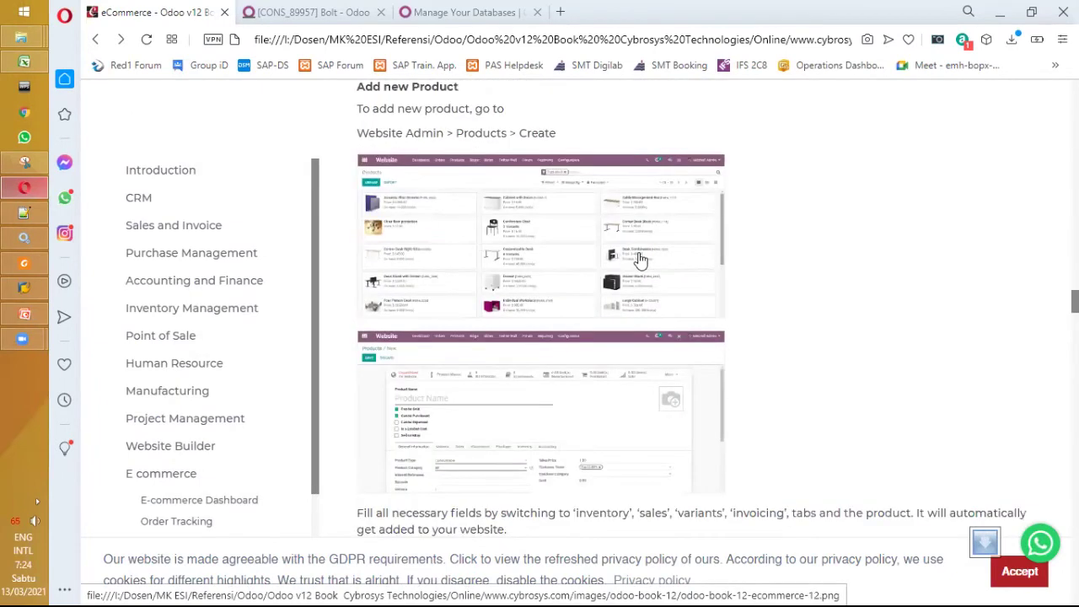
{"action": "scroll", "coordinate": [641, 260], "scroll_direction": "down", "scroll_amount": 10}
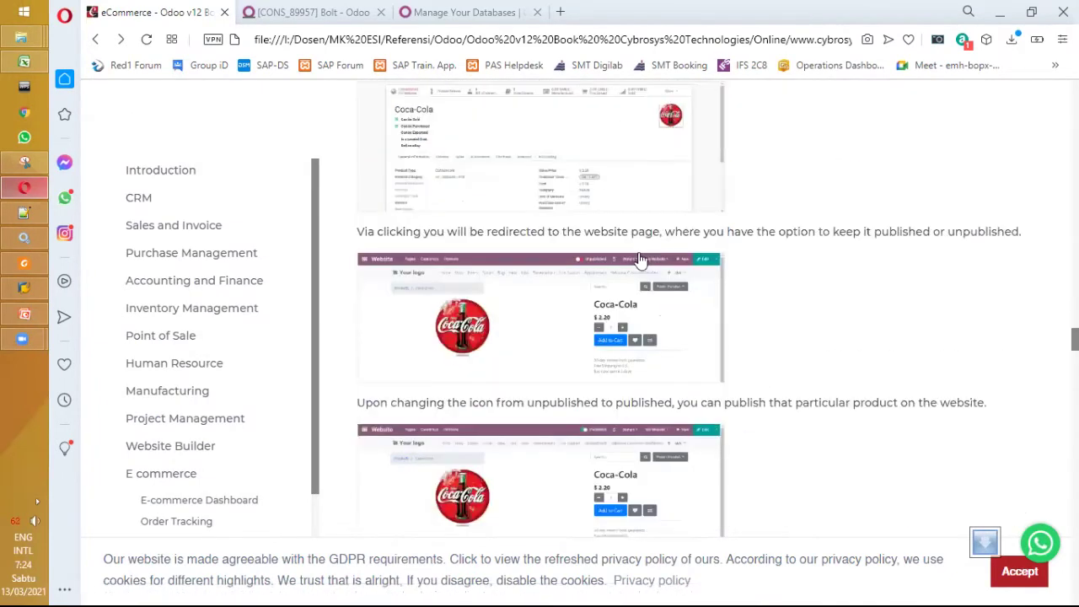
{"action": "scroll", "coordinate": [641, 259], "scroll_direction": "down", "scroll_amount": 1}
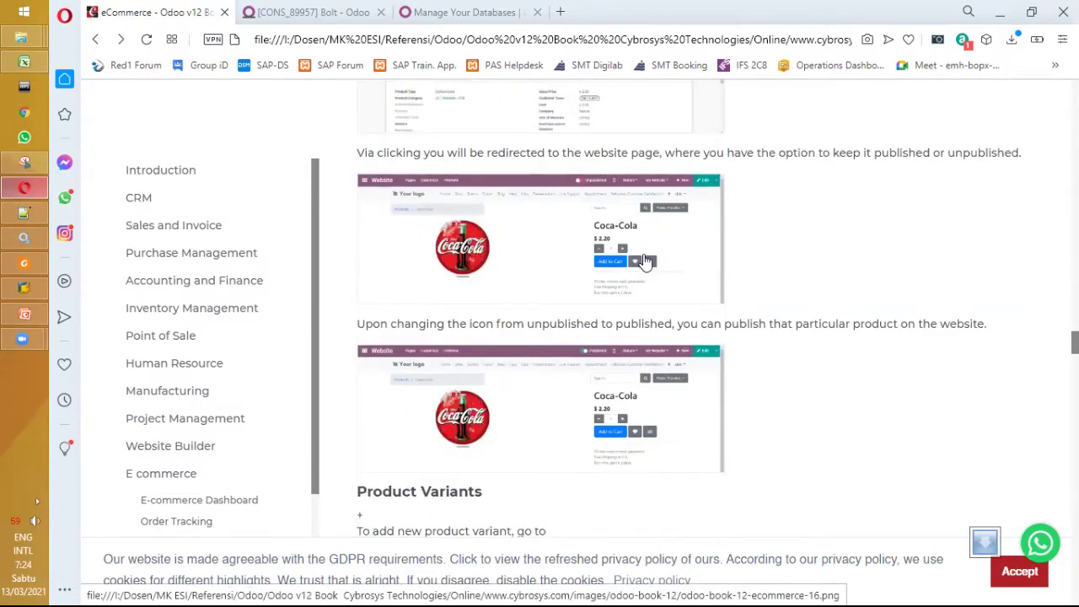
{"action": "left_click", "coordinate": [644, 262]}
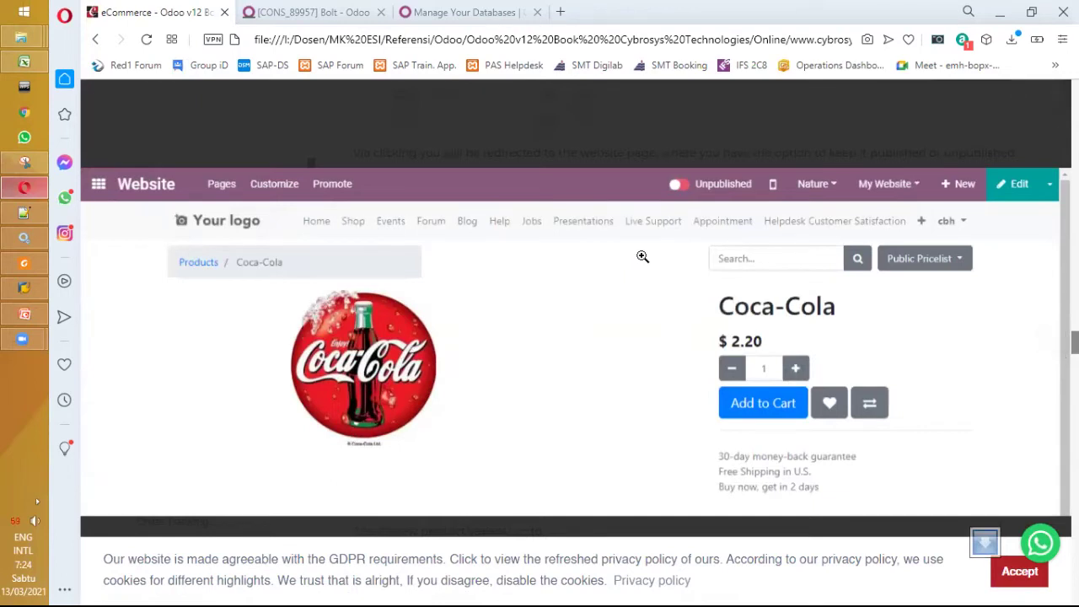
{"action": "mouse_move", "coordinate": [641, 255]}
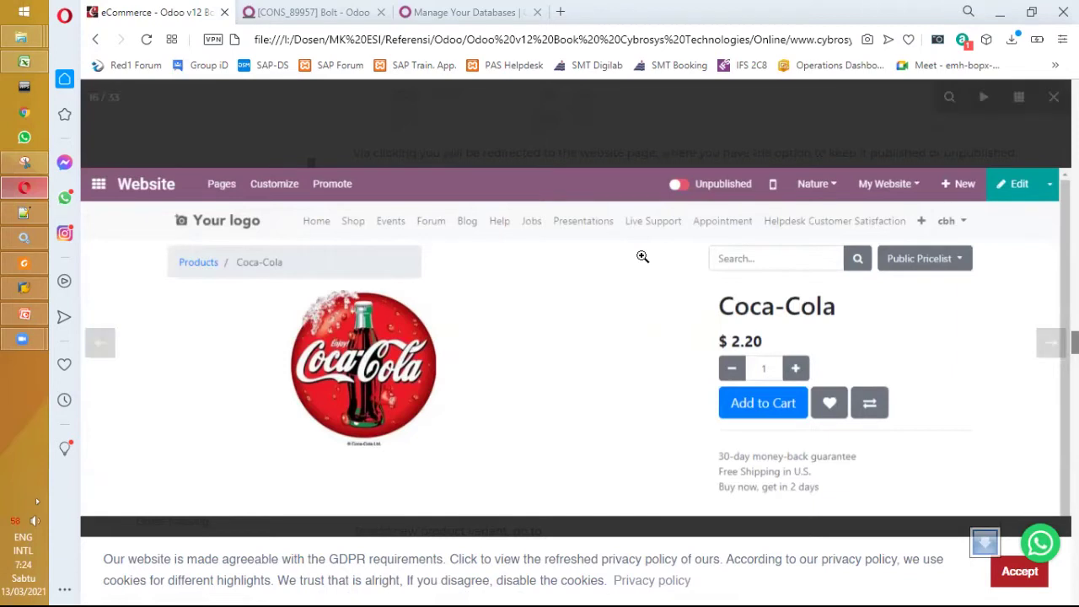
{"action": "left_click", "coordinate": [1049, 98]}
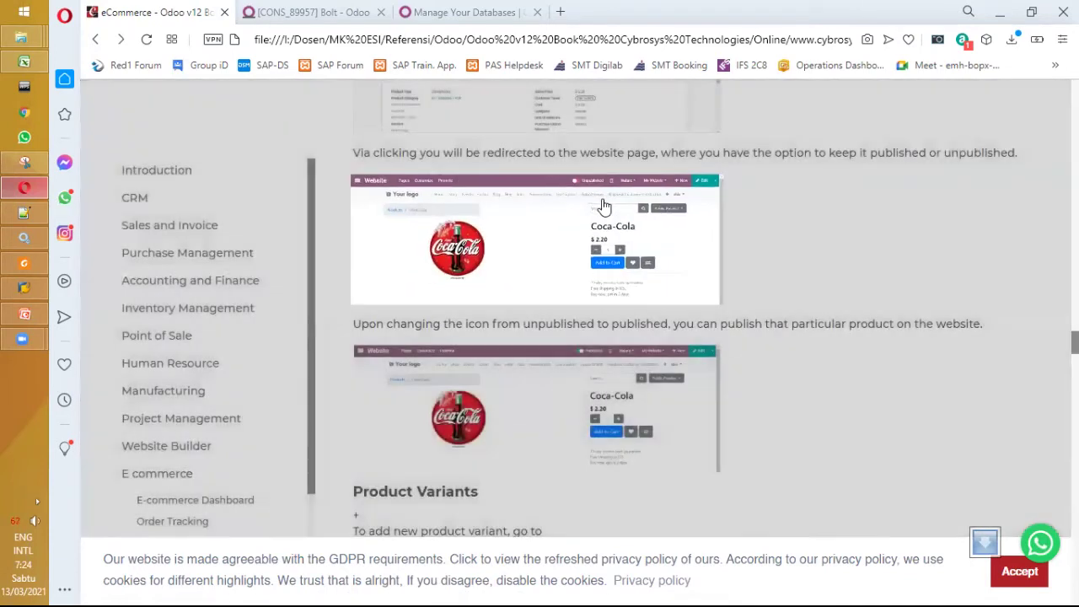
Skim past the product attribute settings and open the Sales and Invoice chapter by way of Inventory Management
{"action": "scroll", "coordinate": [603, 206], "scroll_direction": "down", "scroll_amount": 10}
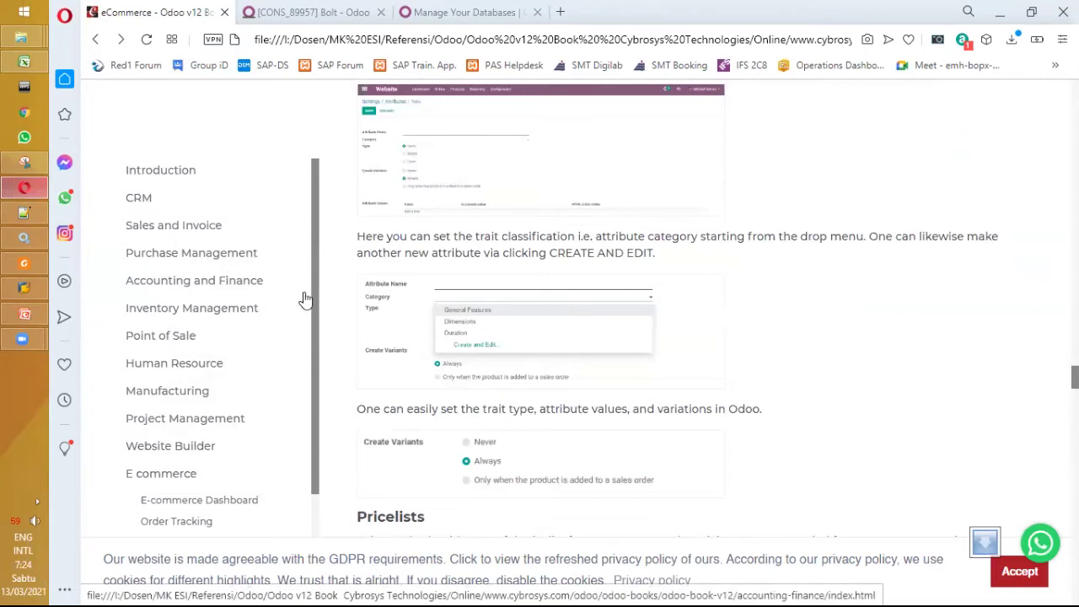
{"action": "left_click", "coordinate": [311, 308]}
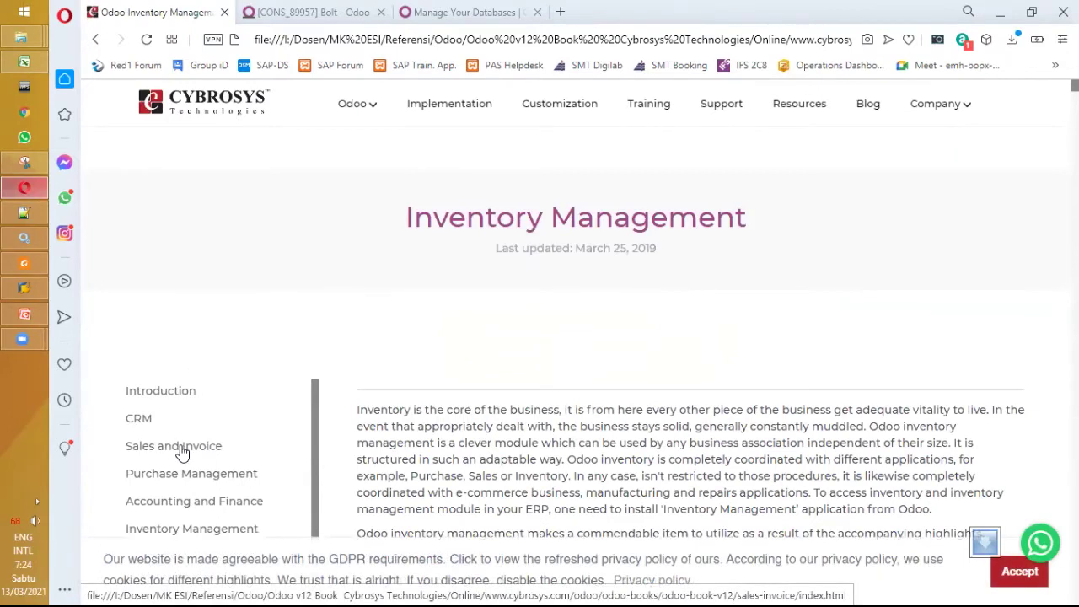
{"action": "left_click", "coordinate": [181, 451]}
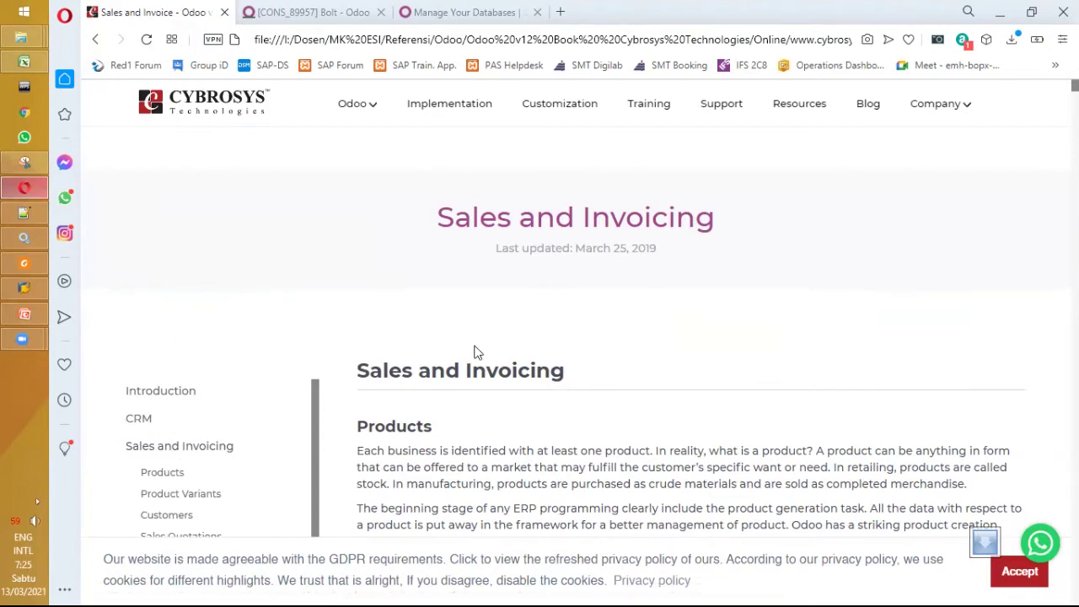
Read the Products section of the Sales and Invoicing chapter down to the instructions for creating a product
{"action": "scroll", "coordinate": [502, 382], "scroll_direction": "down", "scroll_amount": 2}
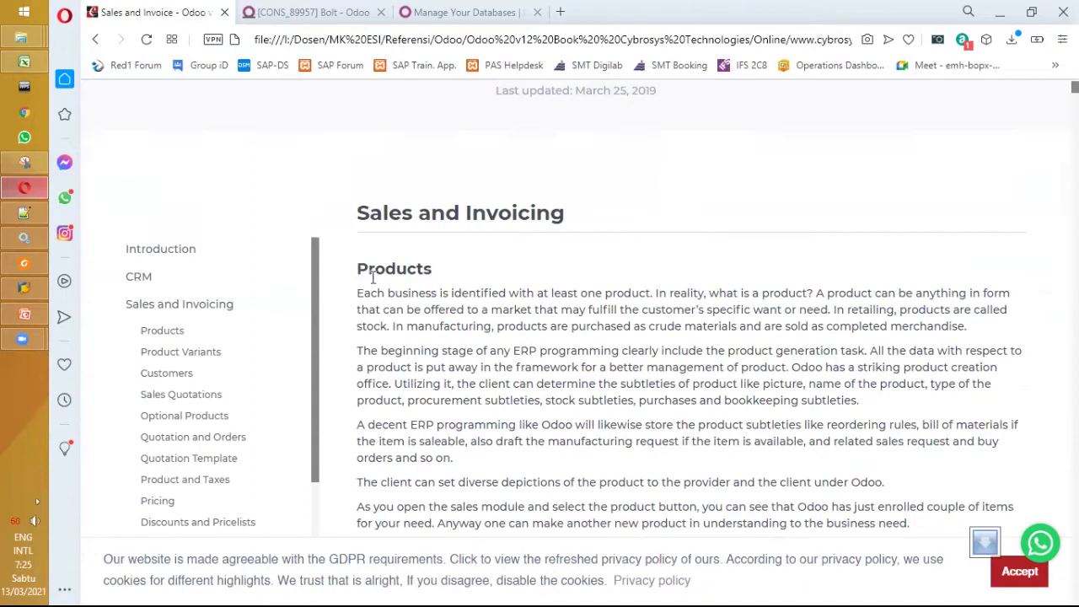
{"action": "left_click_drag", "start_coordinate": [372, 277], "coordinate": [439, 271]}
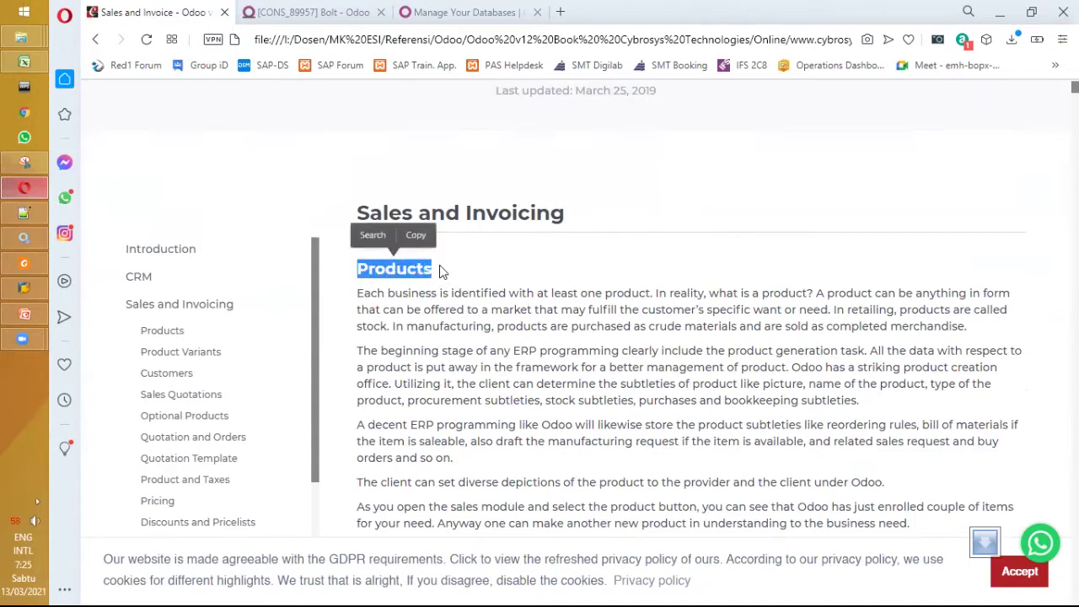
{"action": "left_click", "coordinate": [439, 269]}
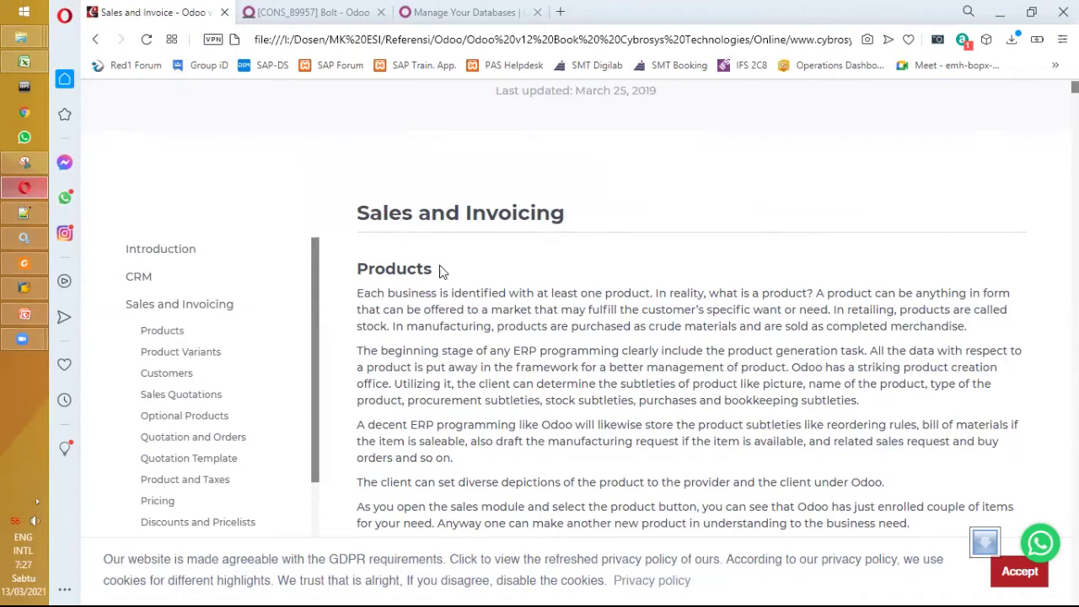
{"action": "scroll", "coordinate": [517, 241], "scroll_direction": "down", "scroll_amount": 2}
{"action": "scroll", "coordinate": [520, 242], "scroll_direction": "up", "scroll_amount": 1}
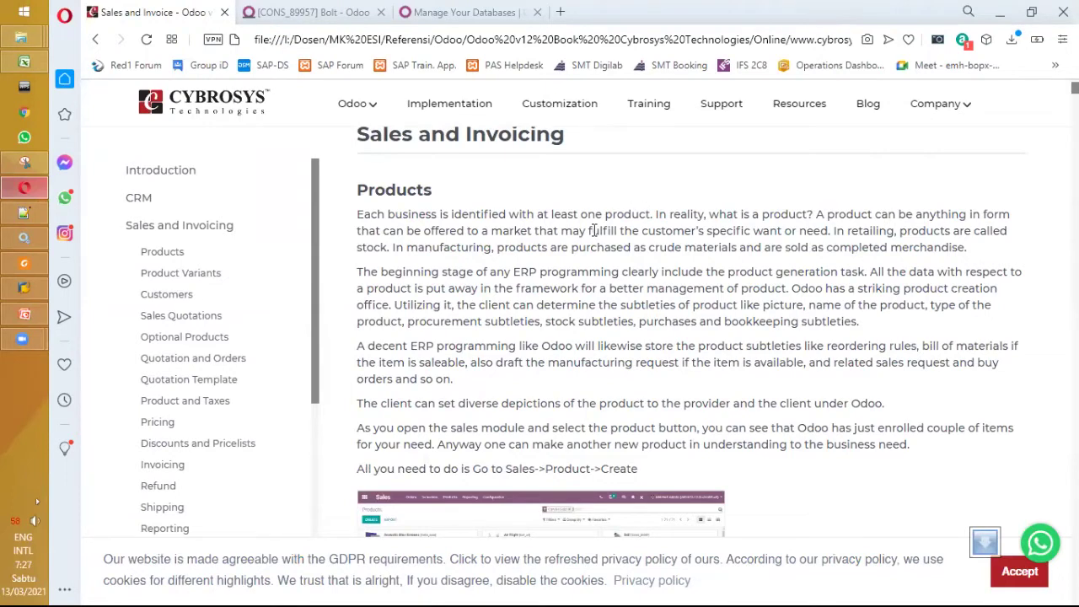
{"action": "scroll", "coordinate": [595, 230], "scroll_direction": "down", "scroll_amount": 1}
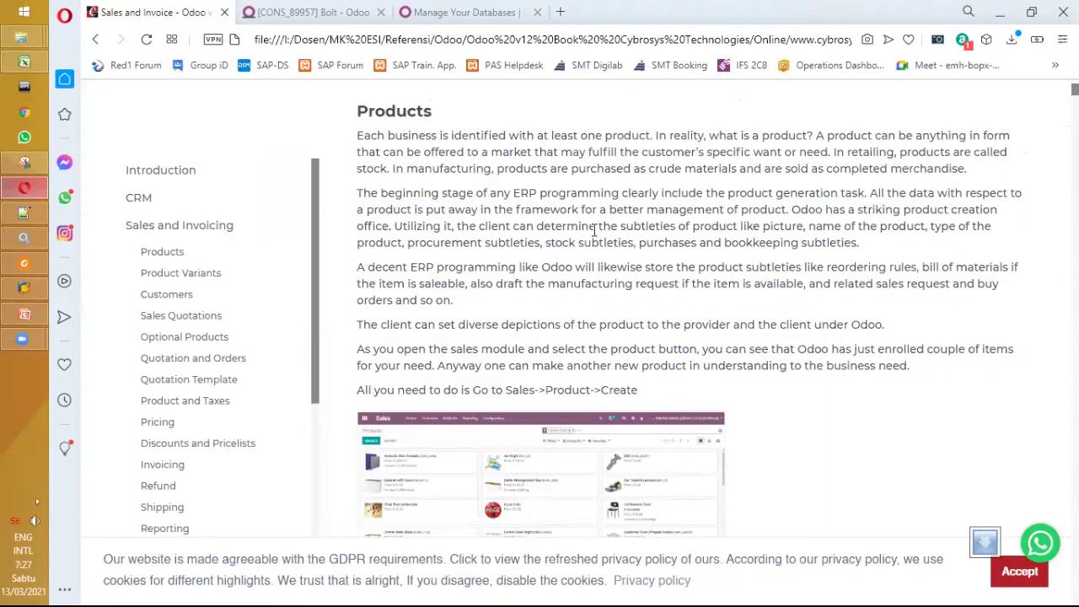
{"action": "scroll", "coordinate": [594, 231], "scroll_direction": "down", "scroll_amount": 2}
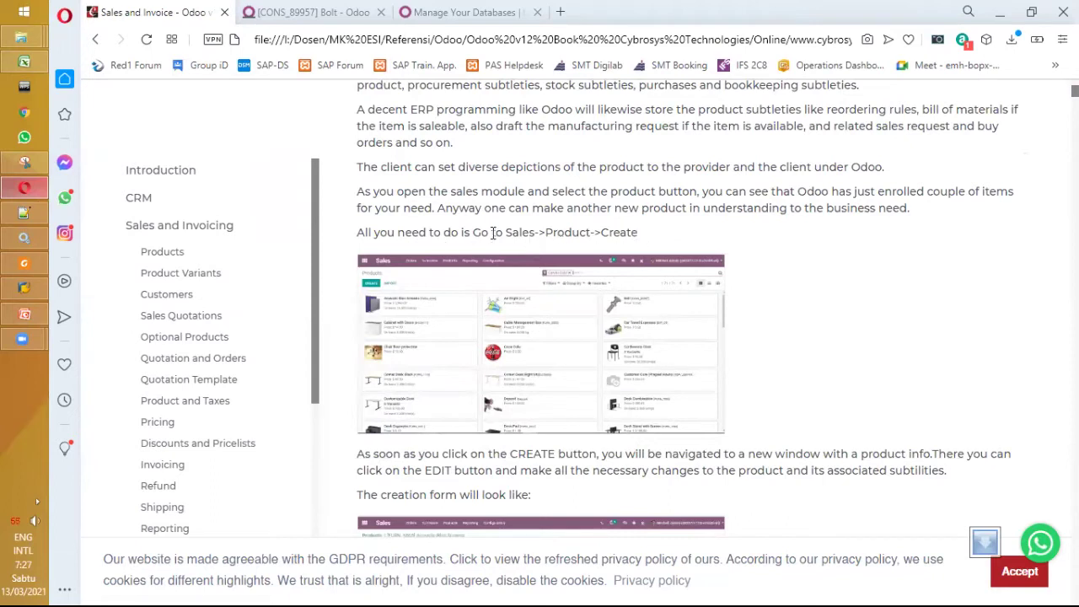
Read the product creation instructions in the Sales and Invoicing chapter and enlarge the Acoustic Bloc Screens creation form illustration
{"action": "left_click_drag", "start_coordinate": [507, 232], "coordinate": [638, 237]}
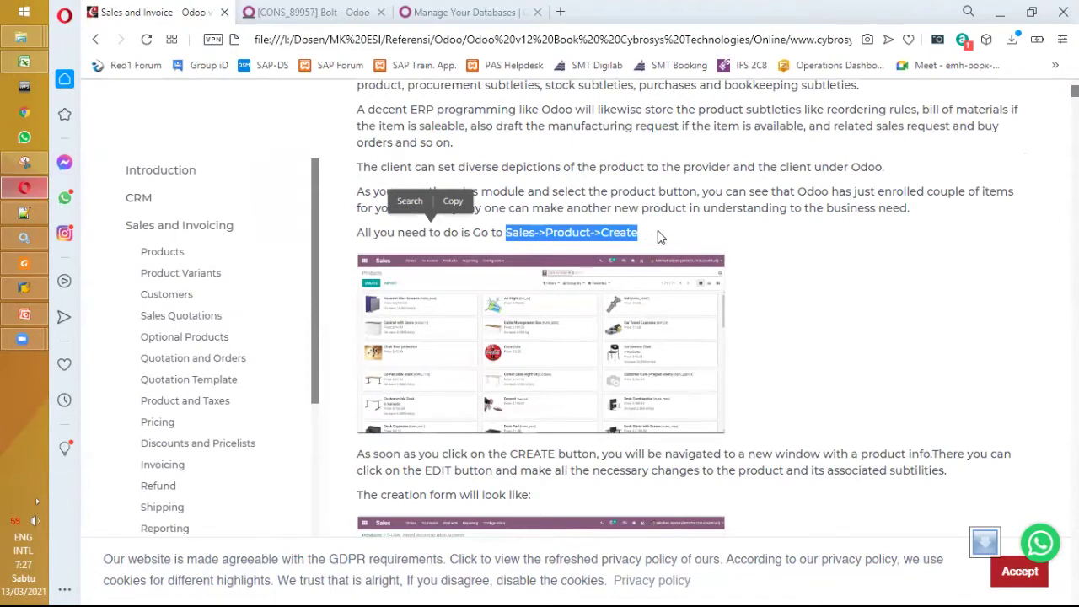
{"action": "left_click", "coordinate": [708, 227]}
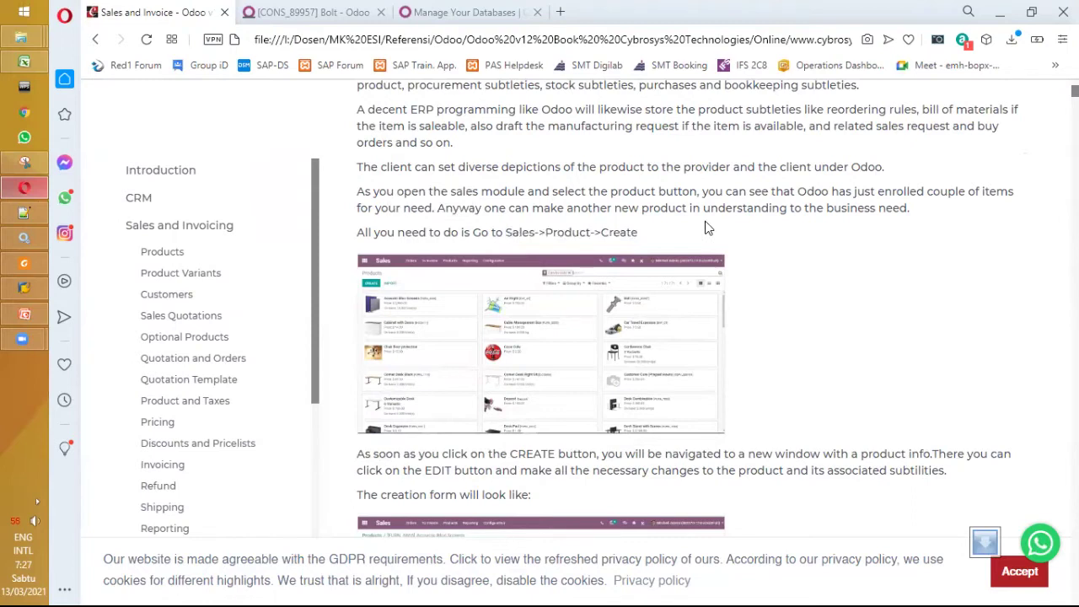
{"action": "scroll", "coordinate": [706, 223], "scroll_direction": "down", "scroll_amount": 1}
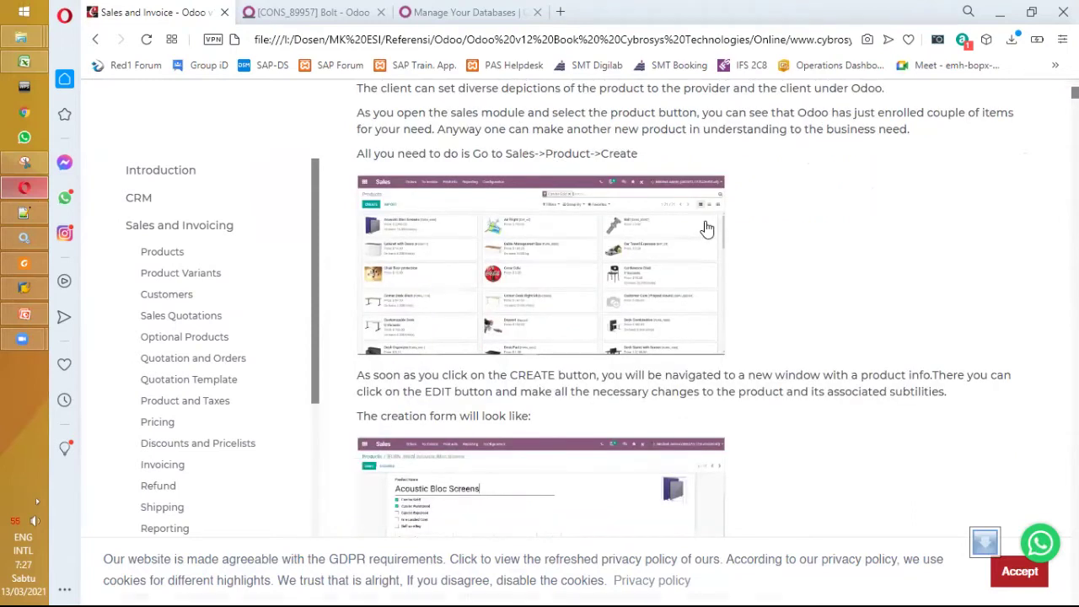
{"action": "scroll", "coordinate": [706, 221], "scroll_direction": "down", "scroll_amount": 2}
{"action": "scroll", "coordinate": [706, 221], "scroll_direction": "down", "scroll_amount": 1}
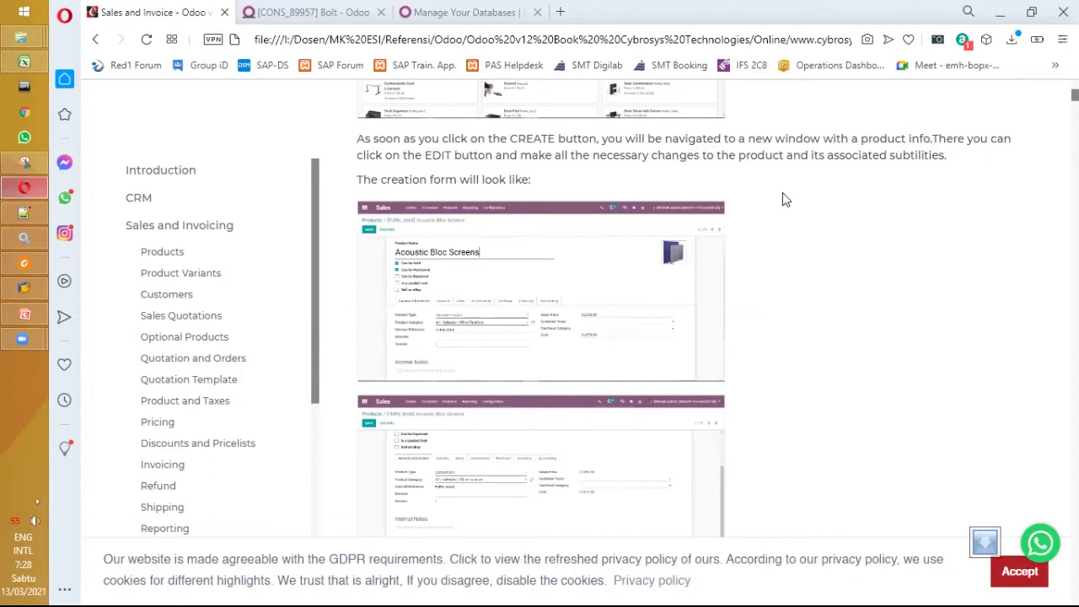
{"action": "left_click", "coordinate": [531, 300]}
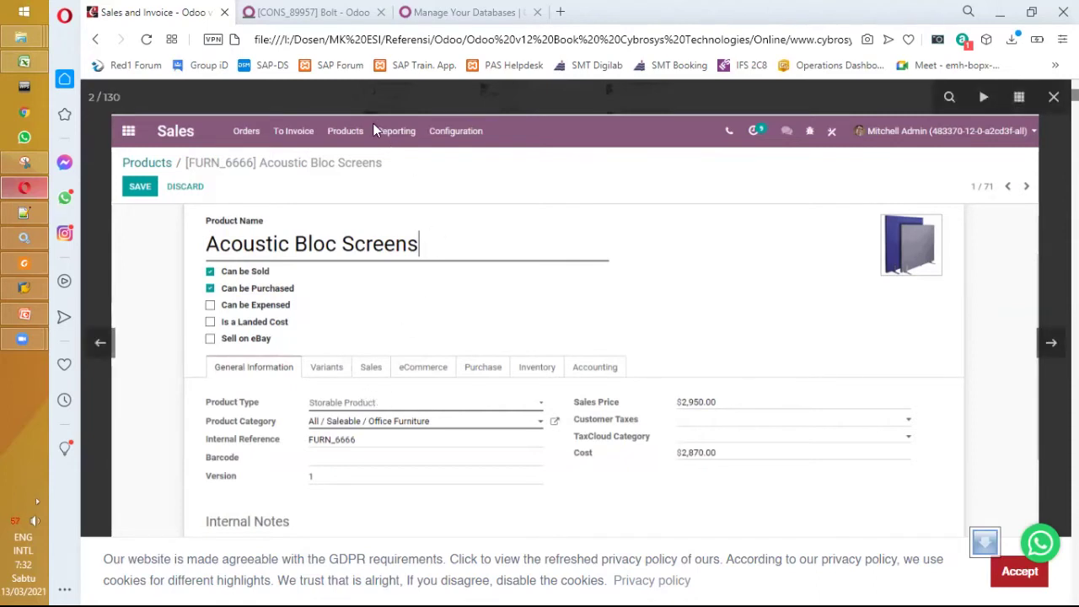
Switch to the Odoo databases page, connect to the edu-trial-ifubaya trial database, and open the product list in Inventory
{"action": "key", "text": "ctrl+Tab"}
{"action": "scroll", "coordinate": [632, 377], "scroll_direction": "up", "scroll_amount": 5}
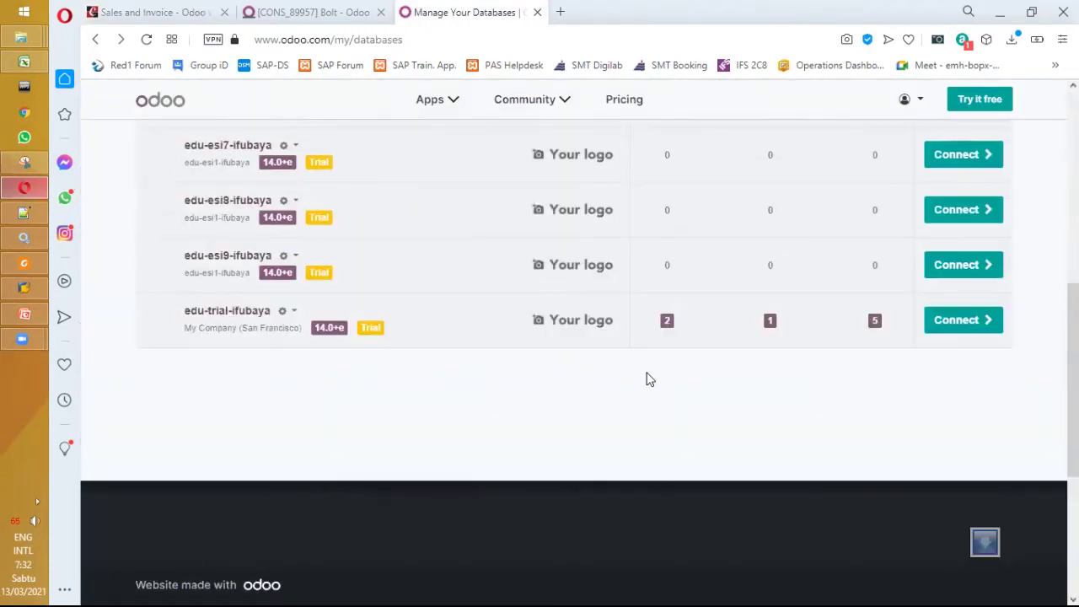
{"action": "left_click", "coordinate": [951, 408]}
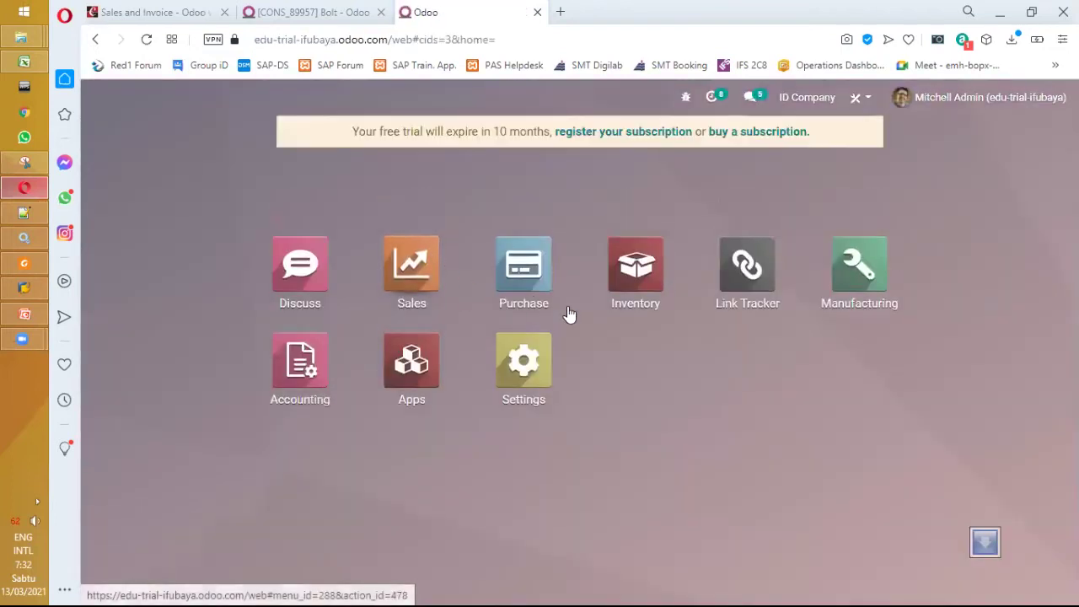
{"action": "left_click", "coordinate": [637, 307]}
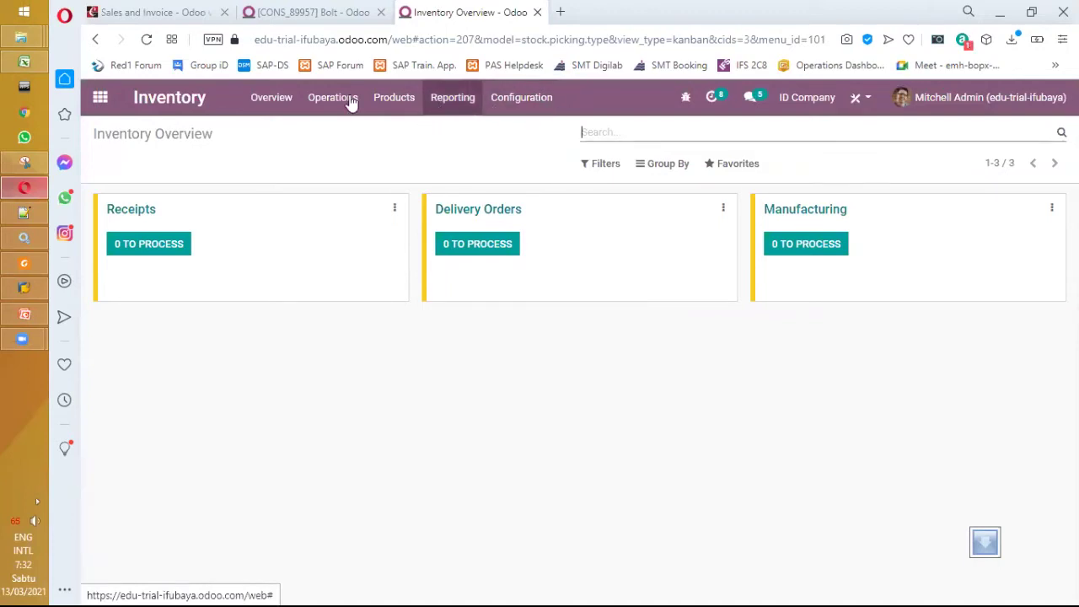
{"action": "left_click", "coordinate": [384, 99]}
{"action": "left_click", "coordinate": [390, 132]}
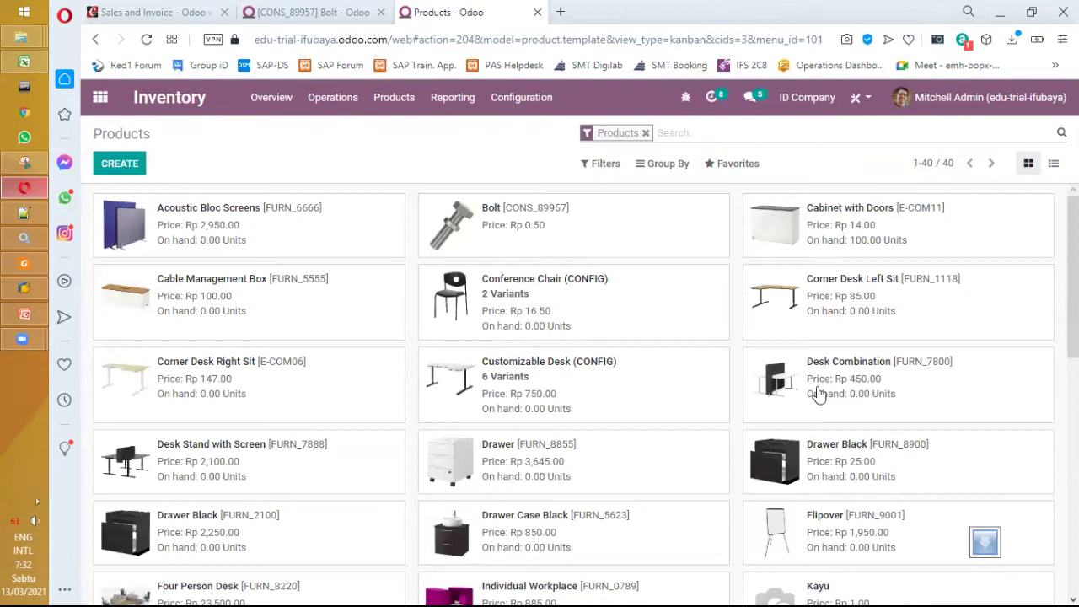
Open the Cabinet with Doors product for editing and view the available product type options
{"action": "left_click", "coordinate": [797, 235]}
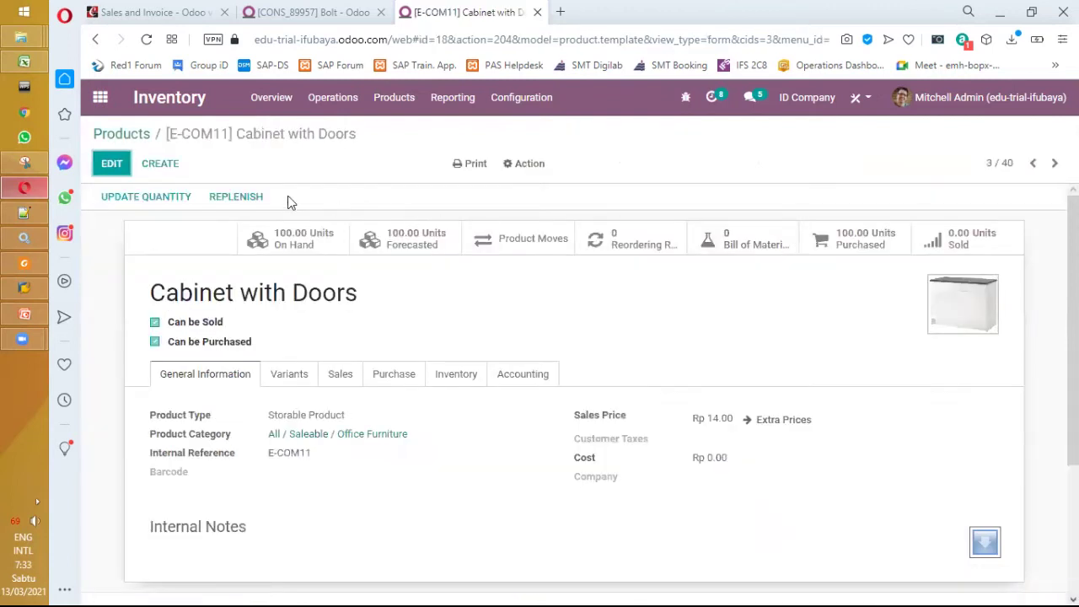
{"action": "left_click", "coordinate": [99, 169]}
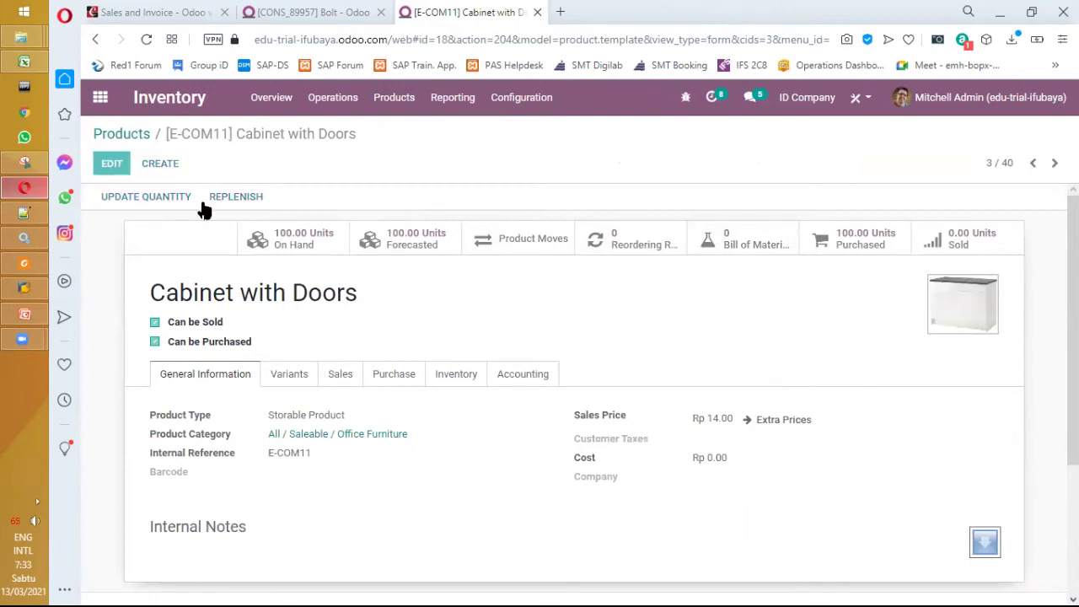
{"action": "left_click", "coordinate": [534, 439]}
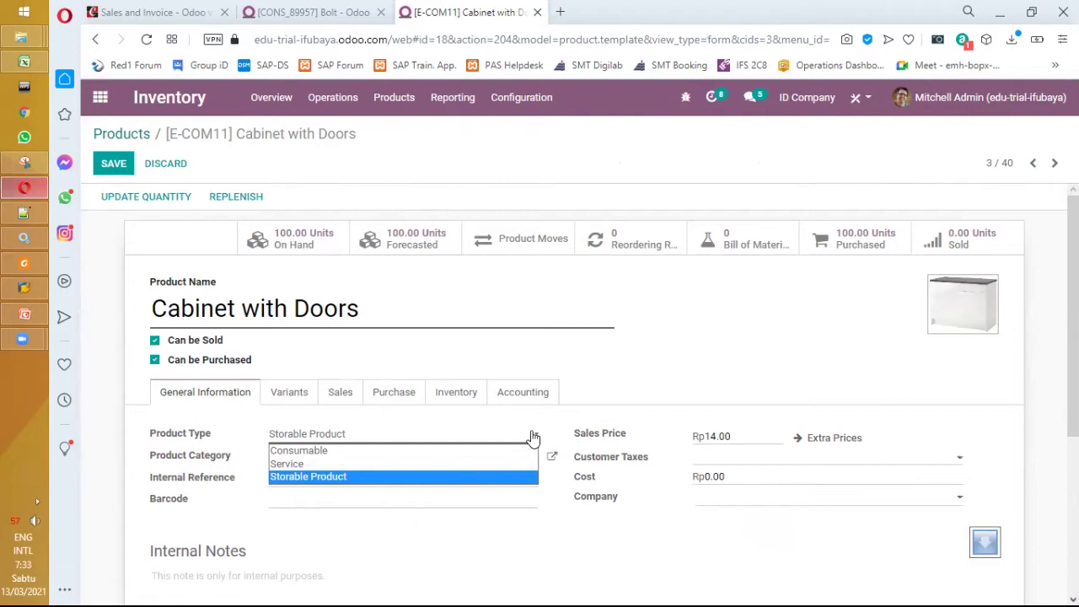
{"action": "left_click", "coordinate": [617, 394]}
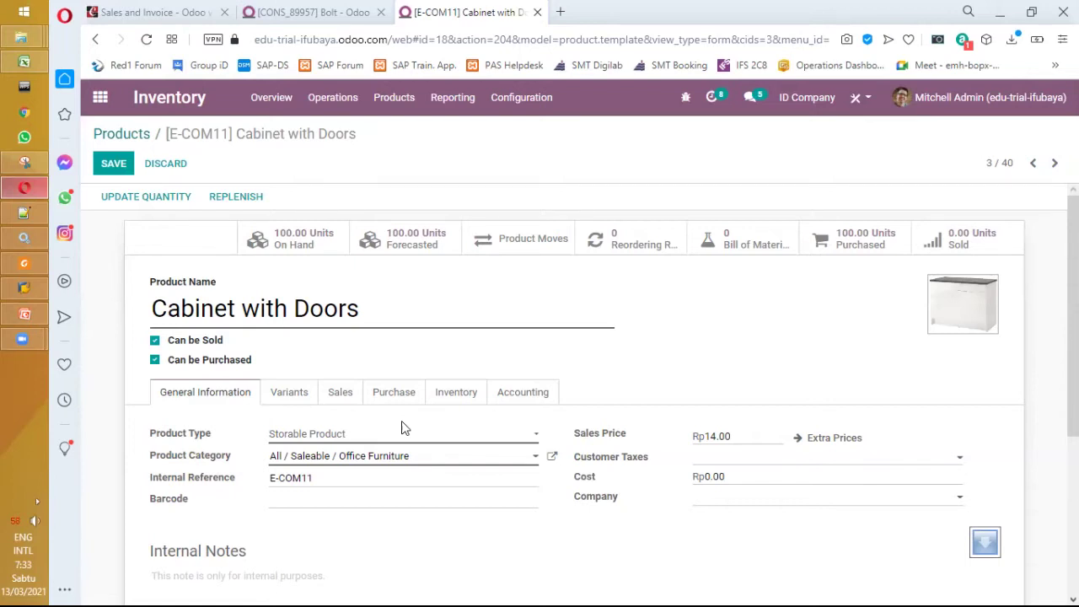
Compare the product type of the Bolt product and the book's enlarged form illustration with the Cabinet with Doors product
{"action": "left_click", "coordinate": [335, 11]}
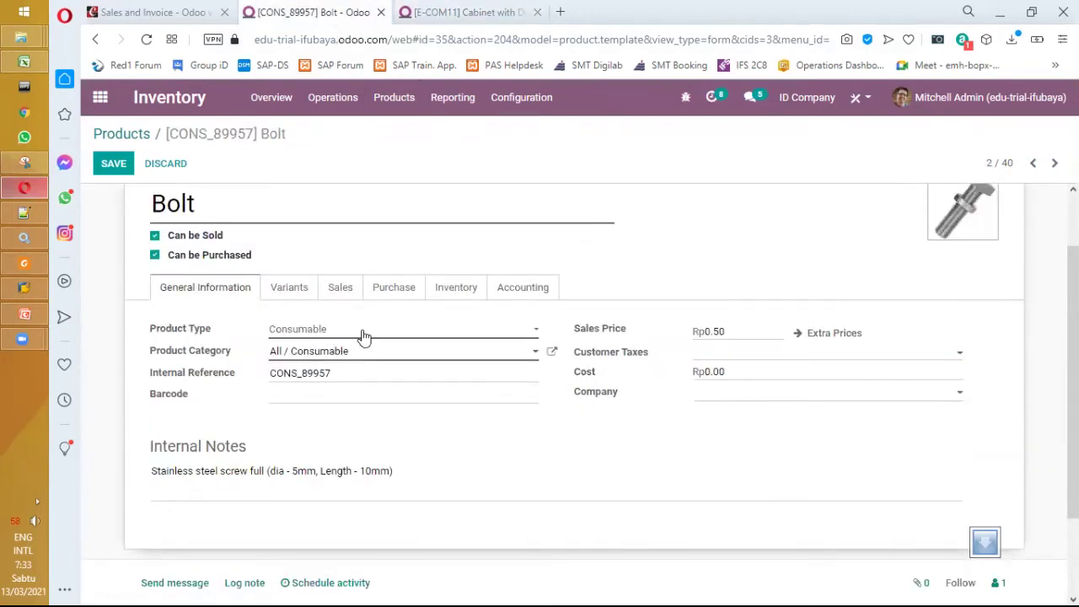
{"action": "left_click", "coordinate": [144, 12]}
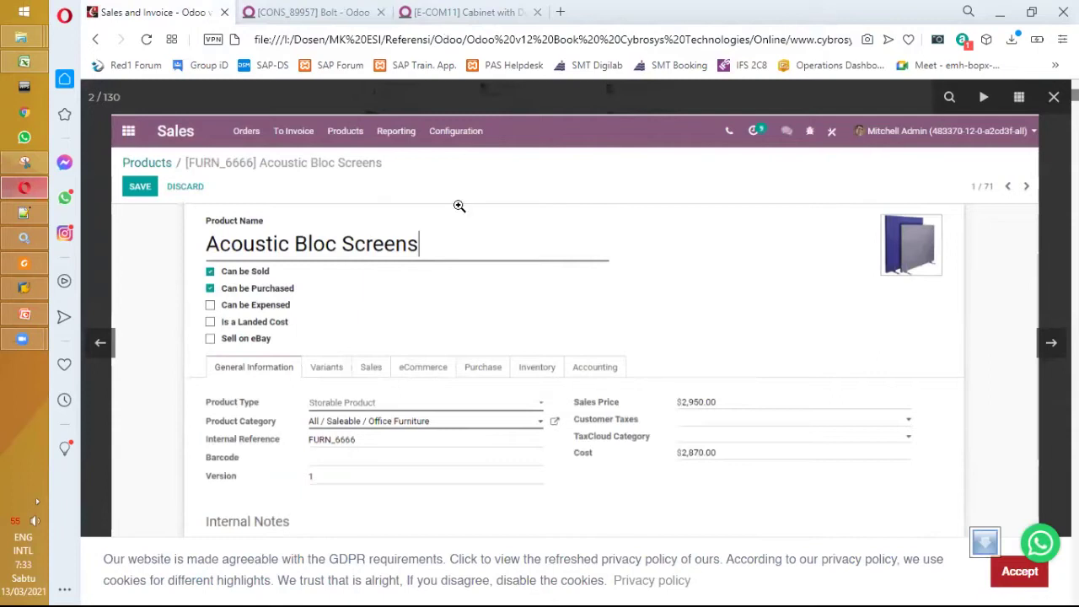
{"action": "left_click", "coordinate": [404, 19]}
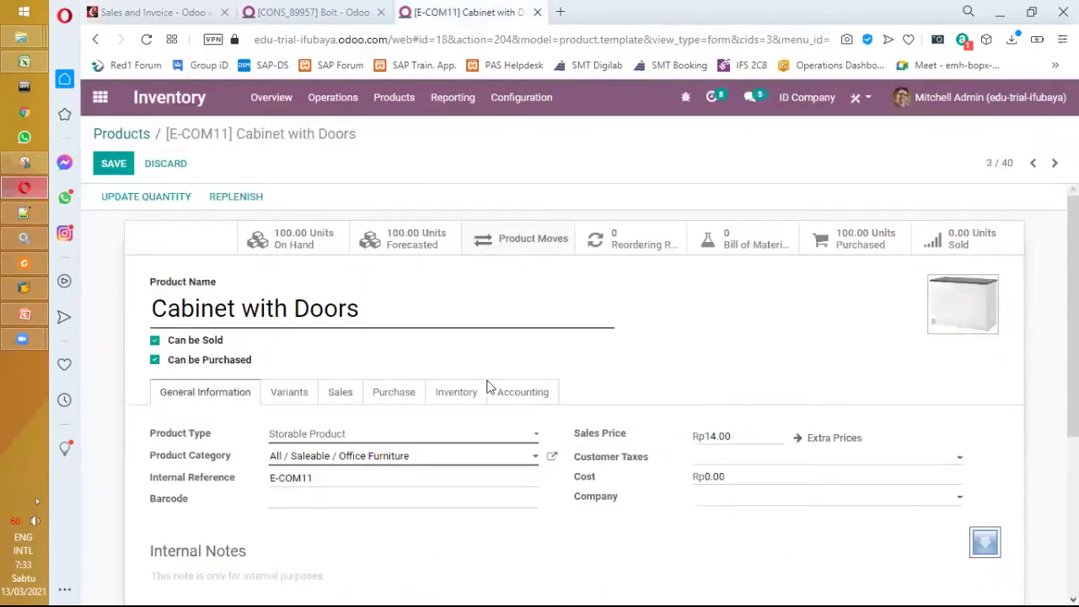
Review the cabinet's product category options and try Automated inventory valuation in the Office Furniture category, closing it without saving
{"action": "left_click", "coordinate": [532, 461]}
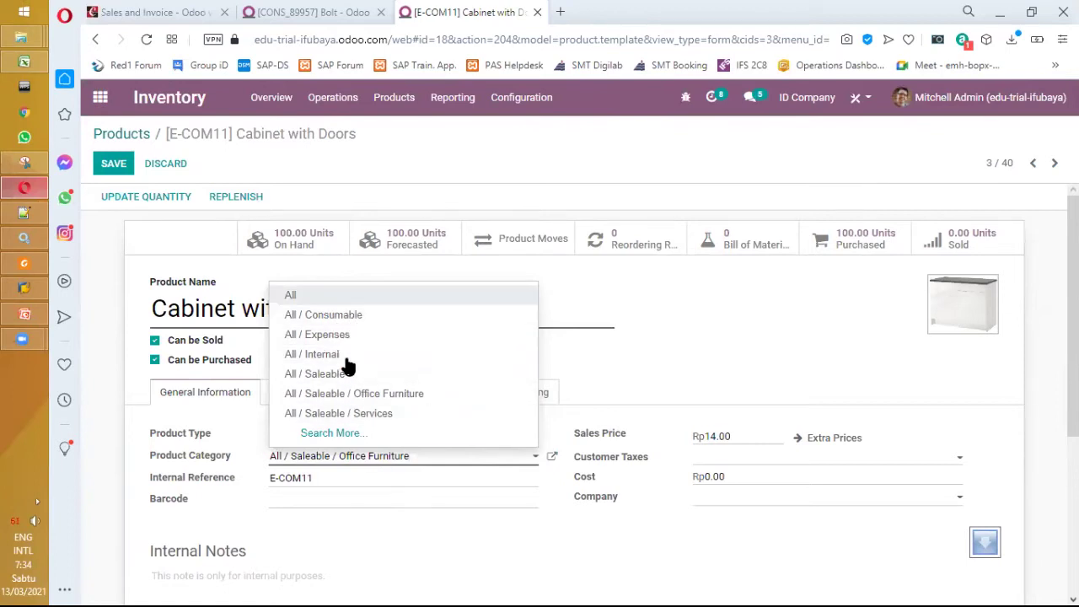
{"action": "left_click", "coordinate": [362, 462]}
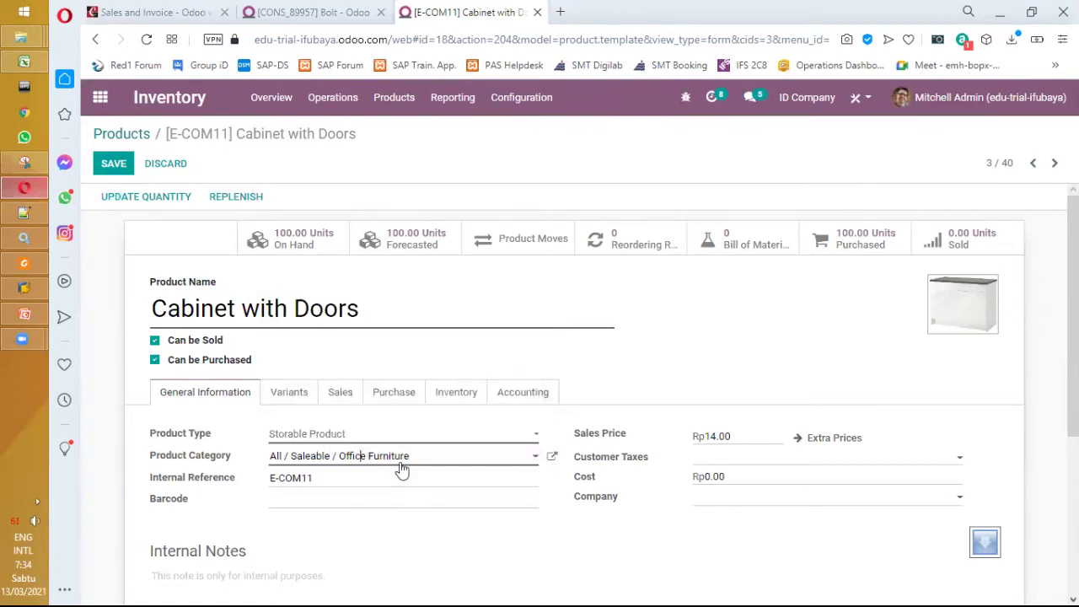
{"action": "left_click", "coordinate": [552, 458]}
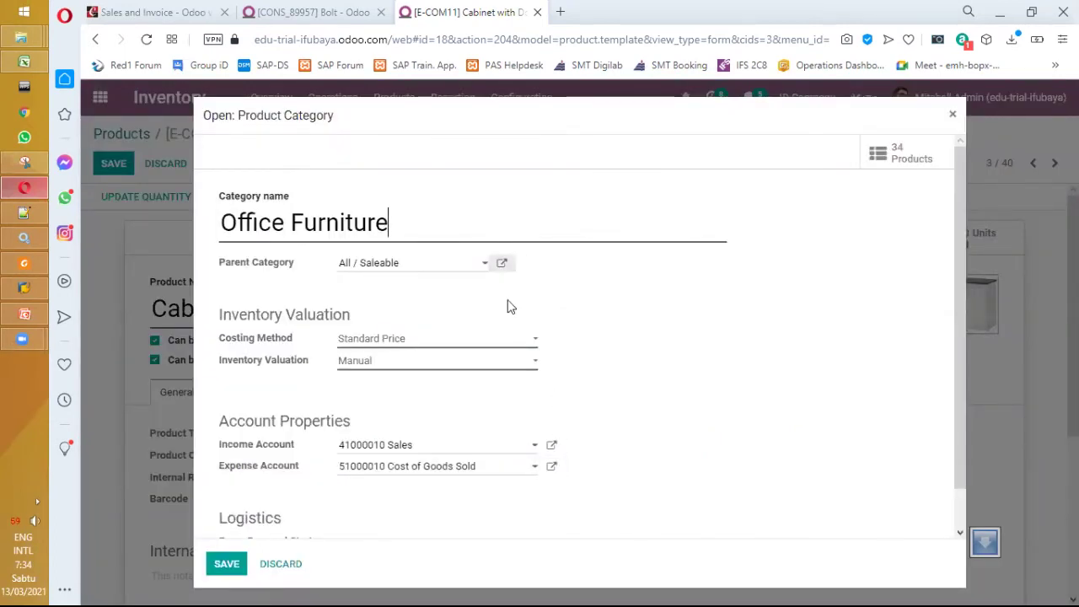
{"action": "left_click", "coordinate": [536, 369]}
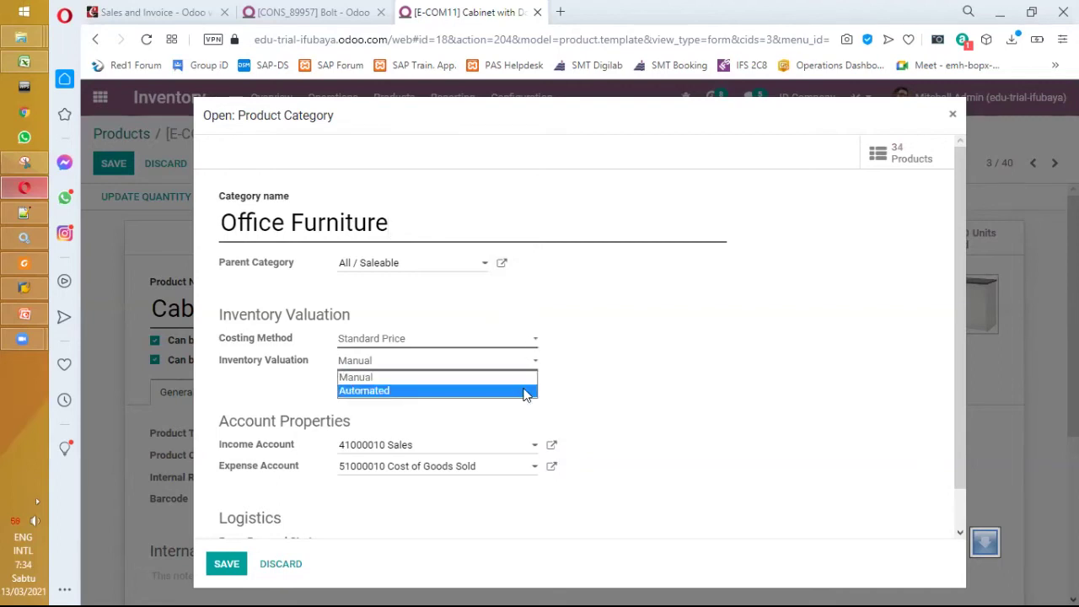
{"action": "left_click", "coordinate": [525, 391]}
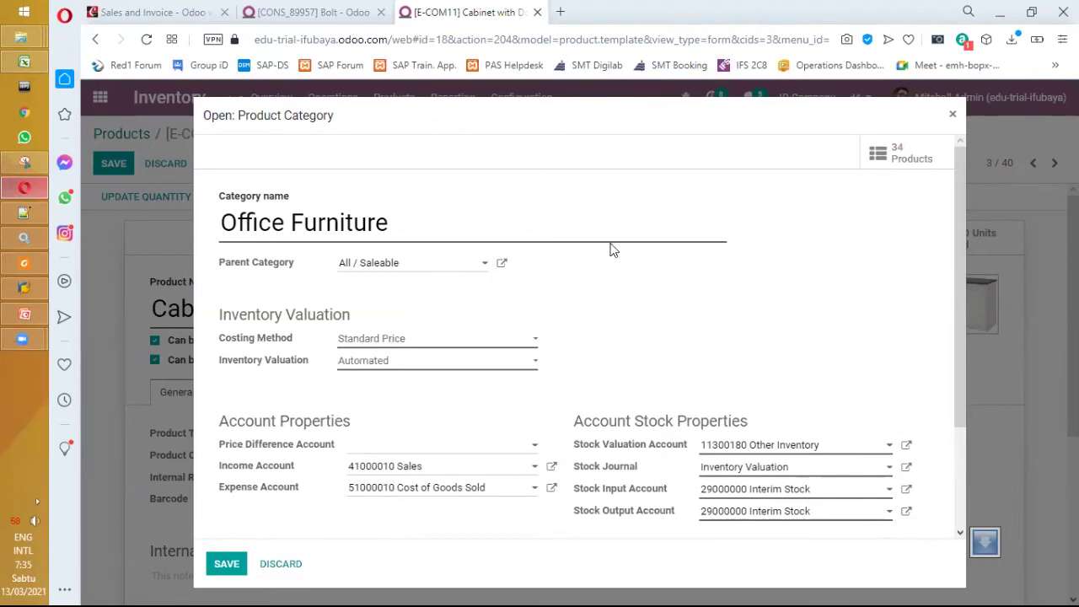
{"action": "left_click", "coordinate": [953, 118]}
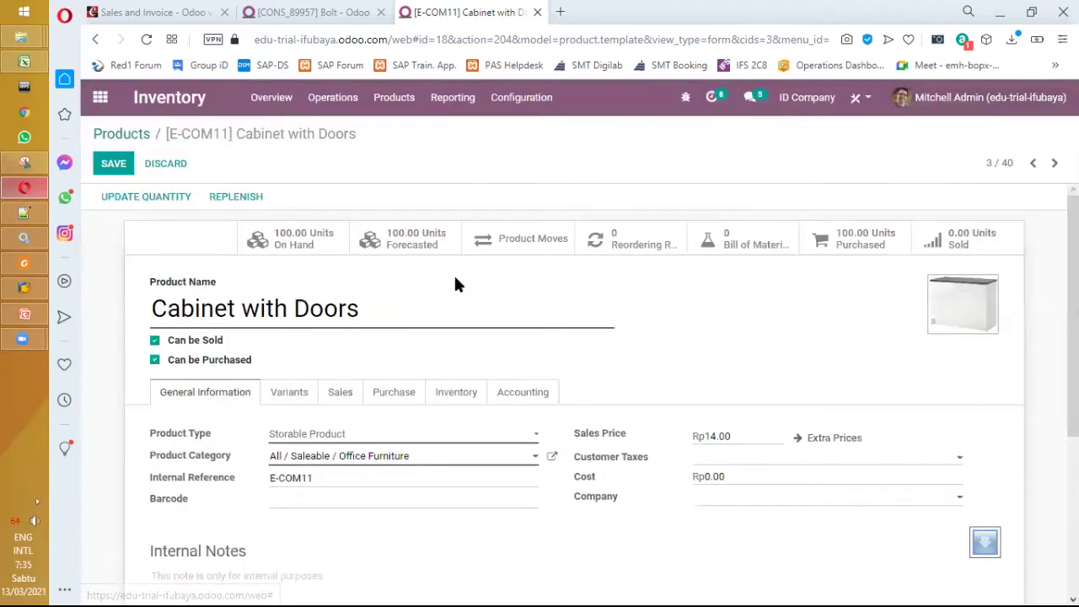
Examine the Internal Reference and Barcode fields in the cabinet's general information
{"action": "scroll", "coordinate": [455, 275], "scroll_direction": "down", "scroll_amount": 1}
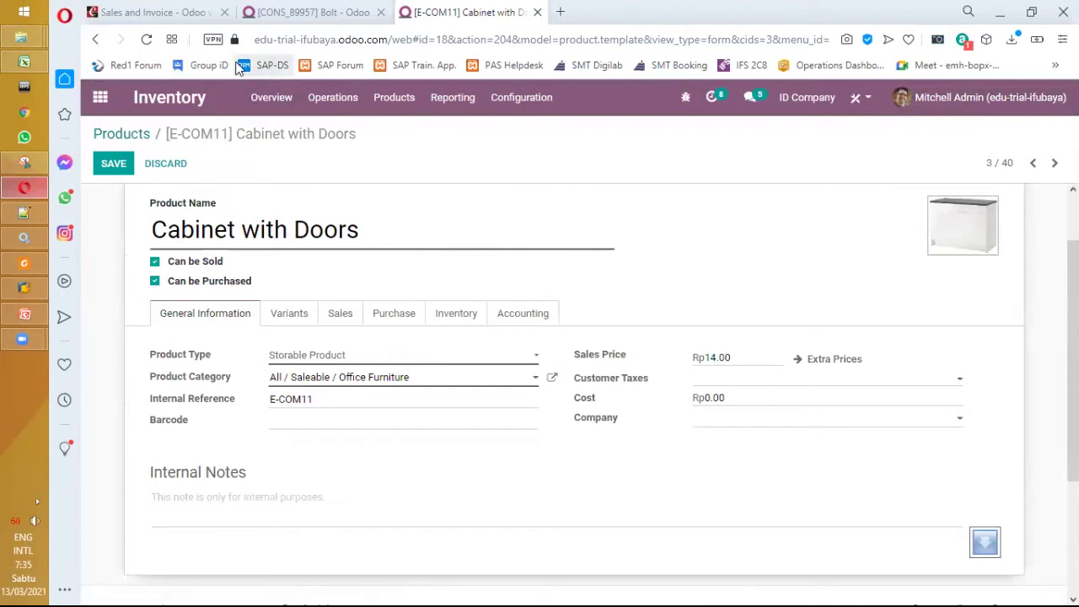
{"action": "left_click", "coordinate": [365, 400]}
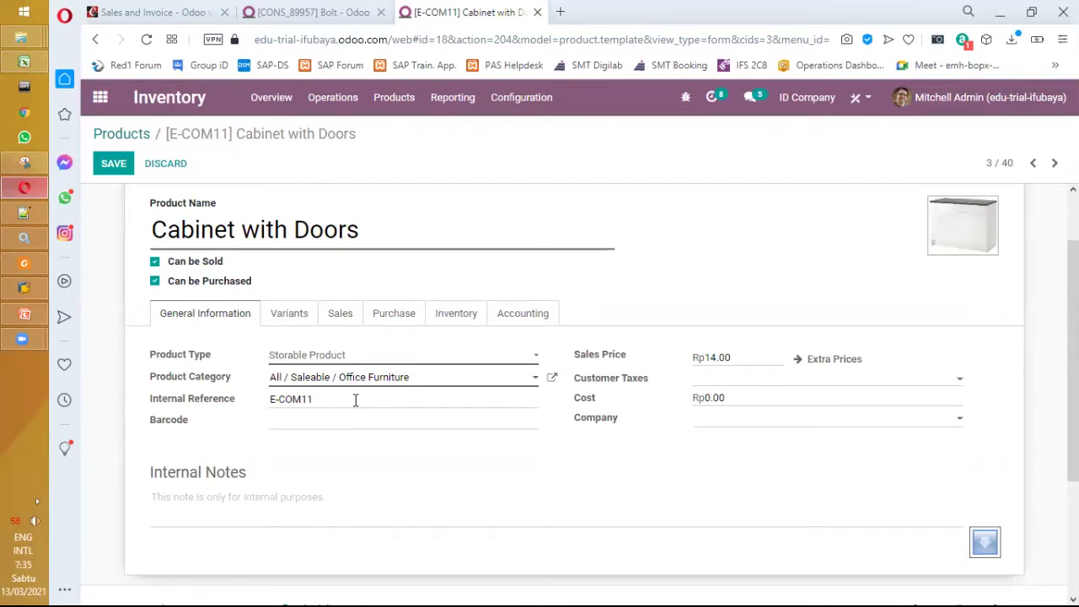
{"action": "left_click", "coordinate": [329, 397]}
{"action": "left_click_drag", "start_coordinate": [329, 398], "coordinate": [246, 399]}
{"action": "left_click", "coordinate": [326, 399]}
{"action": "left_click", "coordinate": [319, 421]}
{"action": "left_click", "coordinate": [320, 422]}
Examine the cabinet's customer tax options and its Sales Price and Cost fields
{"action": "left_click", "coordinate": [961, 383]}
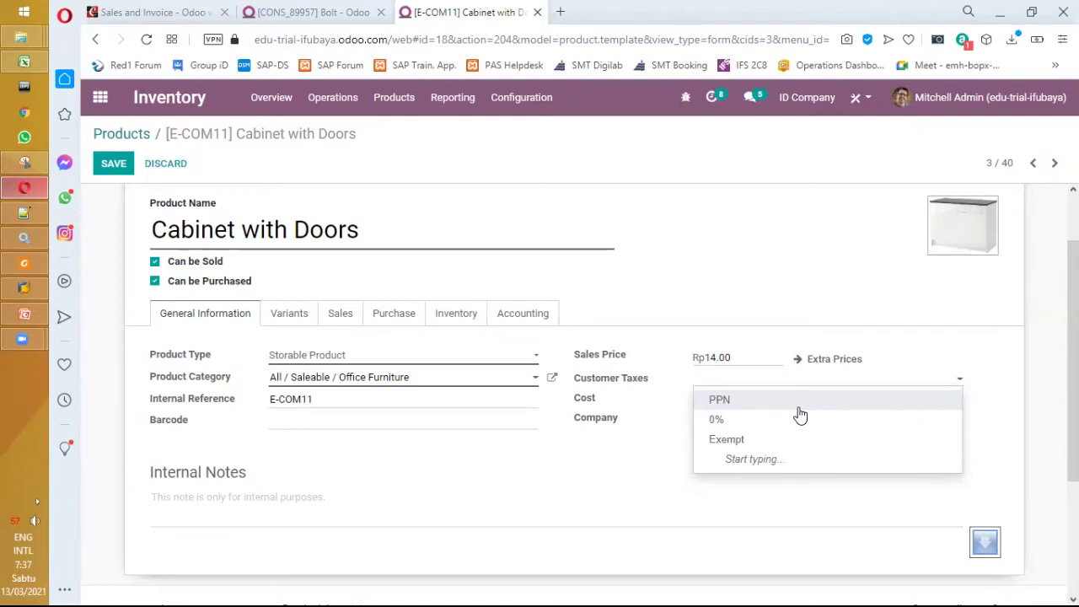
{"action": "left_click", "coordinate": [657, 446]}
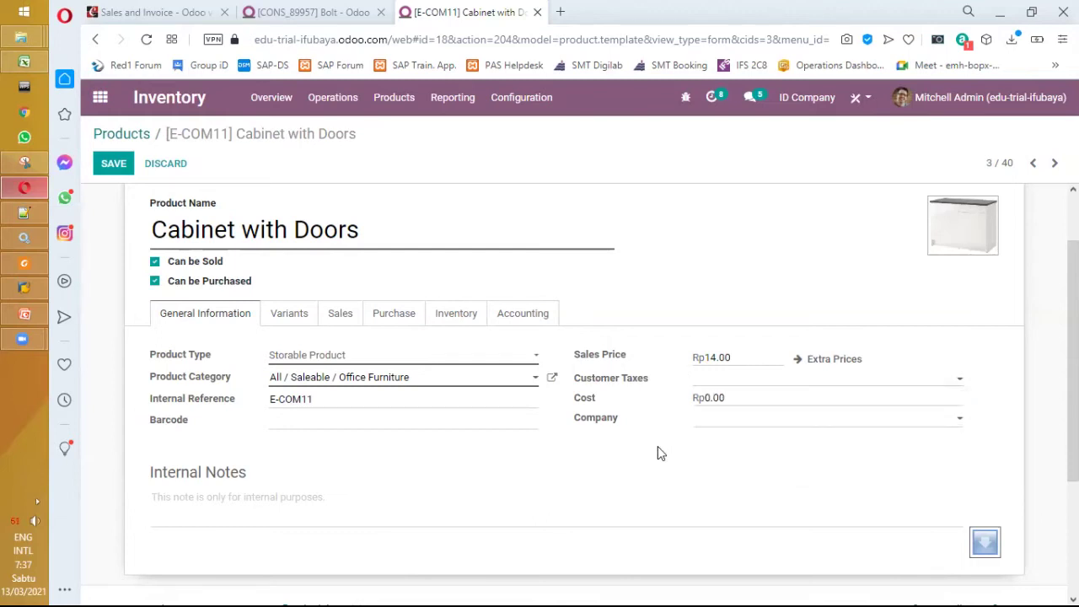
{"action": "left_click_drag", "start_coordinate": [742, 395], "coordinate": [625, 409]}
{"action": "left_click", "coordinate": [730, 358]}
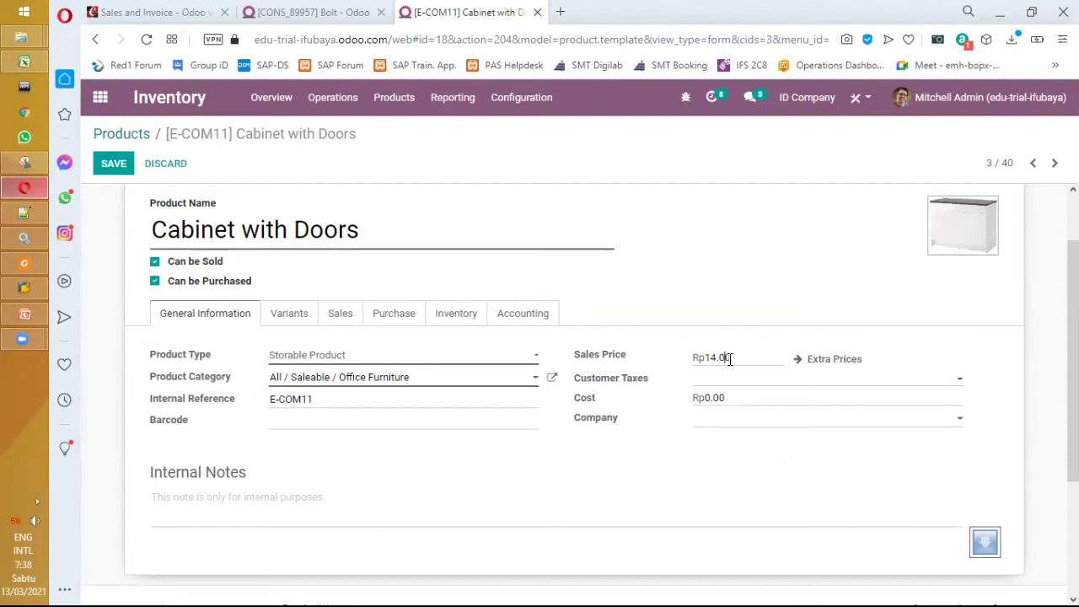
{"action": "left_click_drag", "start_coordinate": [739, 397], "coordinate": [666, 408]}
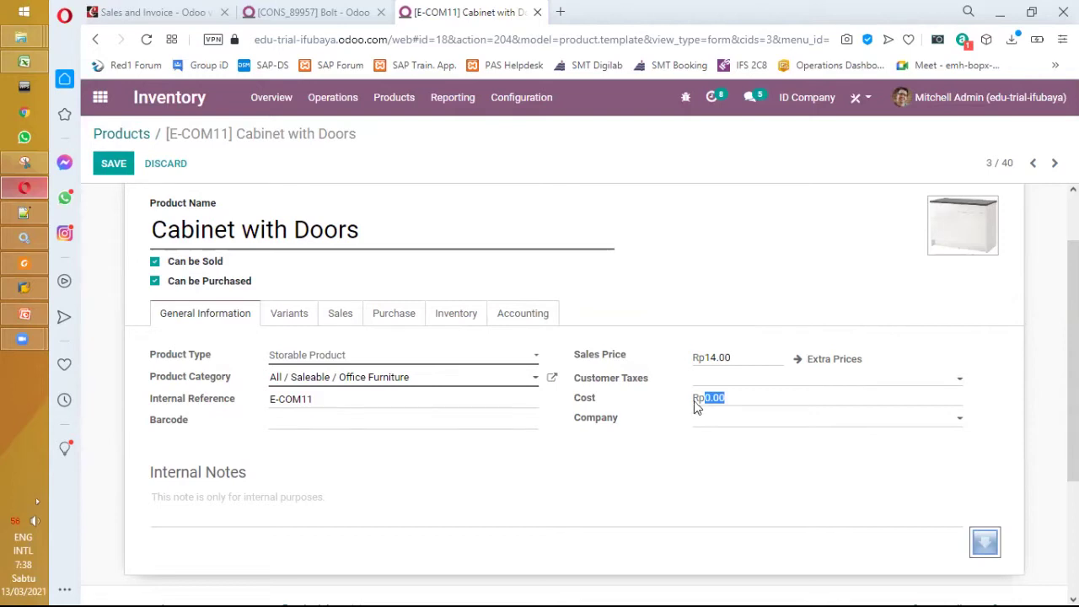
{"action": "left_click", "coordinate": [735, 398]}
{"action": "left_click_drag", "start_coordinate": [740, 397], "coordinate": [703, 397]}
Add a Color attribute with the value White to the cabinet's variants and view the other available color values
{"action": "left_click", "coordinate": [295, 324]}
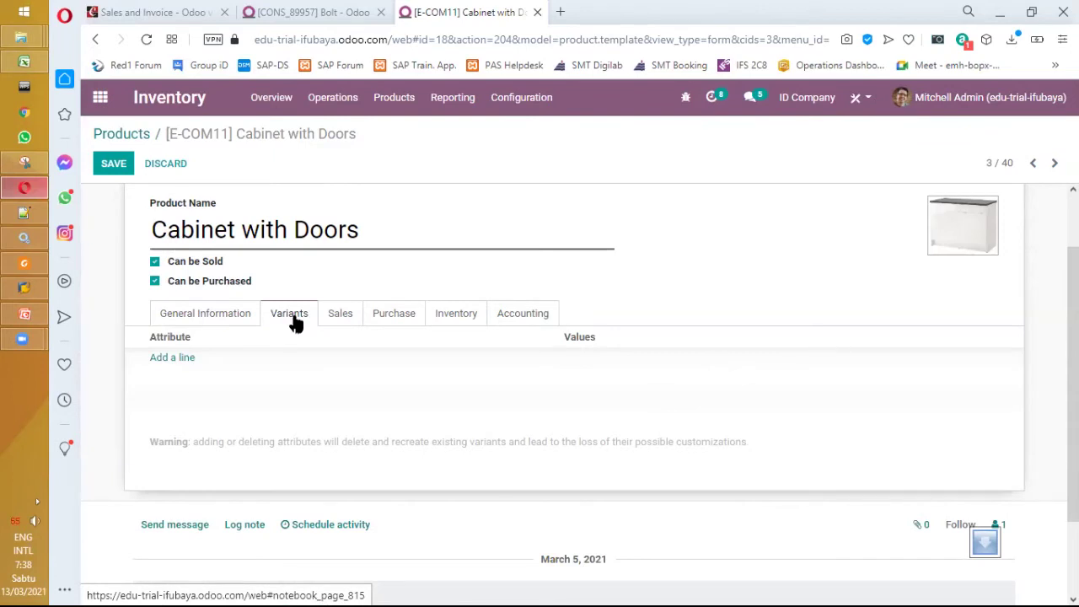
{"action": "left_click", "coordinate": [182, 358]}
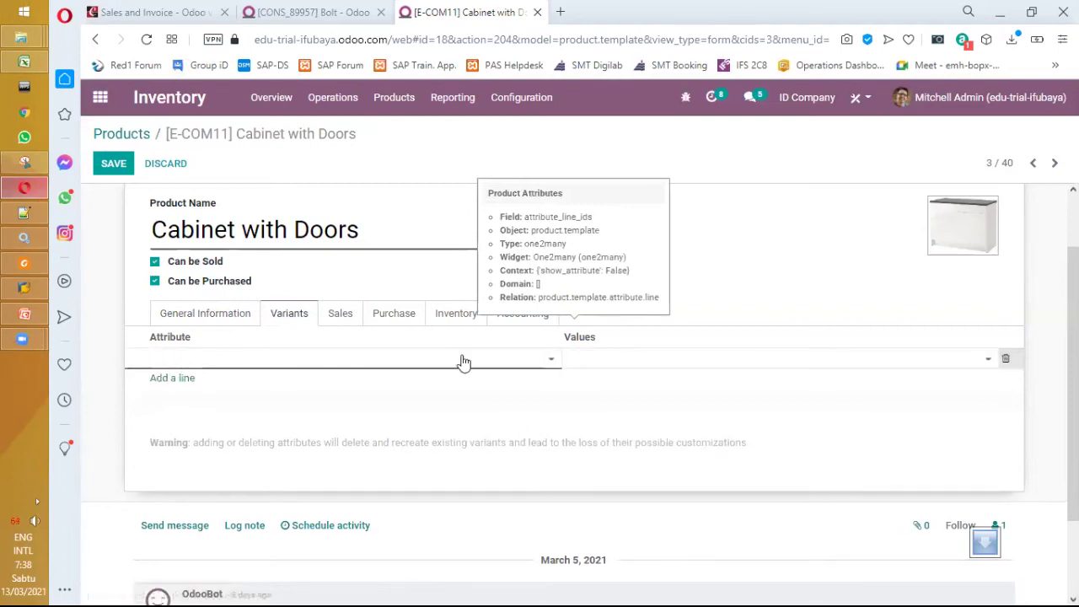
{"action": "left_click", "coordinate": [552, 361]}
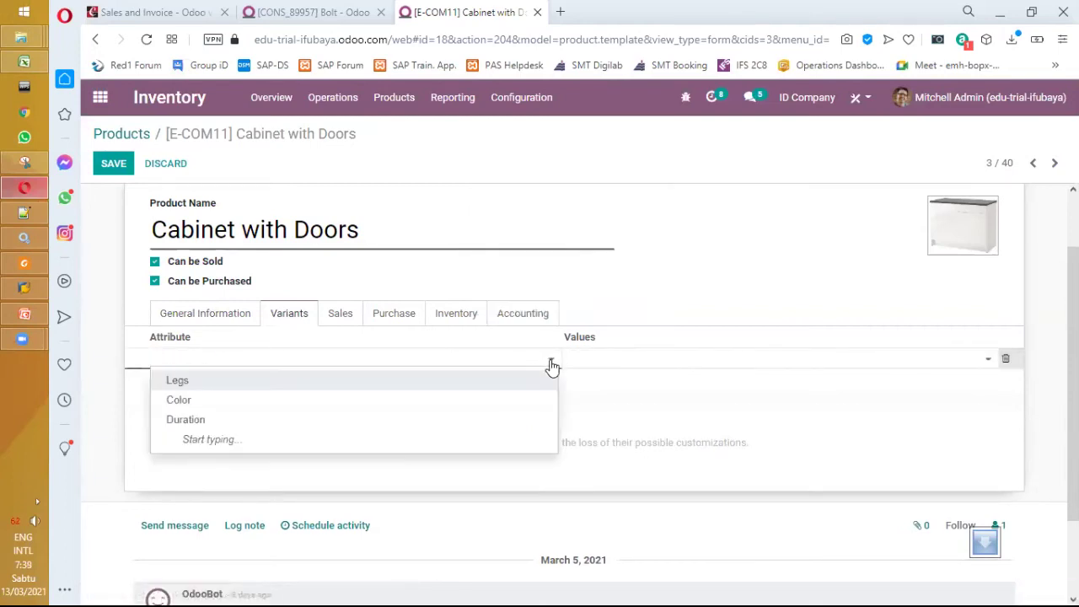
{"action": "left_click", "coordinate": [391, 408]}
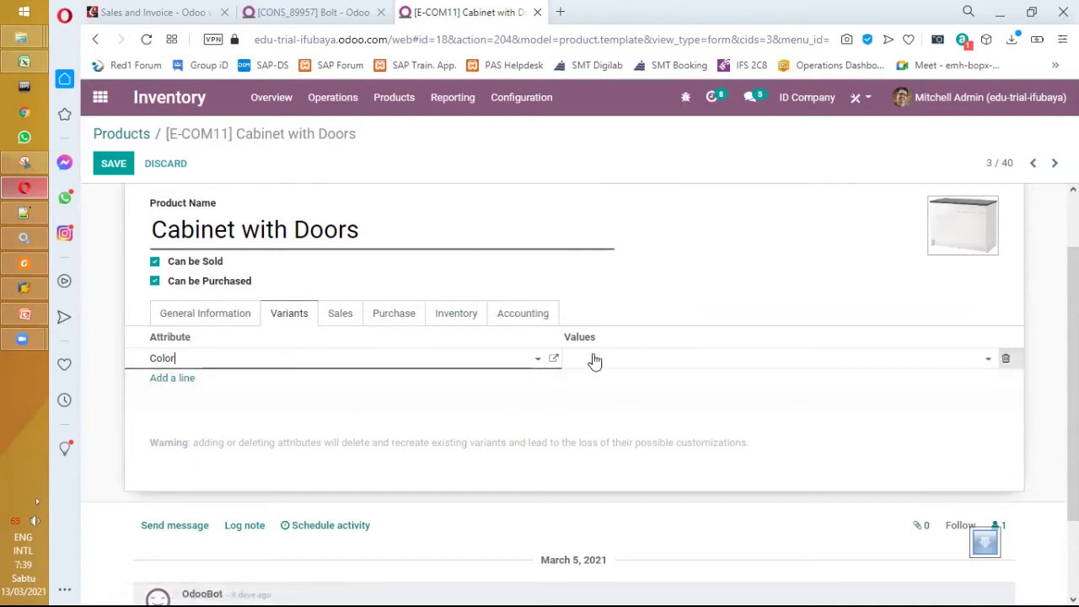
{"action": "left_click", "coordinate": [983, 361]}
{"action": "left_click", "coordinate": [824, 381]}
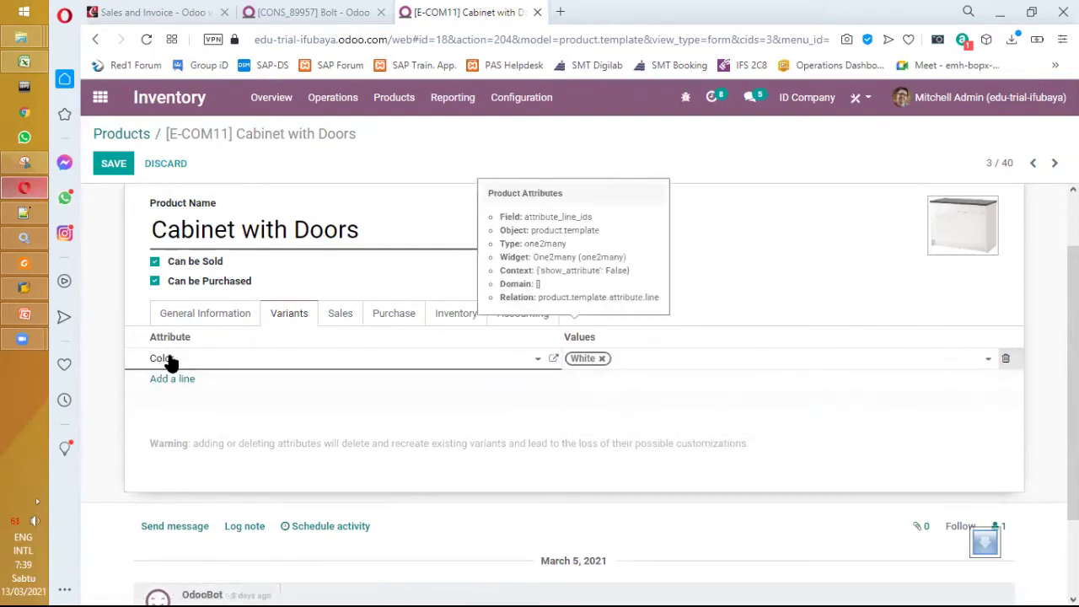
{"action": "left_click", "coordinate": [987, 362]}
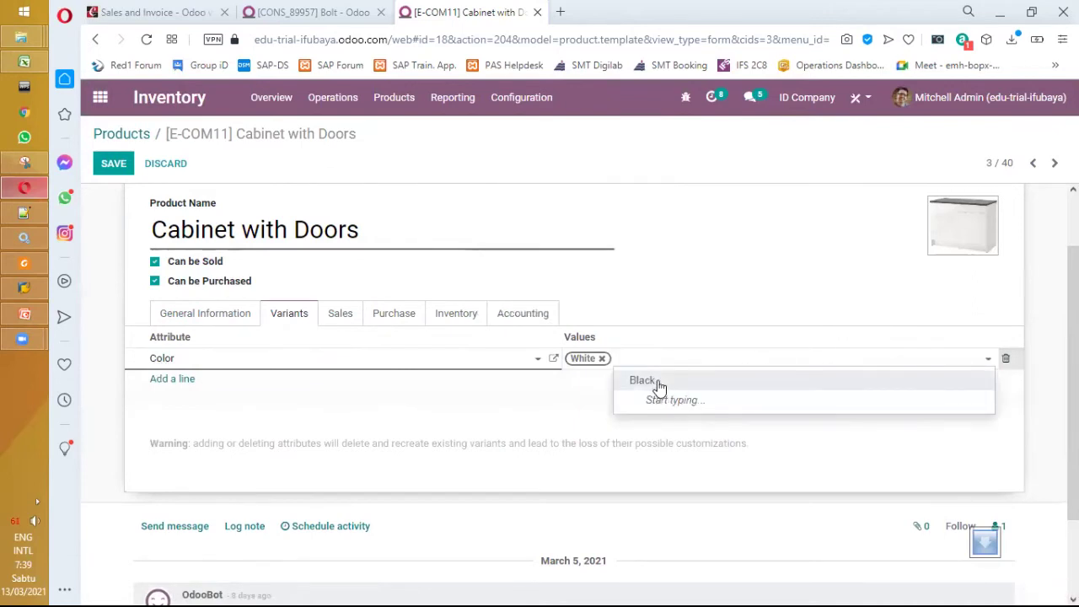
{"action": "left_click", "coordinate": [609, 364]}
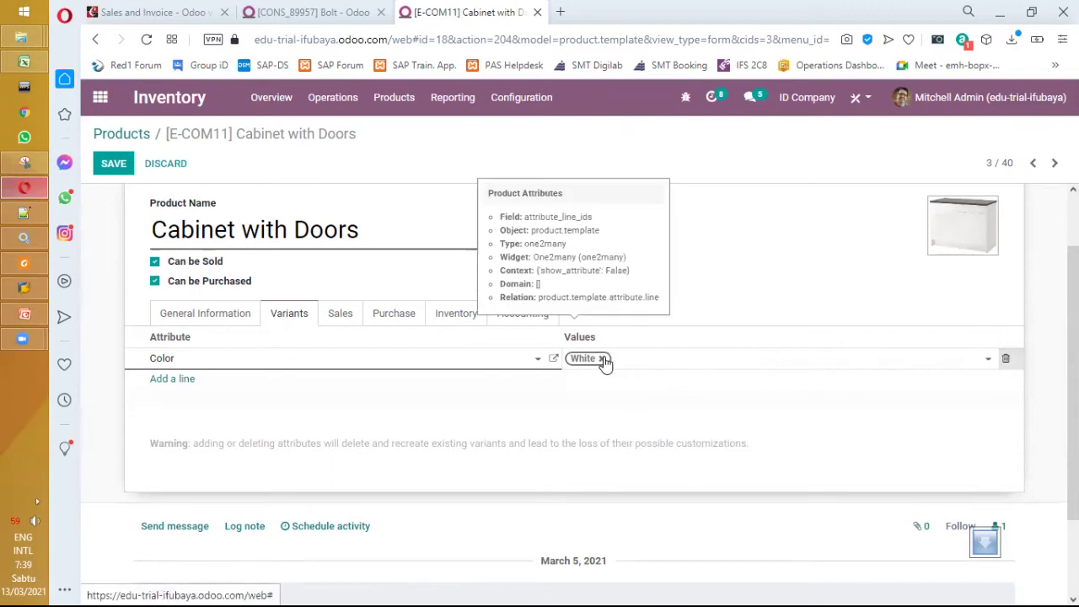
Replace the White value of the cabinet's Color attribute with Red
{"action": "left_click", "coordinate": [604, 360]}
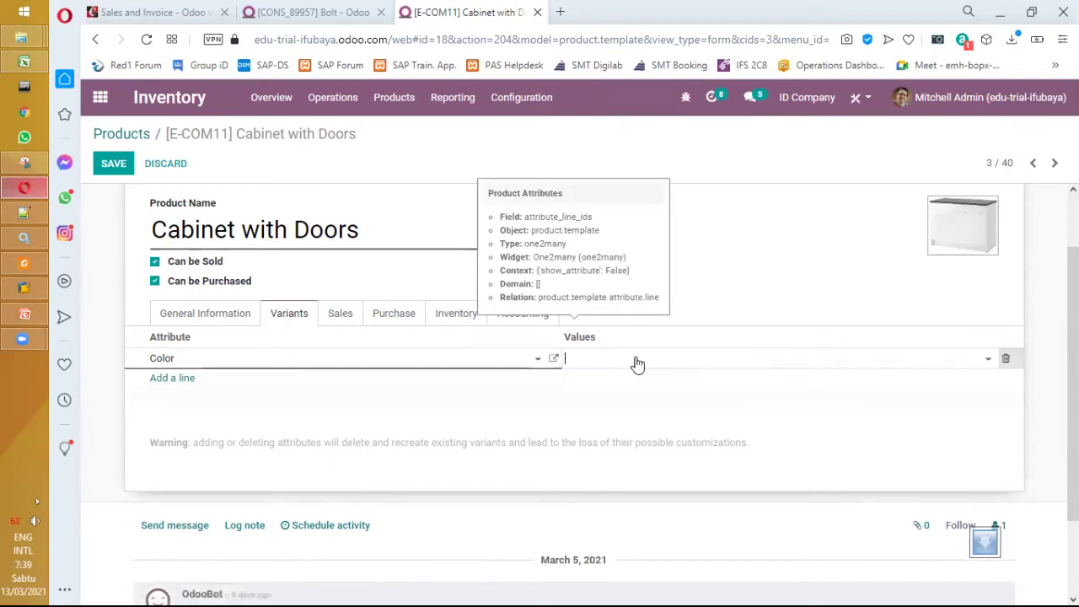
{"action": "left_click", "coordinate": [990, 364]}
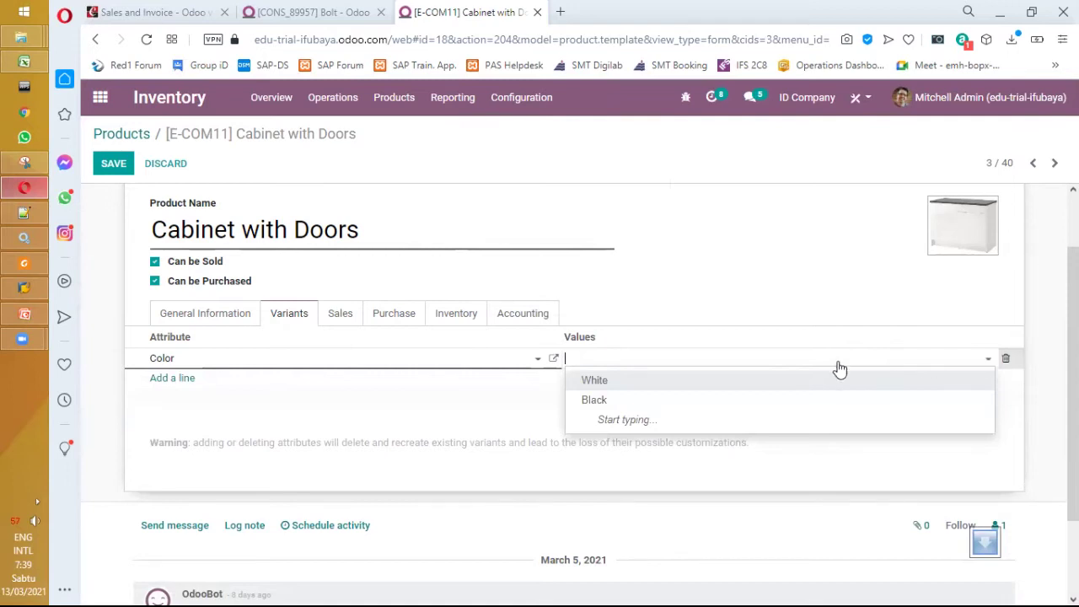
{"action": "type", "text": "Red"}
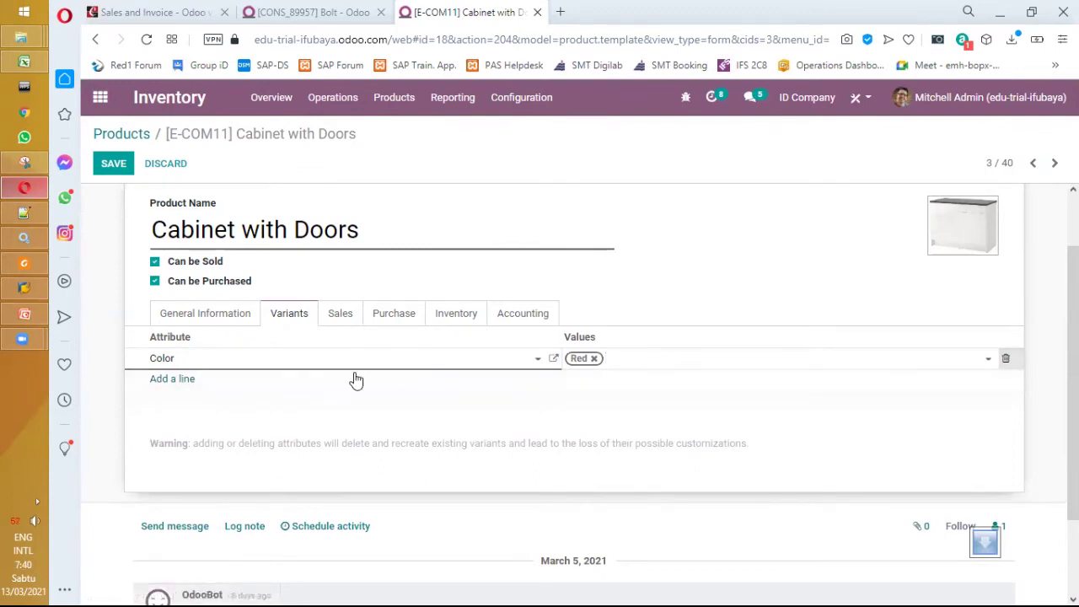
Try a second variant attribute line for Legs, view its available values, and delete the line
{"action": "left_click", "coordinate": [186, 385]}
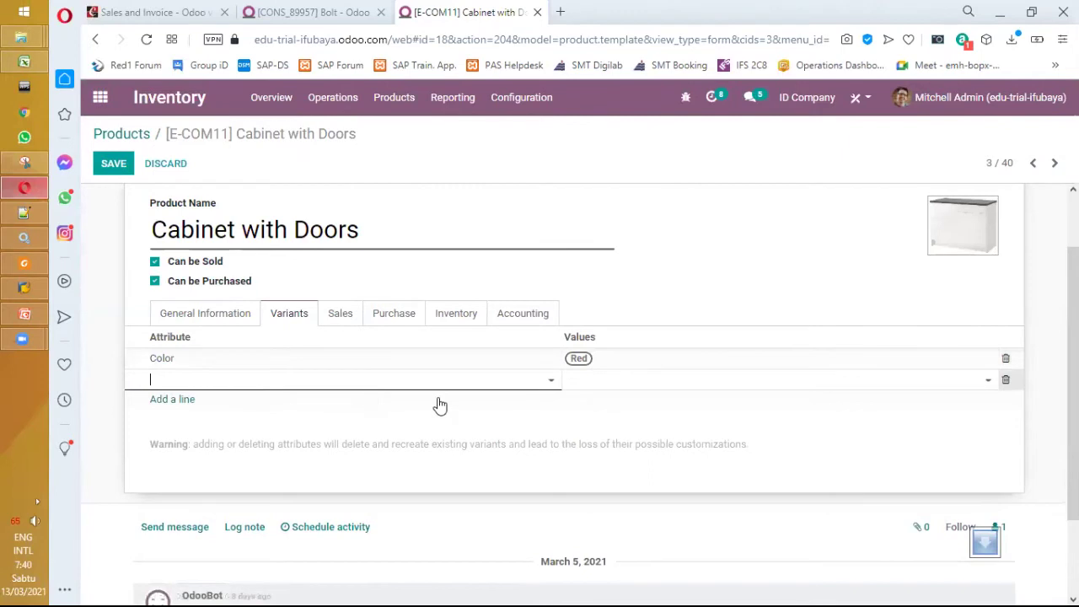
{"action": "left_click", "coordinate": [550, 384]}
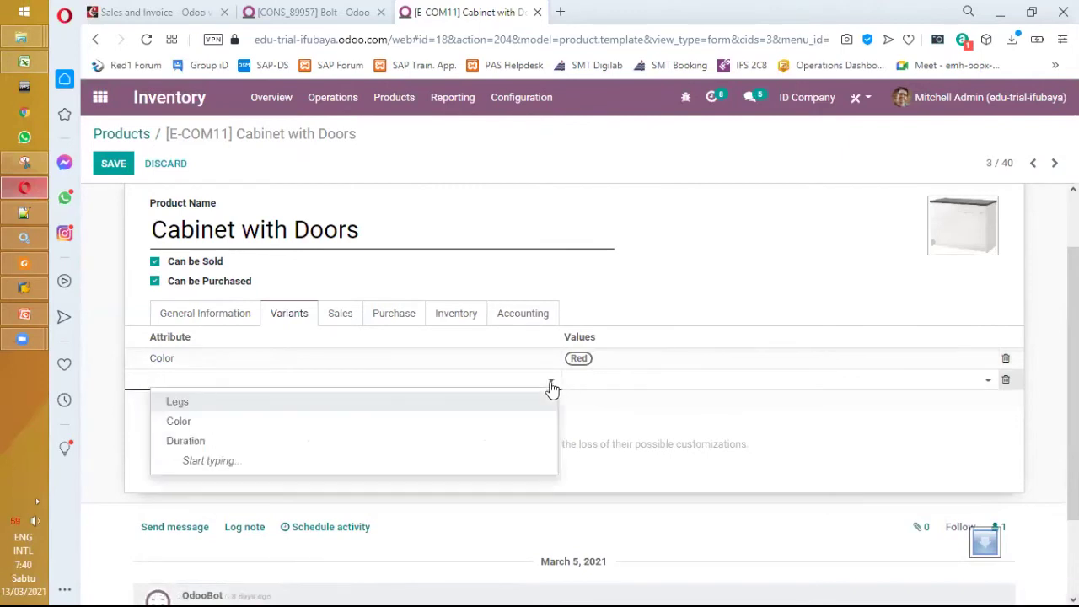
{"action": "left_click", "coordinate": [430, 412]}
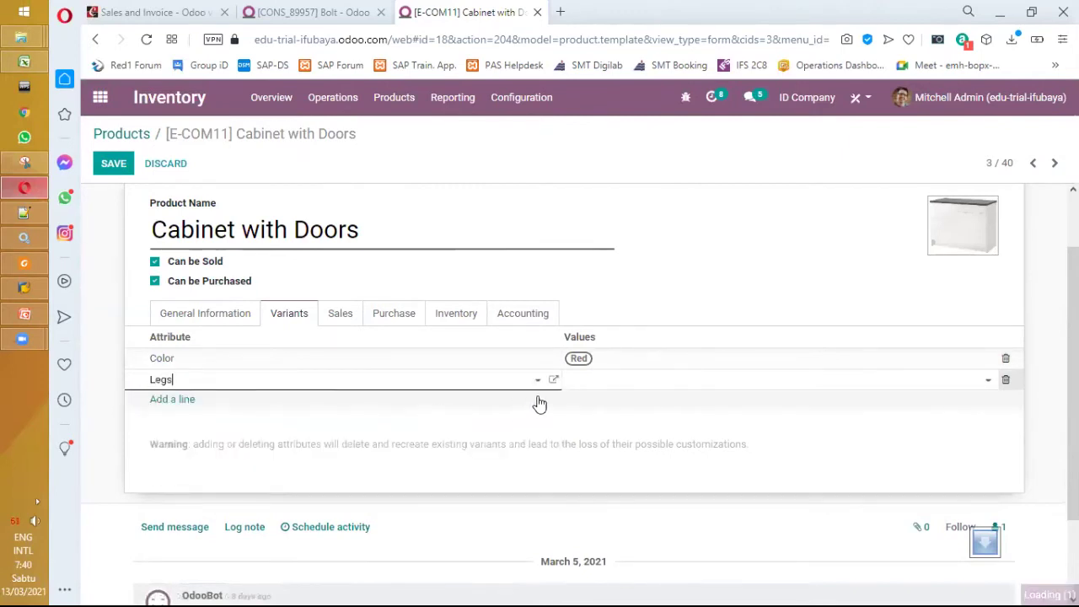
{"action": "left_click", "coordinate": [990, 386]}
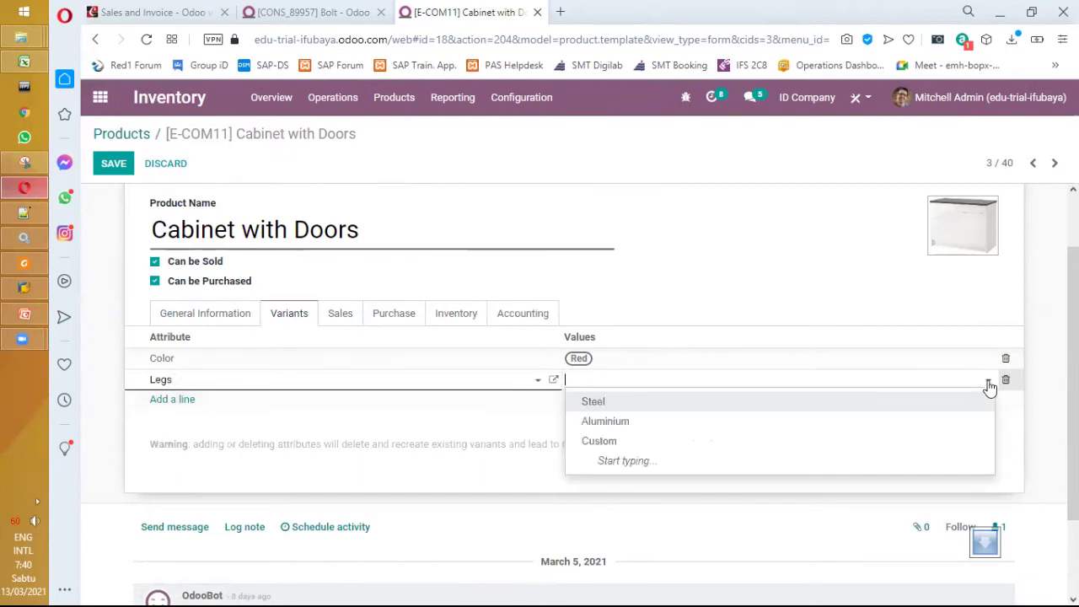
{"action": "left_click", "coordinate": [403, 381]}
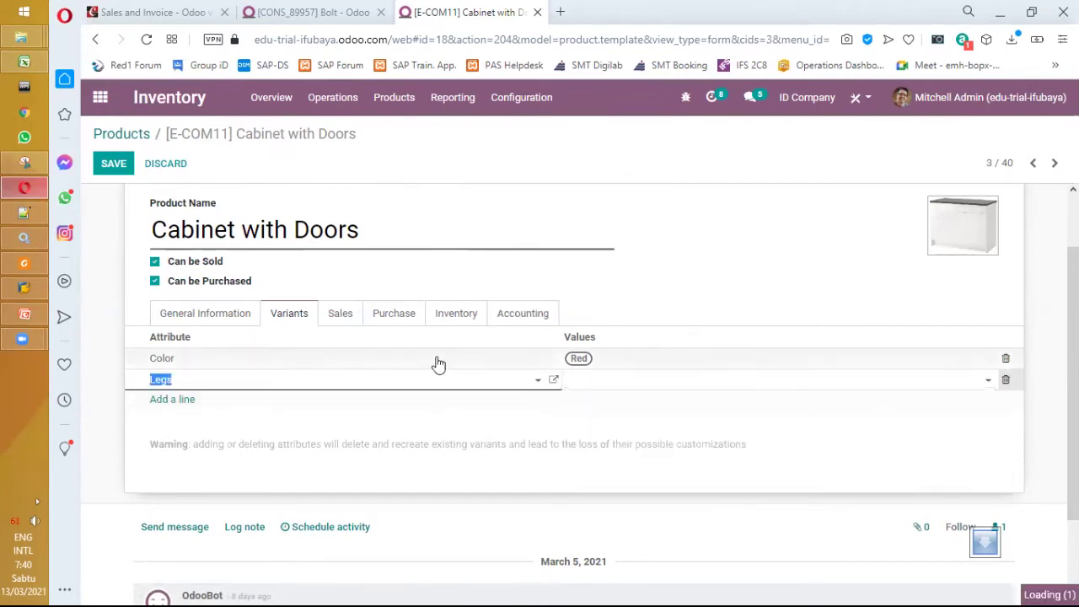
{"action": "left_click", "coordinate": [846, 469]}
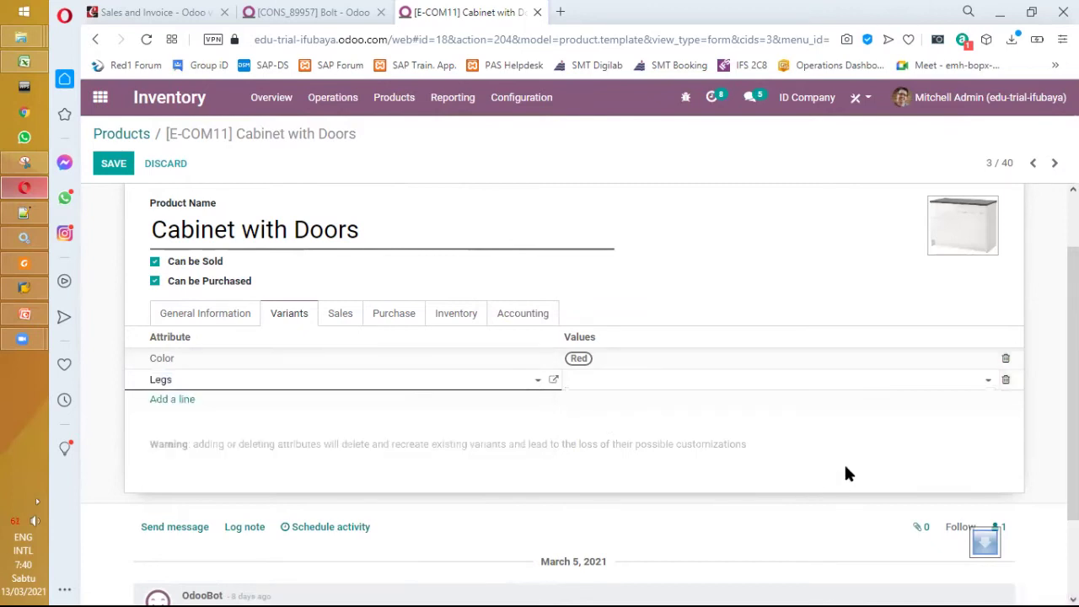
{"action": "left_click", "coordinate": [1006, 380]}
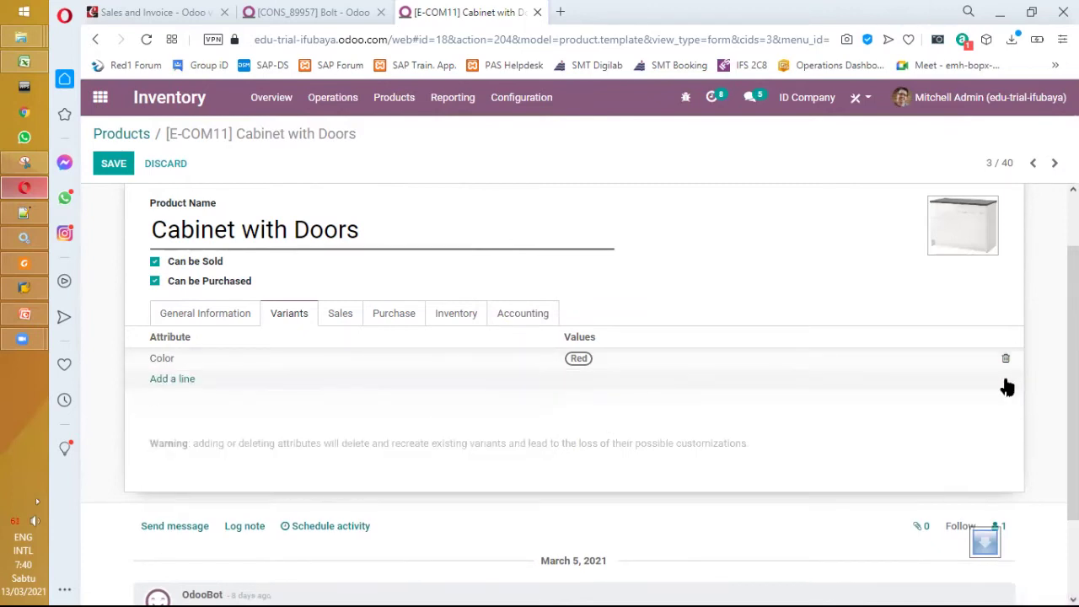
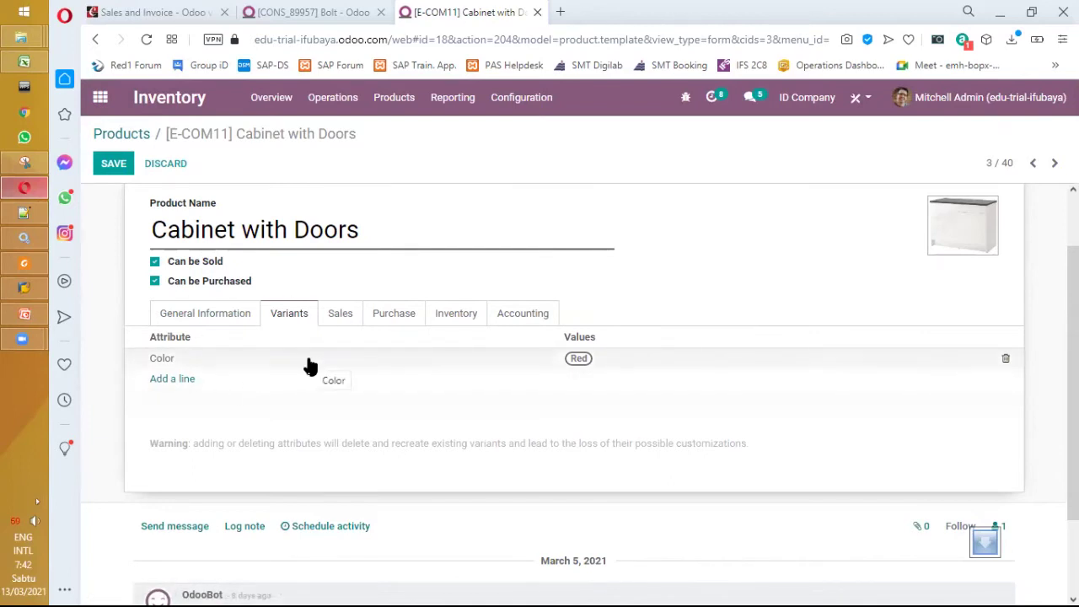
Examine the cabinet's Sales Price in the general information and its sales invoicing policy options
{"action": "mouse_move", "coordinate": [310, 365]}
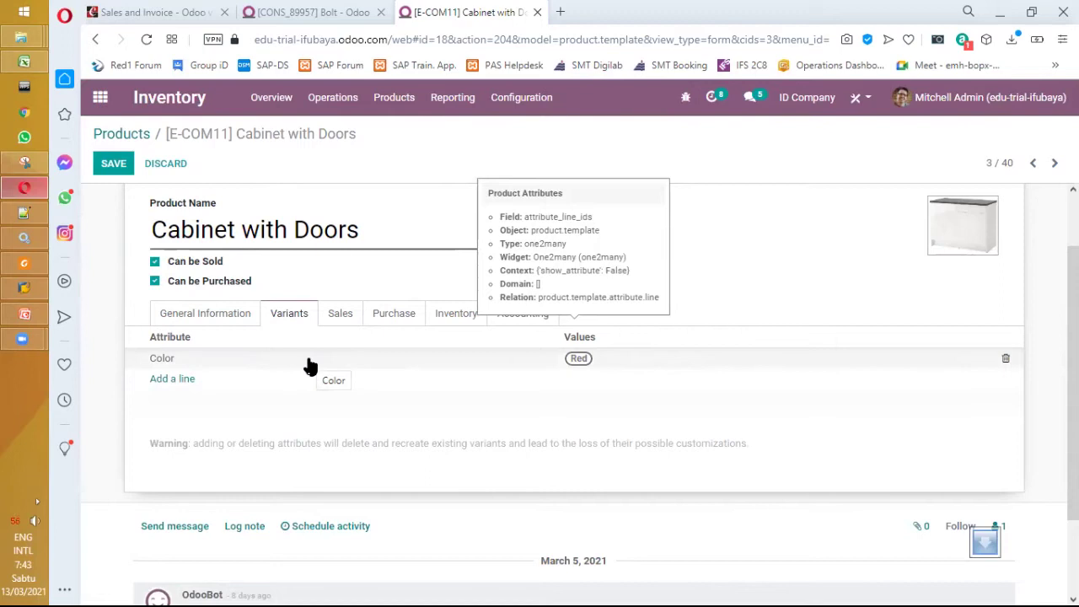
{"action": "left_click", "coordinate": [216, 321]}
{"action": "left_click_drag", "start_coordinate": [746, 357], "coordinate": [672, 360]}
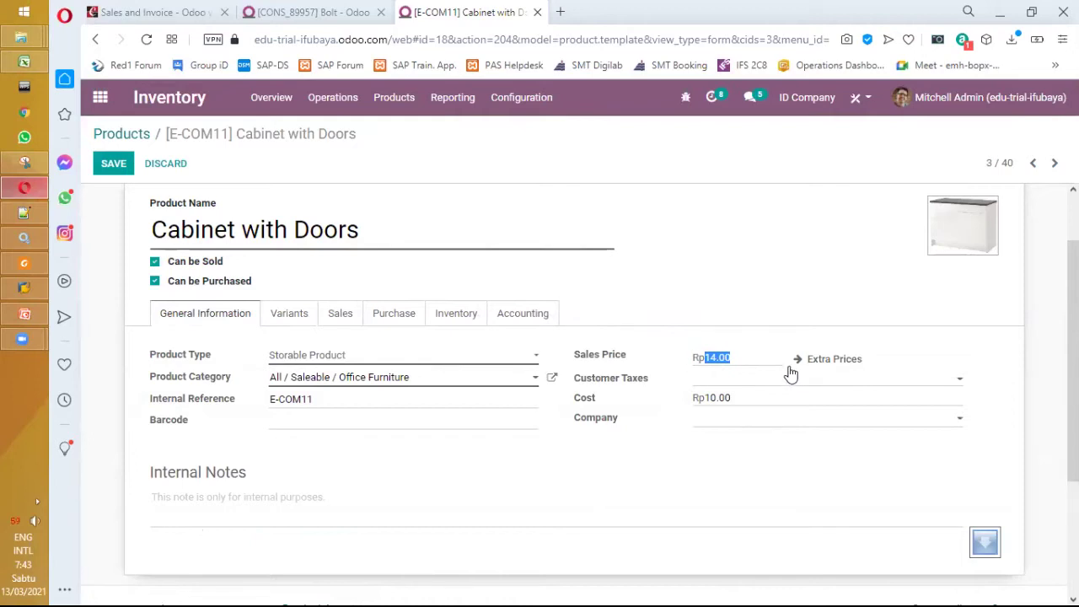
{"action": "left_click", "coordinate": [295, 322]}
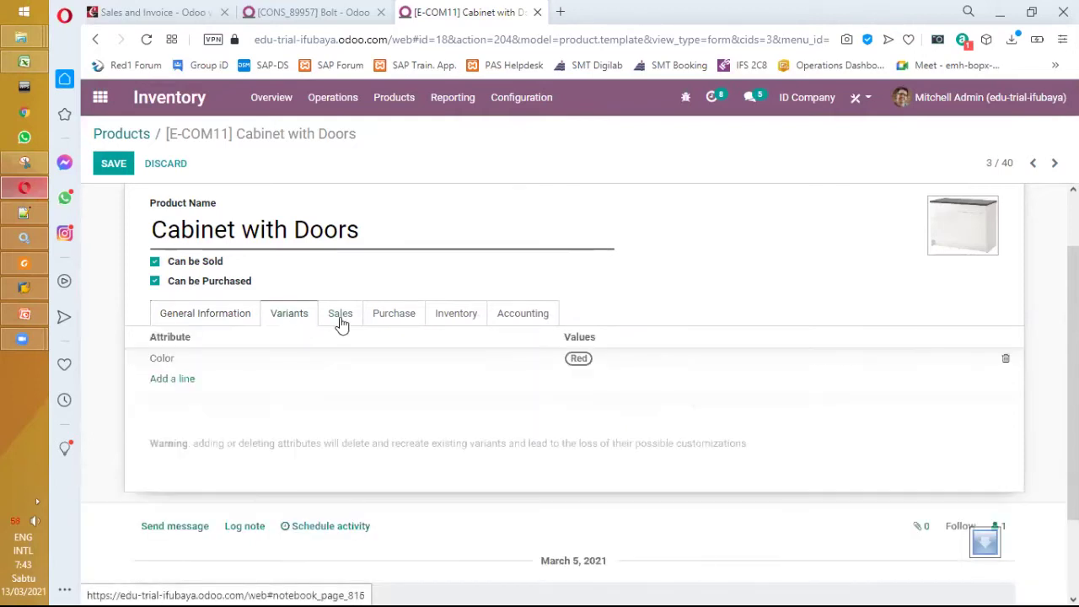
{"action": "left_click", "coordinate": [341, 323]}
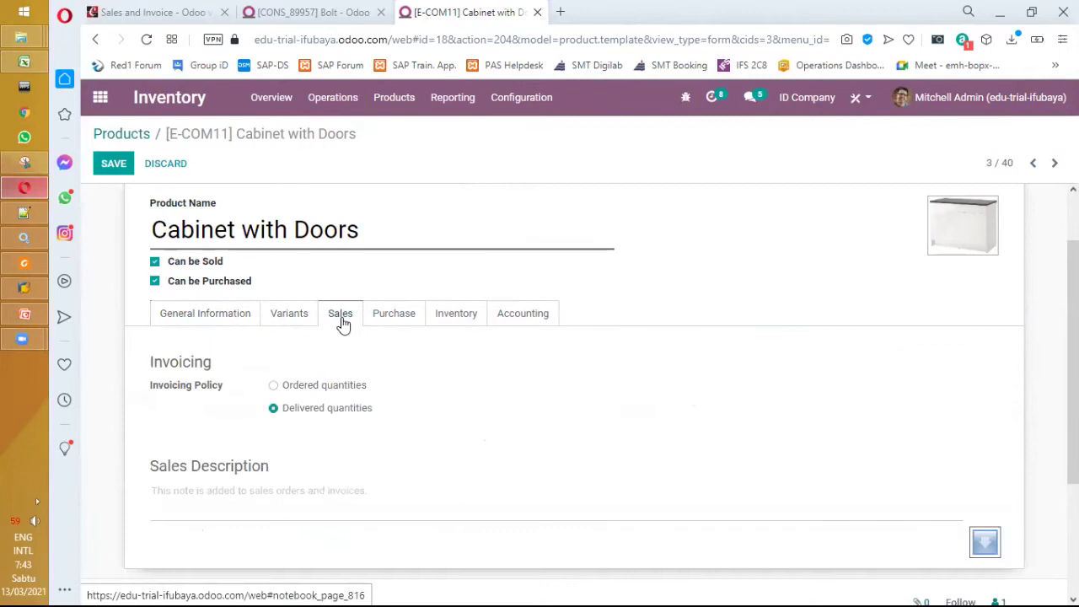
{"action": "scroll", "coordinate": [517, 409], "scroll_direction": "down", "scroll_amount": 3}
{"action": "scroll", "coordinate": [516, 410], "scroll_direction": "up", "scroll_amount": 3}
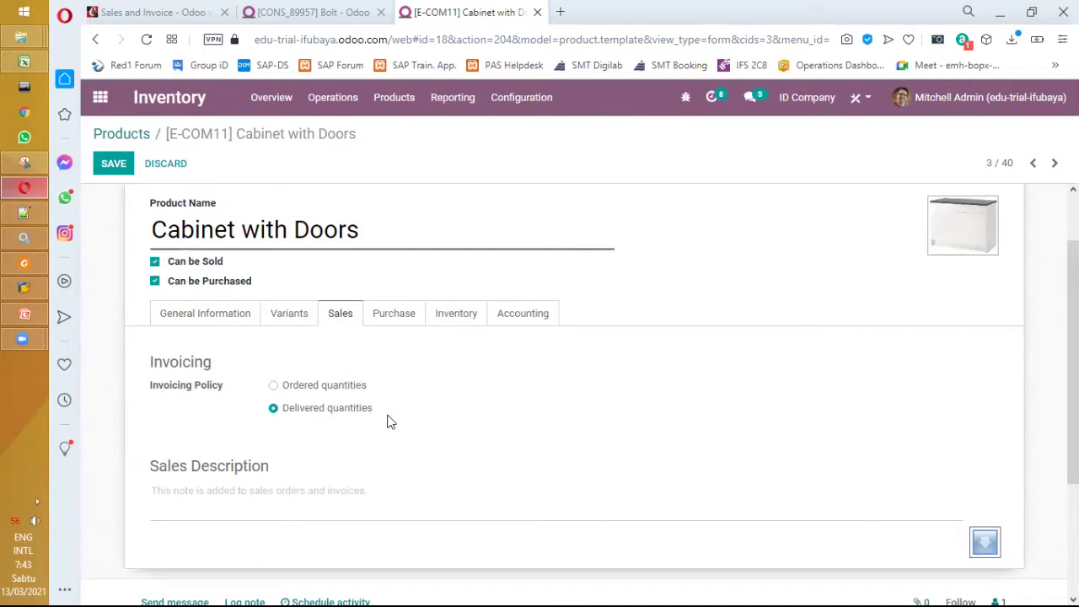
Review the cabinet's Purchase, Inventory and Accounting settings
{"action": "left_click", "coordinate": [390, 318]}
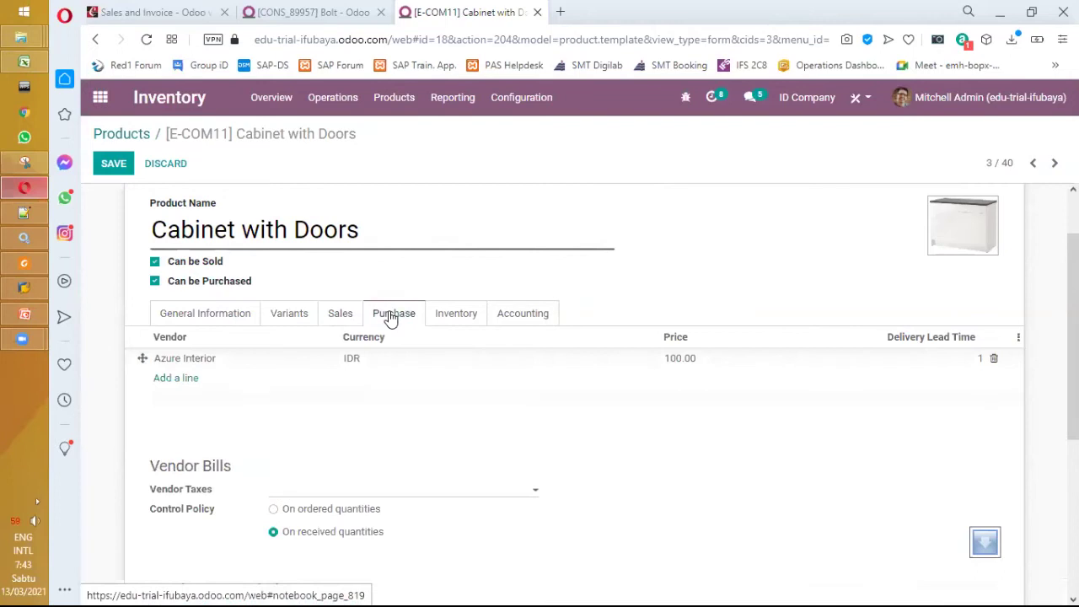
{"action": "left_click", "coordinate": [456, 317]}
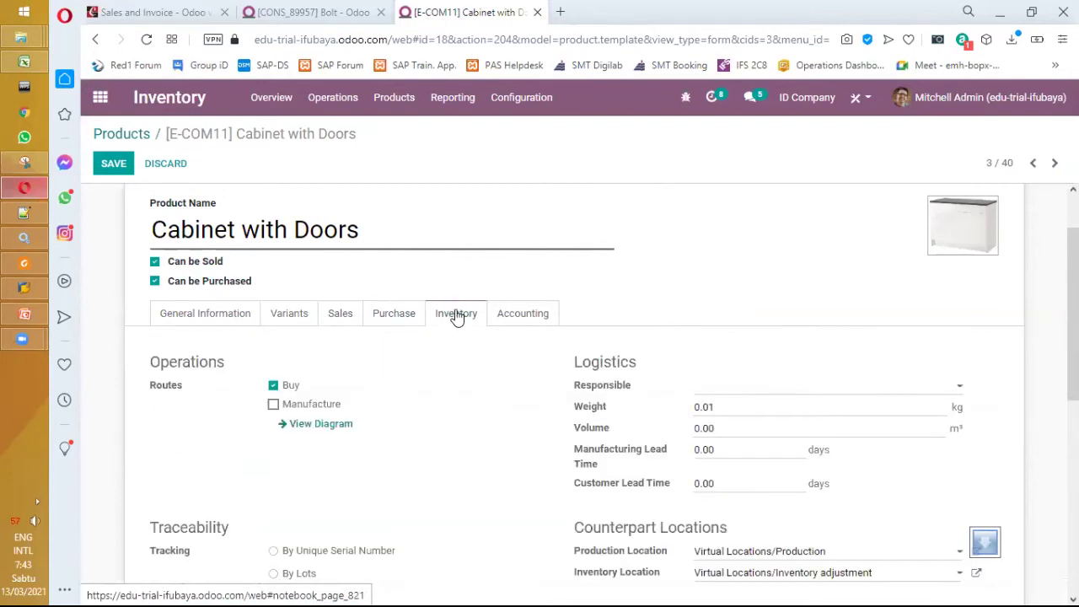
{"action": "scroll", "coordinate": [470, 404], "scroll_direction": "down", "scroll_amount": 3}
{"action": "scroll", "coordinate": [476, 407], "scroll_direction": "up", "scroll_amount": 3}
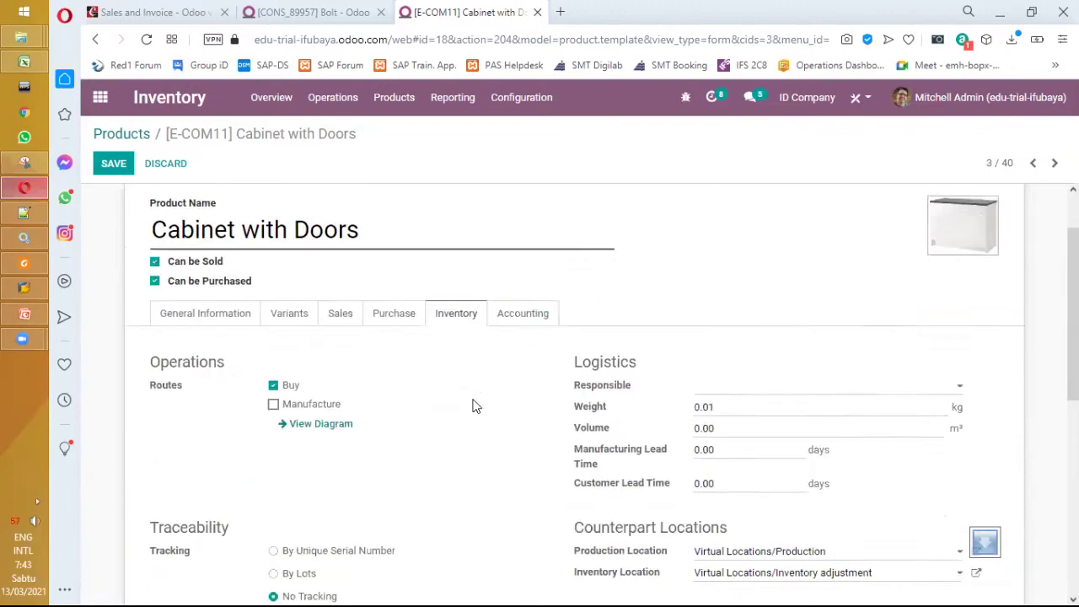
{"action": "scroll", "coordinate": [497, 396], "scroll_direction": "up", "scroll_amount": 1}
{"action": "left_click", "coordinate": [516, 392]}
{"action": "scroll", "coordinate": [519, 396], "scroll_direction": "down", "scroll_amount": 1}
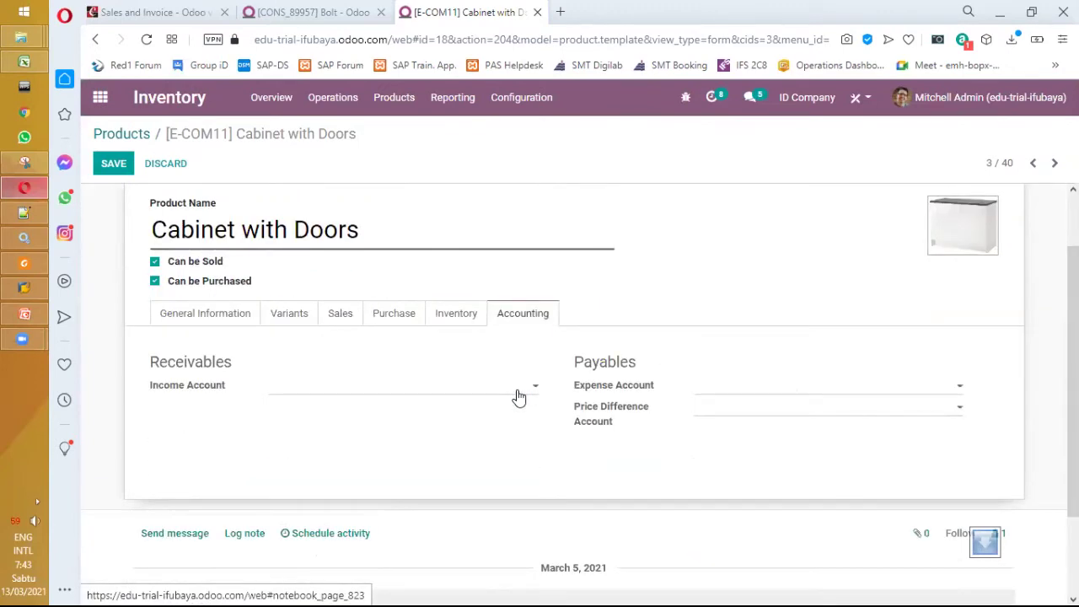
{"action": "scroll", "coordinate": [517, 392], "scroll_direction": "down", "scroll_amount": 2}
{"action": "scroll", "coordinate": [517, 392], "scroll_direction": "up", "scroll_amount": 3}
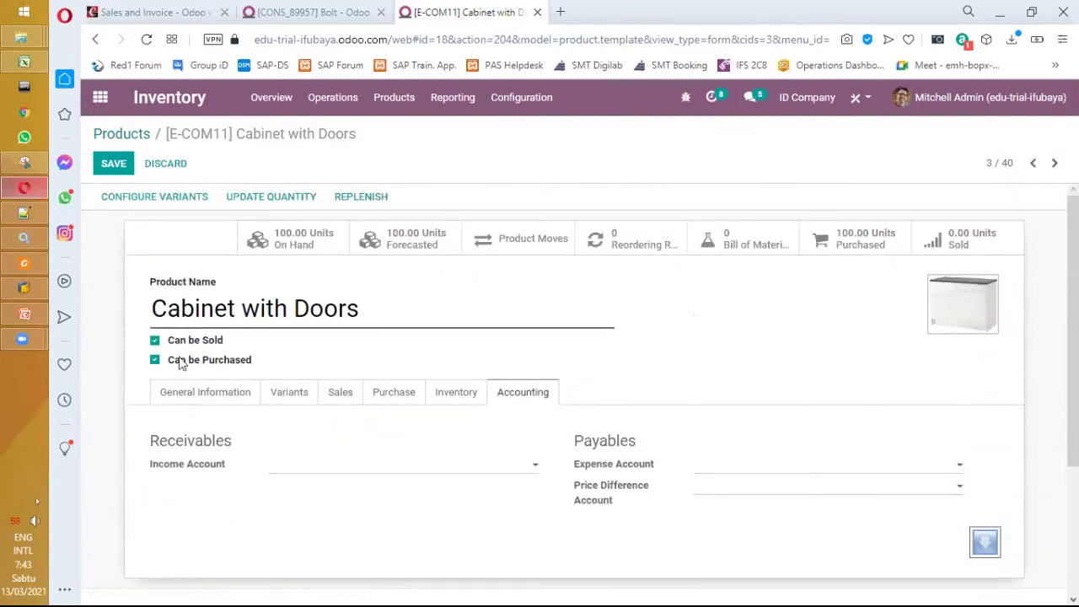
Revisit the cabinet's General Information, Sales and Accounting settings to compare their fields
{"action": "left_click", "coordinate": [188, 394]}
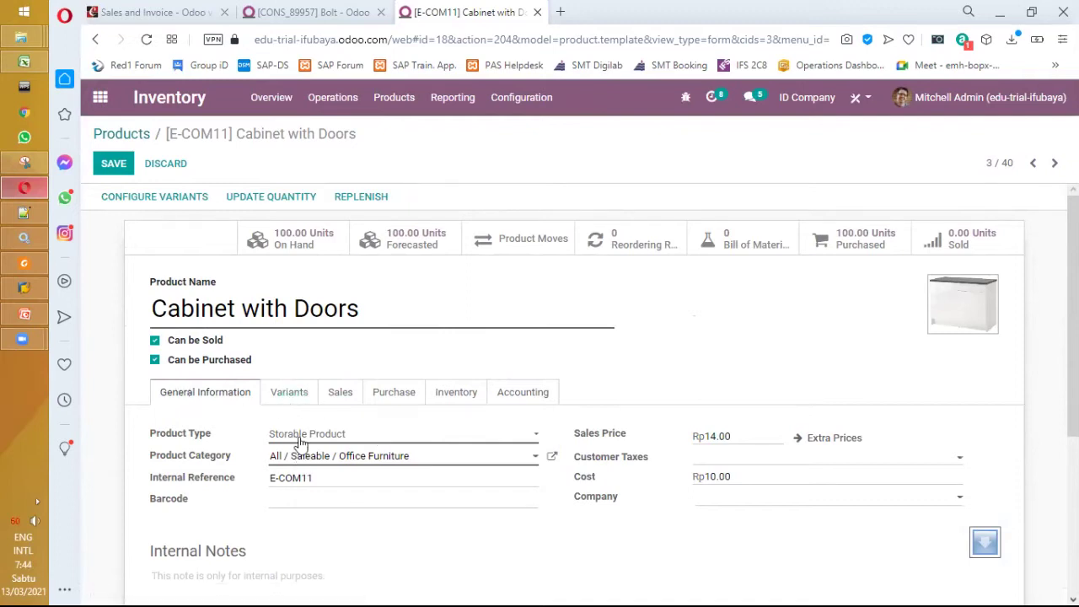
{"action": "scroll", "coordinate": [301, 444], "scroll_direction": "down", "scroll_amount": 1}
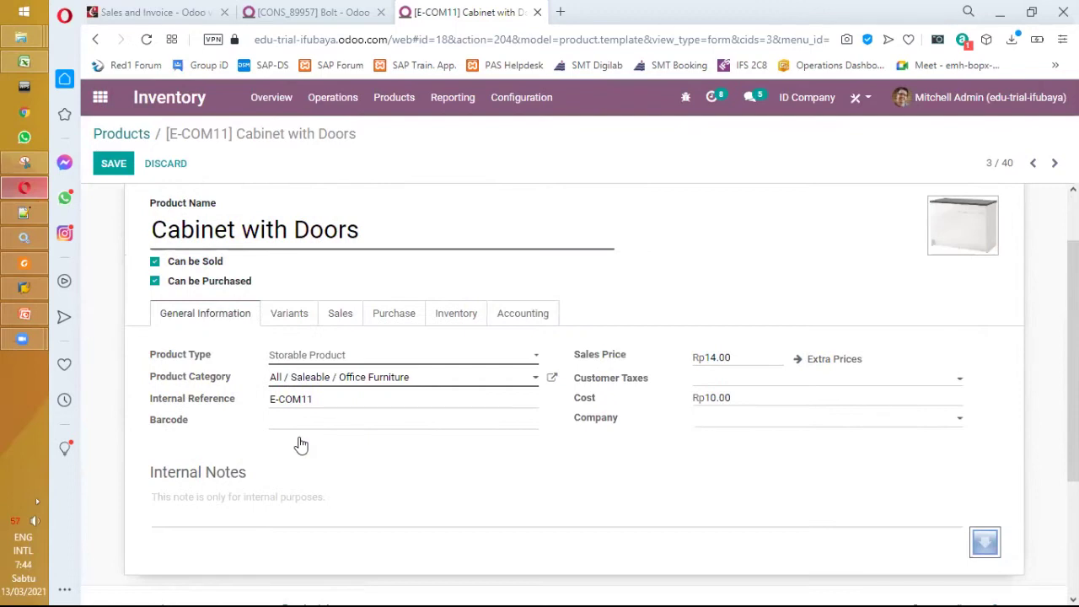
{"action": "left_click", "coordinate": [342, 324]}
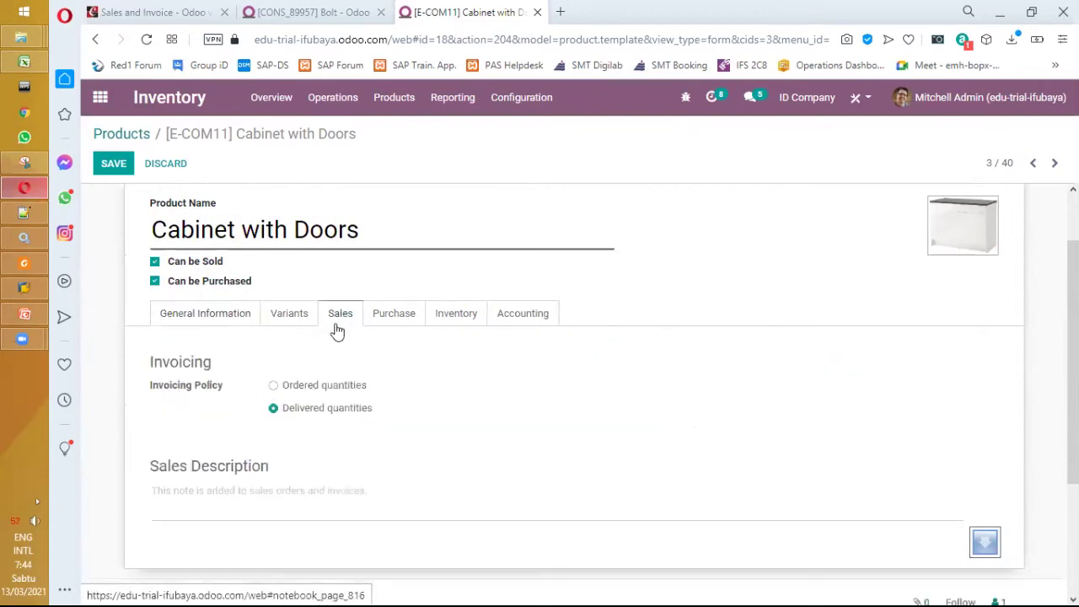
{"action": "left_click", "coordinate": [246, 322]}
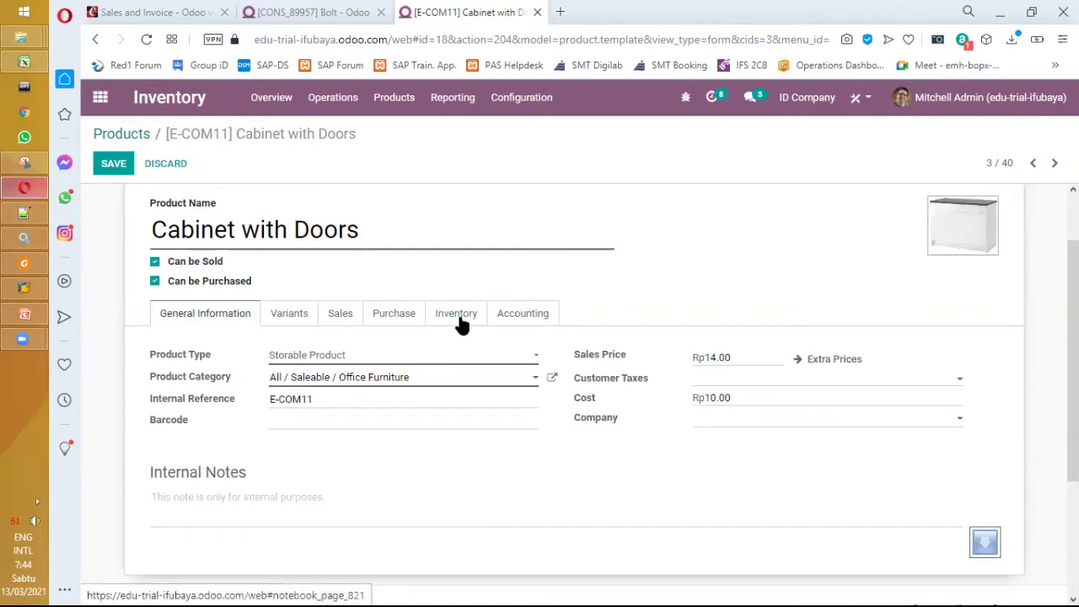
{"action": "left_click", "coordinate": [518, 321]}
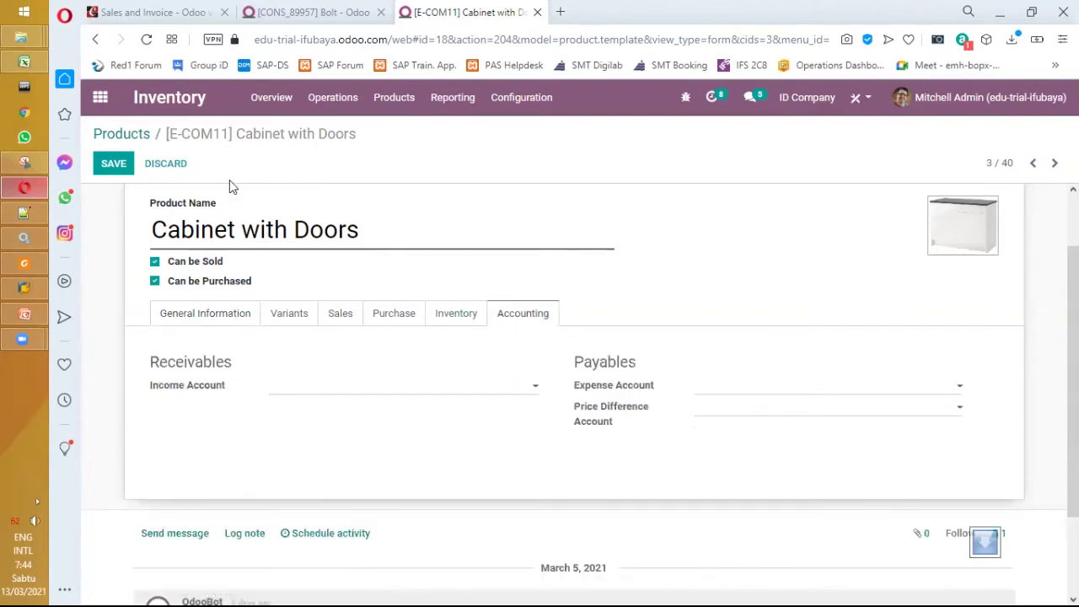
Switch to the Odoo v12 book page, close the enlarged product form image and go to the Product Type explanation
{"action": "left_click", "coordinate": [184, 12]}
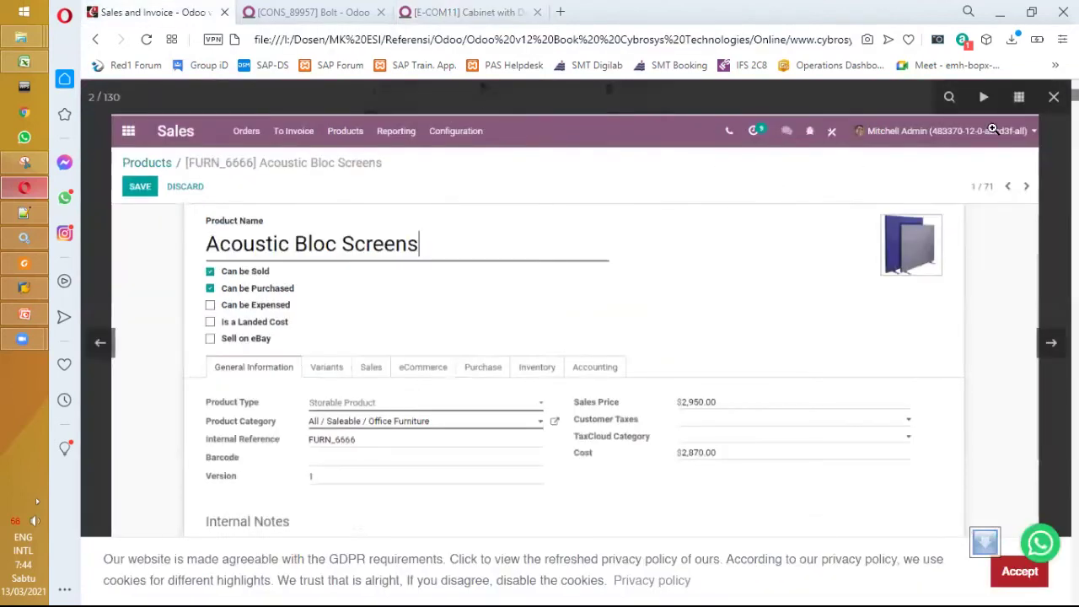
{"action": "left_click", "coordinate": [992, 128]}
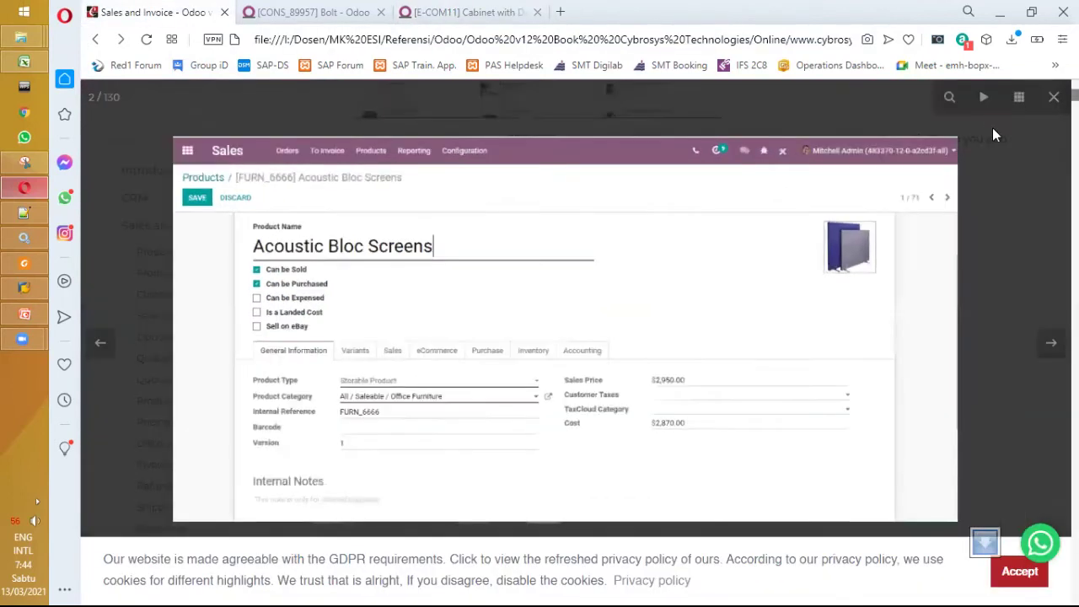
{"action": "scroll", "coordinate": [909, 177], "scroll_direction": "down", "scroll_amount": 5}
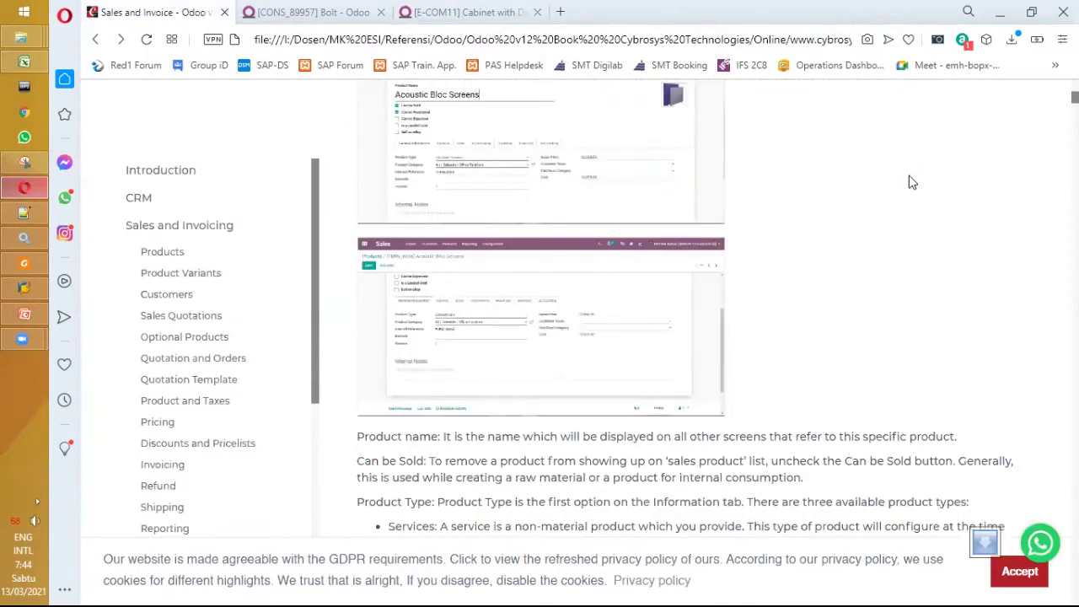
{"action": "scroll", "coordinate": [908, 176], "scroll_direction": "down", "scroll_amount": 1}
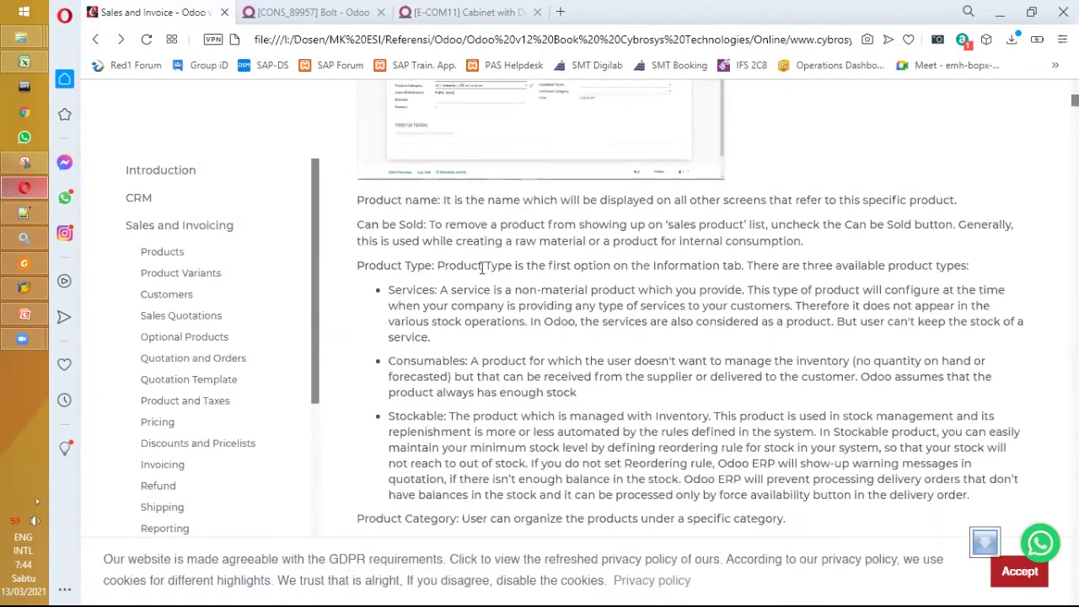
Read the Services product type description, highlighting the word Services and the phrase about stock operations
{"action": "left_click_drag", "start_coordinate": [387, 290], "coordinate": [437, 291]}
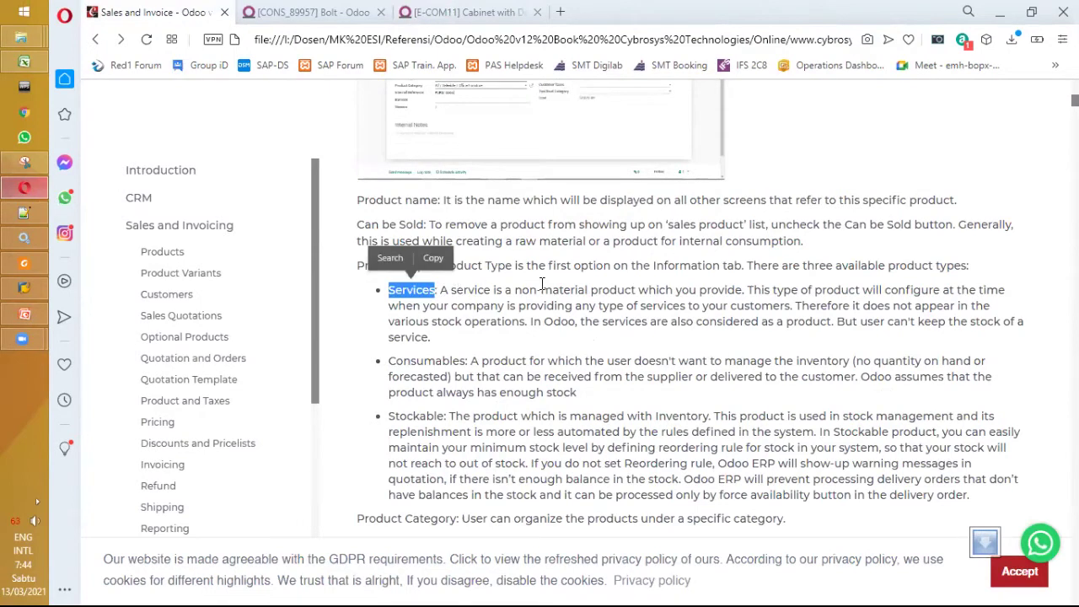
{"action": "left_click", "coordinate": [540, 287]}
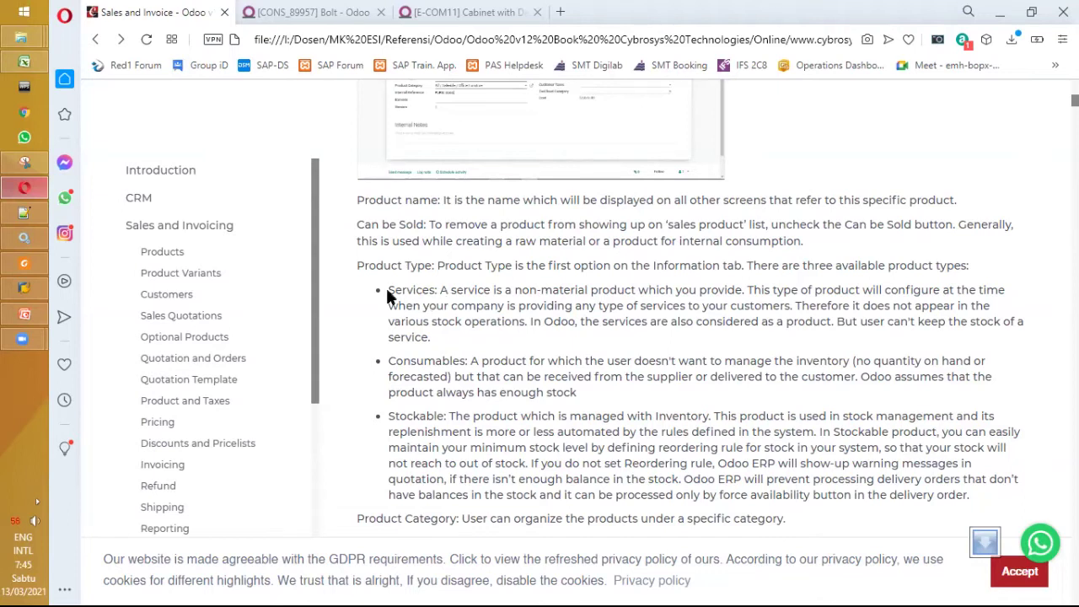
{"action": "left_click_drag", "start_coordinate": [388, 291], "coordinate": [436, 291]}
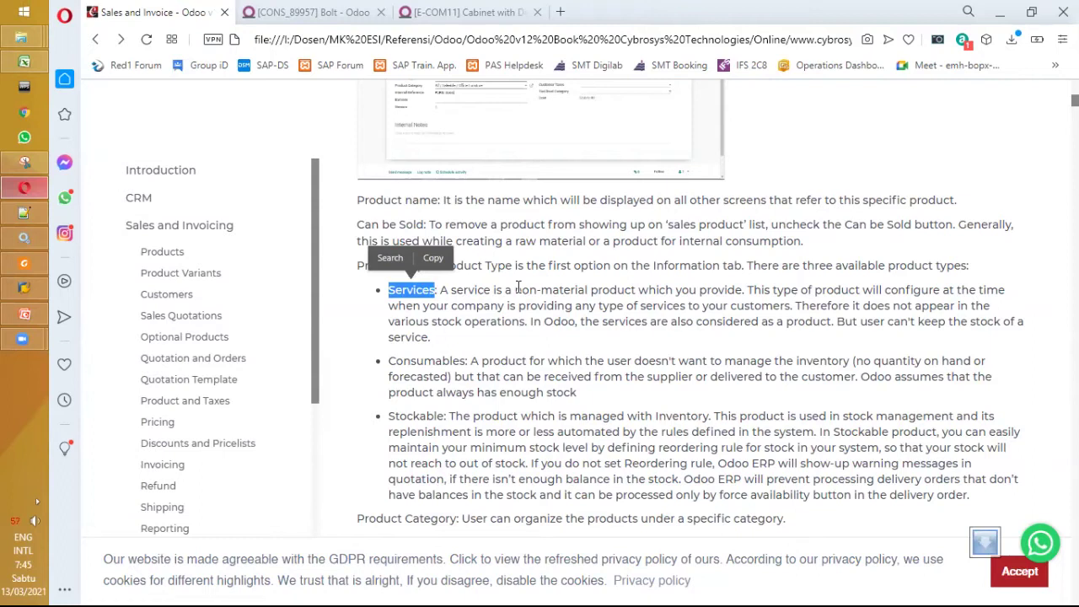
{"action": "left_click", "coordinate": [523, 322]}
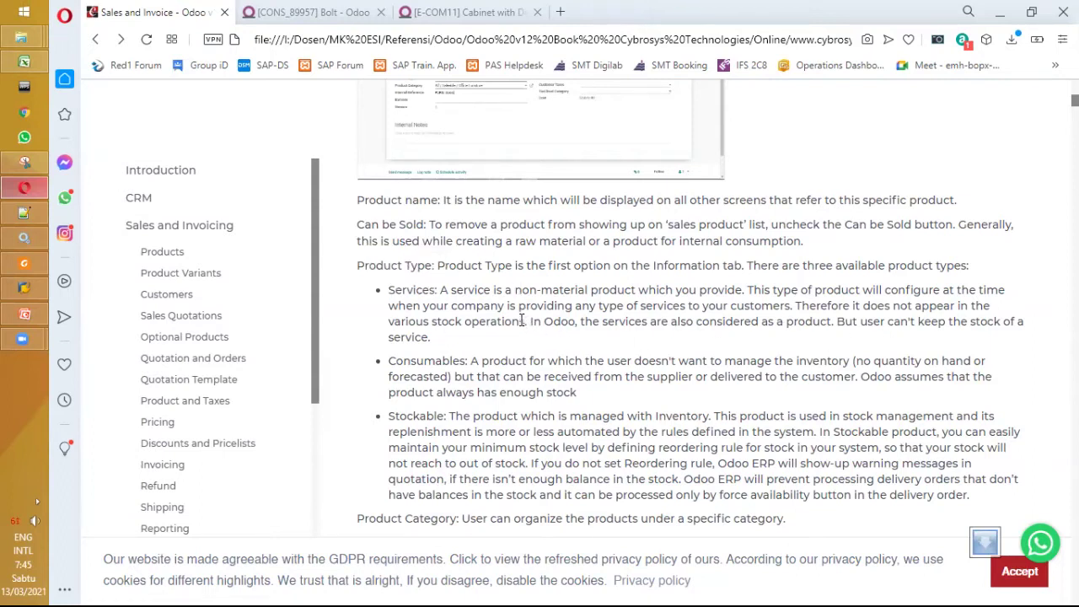
{"action": "left_click_drag", "start_coordinate": [521, 322], "coordinate": [432, 324]}
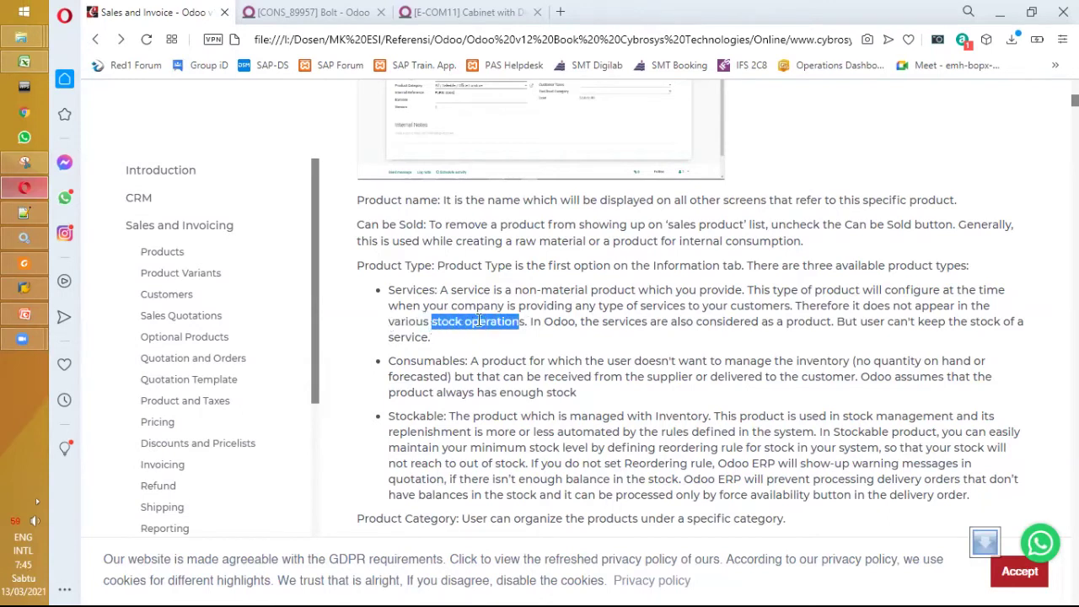
Read the Consumables and Stockable product type descriptions, highlighting part of the Consumables text and the word Stockable
{"action": "left_click", "coordinate": [521, 316]}
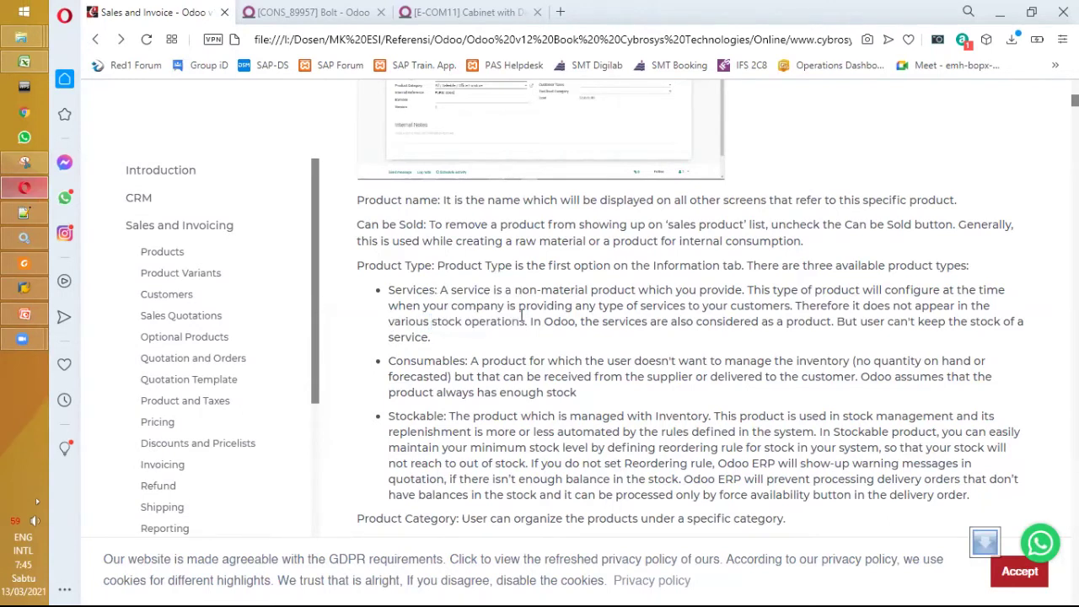
{"action": "scroll", "coordinate": [521, 316], "scroll_direction": "down", "scroll_amount": 3}
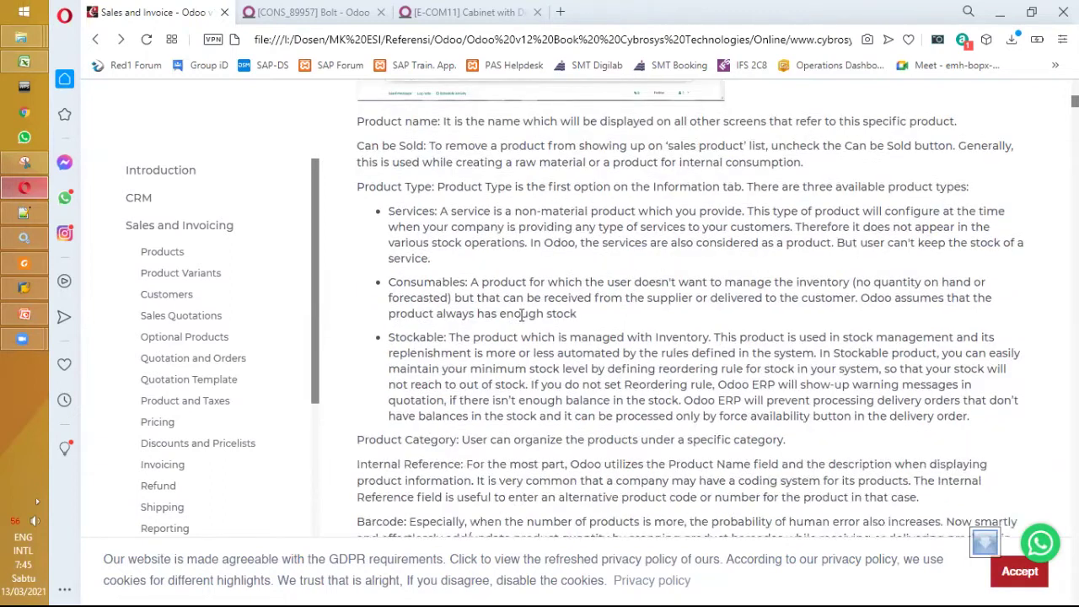
{"action": "left_click_drag", "start_coordinate": [465, 203], "coordinate": [405, 219]}
{"action": "left_click", "coordinate": [504, 219]}
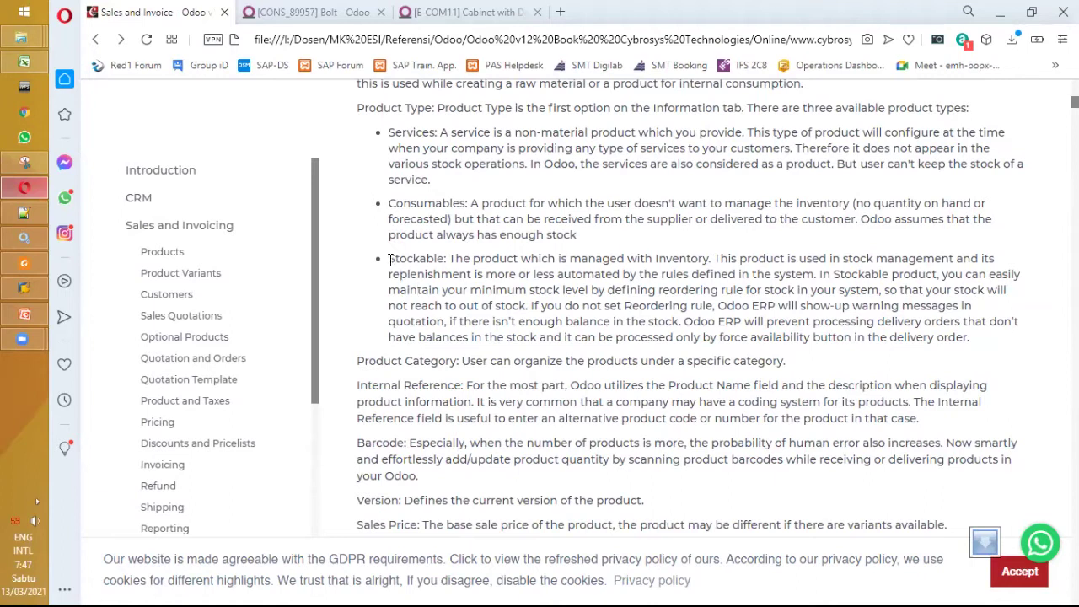
{"action": "left_click_drag", "start_coordinate": [390, 260], "coordinate": [447, 259]}
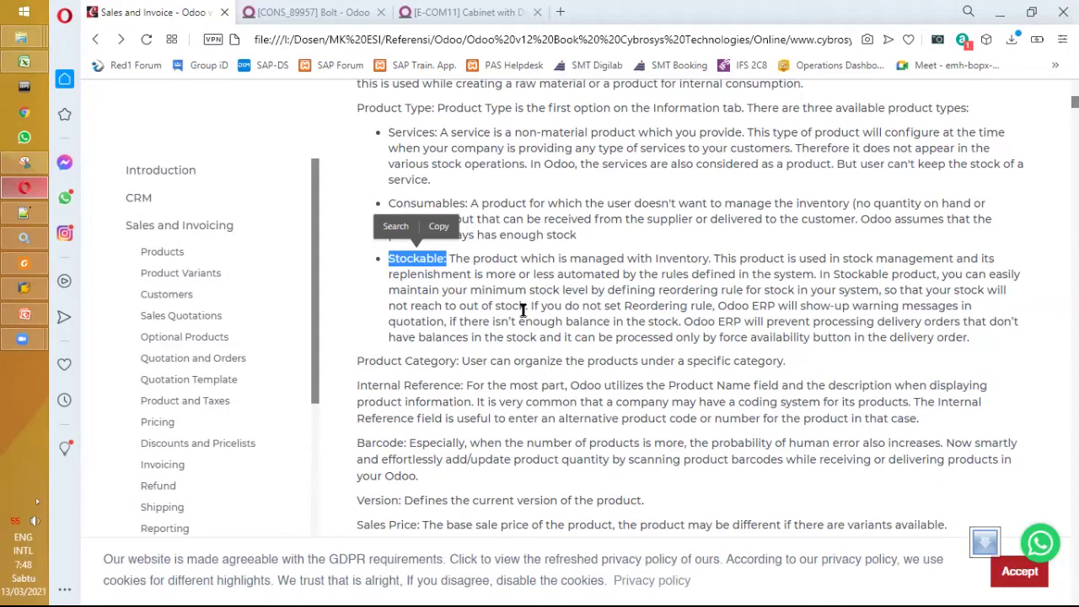
{"action": "left_click", "coordinate": [494, 334]}
Read the product field explanations from Product Category to Consumer Tax and enlarge the image of the customer tax creation form
{"action": "scroll", "coordinate": [495, 337], "scroll_direction": "down", "scroll_amount": 2}
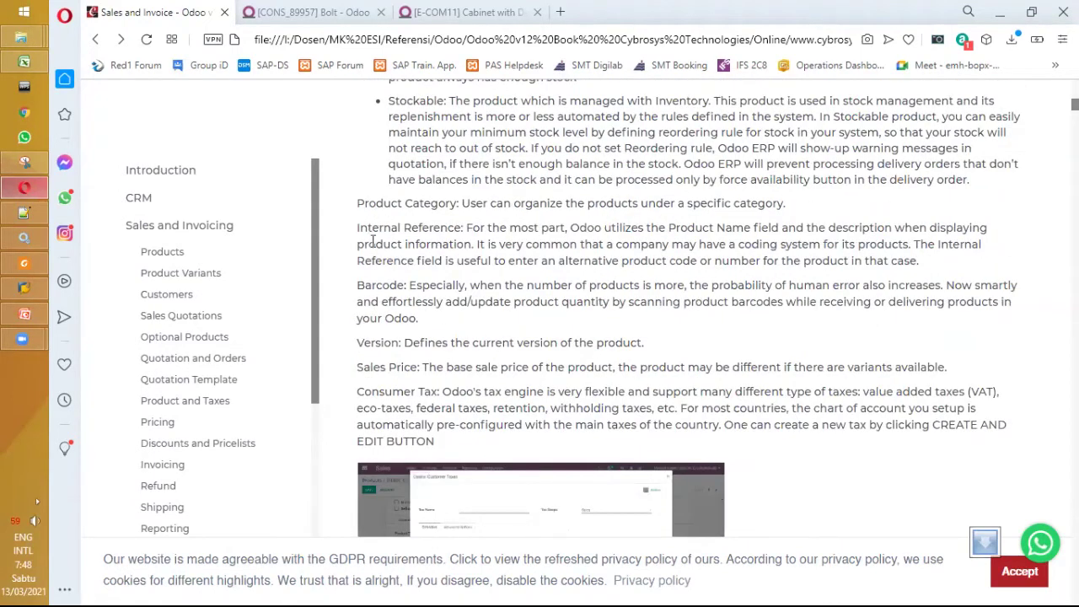
{"action": "scroll", "coordinate": [387, 265], "scroll_direction": "down", "scroll_amount": 1}
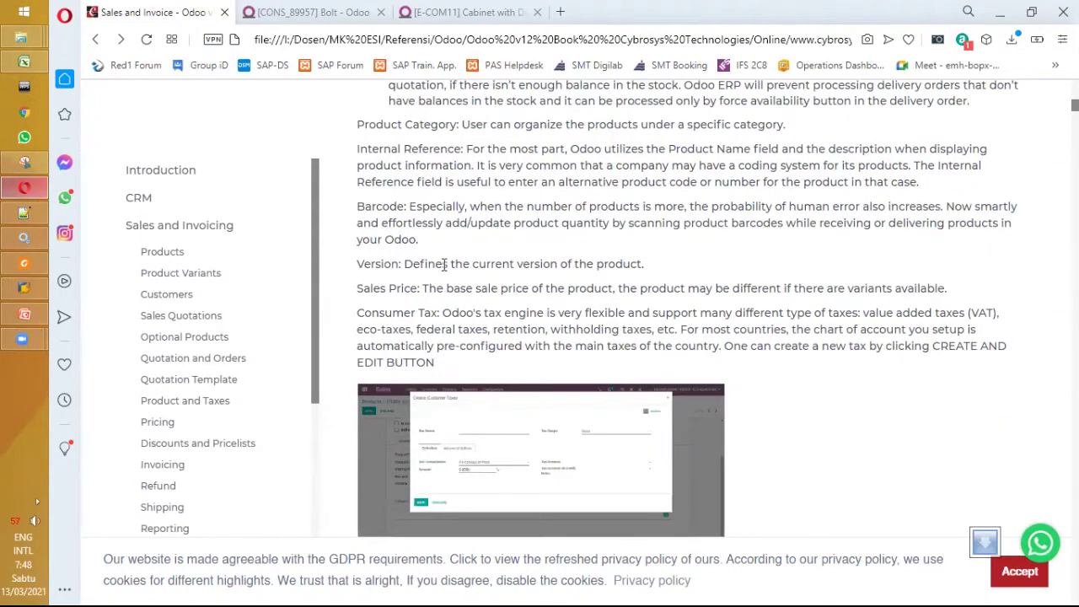
{"action": "scroll", "coordinate": [444, 263], "scroll_direction": "down", "scroll_amount": 1}
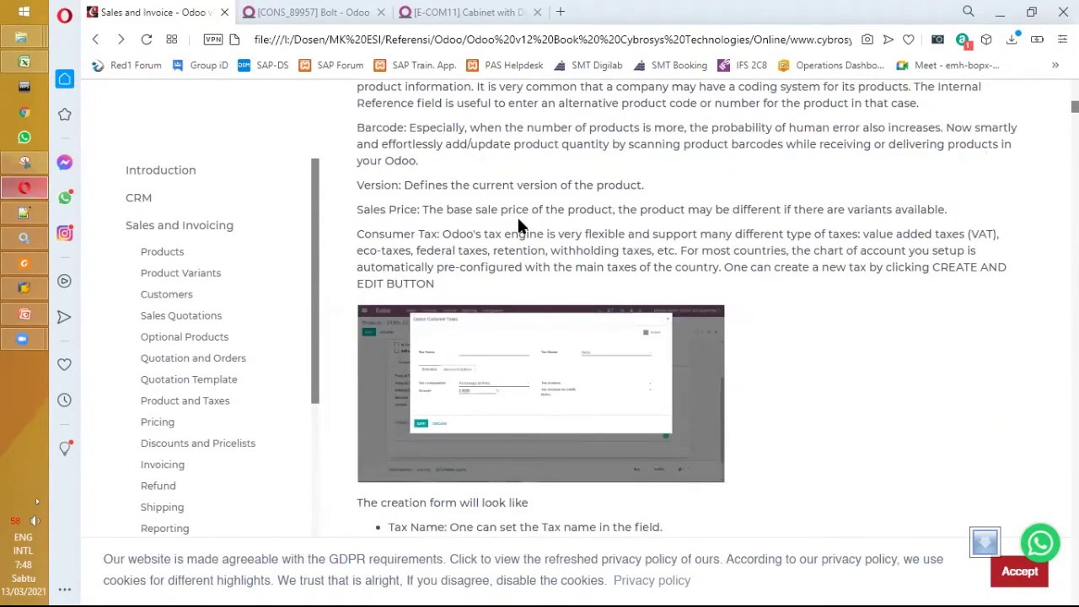
{"action": "scroll", "coordinate": [520, 226], "scroll_direction": "down", "scroll_amount": 1}
{"action": "left_click", "coordinate": [519, 256]}
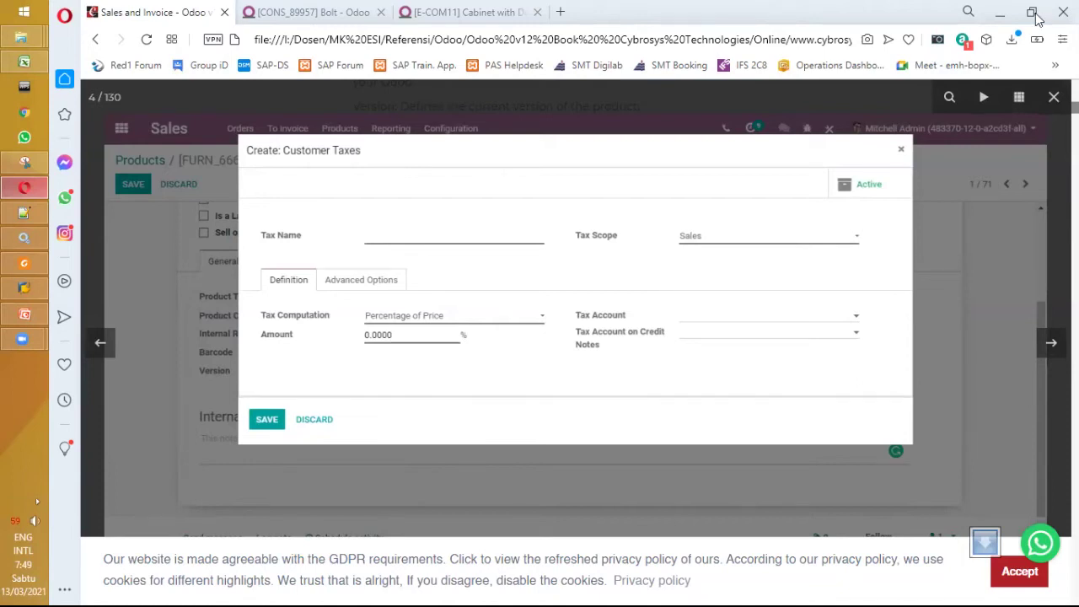
Switch to the Cabinet with Doors product in the Odoo trial and examine the Customer Taxes choices in its General Information
{"action": "key", "text": "ctrl+Tab"}
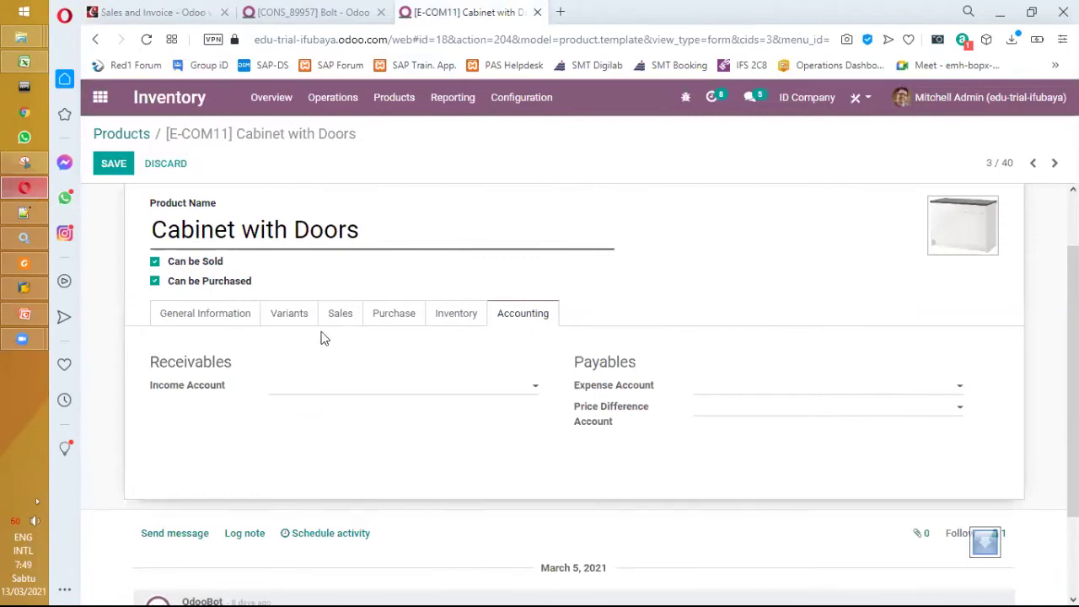
{"action": "left_click", "coordinate": [257, 324]}
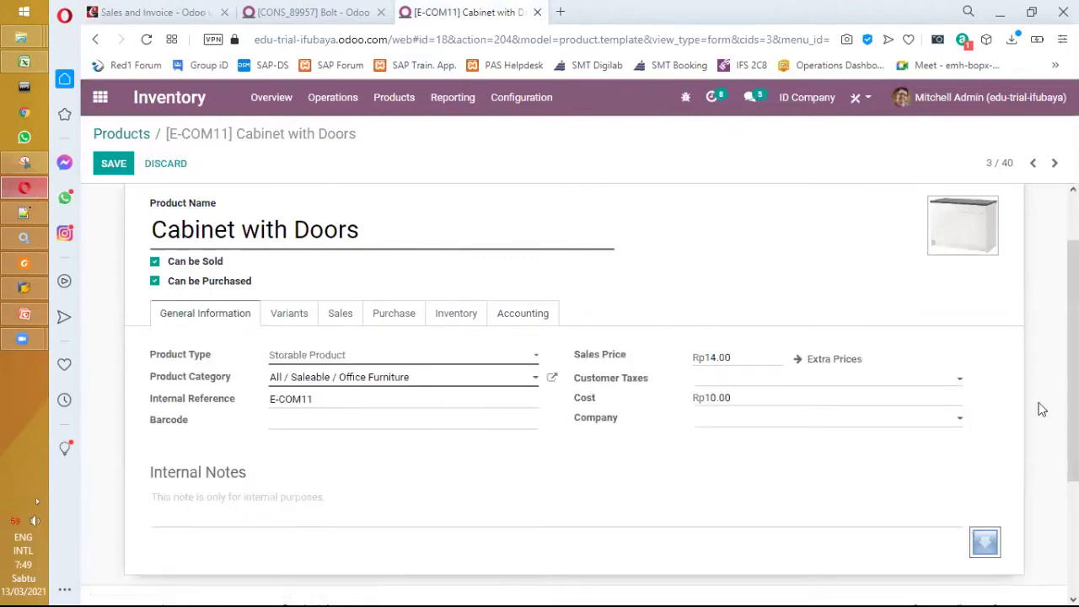
{"action": "left_click", "coordinate": [958, 386]}
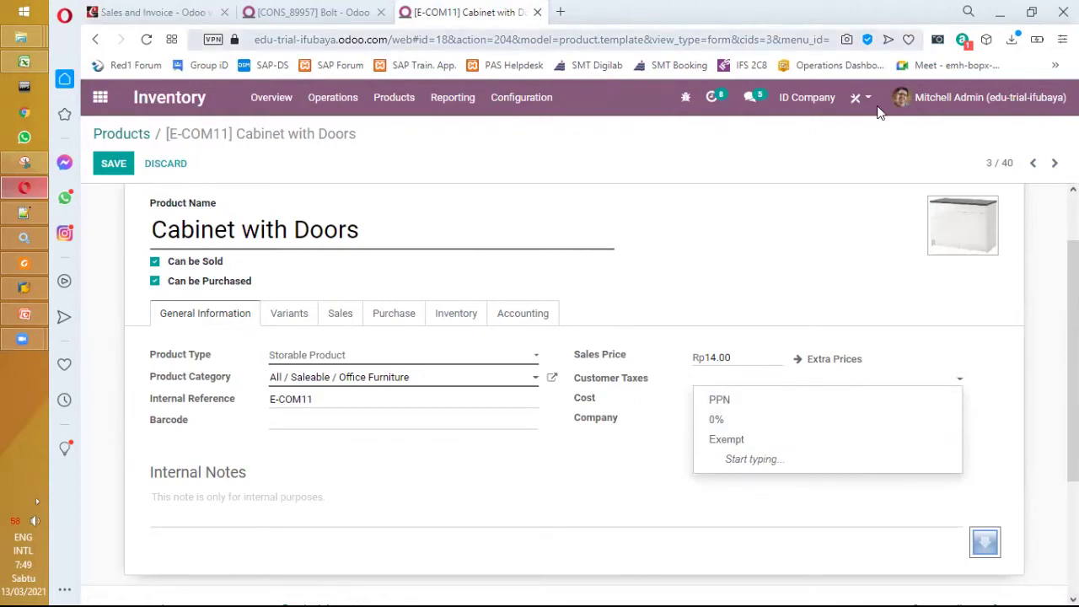
{"action": "key", "text": "Escape"}
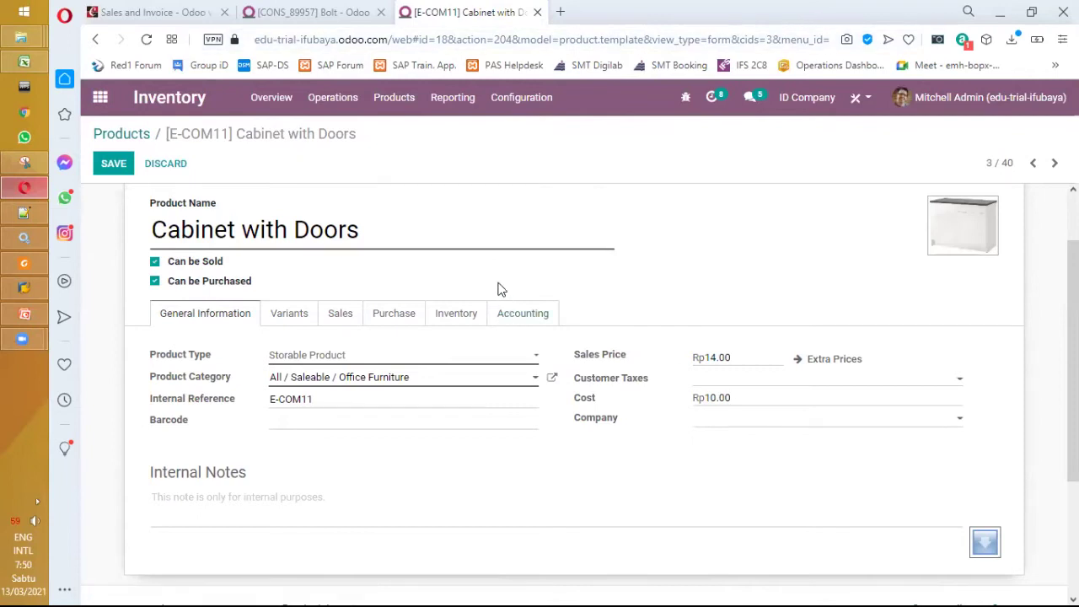
{"action": "left_click", "coordinate": [521, 99]}
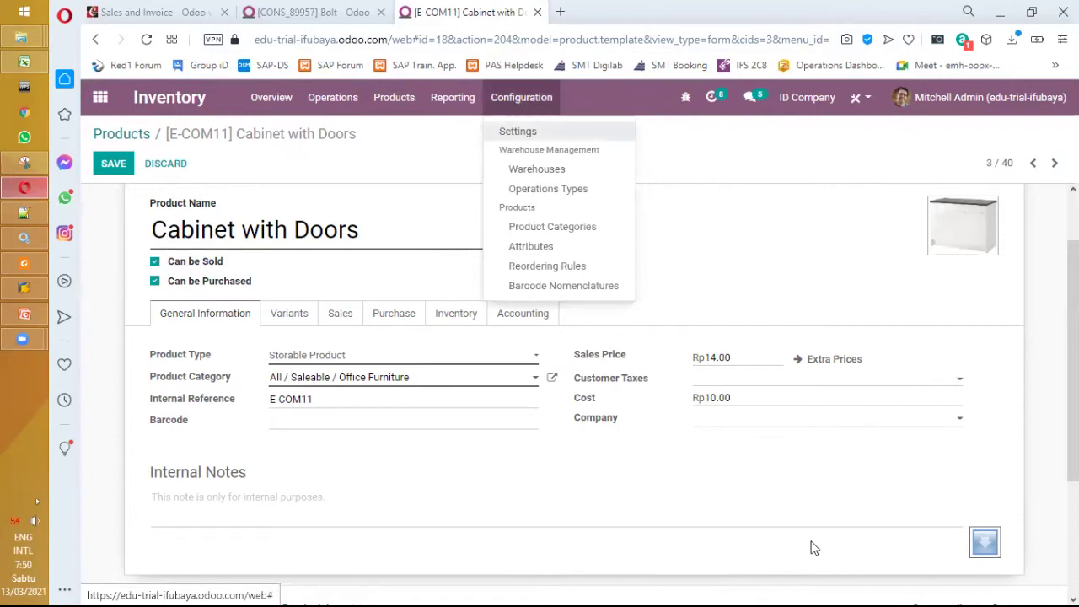
{"action": "left_click", "coordinate": [871, 386]}
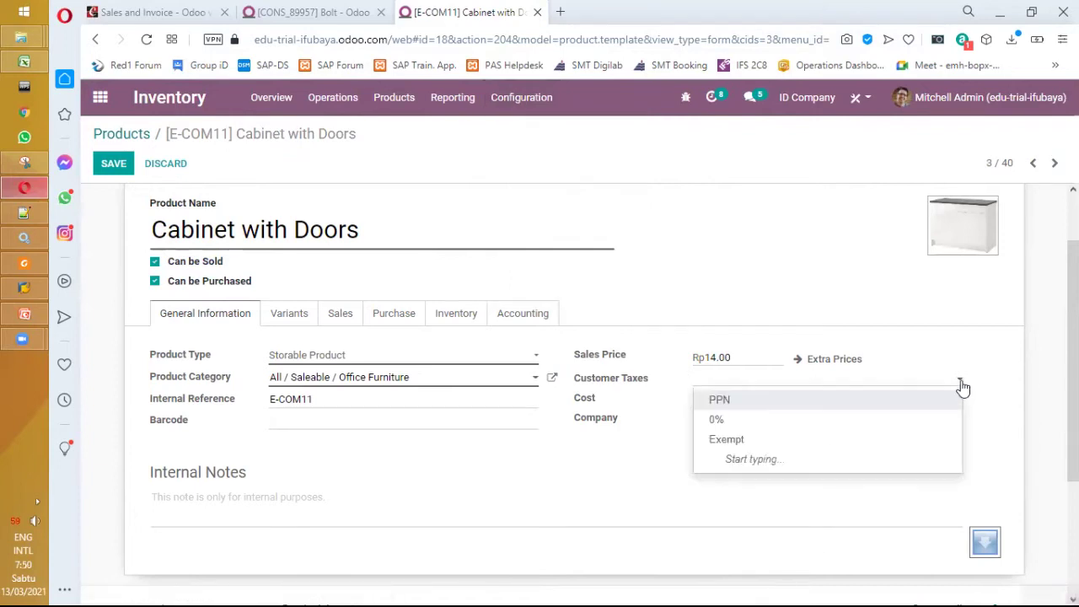
{"action": "left_click", "coordinate": [748, 462]}
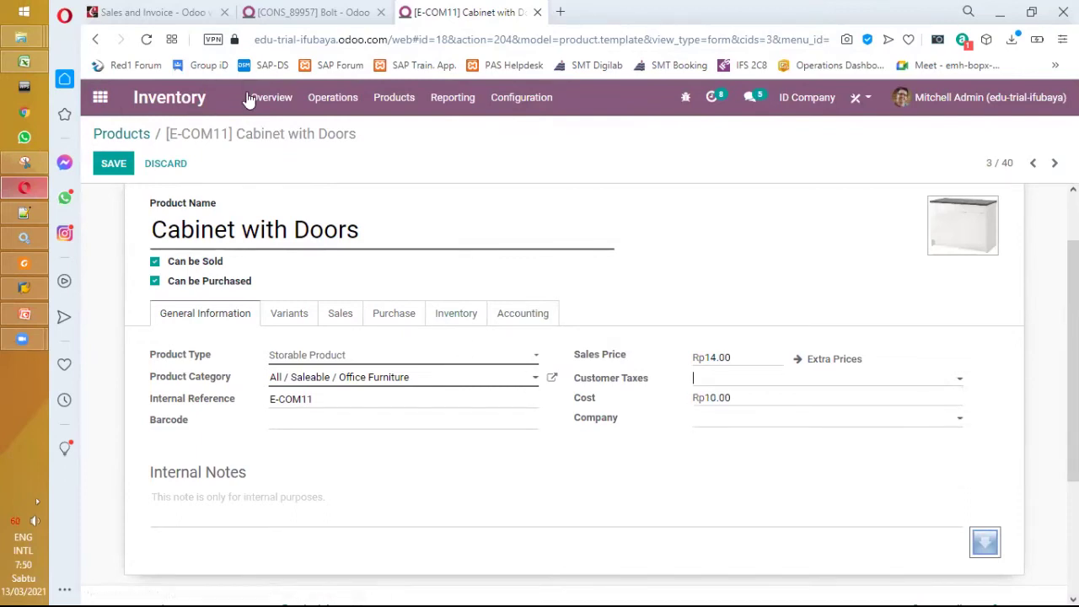
Leave the cabinet record discarding its changes, open the Sales app's settings and search them for "tax"
{"action": "left_click", "coordinate": [100, 100]}
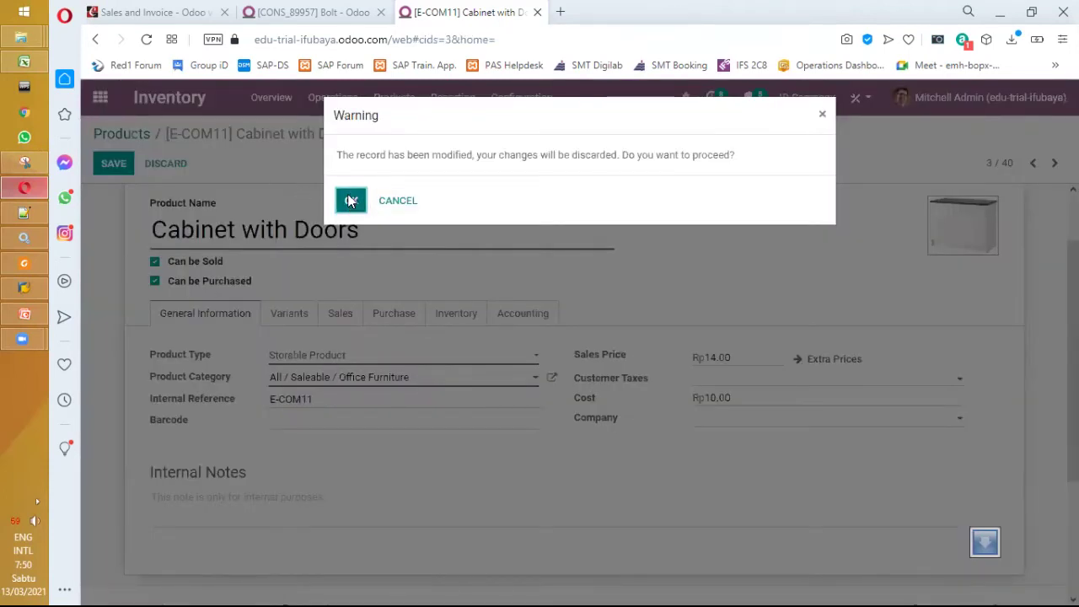
{"action": "left_click", "coordinate": [350, 200]}
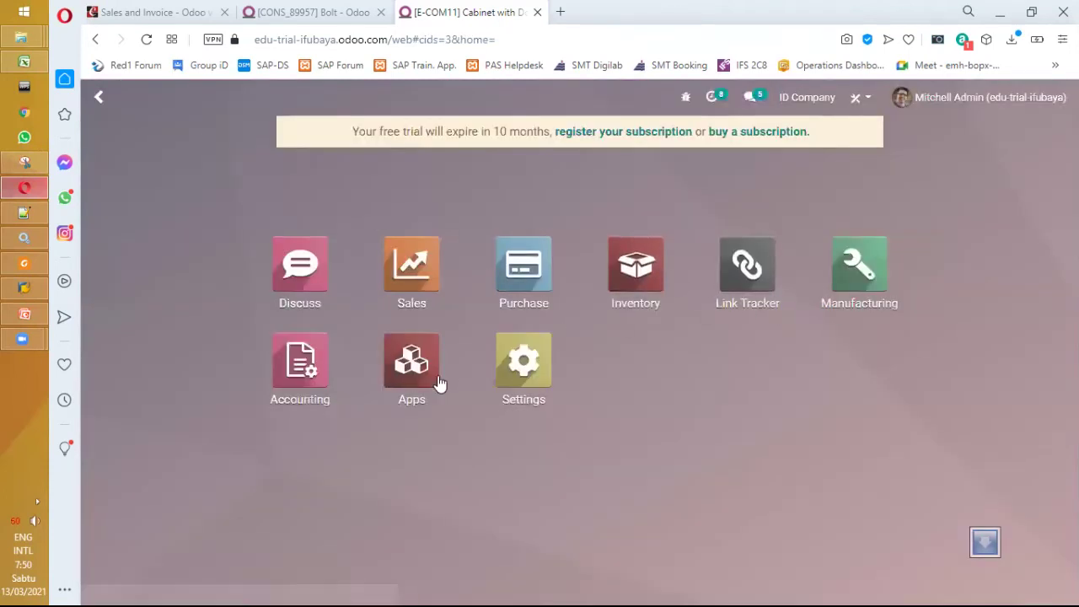
{"action": "left_click", "coordinate": [433, 288]}
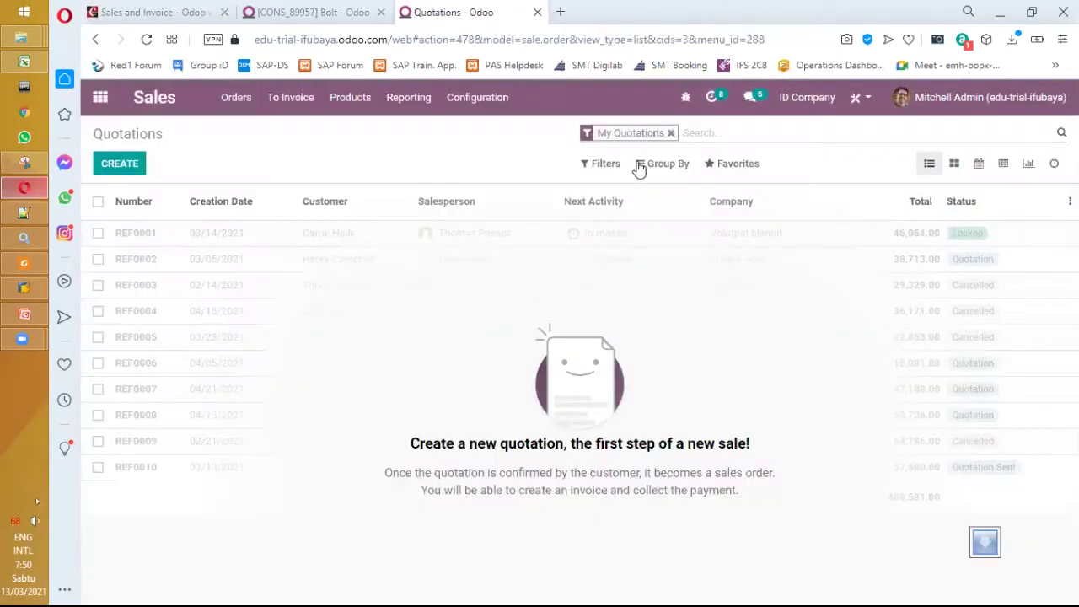
{"action": "left_click", "coordinate": [496, 108]}
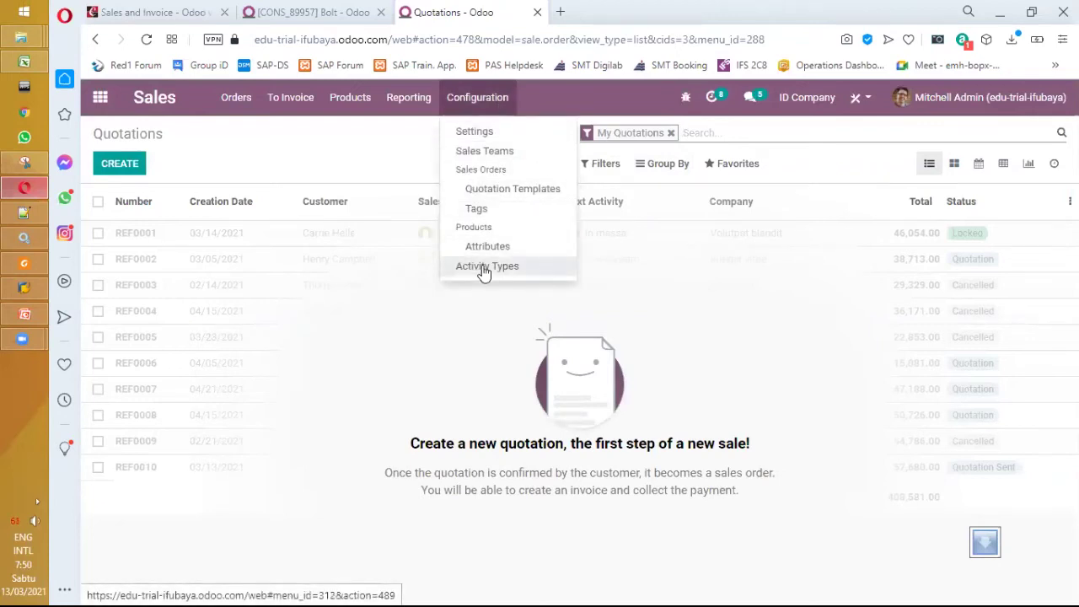
{"action": "left_click", "coordinate": [487, 135]}
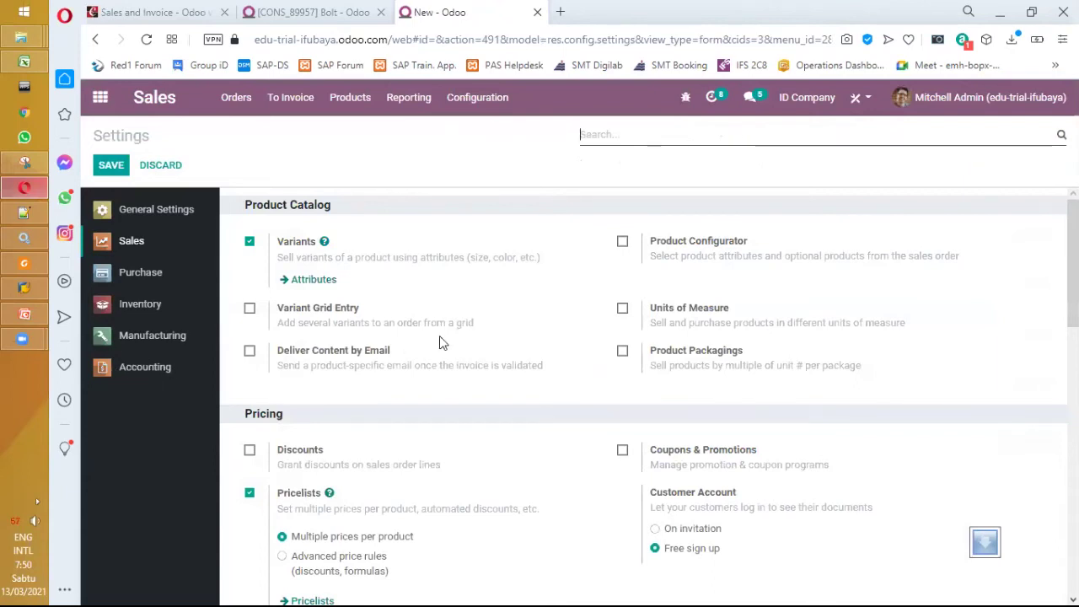
{"action": "scroll", "coordinate": [439, 334], "scroll_direction": "down", "scroll_amount": 7}
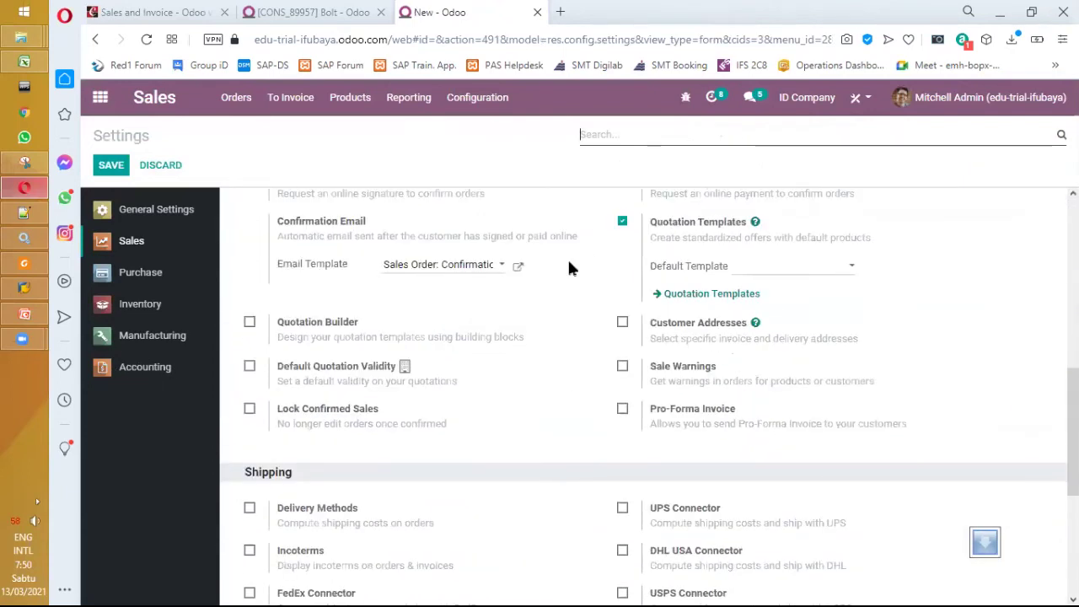
{"action": "type", "text": "tax"}
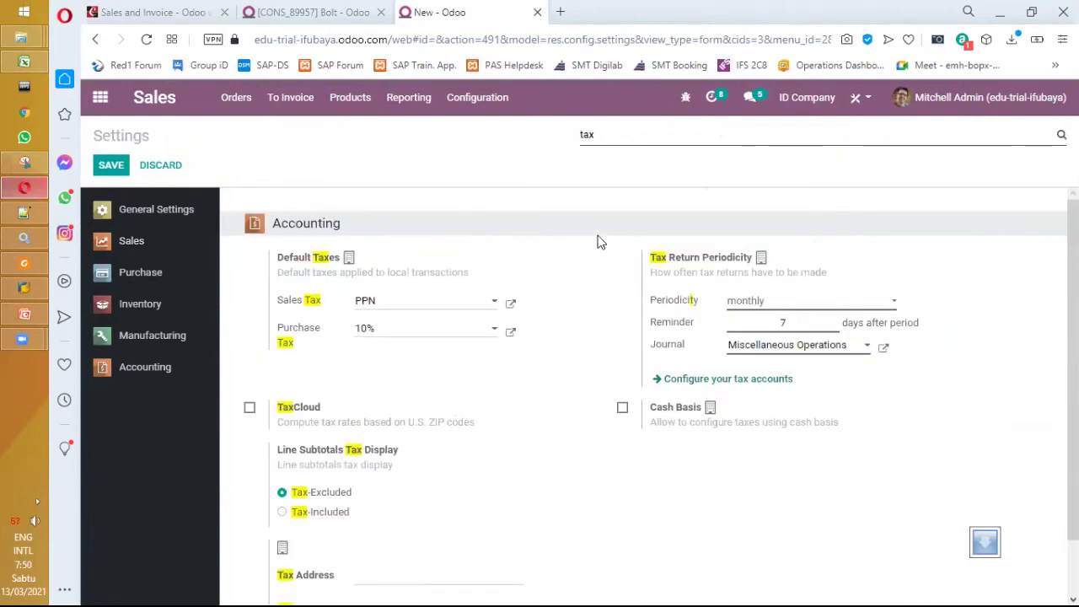
{"action": "scroll", "coordinate": [630, 312], "scroll_direction": "down", "scroll_amount": 1}
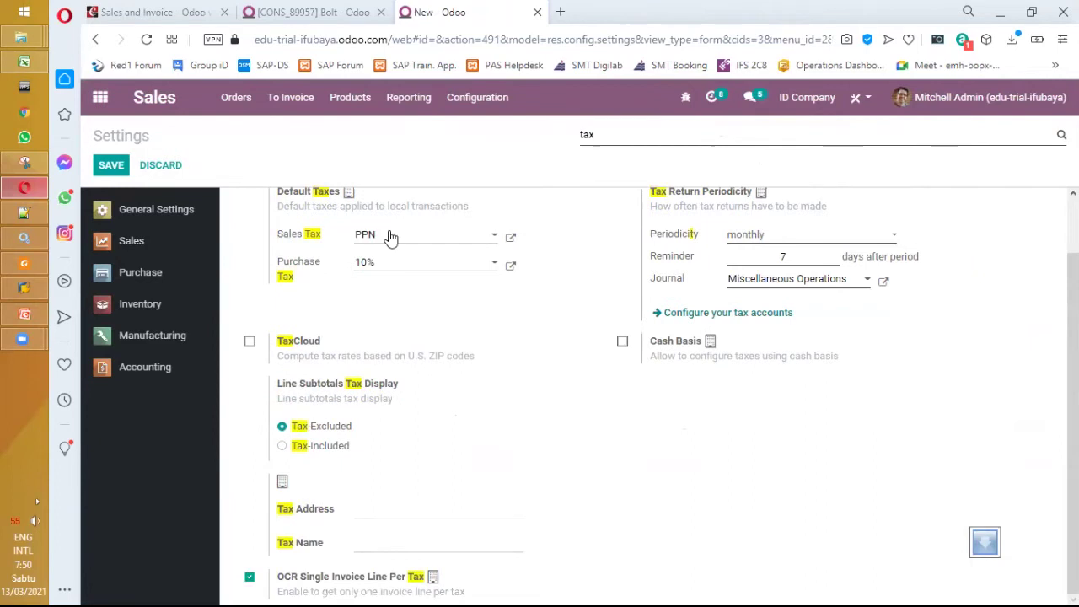
Go to the Accounting app's list of taxes and open the PPN sales tax record
{"action": "left_click", "coordinate": [100, 99]}
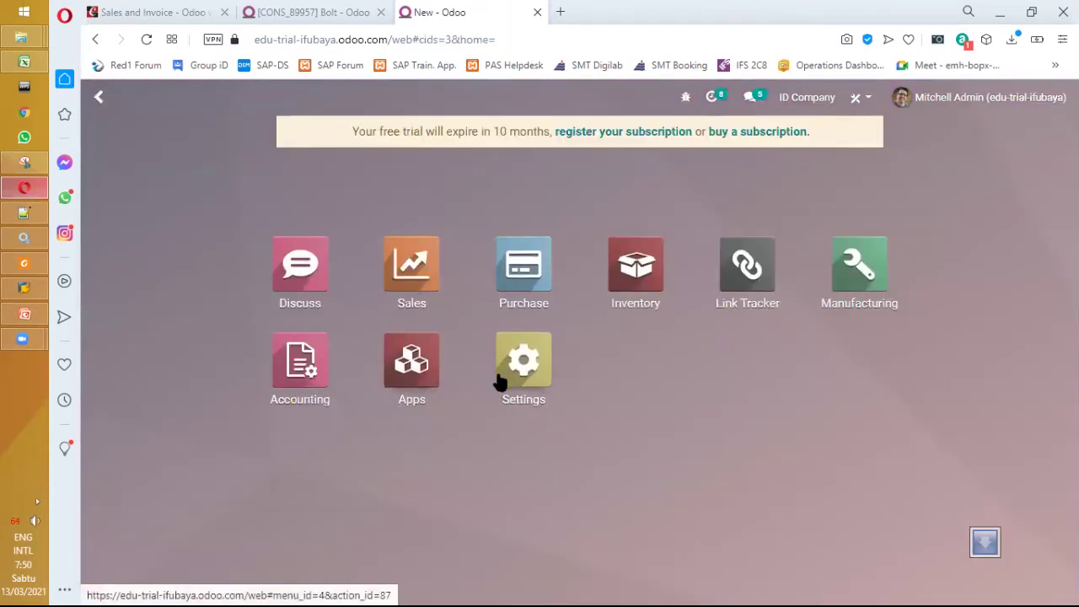
{"action": "left_click", "coordinate": [288, 381]}
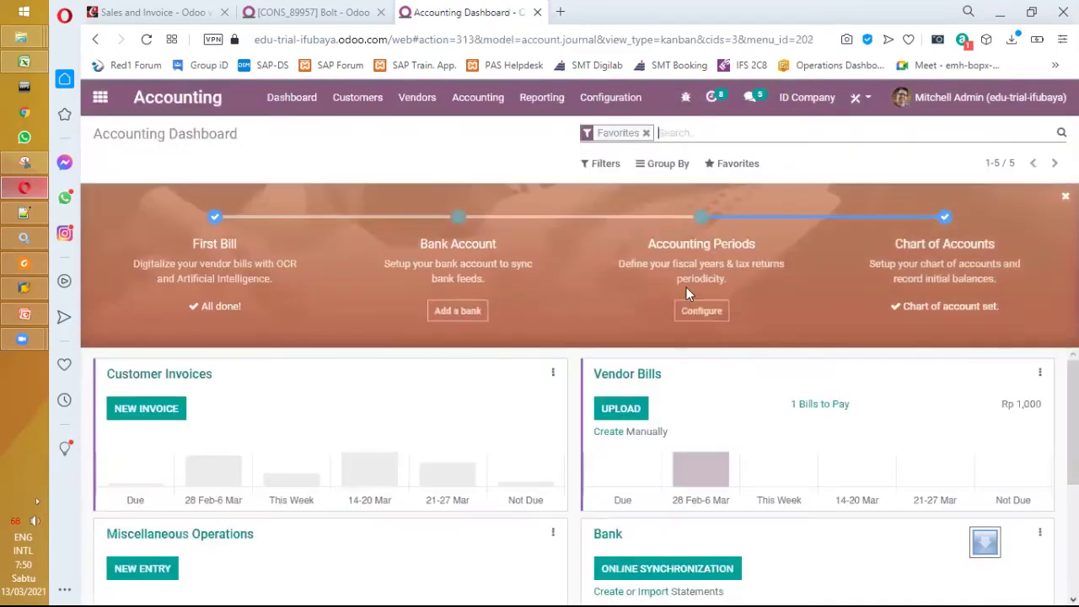
{"action": "left_click", "coordinate": [600, 99]}
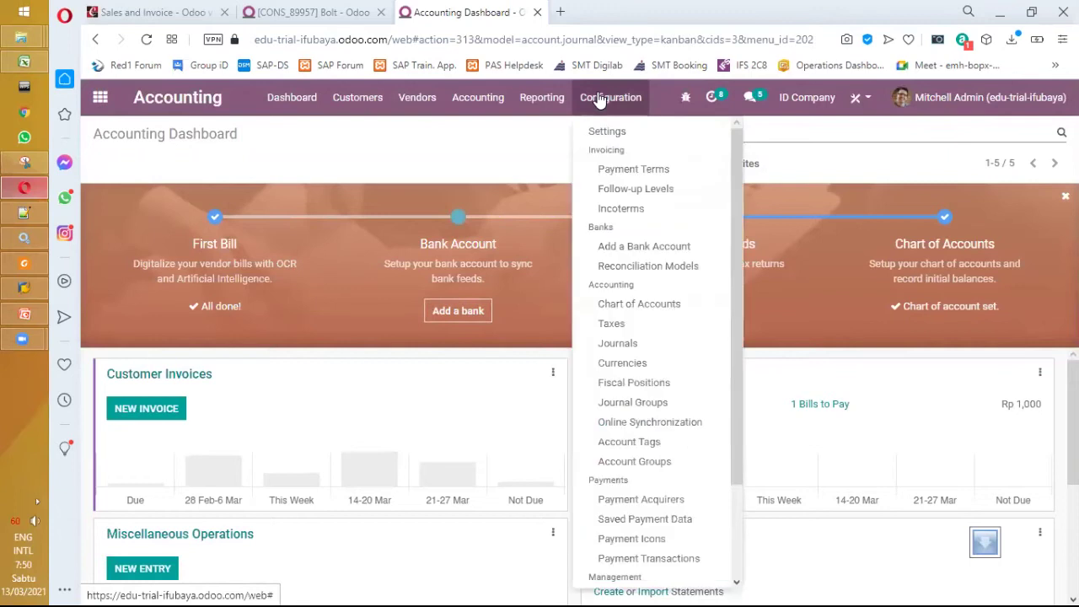
{"action": "left_click", "coordinate": [612, 326]}
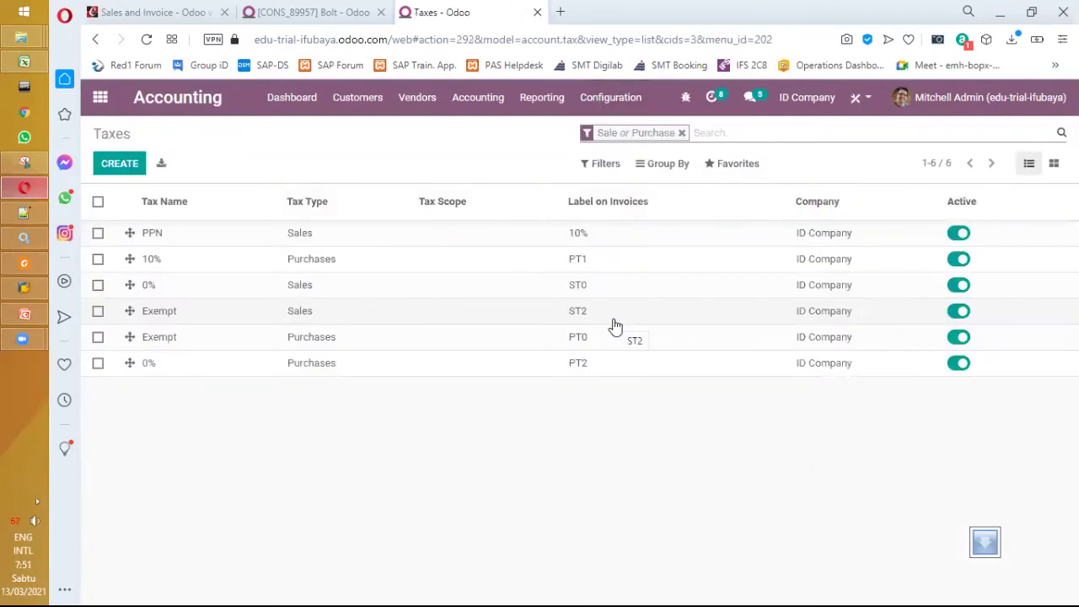
{"action": "left_click", "coordinate": [489, 242]}
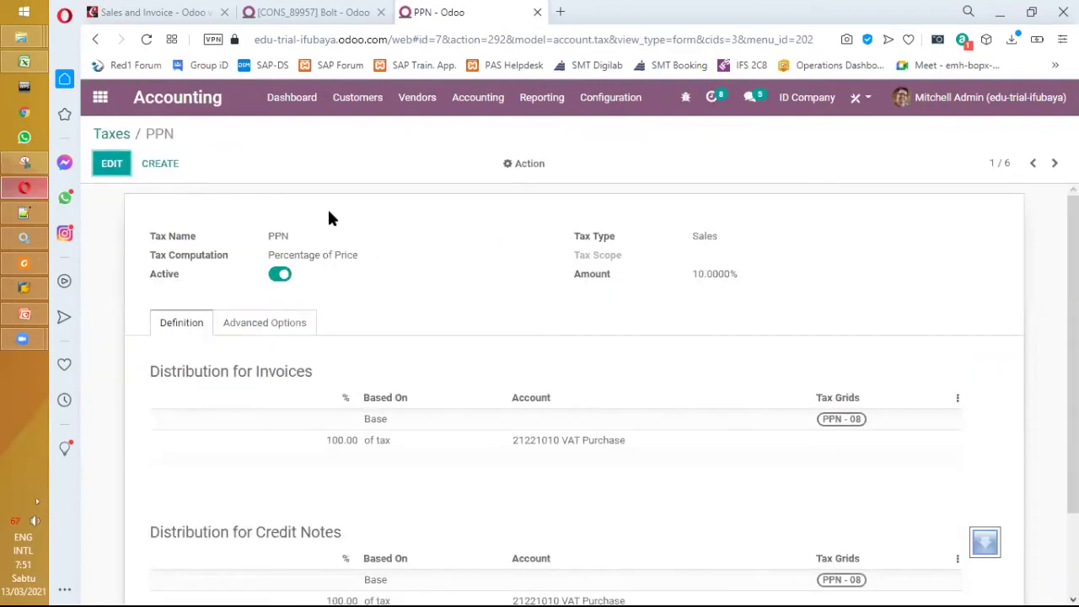
Put the PPN tax in edit mode and examine its Tax Computation and Tax Type options and its invoice and credit note distributions
{"action": "left_click", "coordinate": [112, 170]}
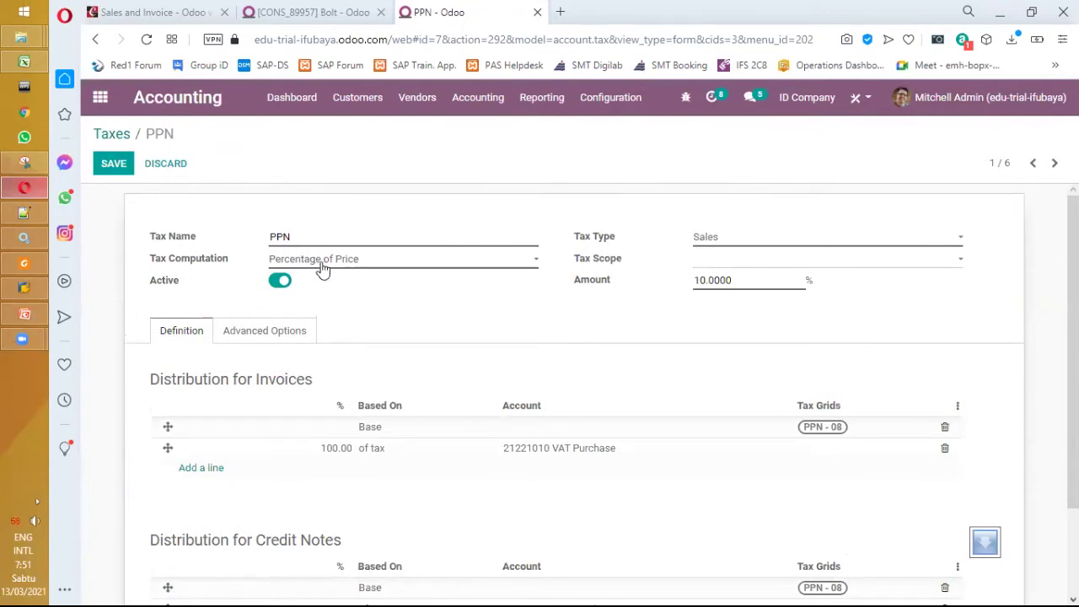
{"action": "left_click", "coordinate": [405, 267]}
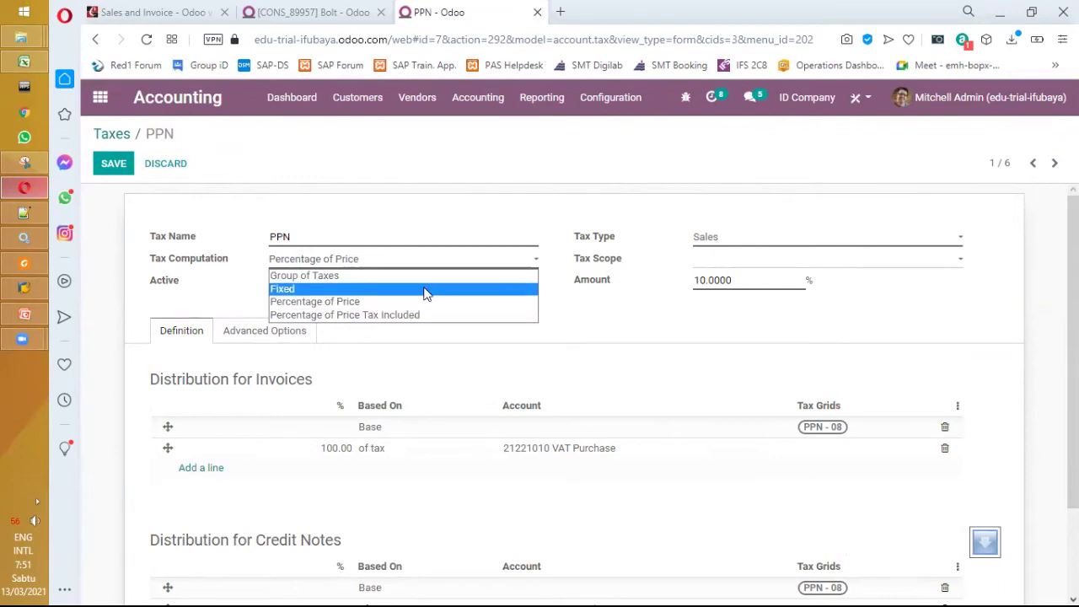
{"action": "left_click", "coordinate": [436, 253]}
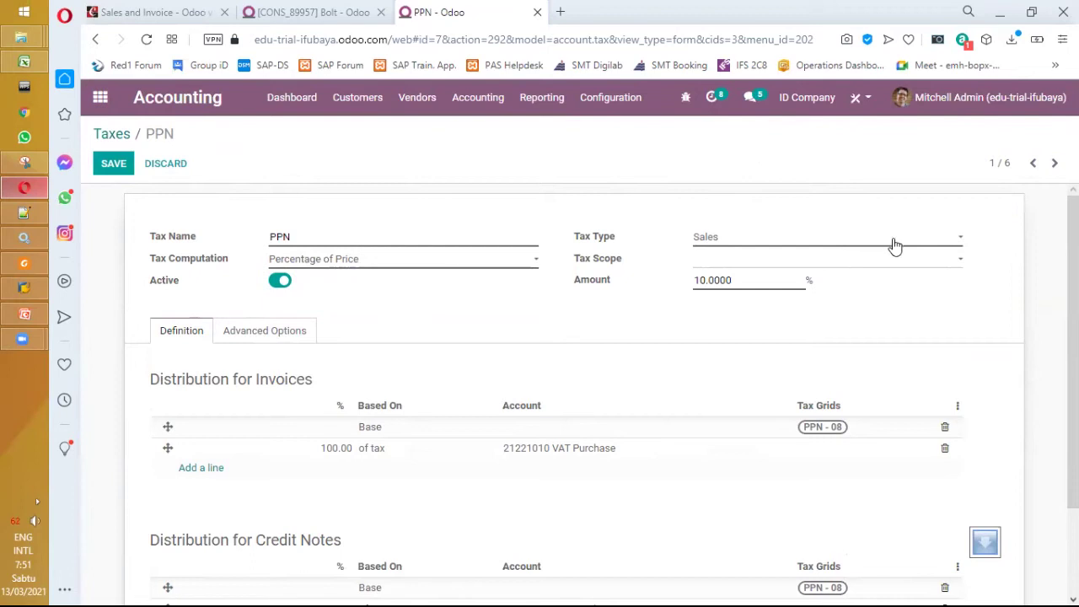
{"action": "left_click", "coordinate": [921, 243]}
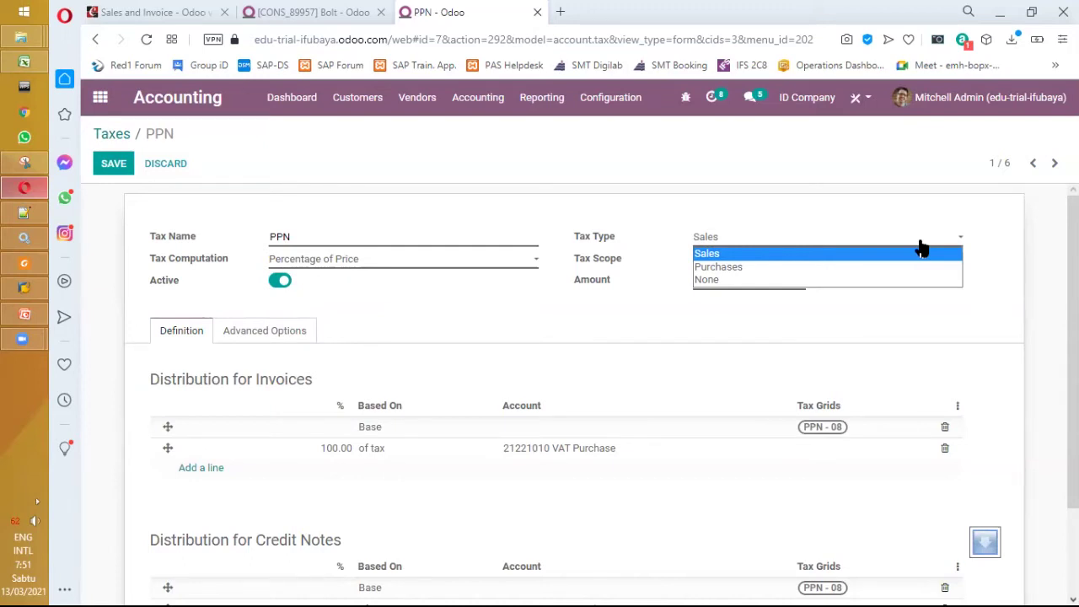
{"action": "left_click", "coordinate": [814, 210]}
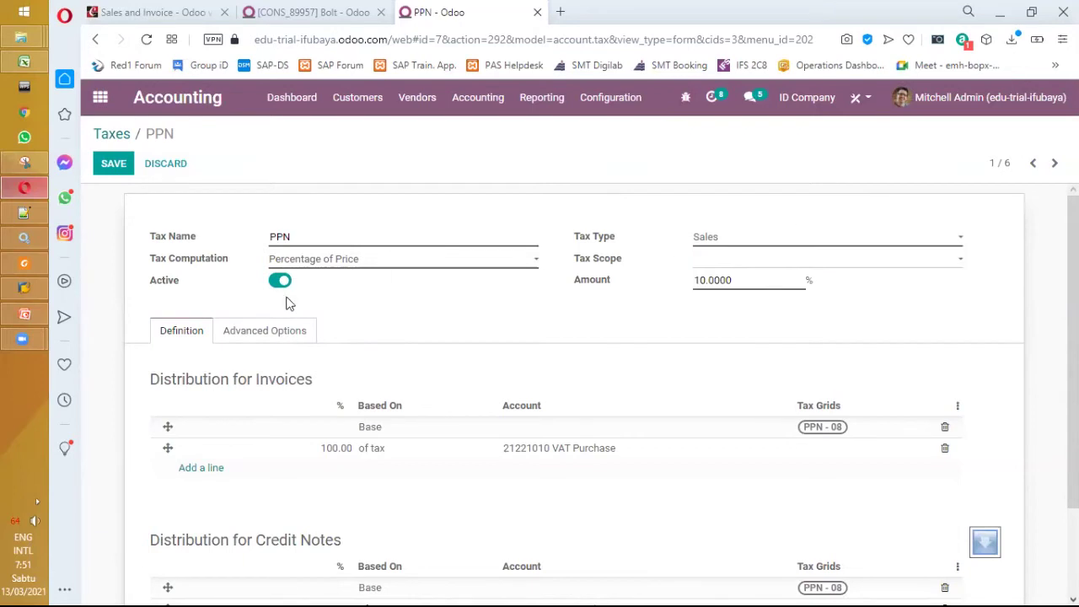
{"action": "scroll", "coordinate": [286, 303], "scroll_direction": "down", "scroll_amount": 1}
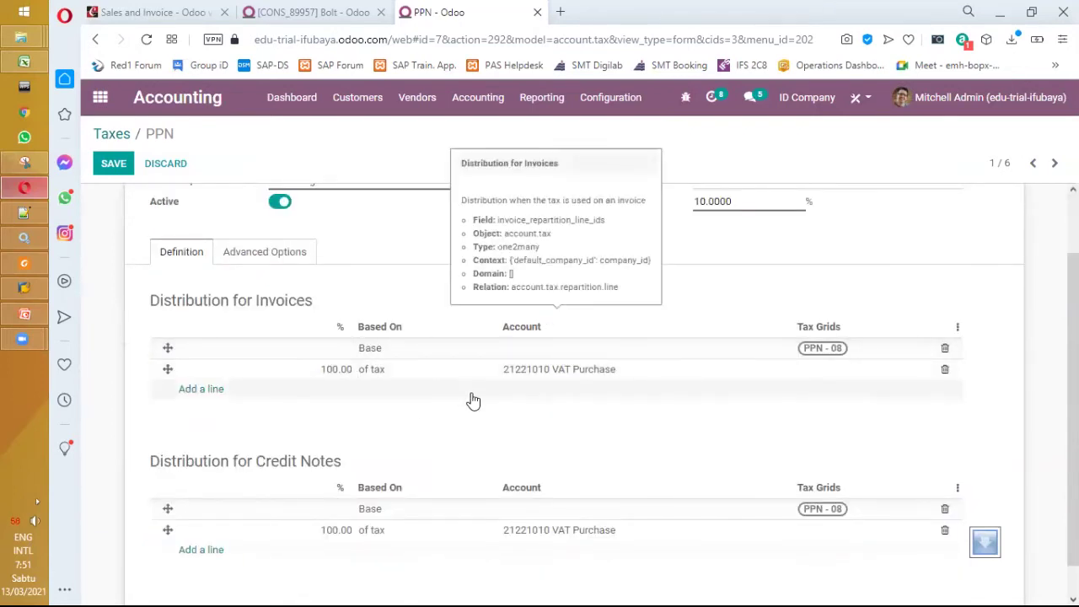
{"action": "scroll", "coordinate": [473, 401], "scroll_direction": "up", "scroll_amount": 1}
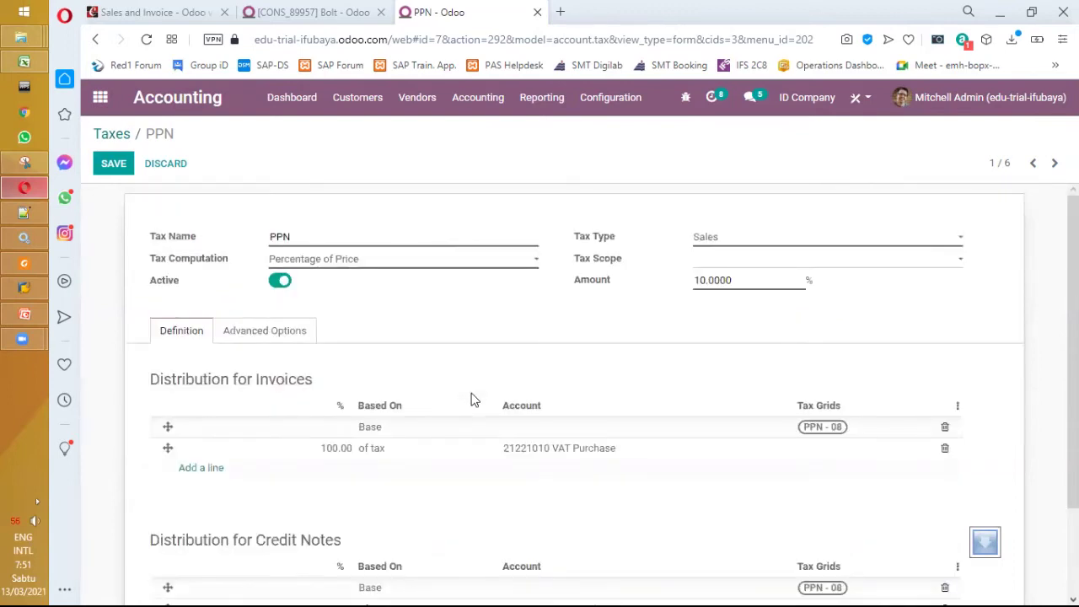
Examine the PPN tax's Amount and its distributions for invoices and credit notes
{"action": "left_click", "coordinate": [744, 280]}
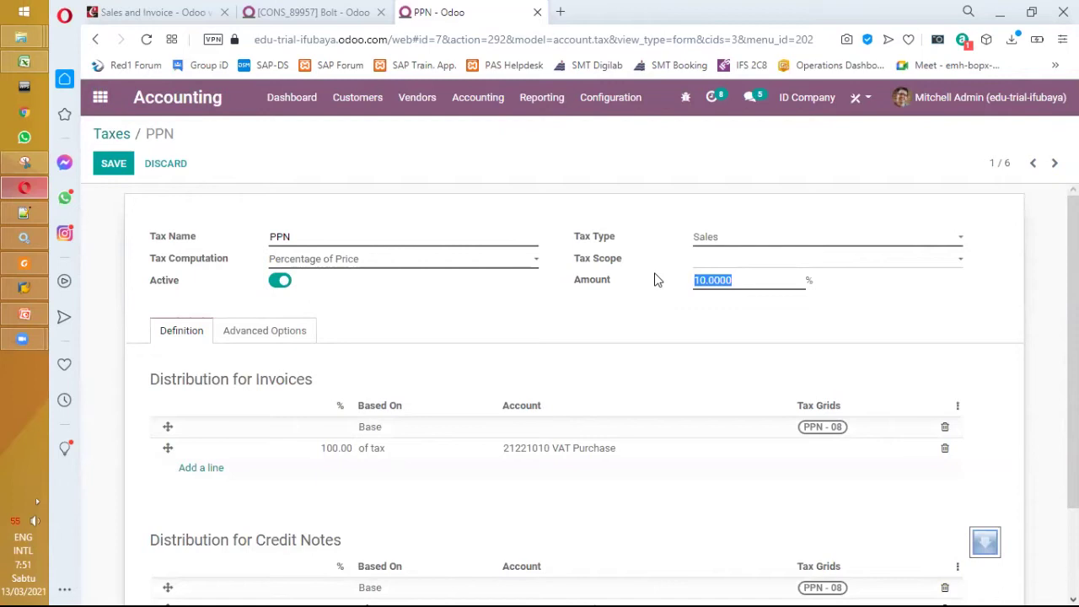
{"action": "left_click", "coordinate": [559, 293]}
{"action": "scroll", "coordinate": [558, 290], "scroll_direction": "down", "scroll_amount": 1}
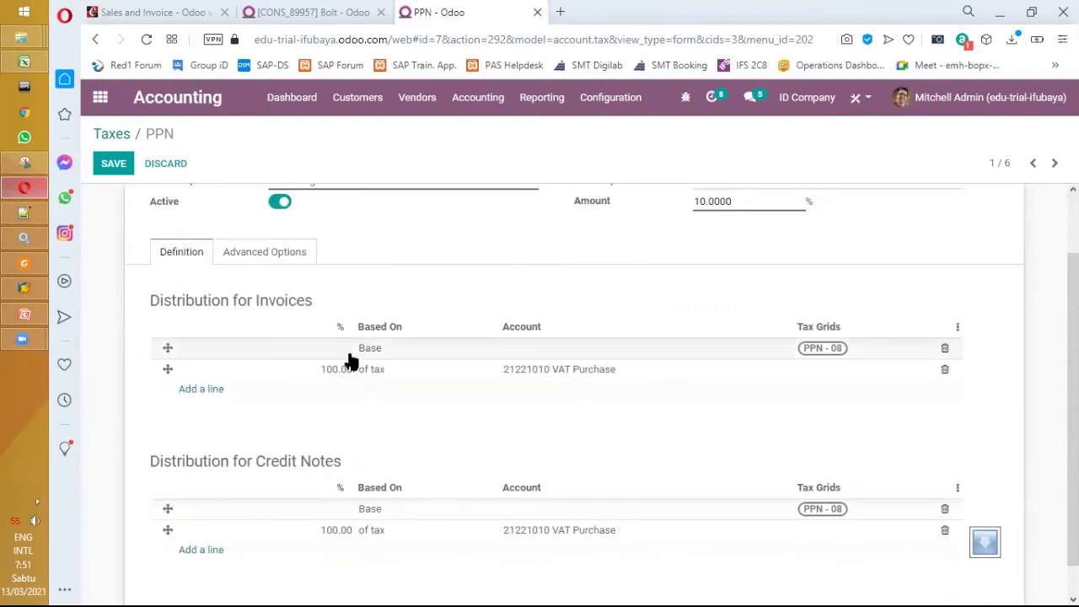
{"action": "mouse_move", "coordinate": [345, 383]}
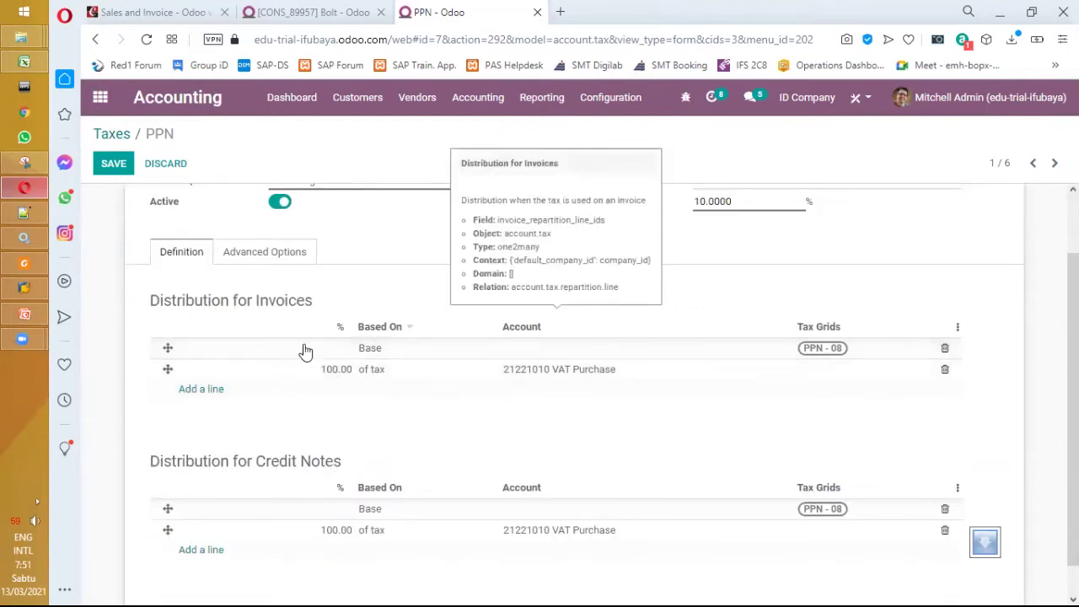
{"action": "scroll", "coordinate": [399, 392], "scroll_direction": "down", "scroll_amount": 1}
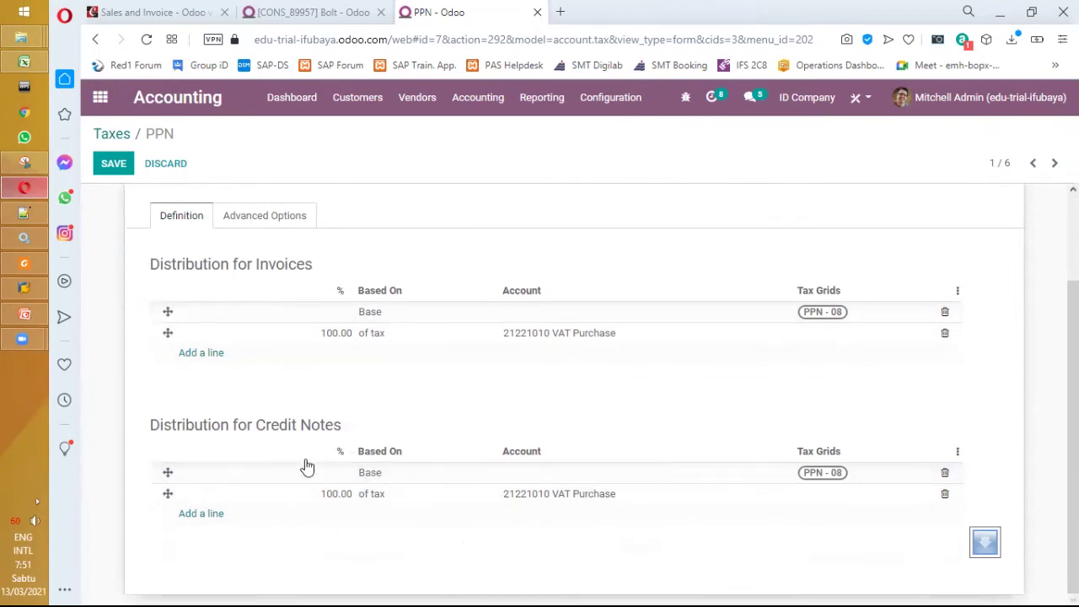
{"action": "scroll", "coordinate": [362, 463], "scroll_direction": "up", "scroll_amount": 2}
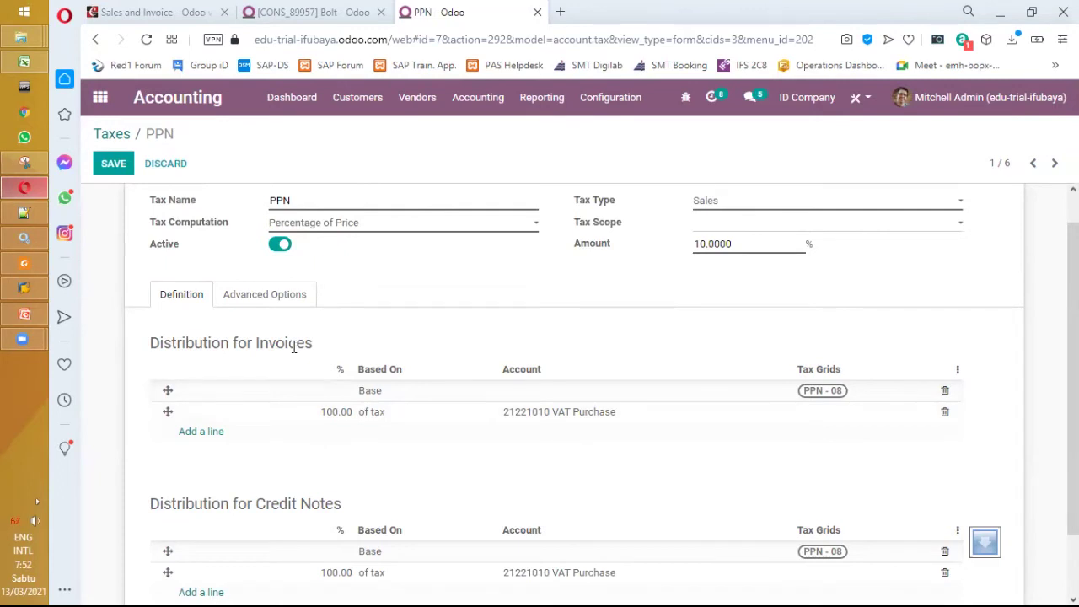
{"action": "scroll", "coordinate": [293, 348], "scroll_direction": "down", "scroll_amount": 1}
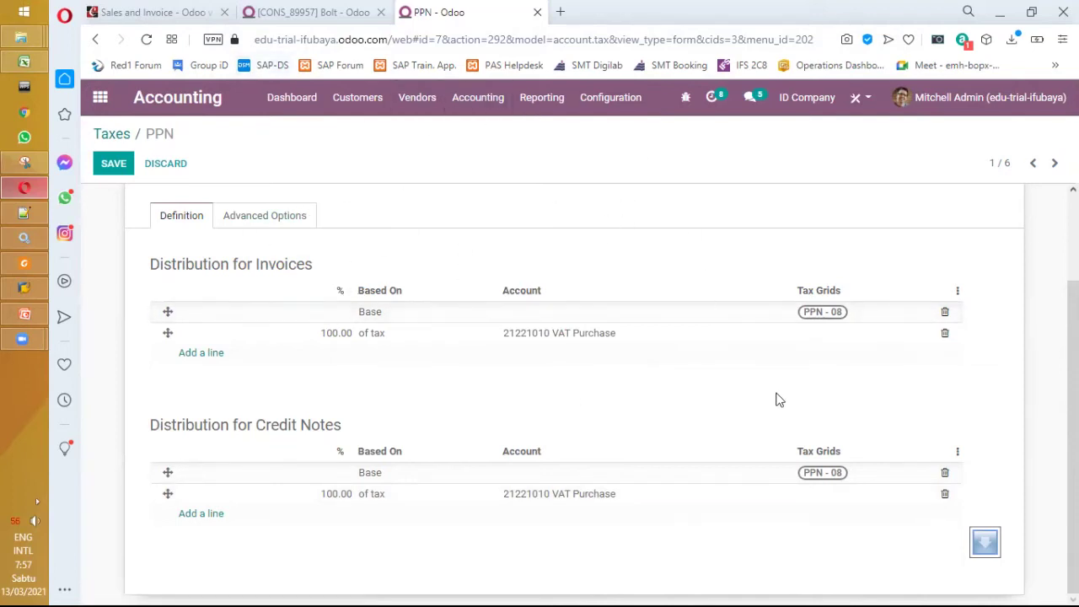
{"action": "scroll", "coordinate": [435, 313], "scroll_direction": "up", "scroll_amount": 2}
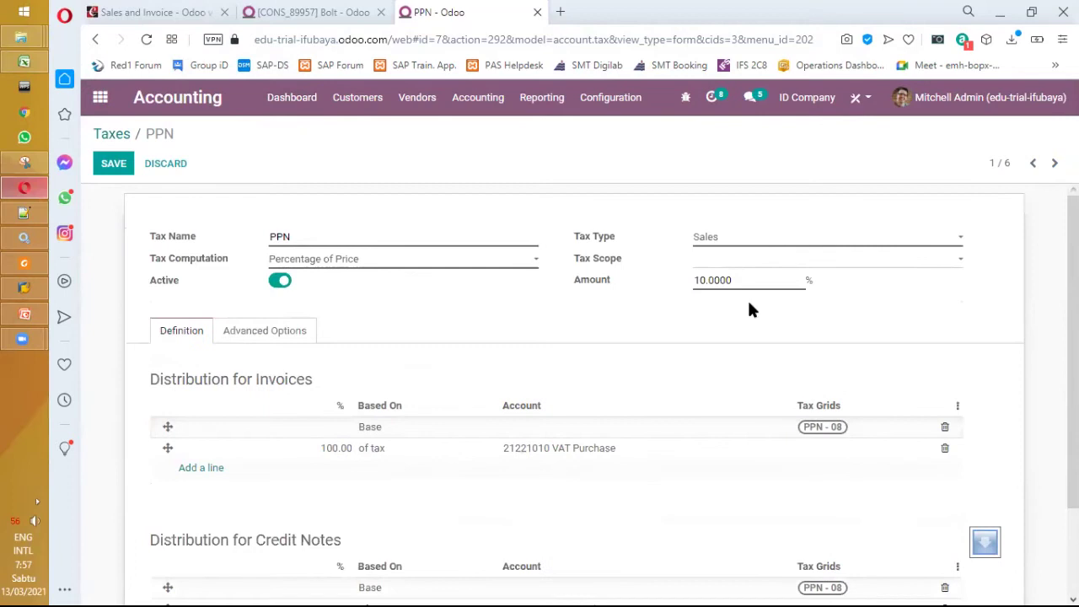
Compare the Odoo book's enlarged Create: Customer Taxes form with the PPN tax's fields and distributions in the Odoo trial
{"action": "left_click", "coordinate": [139, 12]}
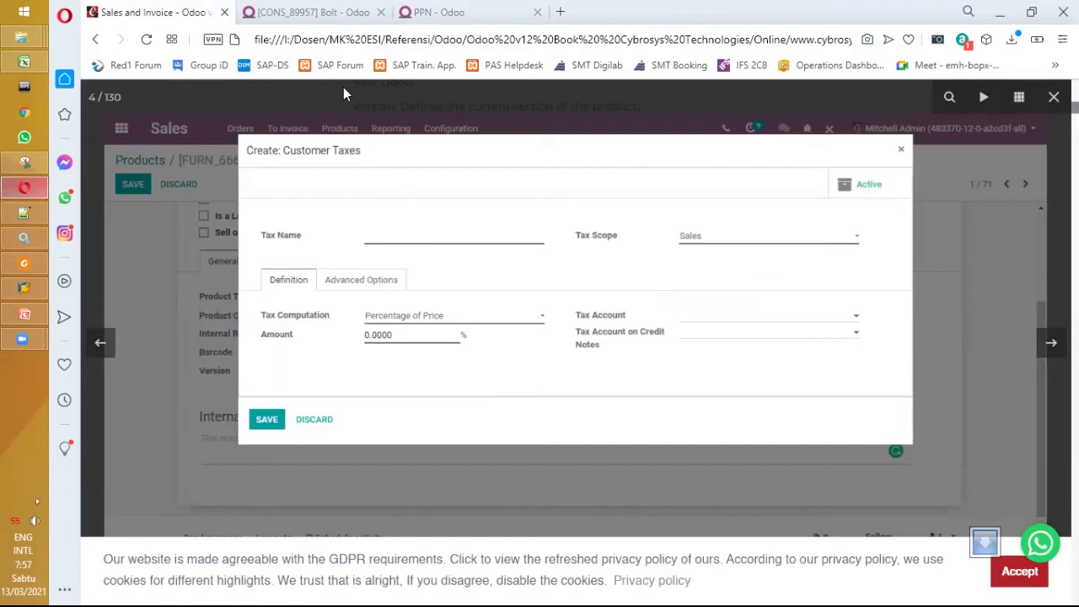
{"action": "left_click", "coordinate": [434, 11]}
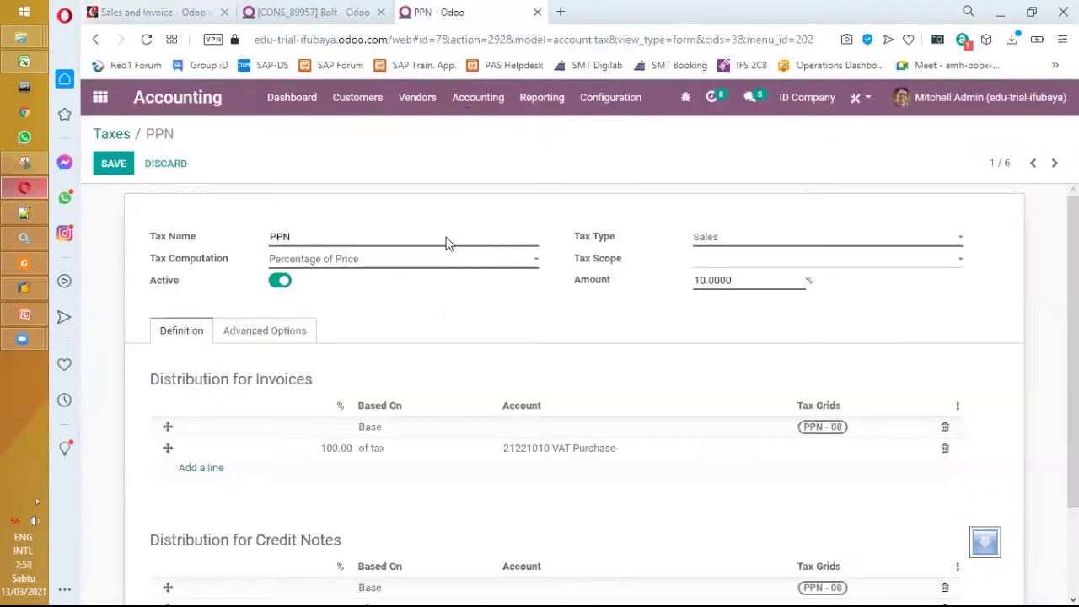
{"action": "scroll", "coordinate": [249, 375], "scroll_direction": "down", "scroll_amount": 2}
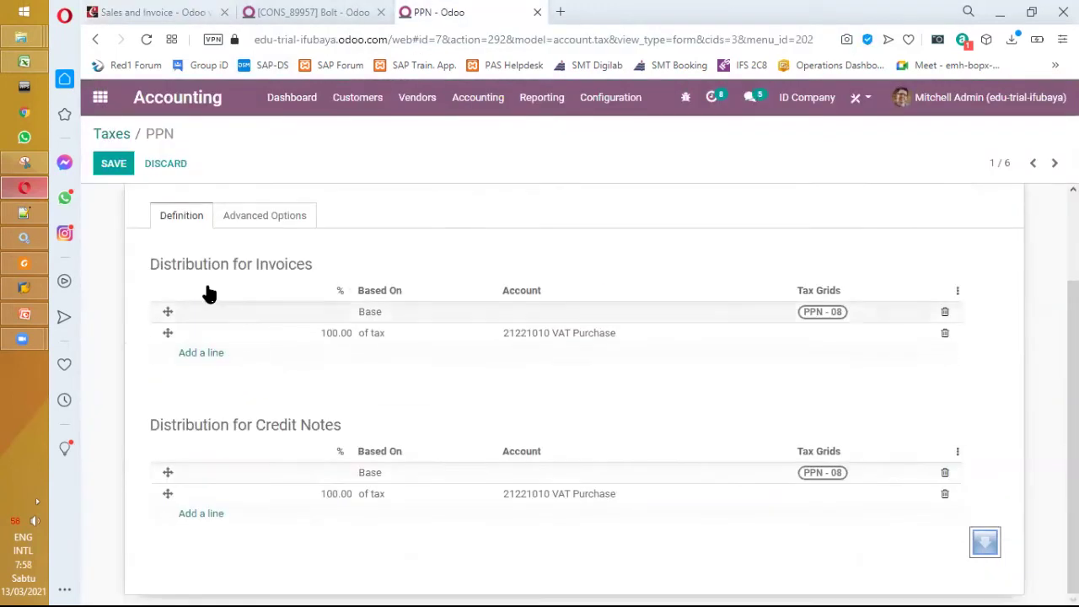
{"action": "scroll", "coordinate": [349, 354], "scroll_direction": "up", "scroll_amount": 2}
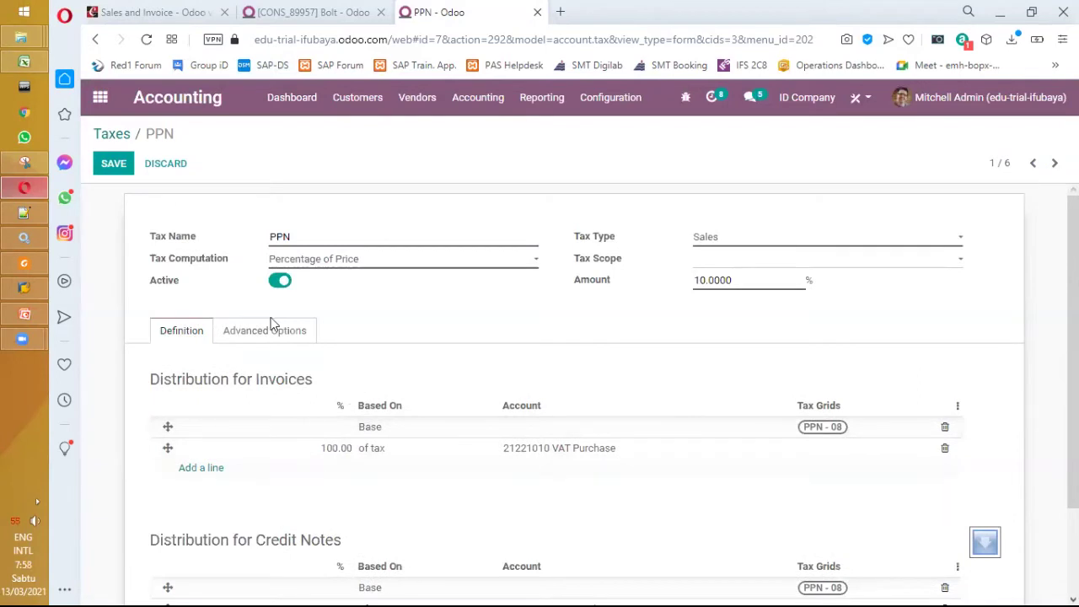
Return to the Odoo book, close the enlarged tax form image and read the Tax Computation and Tax Account explanations
{"action": "left_click", "coordinate": [179, 16]}
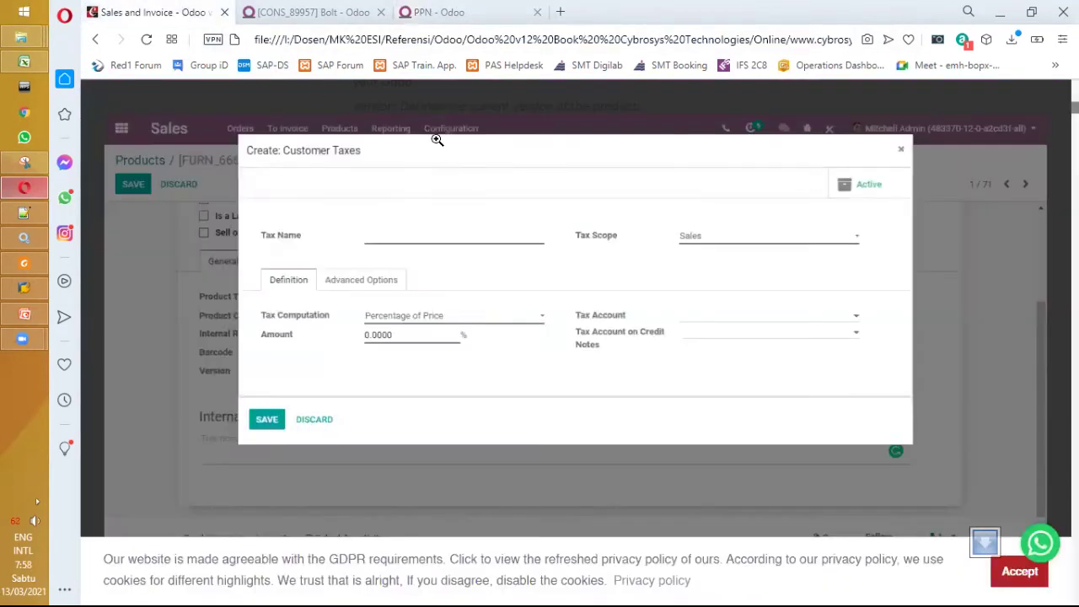
{"action": "left_click", "coordinate": [994, 147]}
{"action": "scroll", "coordinate": [898, 210], "scroll_direction": "down", "scroll_amount": 3}
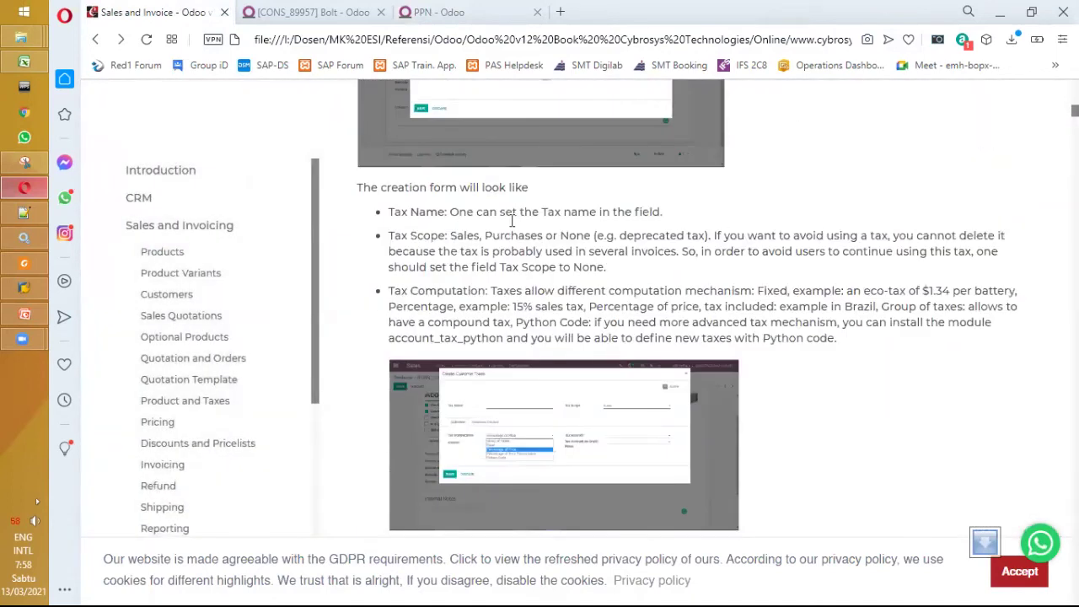
{"action": "mouse_move", "coordinate": [391, 291]}
{"action": "left_mouse_down"}
{"action": "mouse_move", "coordinate": [458, 294]}
{"action": "mouse_move", "coordinate": [386, 292]}
{"action": "left_mouse_up"}
{"action": "left_click", "coordinate": [476, 295]}
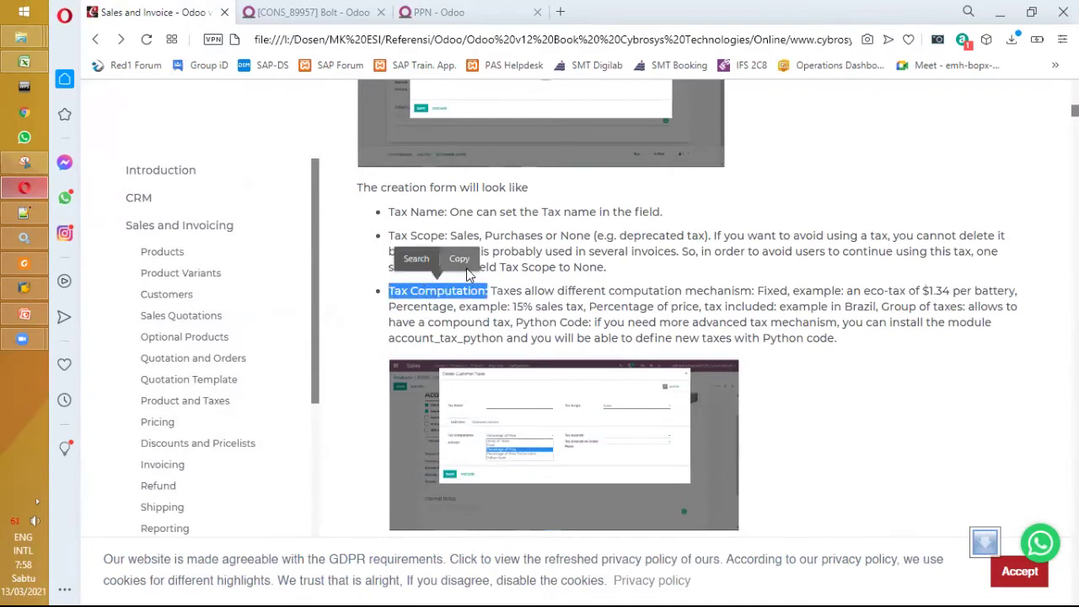
{"action": "scroll", "coordinate": [821, 336], "scroll_direction": "down", "scroll_amount": 1}
{"action": "left_click", "coordinate": [822, 335]}
{"action": "scroll", "coordinate": [822, 335], "scroll_direction": "down", "scroll_amount": 1}
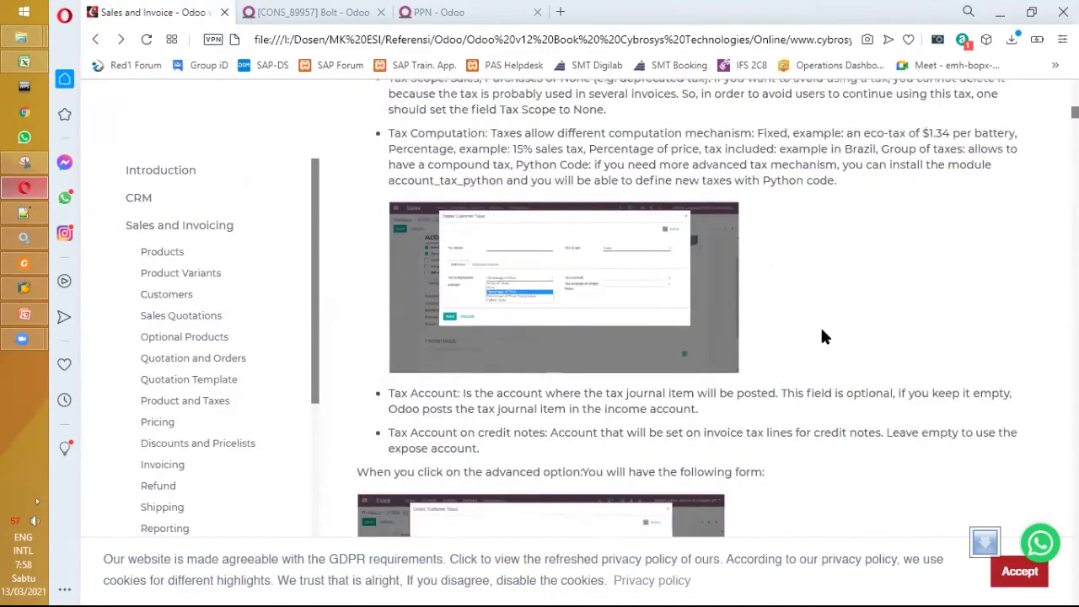
{"action": "scroll", "coordinate": [822, 335], "scroll_direction": "down", "scroll_amount": 1}
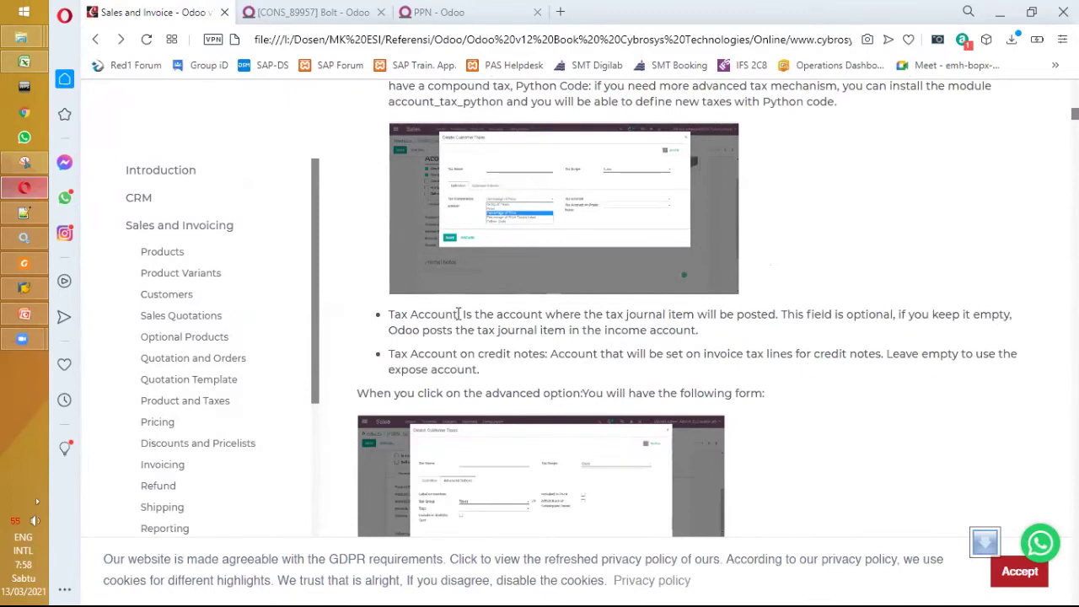
{"action": "mouse_move", "coordinate": [460, 313]}
{"action": "left_mouse_down"}
{"action": "mouse_move", "coordinate": [421, 314]}
{"action": "mouse_move", "coordinate": [459, 314]}
{"action": "left_mouse_up"}
{"action": "left_click", "coordinate": [417, 313]}
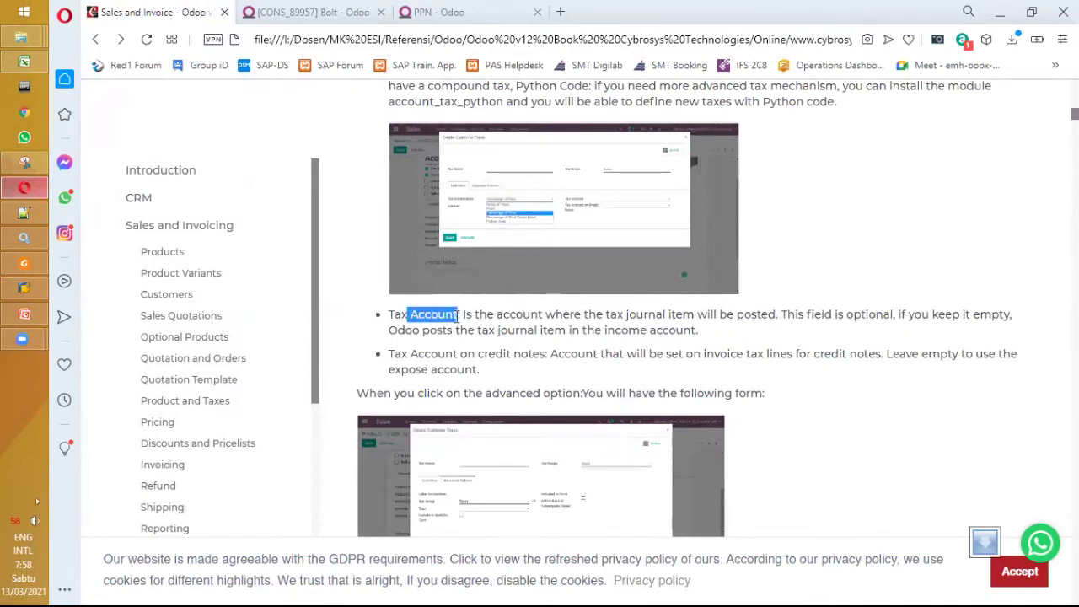
{"action": "left_click", "coordinate": [506, 319]}
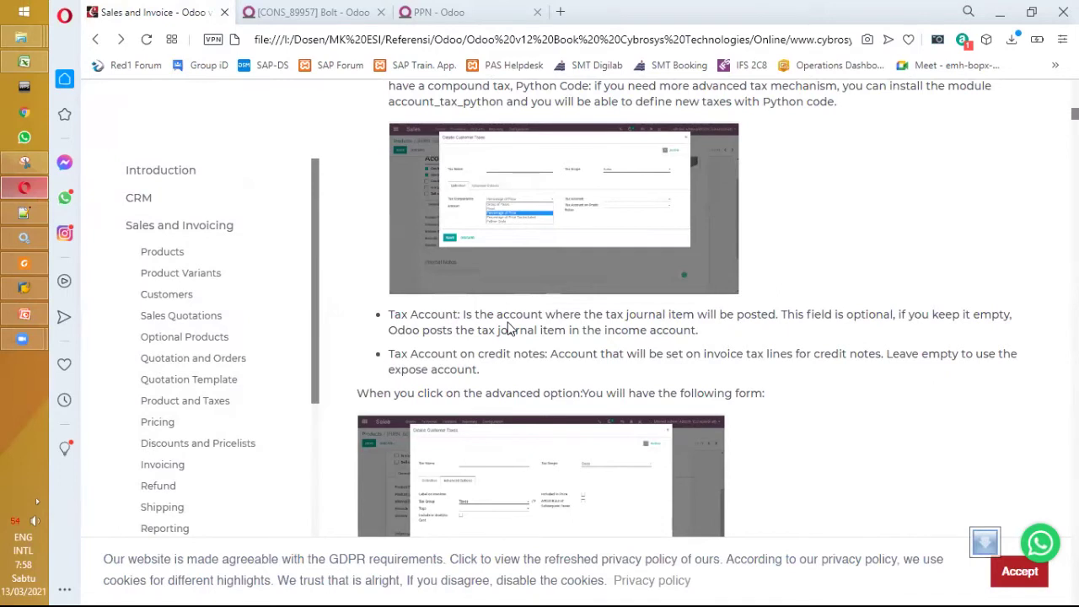
Enlarge the book's Advanced Options tax form, close it and read the Label on invoices and Tax Group explanations
{"action": "scroll", "coordinate": [508, 329], "scroll_direction": "down", "scroll_amount": 1}
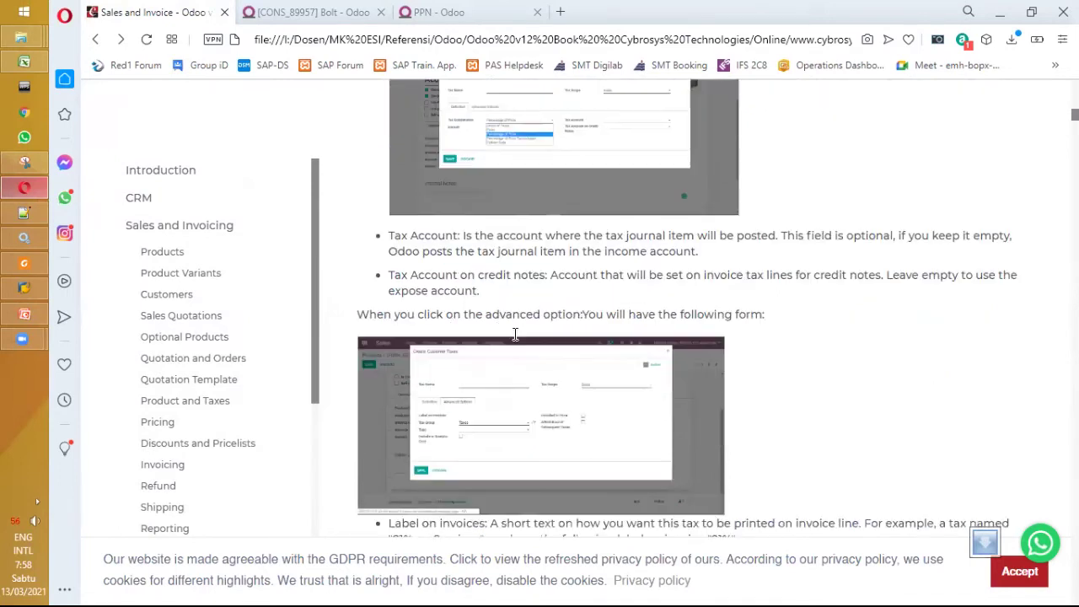
{"action": "scroll", "coordinate": [493, 295], "scroll_direction": "down", "scroll_amount": 2}
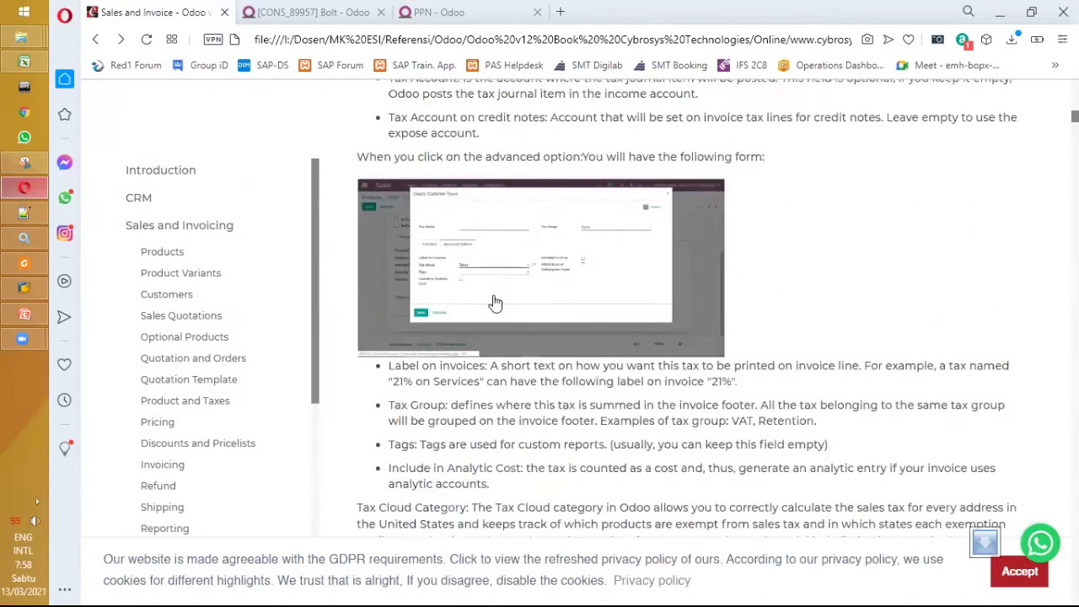
{"action": "left_click", "coordinate": [552, 303]}
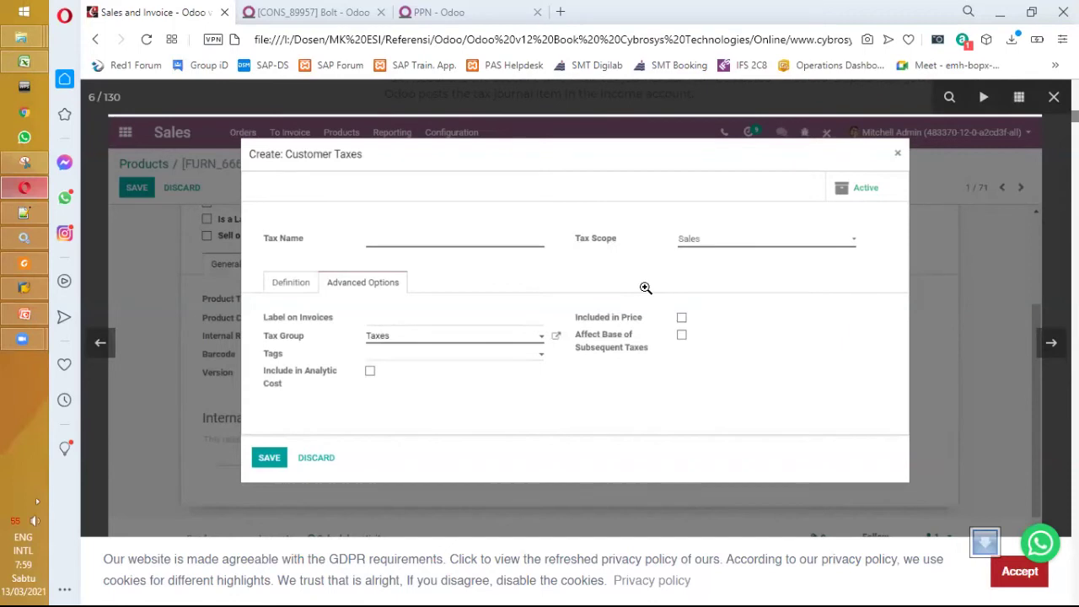
{"action": "left_click", "coordinate": [686, 315]}
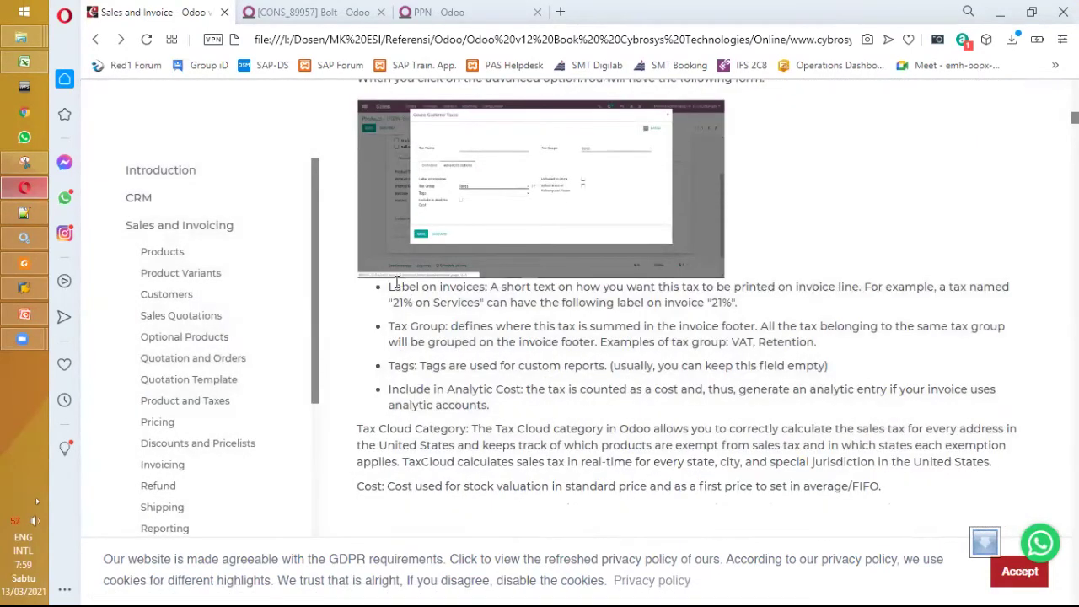
{"action": "left_click_drag", "start_coordinate": [389, 287], "coordinate": [484, 295]}
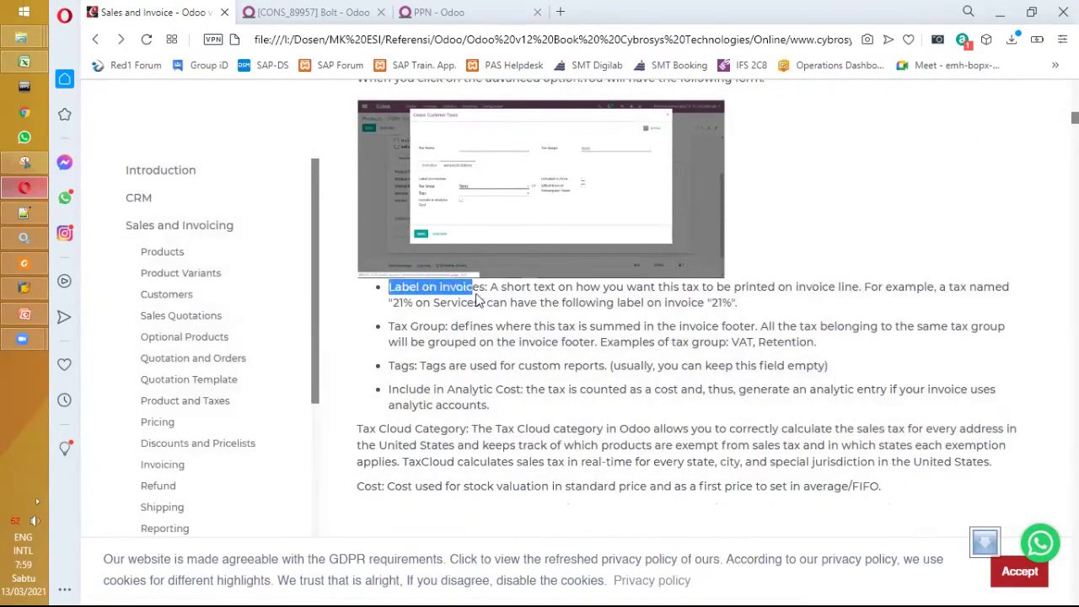
{"action": "left_click", "coordinate": [556, 293]}
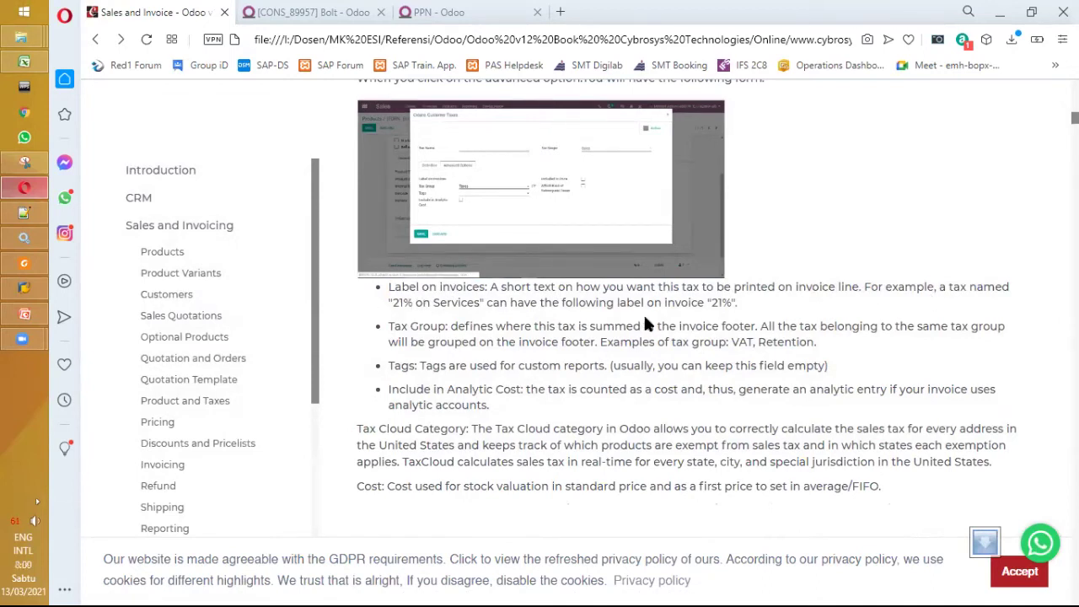
{"action": "scroll", "coordinate": [647, 325], "scroll_direction": "down", "scroll_amount": 1}
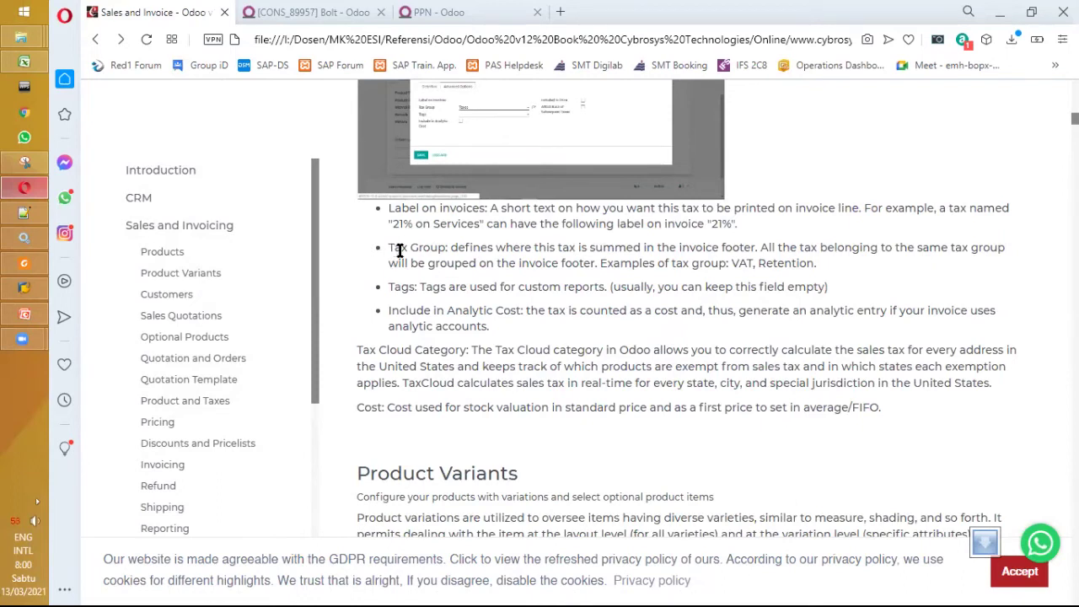
{"action": "left_click_drag", "start_coordinate": [393, 248], "coordinate": [438, 248]}
{"action": "left_click", "coordinate": [530, 262]}
{"action": "scroll", "coordinate": [530, 262], "scroll_direction": "down", "scroll_amount": 1}
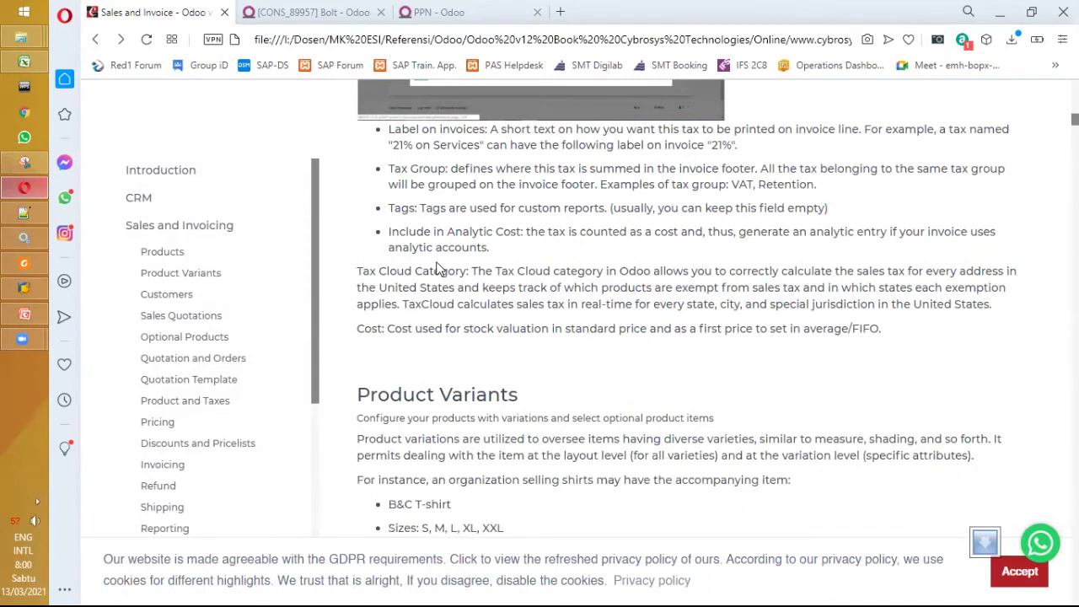
Read the book's Product Variants section, highlighting the T-shirt sizes and hues and the Sales/Configuration/Settings instruction for activating Variants and Options
{"action": "scroll", "coordinate": [437, 268], "scroll_direction": "down", "scroll_amount": 3}
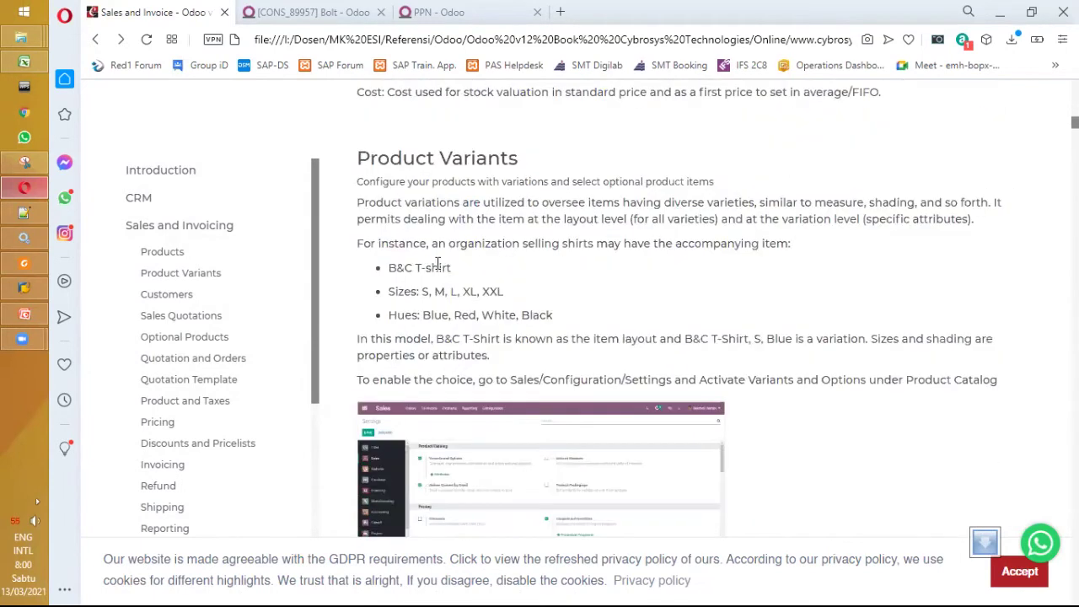
{"action": "scroll", "coordinate": [438, 264], "scroll_direction": "down", "scroll_amount": 1}
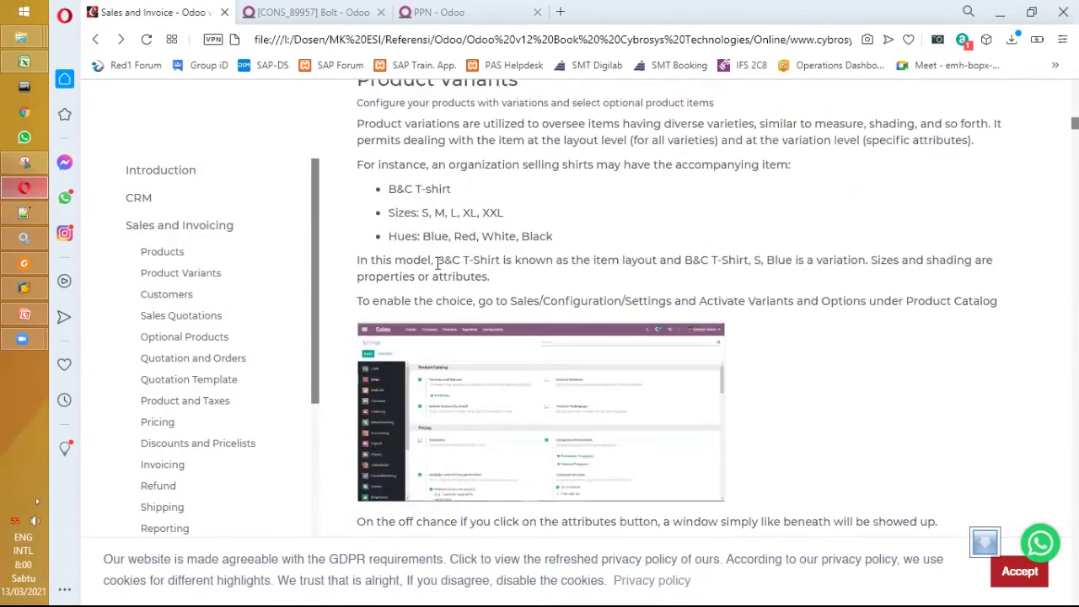
{"action": "scroll", "coordinate": [438, 264], "scroll_direction": "up", "scroll_amount": 1}
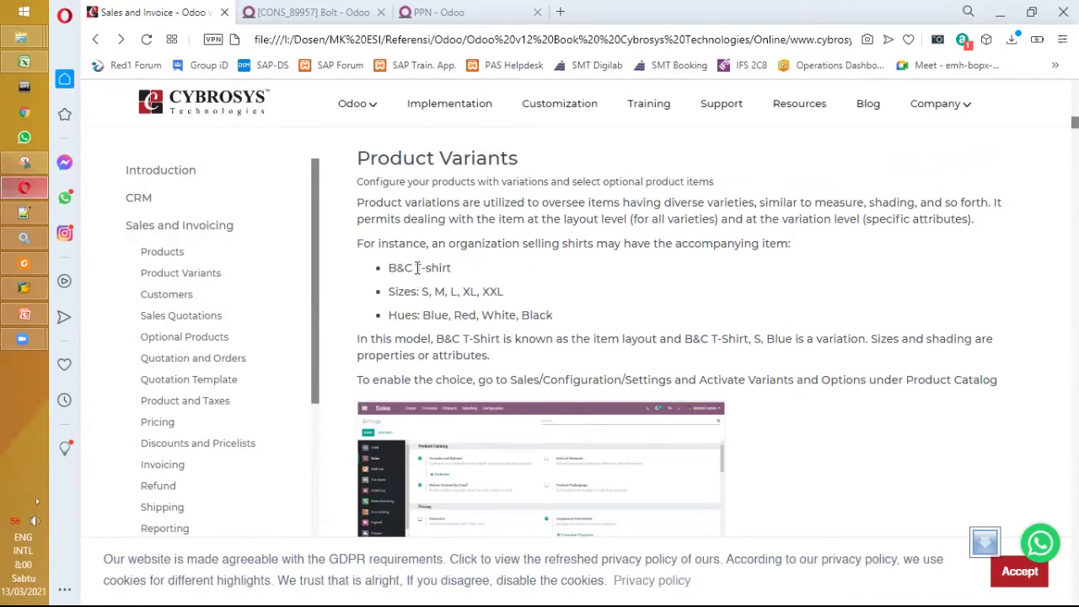
{"action": "left_click_drag", "start_coordinate": [433, 289], "coordinate": [504, 291]}
{"action": "left_click", "coordinate": [539, 310]}
{"action": "left_click_drag", "start_coordinate": [419, 310], "coordinate": [421, 312]}
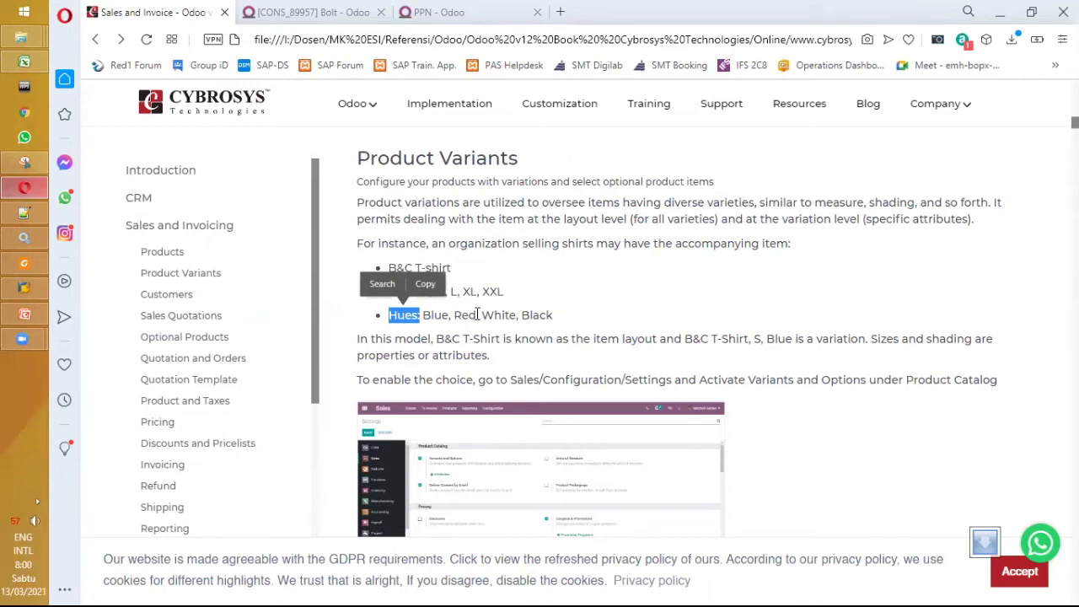
{"action": "scroll", "coordinate": [476, 312], "scroll_direction": "down", "scroll_amount": 1}
{"action": "left_click", "coordinate": [526, 261]}
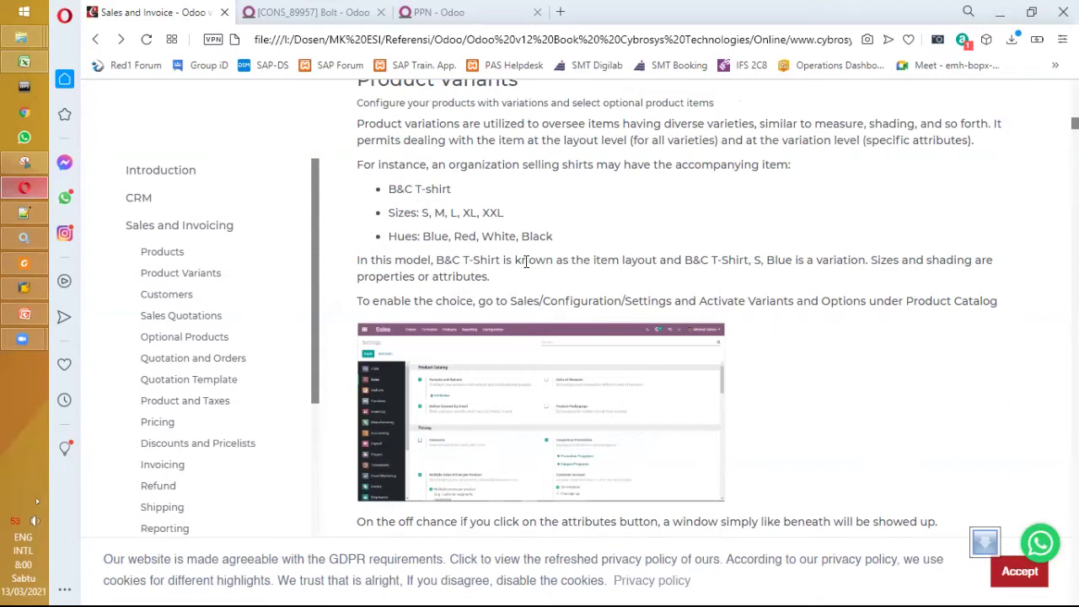
{"action": "left_click_drag", "start_coordinate": [510, 301], "coordinate": [675, 301]}
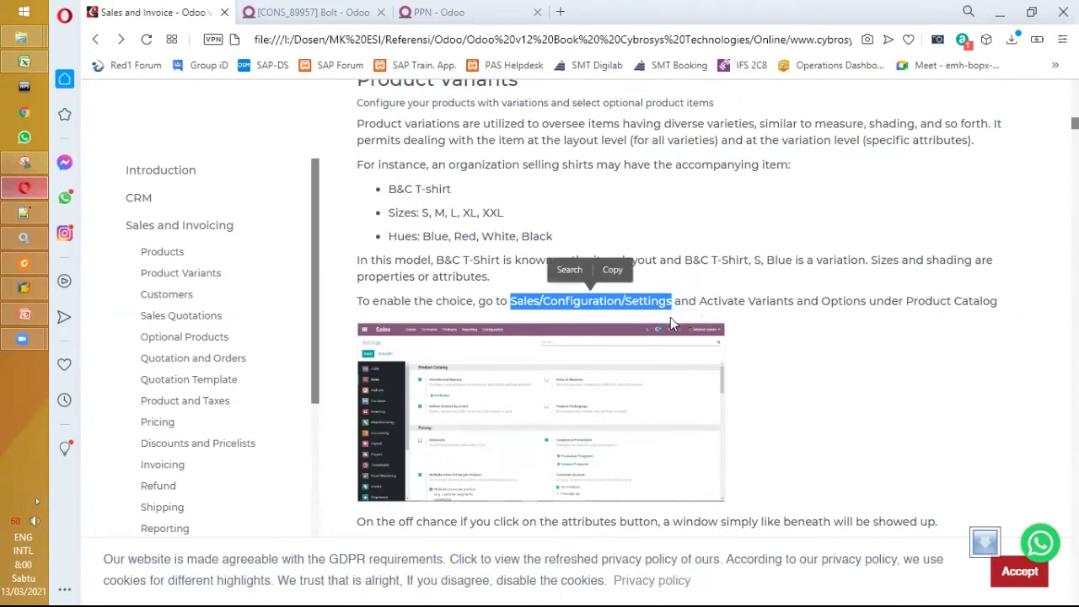
{"action": "left_click_drag", "start_coordinate": [706, 301], "coordinate": [981, 315]}
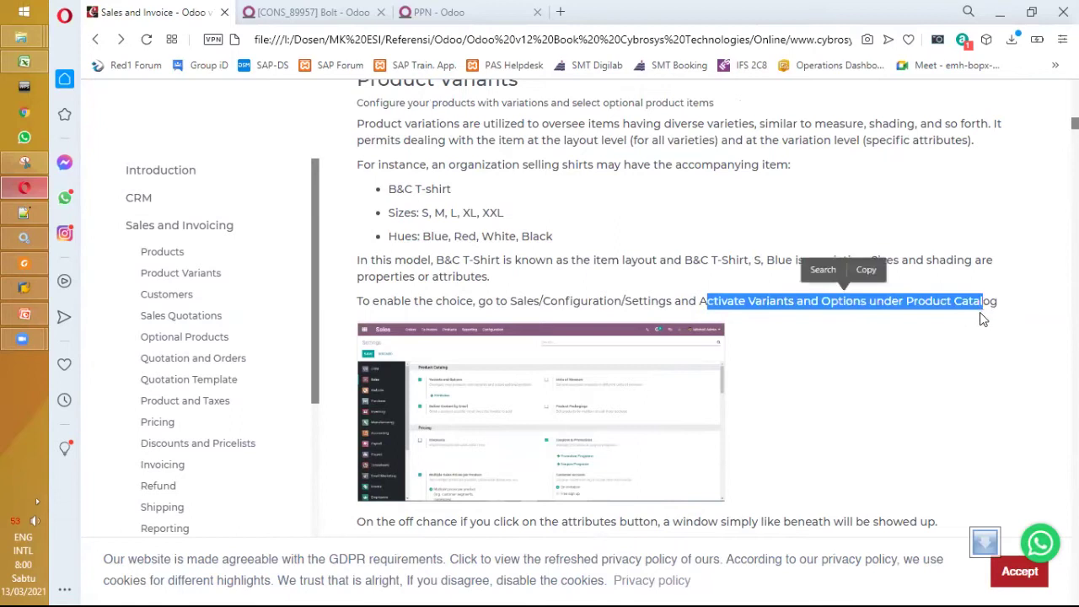
{"action": "left_click", "coordinate": [903, 347]}
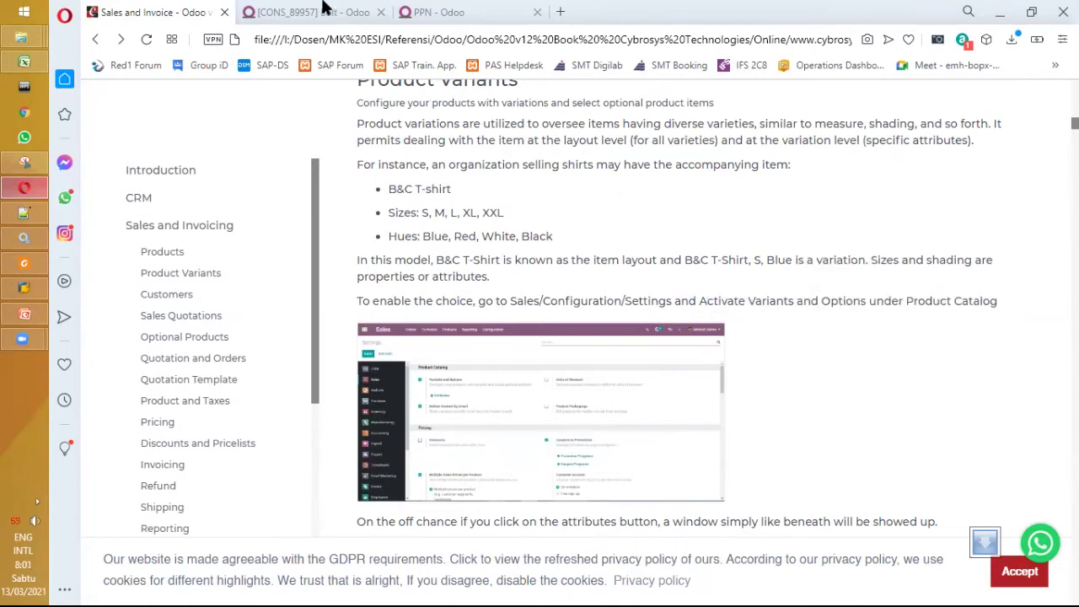
Switch to the Odoo trial and open the Sales app's settings, rechecking the book's instruction for activating variants on the way
{"action": "key", "text": "ctrl+Tab"}
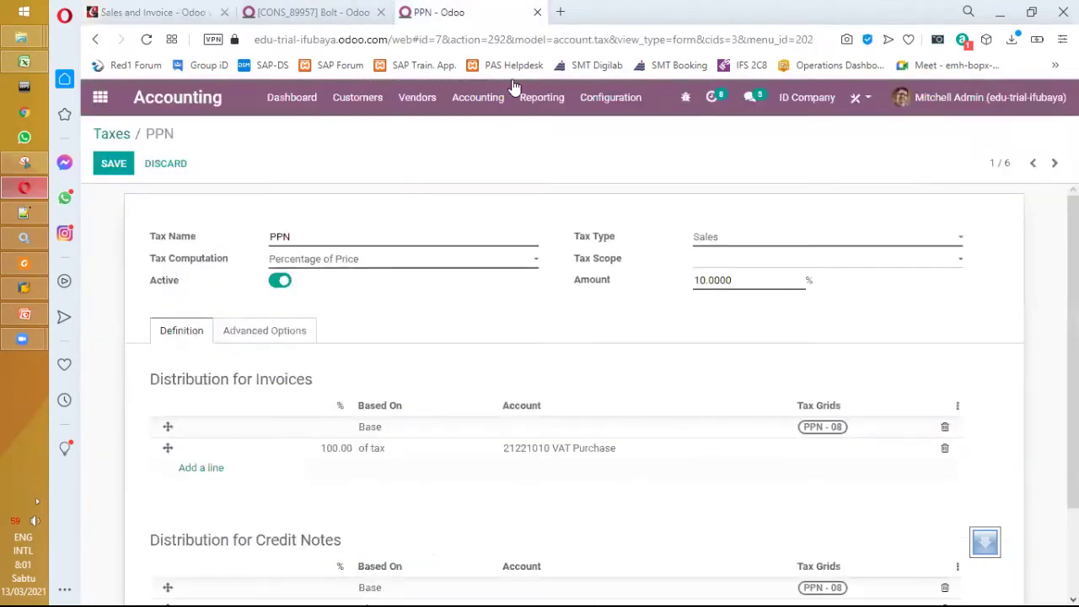
{"action": "left_click", "coordinate": [103, 100]}
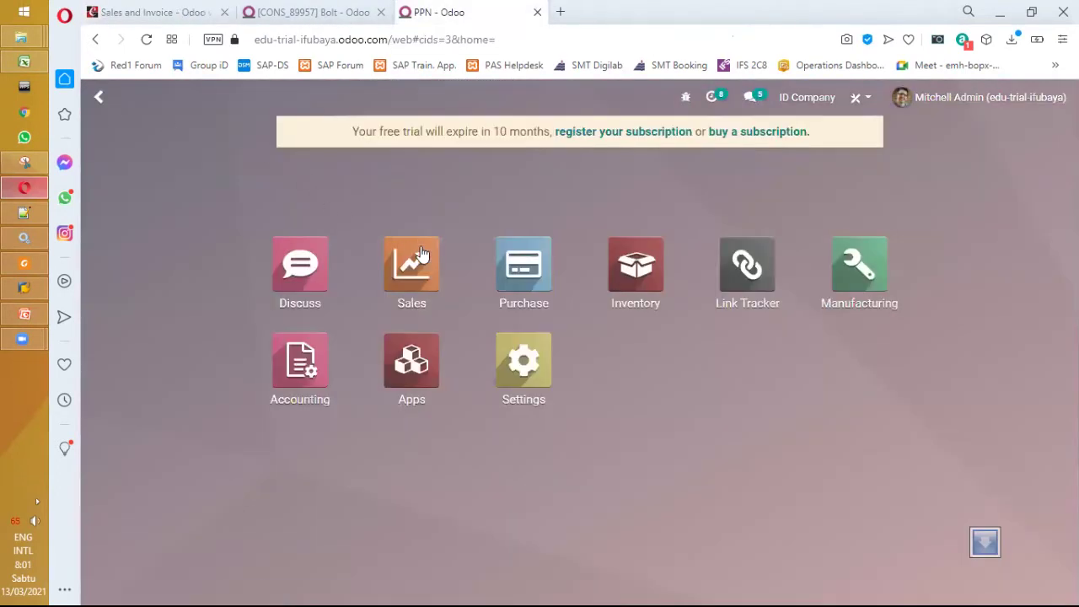
{"action": "left_click", "coordinate": [422, 282]}
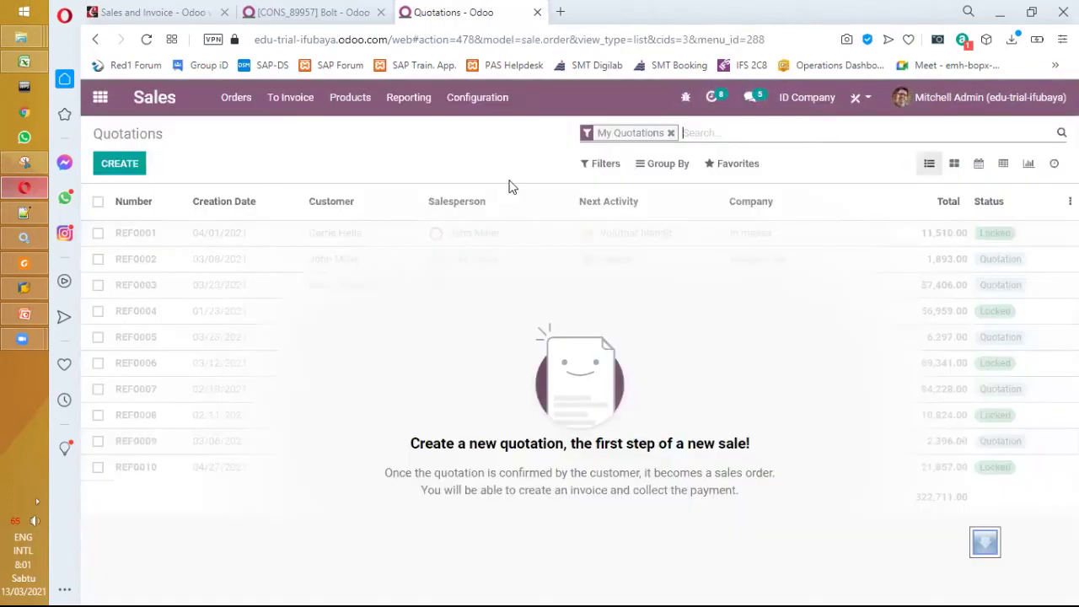
{"action": "left_click", "coordinate": [459, 108]}
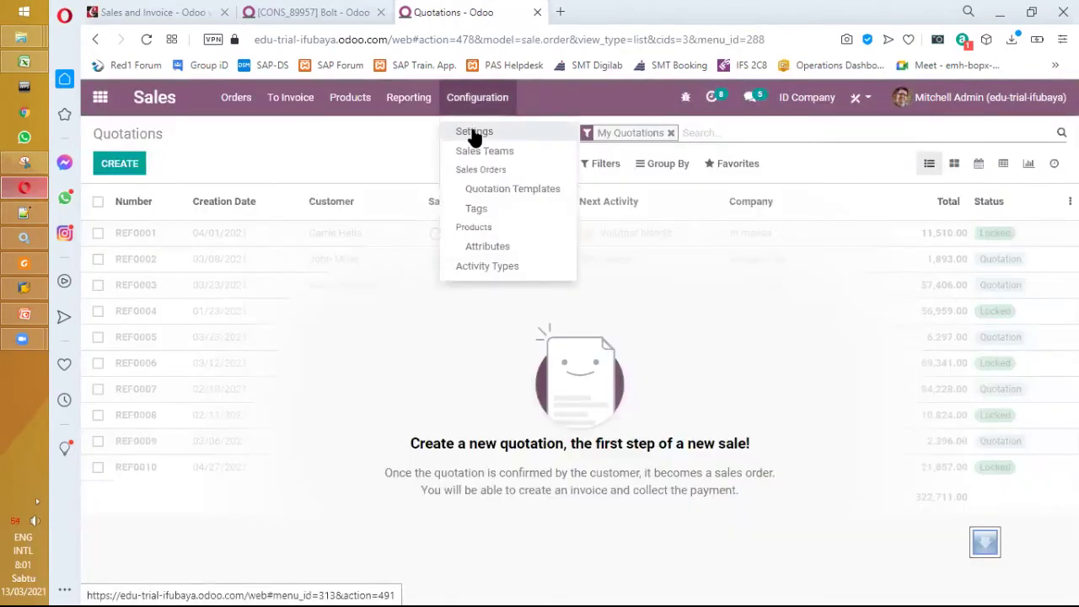
{"action": "left_click", "coordinate": [193, 14]}
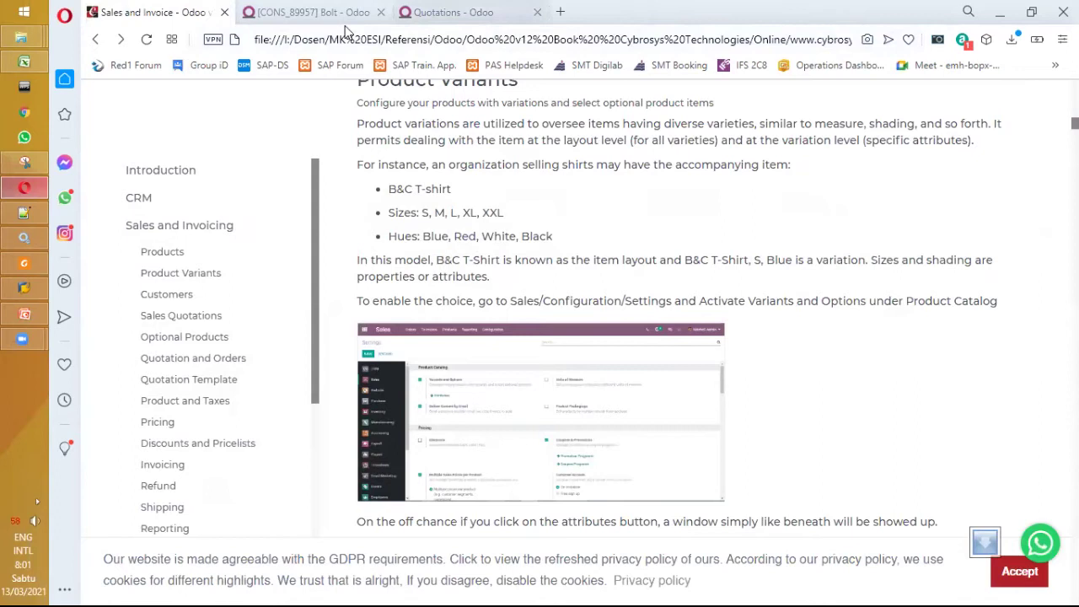
{"action": "left_click", "coordinate": [447, 12]}
{"action": "left_click", "coordinate": [491, 137]}
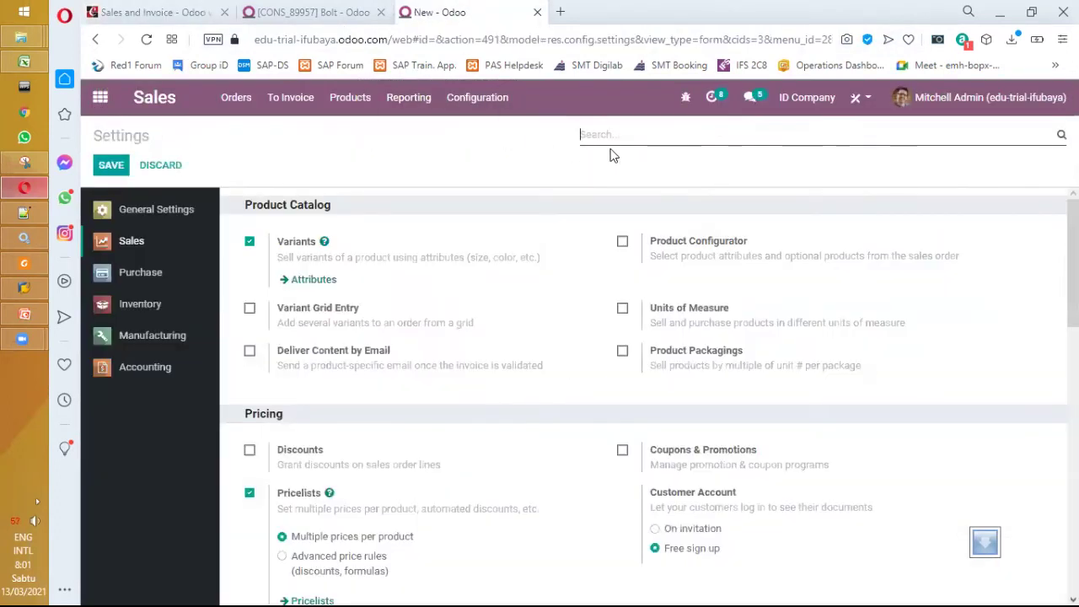
Search the settings for "varian" and open the attributes list from the Sales Variants option
{"action": "type", "text": "va"}
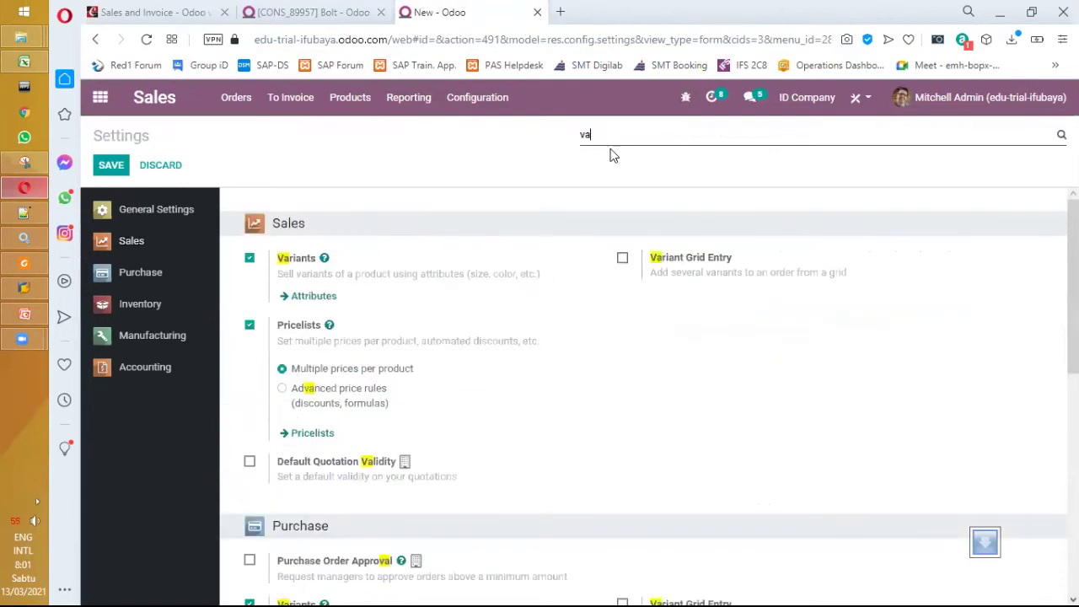
{"action": "type", "text": "rian"}
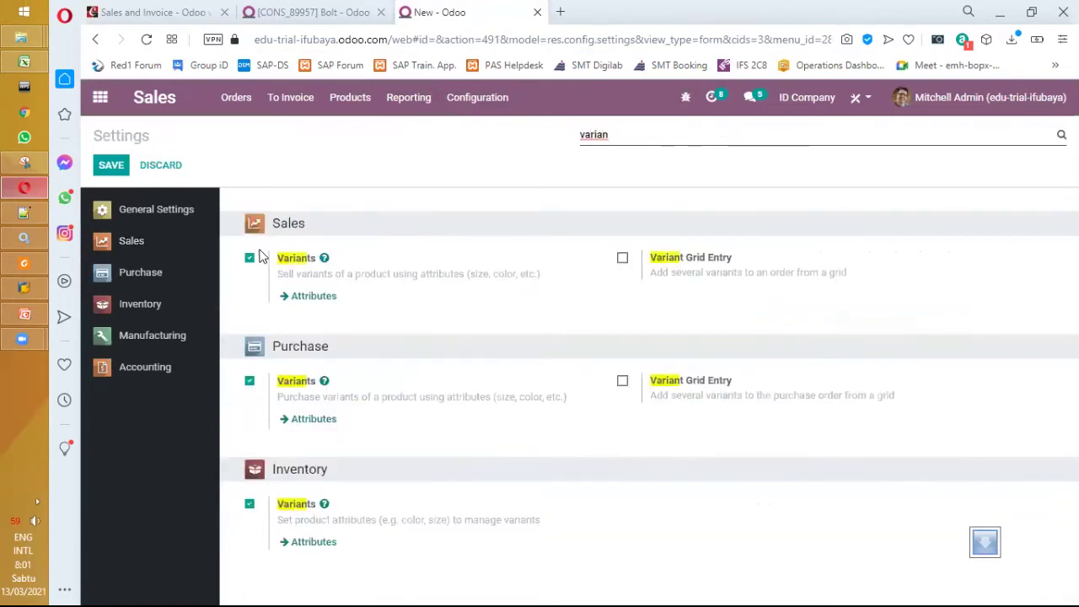
{"action": "left_click", "coordinate": [312, 303]}
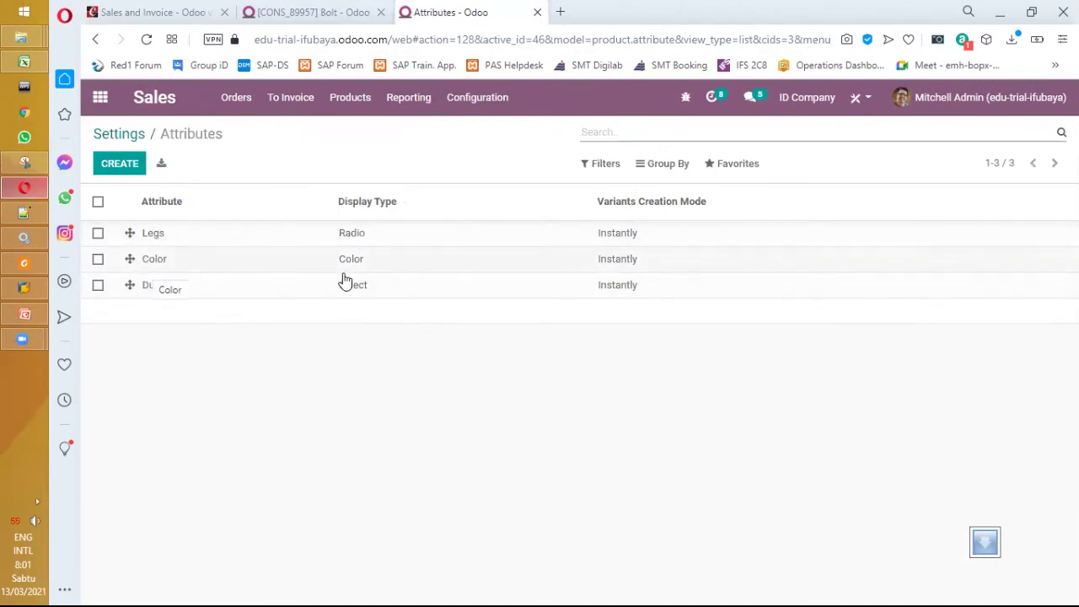
Open the Color attribute and inspect the details of its Red, White and Black values, including the color code and custom value fields
{"action": "left_click", "coordinate": [156, 268]}
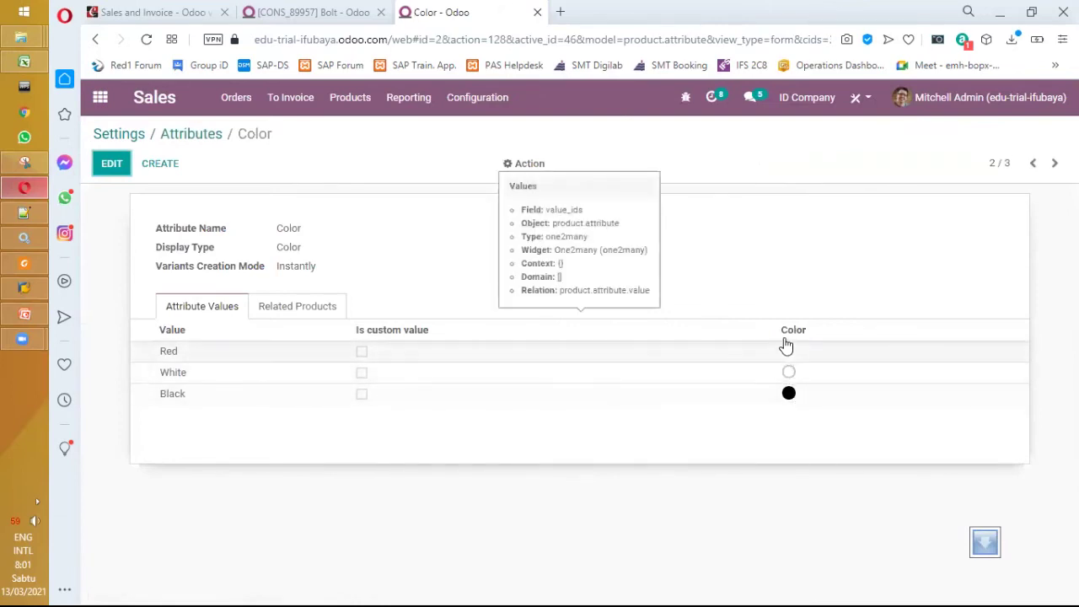
{"action": "left_click", "coordinate": [188, 357]}
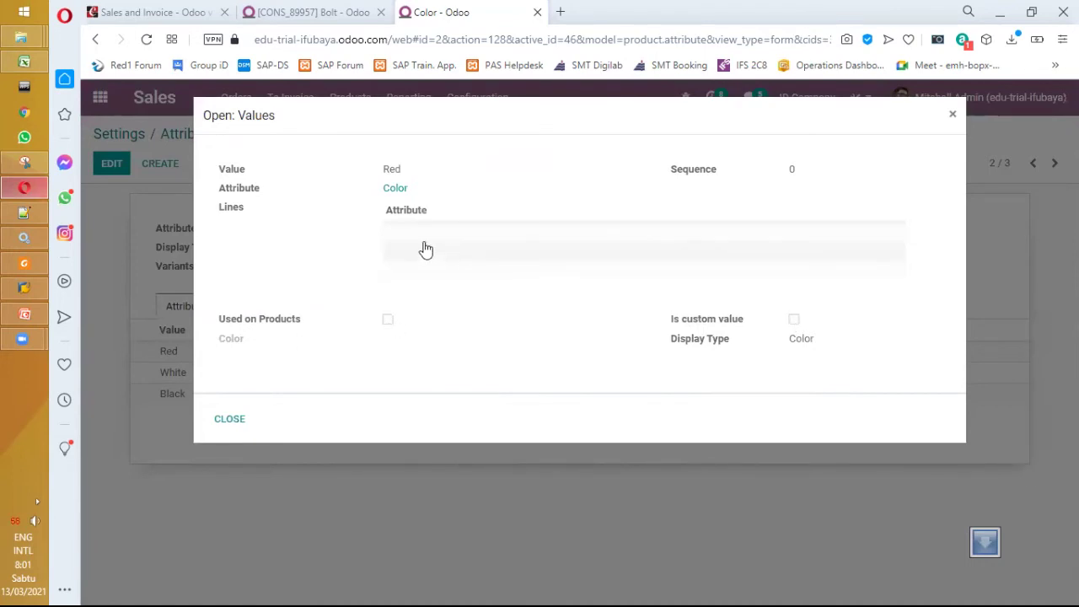
{"action": "key", "text": "Escape"}
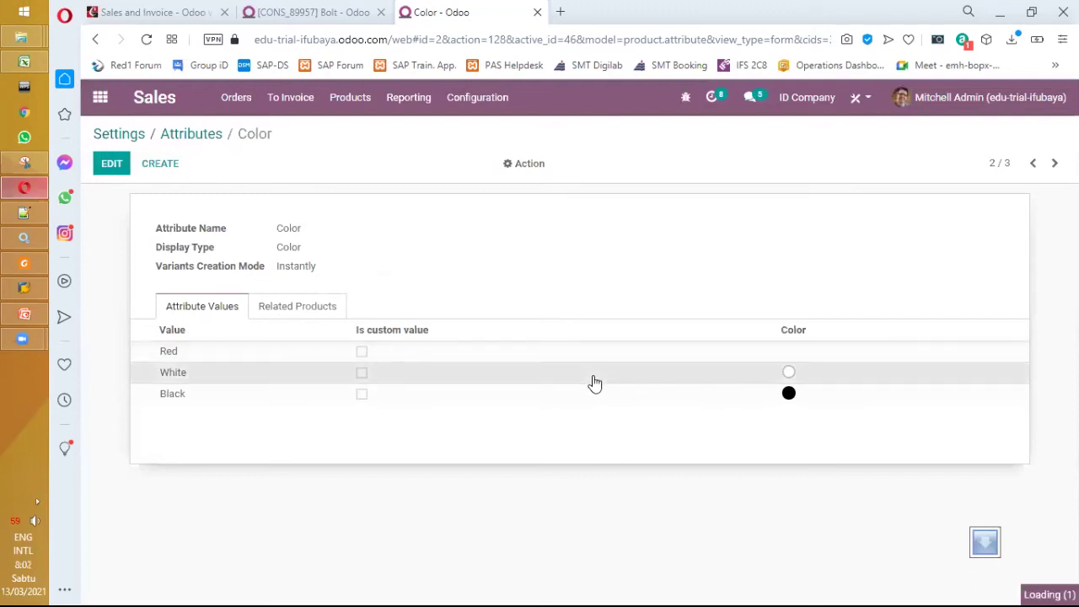
{"action": "left_click", "coordinate": [594, 382]}
{"action": "key", "text": "Escape"}
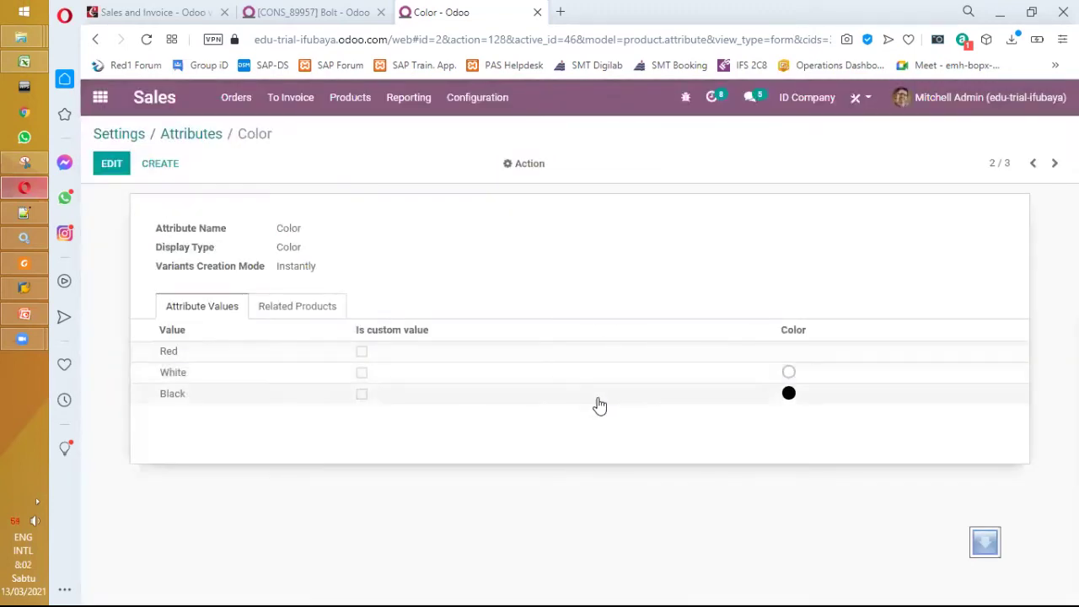
{"action": "left_click", "coordinate": [598, 404]}
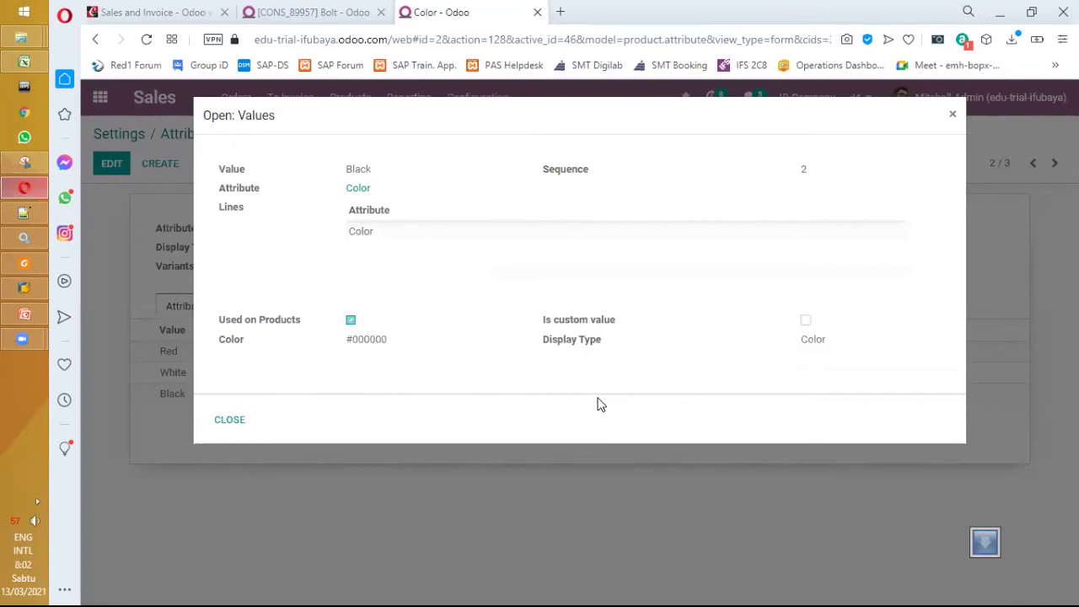
{"action": "triple_click", "coordinate": [373, 337]}
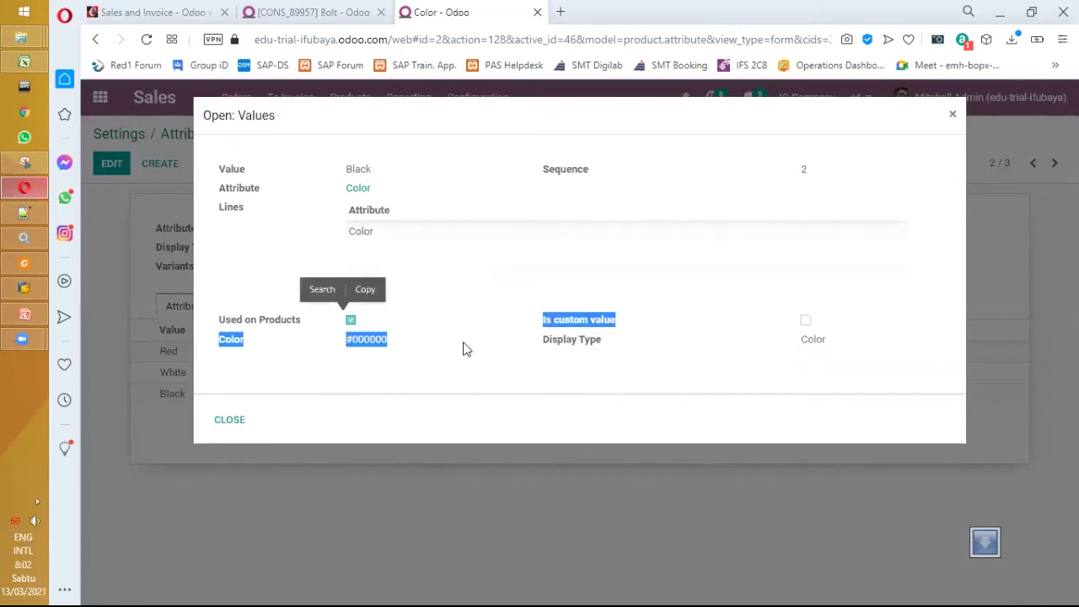
{"action": "key", "text": "Escape"}
{"action": "left_click", "coordinate": [482, 352]}
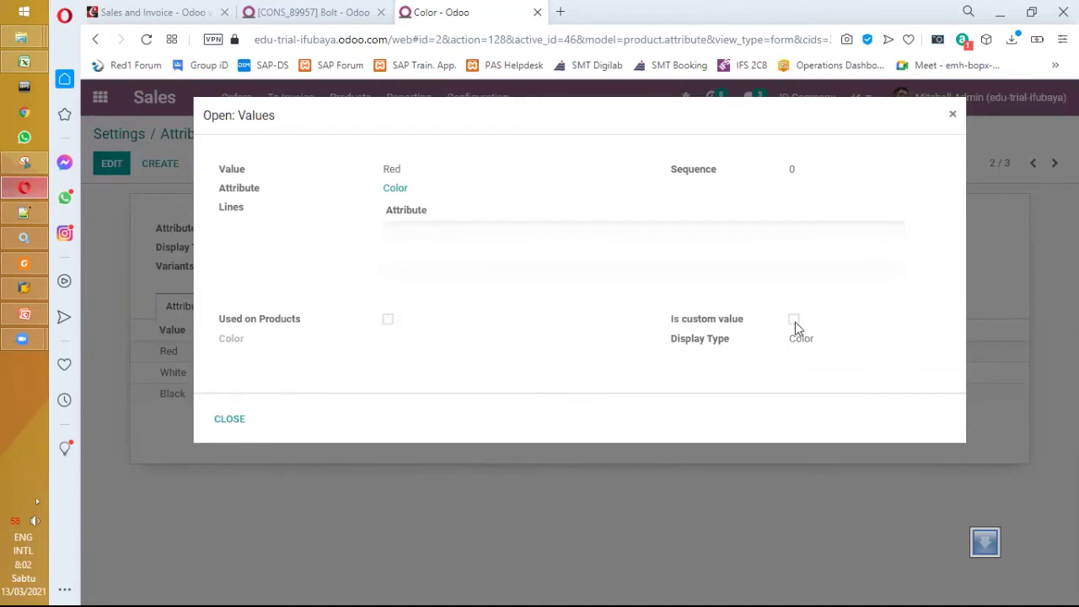
{"action": "key", "text": "Escape"}
{"action": "left_click", "coordinate": [816, 395]}
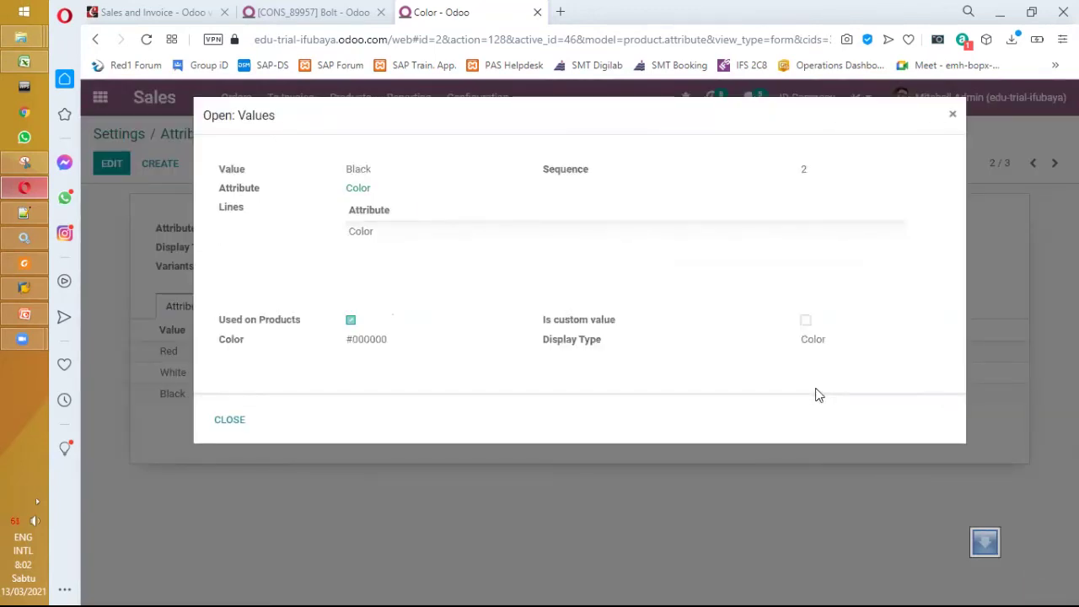
{"action": "left_click", "coordinate": [143, 198]}
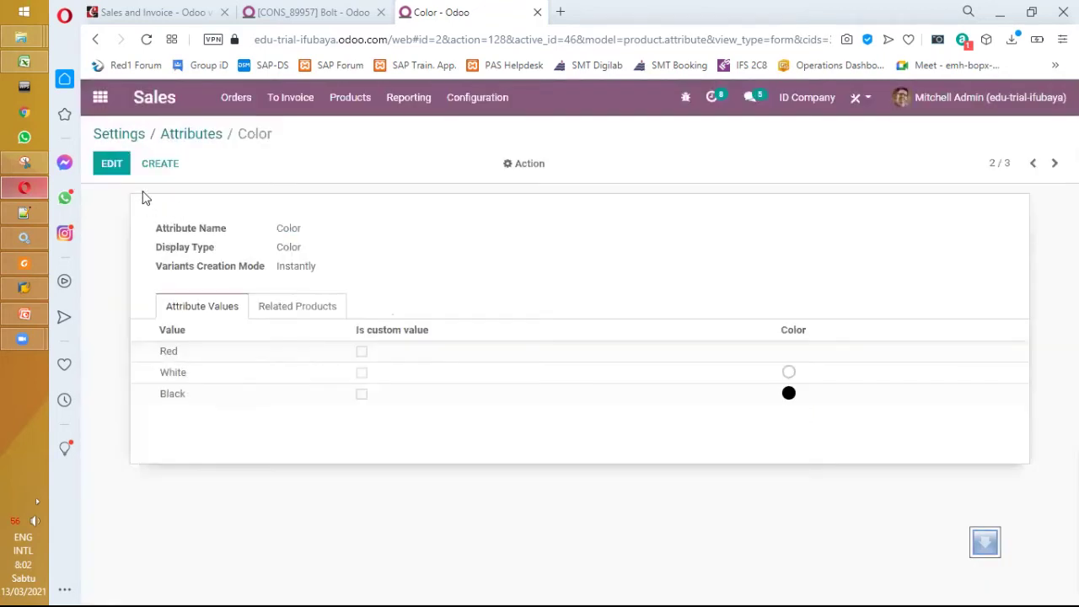
Edit the Color attribute to assign the color #FF0000 to its Red value and save the record
{"action": "left_click", "coordinate": [106, 172]}
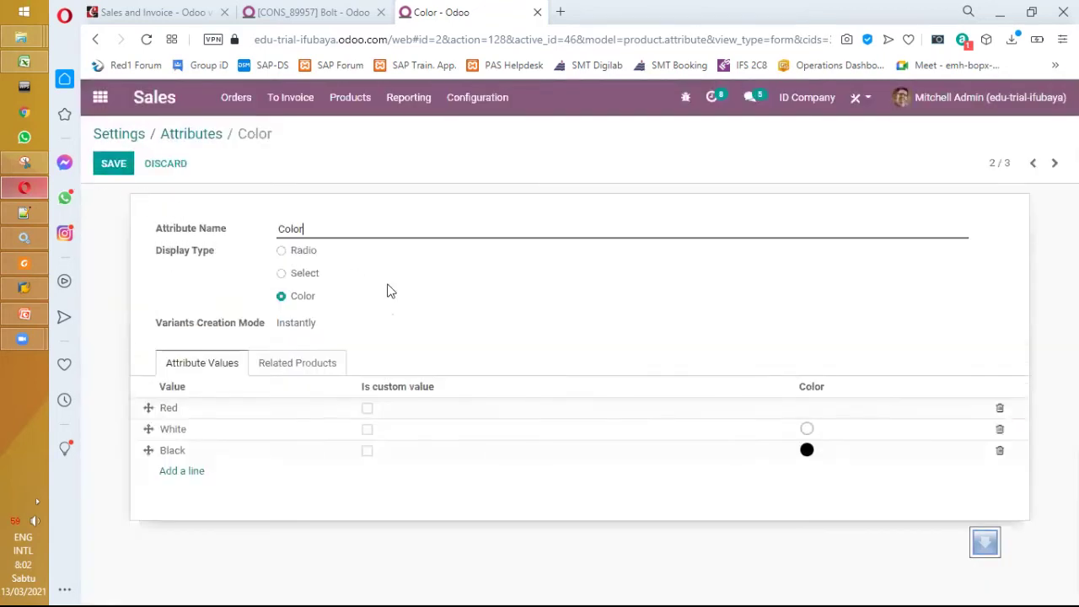
{"action": "left_click", "coordinate": [710, 413]}
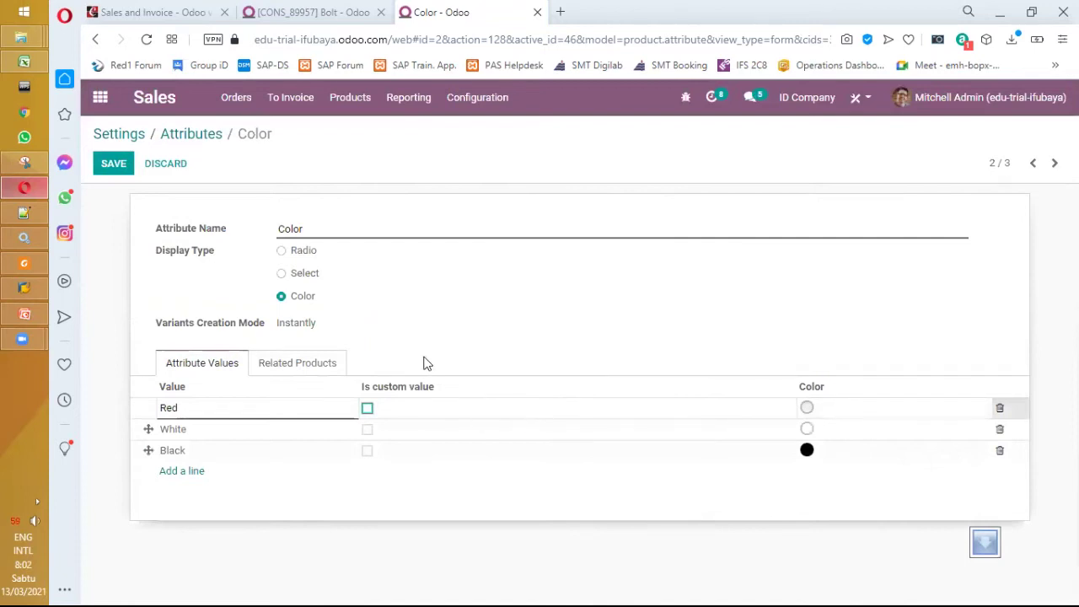
{"action": "left_click", "coordinate": [806, 408]}
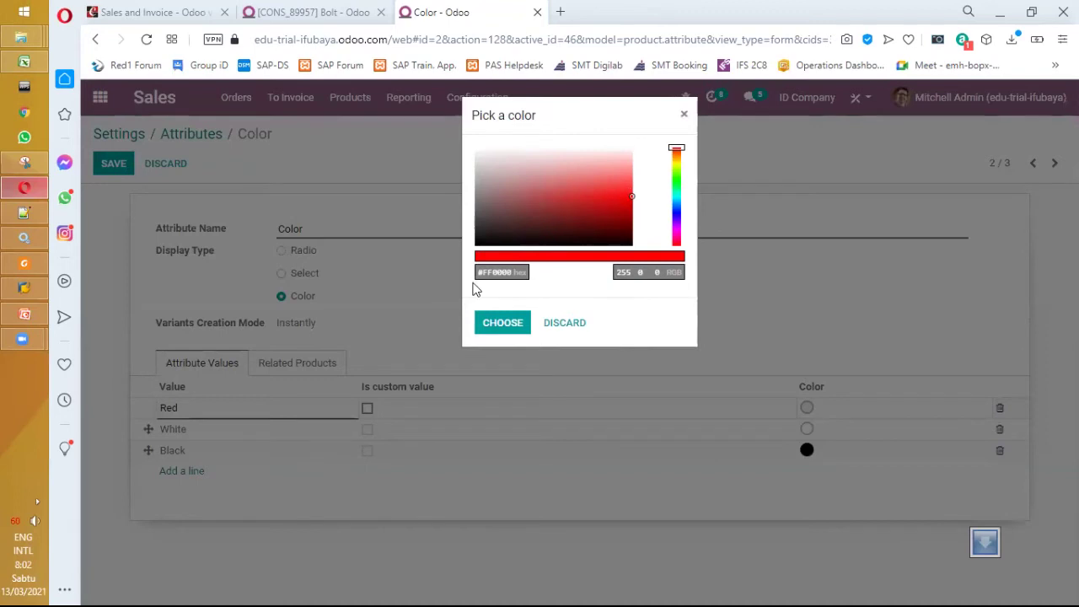
{"action": "left_click", "coordinate": [515, 328]}
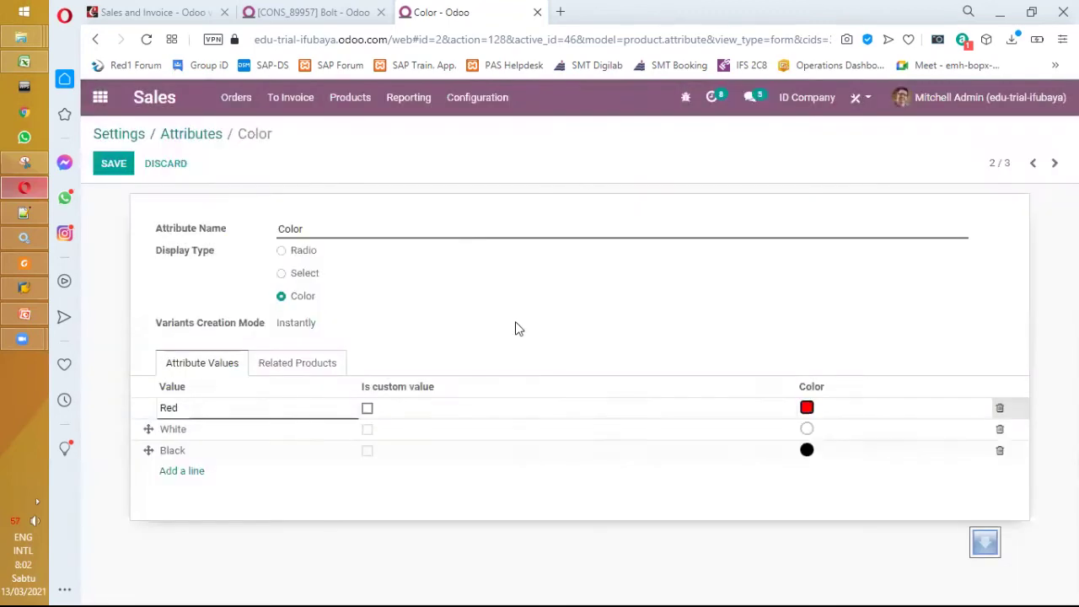
{"action": "left_click", "coordinate": [112, 164]}
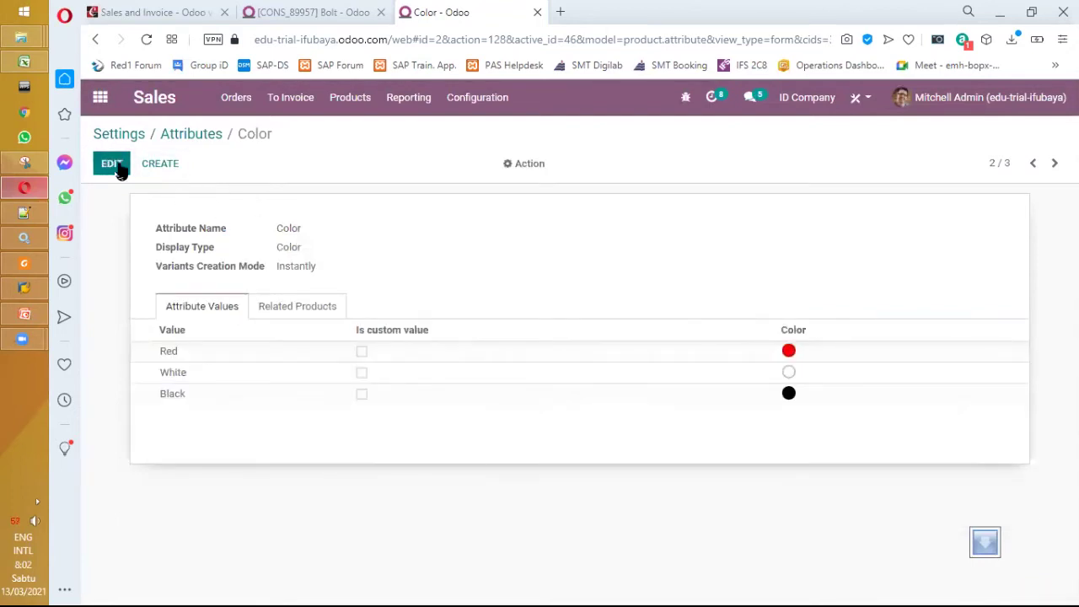
Review the Duration attribute's display type, variants creation mode and values, and go back through the settings to the app overview
{"action": "left_click", "coordinate": [193, 138]}
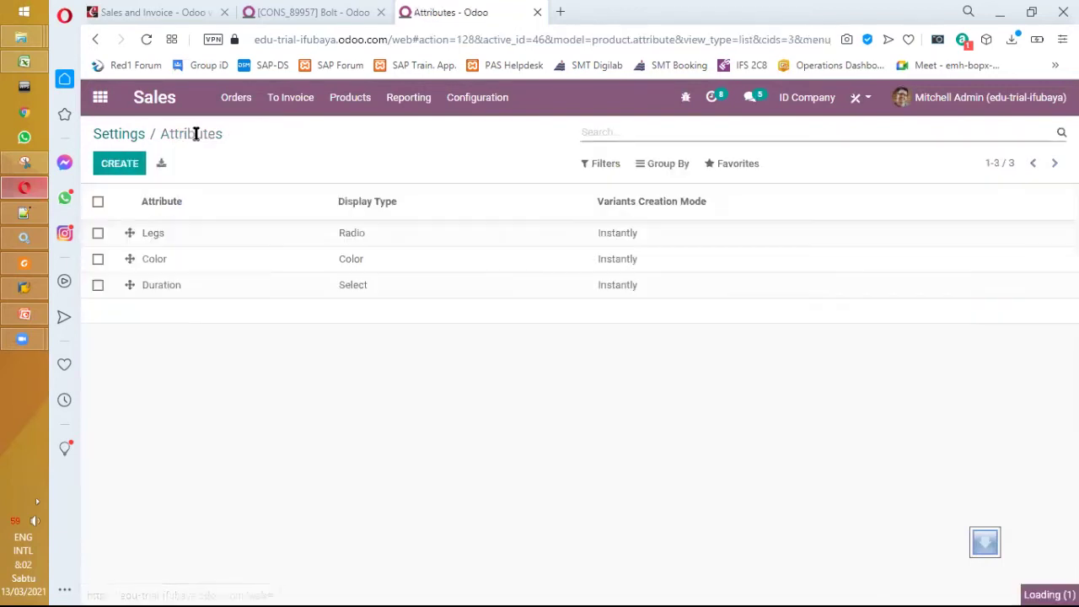
{"action": "left_click", "coordinate": [169, 291]}
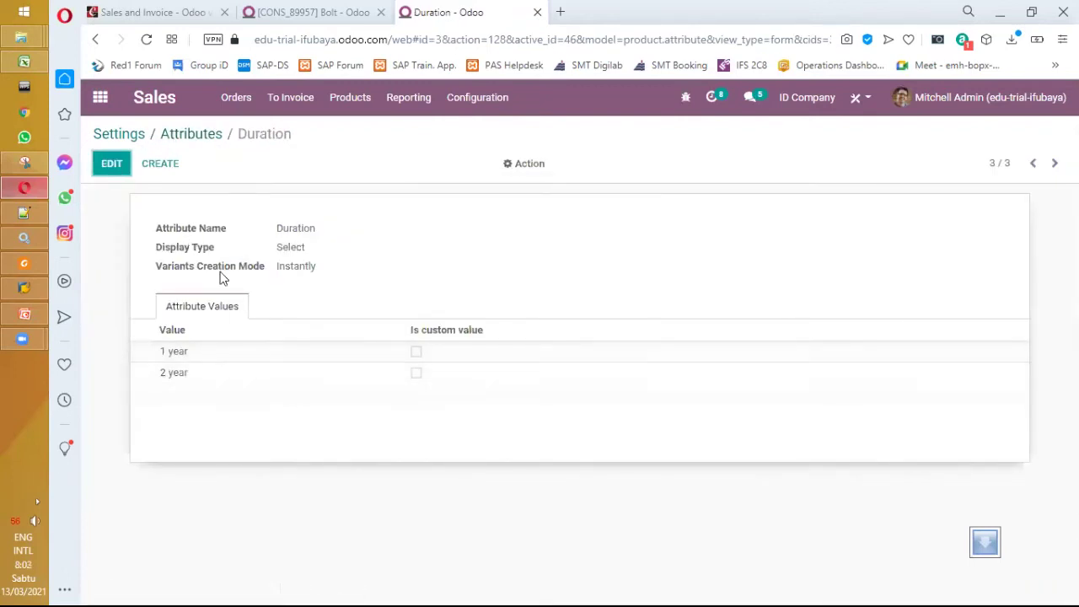
{"action": "mouse_move", "coordinate": [222, 279]}
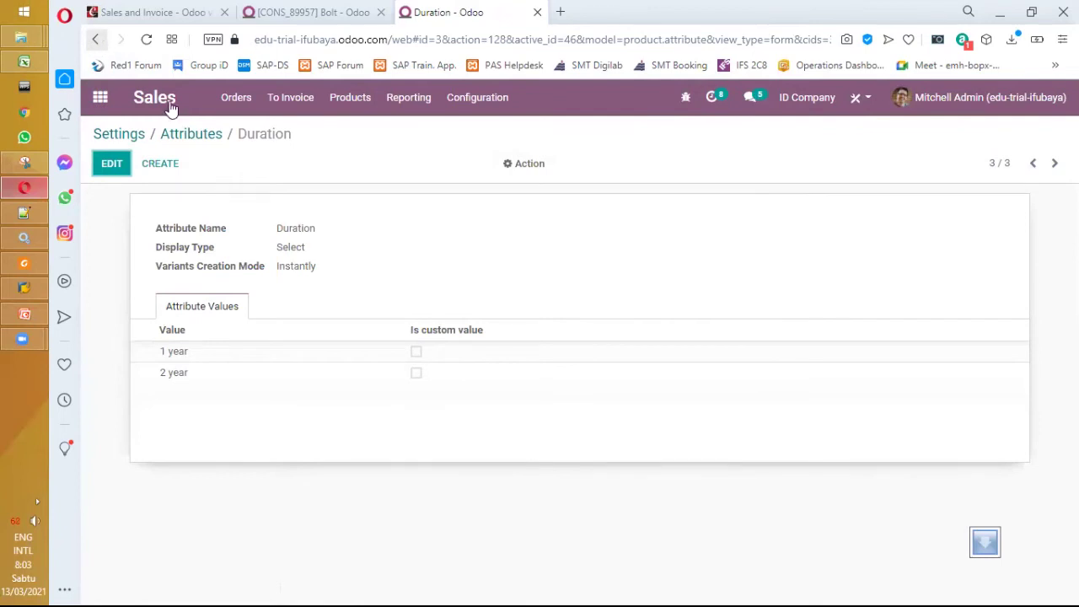
{"action": "left_click", "coordinate": [168, 144]}
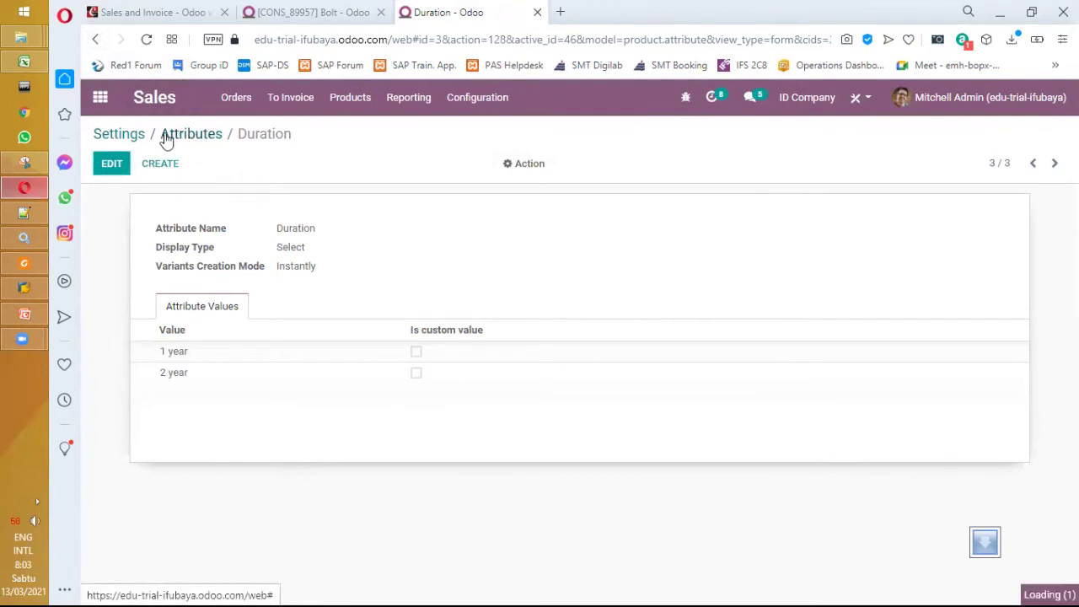
{"action": "left_click", "coordinate": [137, 141]}
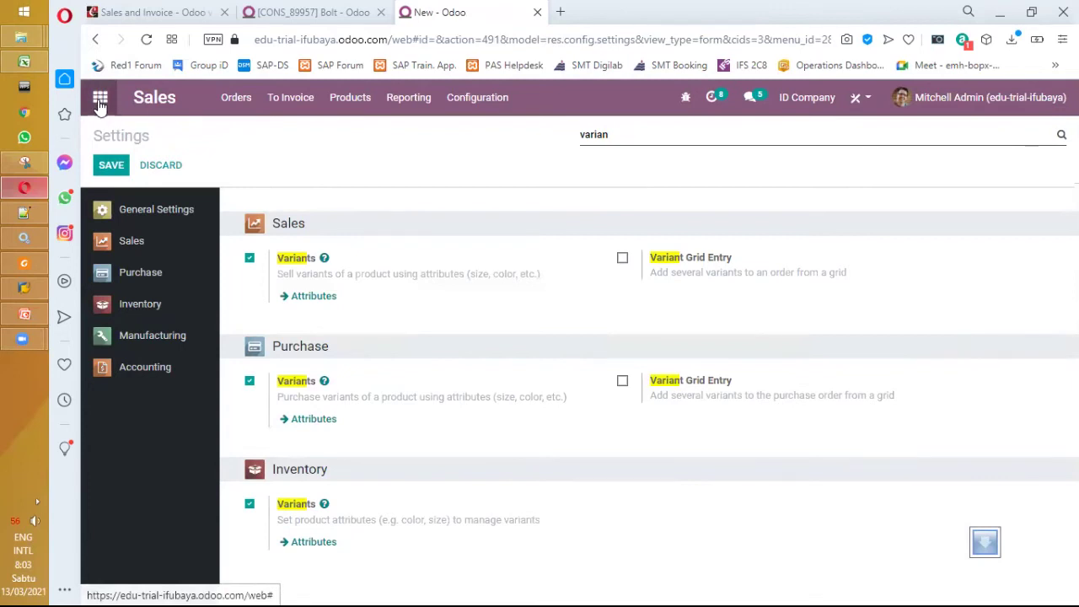
{"action": "left_click", "coordinate": [100, 101]}
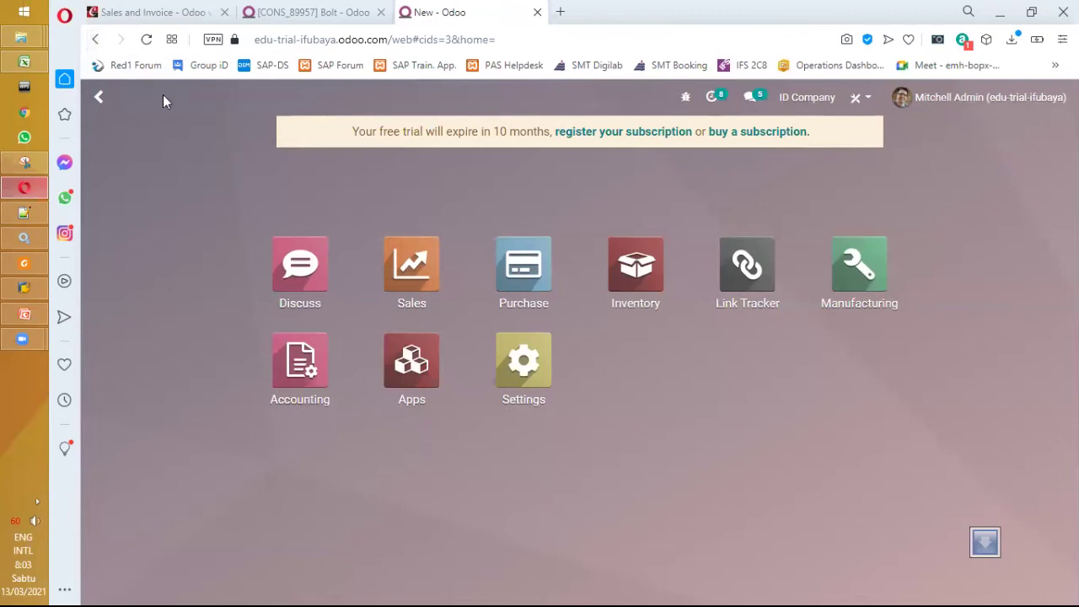
Return to the Odoo v12 book and read the sections on enabling variants, creating attributes and making a variant for a chosen product
{"action": "mouse_move", "coordinate": [30, 194]}
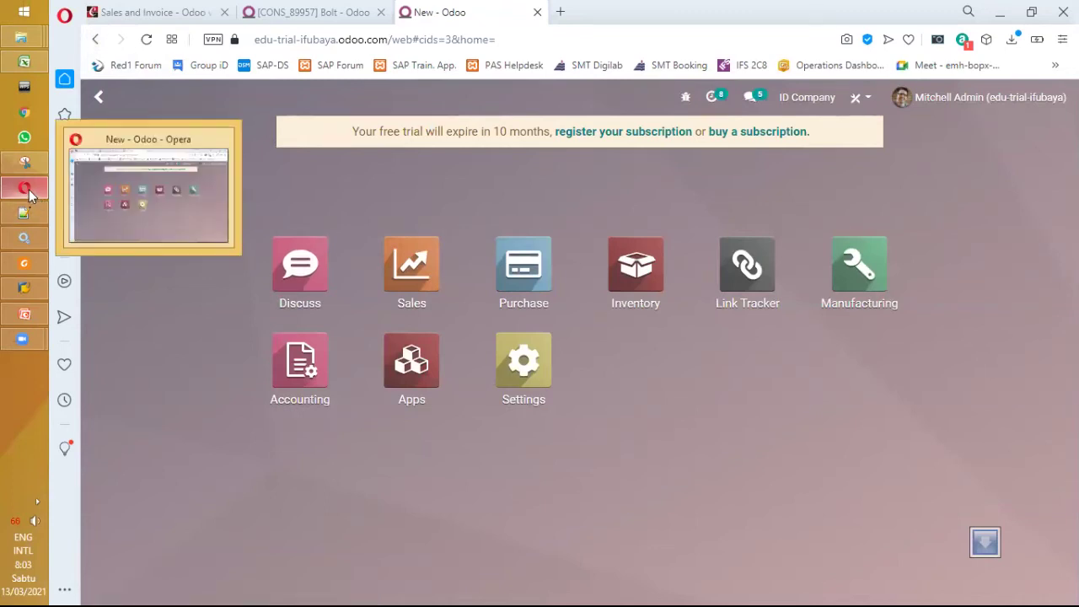
{"action": "left_click", "coordinate": [145, 14]}
{"action": "scroll", "coordinate": [426, 304], "scroll_direction": "down", "scroll_amount": 1}
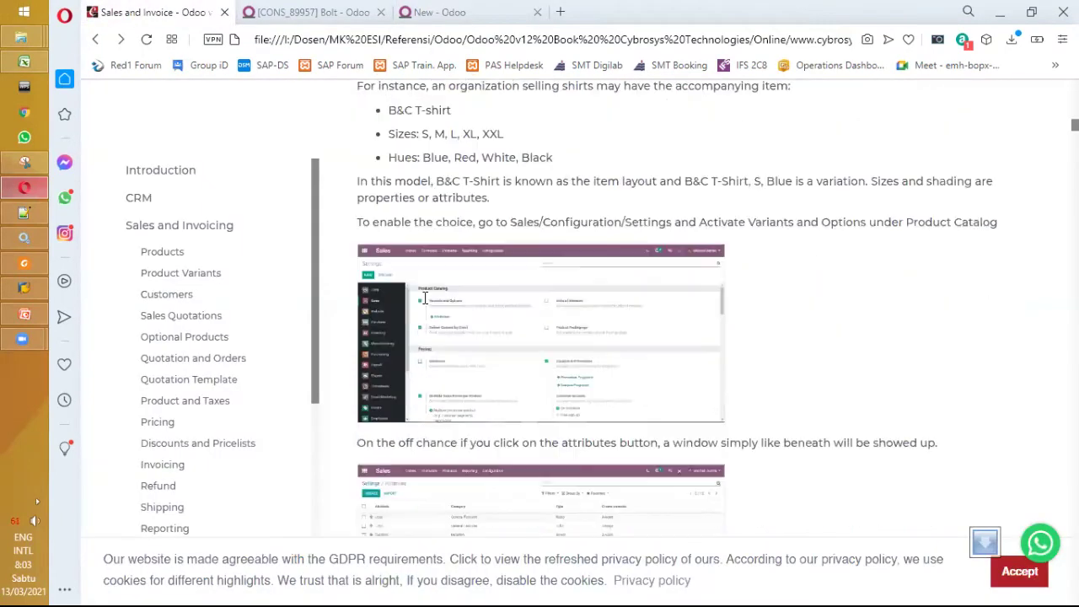
{"action": "scroll", "coordinate": [426, 305], "scroll_direction": "down", "scroll_amount": 2}
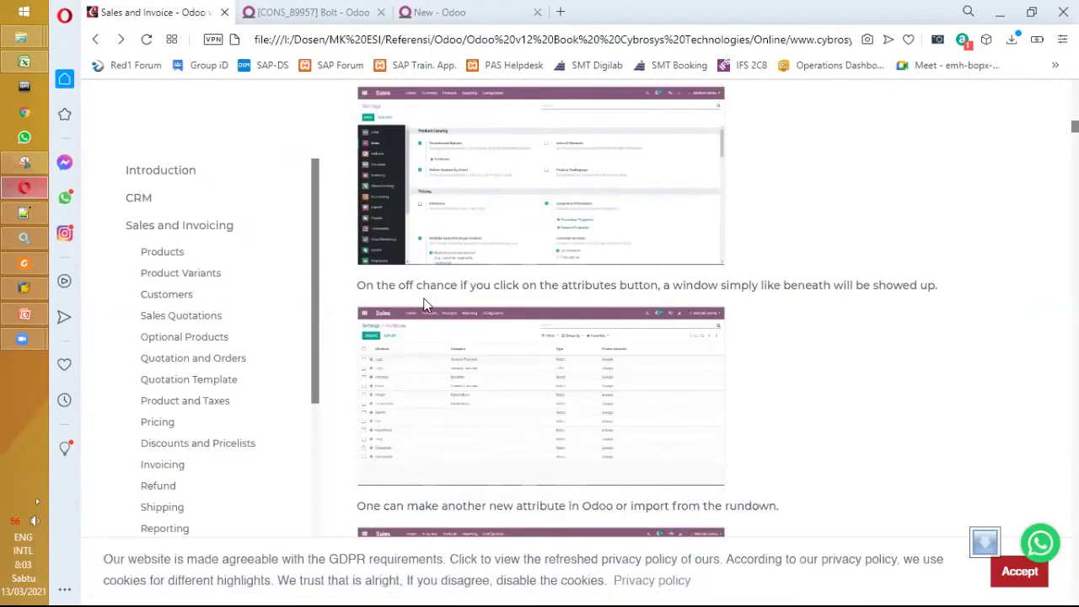
{"action": "scroll", "coordinate": [426, 305], "scroll_direction": "down", "scroll_amount": 2}
{"action": "scroll", "coordinate": [425, 306], "scroll_direction": "down", "scroll_amount": 2}
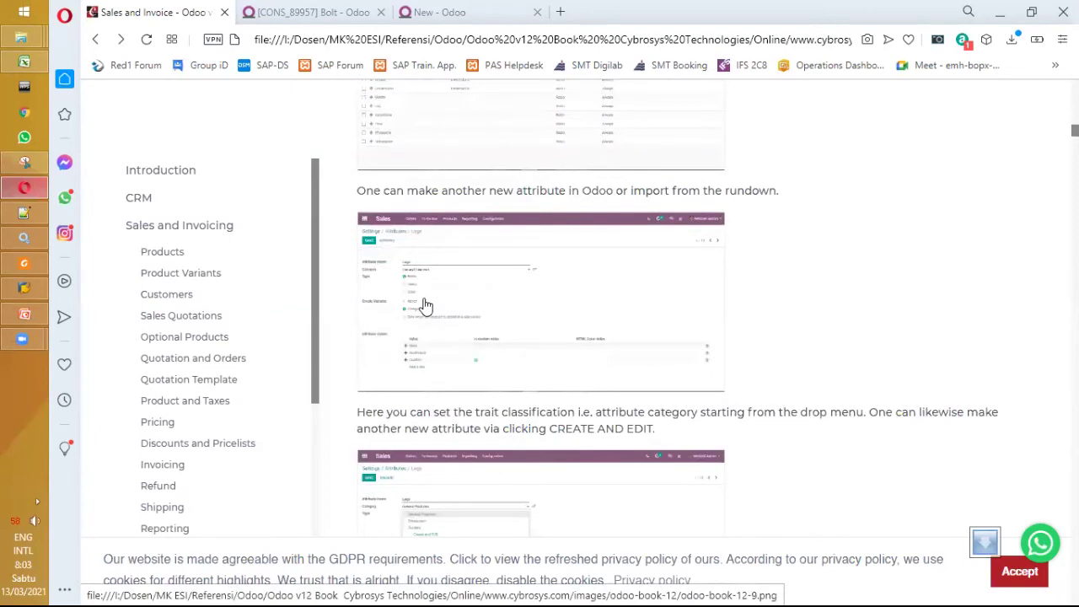
{"action": "scroll", "coordinate": [426, 305], "scroll_direction": "down", "scroll_amount": 3}
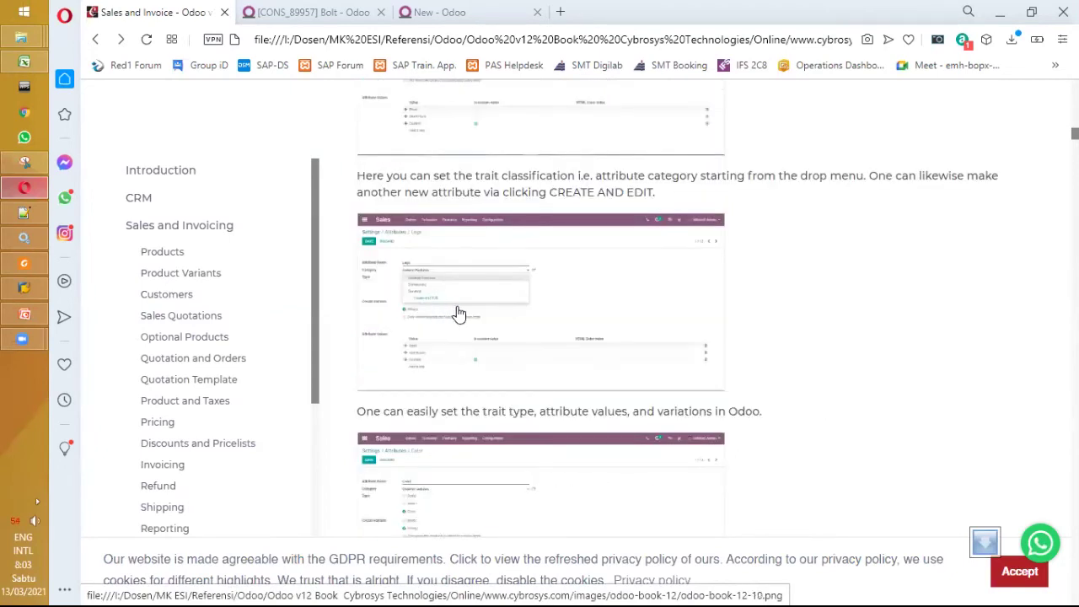
{"action": "scroll", "coordinate": [459, 313], "scroll_direction": "down", "scroll_amount": 4}
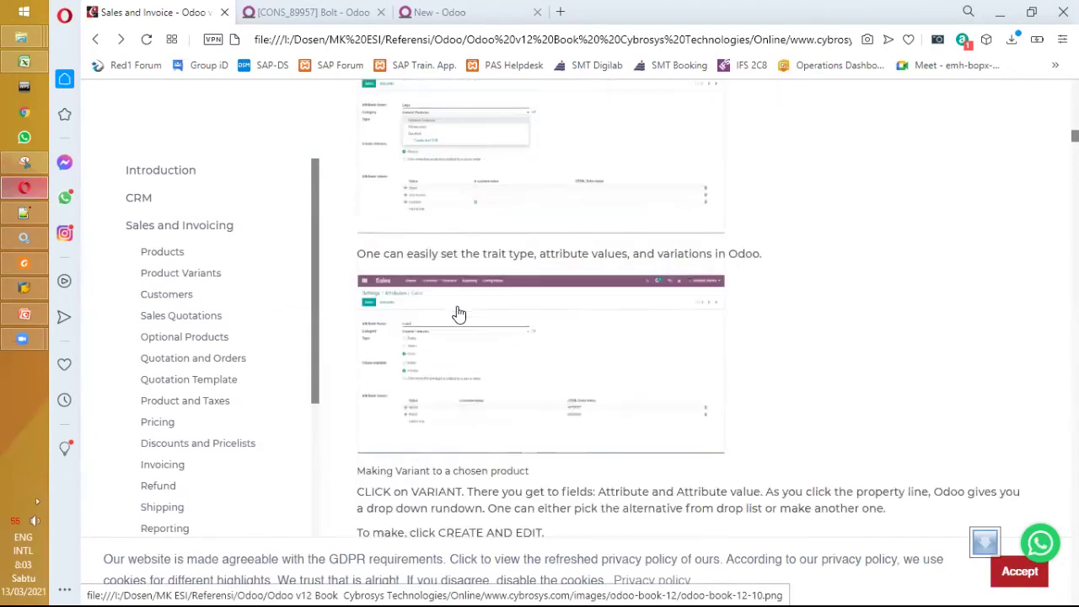
{"action": "scroll", "coordinate": [458, 312], "scroll_direction": "down", "scroll_amount": 2}
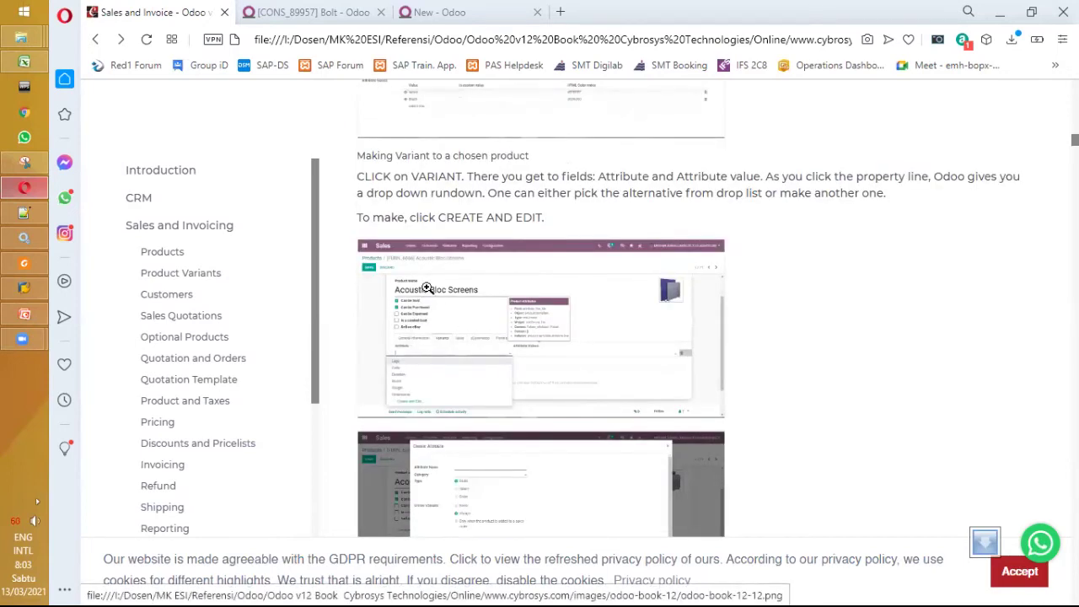
Enlarge the book's Acoustic Bloc Screens figures showing the attribute choices and the saved variant line, closing each one after viewing
{"action": "left_click", "coordinate": [427, 289]}
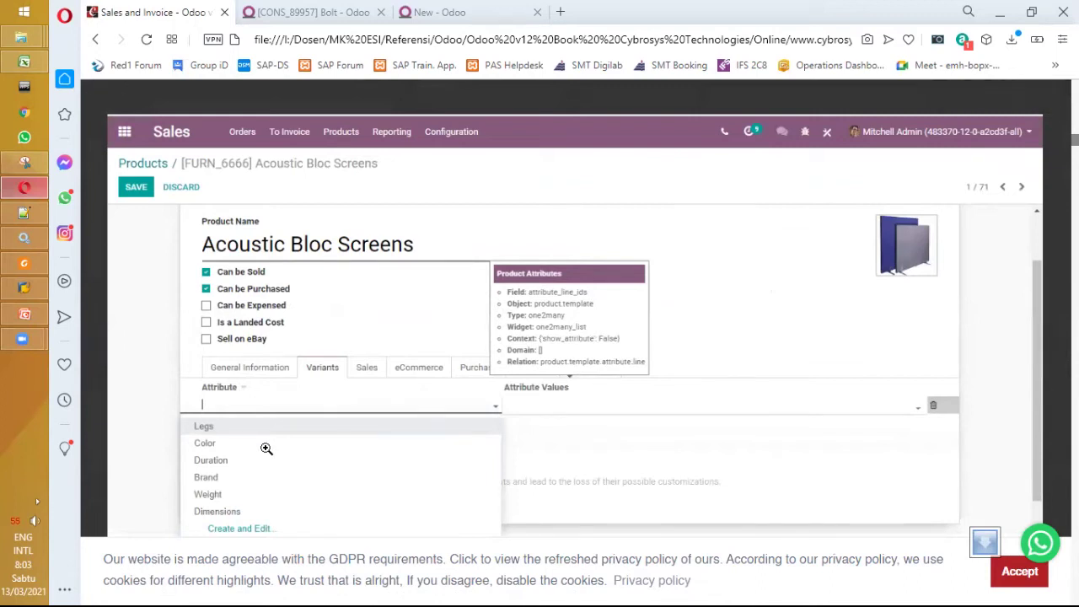
{"action": "left_click", "coordinate": [266, 448]}
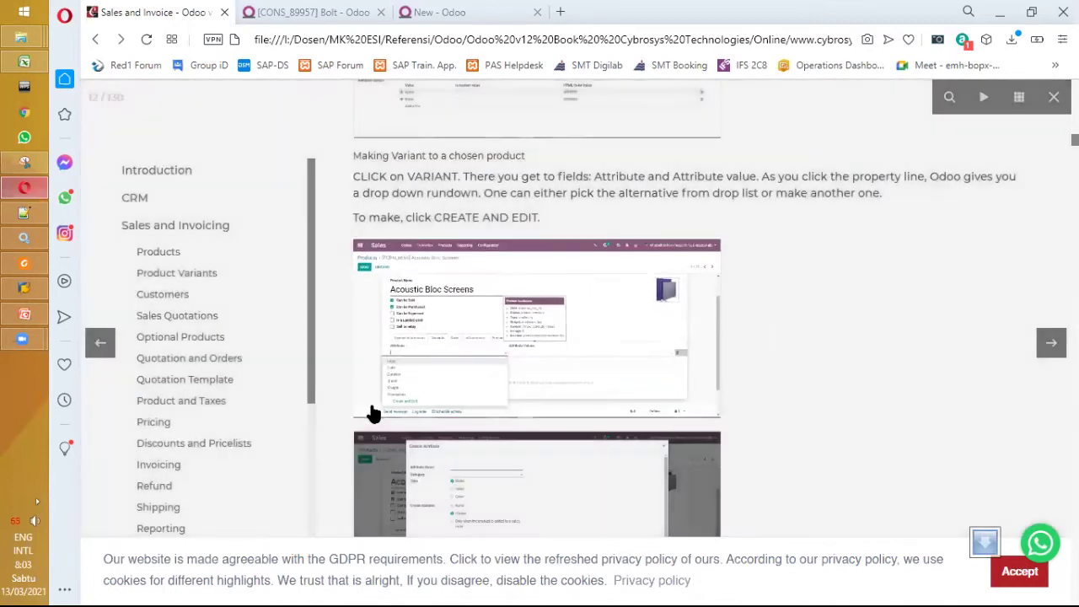
{"action": "scroll", "coordinate": [373, 414], "scroll_direction": "down", "scroll_amount": 3}
{"action": "scroll", "coordinate": [470, 361], "scroll_direction": "down", "scroll_amount": 2}
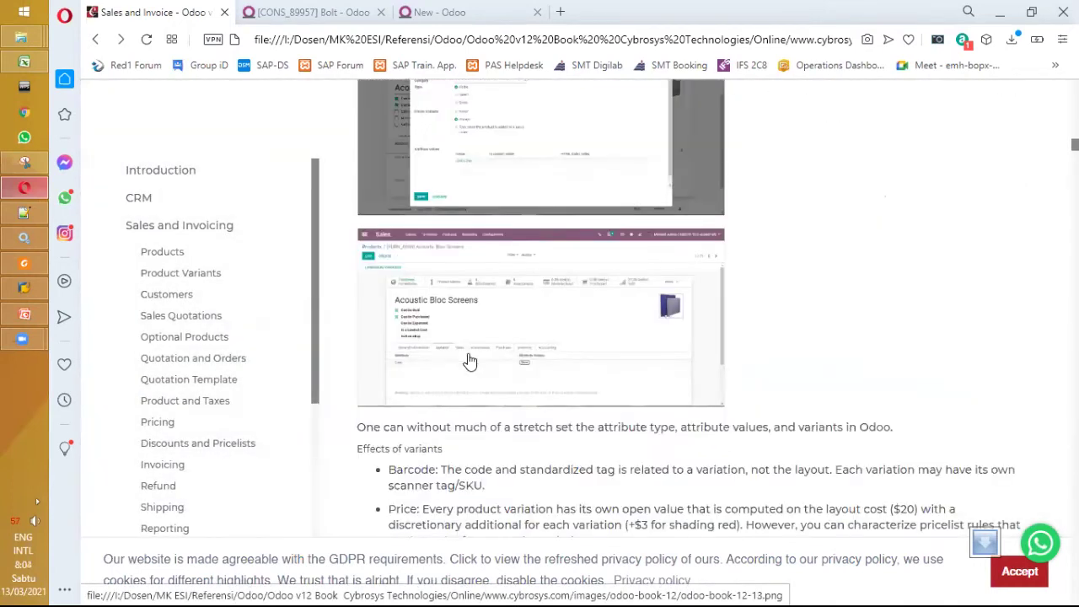
{"action": "left_click", "coordinate": [469, 360]}
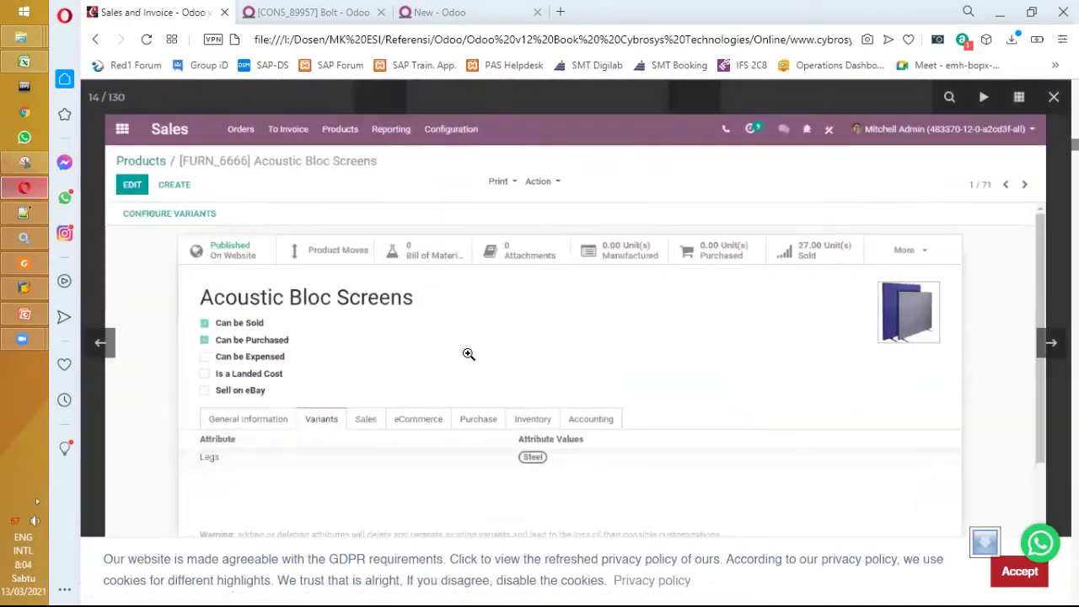
{"action": "left_click", "coordinate": [469, 354]}
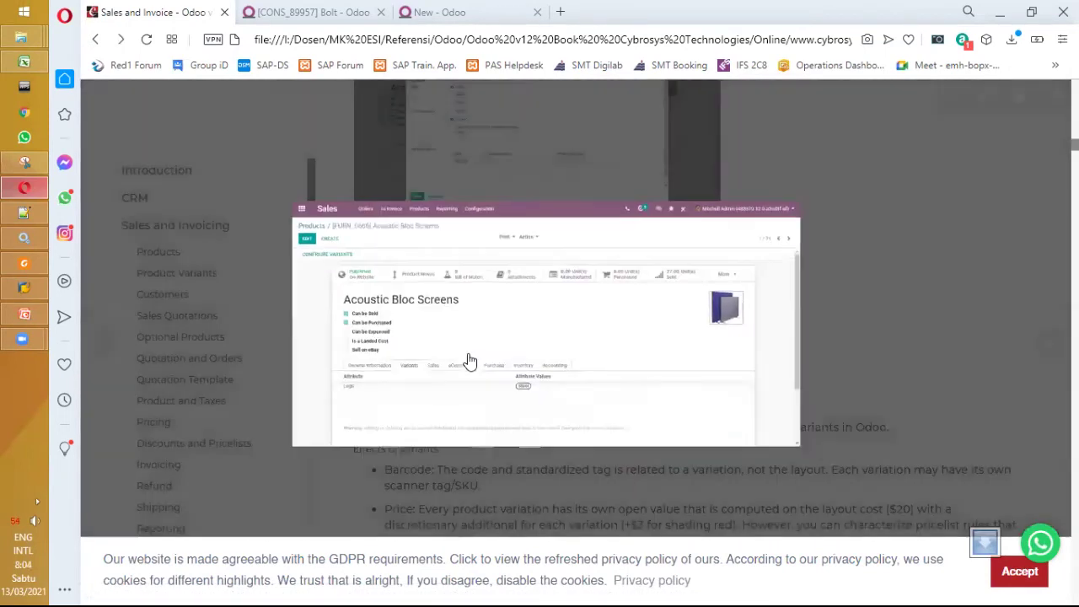
Read the book's effects of variants, highlighting "Utilizing variants has the accompanying effects" and the word "variations" in the Ecommerce point
{"action": "scroll", "coordinate": [469, 360], "scroll_direction": "down", "scroll_amount": 2}
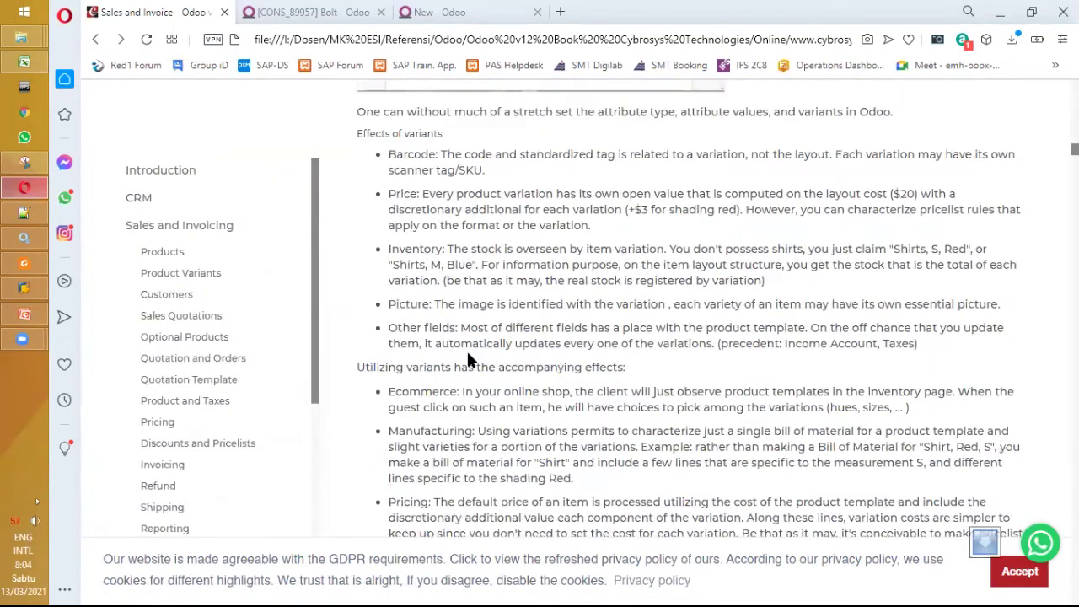
{"action": "scroll", "coordinate": [470, 361], "scroll_direction": "down", "scroll_amount": 3}
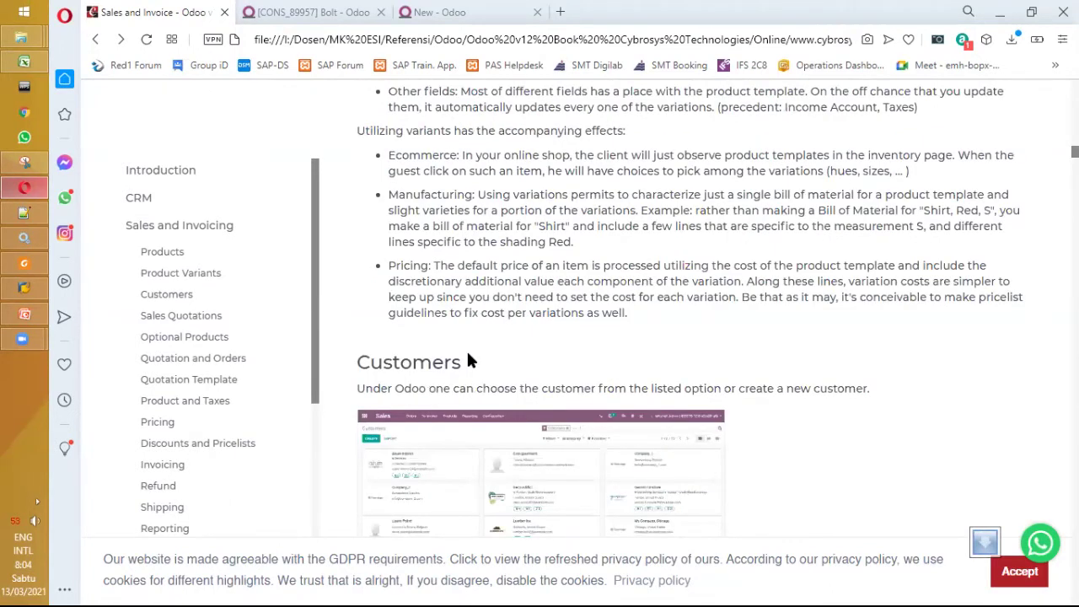
{"action": "scroll", "coordinate": [469, 361], "scroll_direction": "up", "scroll_amount": 1}
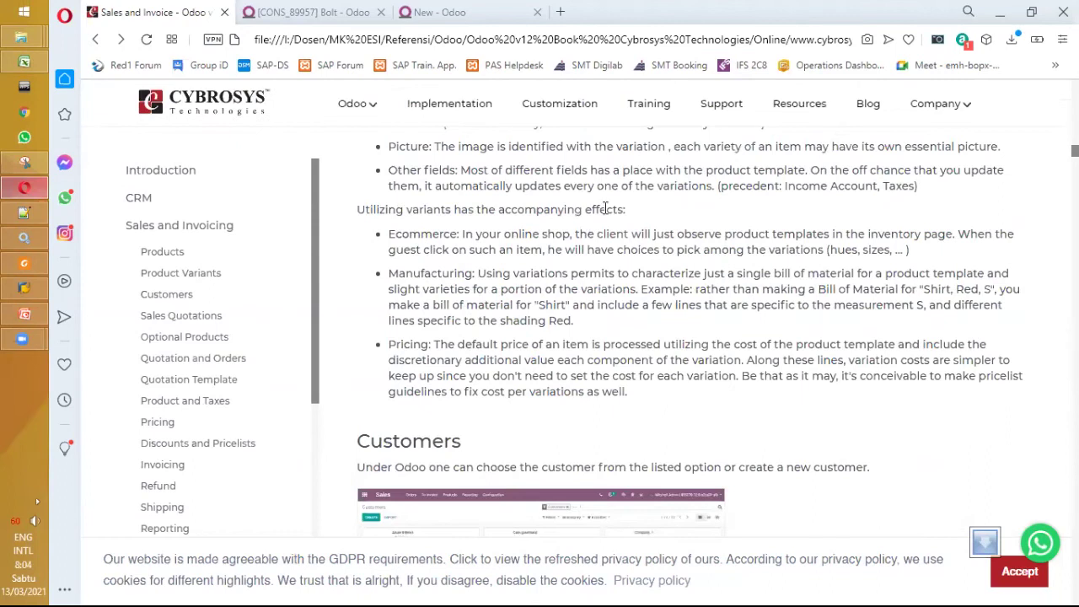
{"action": "left_click_drag", "start_coordinate": [622, 208], "coordinate": [362, 216]}
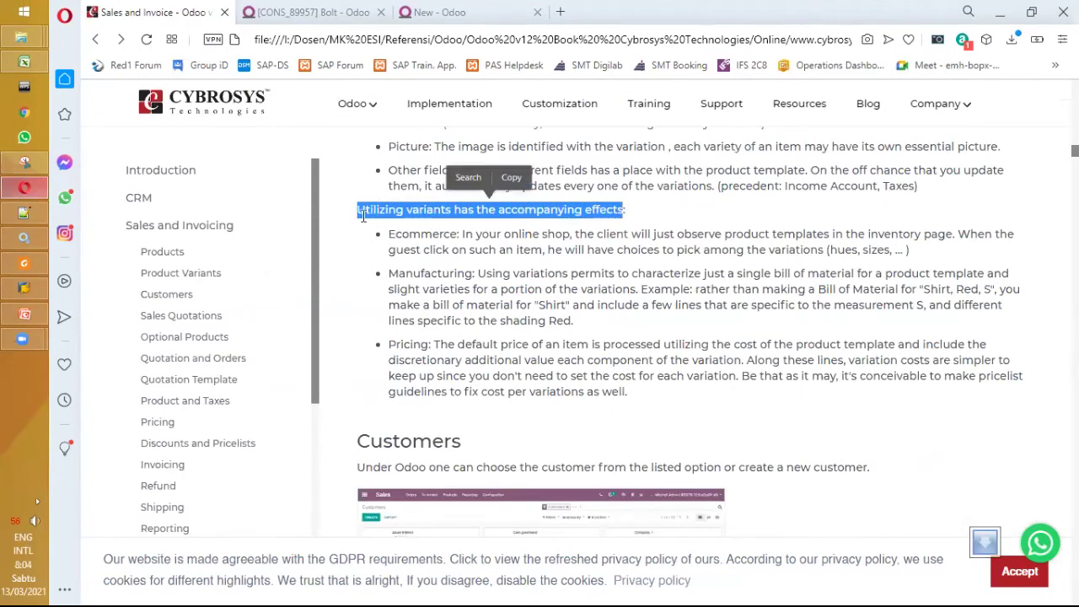
{"action": "left_click", "coordinate": [410, 257]}
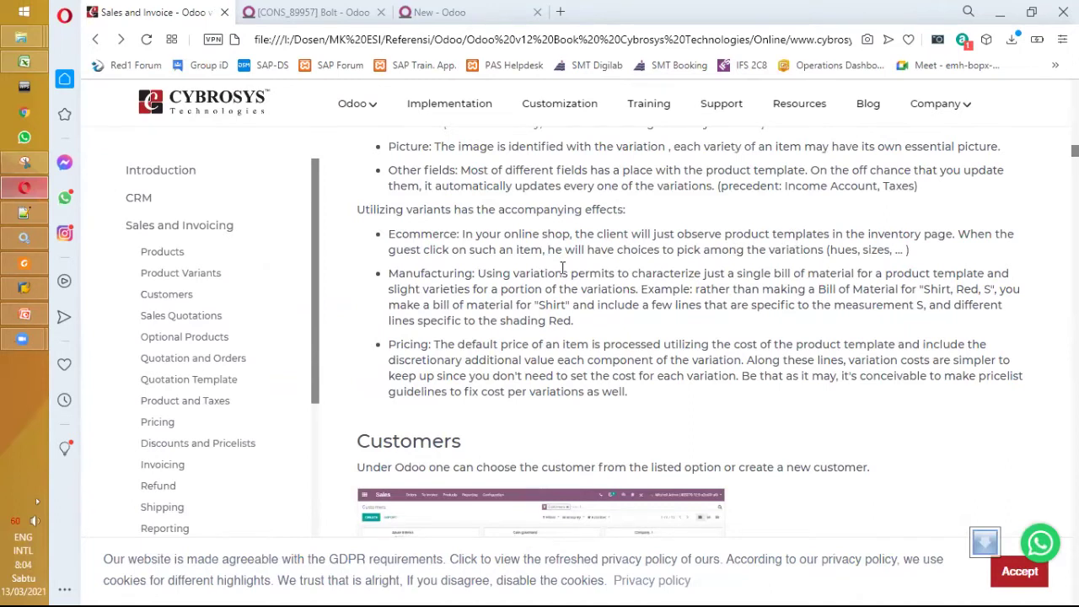
{"action": "double_click", "coordinate": [806, 250]}
Reread the barcode, price and inventory effects, then study the Manufacturing and Pricing points, highlighting the "Manufacturing:" label
{"action": "scroll", "coordinate": [595, 274], "scroll_direction": "up", "scroll_amount": 2}
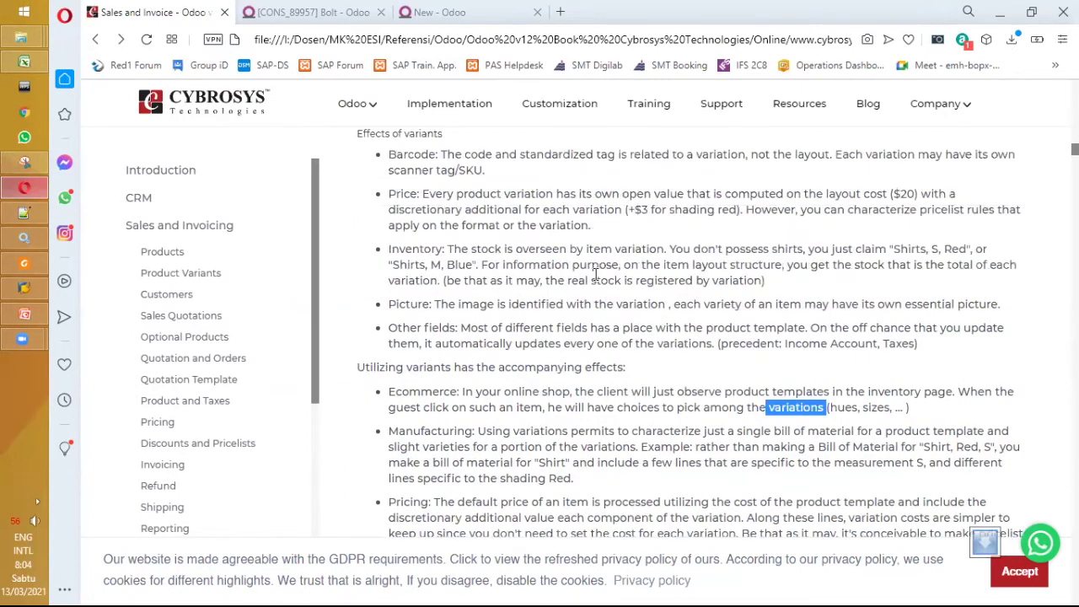
{"action": "scroll", "coordinate": [595, 273], "scroll_direction": "up", "scroll_amount": 3}
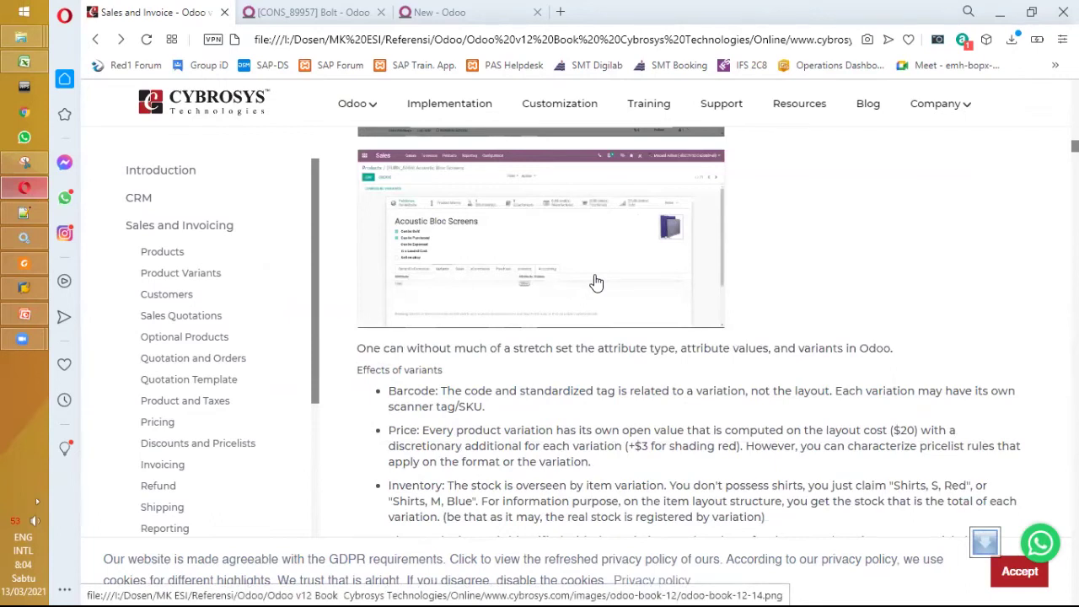
{"action": "scroll", "coordinate": [595, 282], "scroll_direction": "down", "scroll_amount": 5}
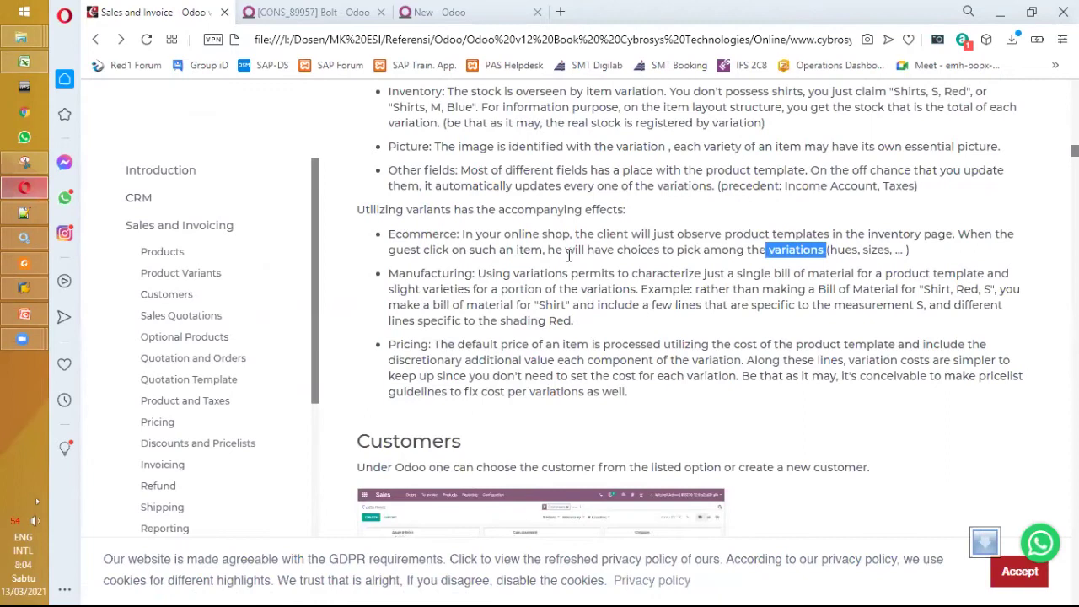
{"action": "scroll", "coordinate": [570, 254], "scroll_direction": "down", "scroll_amount": 2}
{"action": "scroll", "coordinate": [462, 202], "scroll_direction": "up", "scroll_amount": 1}
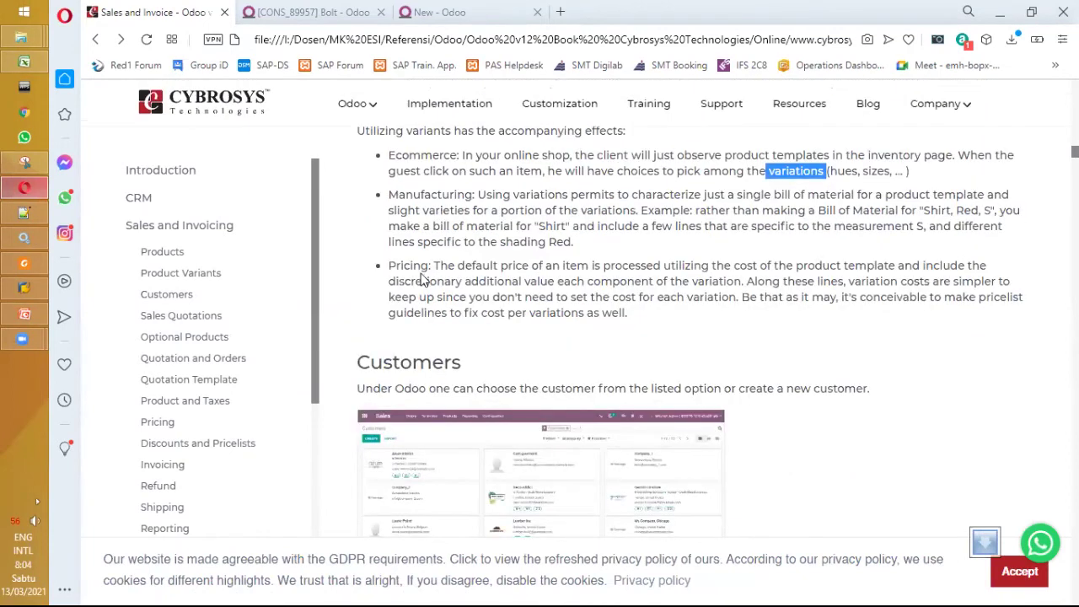
{"action": "left_click_drag", "start_coordinate": [390, 194], "coordinate": [480, 195]}
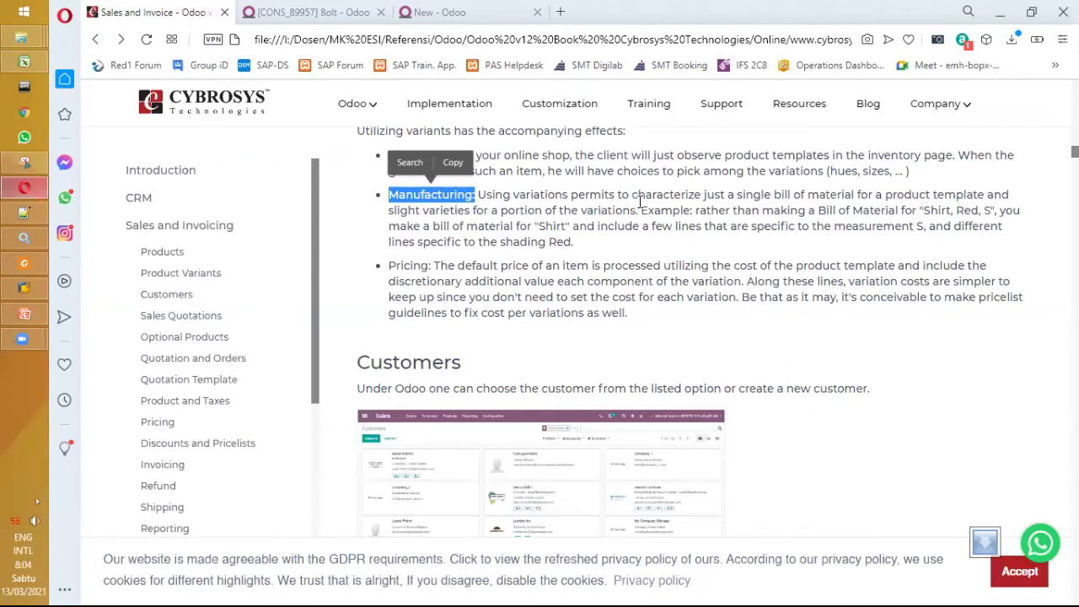
{"action": "left_click", "coordinate": [459, 280]}
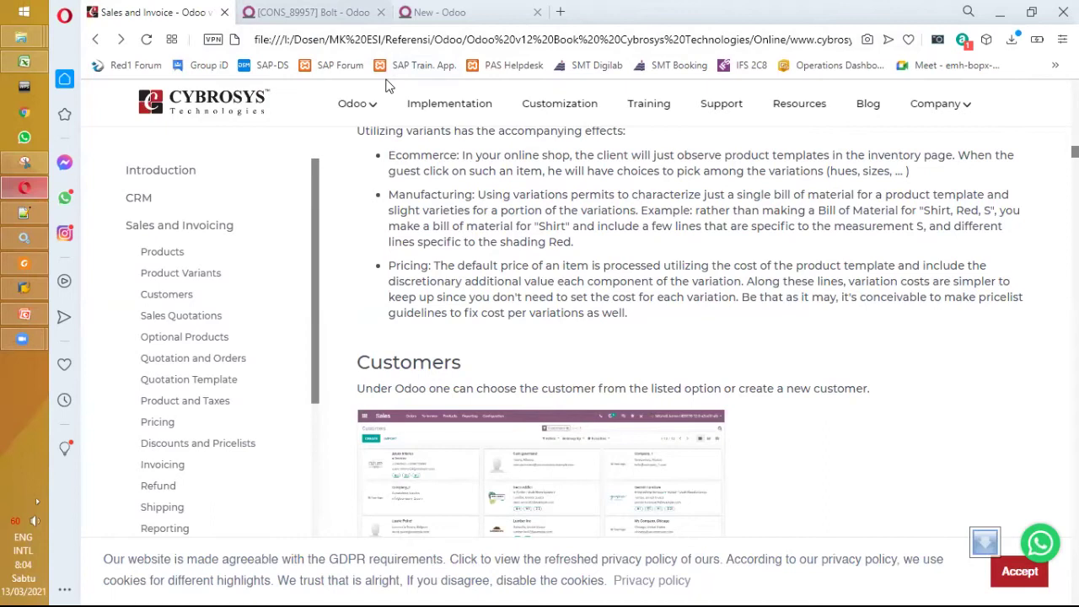
Switch to the Odoo Inventory product page, go to the product list and open the Customizable Desk (CONFIG) record
{"action": "key", "text": "ctrl+Tab"}
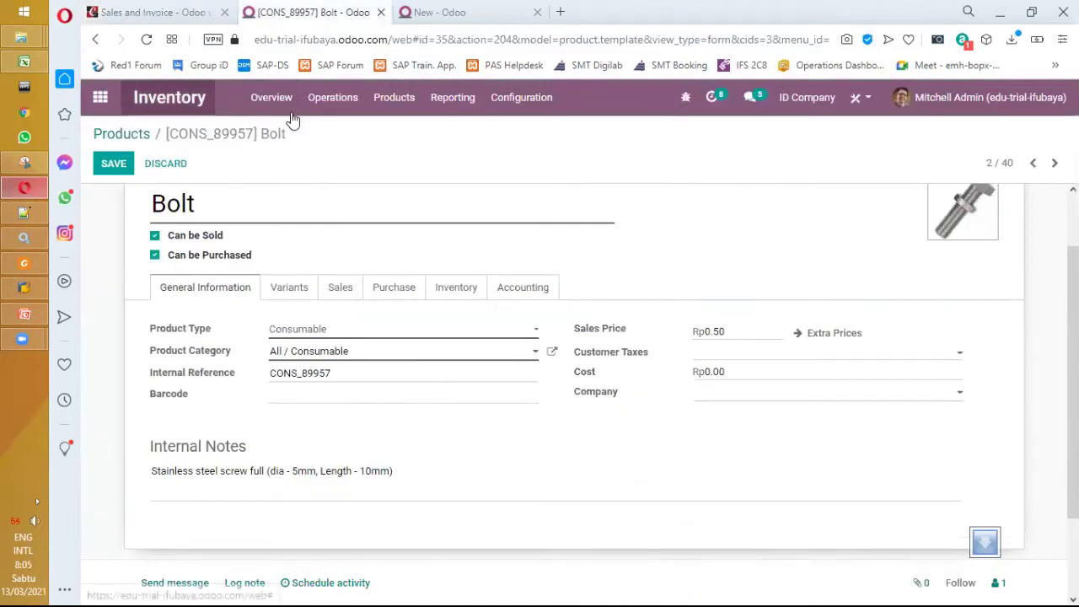
{"action": "left_click", "coordinate": [381, 99]}
{"action": "left_click", "coordinate": [393, 126]}
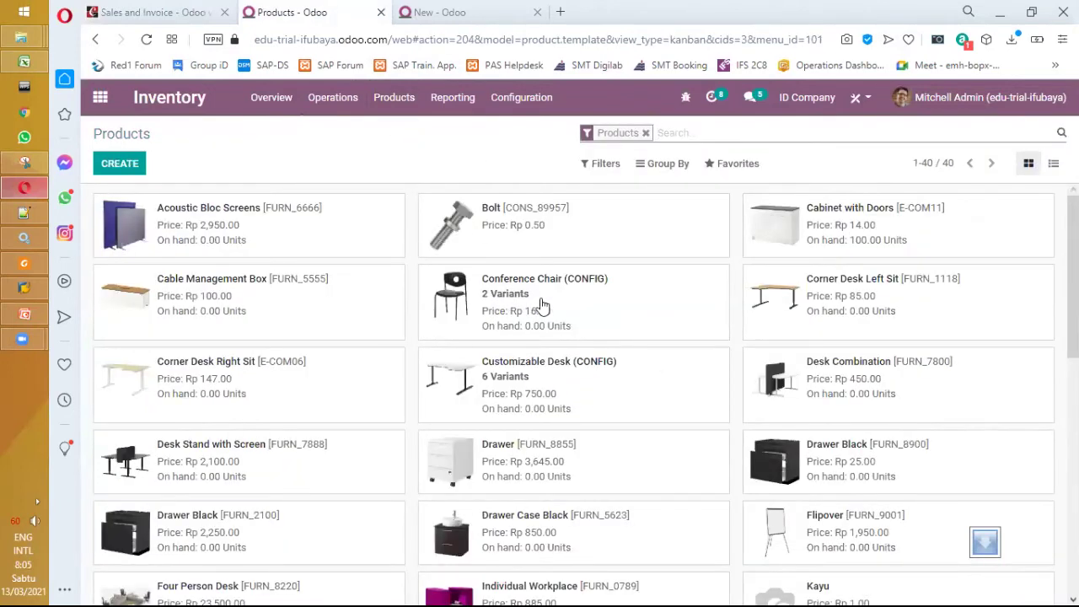
{"action": "scroll", "coordinate": [542, 305], "scroll_direction": "down", "scroll_amount": 1}
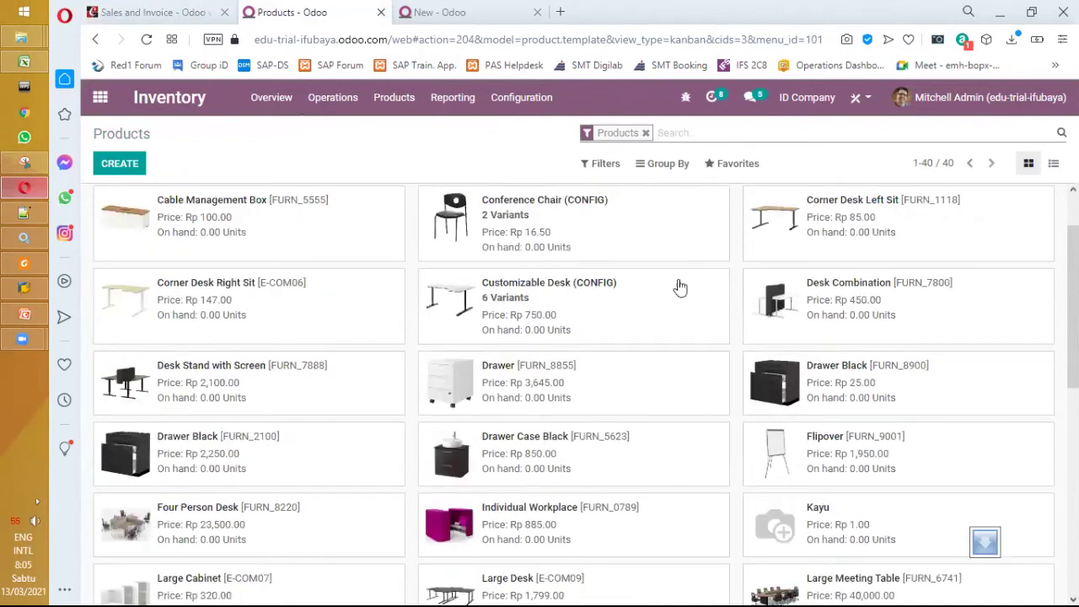
{"action": "left_click", "coordinate": [502, 311]}
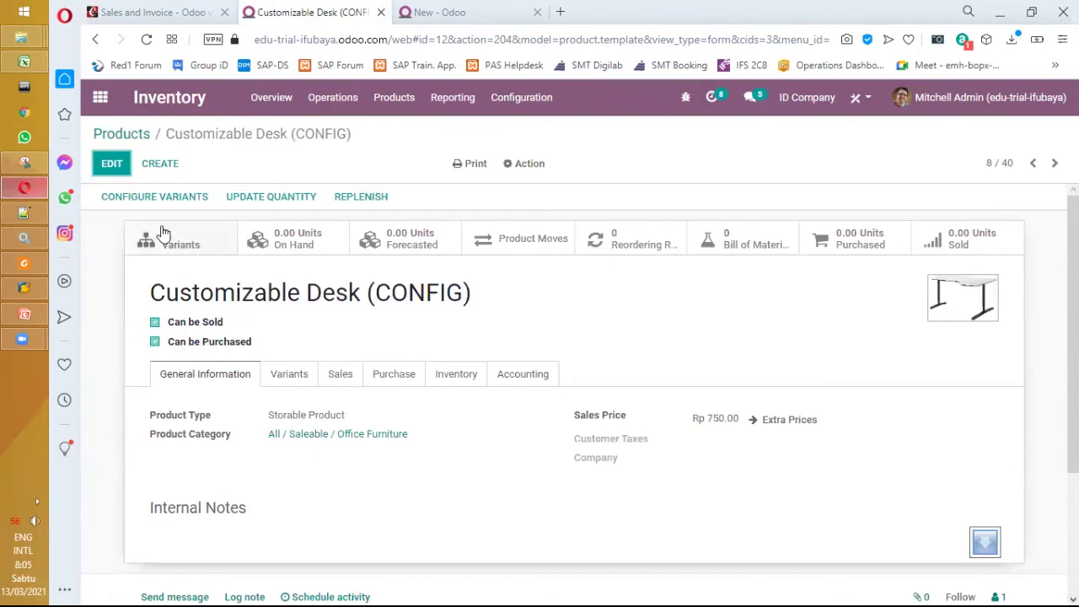
Review the desk's Legs and Color attributes, inspect its configured variant values and extra prices, and return to the product record
{"action": "left_click", "coordinate": [291, 380]}
{"action": "scroll", "coordinate": [484, 328], "scroll_direction": "down", "scroll_amount": 1}
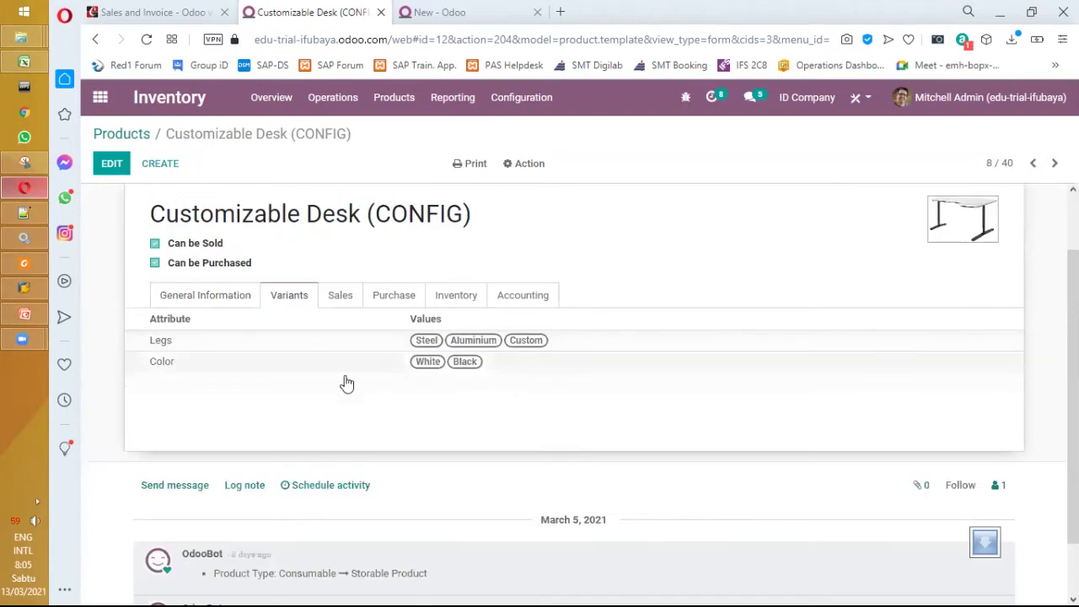
{"action": "mouse_move", "coordinate": [337, 340]}
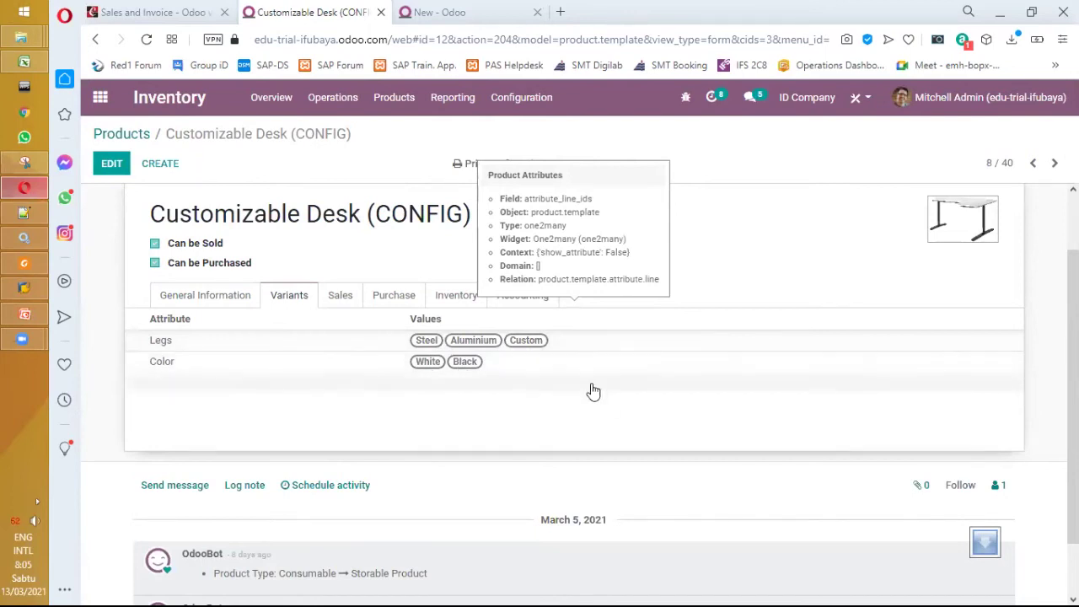
{"action": "scroll", "coordinate": [607, 401], "scroll_direction": "down", "scroll_amount": 1}
{"action": "scroll", "coordinate": [606, 400], "scroll_direction": "up", "scroll_amount": 2}
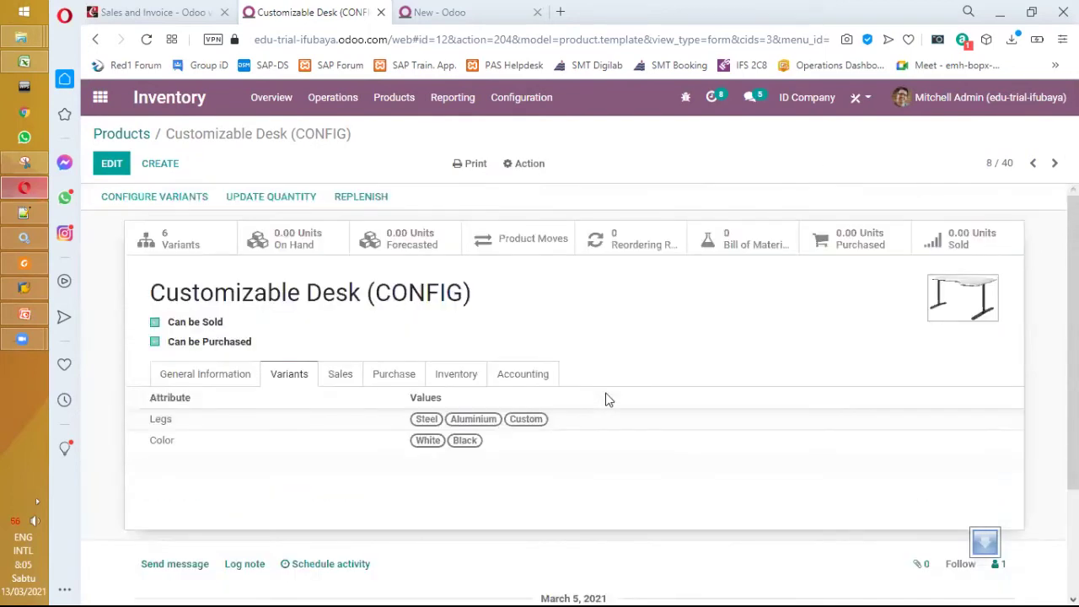
{"action": "left_click", "coordinate": [145, 212]}
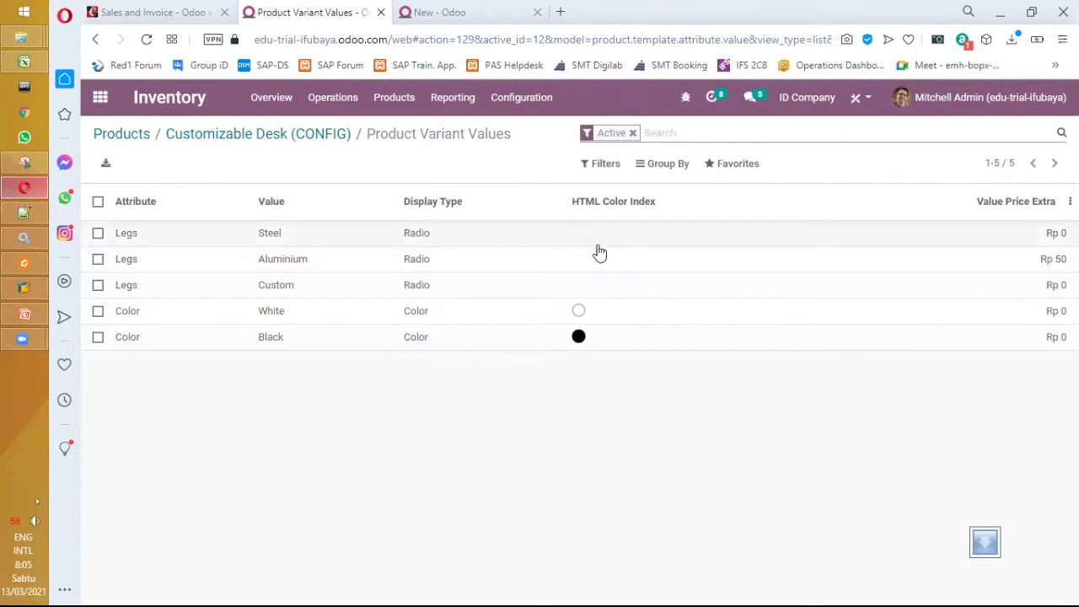
{"action": "left_click", "coordinate": [202, 145]}
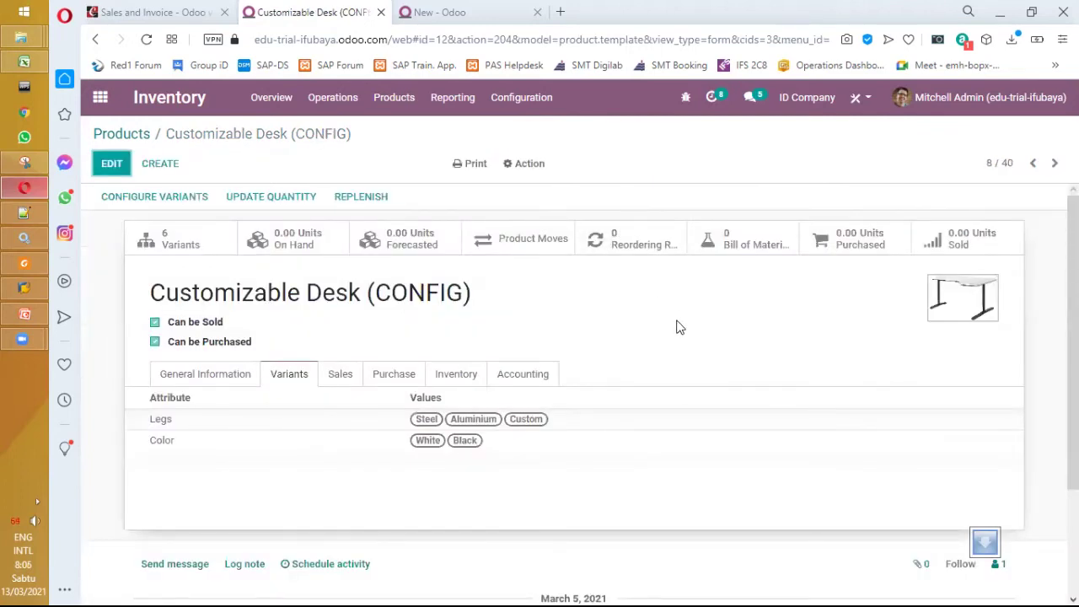
Look over the Customizable Desk record and open the list of its product variants
{"action": "scroll", "coordinate": [680, 327], "scroll_direction": "down", "scroll_amount": 1}
{"action": "scroll", "coordinate": [679, 327], "scroll_direction": "down", "scroll_amount": 1}
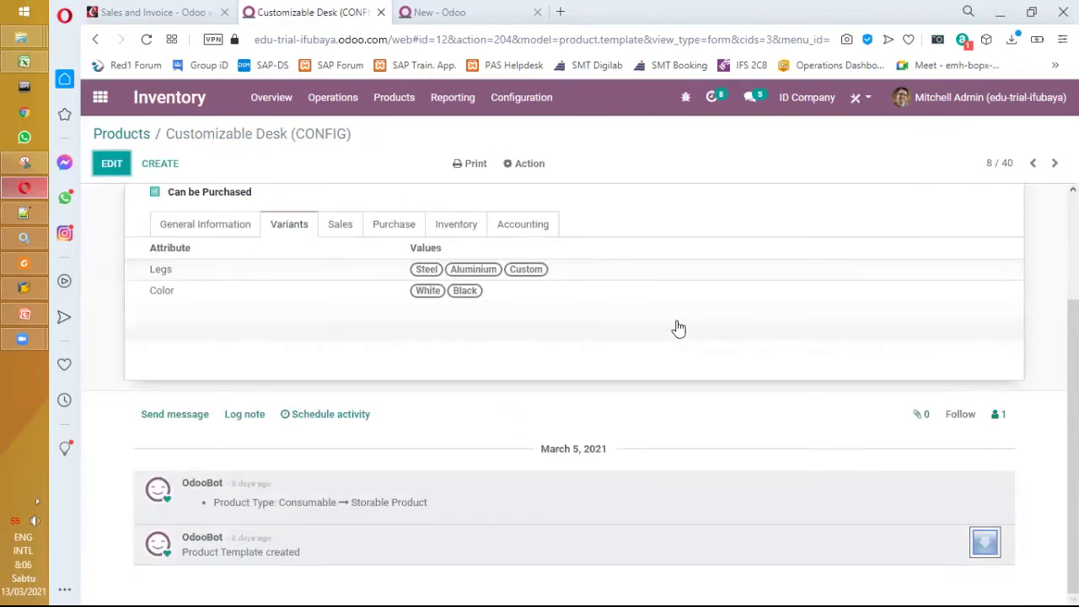
{"action": "scroll", "coordinate": [680, 327], "scroll_direction": "up", "scroll_amount": 2}
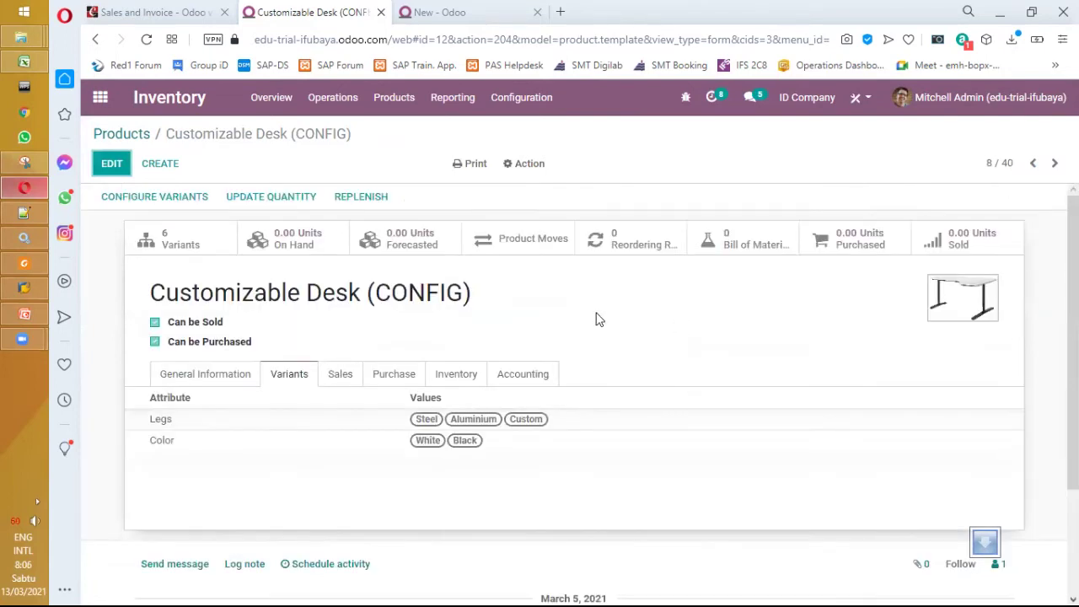
{"action": "left_click", "coordinate": [170, 246]}
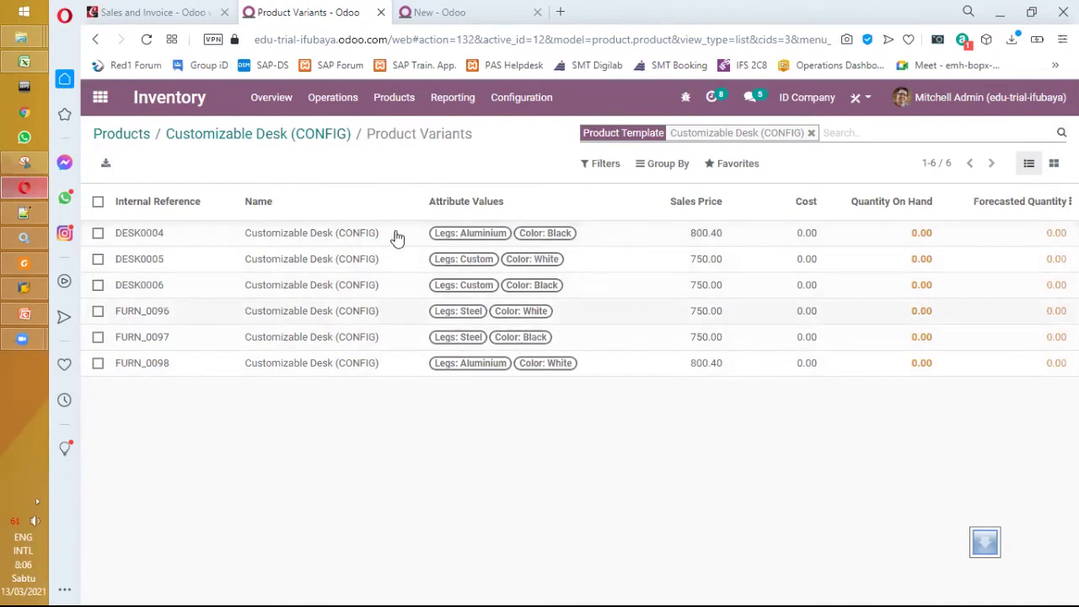
Open the Steel, White desk variant FURN_0096 and copy its reference from the record title
{"action": "left_click", "coordinate": [160, 314]}
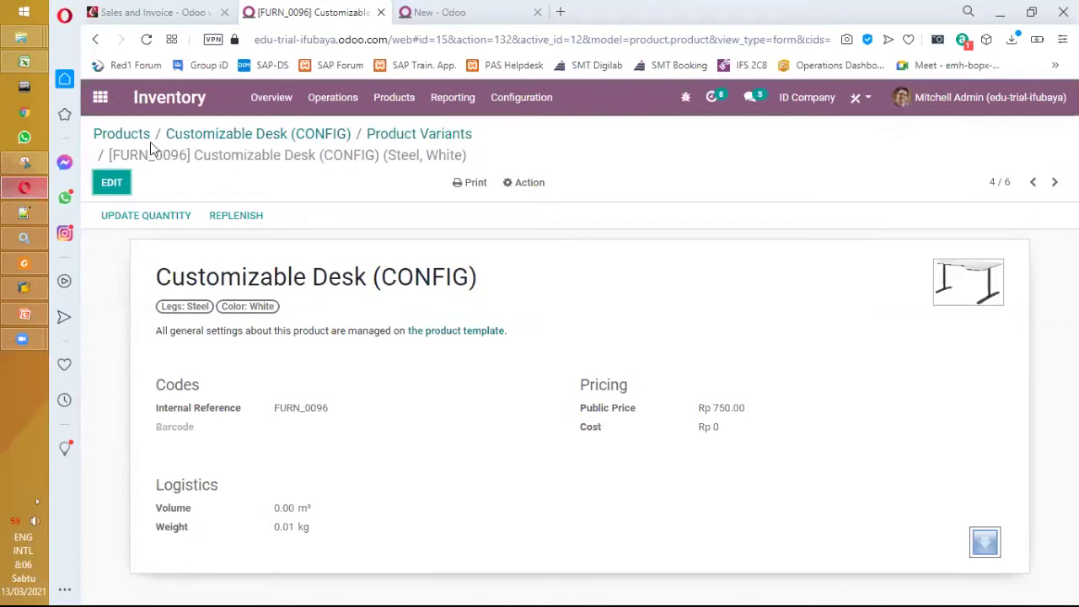
{"action": "left_click_drag", "start_coordinate": [190, 157], "coordinate": [106, 160]}
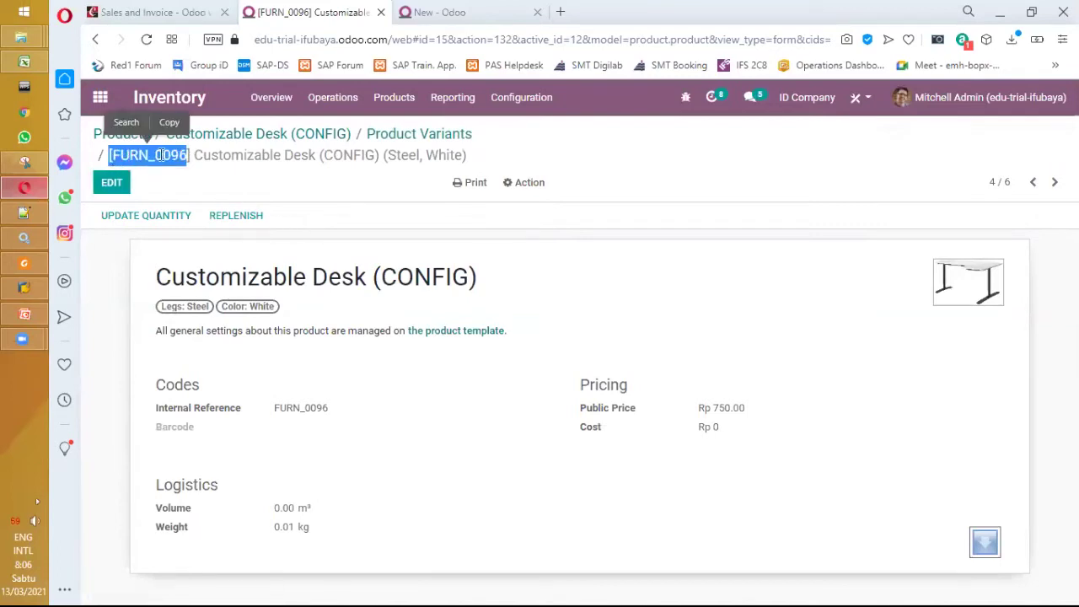
{"action": "key", "text": "ctrl+c"}
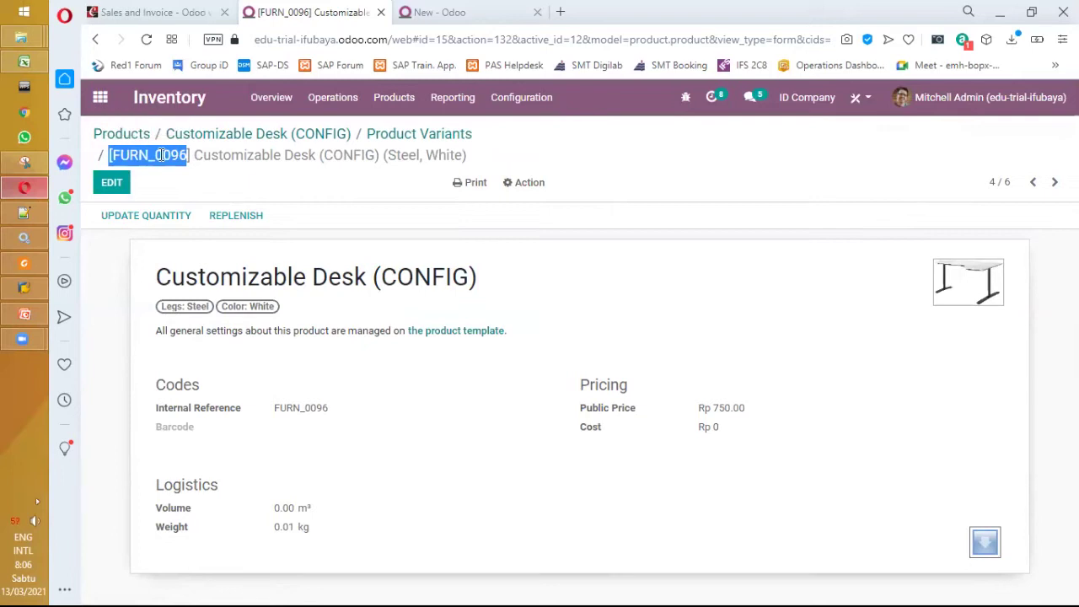
Return to the product list and look for "[FURN_0096" with the browser's find-in-page function
{"action": "left_click", "coordinate": [120, 135]}
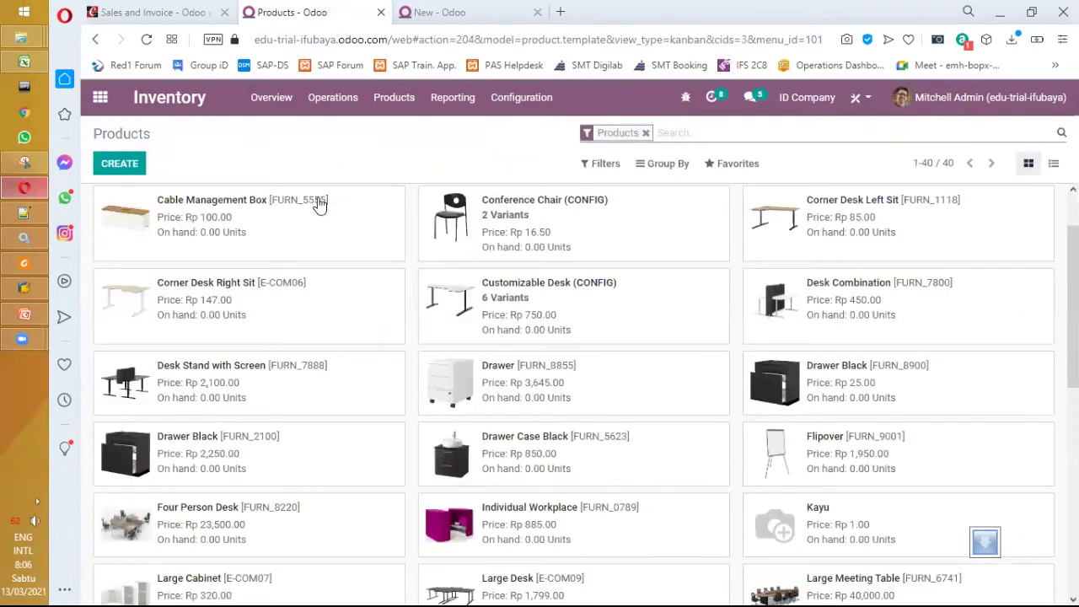
{"action": "key", "text": "ctrl+f"}
{"action": "key", "text": "ctrl+v"}
{"action": "key", "text": "BackSpace"}
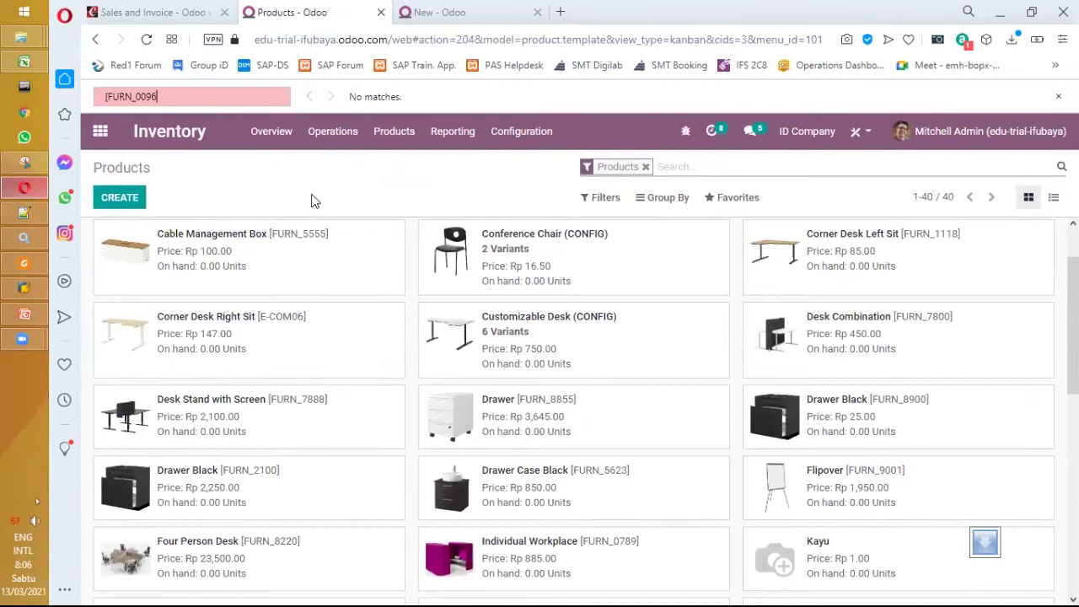
{"action": "key", "text": "Escape"}
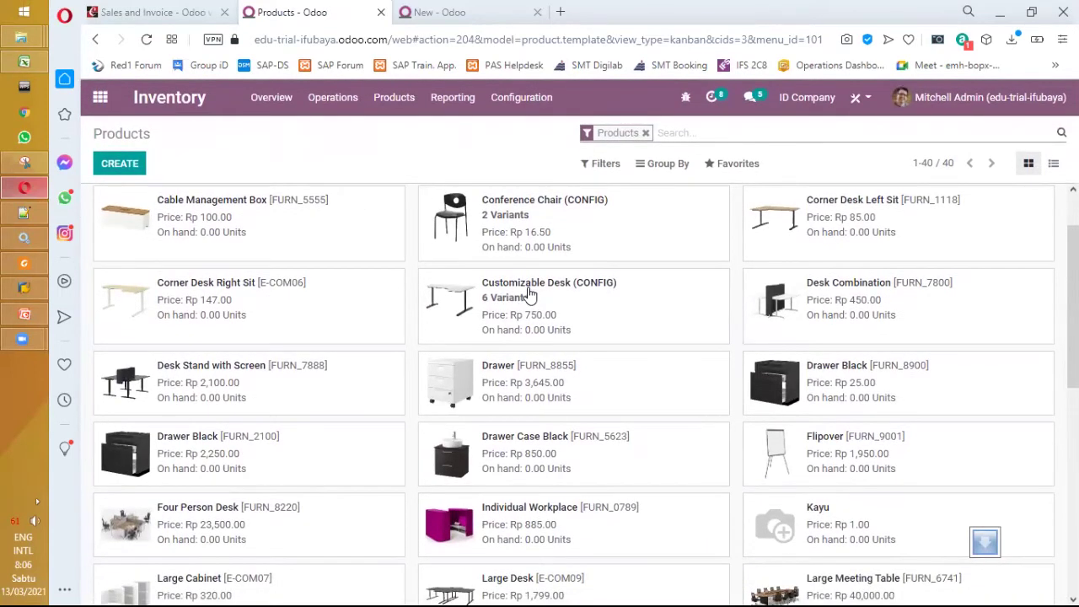
Search the product records for "[FURN_0096" and clear that search filter
{"action": "scroll", "coordinate": [528, 294], "scroll_direction": "down", "scroll_amount": 1}
{"action": "scroll", "coordinate": [528, 294], "scroll_direction": "up", "scroll_amount": 1}
{"action": "left_click", "coordinate": [681, 133]}
{"action": "key", "text": "ctrl+v"}
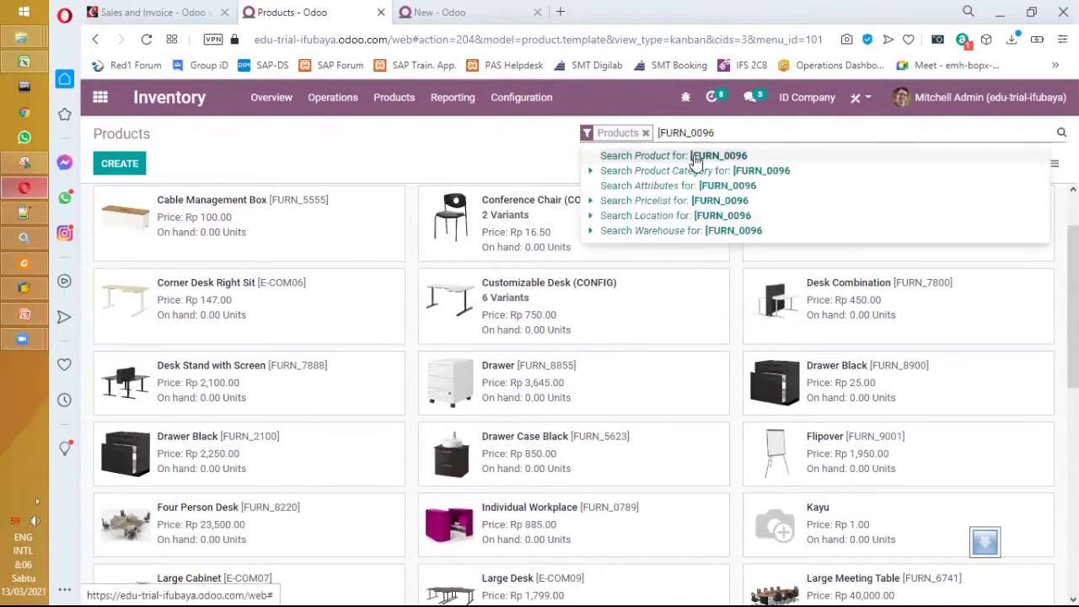
{"action": "left_click", "coordinate": [694, 158]}
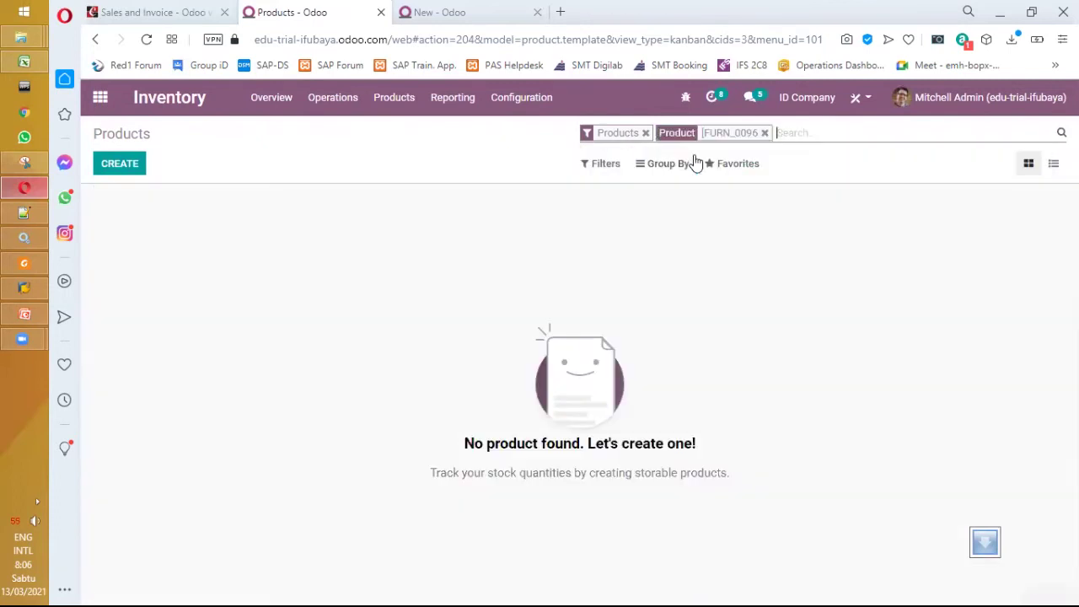
{"action": "left_click", "coordinate": [765, 133]}
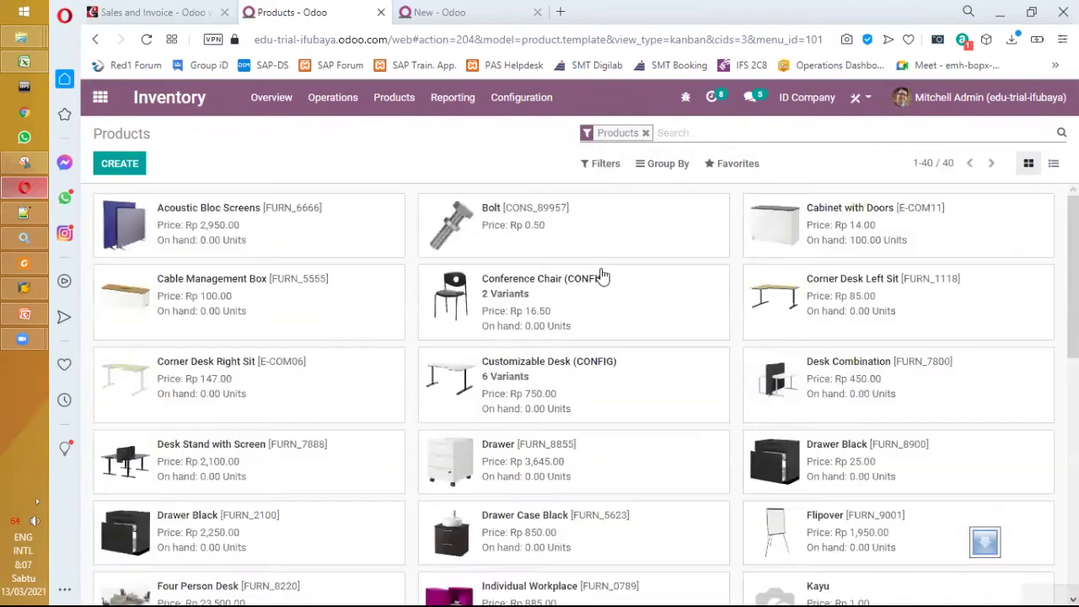
Look through the product list and reopen the Customizable Desk (CONFIG) record's list of variants
{"action": "scroll", "coordinate": [602, 275], "scroll_direction": "down", "scroll_amount": 3}
{"action": "scroll", "coordinate": [602, 274], "scroll_direction": "down", "scroll_amount": 5}
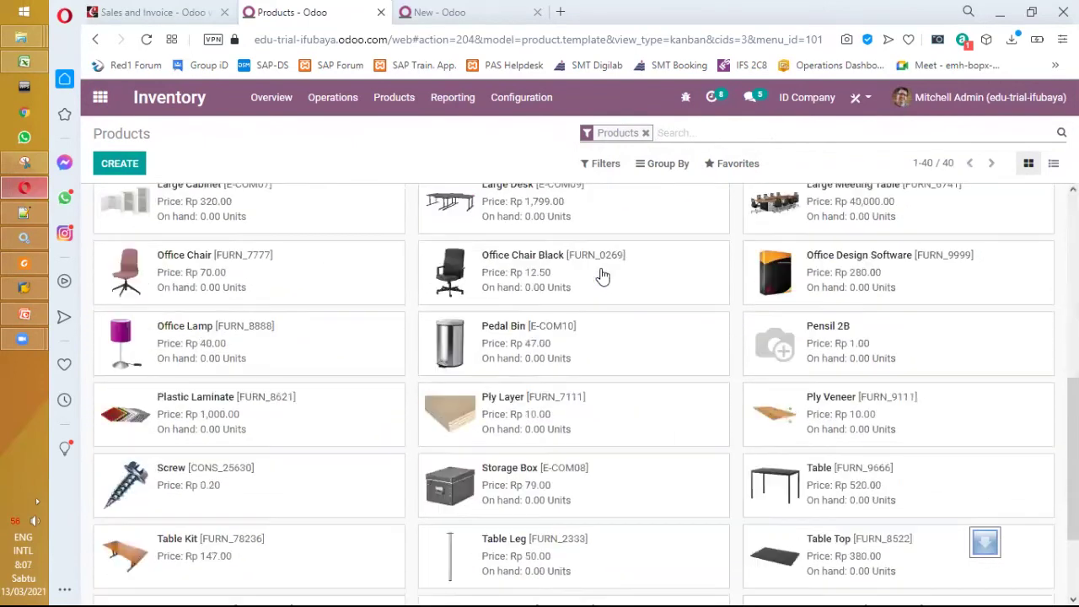
{"action": "scroll", "coordinate": [602, 275], "scroll_direction": "up", "scroll_amount": 10}
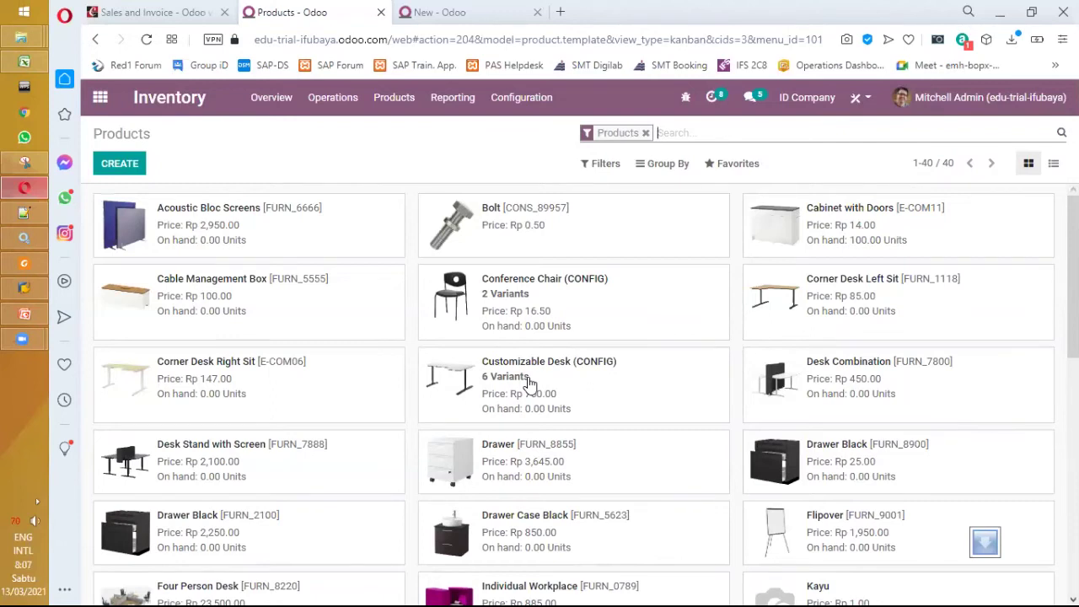
{"action": "left_click", "coordinate": [529, 384]}
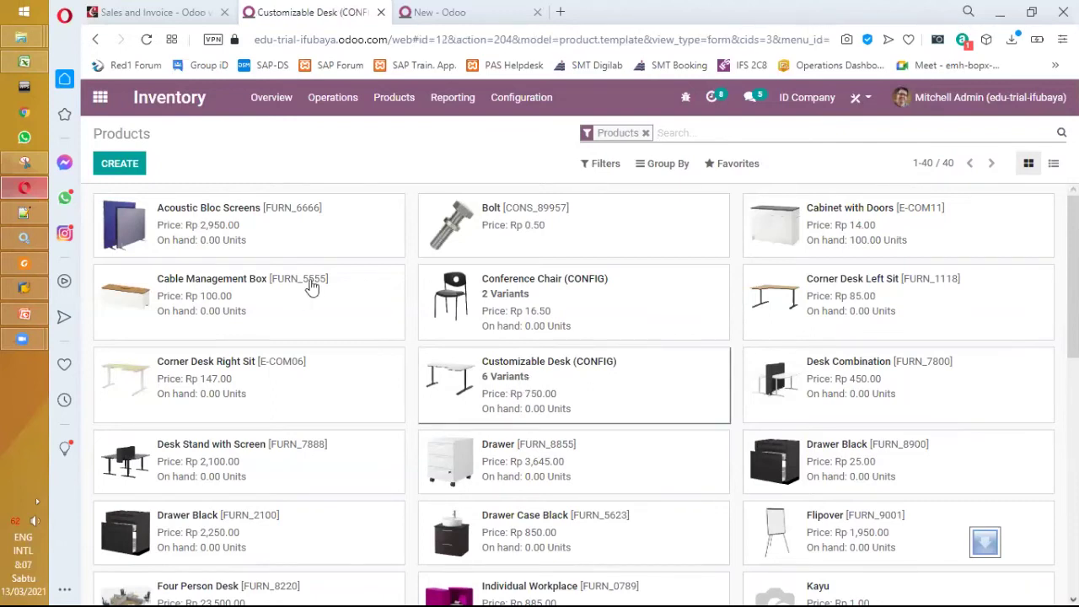
{"action": "left_click", "coordinate": [190, 245]}
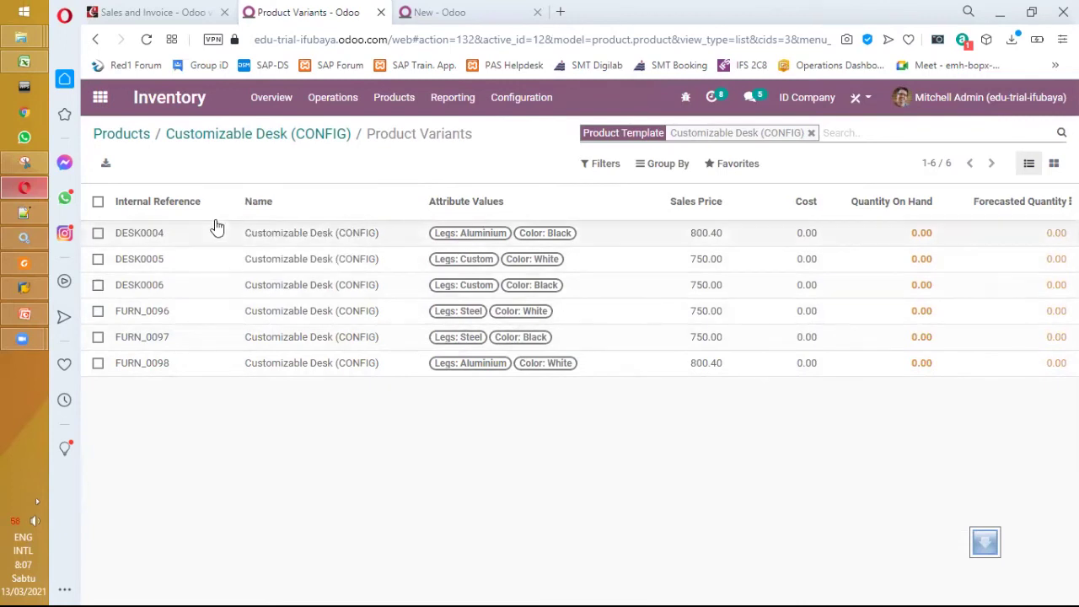
Return to the product list, search for "custom", clear the filter and look through the full list
{"action": "left_click", "coordinate": [130, 137]}
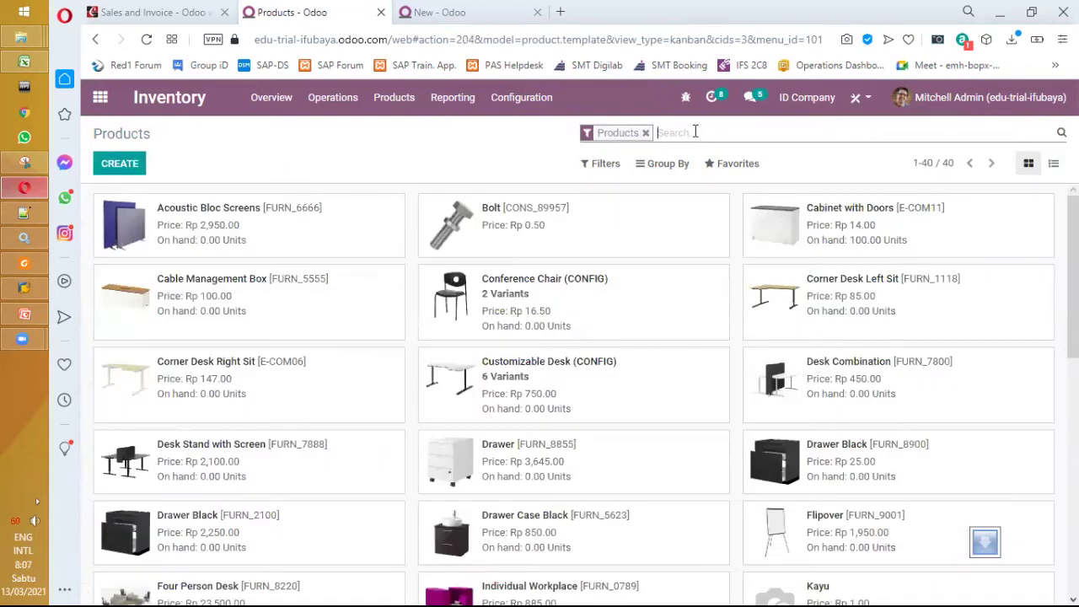
{"action": "type", "text": "custom"}
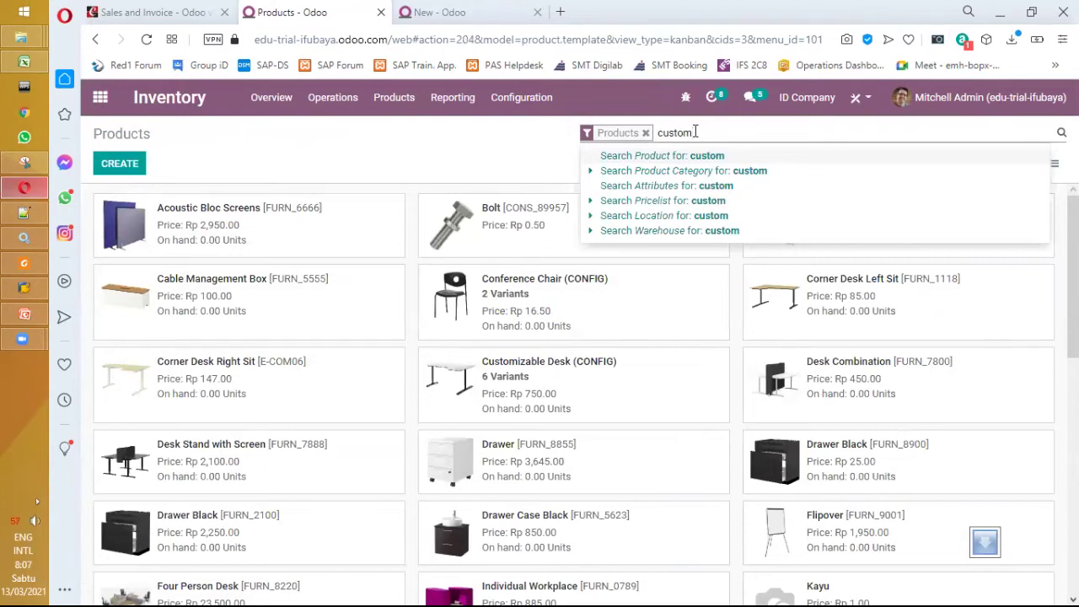
{"action": "key", "text": "Return"}
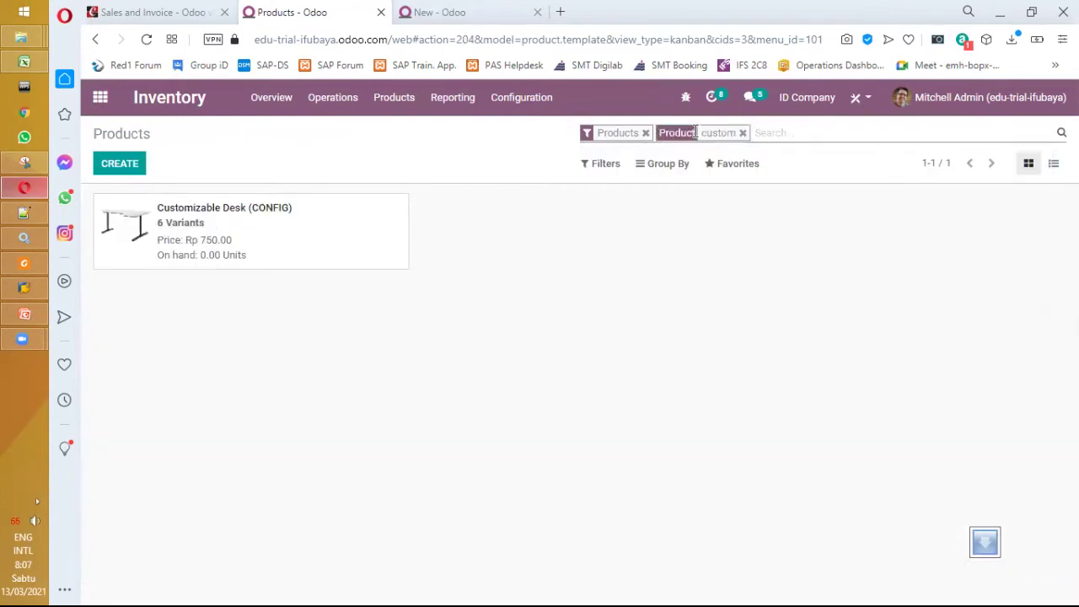
{"action": "left_click", "coordinate": [745, 134]}
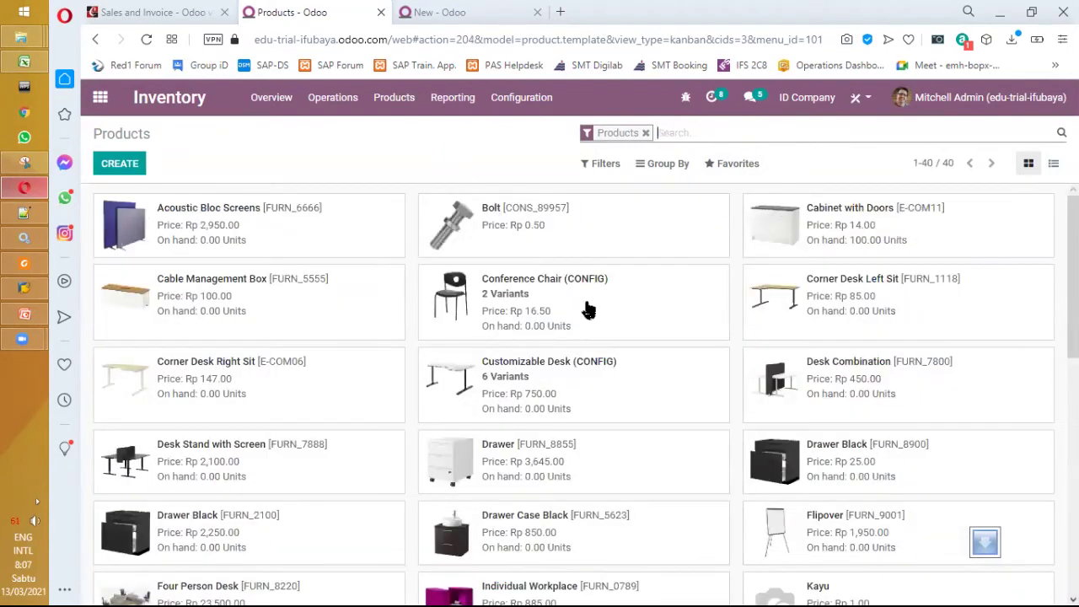
{"action": "scroll", "coordinate": [589, 310], "scroll_direction": "down", "scroll_amount": 3}
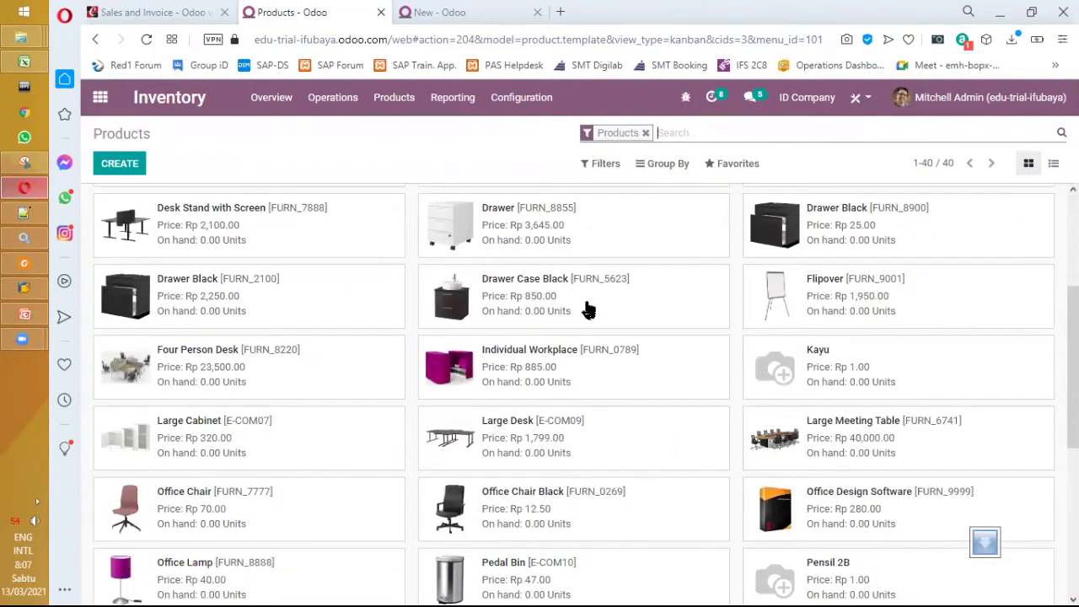
{"action": "scroll", "coordinate": [588, 310], "scroll_direction": "down", "scroll_amount": 5}
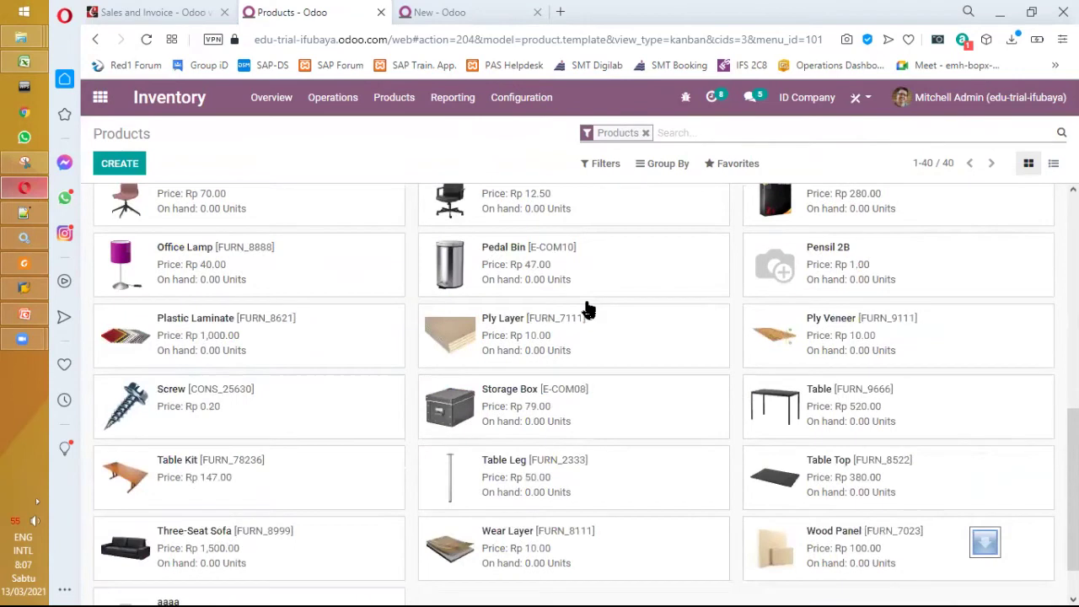
Switch to the Odoo v12 book, find the Customers section and view its customer list screenshot enlarged
{"action": "left_click", "coordinate": [177, 14]}
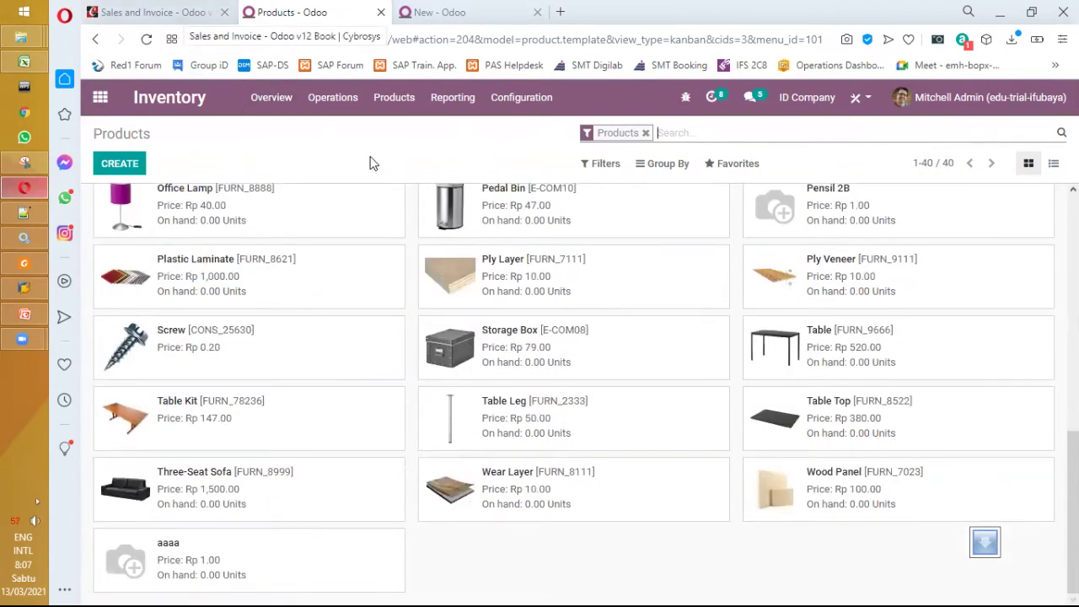
{"action": "scroll", "coordinate": [476, 278], "scroll_direction": "down", "scroll_amount": 2}
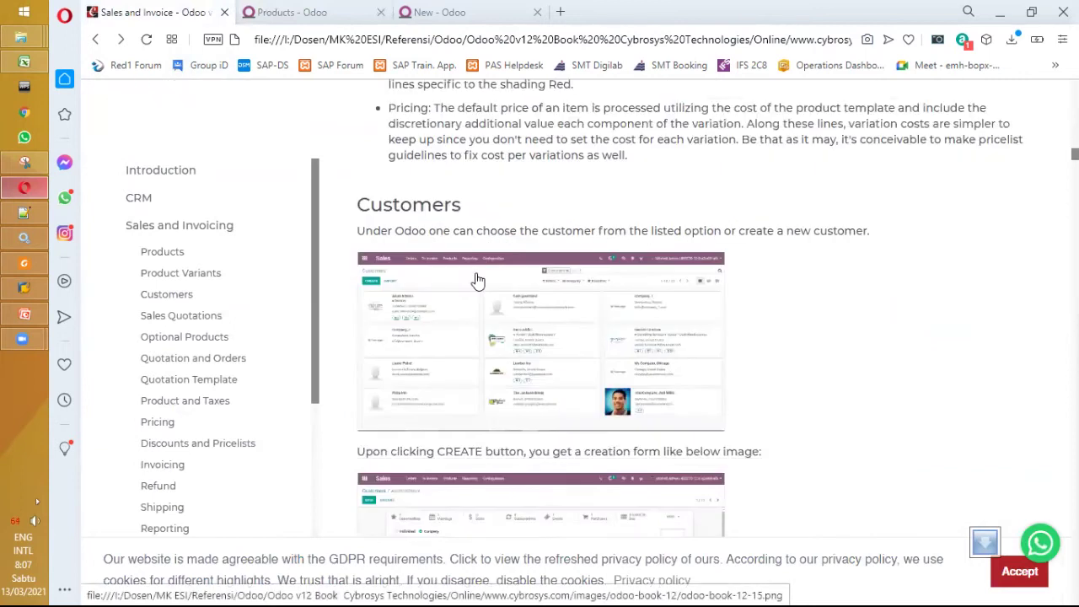
{"action": "scroll", "coordinate": [476, 278], "scroll_direction": "down", "scroll_amount": 2}
{"action": "scroll", "coordinate": [476, 278], "scroll_direction": "down", "scroll_amount": 4}
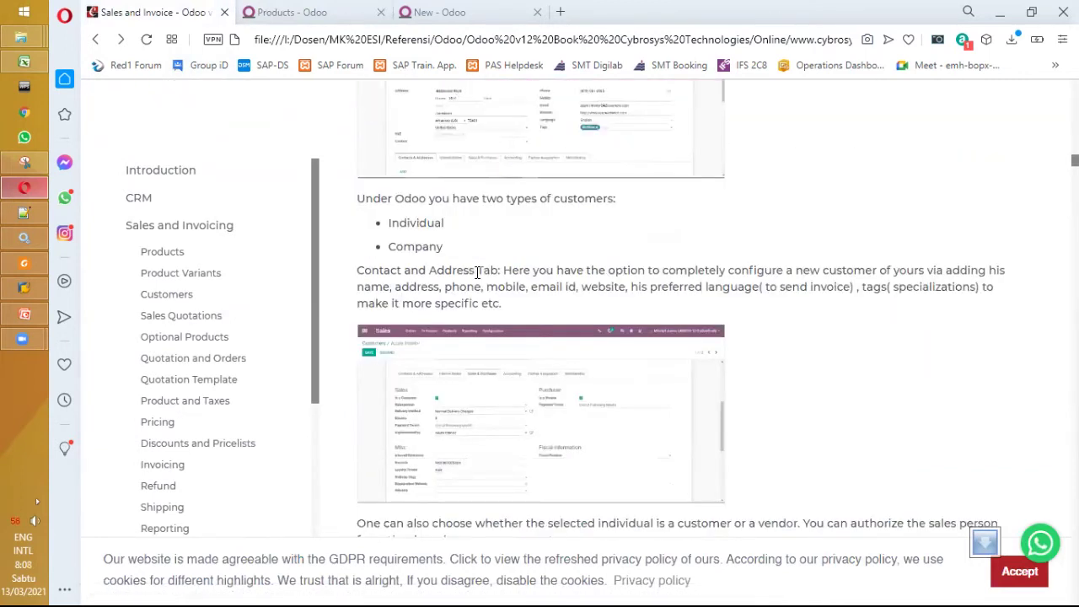
{"action": "scroll", "coordinate": [477, 272], "scroll_direction": "up", "scroll_amount": 4}
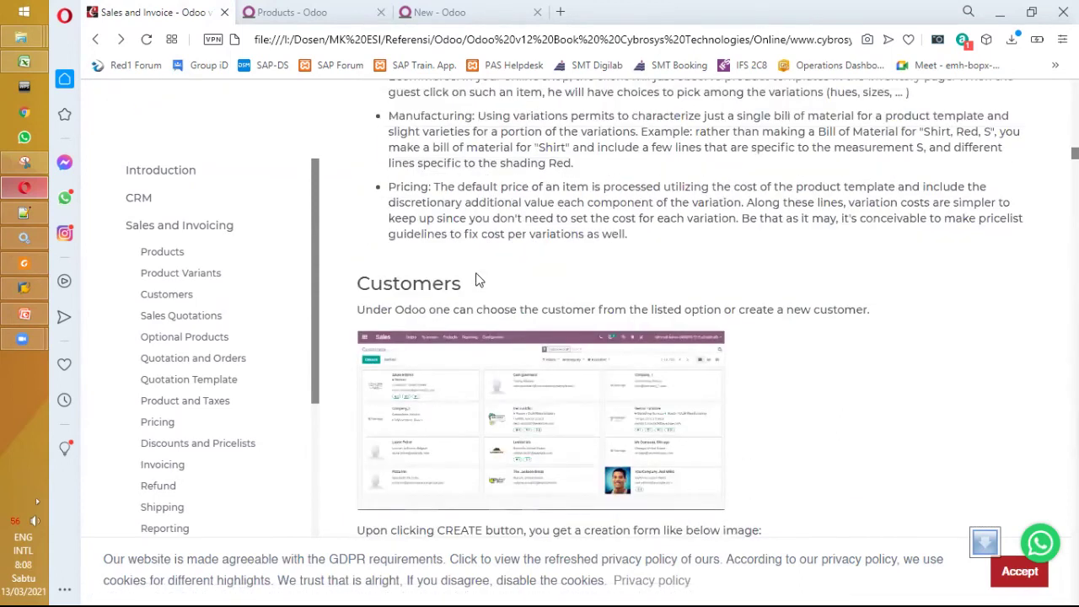
{"action": "scroll", "coordinate": [476, 279], "scroll_direction": "down", "scroll_amount": 1}
{"action": "left_click", "coordinate": [465, 304]}
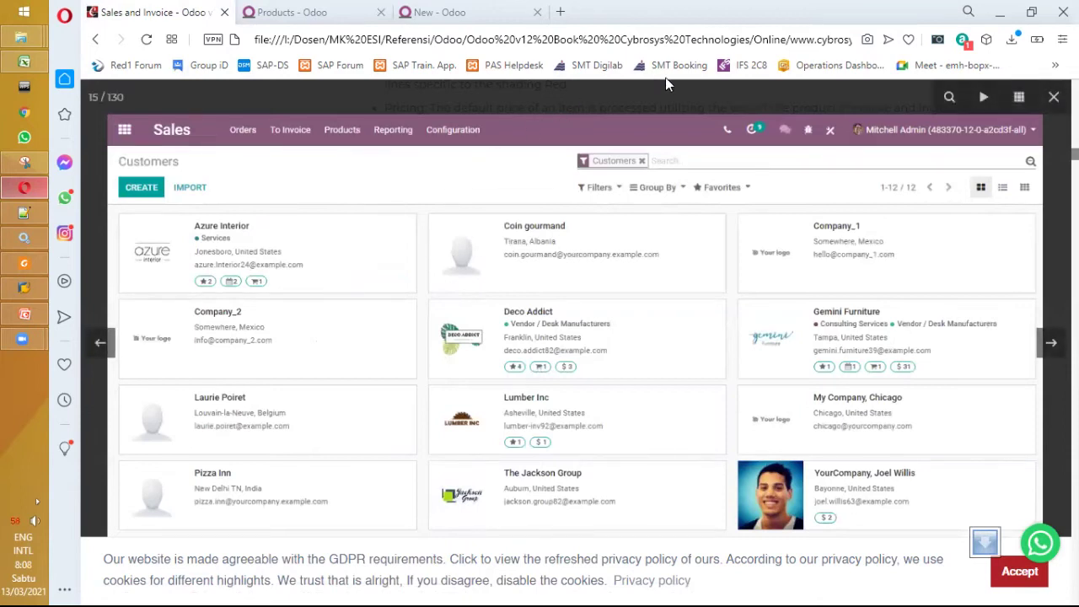
{"action": "left_click", "coordinate": [591, 274]}
Enlarge the book's customer creation form image and compare it with the Sales & Purchases image
{"action": "scroll", "coordinate": [557, 312], "scroll_direction": "down", "scroll_amount": 3}
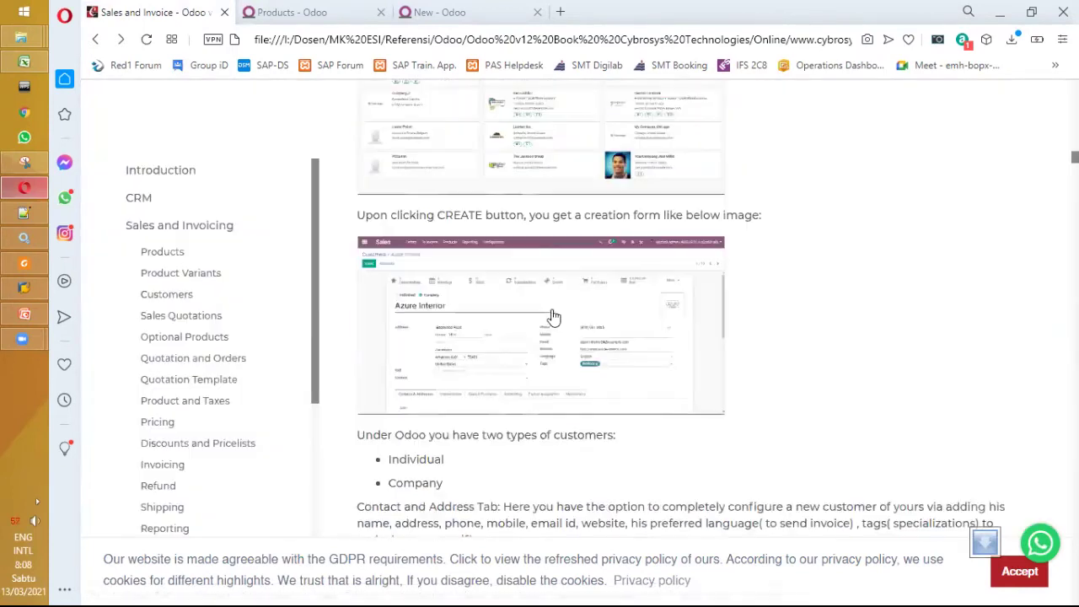
{"action": "left_click", "coordinate": [550, 314]}
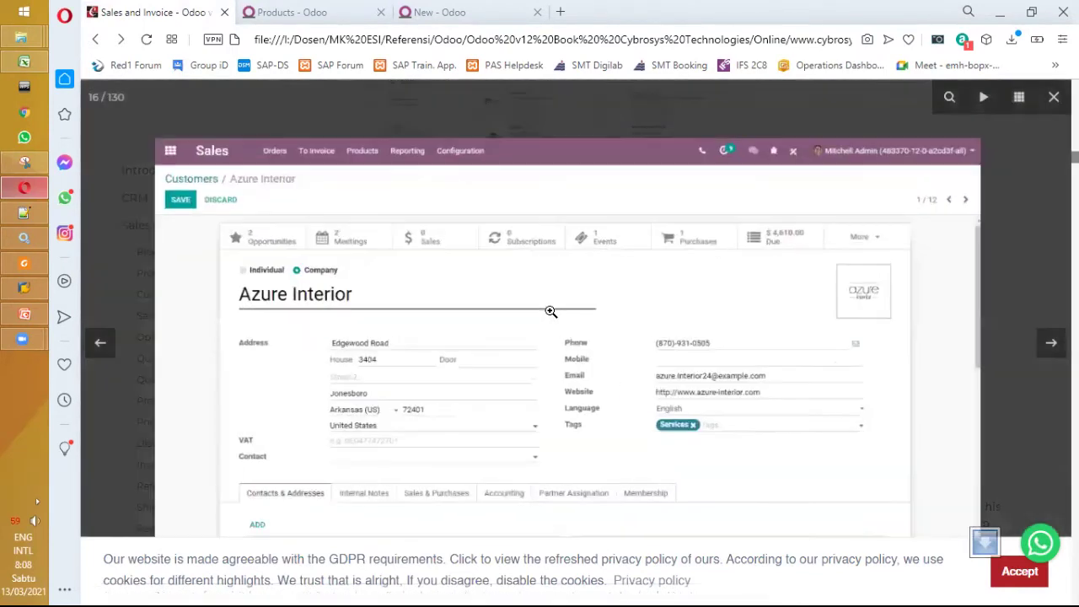
{"action": "key", "text": "Right"}
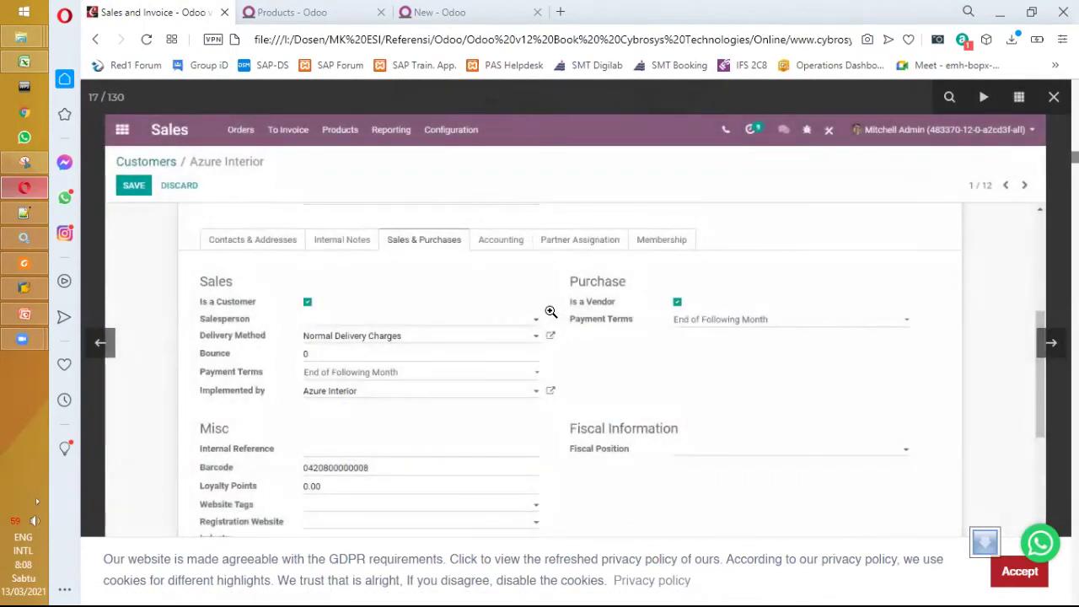
{"action": "left_click", "coordinate": [99, 345]}
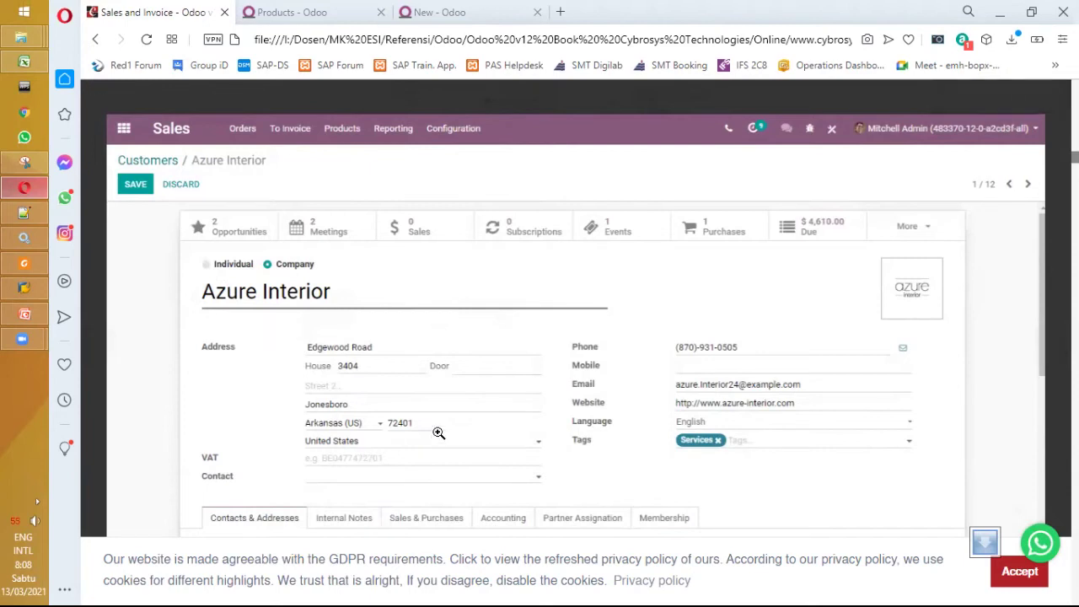
{"action": "mouse_move", "coordinate": [796, 346]}
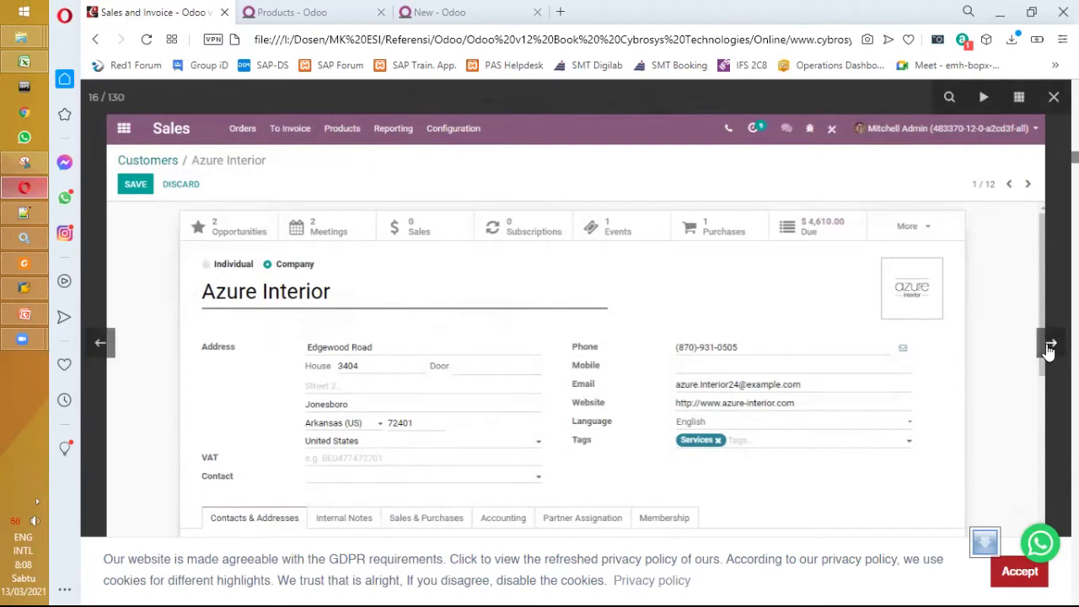
{"action": "left_click", "coordinate": [764, 398]}
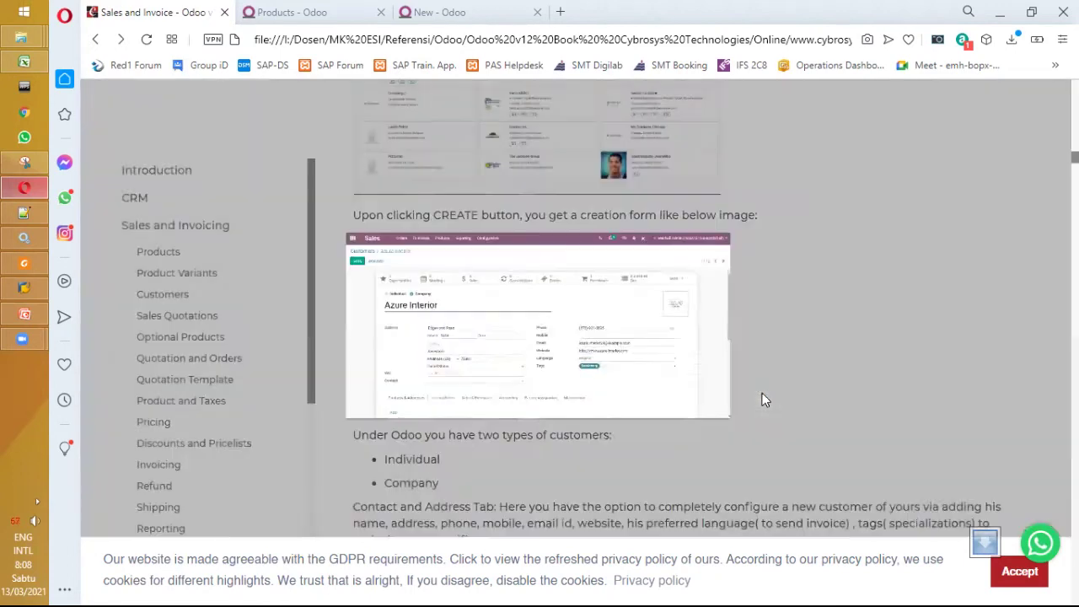
Read about the Individual and Company customer types and the Contact and Address tab, then recheck both enlarged customer form images
{"action": "scroll", "coordinate": [502, 413], "scroll_direction": "down", "scroll_amount": 1}
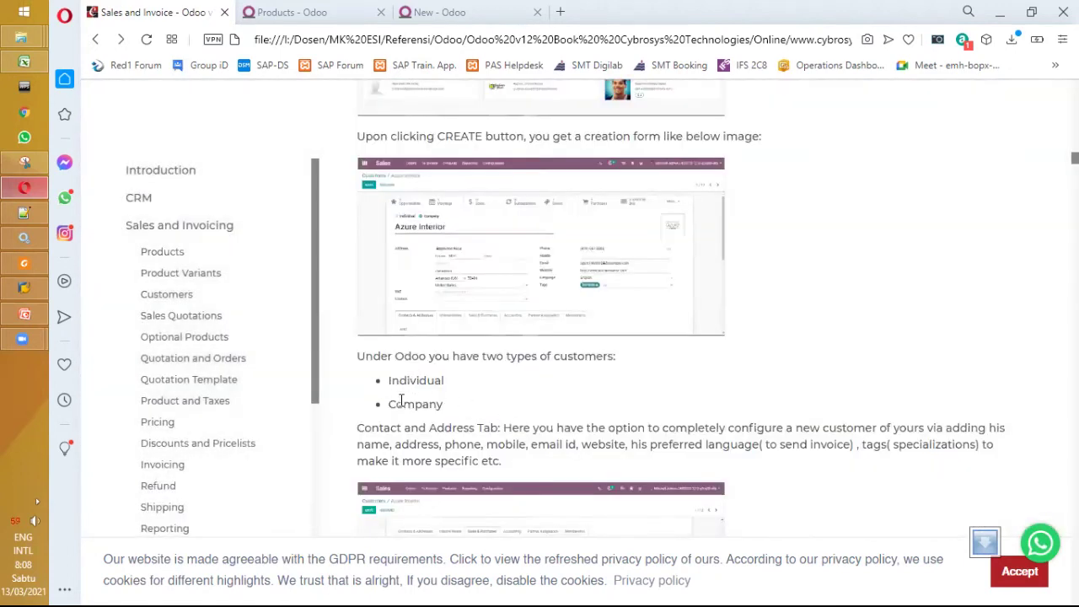
{"action": "scroll", "coordinate": [452, 408], "scroll_direction": "down", "scroll_amount": 1}
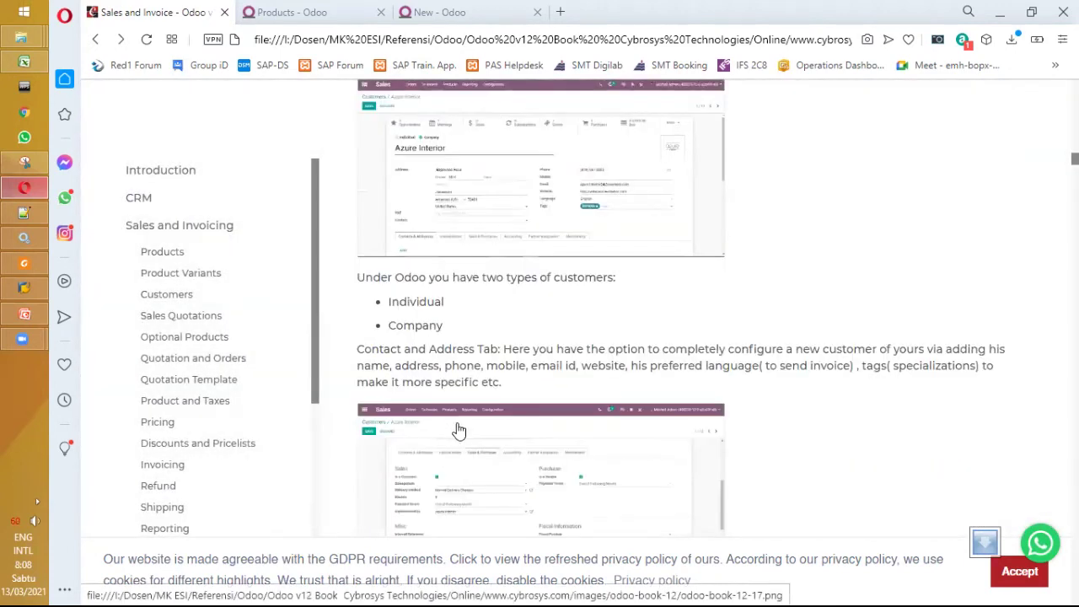
{"action": "left_click", "coordinate": [500, 233]}
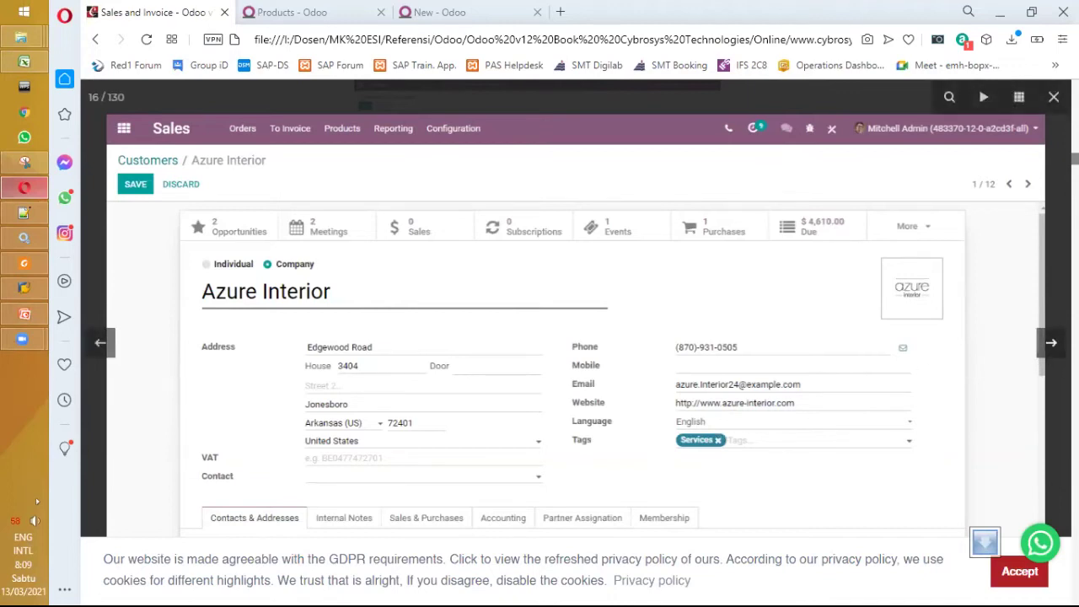
{"action": "left_click", "coordinate": [1051, 342]}
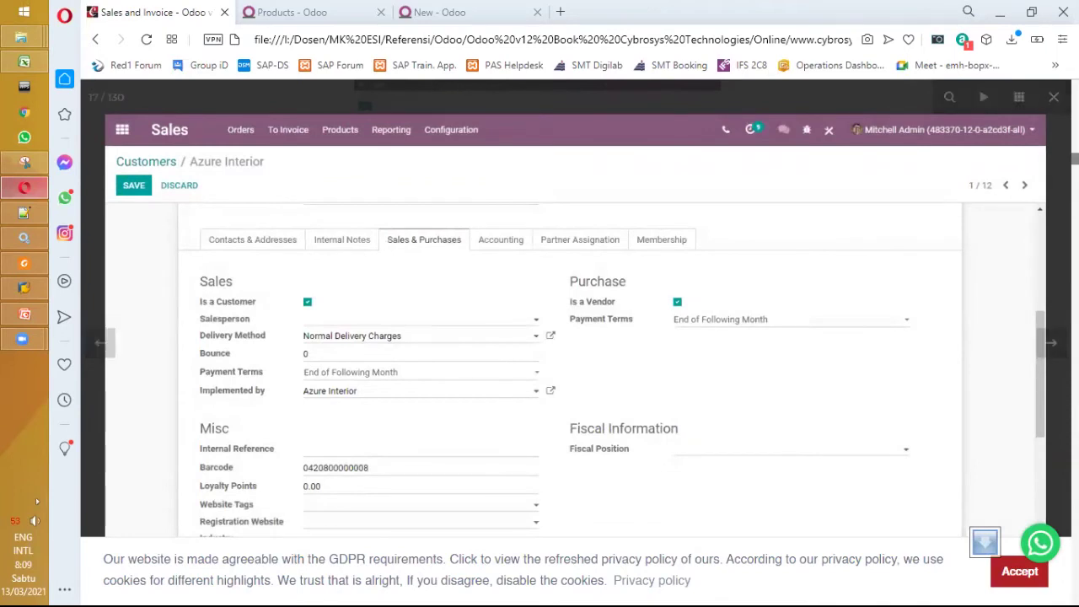
{"action": "scroll", "coordinate": [808, 196], "scroll_direction": "down", "scroll_amount": 1}
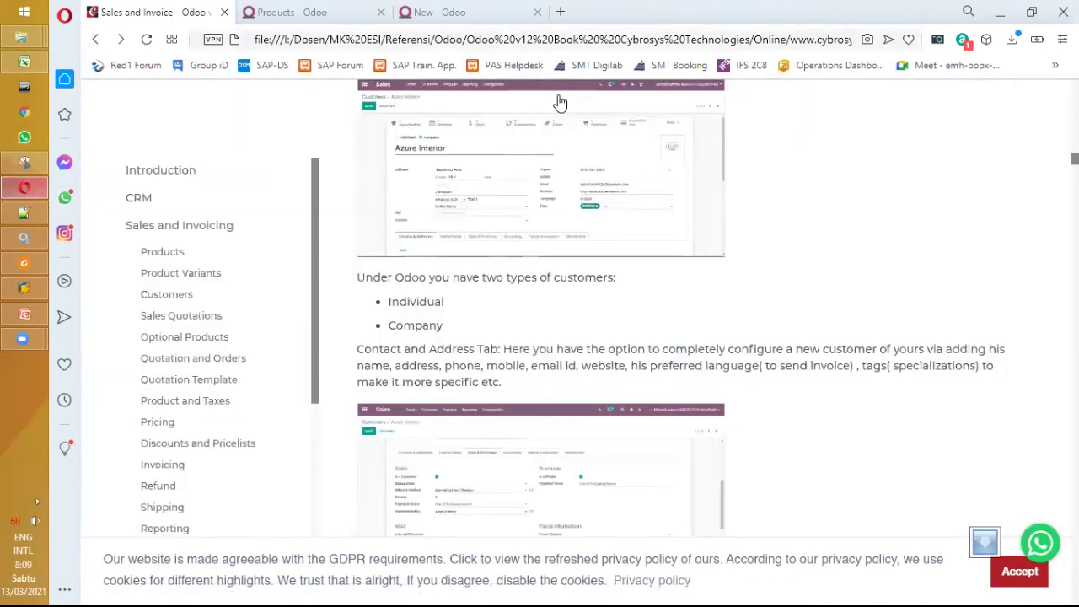
Open the Sales app in the Odoo trial, look through its menus for customers, and recheck the book's Customers section
{"action": "left_click", "coordinate": [439, 12]}
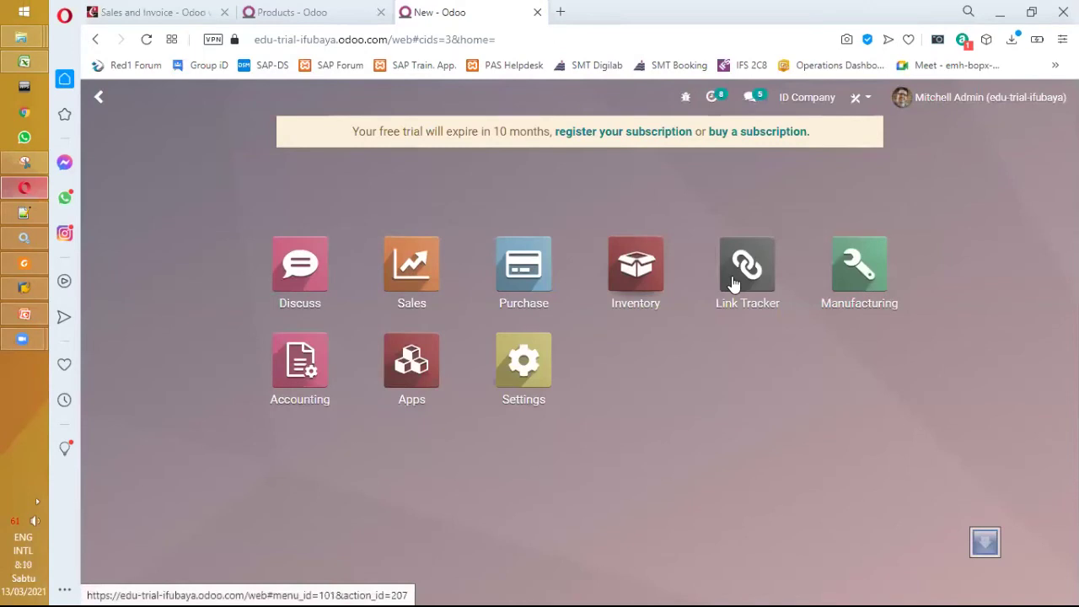
{"action": "left_click", "coordinate": [413, 278]}
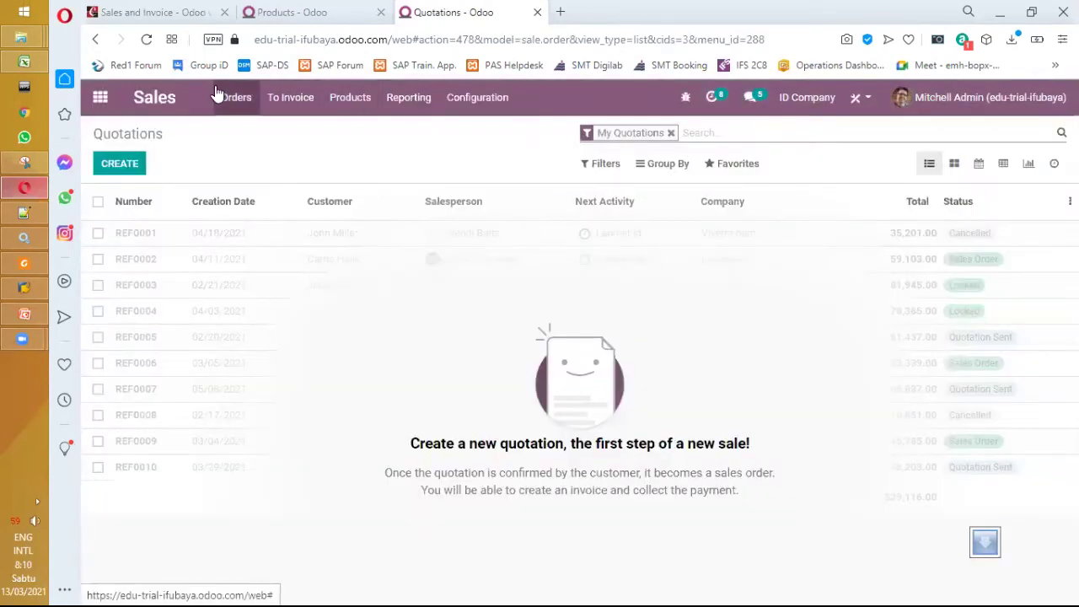
{"action": "left_click", "coordinate": [234, 98]}
{"action": "mouse_move", "coordinate": [278, 99]}
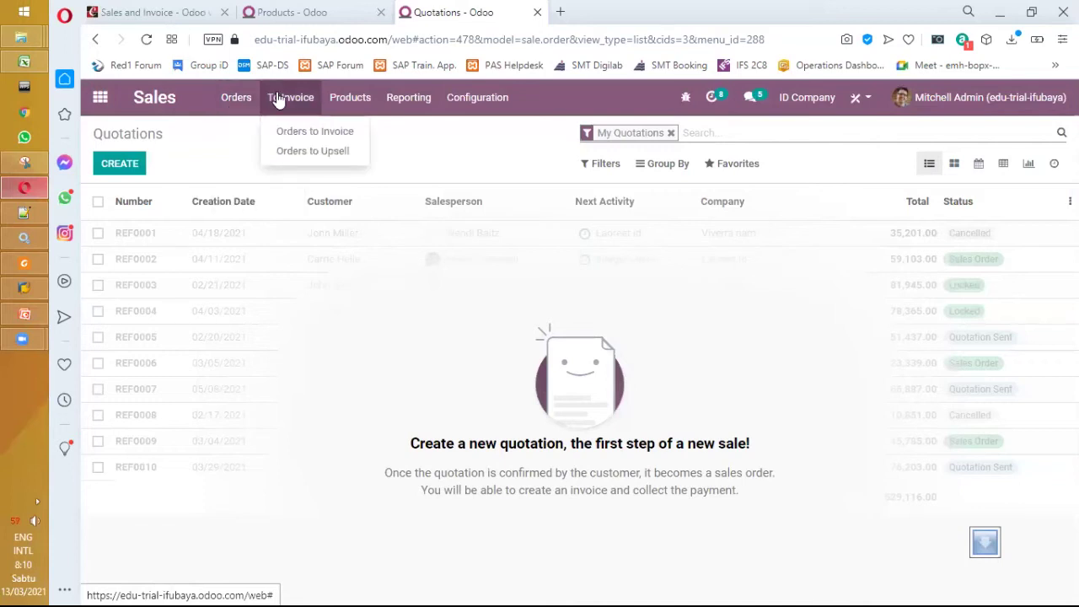
{"action": "mouse_move", "coordinate": [466, 102]}
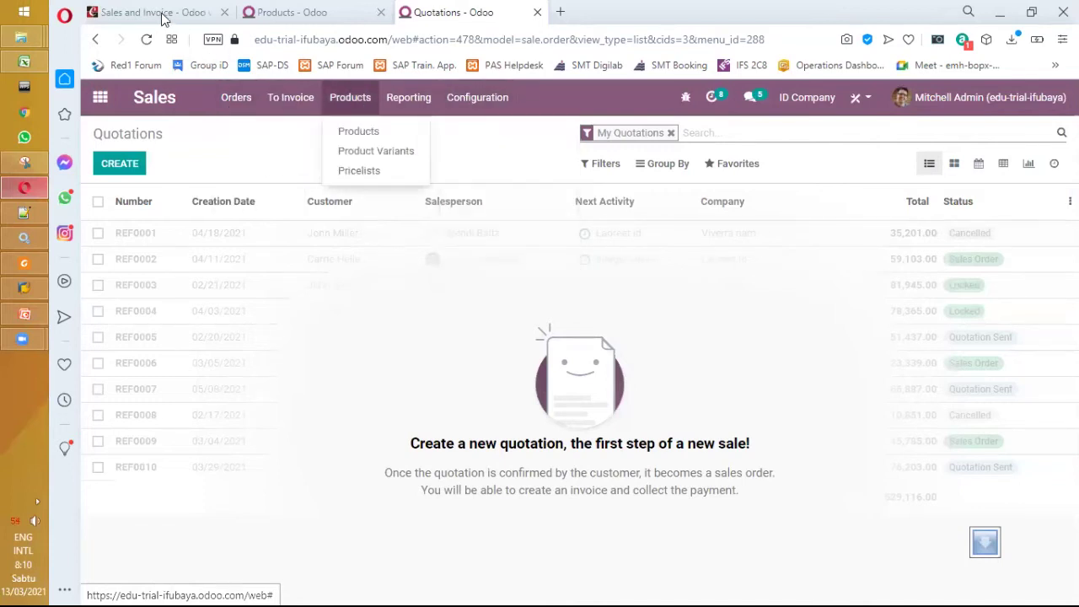
{"action": "key", "text": "ctrl+Tab"}
{"action": "scroll", "coordinate": [515, 286], "scroll_direction": "up", "scroll_amount": 8}
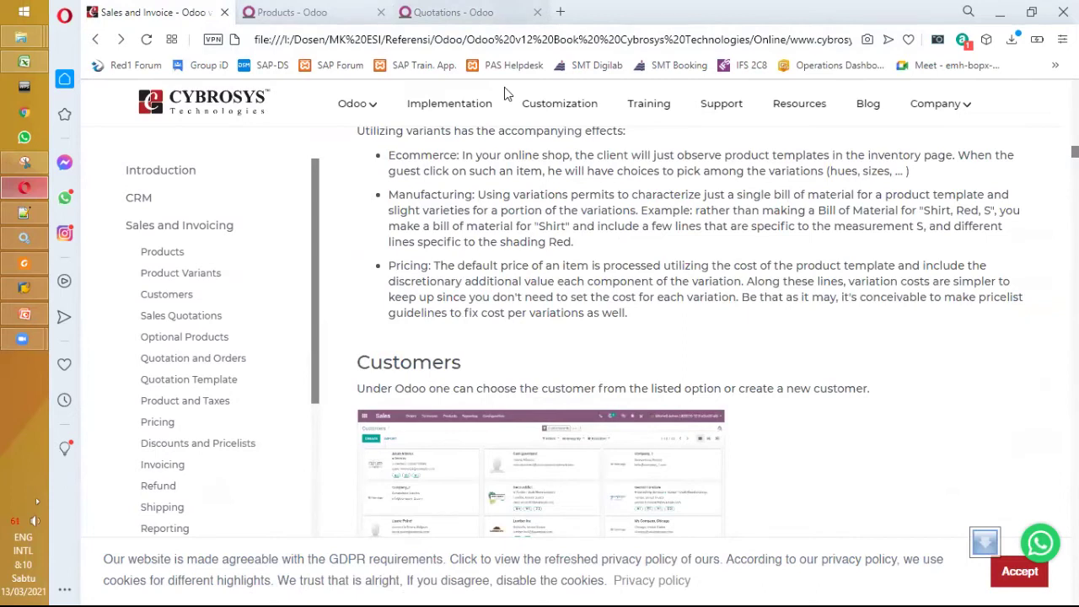
Return to the trial's quotations, remove the My Quotations filter and reload the default Sales view
{"action": "key", "text": "ctrl+Tab"}
{"action": "left_click", "coordinate": [668, 132]}
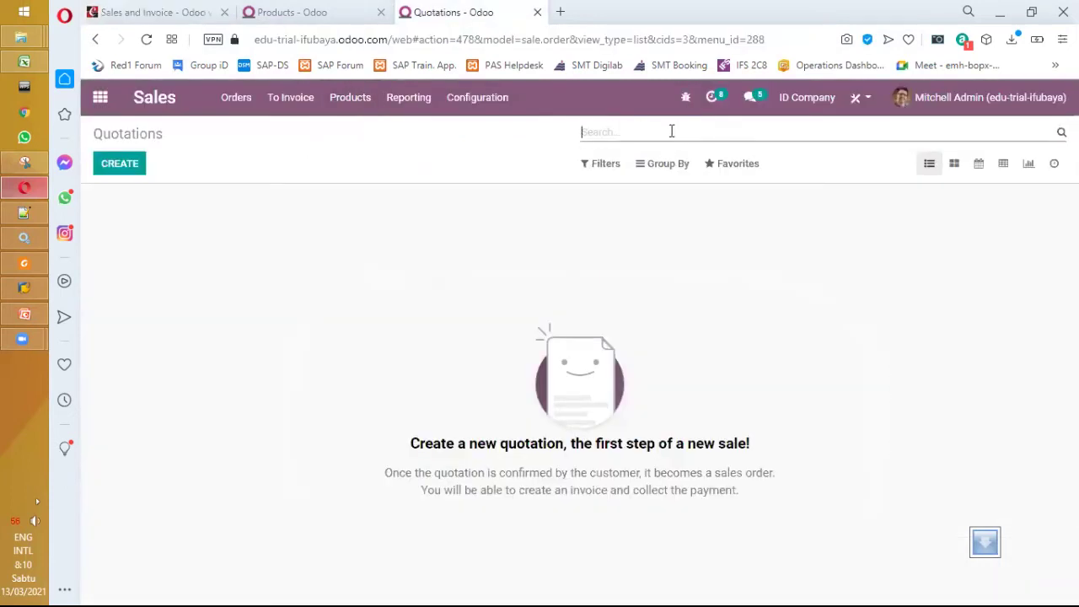
{"action": "left_click", "coordinate": [282, 101]}
{"action": "left_click", "coordinate": [237, 99]}
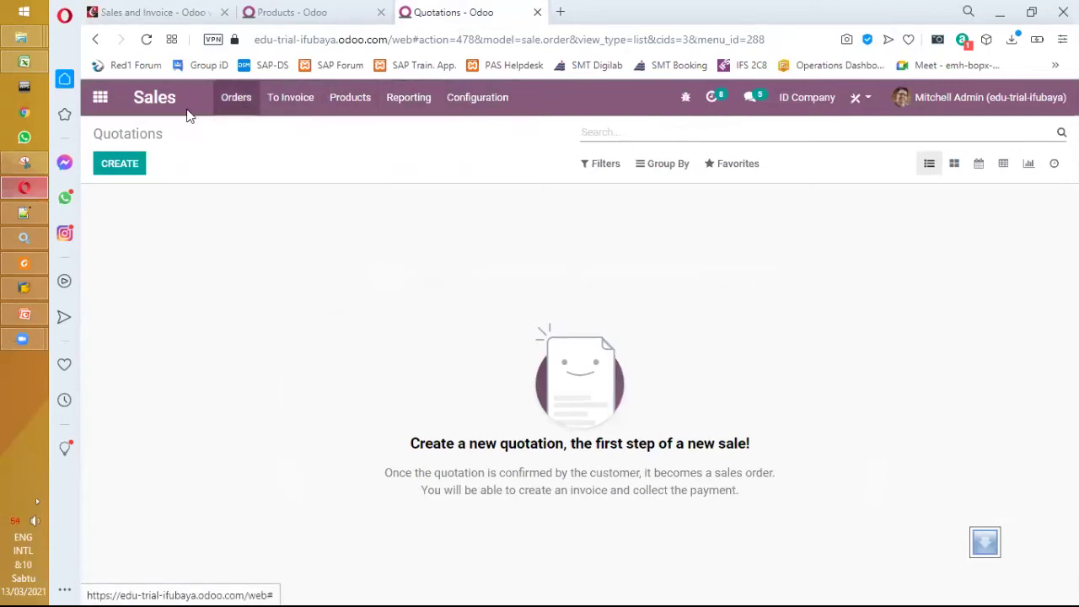
{"action": "left_click", "coordinate": [151, 102]}
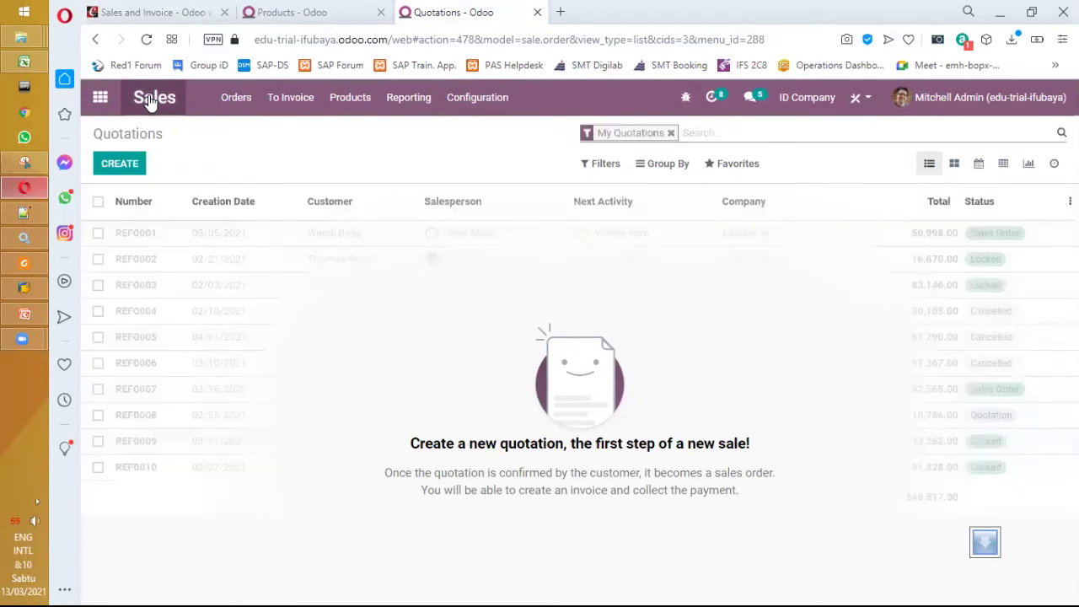
Check the Sales configuration and order options, and open the Customers list
{"action": "left_click", "coordinate": [469, 102]}
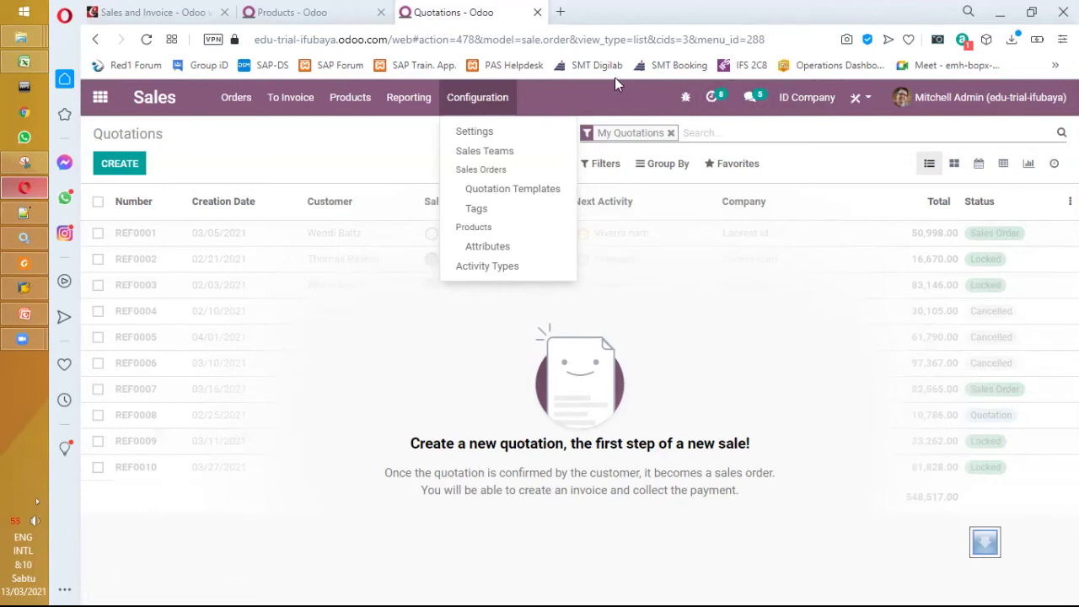
{"action": "left_click", "coordinate": [305, 98]}
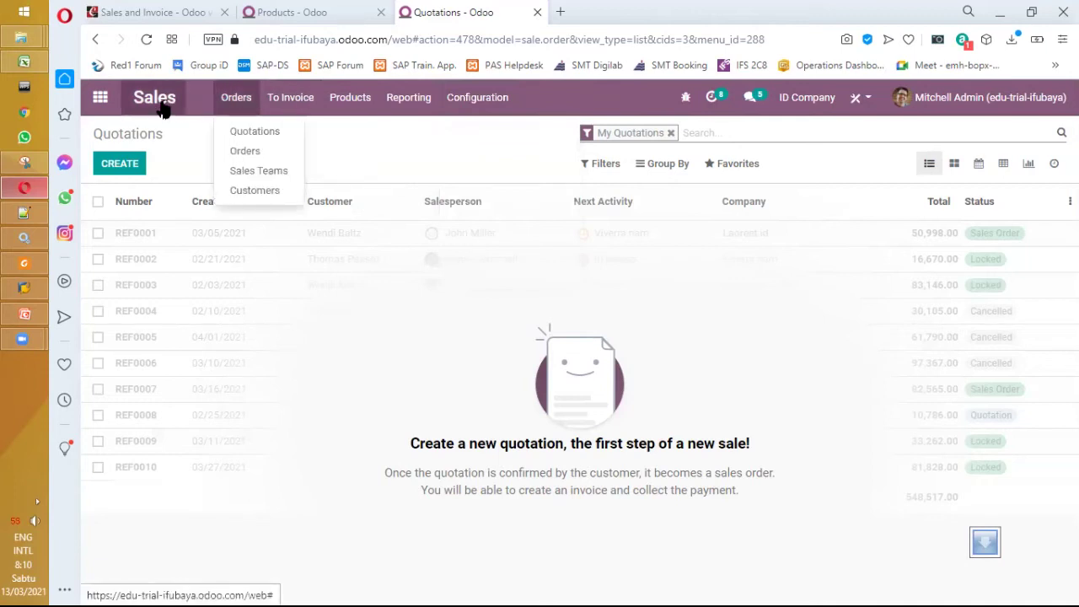
{"action": "left_click", "coordinate": [254, 192]}
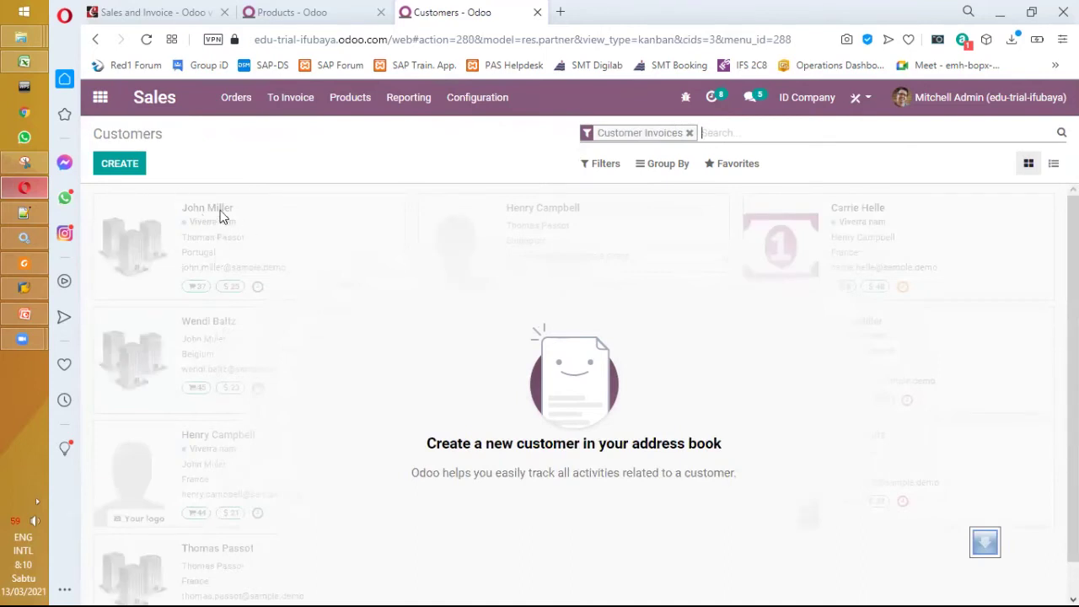
Start a new Company-type customer and enter PT.ABC as its name
{"action": "left_click", "coordinate": [144, 173]}
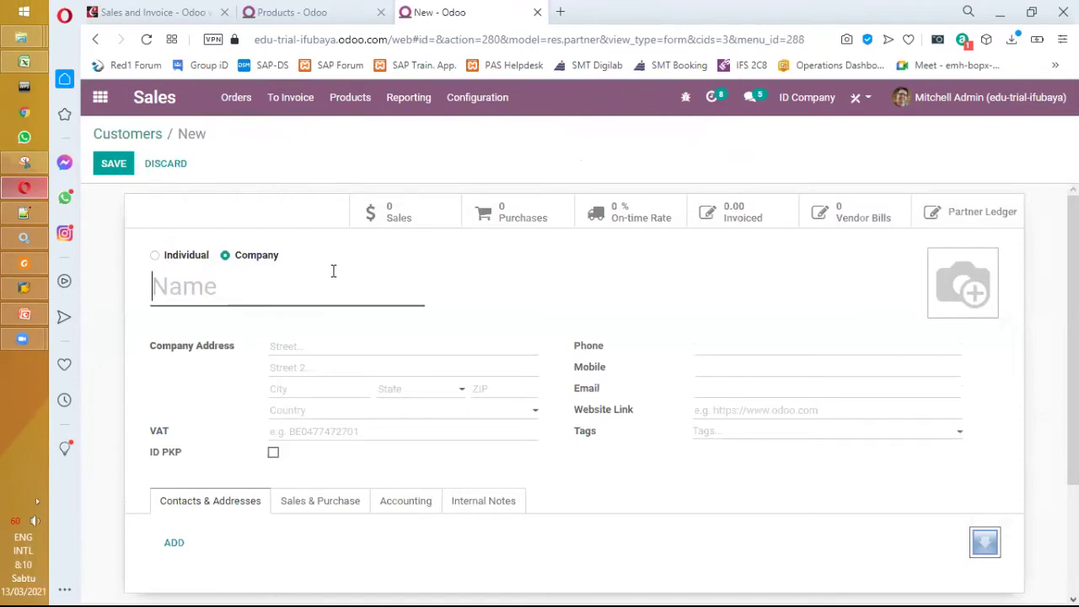
{"action": "scroll", "coordinate": [333, 270], "scroll_direction": "down", "scroll_amount": 1}
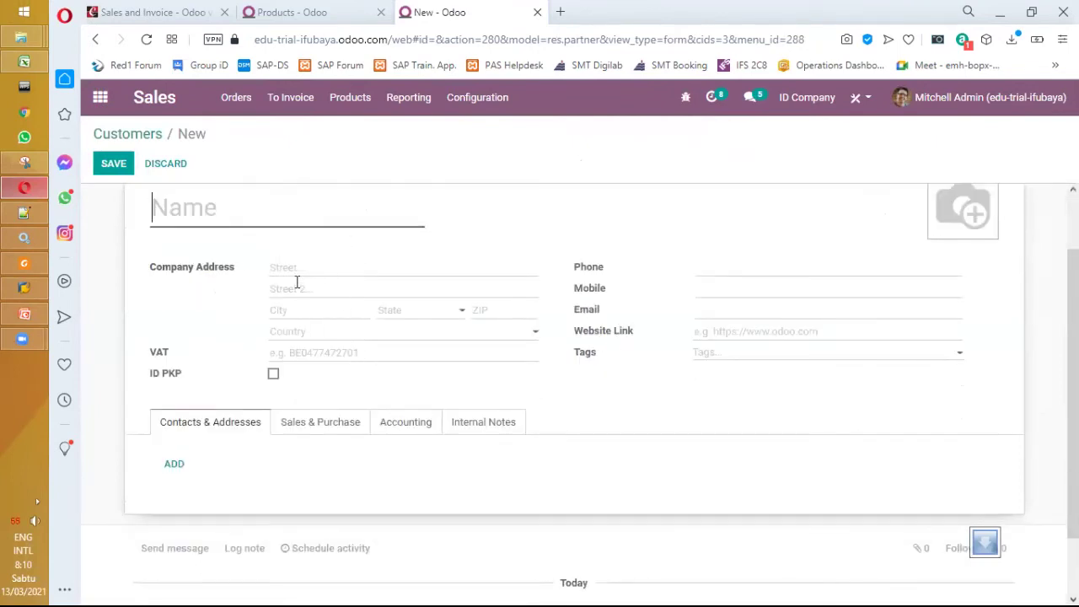
{"action": "mouse_move", "coordinate": [297, 281]}
{"action": "type", "text": "PT.ABC"}
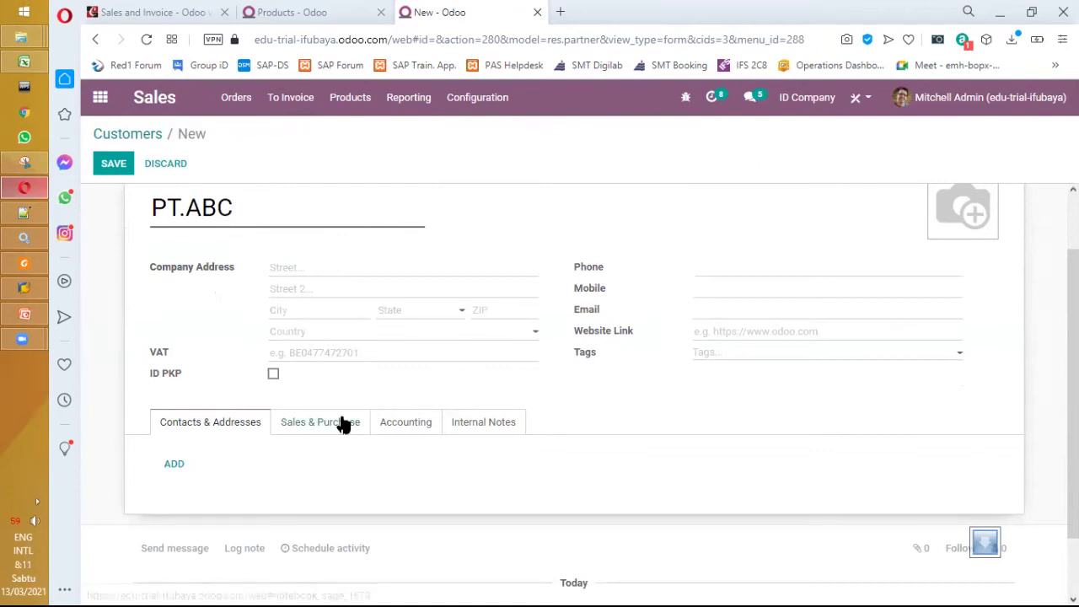
Open a new contact for PT.ABC and compare the Invoice Address and Delivery Address types
{"action": "left_click", "coordinate": [174, 464]}
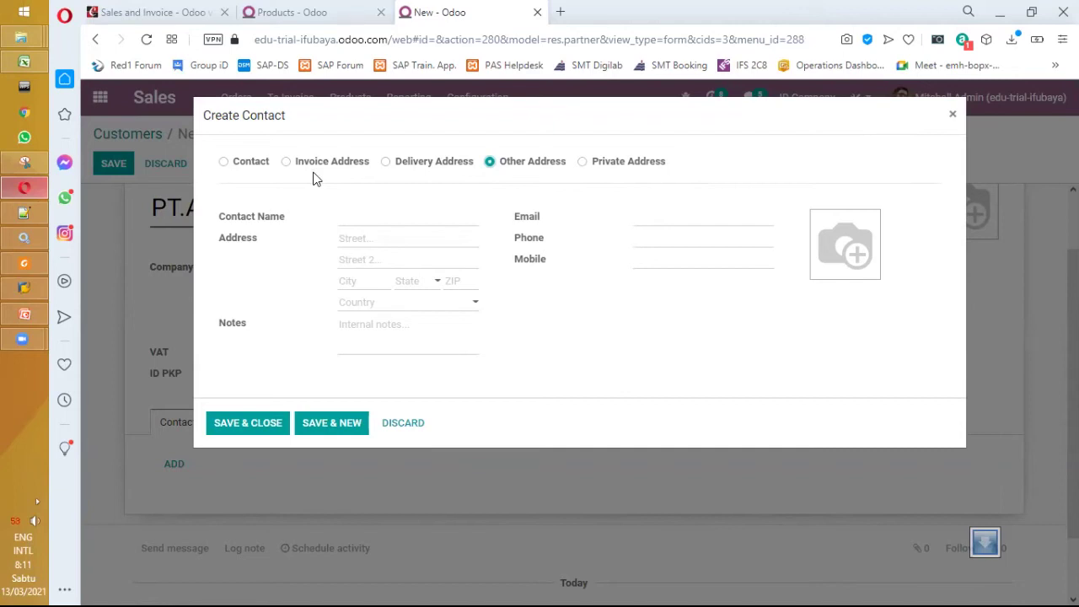
{"action": "left_click", "coordinate": [386, 162]}
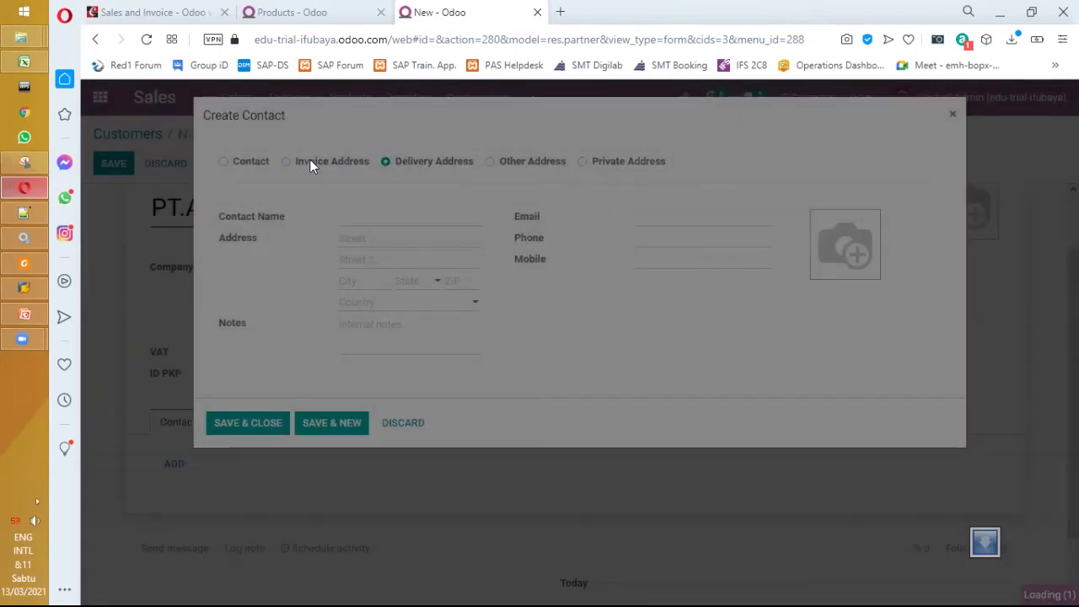
{"action": "left_click", "coordinate": [311, 161]}
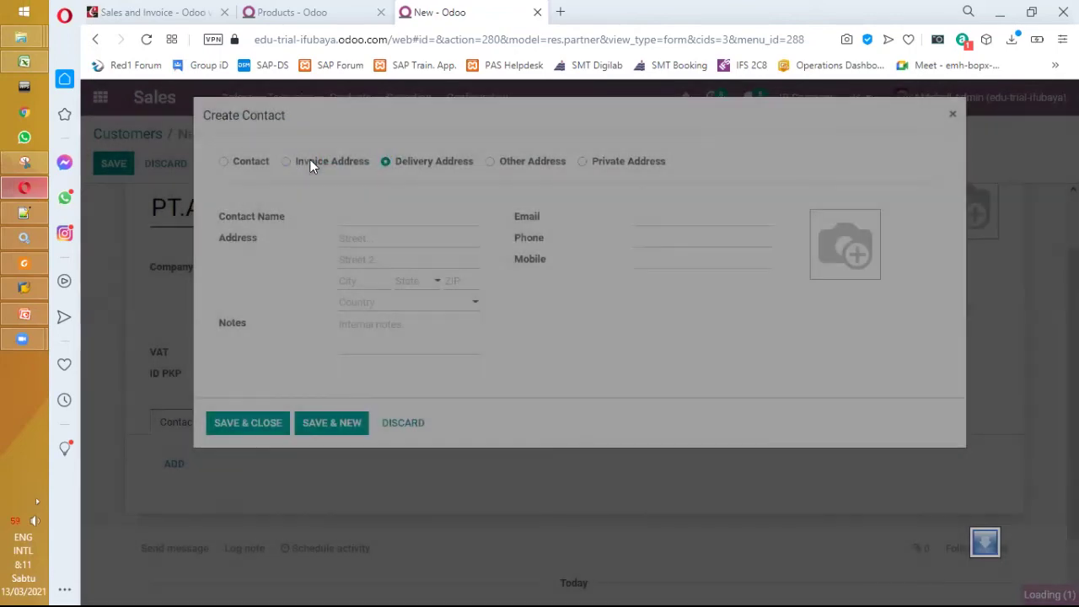
{"action": "left_click", "coordinate": [385, 163]}
{"action": "left_click", "coordinate": [326, 162]}
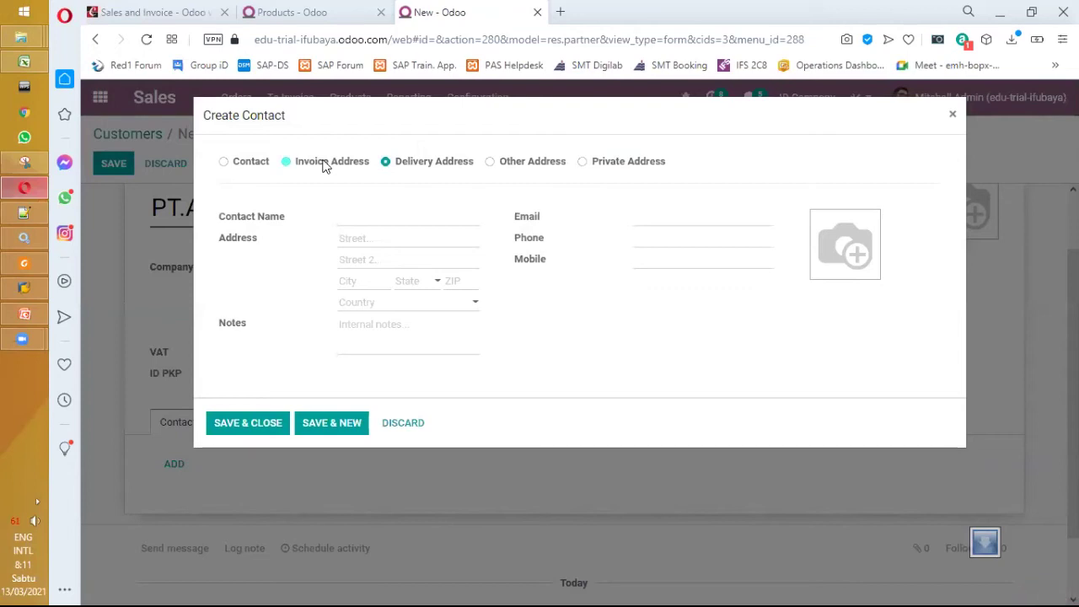
{"action": "left_click", "coordinate": [387, 163]}
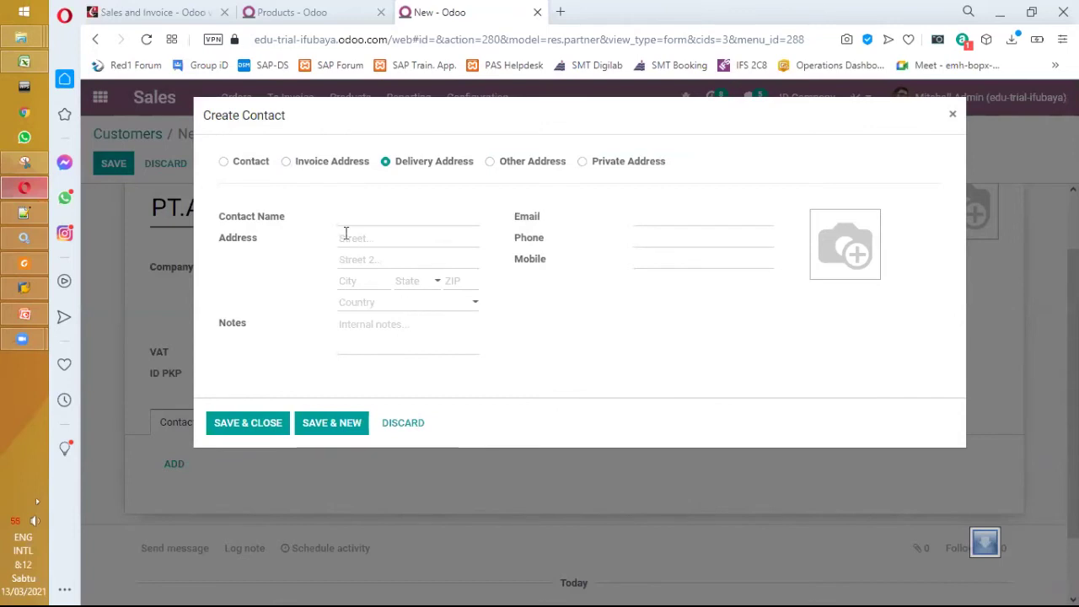
{"action": "left_click", "coordinate": [316, 165]}
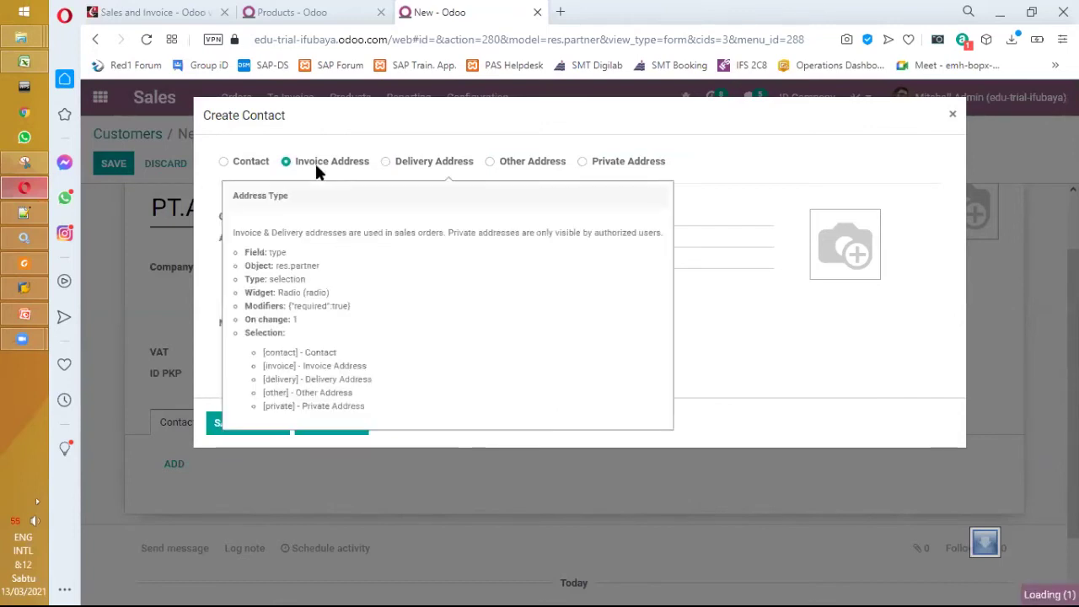
{"action": "left_click", "coordinate": [412, 166]}
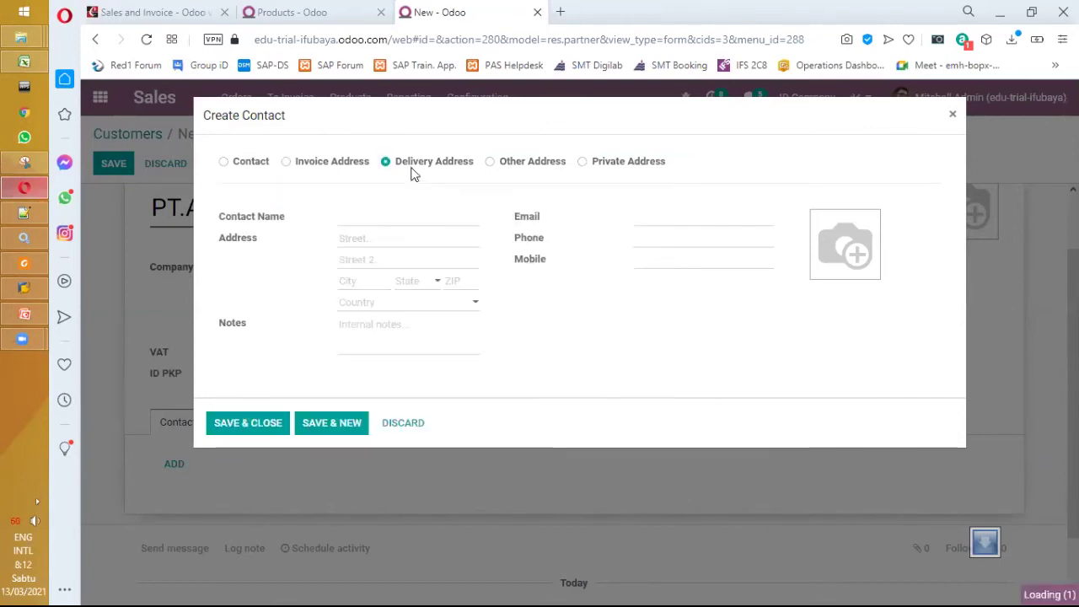
Enter Surabaya as the delivery address street and close the new contact without saving
{"action": "left_click", "coordinate": [369, 238]}
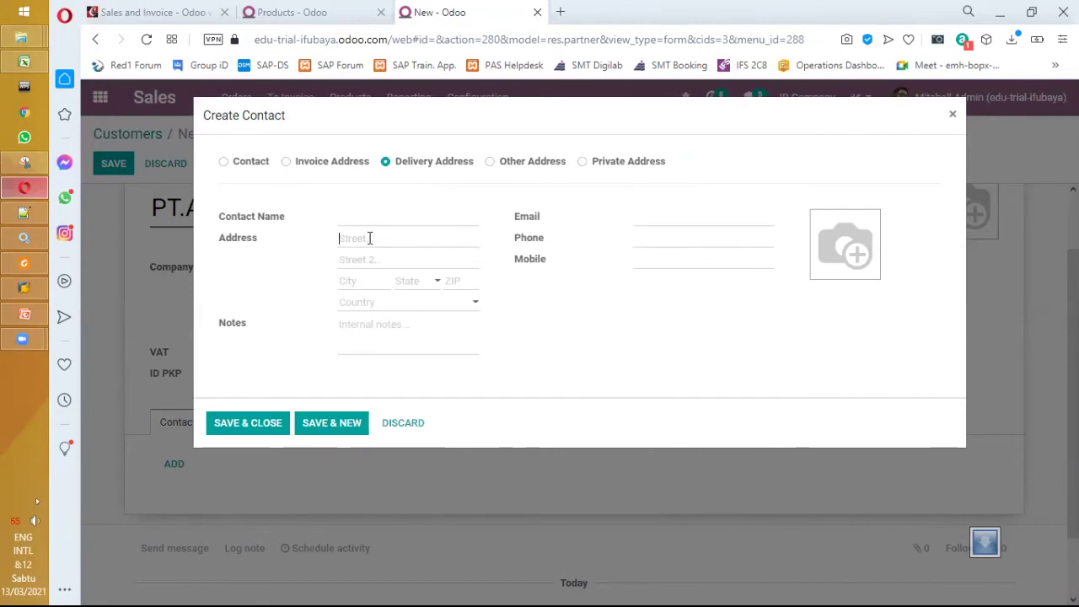
{"action": "type", "text": "Surabaya"}
{"action": "left_click", "coordinate": [955, 116]}
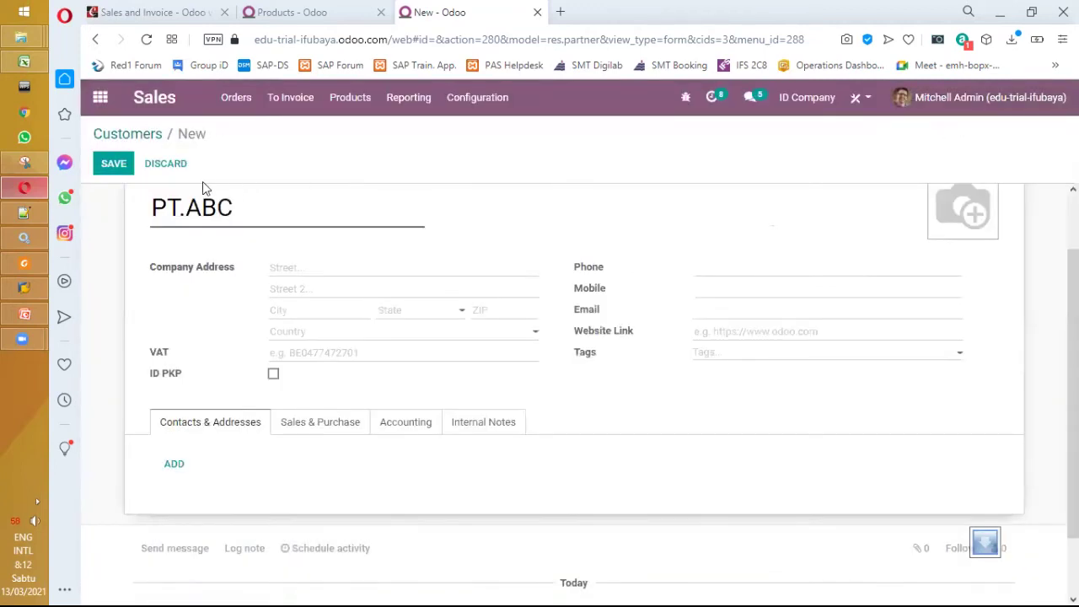
Switch to the Odoo v12 book and view its enlarged customer list, customer form and Sales & Purchases delivery method images
{"action": "left_click", "coordinate": [166, 22]}
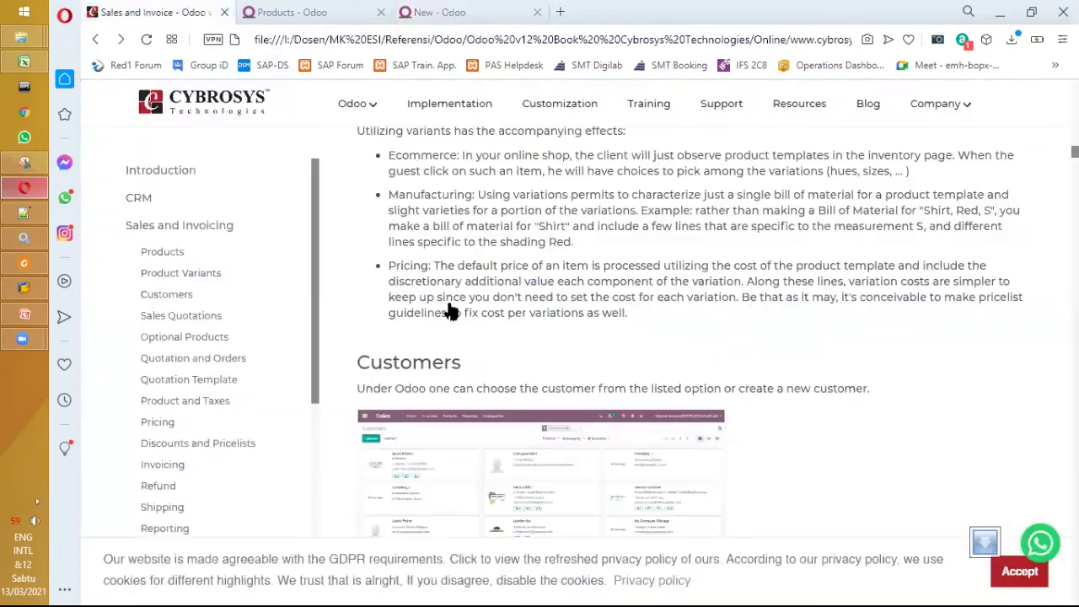
{"action": "left_click", "coordinate": [419, 332]}
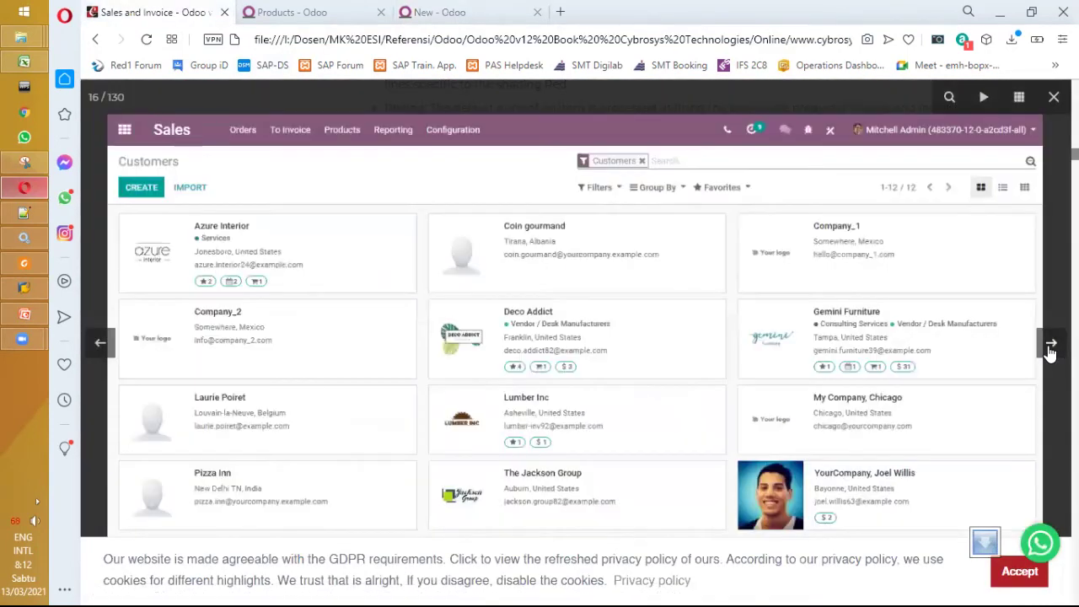
{"action": "left_click", "coordinate": [1050, 349]}
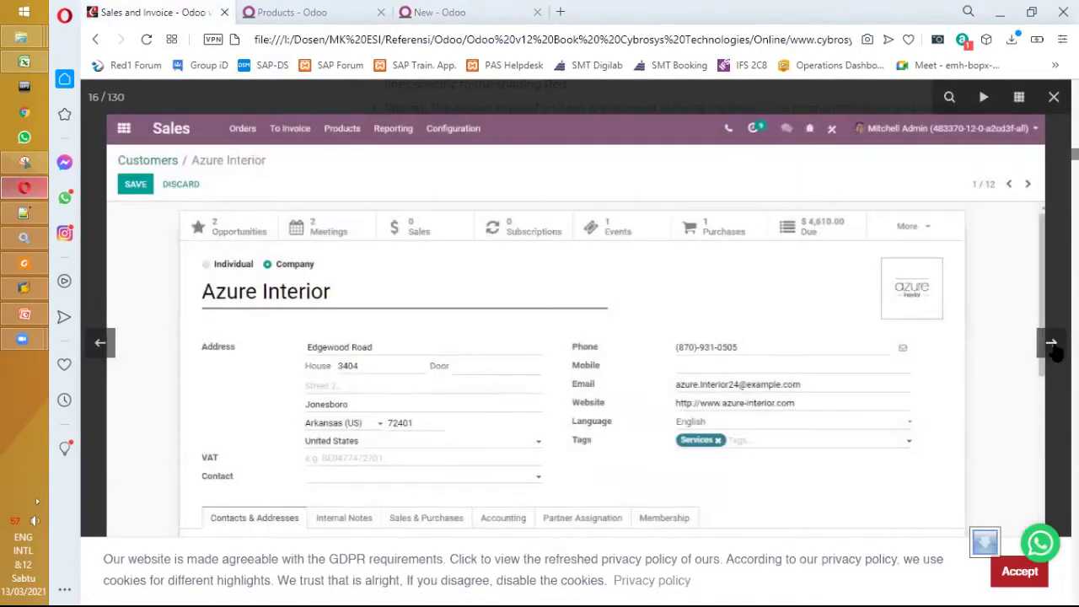
{"action": "left_click", "coordinate": [1049, 350]}
{"action": "key", "text": "Right"}
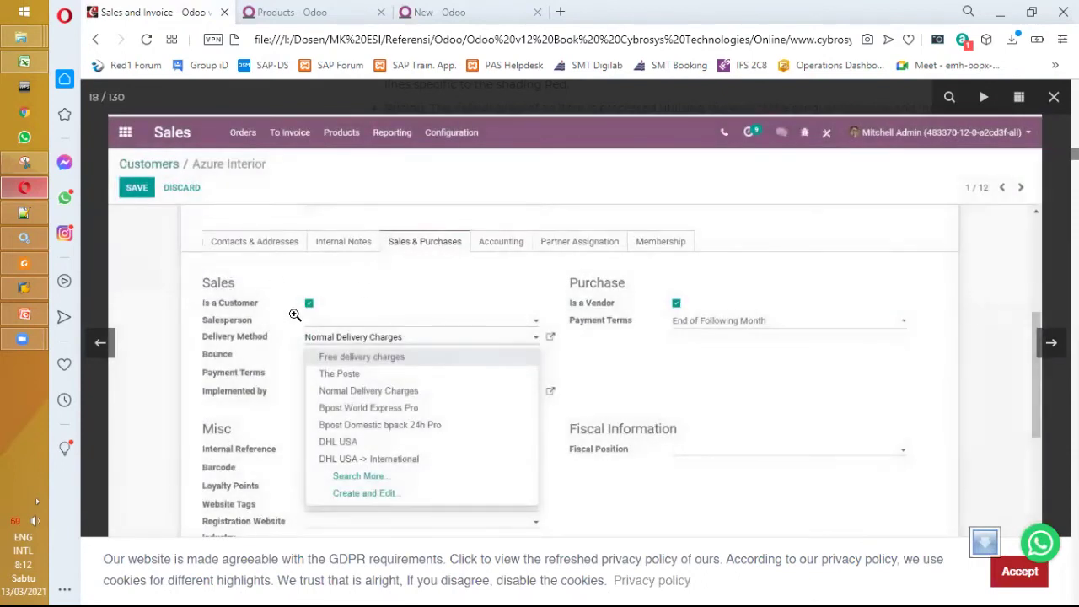
{"action": "left_click", "coordinate": [100, 342]}
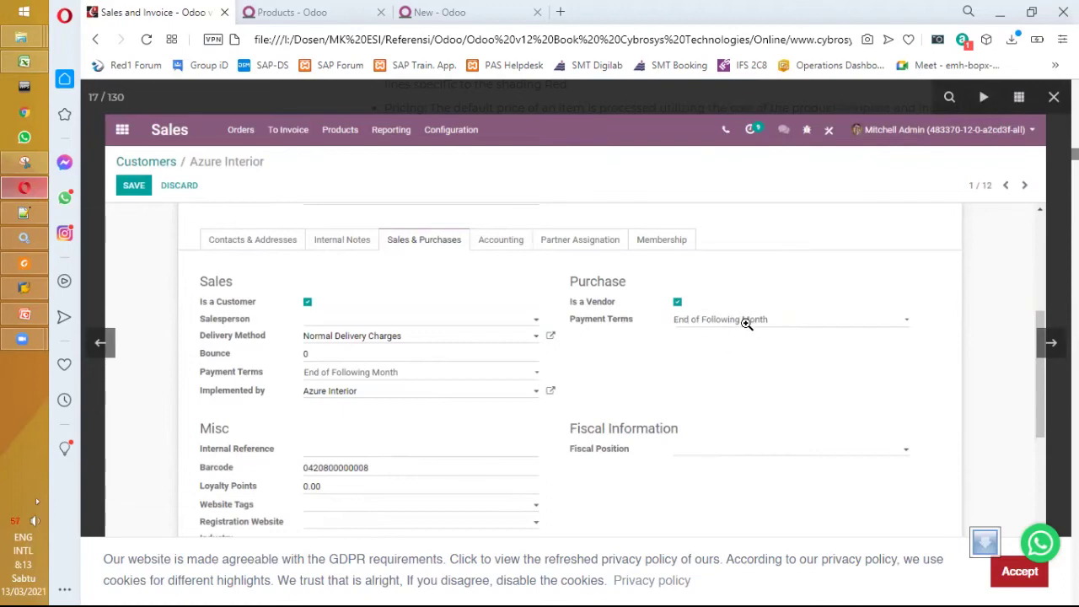
{"action": "left_click", "coordinate": [1051, 343]}
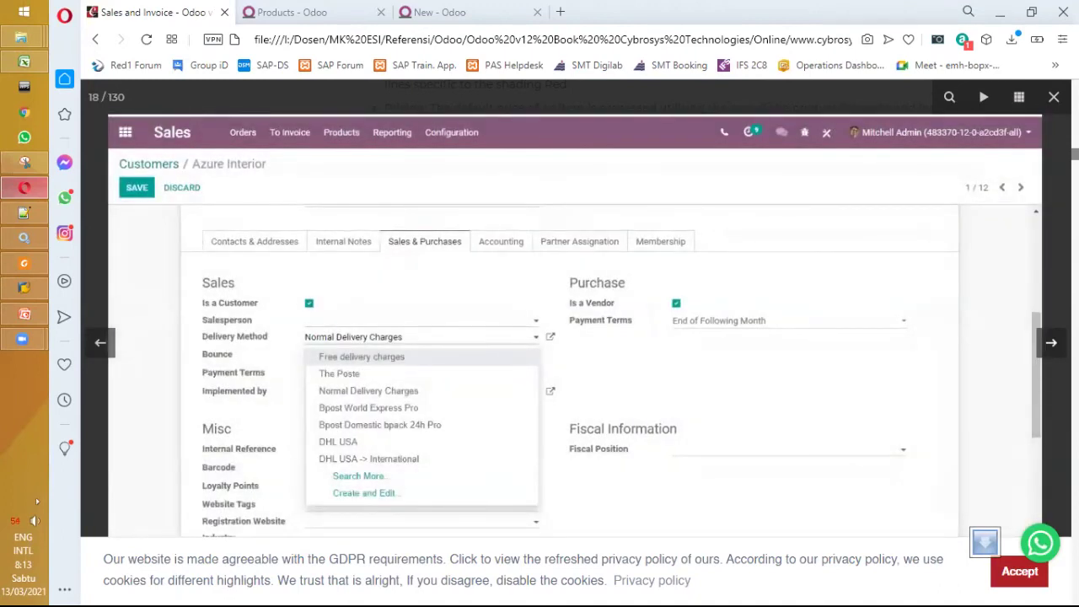
View the book's delivery method, payment terms, accounting and quotations images, then close the gallery and return to the customer creation text
{"action": "left_click", "coordinate": [1051, 342]}
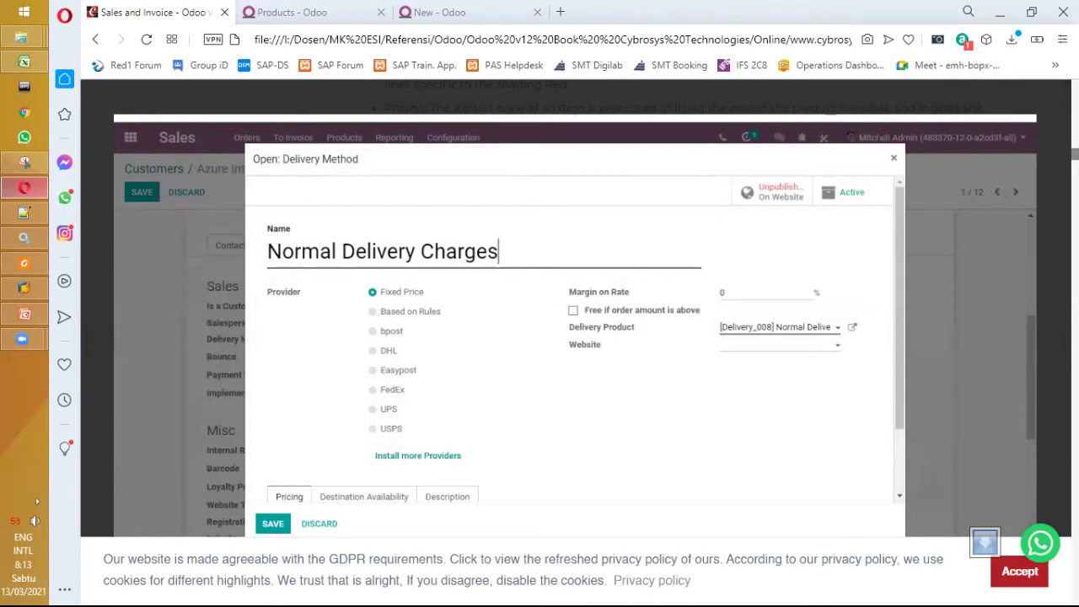
{"action": "left_click", "coordinate": [1052, 353]}
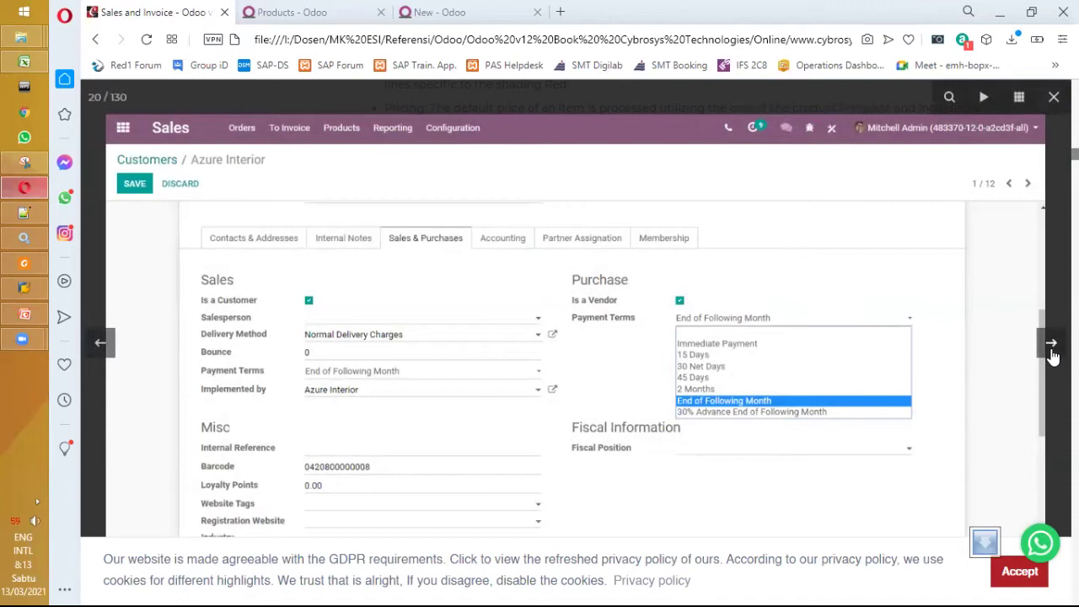
{"action": "left_click", "coordinate": [1052, 352]}
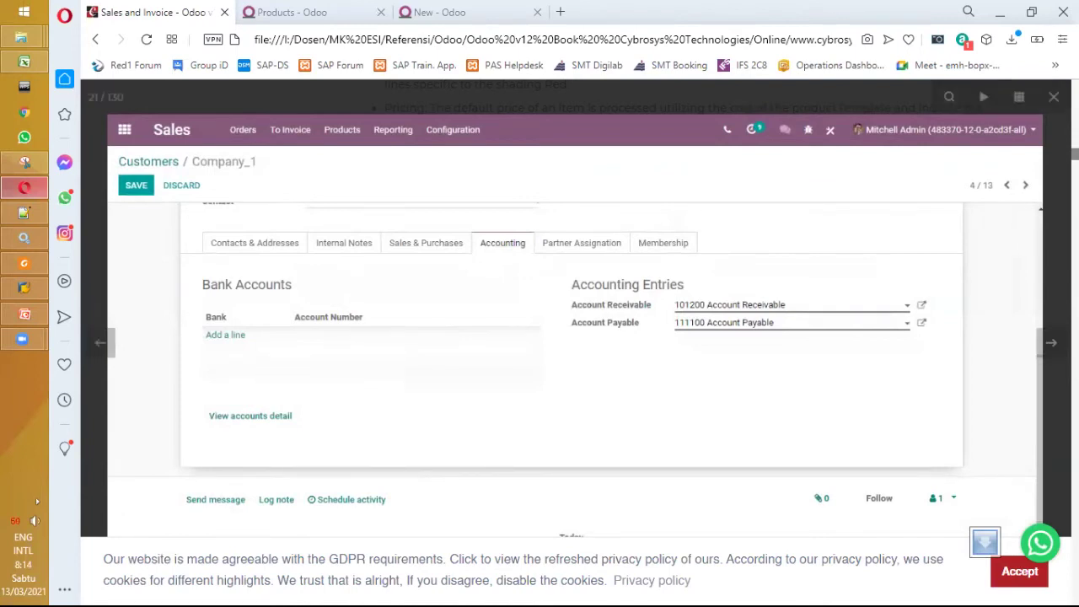
{"action": "left_click", "coordinate": [1051, 353]}
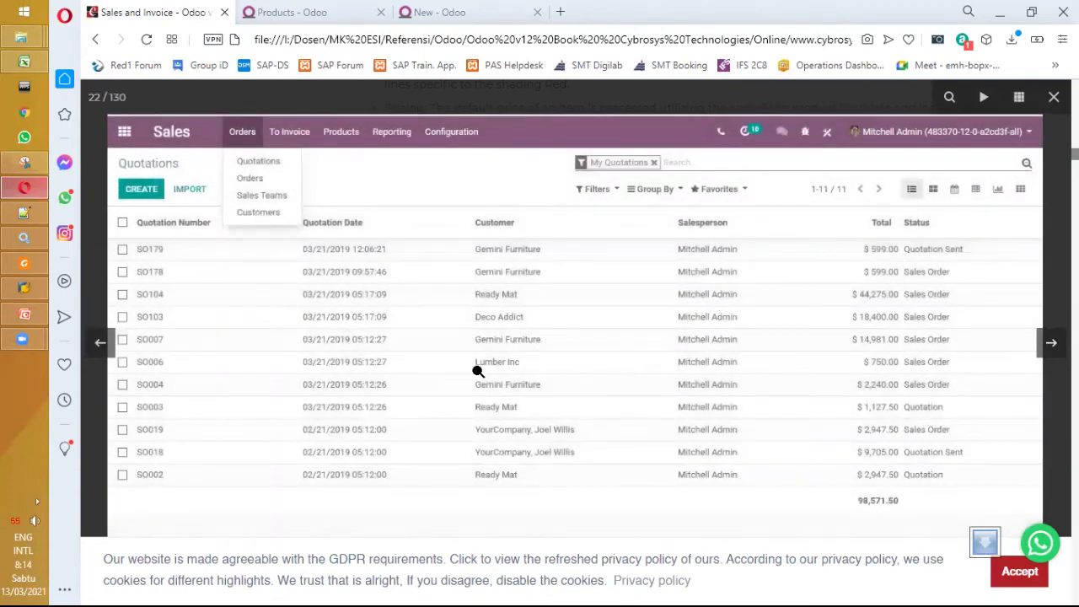
{"action": "left_click", "coordinate": [663, 270]}
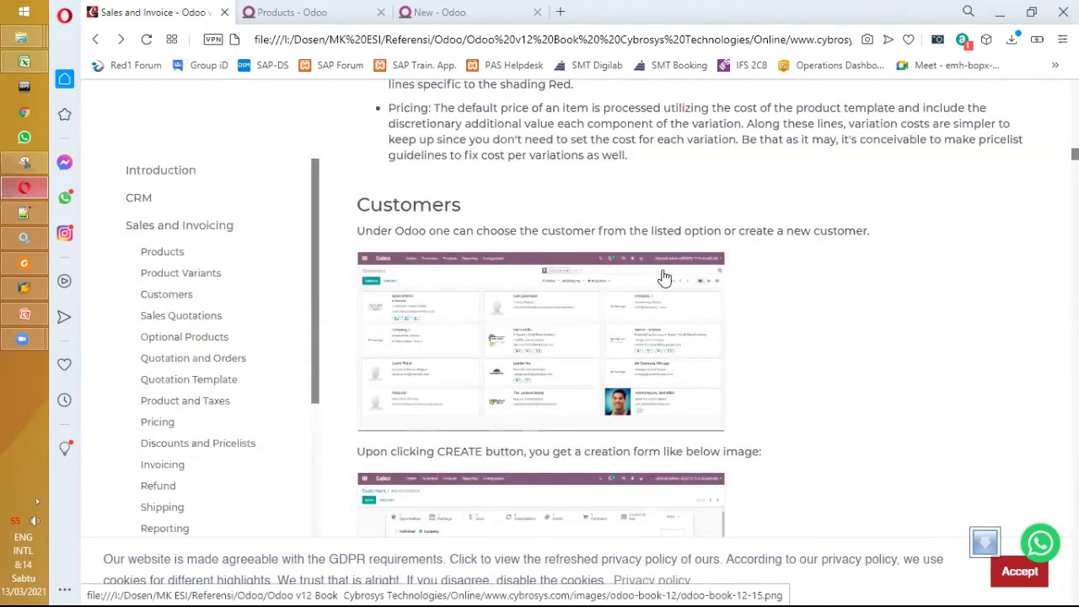
{"action": "scroll", "coordinate": [663, 274], "scroll_direction": "down", "scroll_amount": 3}
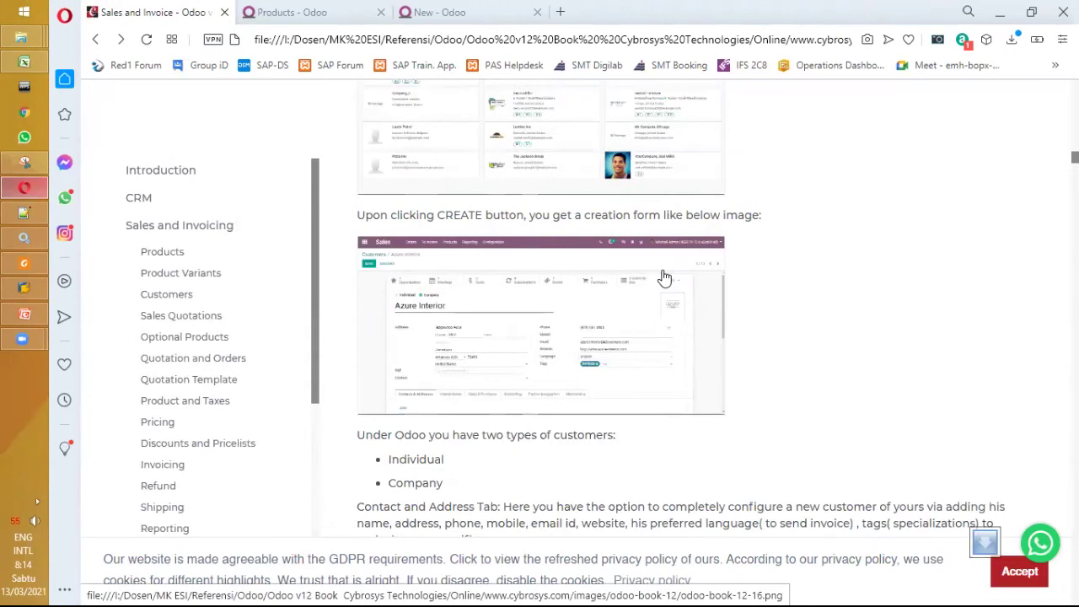
Switch from the book to the Odoo trial and leave the new PT.ABC customer for the apps overview, discarding its changes
{"action": "scroll", "coordinate": [663, 276], "scroll_direction": "up", "scroll_amount": 1}
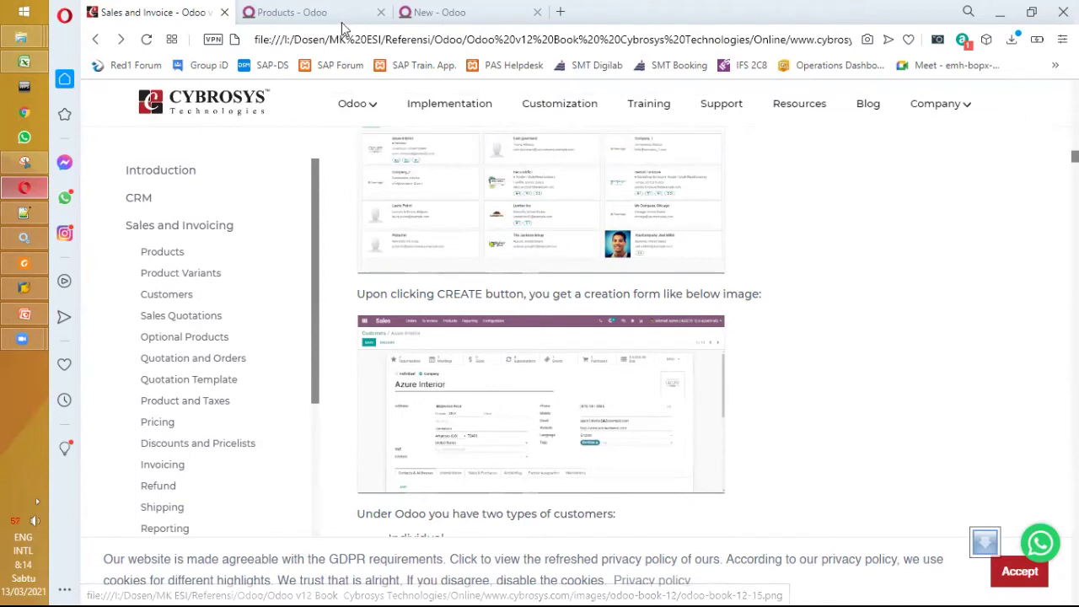
{"action": "key", "text": "ctrl+Tab"}
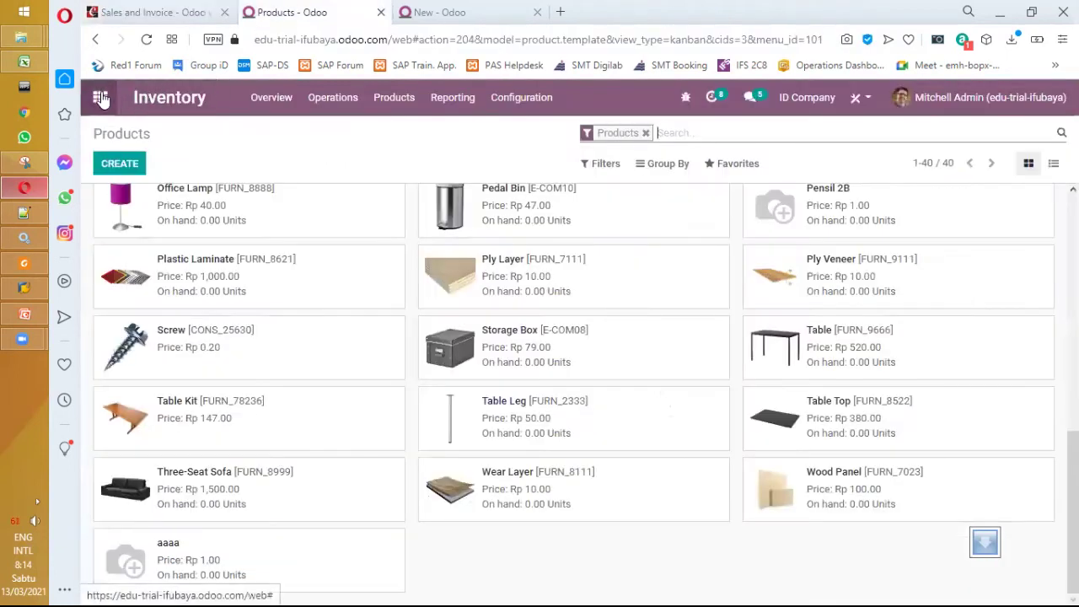
{"action": "left_click", "coordinate": [495, 110]}
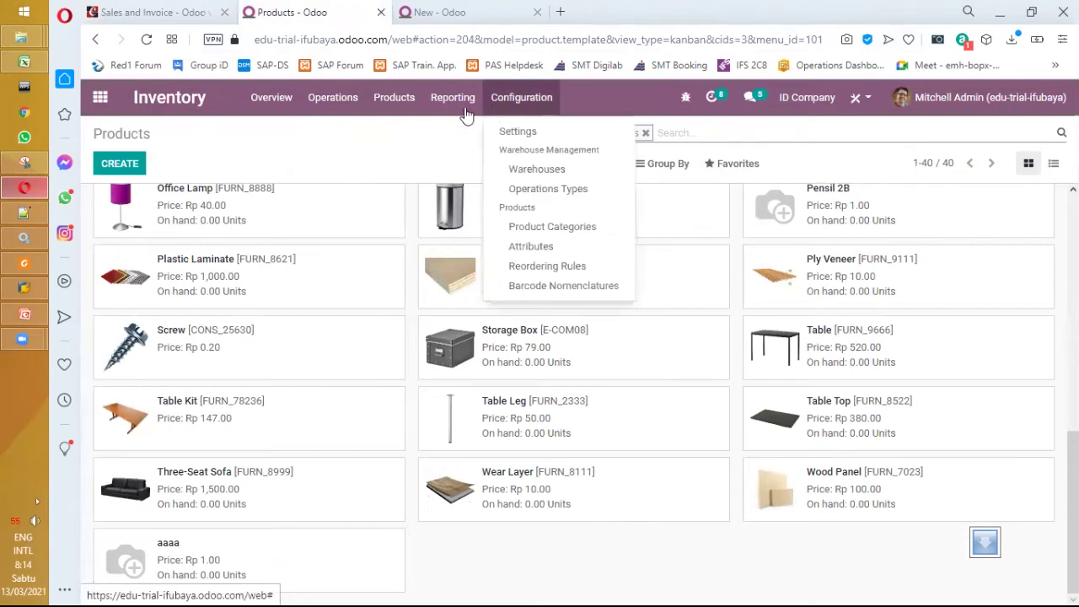
{"action": "key", "text": "ctrl+Tab"}
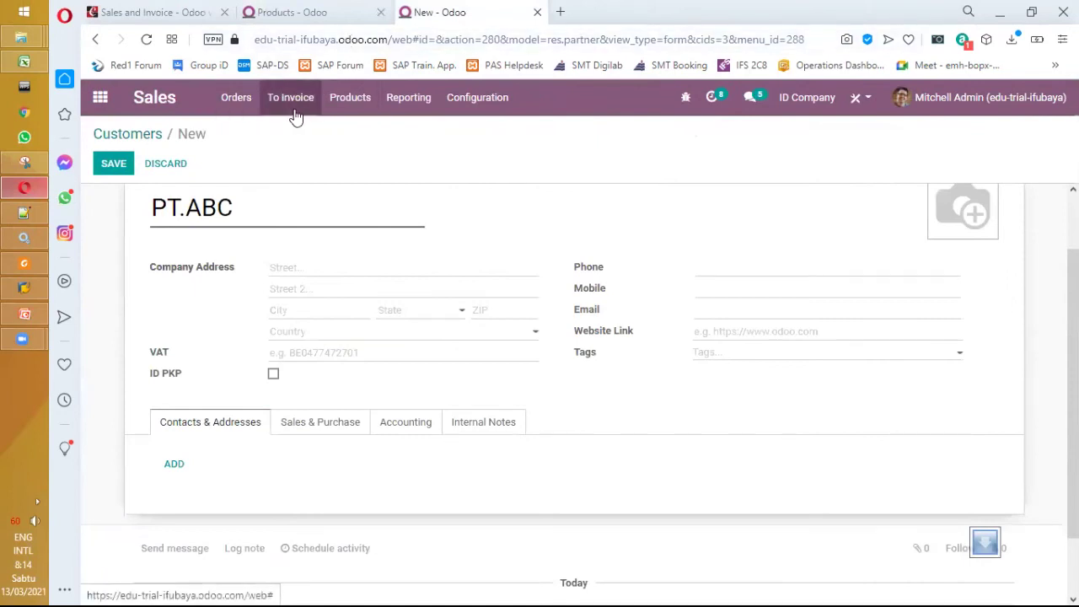
{"action": "left_click", "coordinate": [448, 108]}
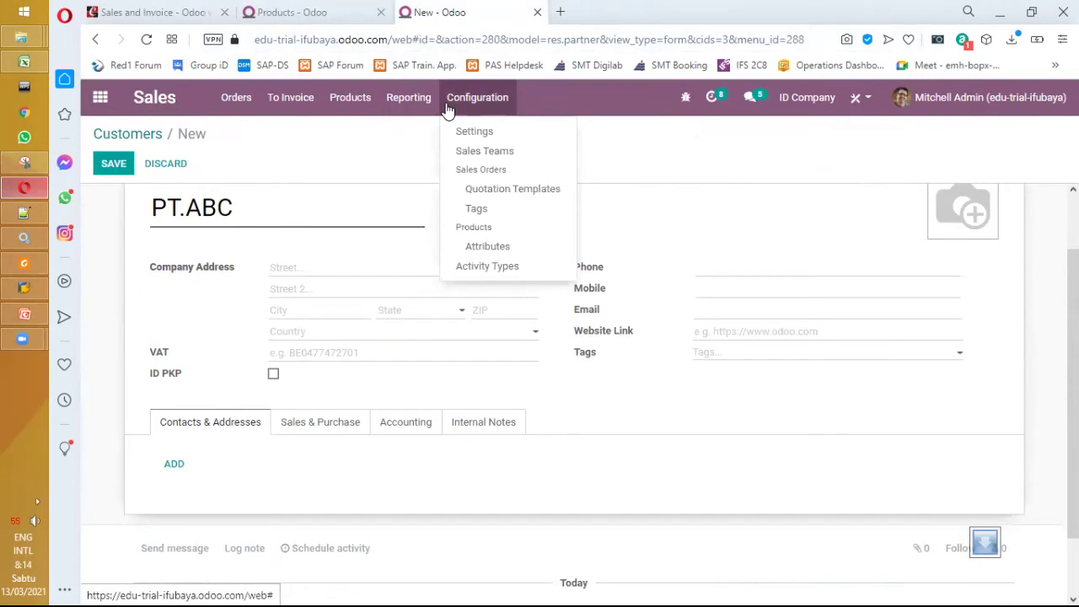
{"action": "left_click", "coordinate": [99, 99]}
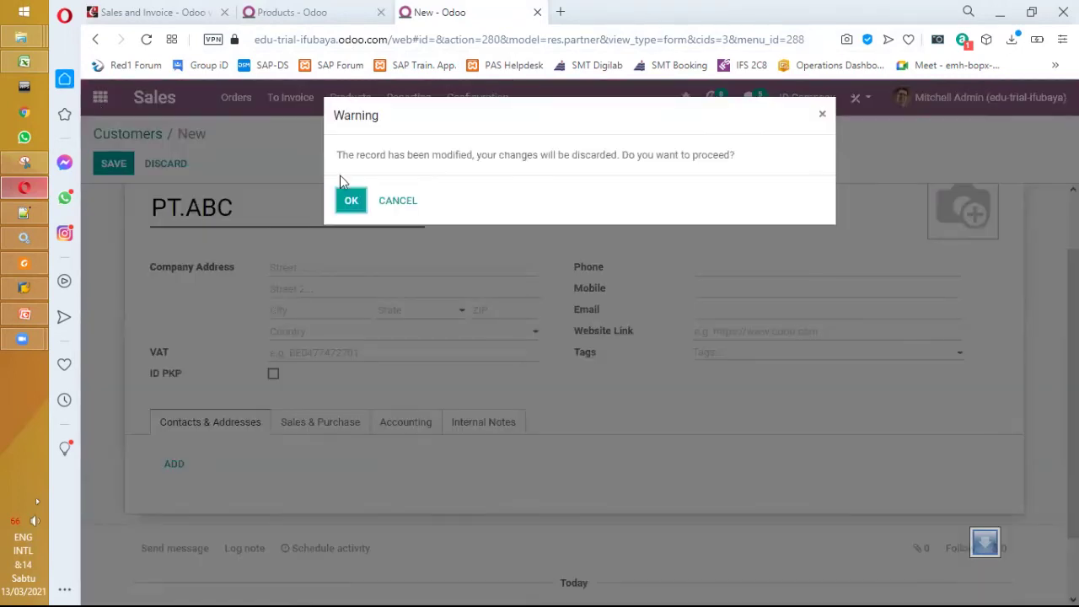
{"action": "left_click", "coordinate": [357, 206]}
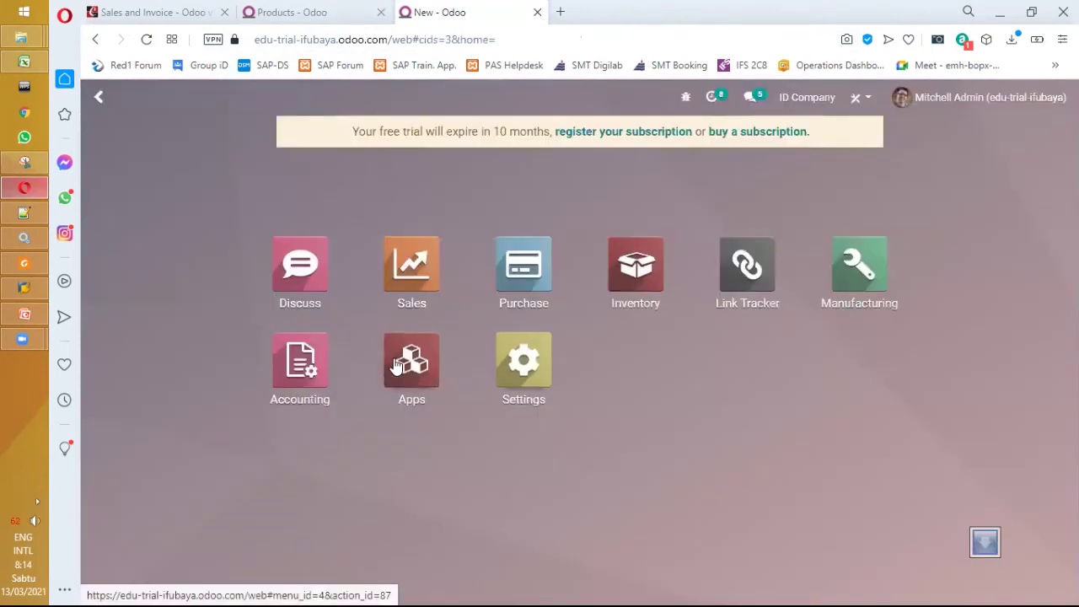
Open the Payment Terms list in the Accounting app's configuration
{"action": "left_click", "coordinate": [324, 369]}
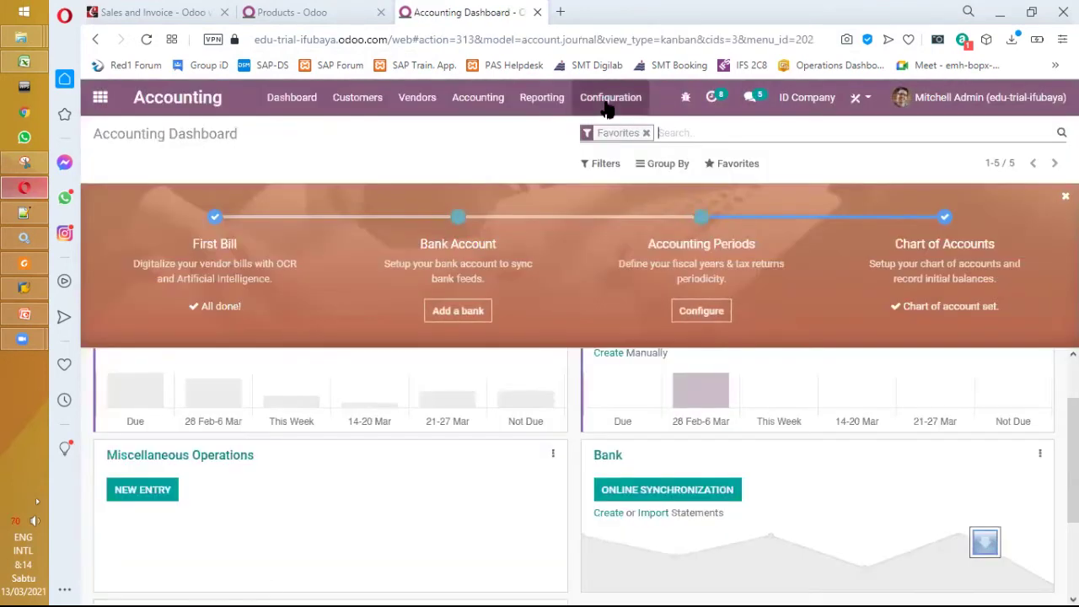
{"action": "left_click", "coordinate": [610, 97]}
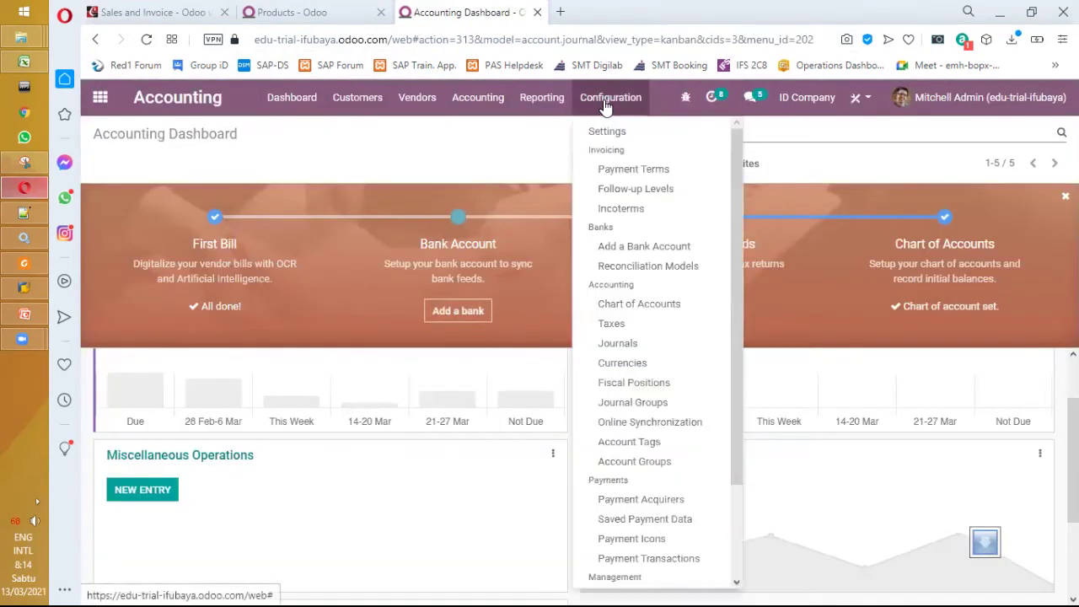
{"action": "left_click", "coordinate": [645, 172]}
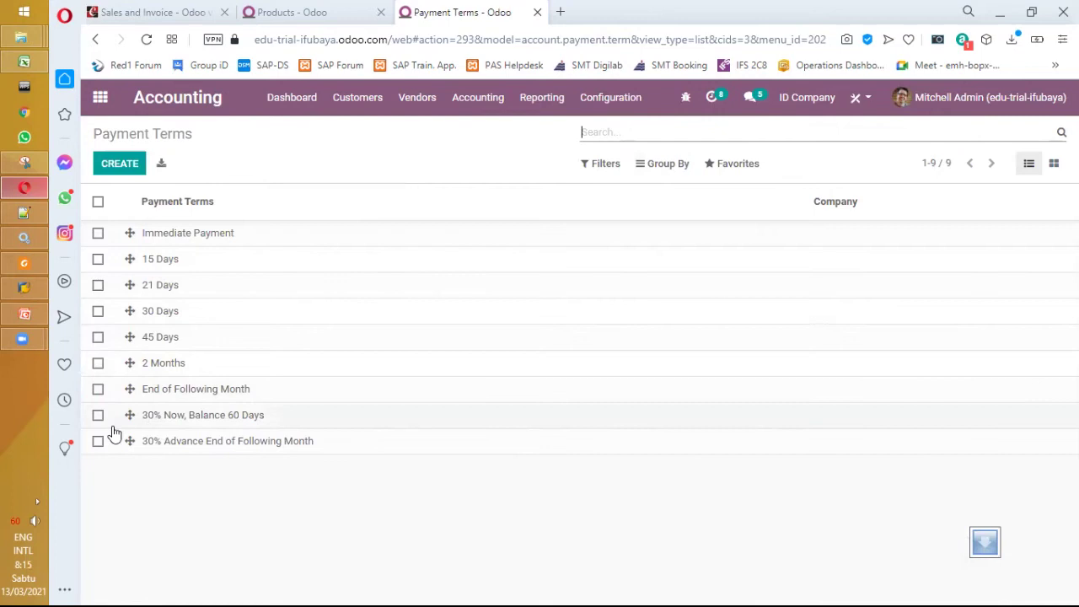
Rename the Immediate Payment term as Tunai, save it and return to the payment terms list
{"action": "left_click", "coordinate": [219, 242]}
{"action": "left_click", "coordinate": [125, 176]}
{"action": "left_click_drag", "start_coordinate": [383, 237], "coordinate": [164, 238]}
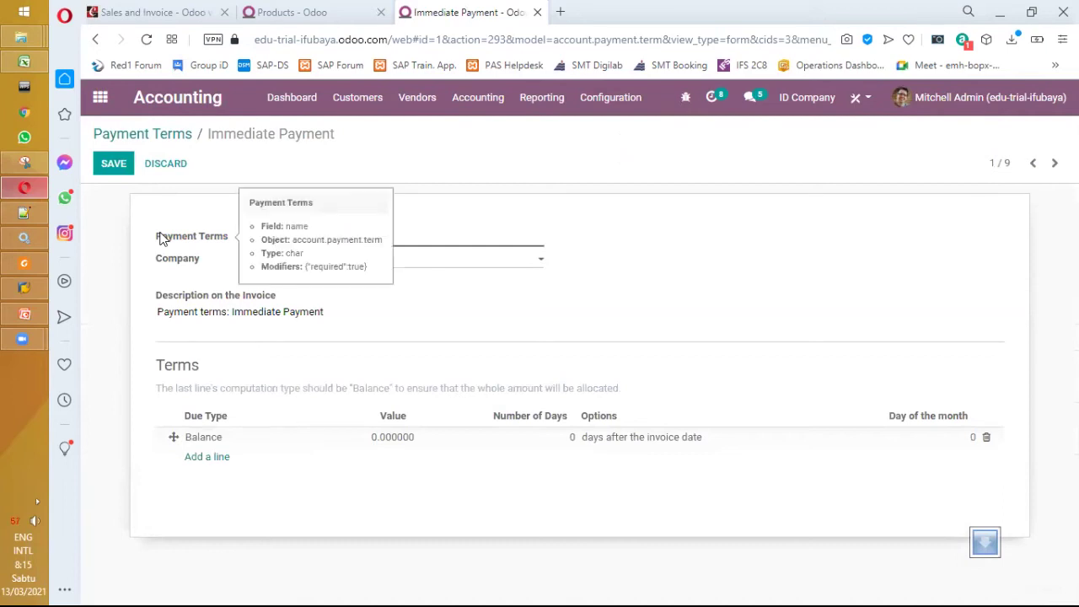
{"action": "type", "text": "Tunai"}
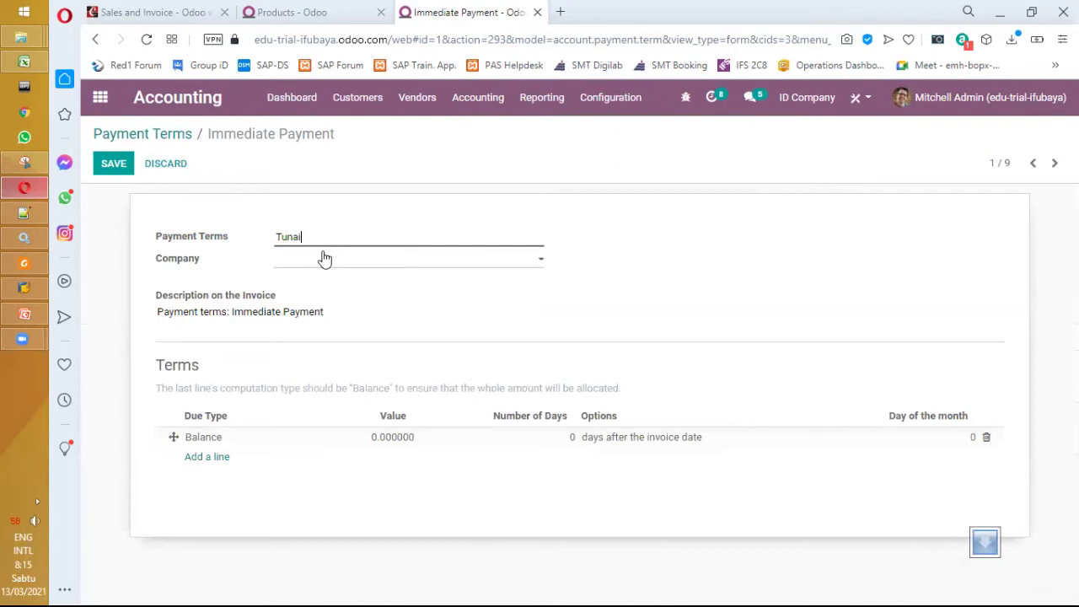
{"action": "left_click", "coordinate": [116, 164]}
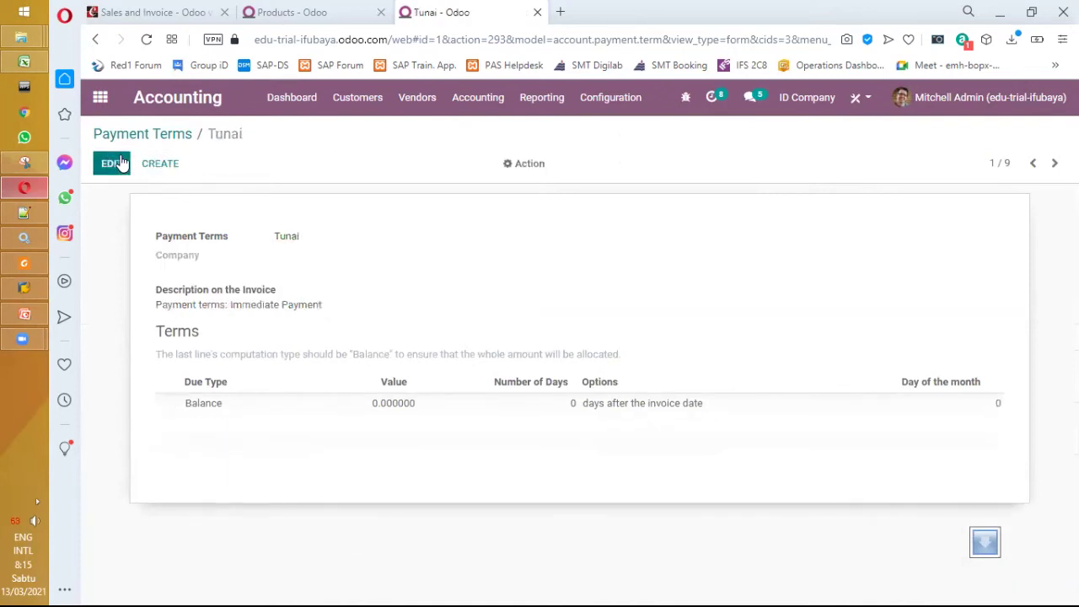
{"action": "left_click", "coordinate": [163, 134]}
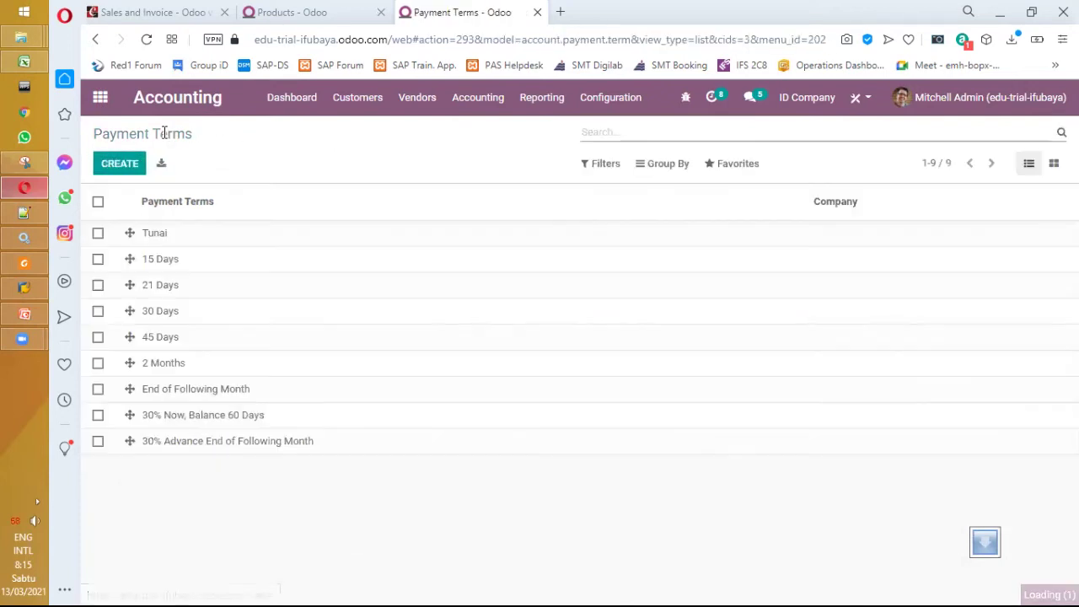
Open the 15 Days payment term for editing and rename it as 10 hari
{"action": "left_click", "coordinate": [173, 264]}
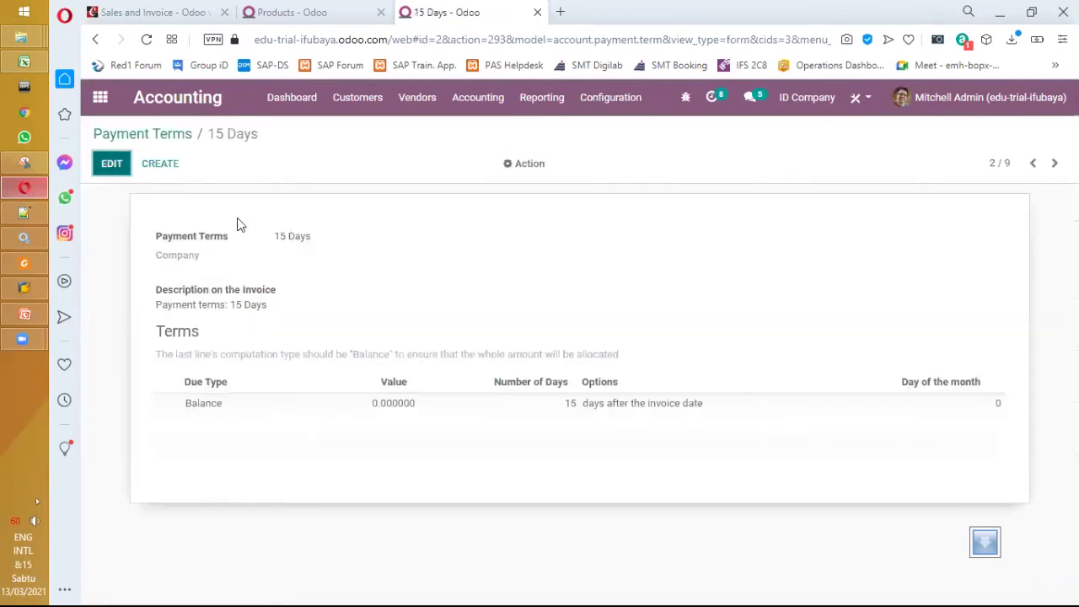
{"action": "key", "text": "alt+a"}
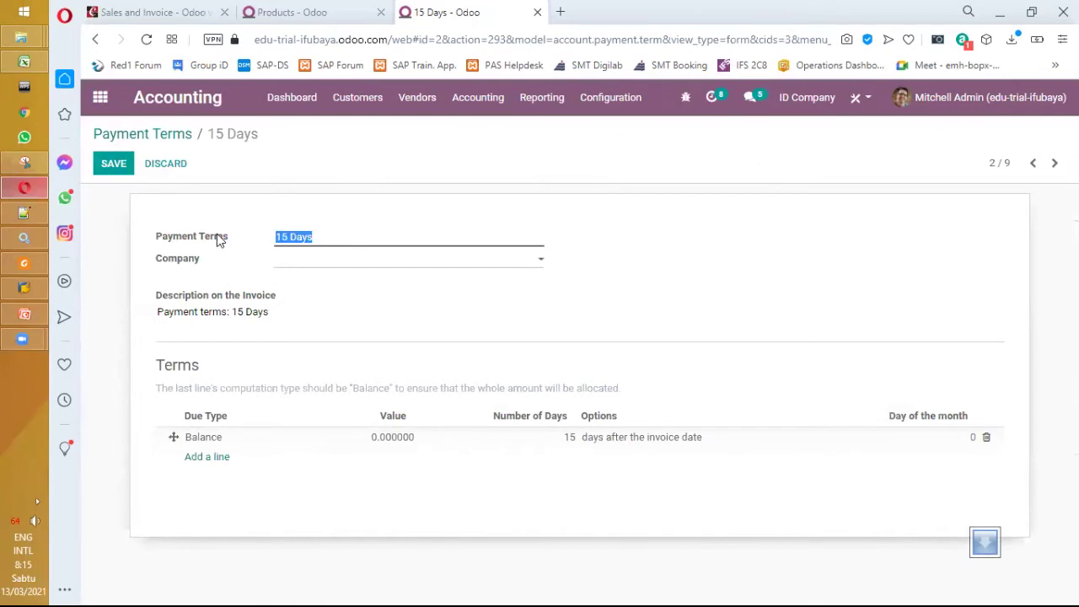
{"action": "type", "text": "10 hari"}
{"action": "key", "text": "Left"}
{"action": "key", "text": "Left"}
{"action": "key", "text": "Left"}
{"action": "type", "text": "h"}
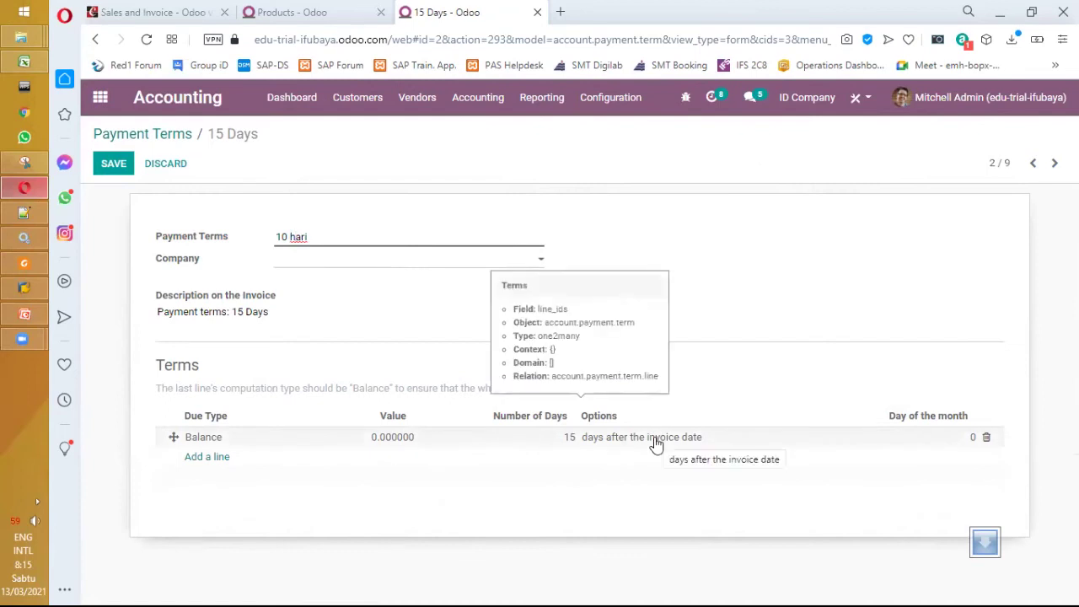
{"action": "left_click_drag", "start_coordinate": [656, 445], "coordinate": [256, 312]}
{"action": "double_click", "coordinate": [256, 312]}
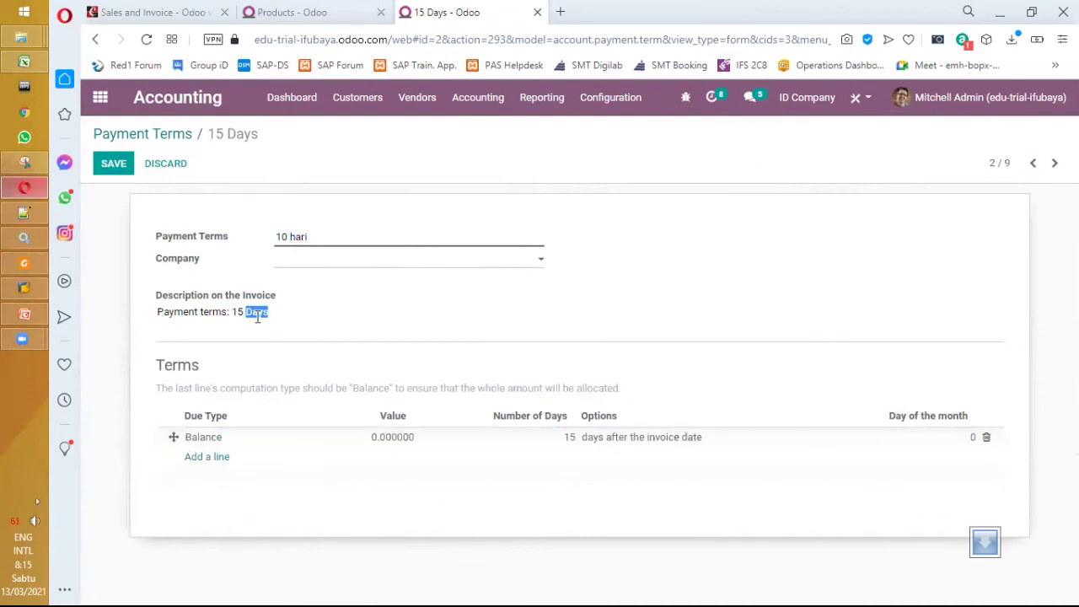
Set the Balance line's due date to 10 days after the invoice date and save the payment term
{"action": "left_click", "coordinate": [587, 448]}
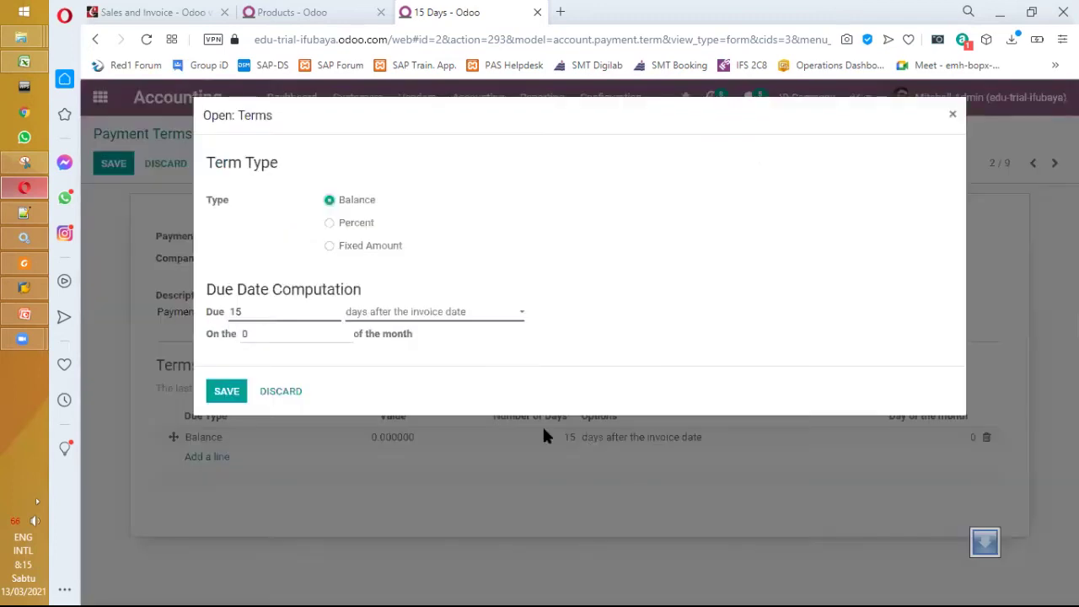
{"action": "left_click_drag", "start_coordinate": [306, 311], "coordinate": [187, 302]}
{"action": "type", "text": "10"}
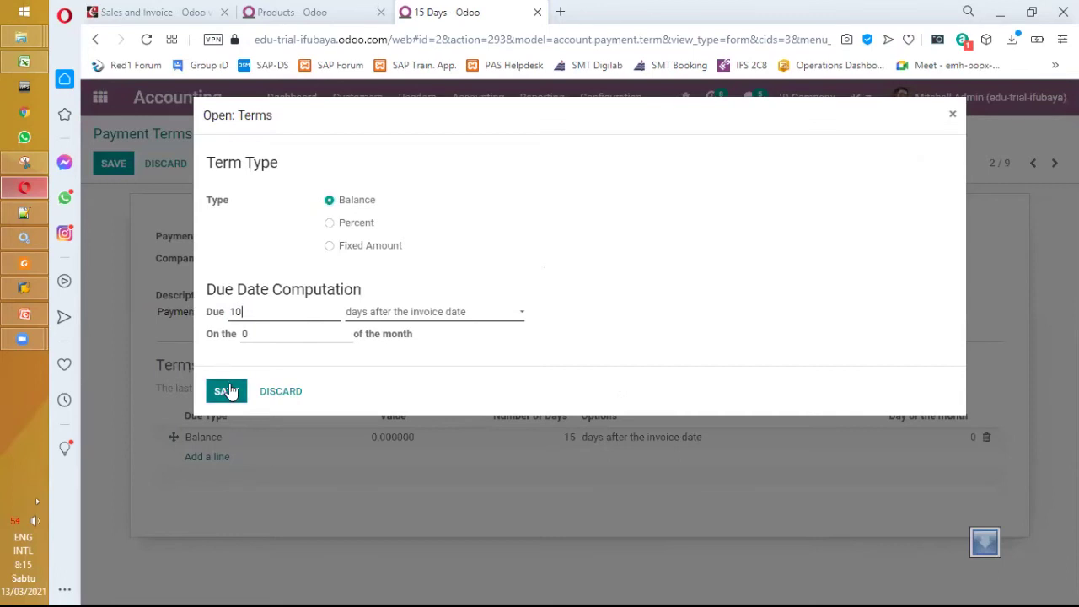
{"action": "left_click", "coordinate": [226, 391]}
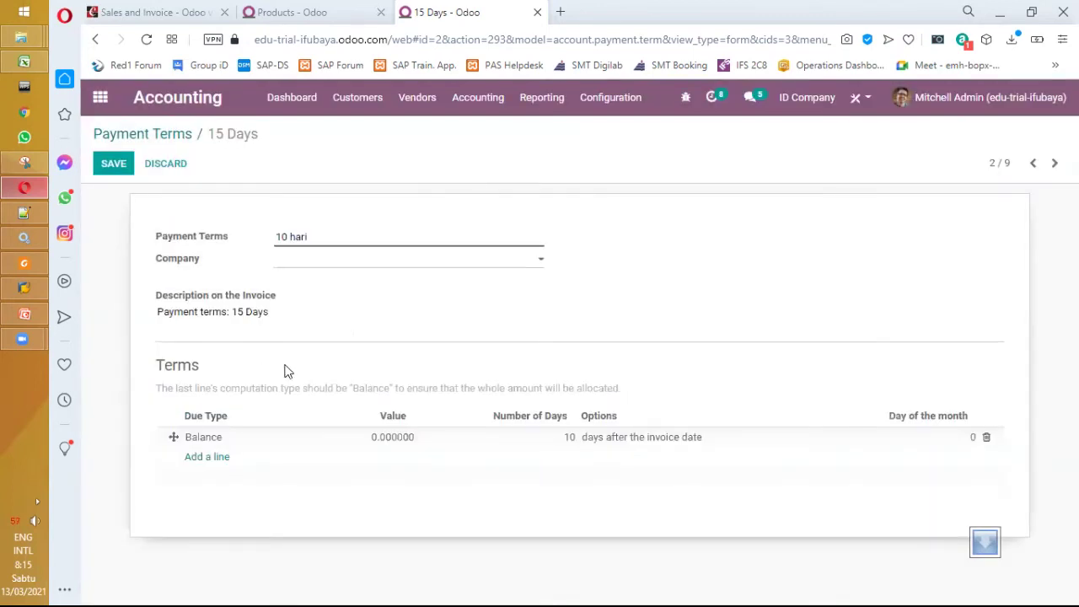
{"action": "left_click", "coordinate": [118, 171]}
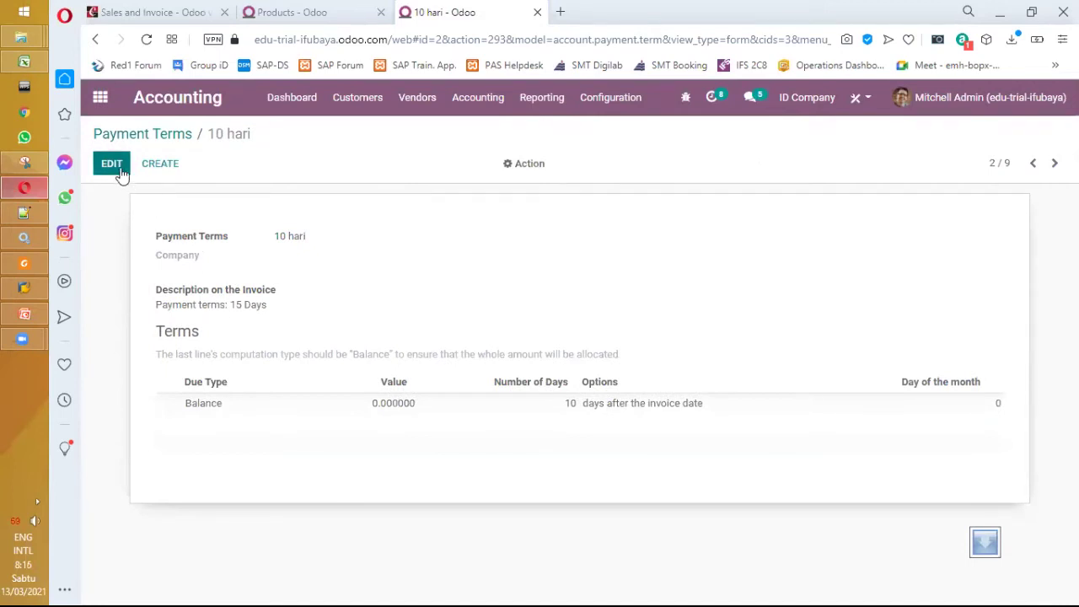
Change the 10 hari term's invoice description to "Payment terms: 10 Days", save it and return to the payment terms list
{"action": "left_click", "coordinate": [120, 172]}
{"action": "left_click", "coordinate": [243, 311]}
{"action": "key", "text": "BackSpace"}
{"action": "key", "text": "BackSpace"}
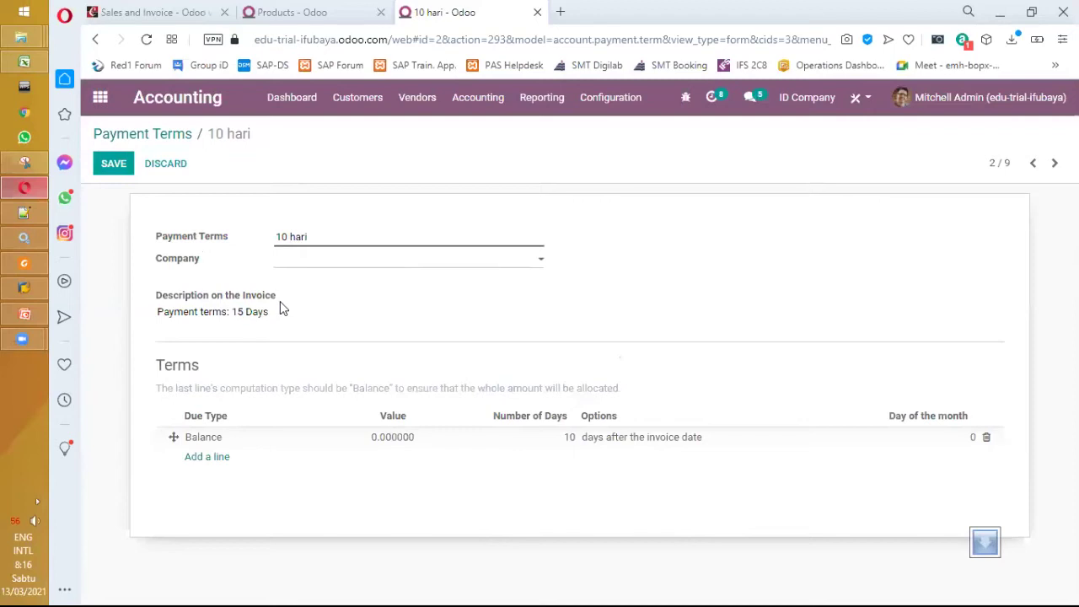
{"action": "type", "text": "10"}
{"action": "left_click", "coordinate": [124, 171]}
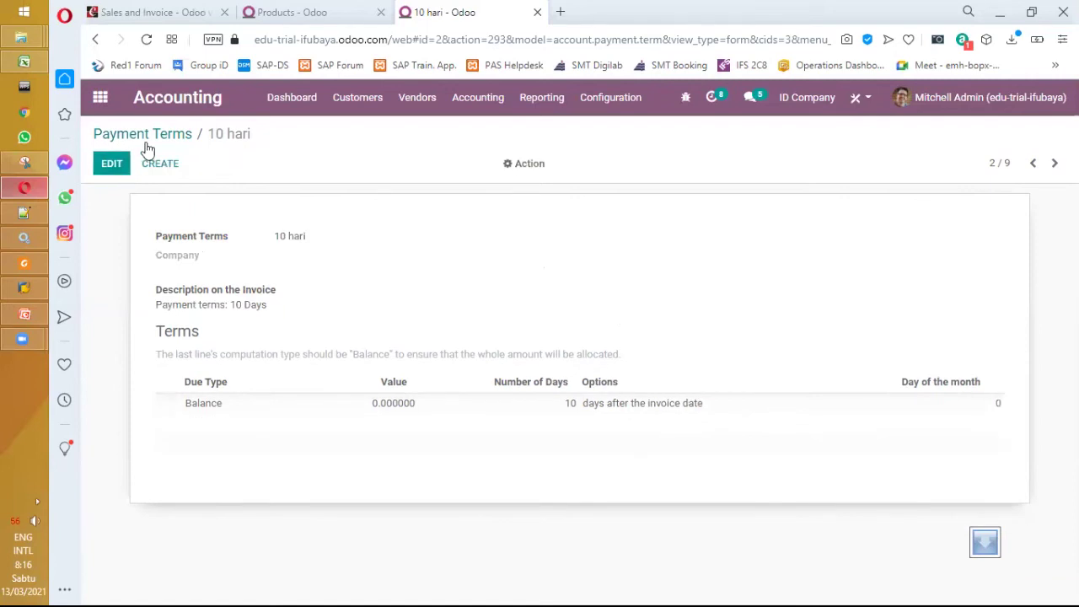
{"action": "left_click", "coordinate": [149, 137]}
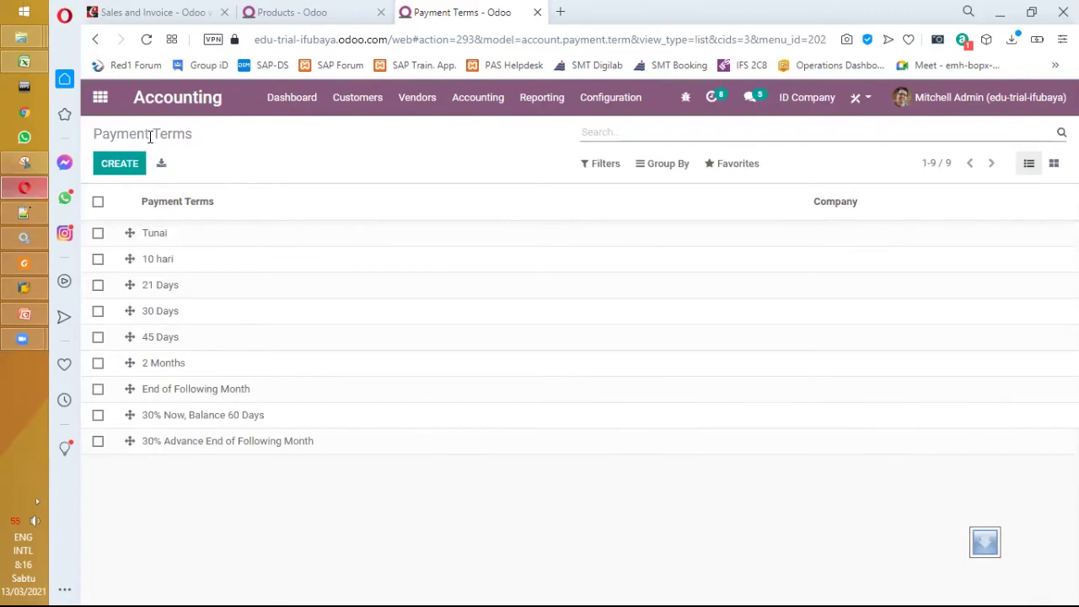
{"action": "left_click", "coordinate": [164, 11]}
{"action": "scroll", "coordinate": [496, 334], "scroll_direction": "down", "scroll_amount": 2}
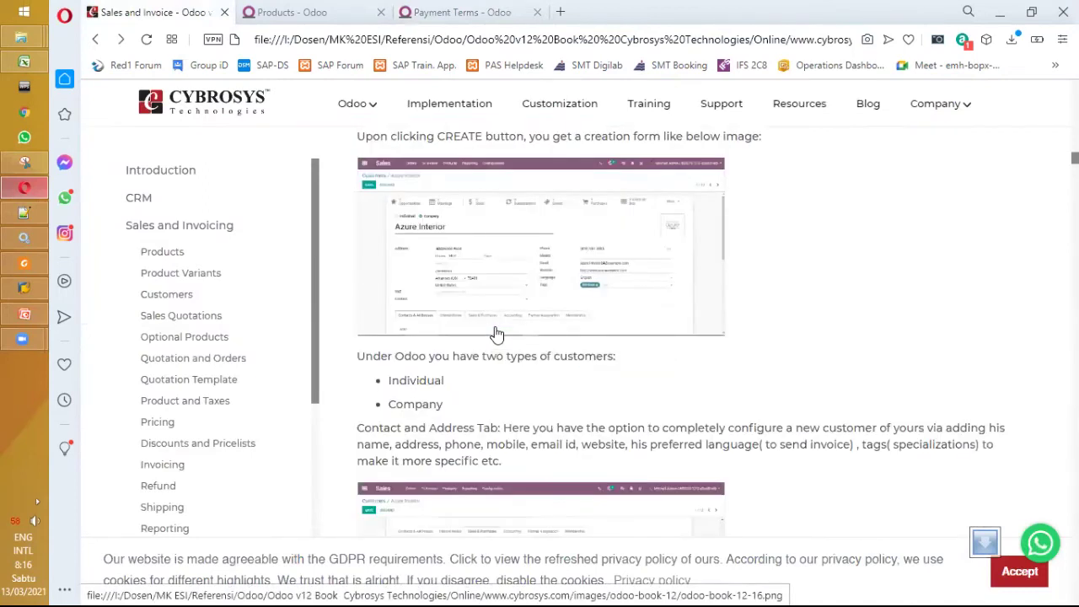
{"action": "key", "text": "ctrl+Tab"}
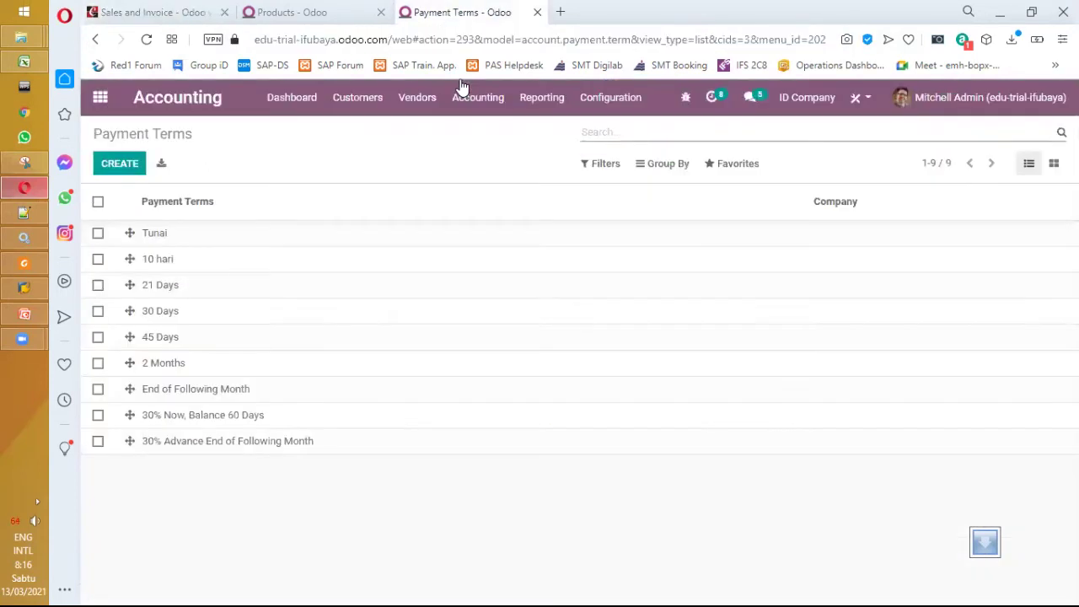
{"action": "left_click", "coordinate": [584, 97]}
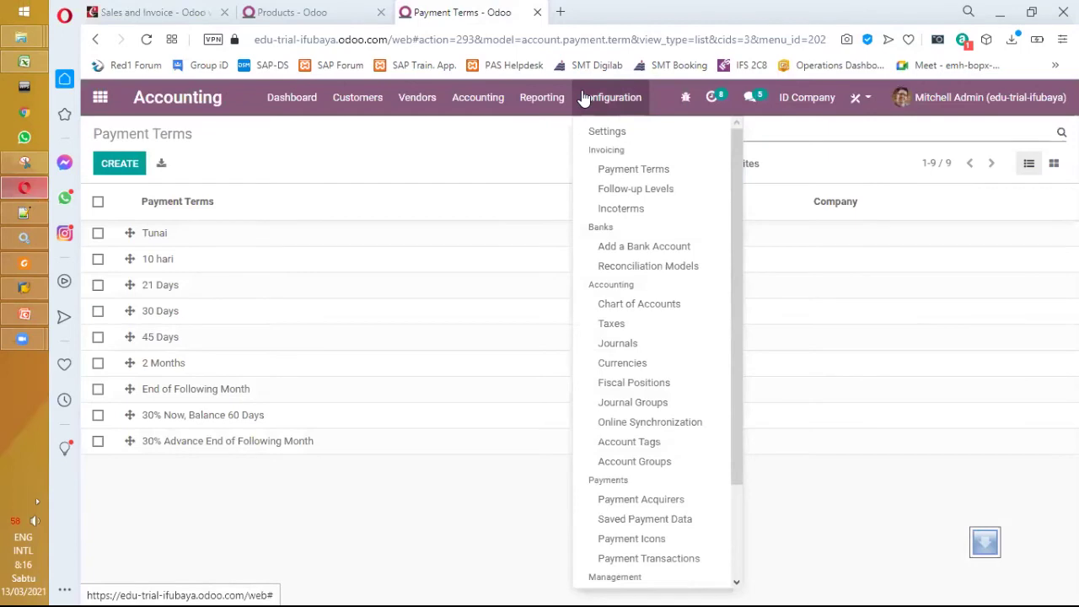
Switch from Accounting to the Sales app and open its settings
{"action": "left_click", "coordinate": [100, 97]}
{"action": "left_click", "coordinate": [429, 287]}
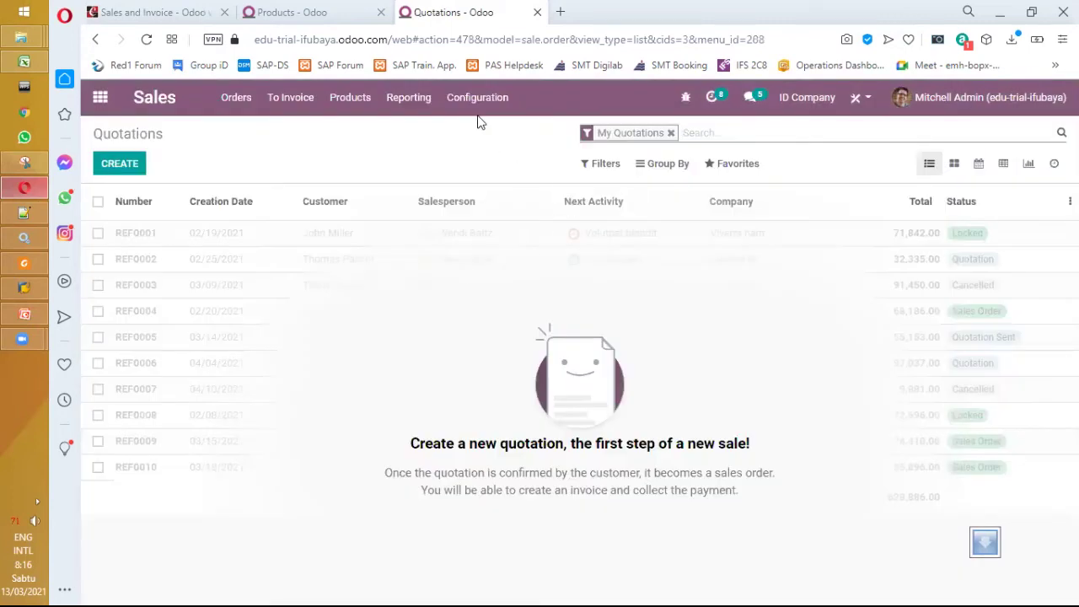
{"action": "left_click", "coordinate": [482, 103]}
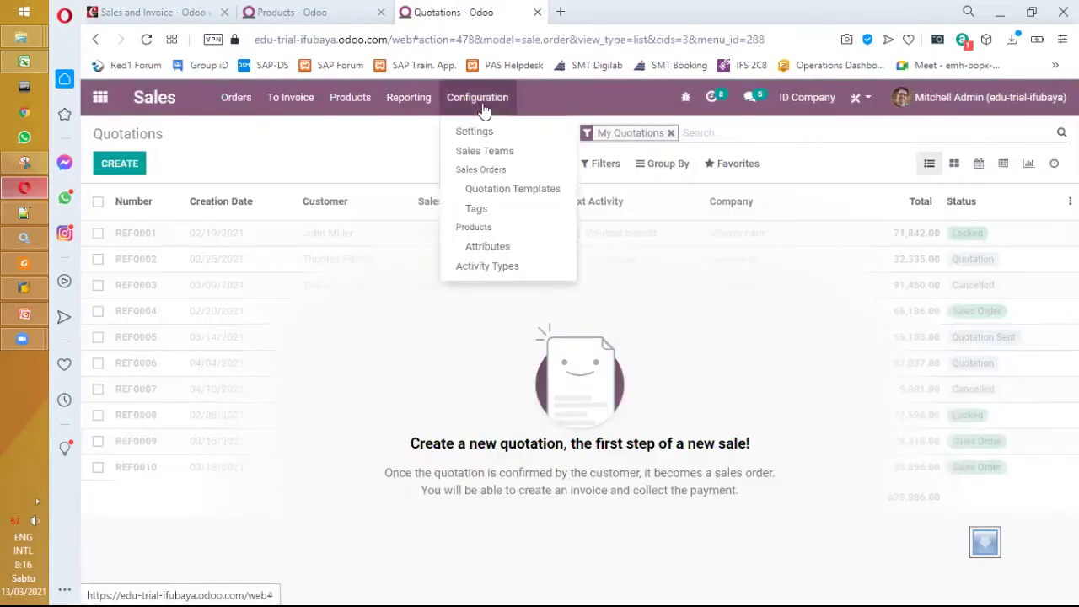
{"action": "left_click", "coordinate": [475, 132]}
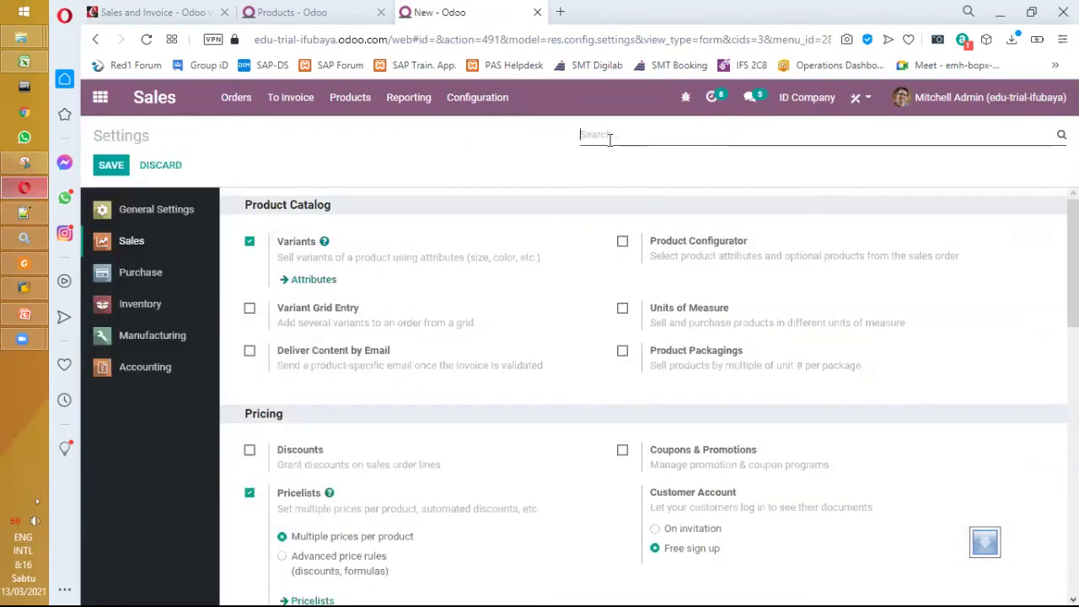
Find the delivery settings by searching for "deli", enable Delivery Methods for computing shipping costs on orders, and save the settings
{"action": "type", "text": "de"}
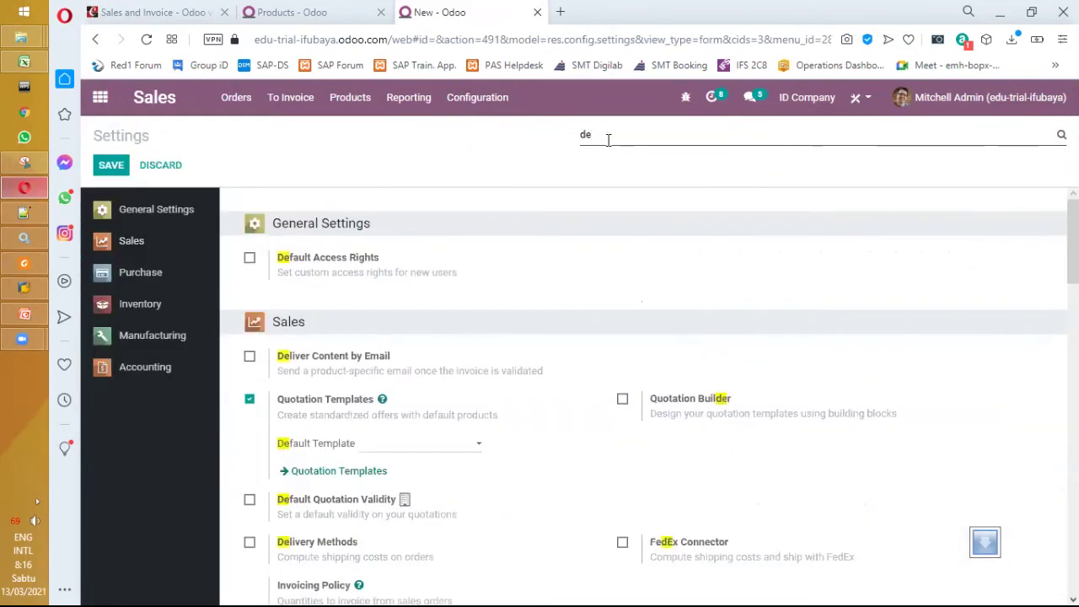
{"action": "type", "text": "li"}
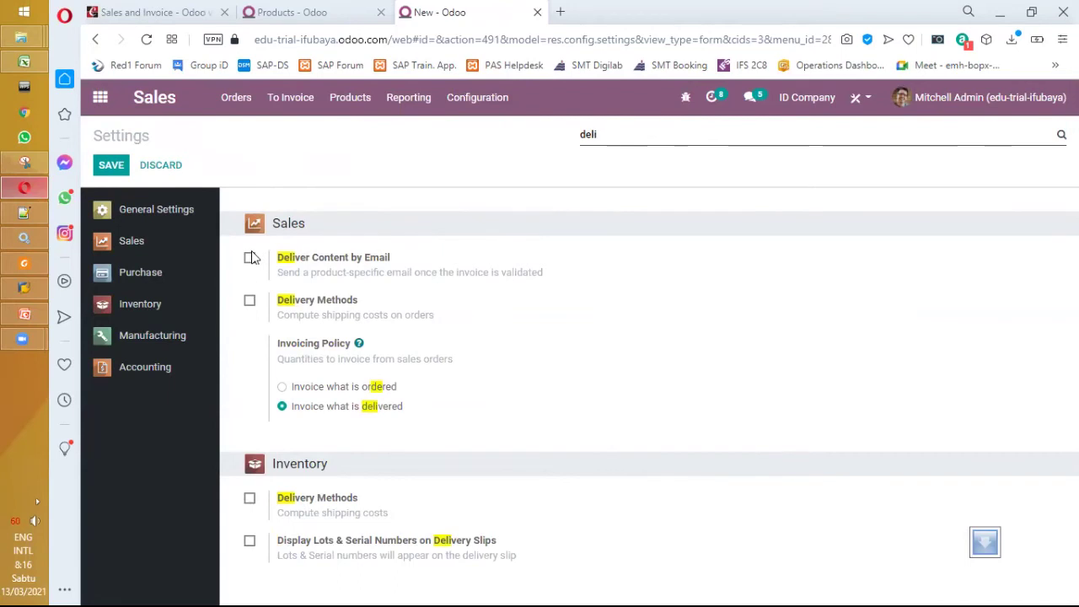
{"action": "left_click", "coordinate": [251, 303]}
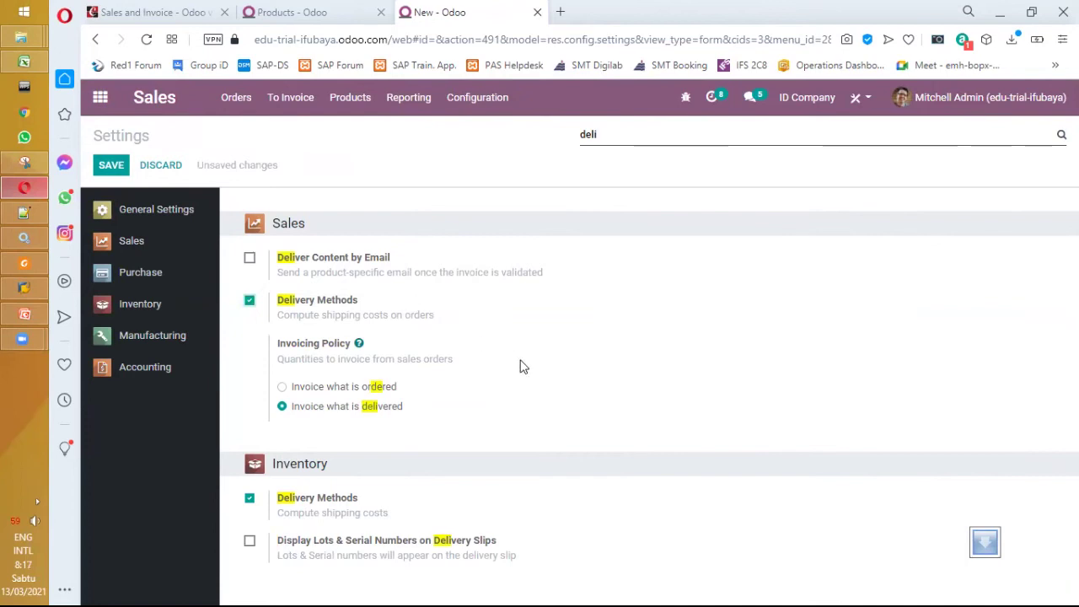
{"action": "left_click", "coordinate": [113, 164]}
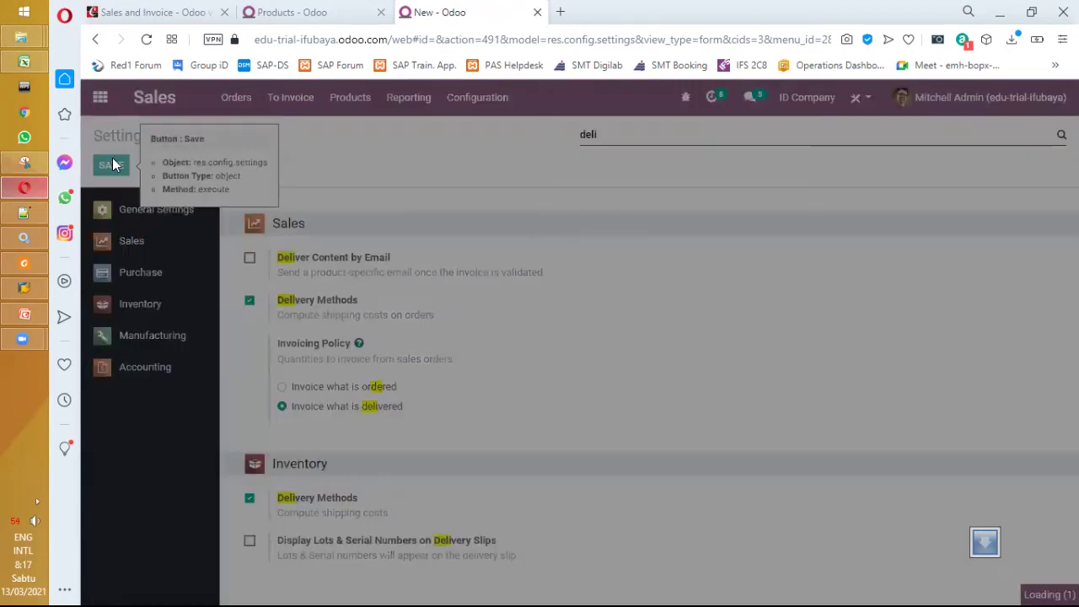
{"action": "left_click", "coordinate": [466, 97]}
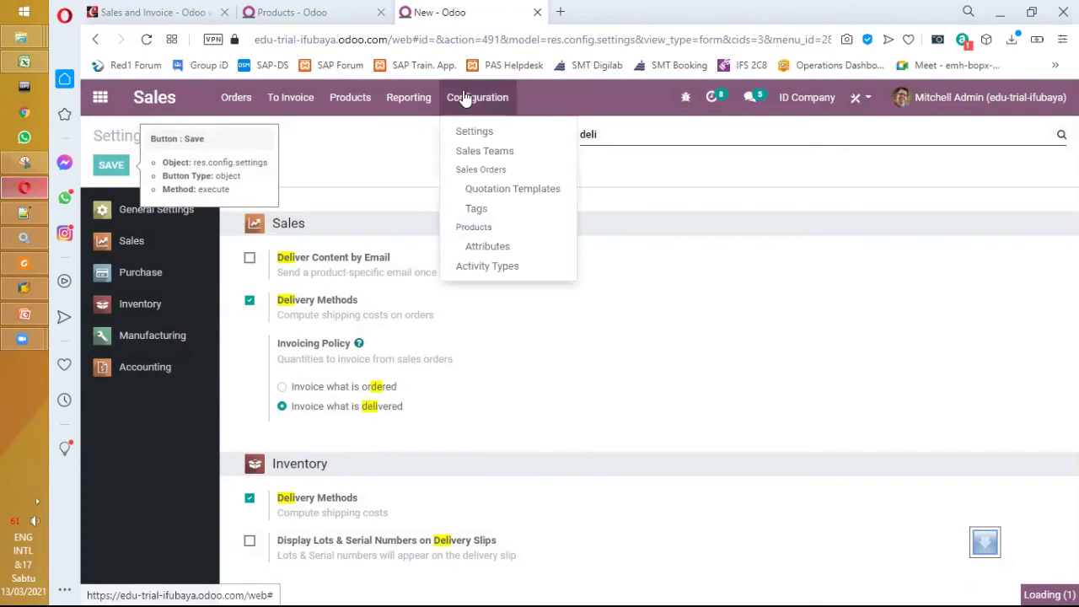
{"action": "left_click", "coordinate": [110, 169]}
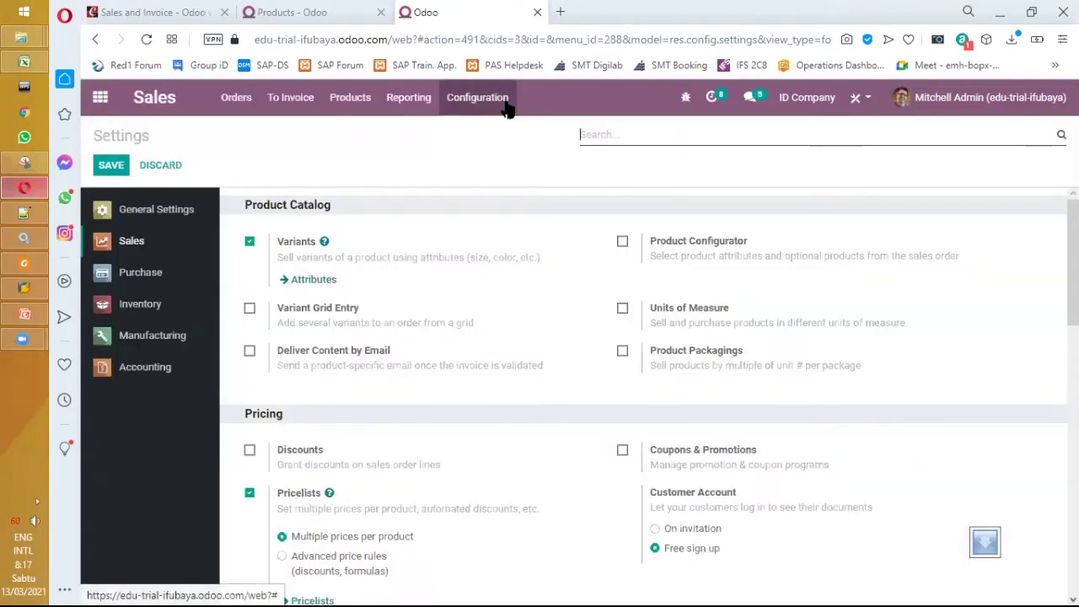
Examine the Free delivery charges shipping method, including its minimum order amount in edit mode, and discard the edit
{"action": "left_click", "coordinate": [477, 101]}
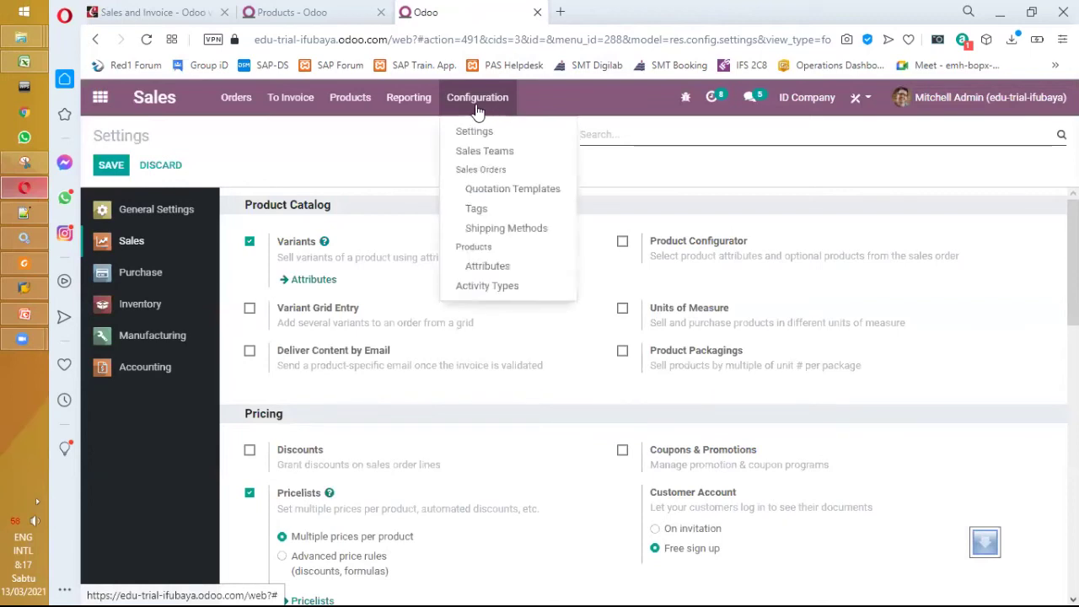
{"action": "left_click", "coordinate": [513, 228]}
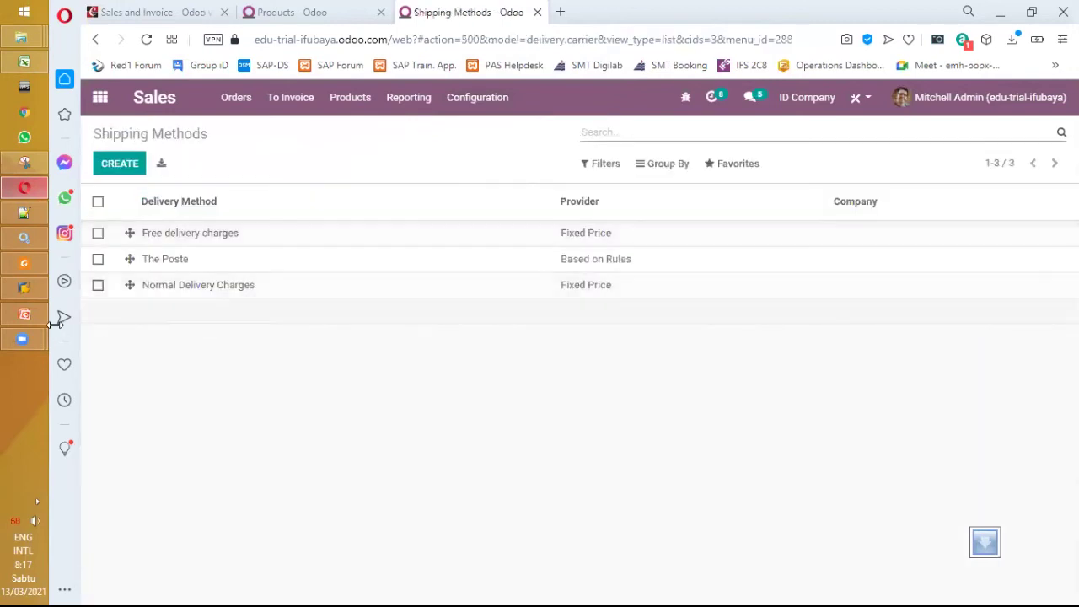
{"action": "left_click", "coordinate": [164, 240]}
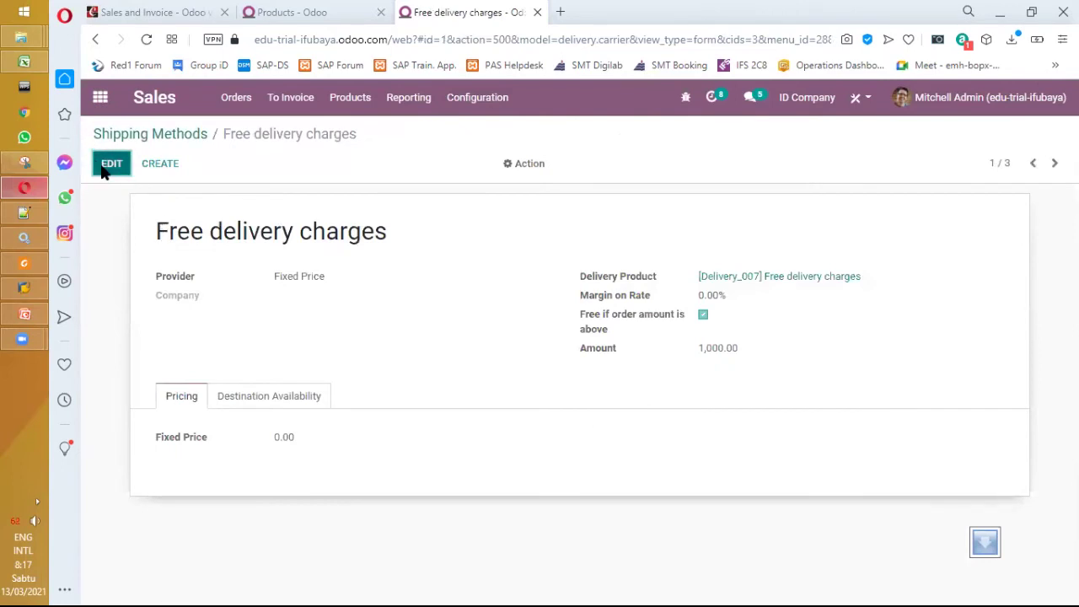
{"action": "left_click", "coordinate": [111, 163]}
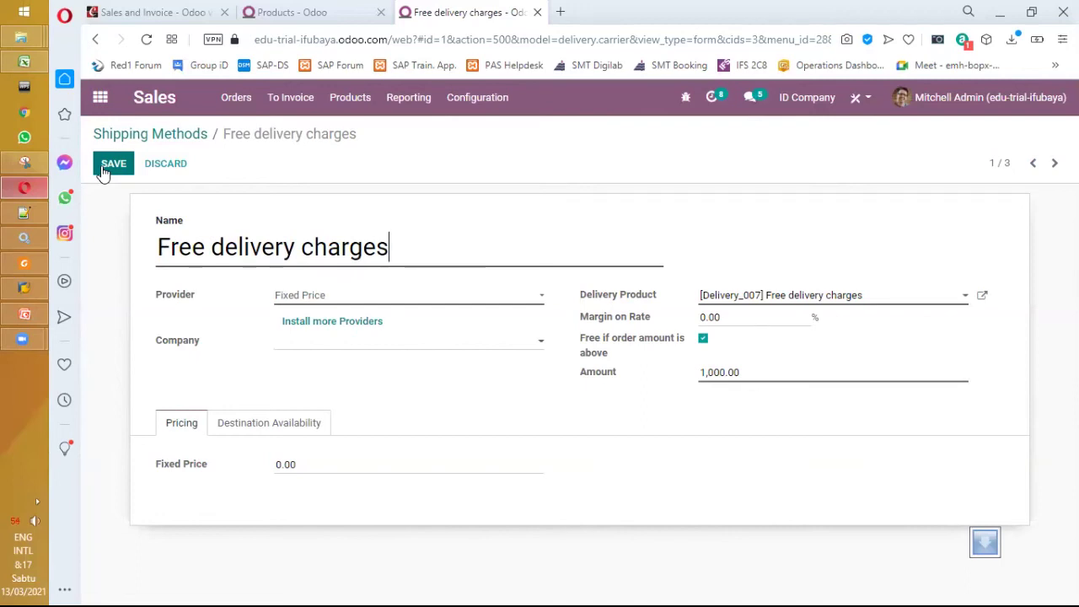
{"action": "left_click", "coordinate": [737, 376]}
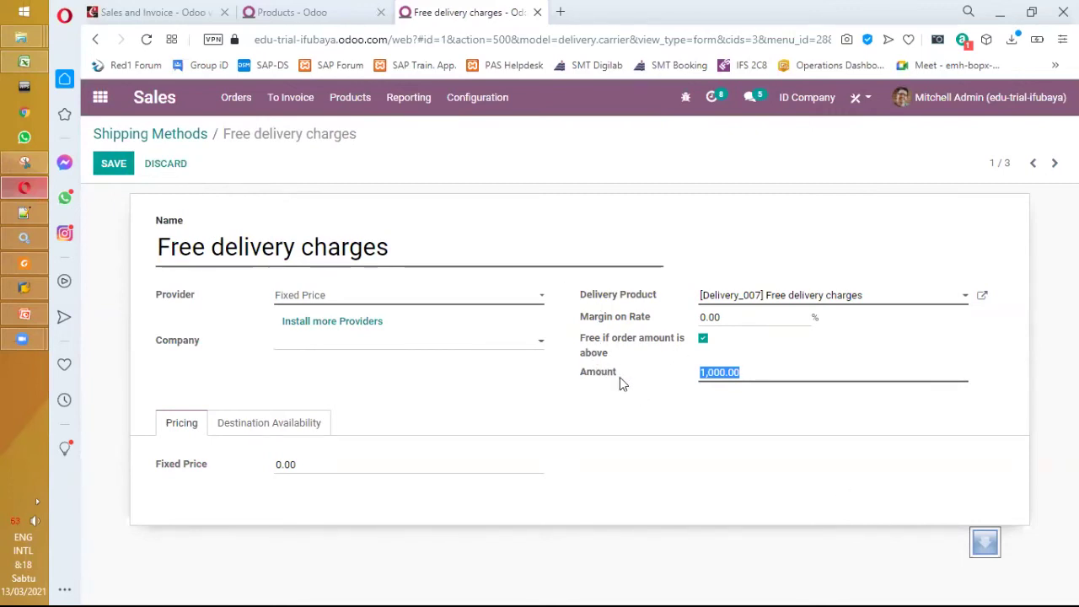
{"action": "left_click", "coordinate": [743, 375]}
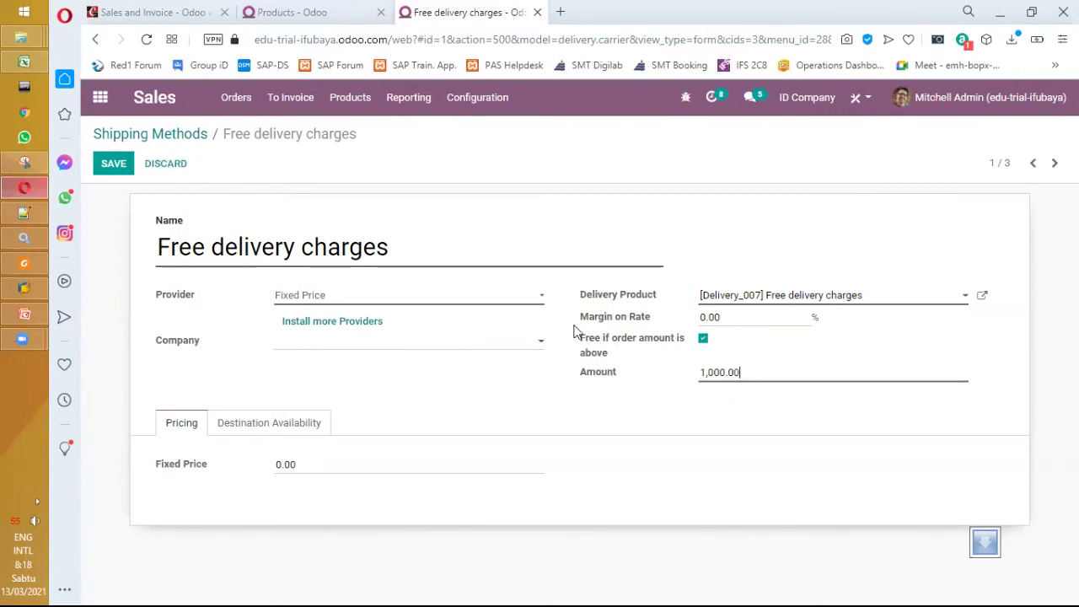
{"action": "left_click", "coordinate": [160, 172]}
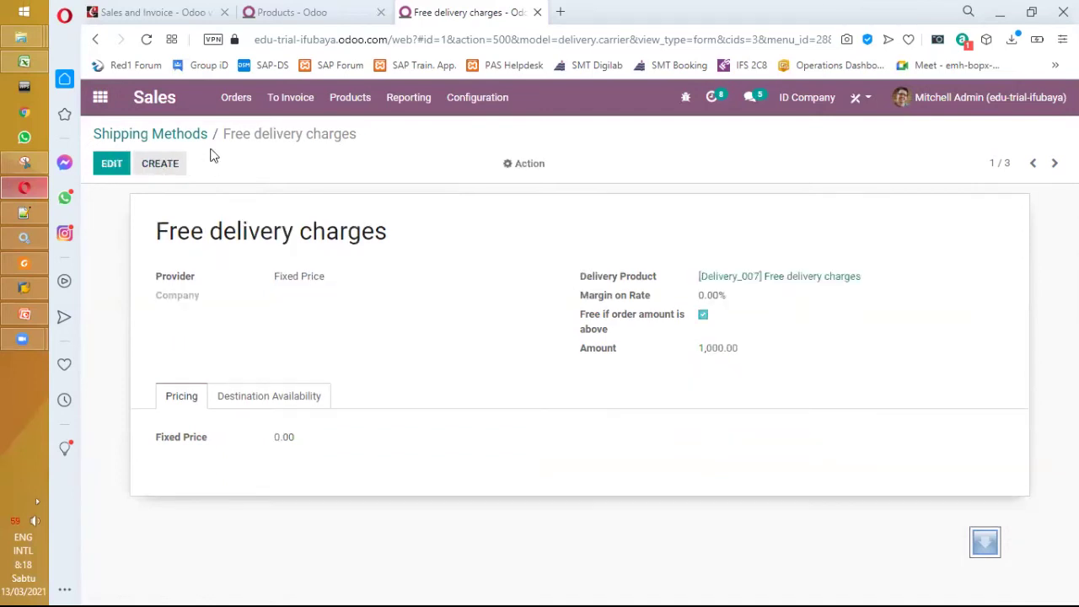
Read the Sales Quotations introduction in the Cybrosys Odoo guide, up to making a first quotation
{"action": "left_click", "coordinate": [161, 17]}
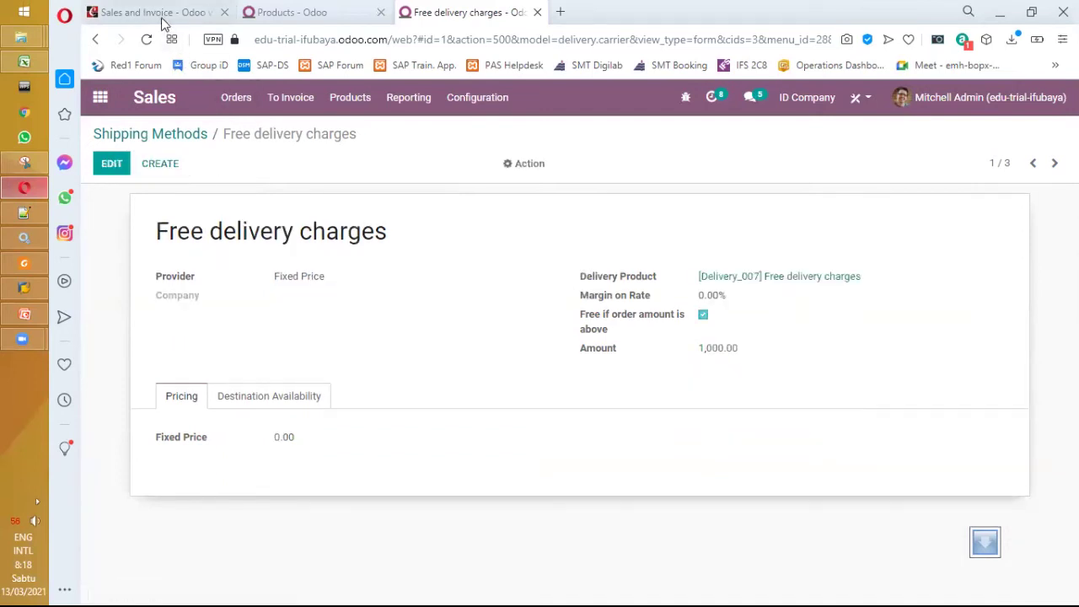
{"action": "scroll", "coordinate": [842, 435], "scroll_direction": "down", "scroll_amount": 8}
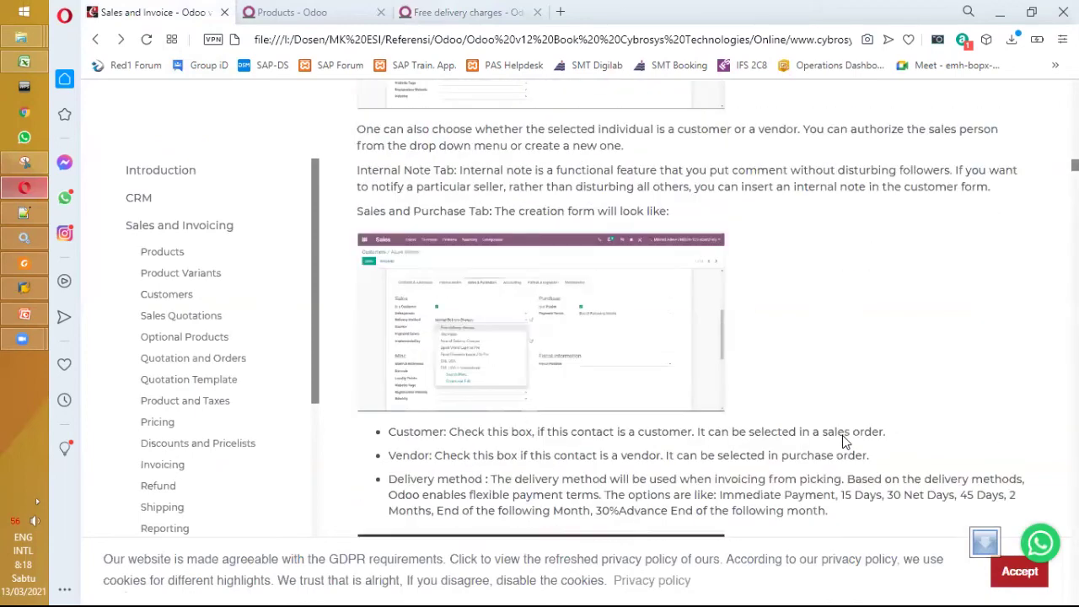
{"action": "scroll", "coordinate": [837, 456], "scroll_direction": "down", "scroll_amount": 15}
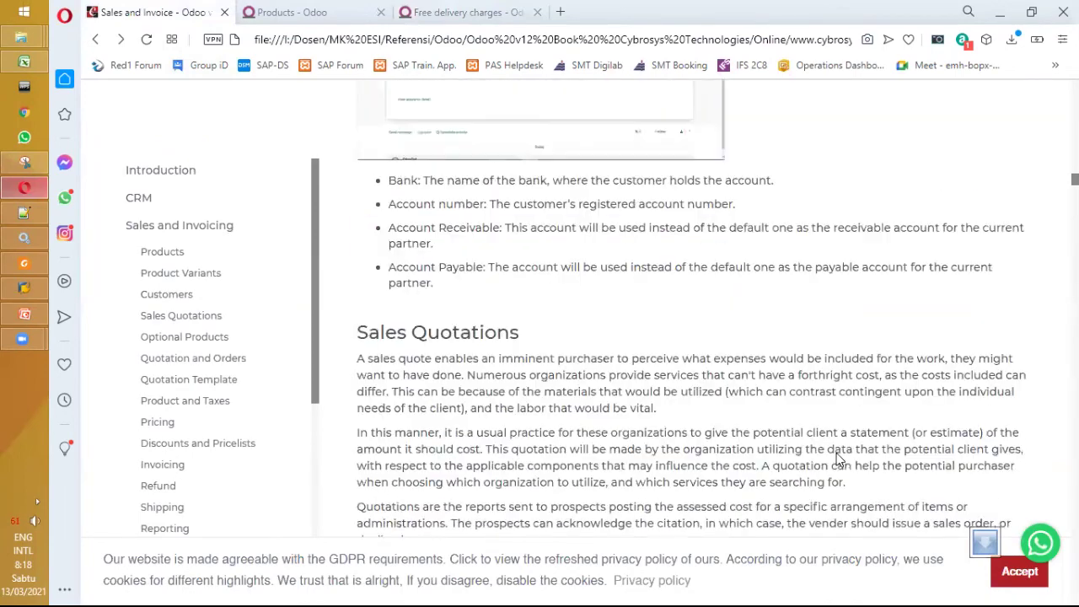
{"action": "scroll", "coordinate": [837, 461], "scroll_direction": "up", "scroll_amount": 6}
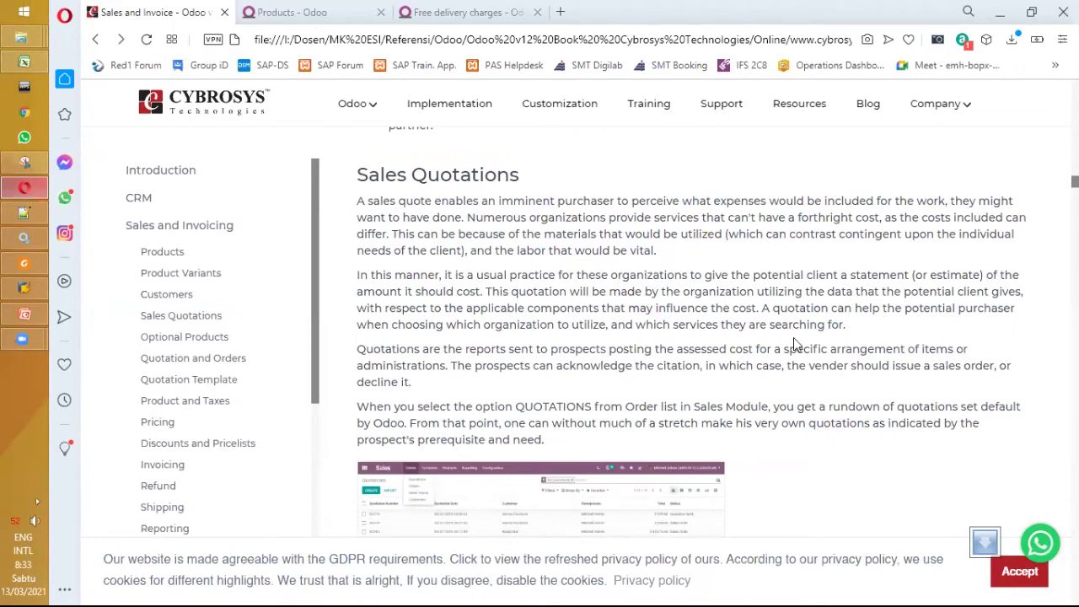
{"action": "scroll", "coordinate": [793, 342], "scroll_direction": "down", "scroll_amount": 3}
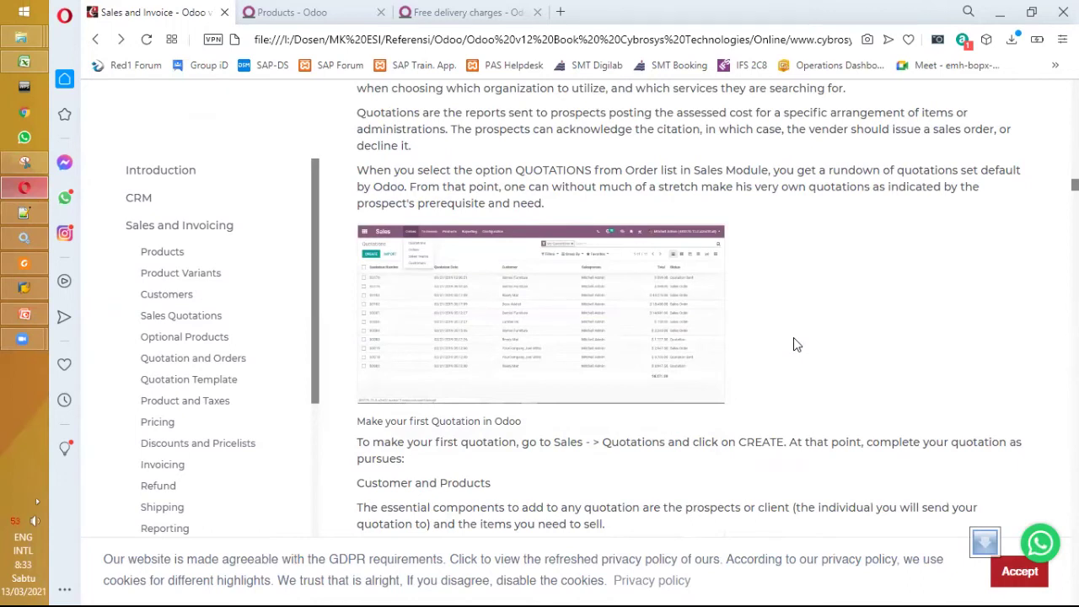
View the guide's enlarged quotation images, from the quotations list through the new quotation and order line forms to the invoice lines, and close the viewer
{"action": "left_click", "coordinate": [607, 337]}
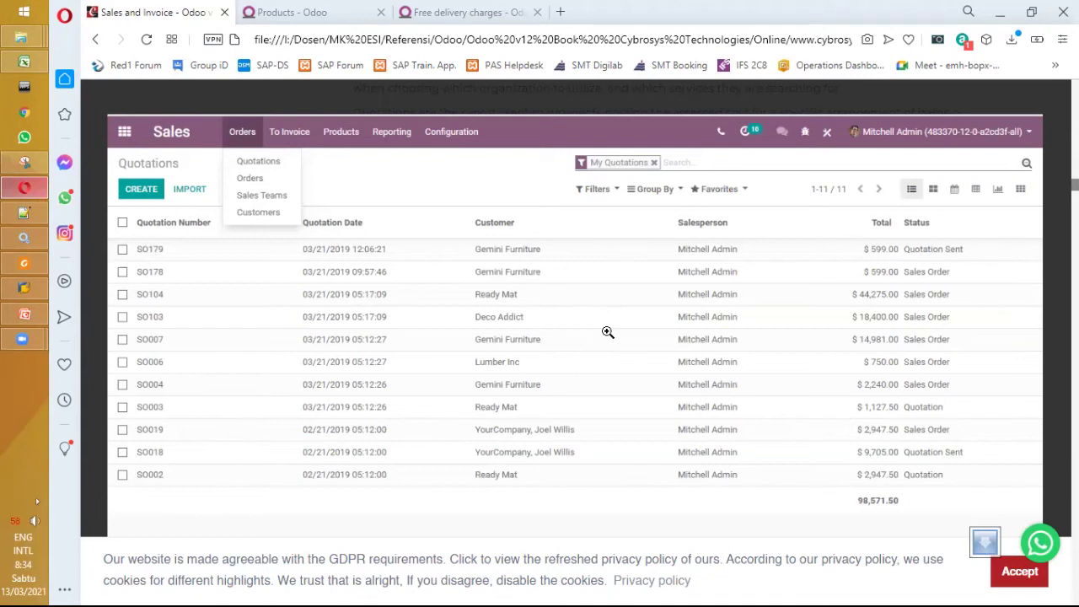
{"action": "mouse_move", "coordinate": [517, 217]}
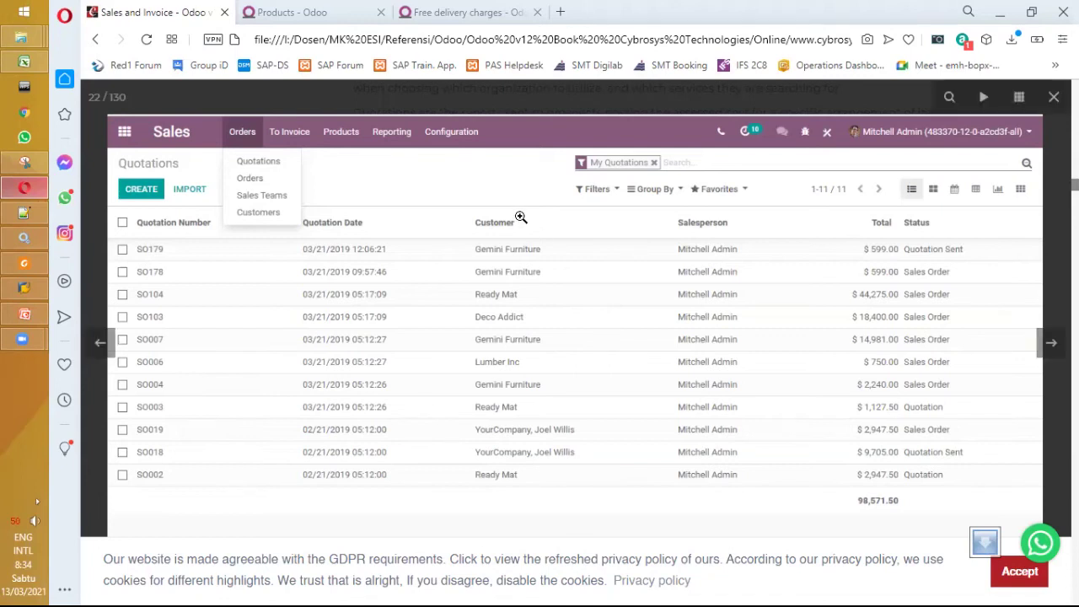
{"action": "left_click", "coordinate": [1051, 343]}
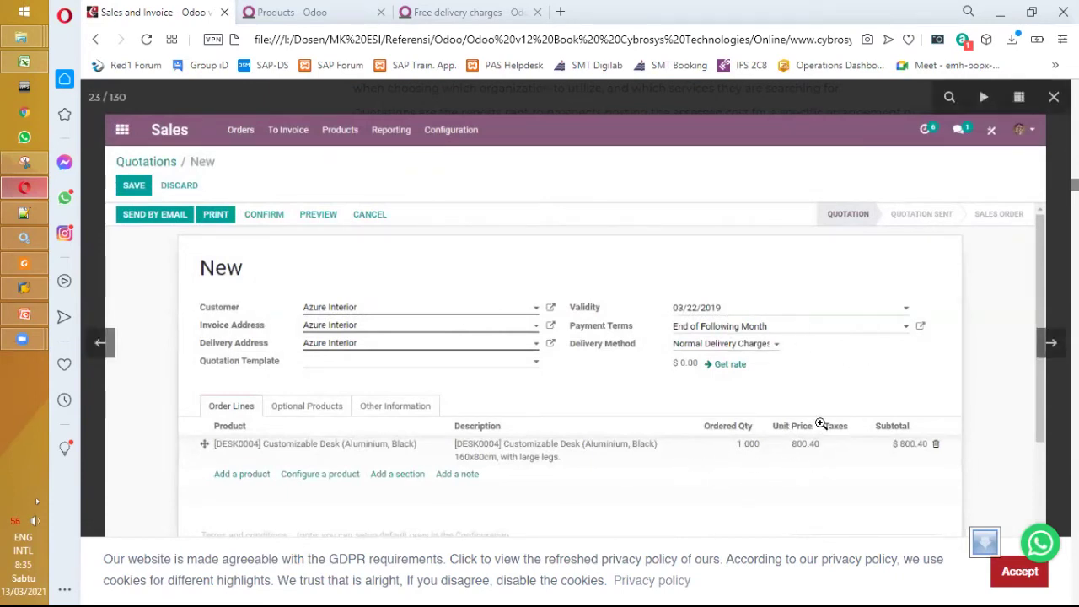
{"action": "key", "text": "Right"}
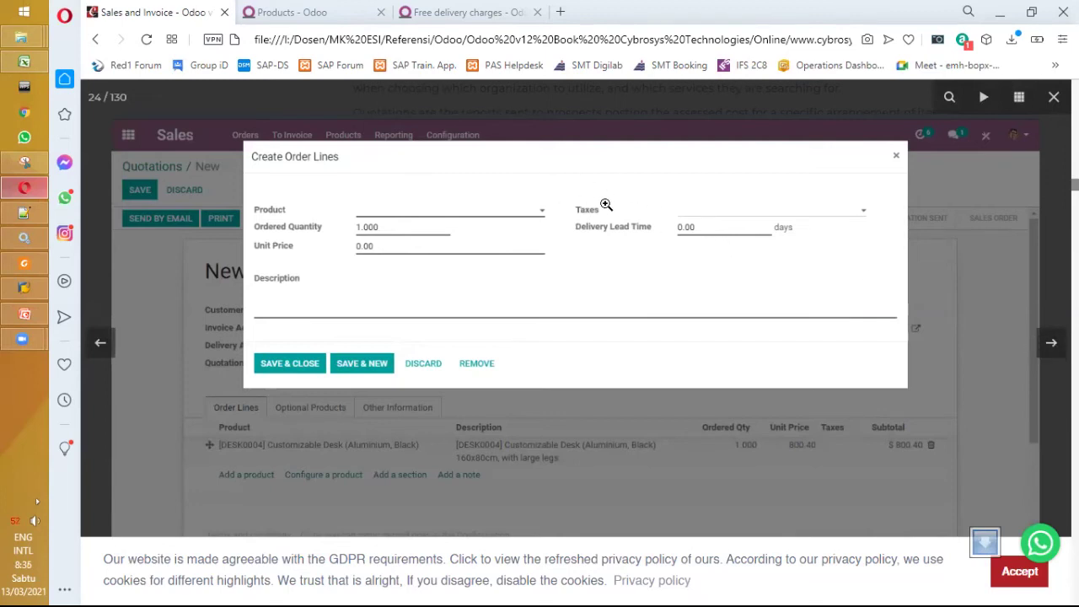
{"action": "left_click", "coordinate": [1049, 348]}
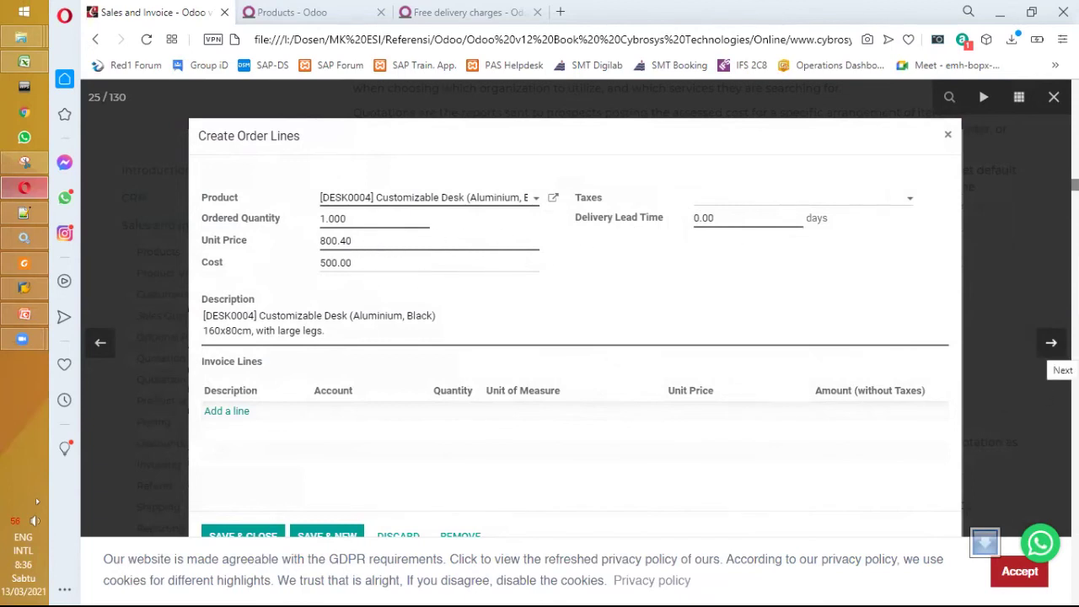
{"action": "left_click", "coordinate": [1051, 343]}
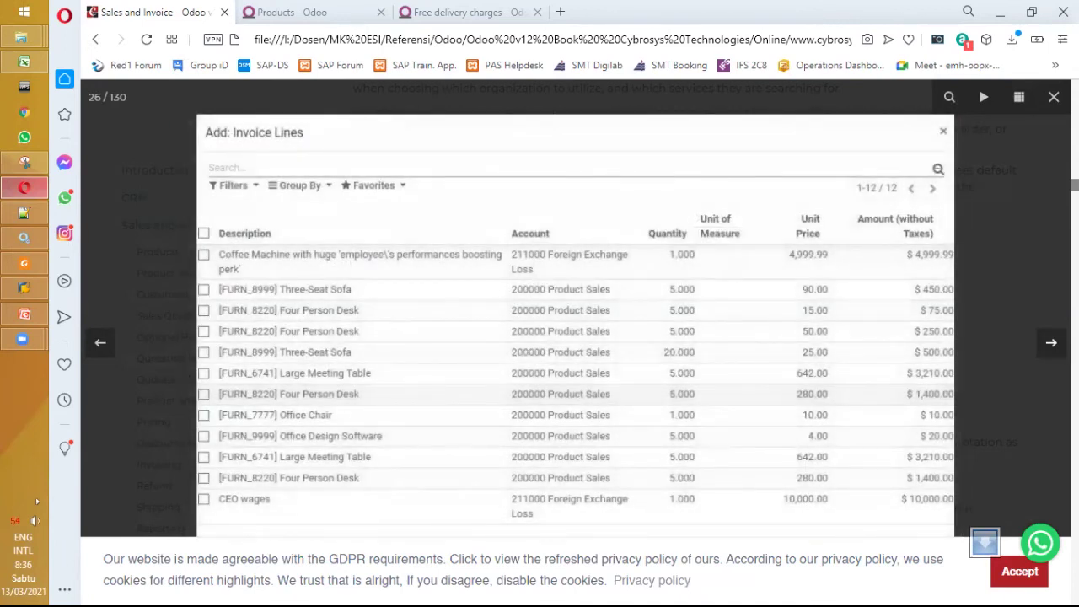
{"action": "key", "text": "Escape"}
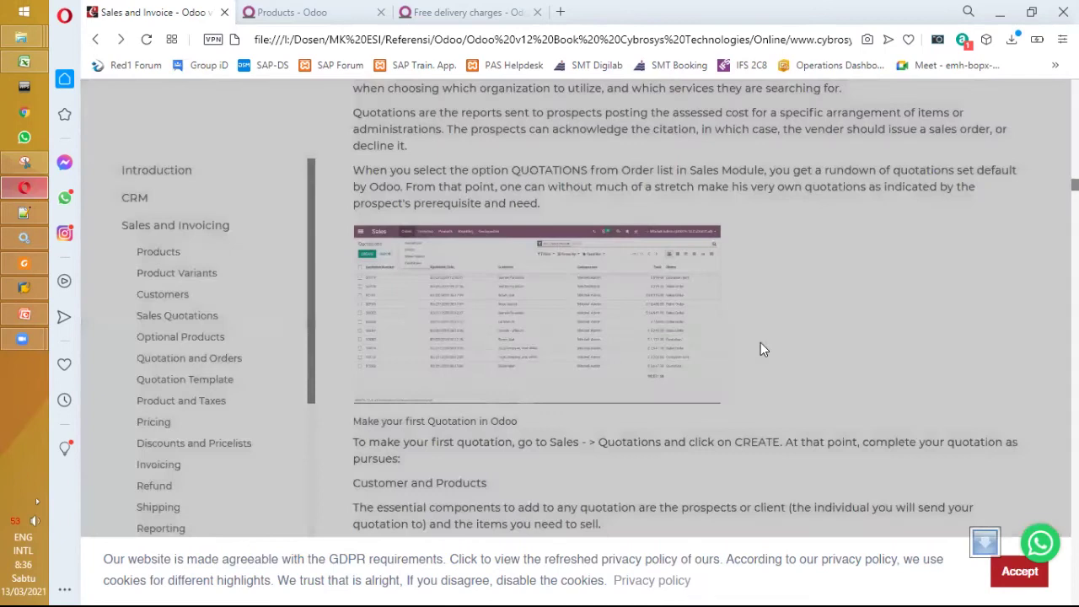
Read the guide's Customer and Products section, from adding order lines to the option to configure a product
{"action": "scroll", "coordinate": [760, 343], "scroll_direction": "down", "scroll_amount": 5}
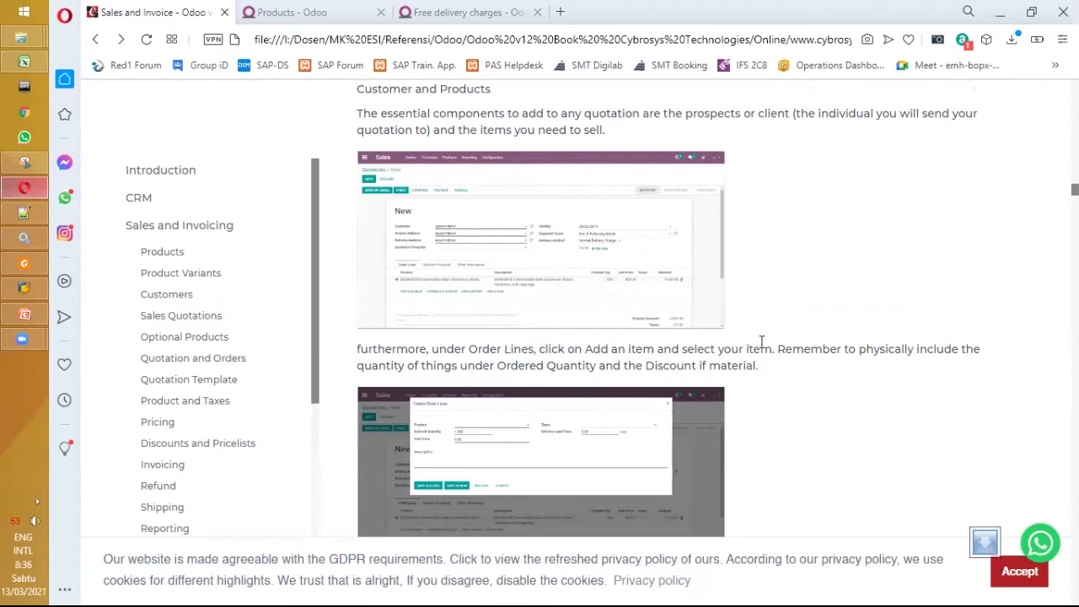
{"action": "scroll", "coordinate": [761, 342], "scroll_direction": "down", "scroll_amount": 3}
{"action": "scroll", "coordinate": [762, 342], "scroll_direction": "down", "scroll_amount": 2}
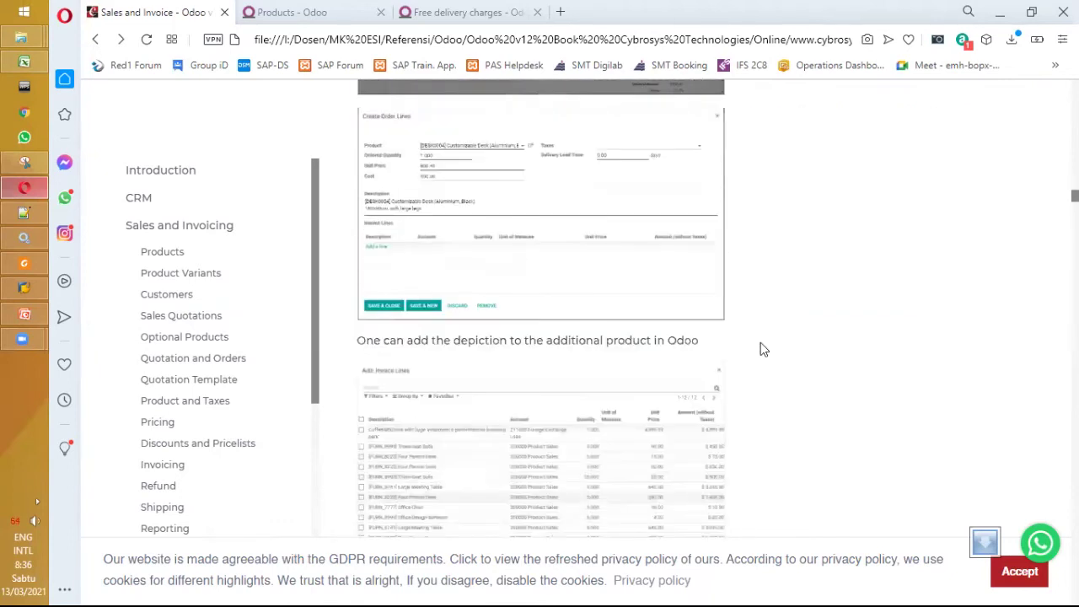
{"action": "scroll", "coordinate": [761, 343], "scroll_direction": "down", "scroll_amount": 5}
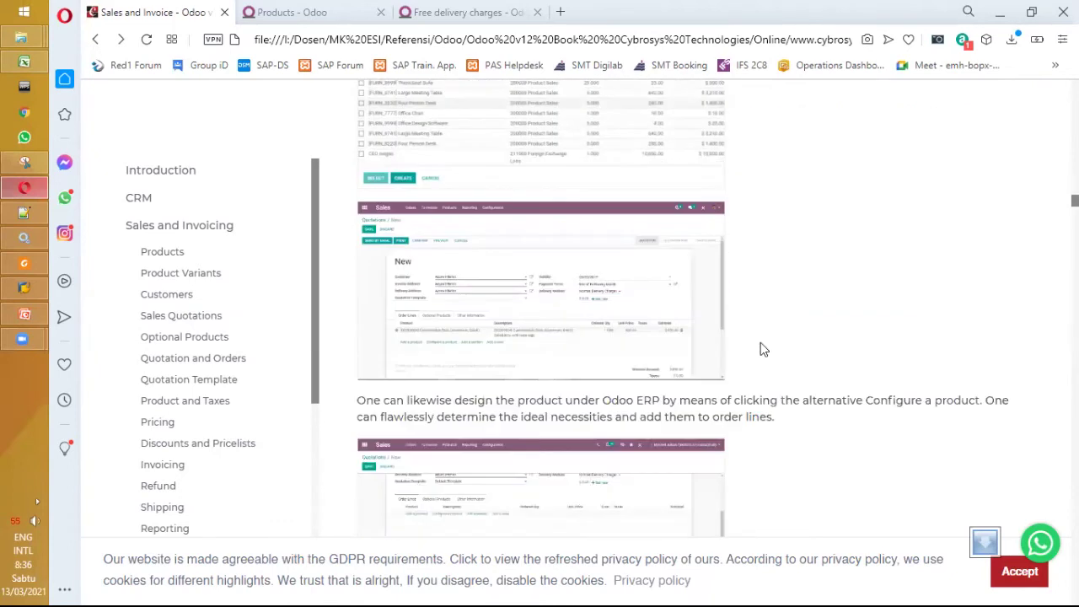
{"action": "scroll", "coordinate": [763, 349], "scroll_direction": "down", "scroll_amount": 2}
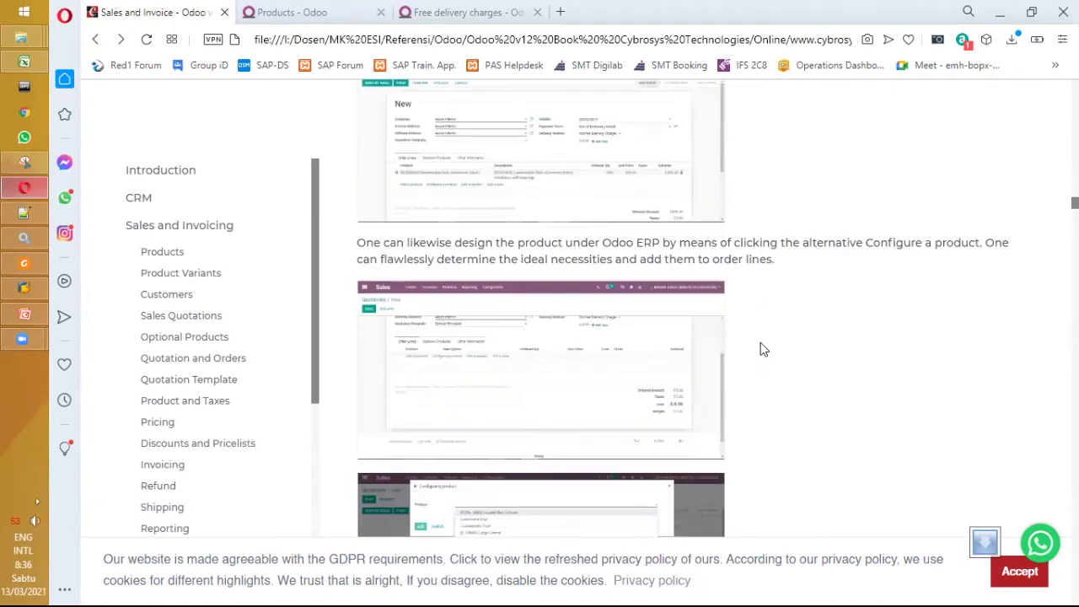
{"action": "scroll", "coordinate": [763, 349], "scroll_direction": "down", "scroll_amount": 4}
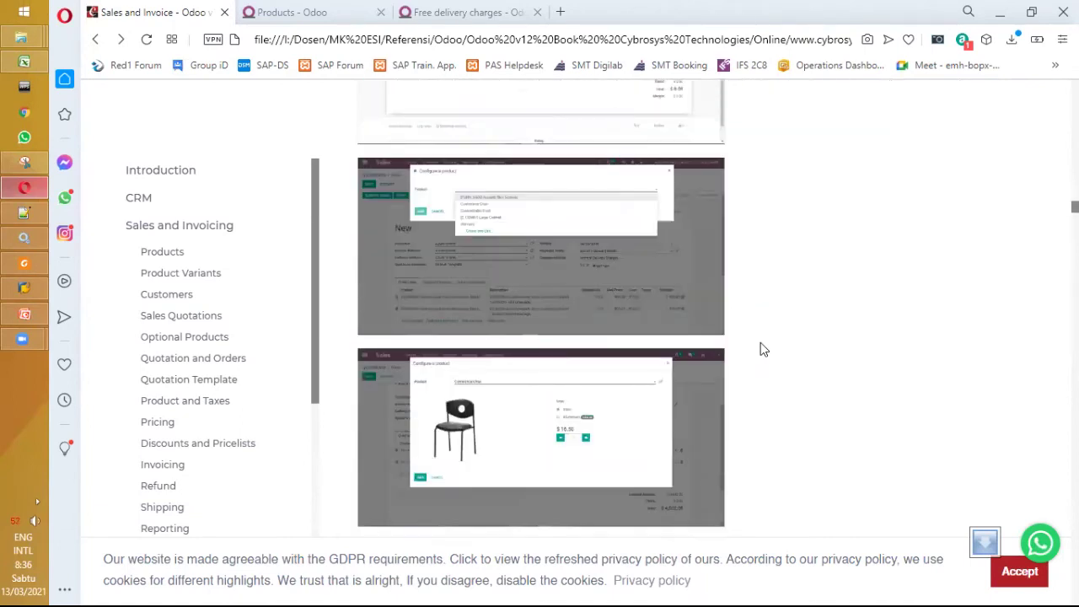
{"action": "scroll", "coordinate": [760, 342], "scroll_direction": "up", "scroll_amount": 5}
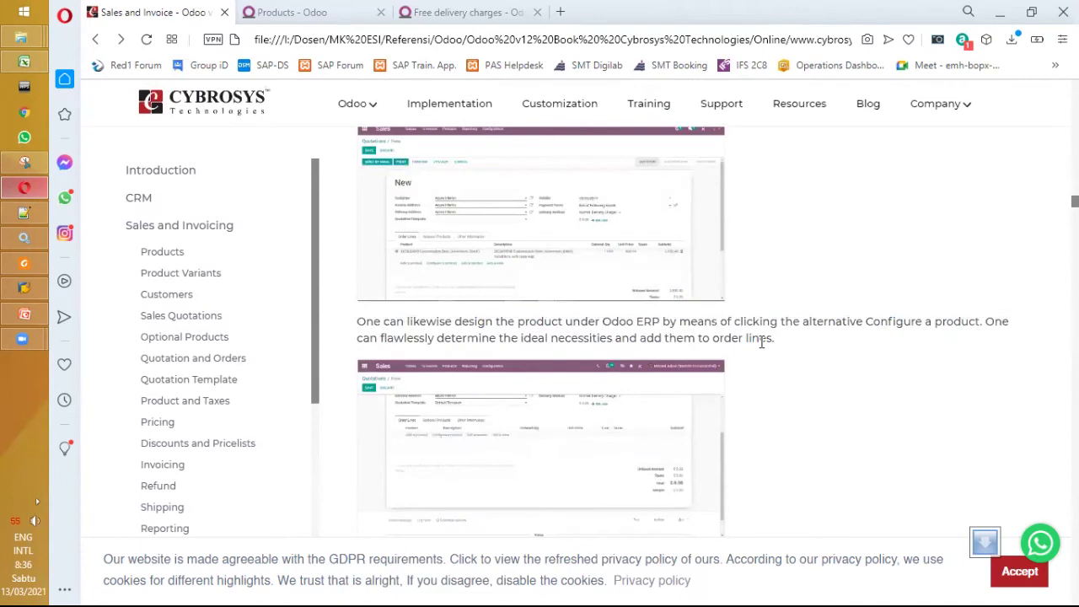
{"action": "scroll", "coordinate": [760, 343], "scroll_direction": "down", "scroll_amount": 2}
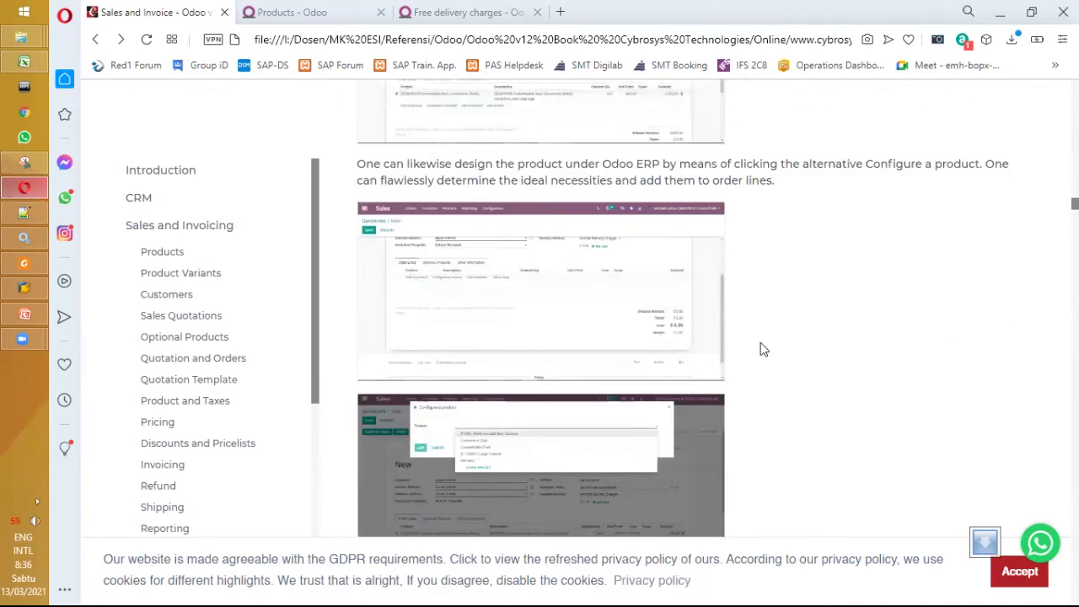
{"action": "scroll", "coordinate": [762, 349], "scroll_direction": "down", "scroll_amount": 2}
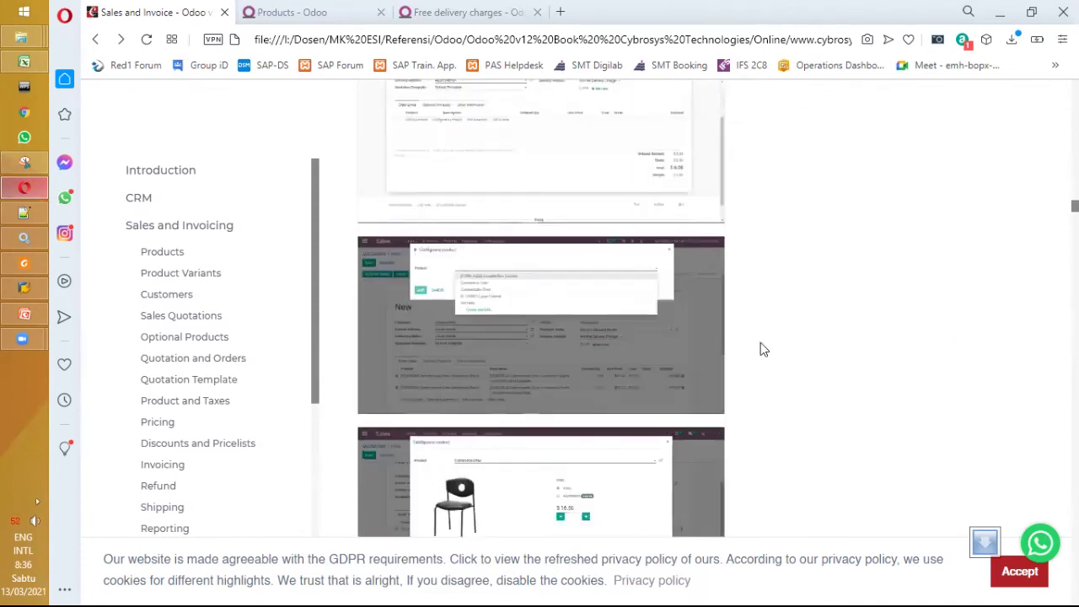
View the guide's enlarged images, from product configuration through payment terms and optional products to pricing, and close the viewer
{"action": "left_click", "coordinate": [640, 314]}
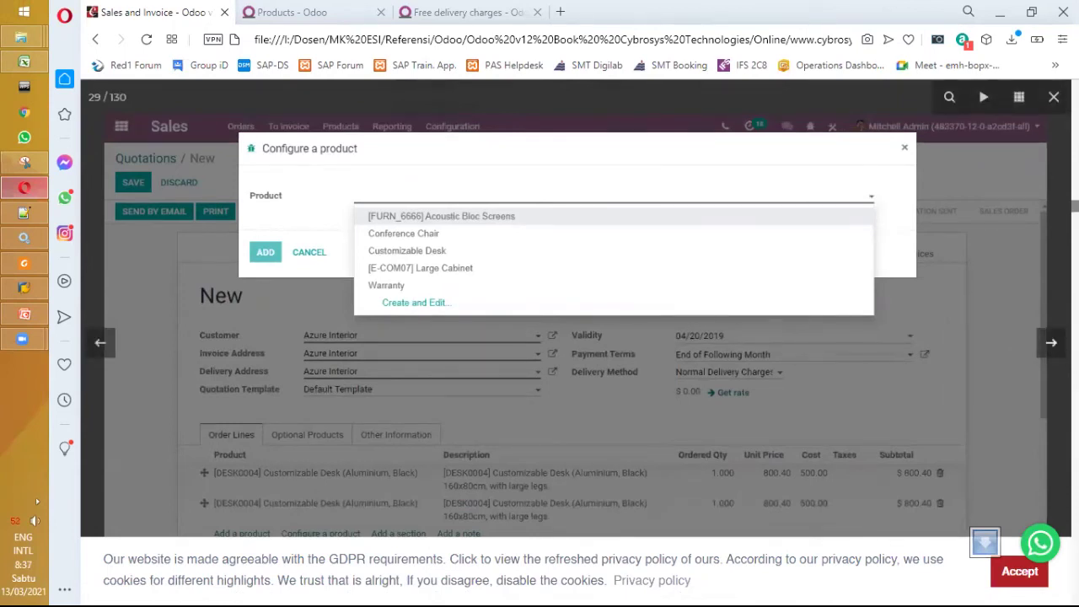
{"action": "left_click", "coordinate": [1050, 345]}
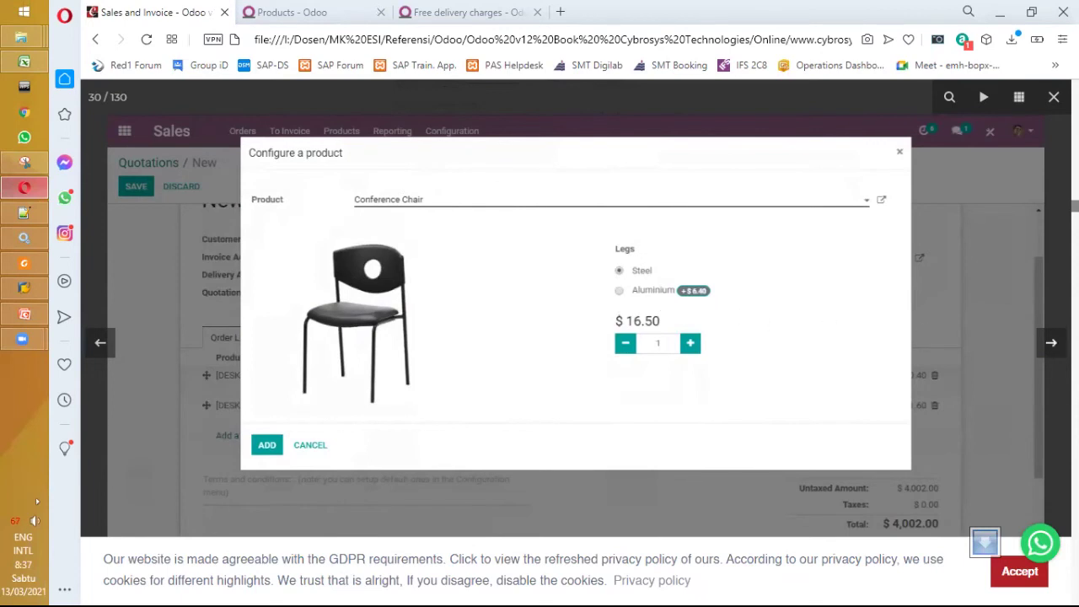
{"action": "left_click", "coordinate": [1052, 345]}
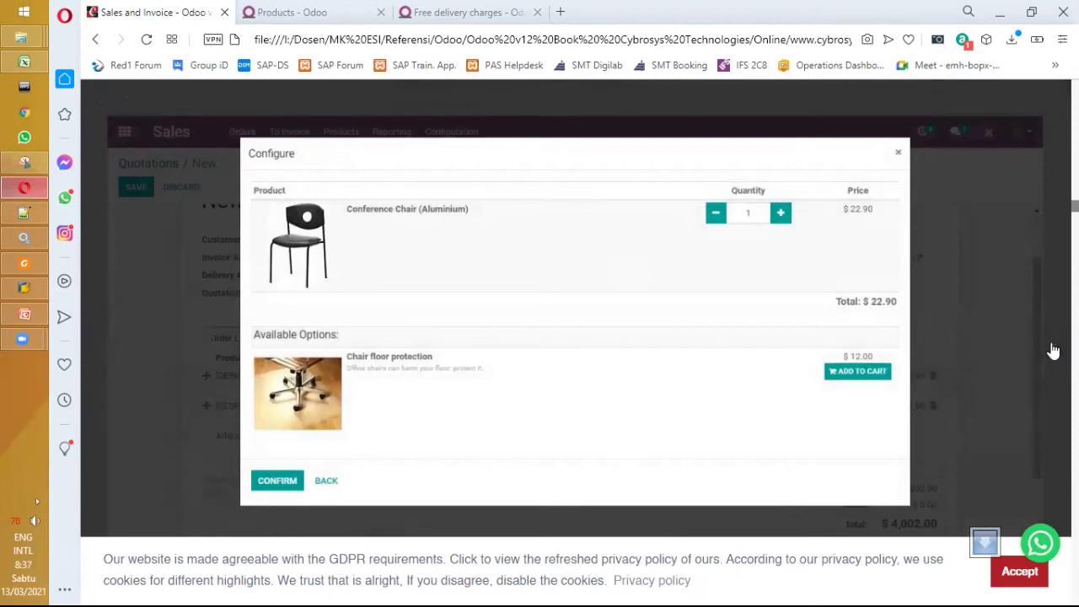
{"action": "mouse_move", "coordinate": [1050, 362]}
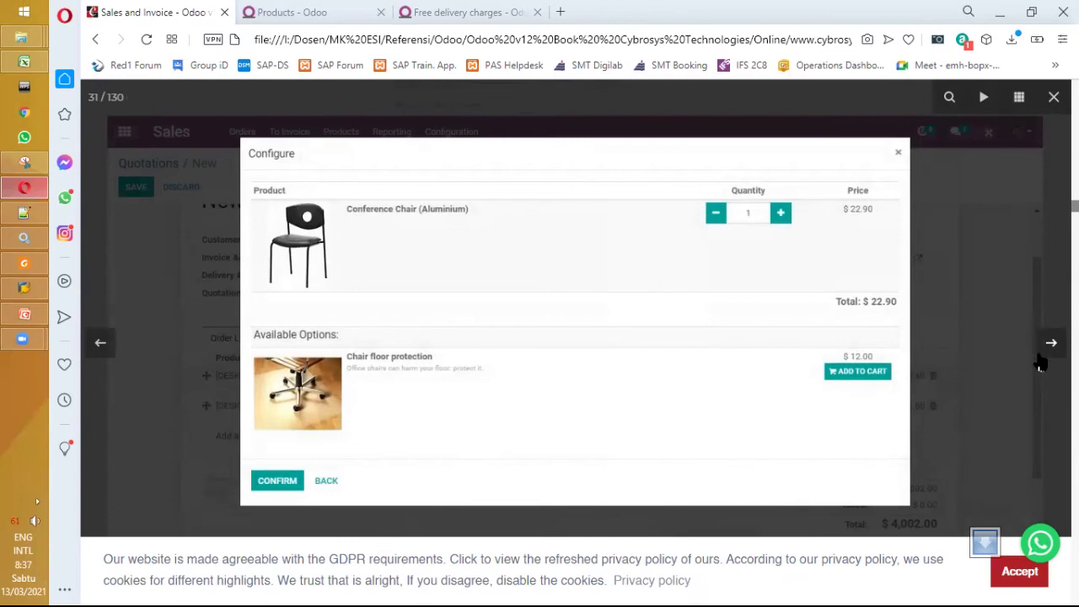
{"action": "left_click", "coordinate": [1051, 346]}
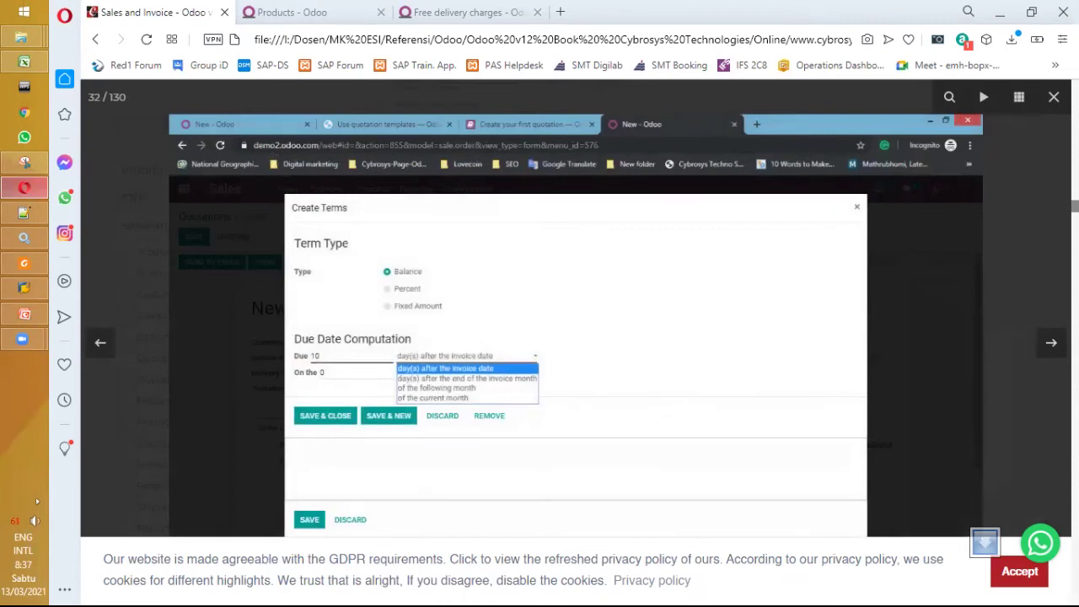
{"action": "left_click", "coordinate": [1052, 342]}
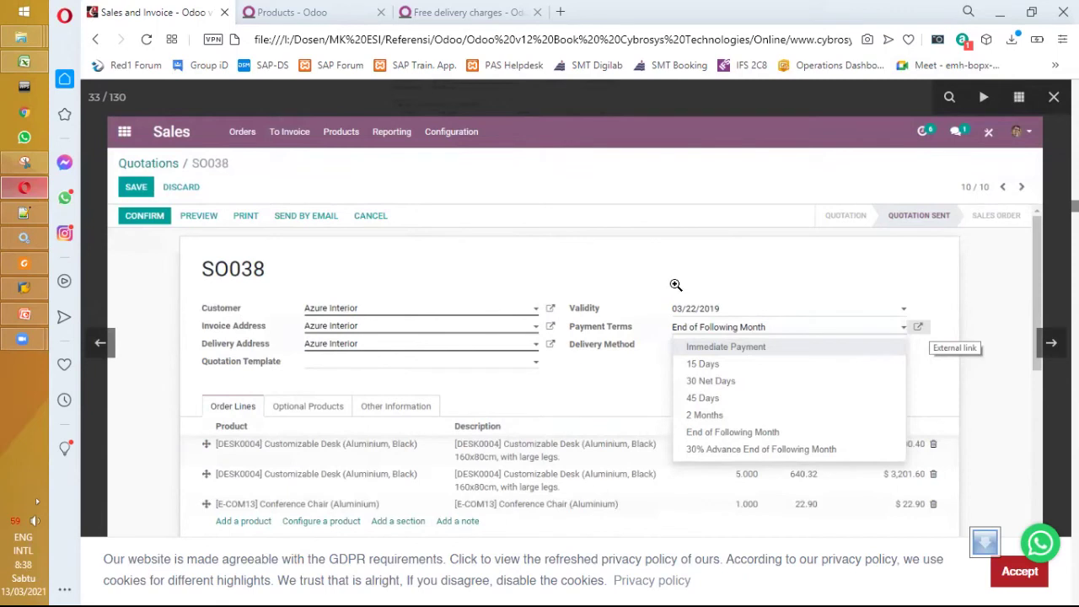
{"action": "key", "text": "Right"}
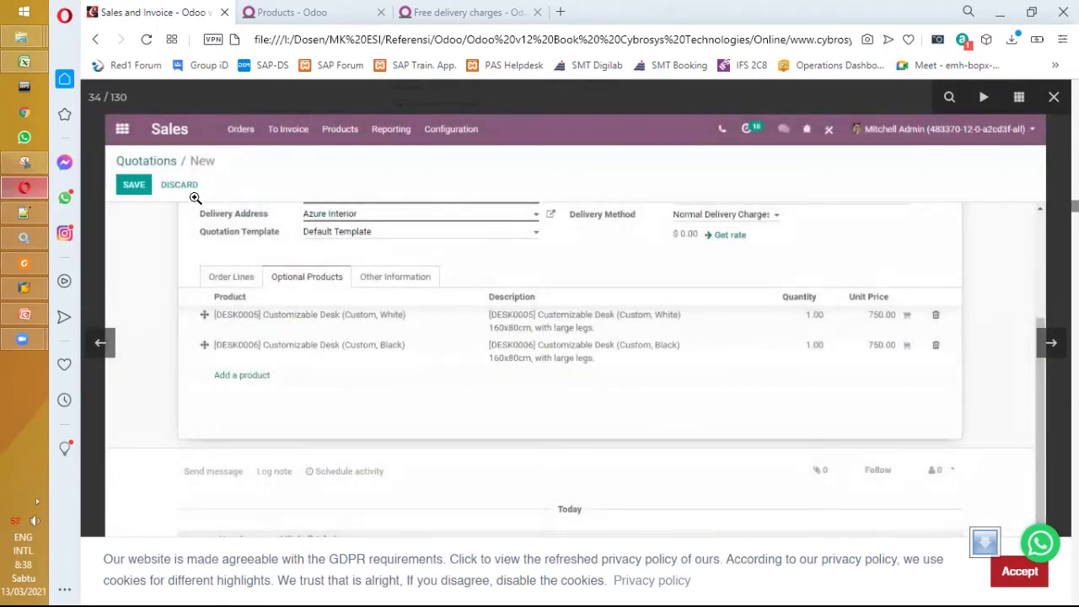
{"action": "left_click", "coordinate": [1052, 347]}
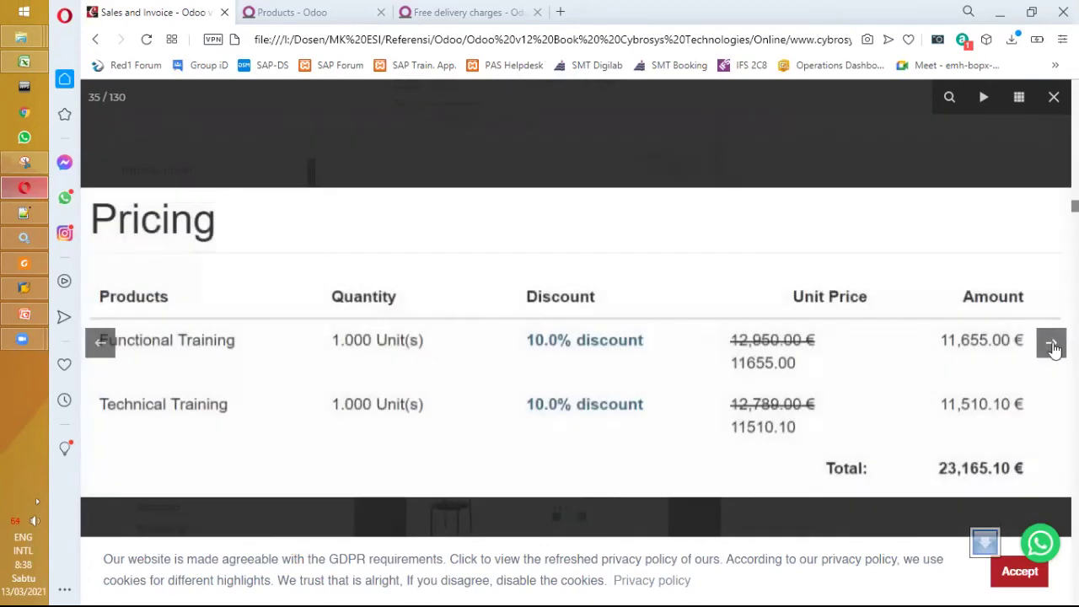
{"action": "key", "text": "Escape"}
Skim the guide's payment terms and Optional Products sections, including suggested products and pricing, up to Quotation and Orders
{"action": "scroll", "coordinate": [909, 374], "scroll_direction": "down", "scroll_amount": 6}
{"action": "scroll", "coordinate": [910, 374], "scroll_direction": "down", "scroll_amount": 8}
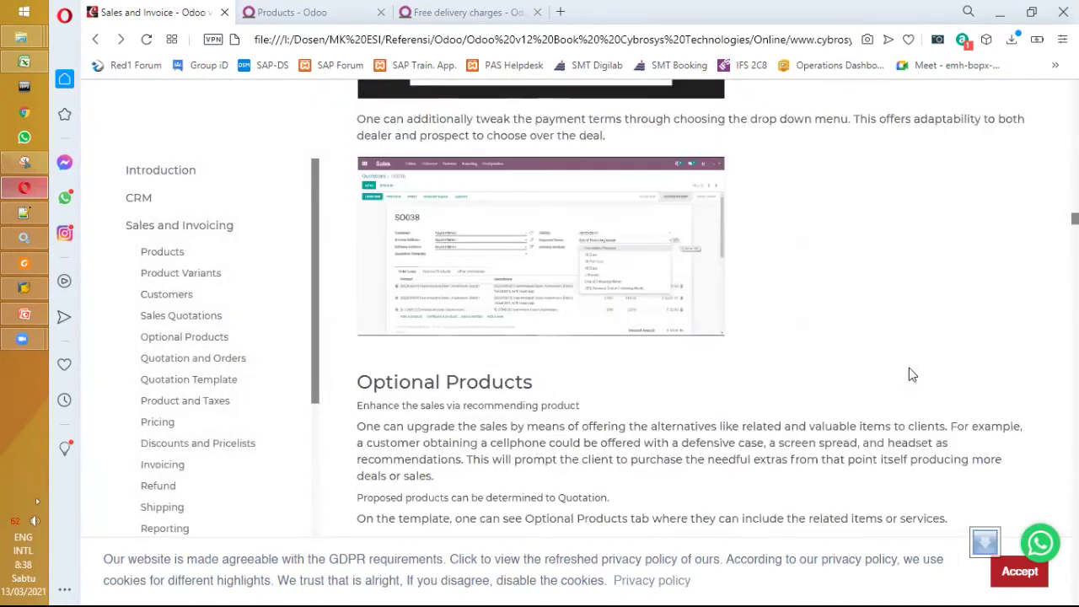
{"action": "scroll", "coordinate": [911, 374], "scroll_direction": "down", "scroll_amount": 6}
{"action": "scroll", "coordinate": [910, 375], "scroll_direction": "up", "scroll_amount": 3}
{"action": "scroll", "coordinate": [909, 374], "scroll_direction": "down", "scroll_amount": 5}
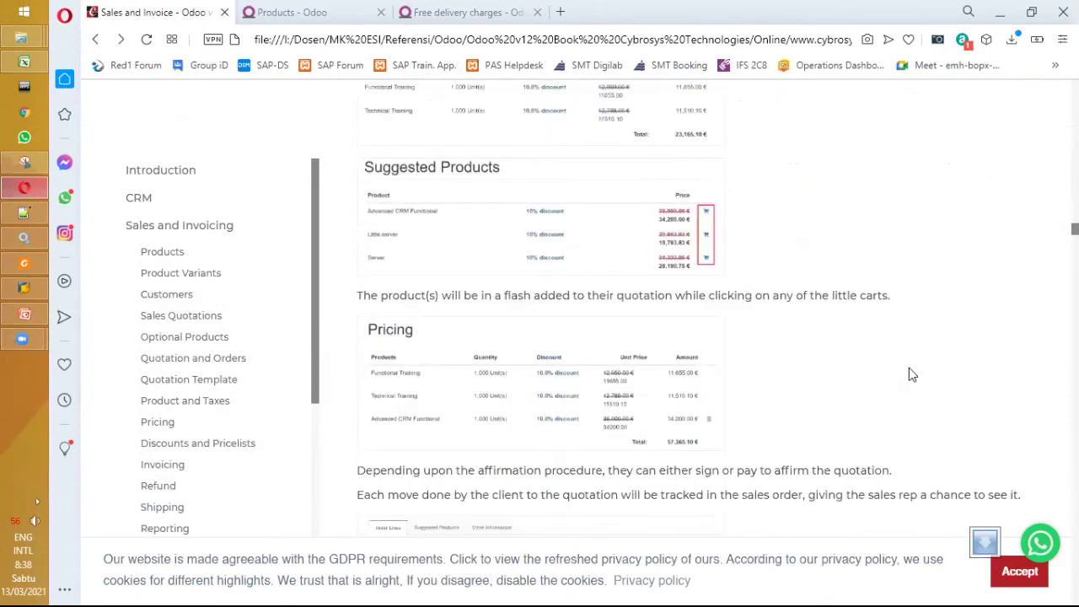
{"action": "scroll", "coordinate": [908, 373], "scroll_direction": "down", "scroll_amount": 2}
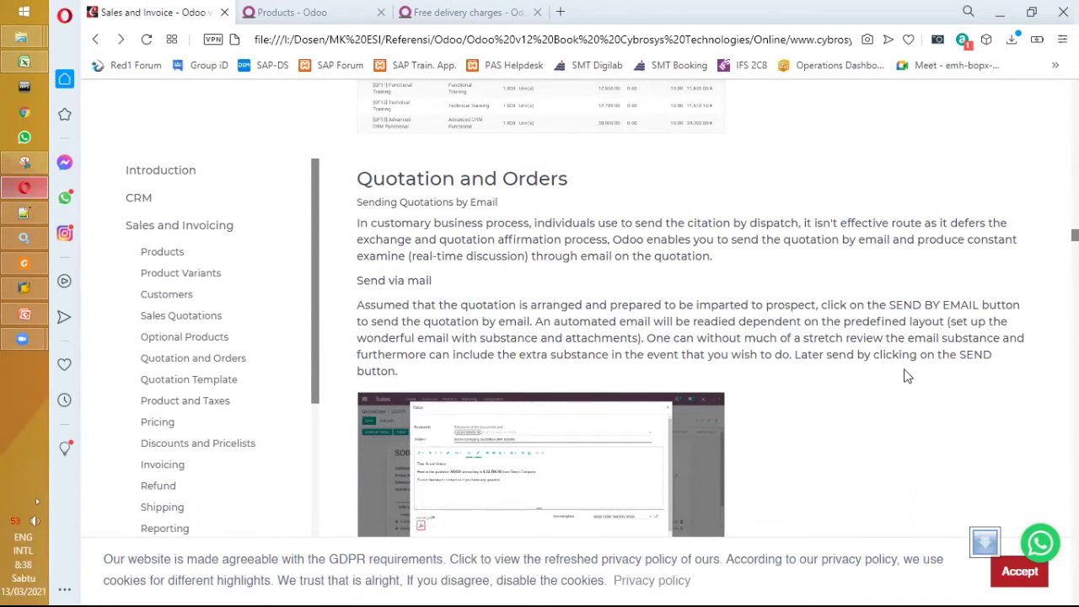
Read the Sending Quotations by Email section and examine its enlarged email composition image
{"action": "left_click_drag", "start_coordinate": [355, 203], "coordinate": [499, 205]}
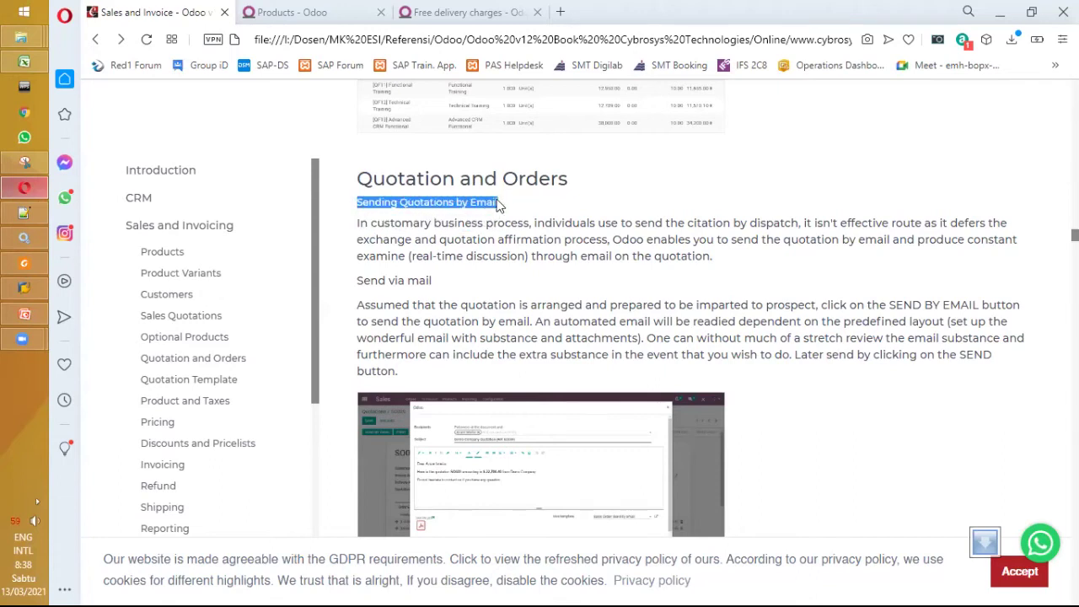
{"action": "left_click", "coordinate": [593, 257]}
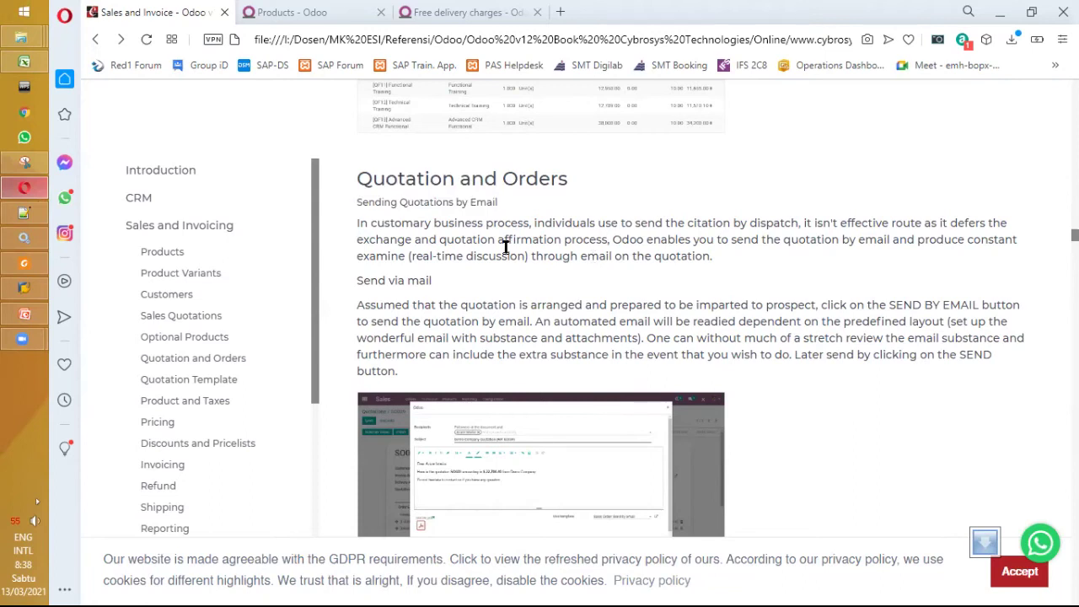
{"action": "scroll", "coordinate": [505, 242], "scroll_direction": "down", "scroll_amount": 1}
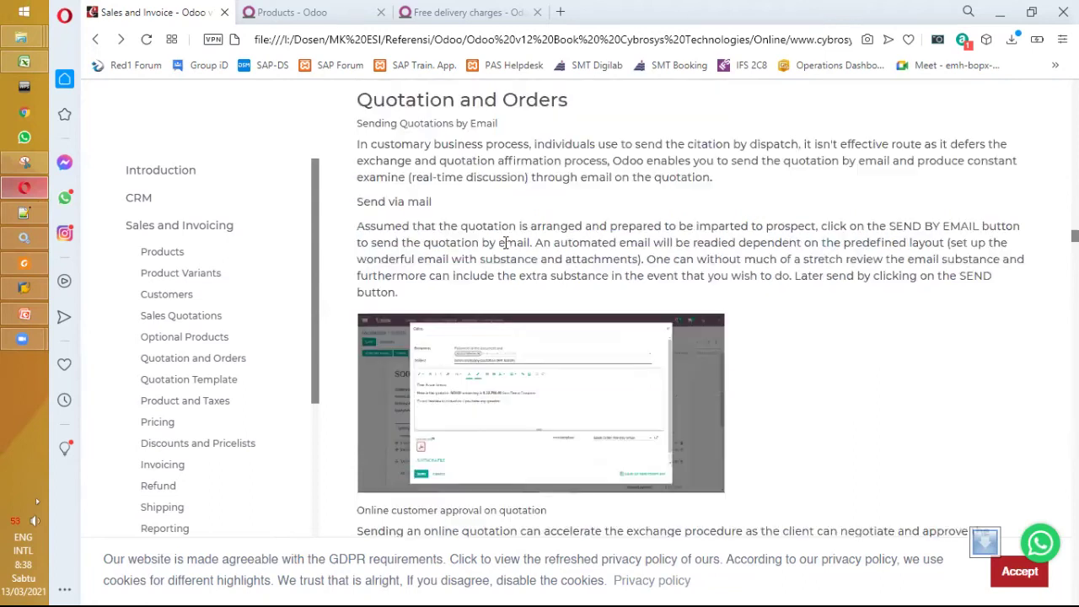
{"action": "left_click", "coordinate": [486, 346]}
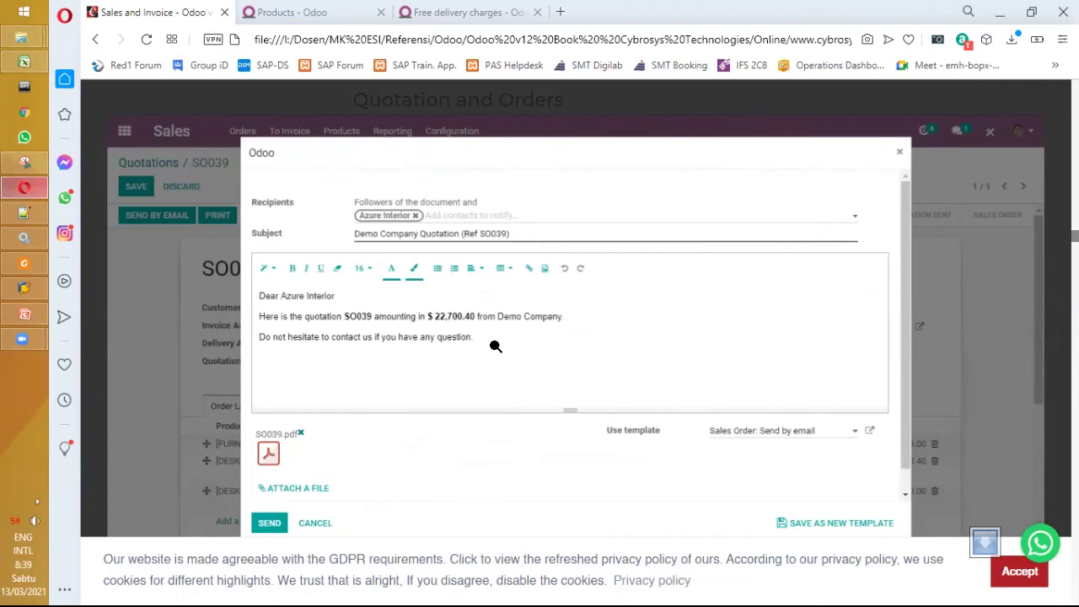
{"action": "left_click", "coordinate": [496, 346]}
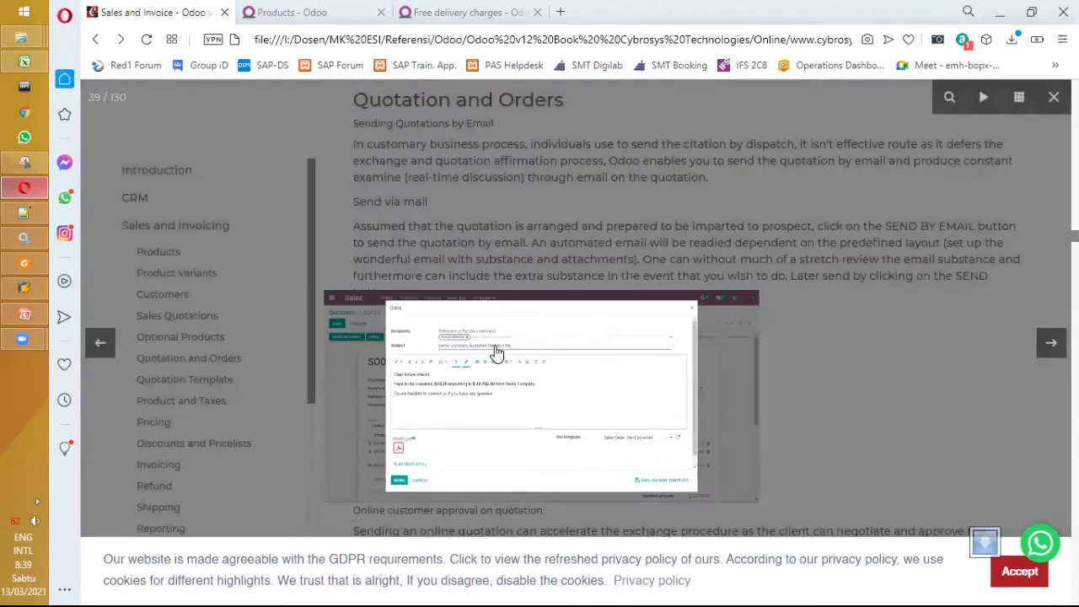
Read the guide's sections on validating an order with a signature and activating online payment, examining the enlarged Validate Order image
{"action": "scroll", "coordinate": [498, 352], "scroll_direction": "down", "scroll_amount": 10}
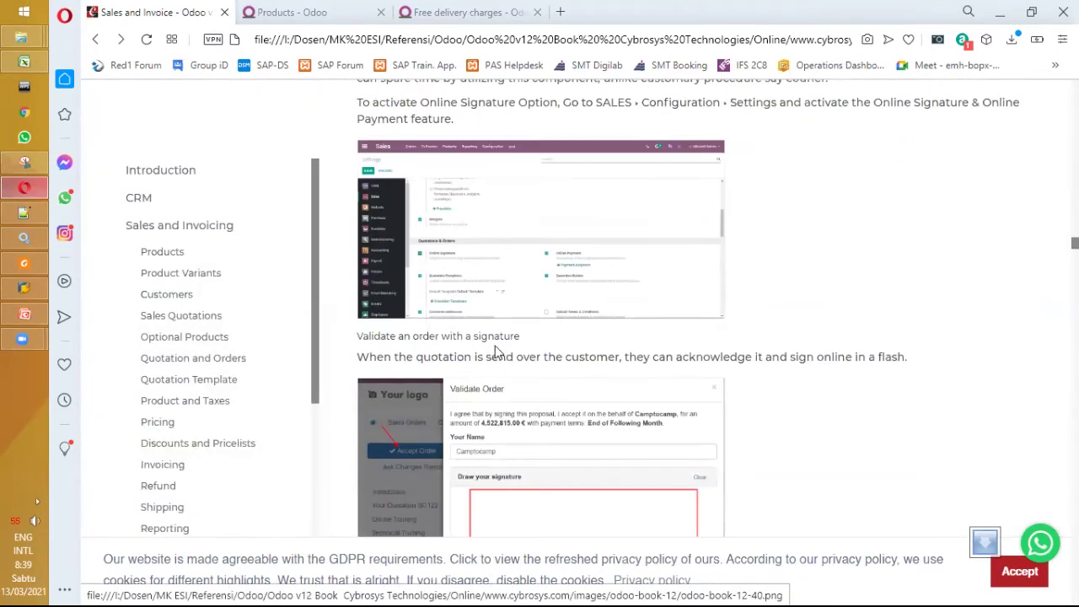
{"action": "scroll", "coordinate": [496, 354], "scroll_direction": "down", "scroll_amount": 3}
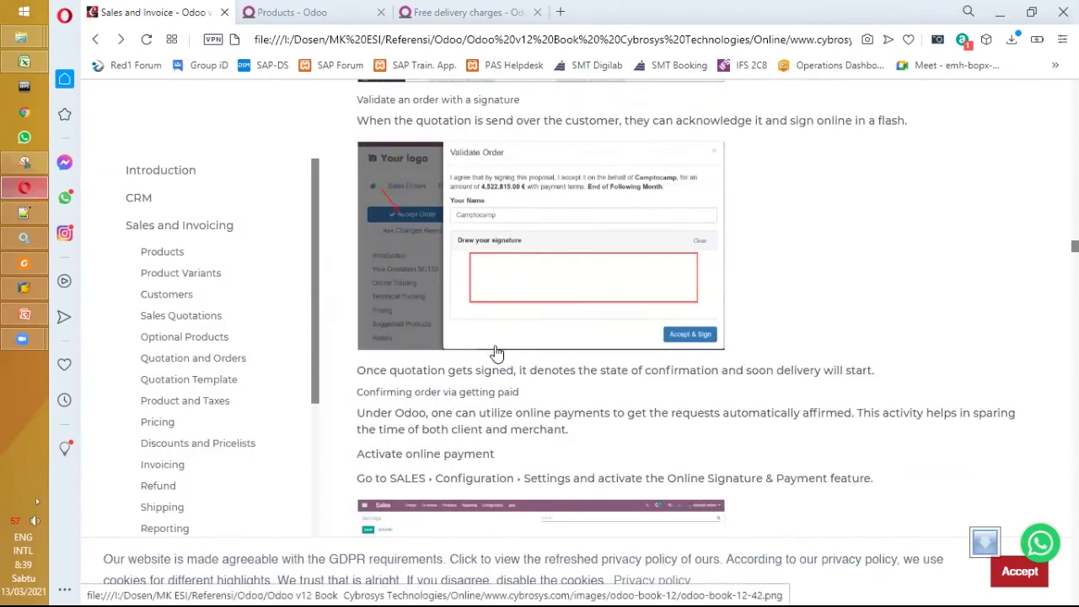
{"action": "scroll", "coordinate": [520, 362], "scroll_direction": "up", "scroll_amount": 1}
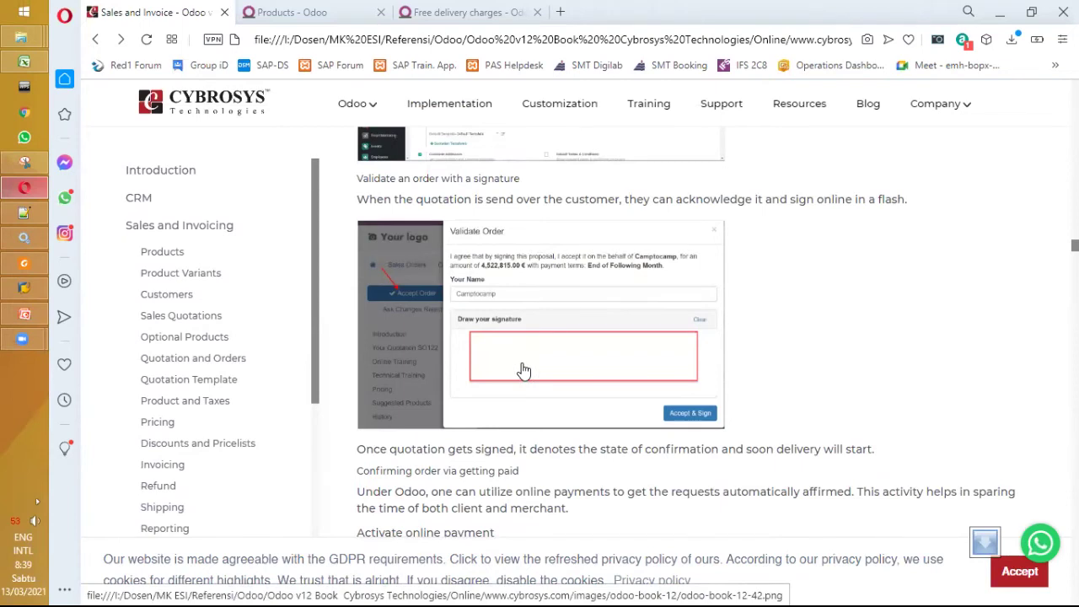
{"action": "left_click", "coordinate": [522, 369]}
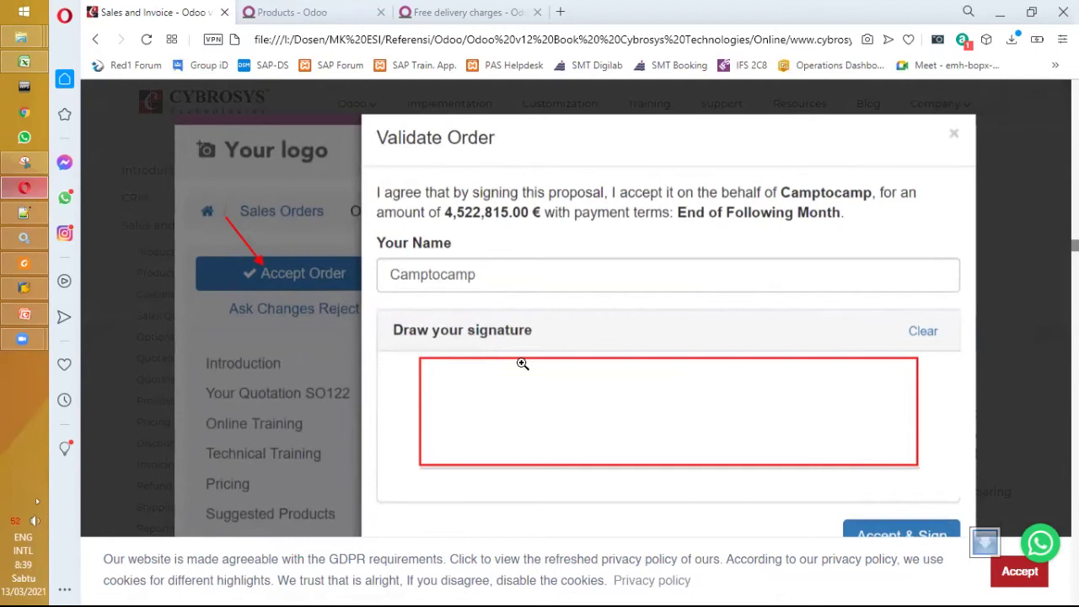
{"action": "left_click", "coordinate": [523, 364]}
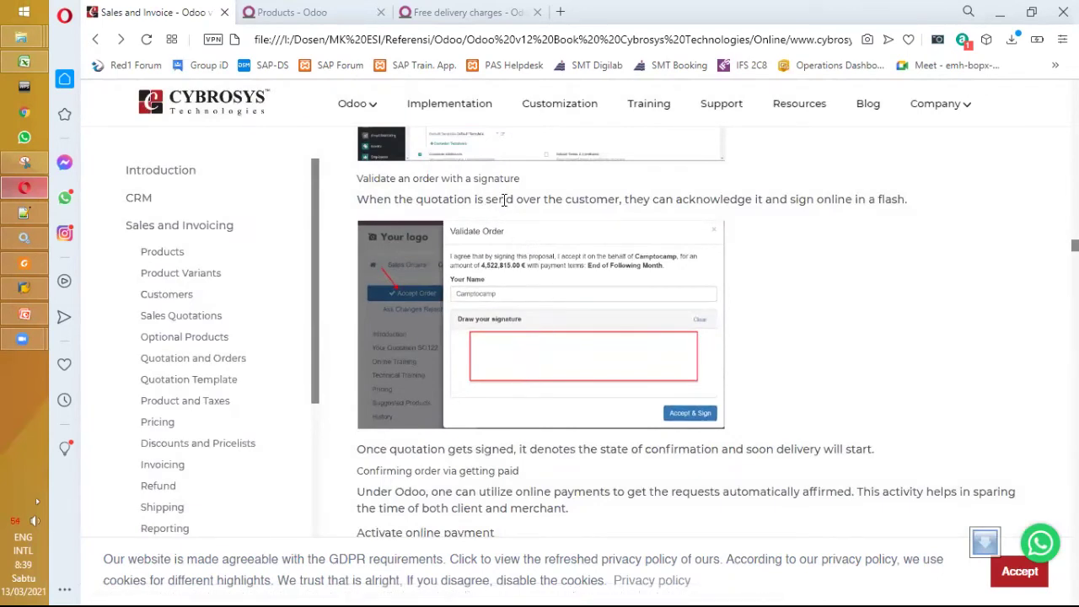
{"action": "left_click_drag", "start_coordinate": [563, 200], "coordinate": [617, 201]}
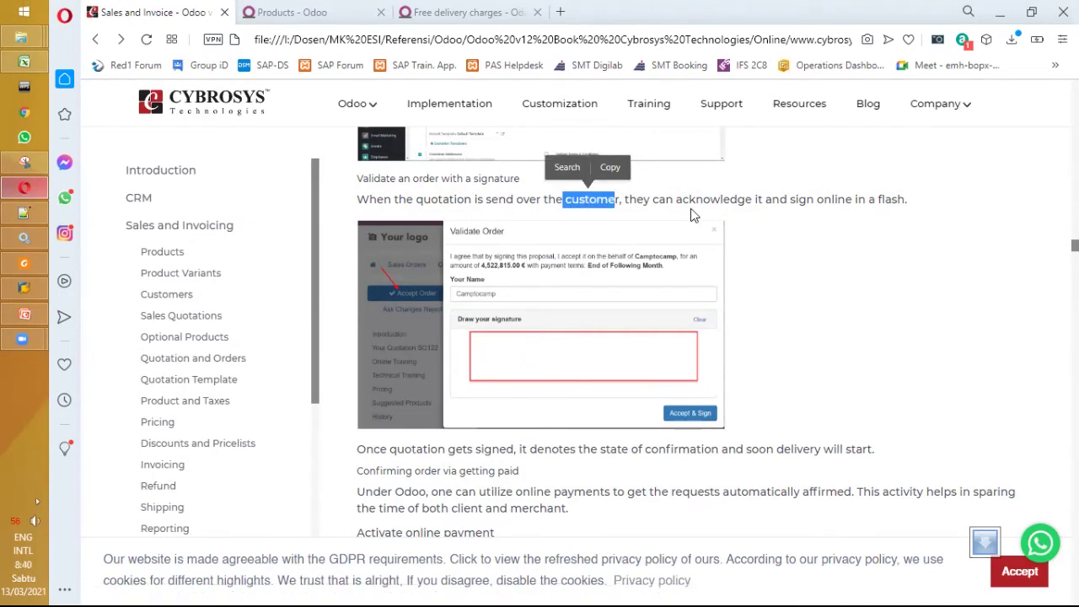
{"action": "left_click", "coordinate": [603, 345]}
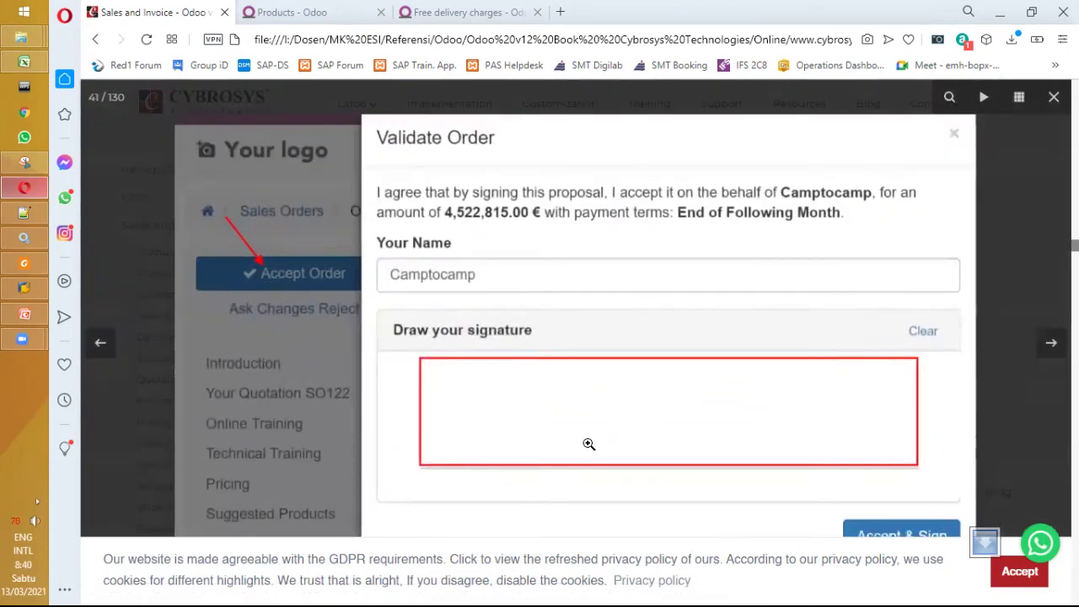
{"action": "left_click", "coordinate": [685, 383]}
{"action": "scroll", "coordinate": [686, 390], "scroll_direction": "down", "scroll_amount": 3}
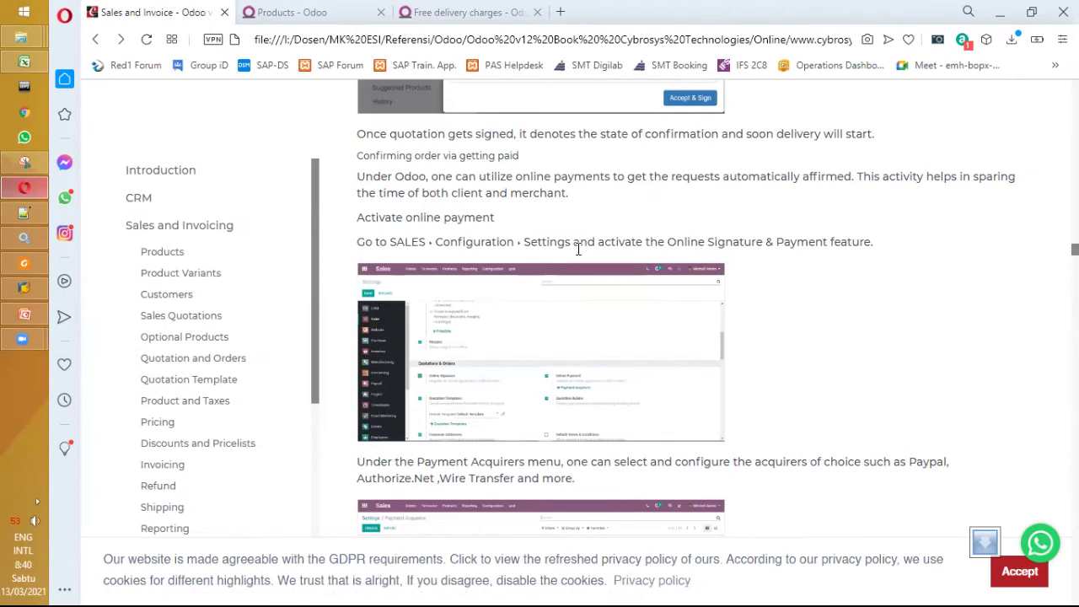
{"action": "mouse_move", "coordinate": [531, 242]}
{"action": "left_mouse_down"}
{"action": "mouse_move", "coordinate": [814, 263]}
{"action": "mouse_move", "coordinate": [868, 255]}
{"action": "left_mouse_up"}
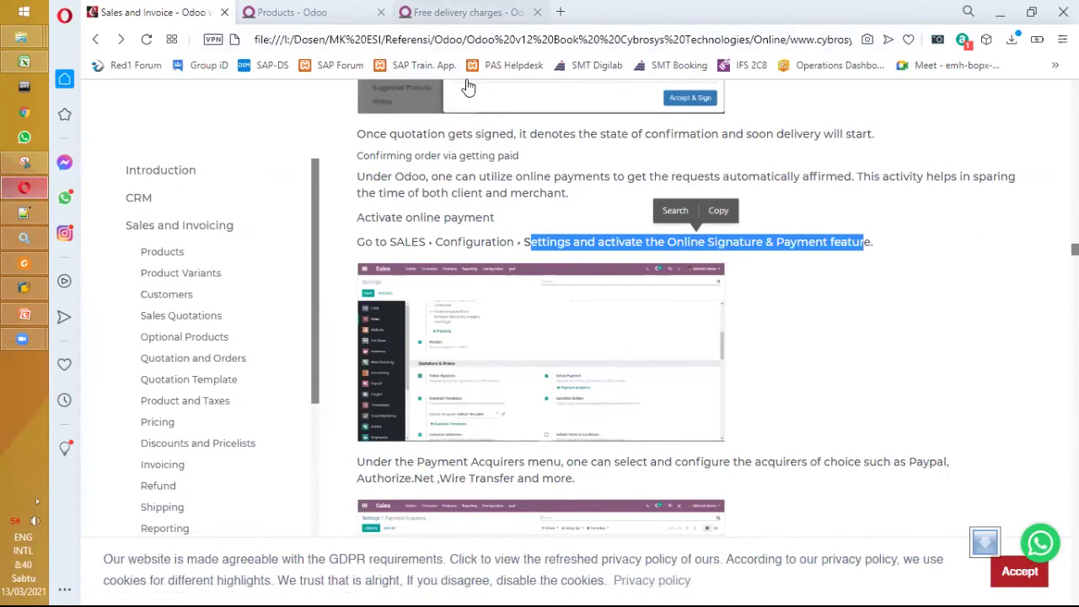
Open the Sales settings in the Odoo browser tab and search them for "onin"
{"action": "key", "text": "ctrl+Tab"}
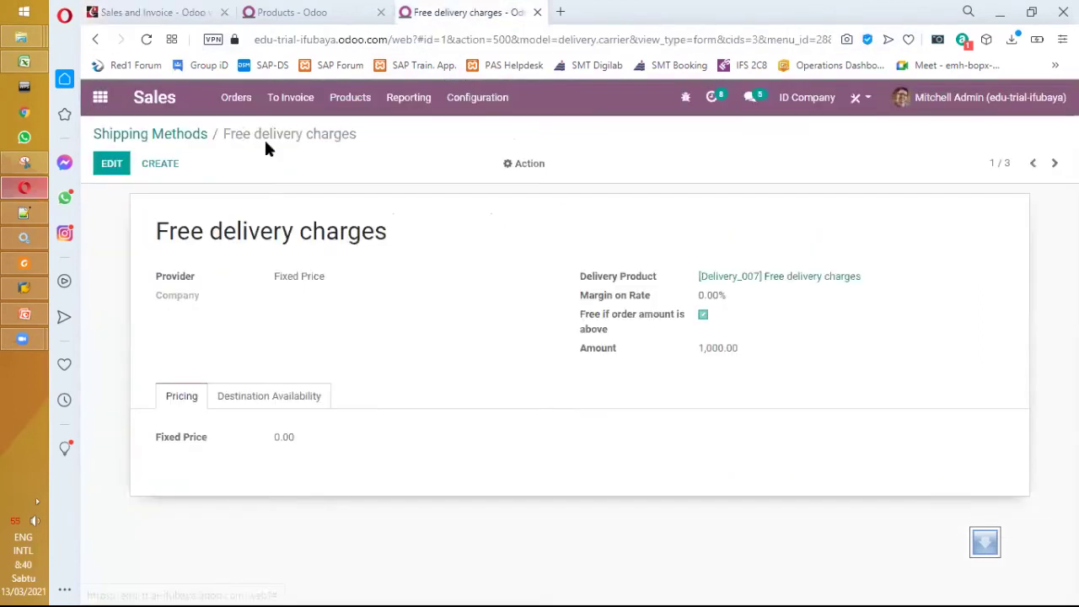
{"action": "left_click", "coordinate": [478, 99]}
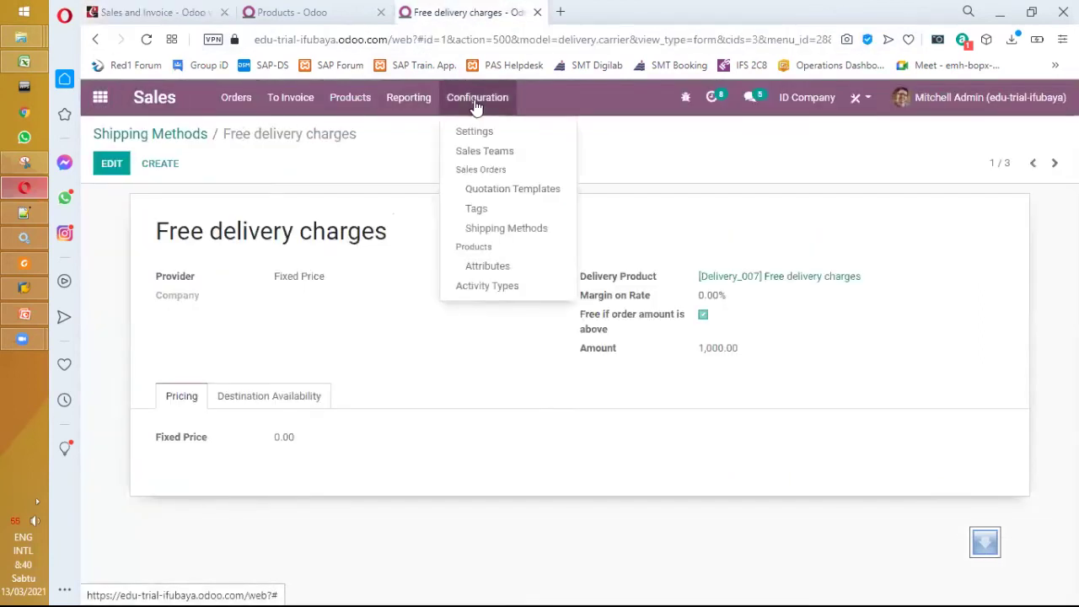
{"action": "left_click", "coordinate": [179, 15]}
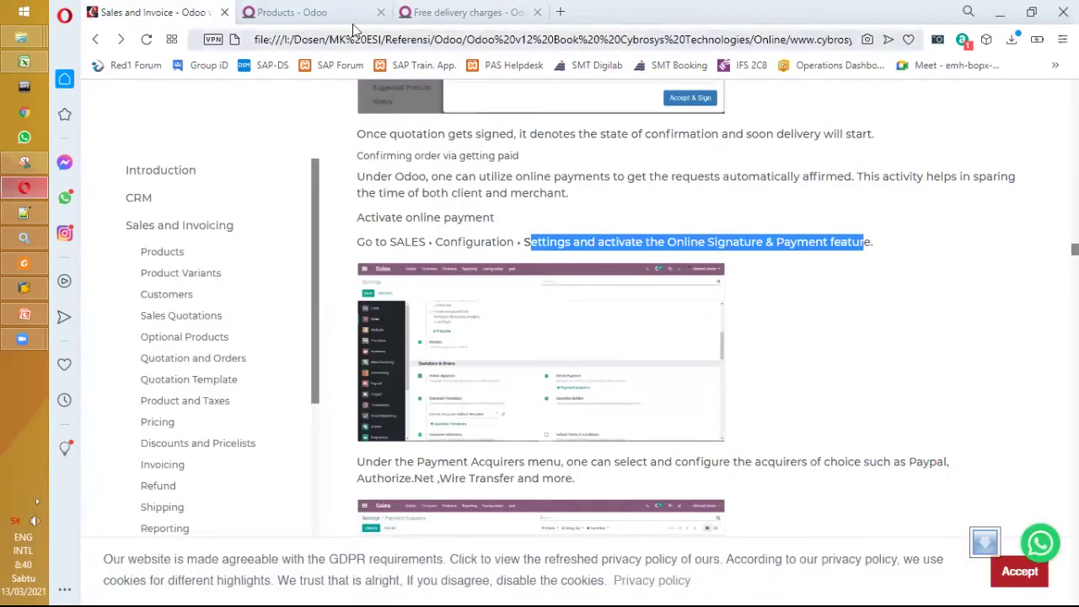
{"action": "key", "text": "ctrl+Tab"}
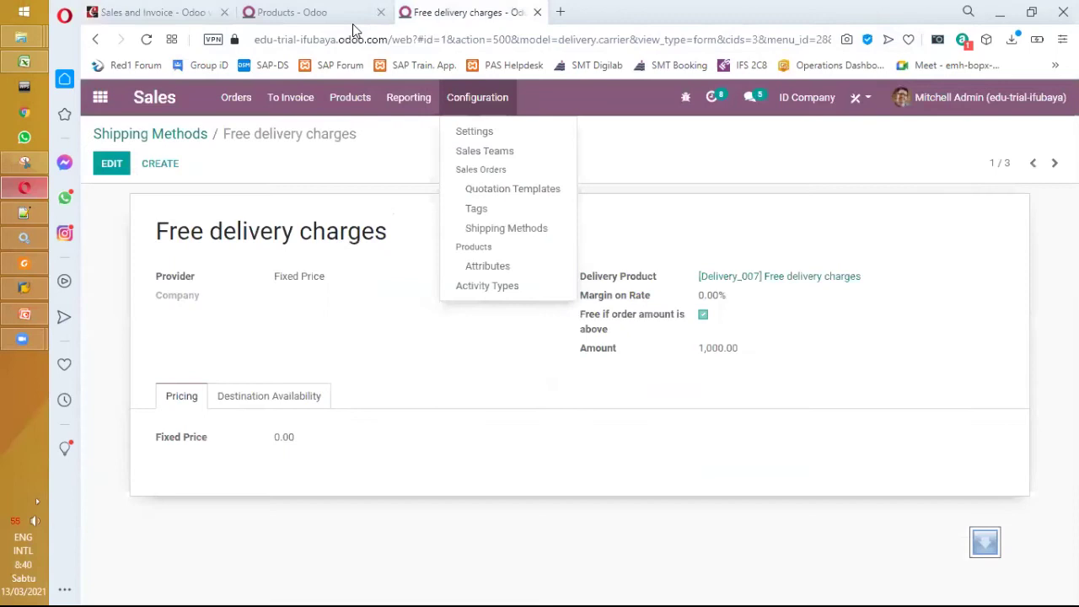
{"action": "left_click", "coordinate": [491, 132]}
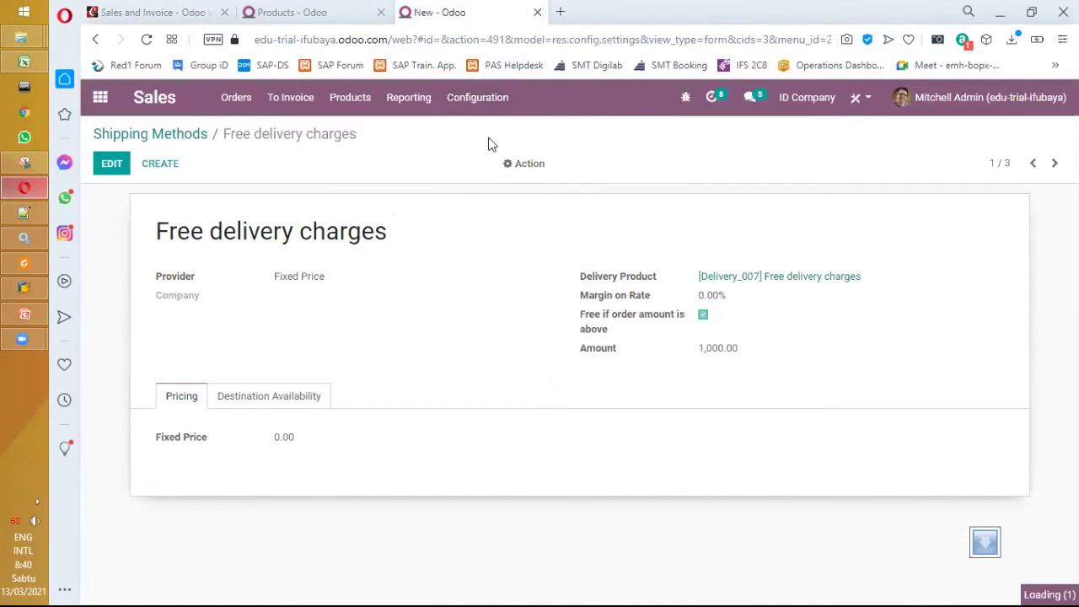
{"action": "left_click", "coordinate": [611, 132]}
{"action": "type", "text": "onin"}
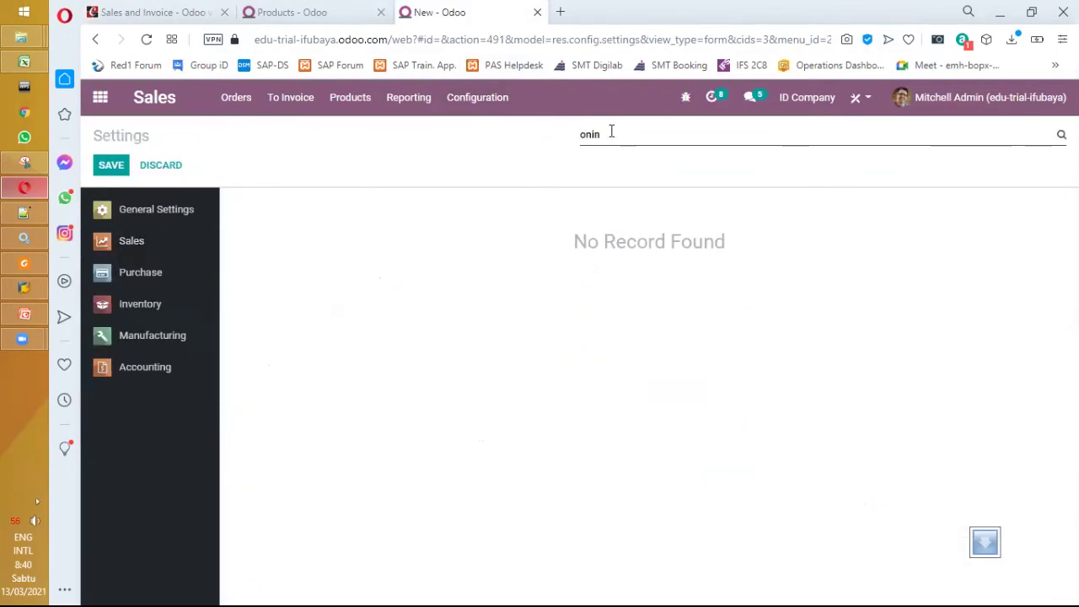
{"action": "left_click", "coordinate": [471, 100]}
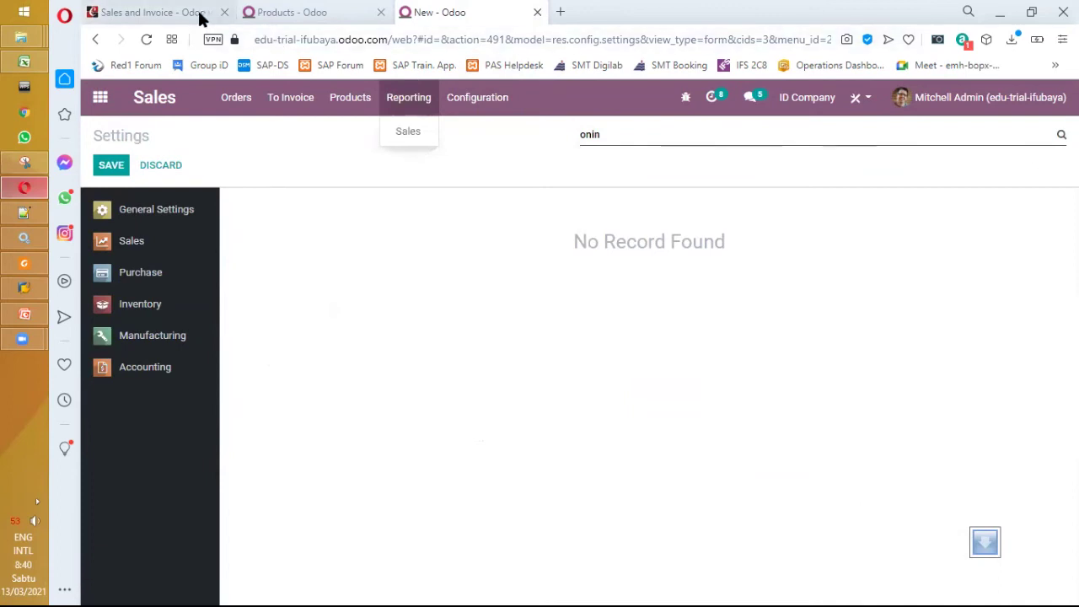
Return to the guide and examine its enlarged settings image showing the Online Signature and Online Payment options
{"action": "left_click", "coordinate": [200, 13]}
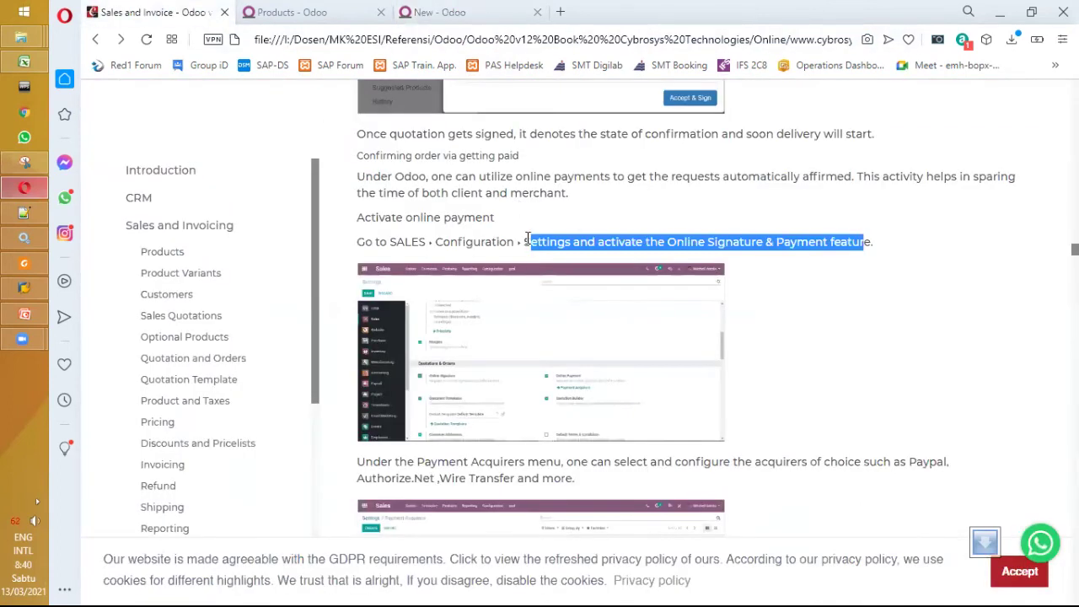
{"action": "left_click", "coordinate": [630, 352]}
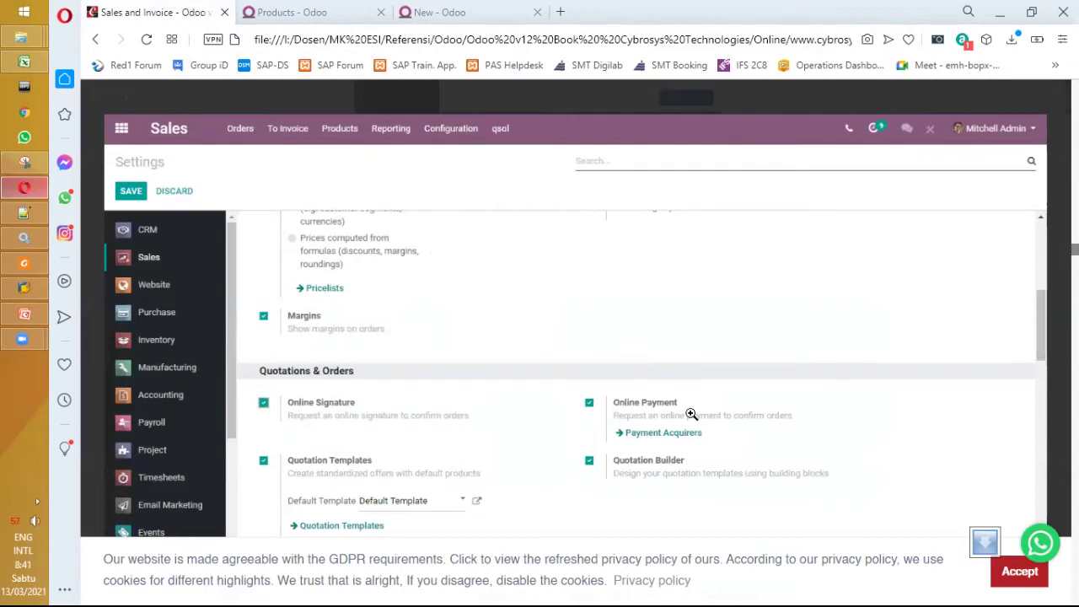
{"action": "left_click", "coordinate": [690, 414]}
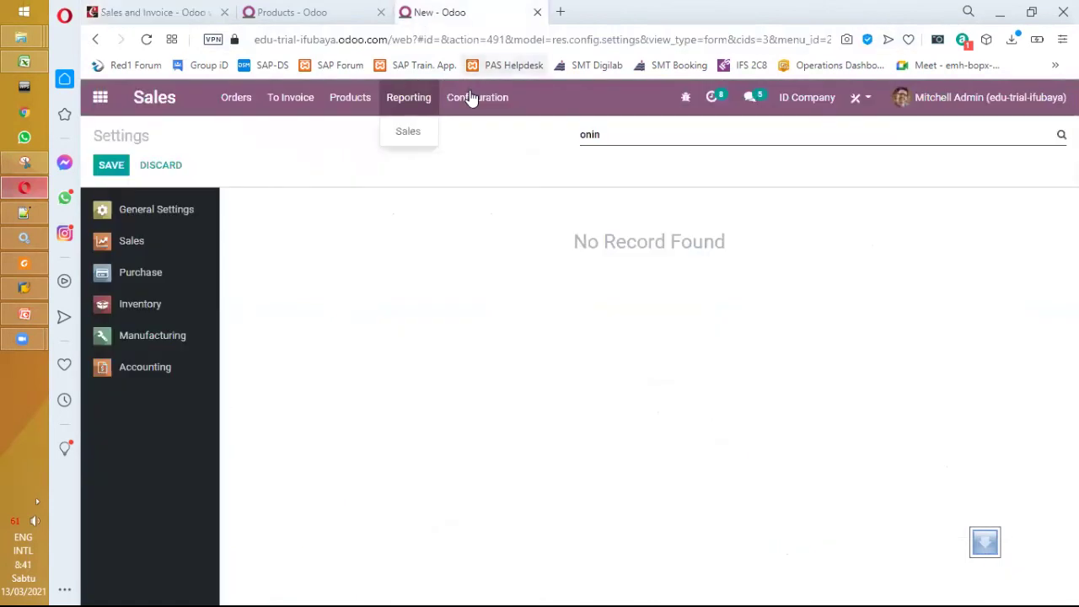
Show the Sales section of the Odoo settings and review the Online Signature and Online Payment options under Quotations & Orders
{"action": "left_click", "coordinate": [473, 101]}
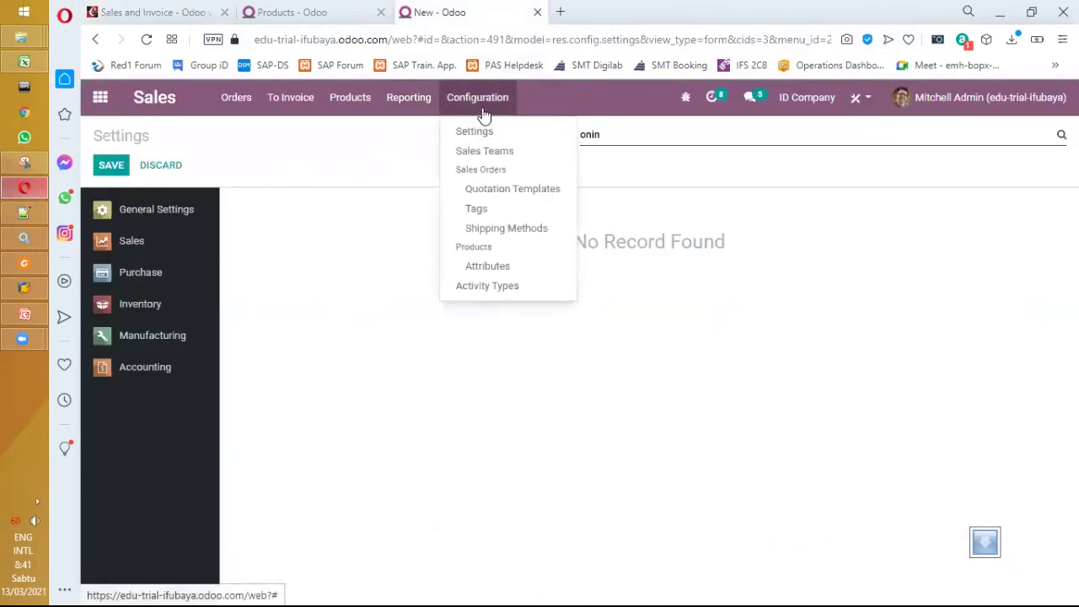
{"action": "left_click", "coordinate": [142, 245]}
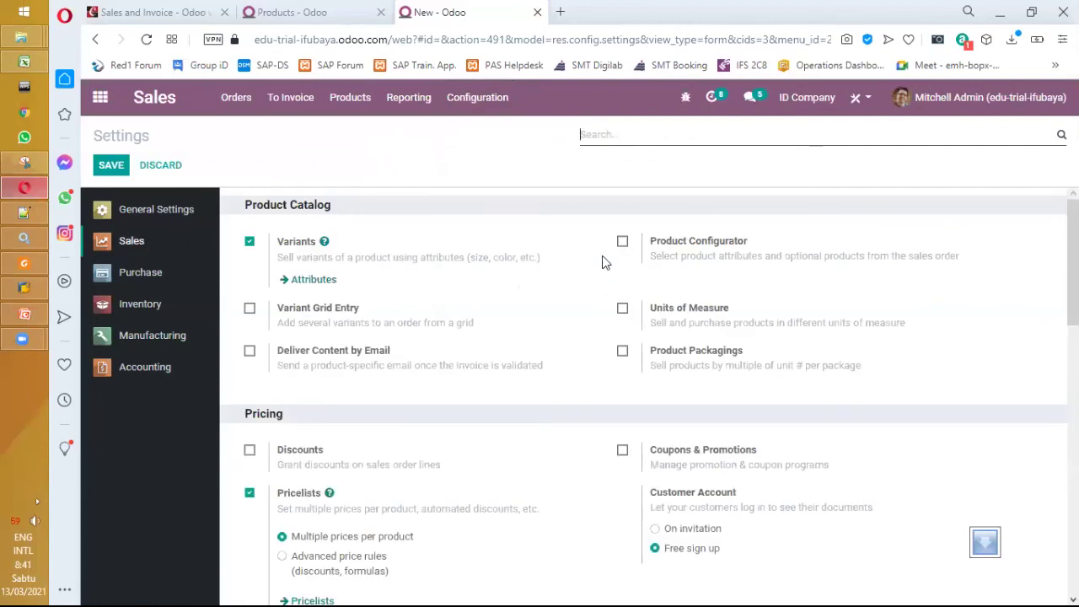
{"action": "scroll", "coordinate": [656, 242], "scroll_direction": "down", "scroll_amount": 3}
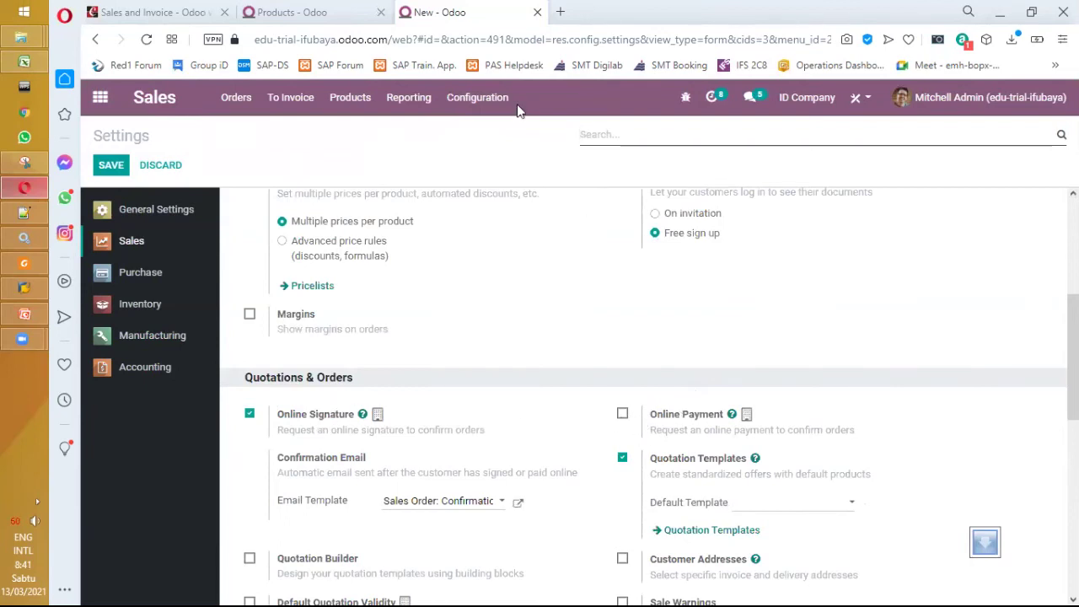
Compare the Odoo settings with the guide's enlarged Quotations & Orders image, and close the image
{"action": "left_click", "coordinate": [187, 13]}
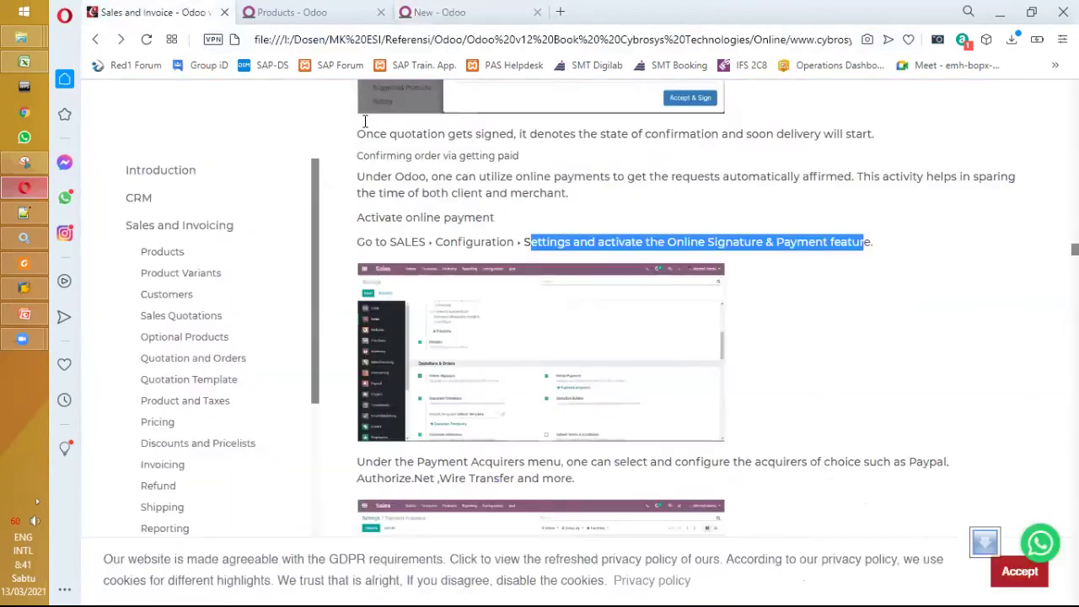
{"action": "left_click", "coordinate": [505, 354]}
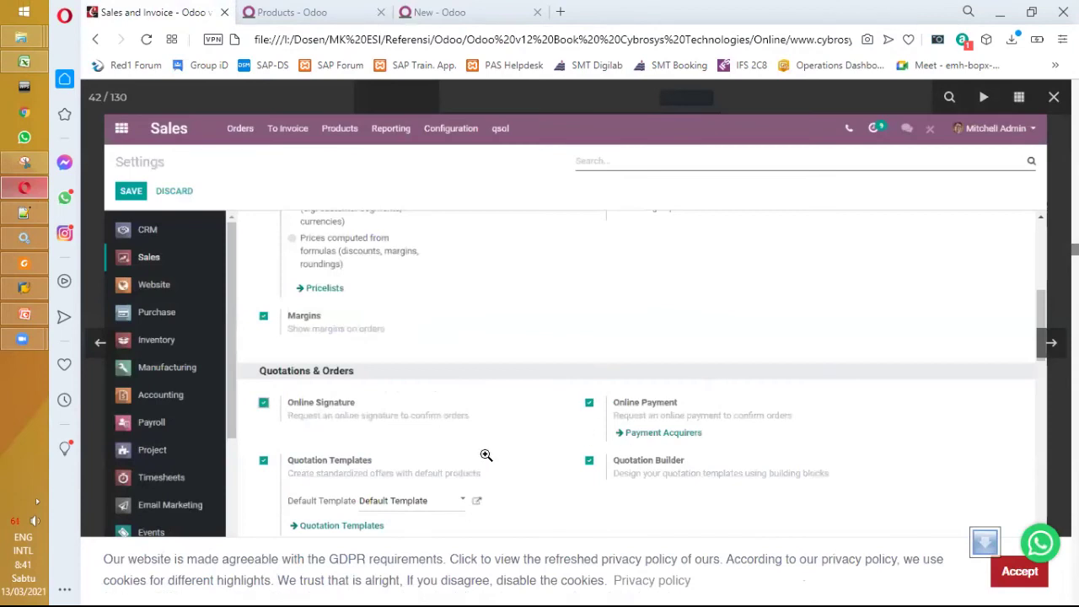
{"action": "left_click", "coordinate": [549, 398]}
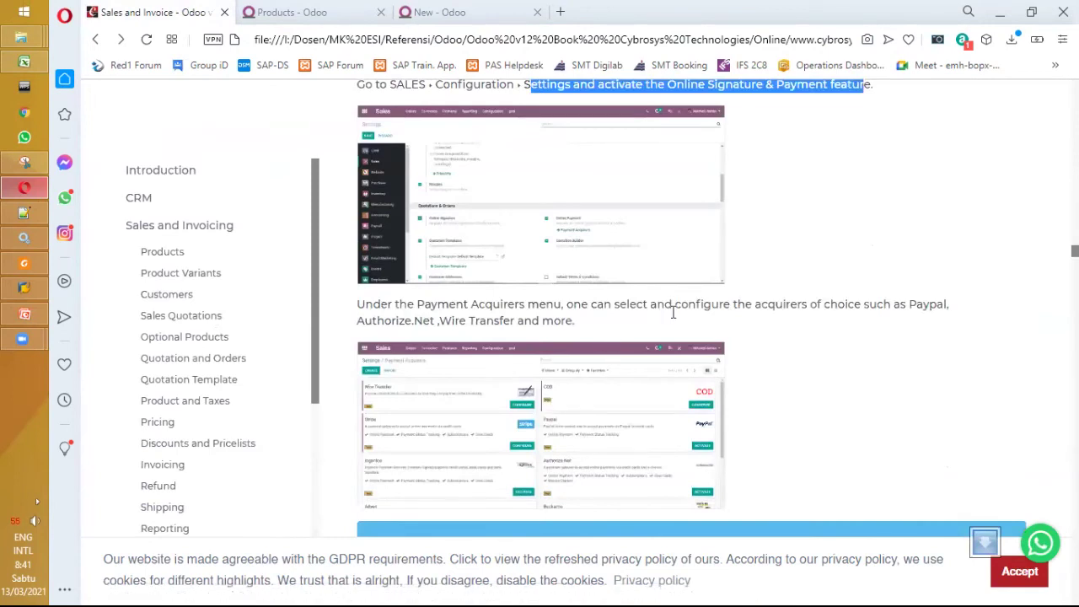
Read the guide's paragraph on Payment Acquirers, examine its enlarged image of the available acquirers, and close it
{"action": "left_click", "coordinate": [899, 303]}
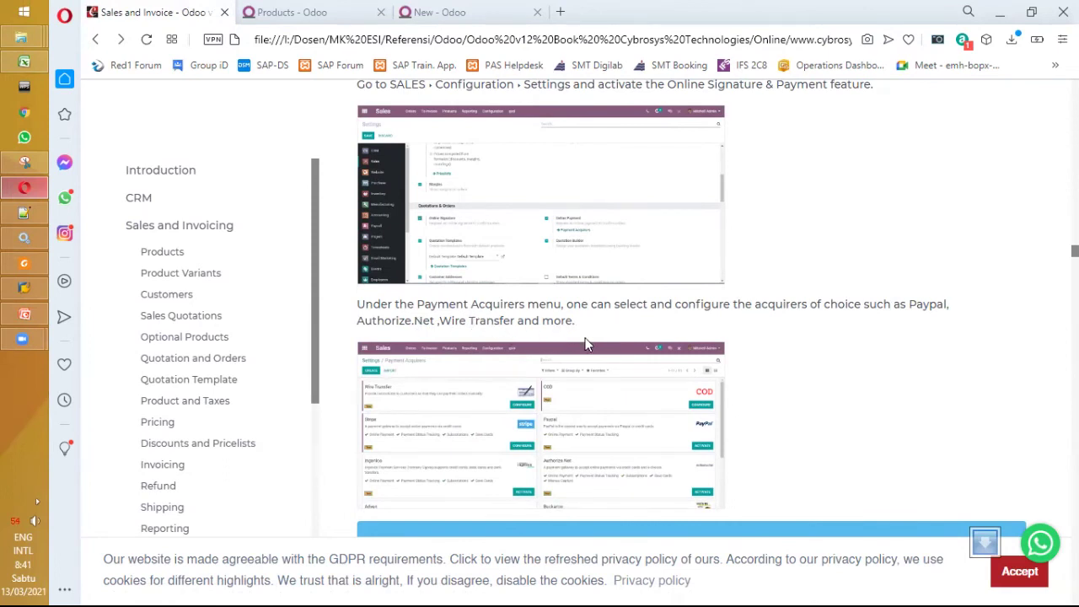
{"action": "scroll", "coordinate": [586, 344], "scroll_direction": "down", "scroll_amount": 1}
{"action": "left_click", "coordinate": [546, 370]}
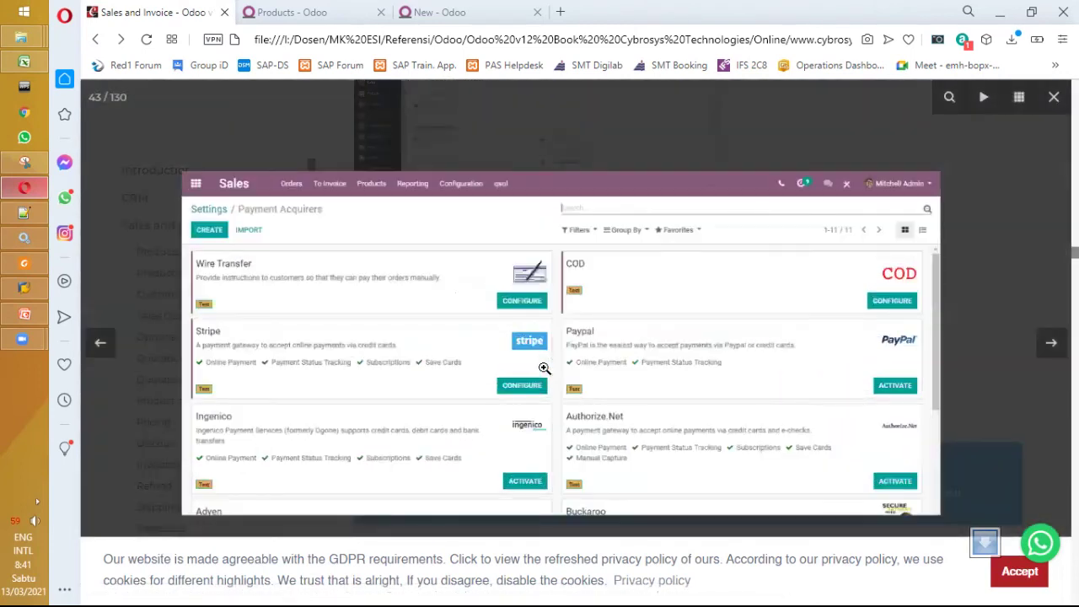
{"action": "left_click", "coordinate": [545, 368]}
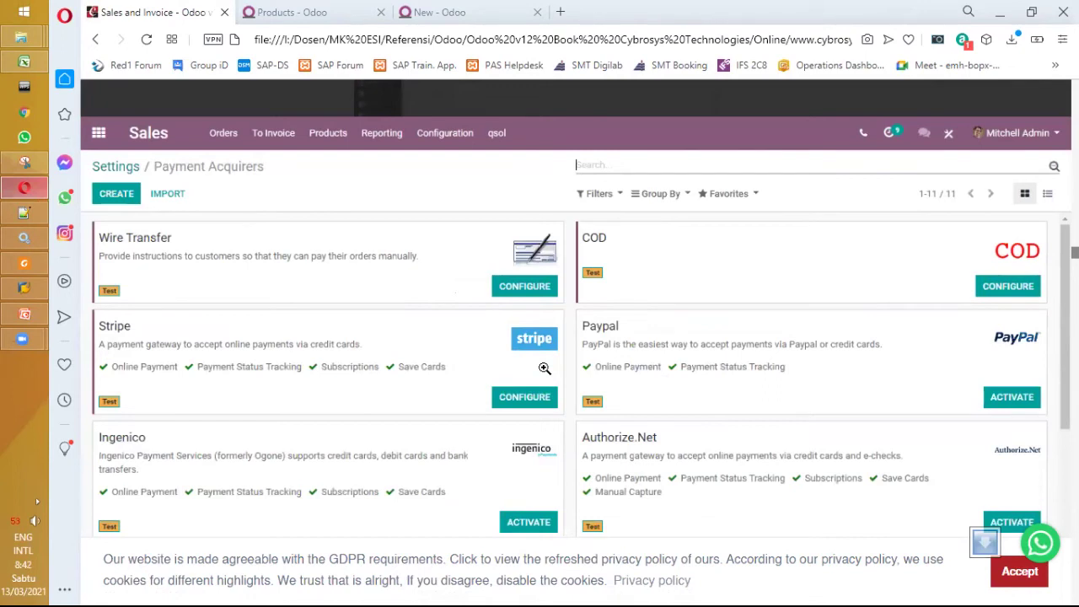
{"action": "left_click", "coordinate": [545, 369]}
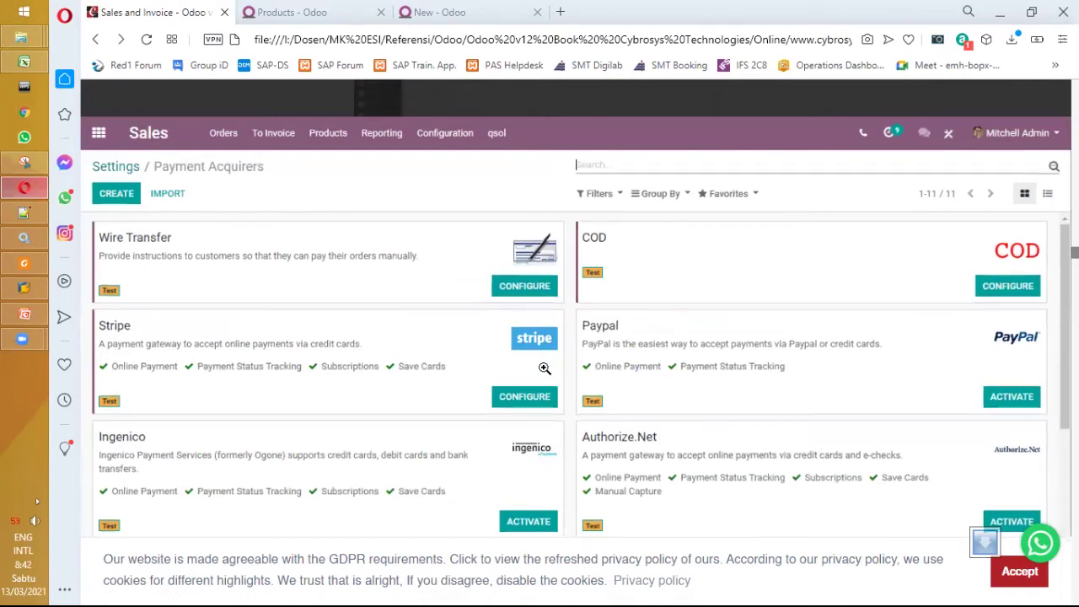
Skim the guide from registering a payment through quotation due dates and delivery addresses to the detailed terms and conditions
{"action": "scroll", "coordinate": [548, 375], "scroll_direction": "down", "scroll_amount": 7}
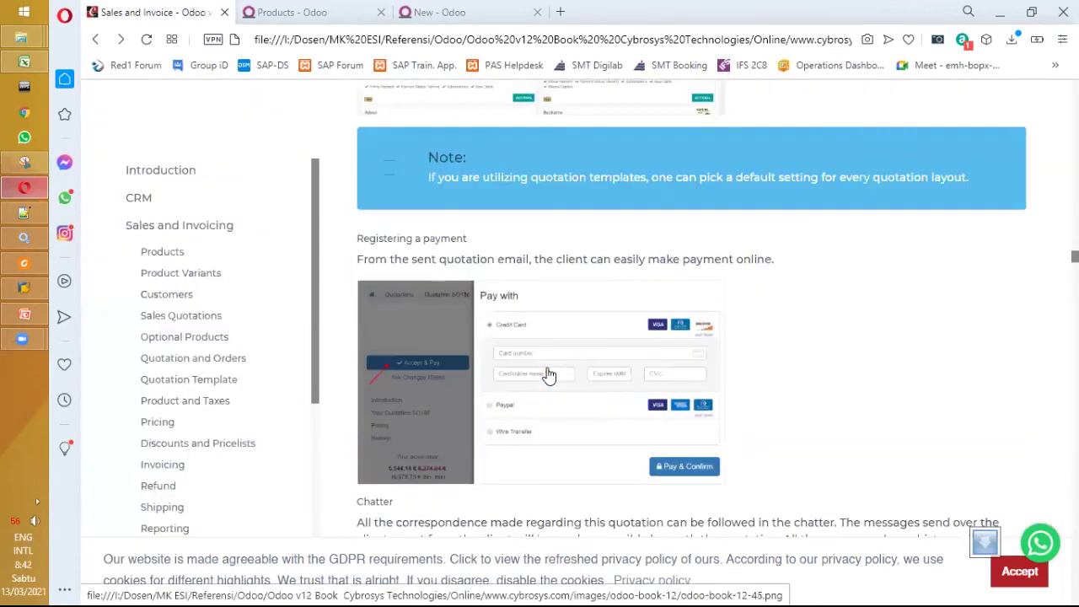
{"action": "scroll", "coordinate": [548, 375], "scroll_direction": "down", "scroll_amount": 5}
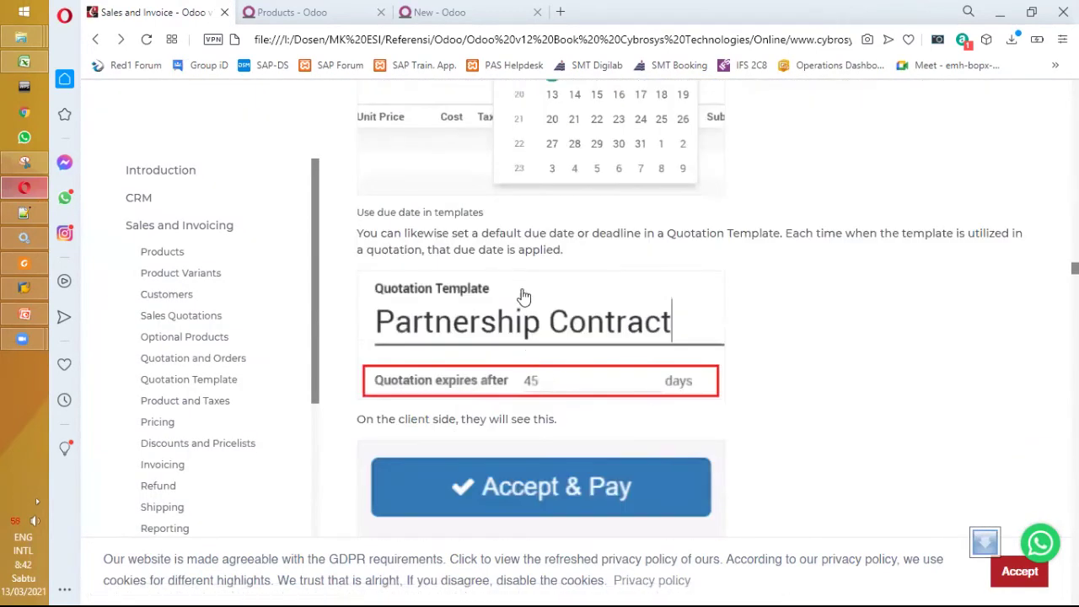
{"action": "scroll", "coordinate": [630, 337], "scroll_direction": "down", "scroll_amount": 13}
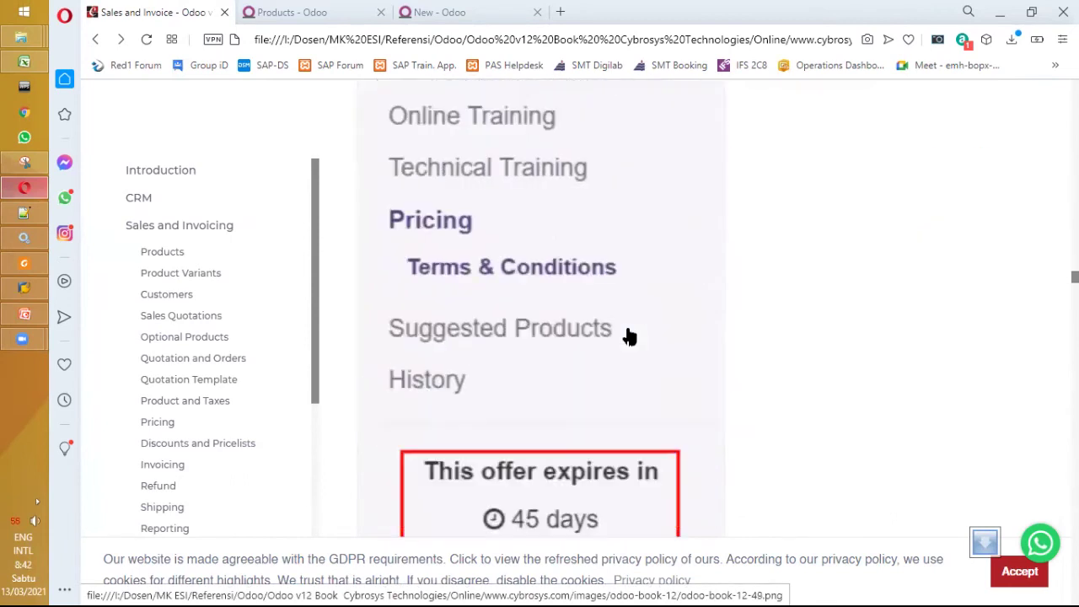
{"action": "scroll", "coordinate": [630, 338], "scroll_direction": "down", "scroll_amount": 2}
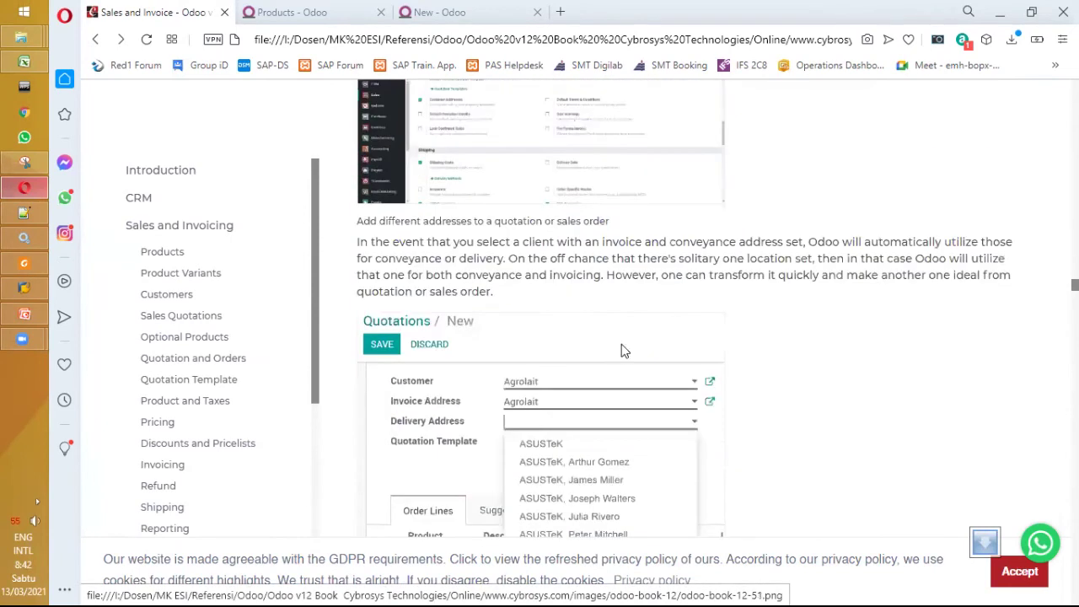
{"action": "scroll", "coordinate": [621, 344], "scroll_direction": "down", "scroll_amount": 10}
{"action": "scroll", "coordinate": [618, 360], "scroll_direction": "up", "scroll_amount": 3}
{"action": "scroll", "coordinate": [618, 359], "scroll_direction": "down", "scroll_amount": 11}
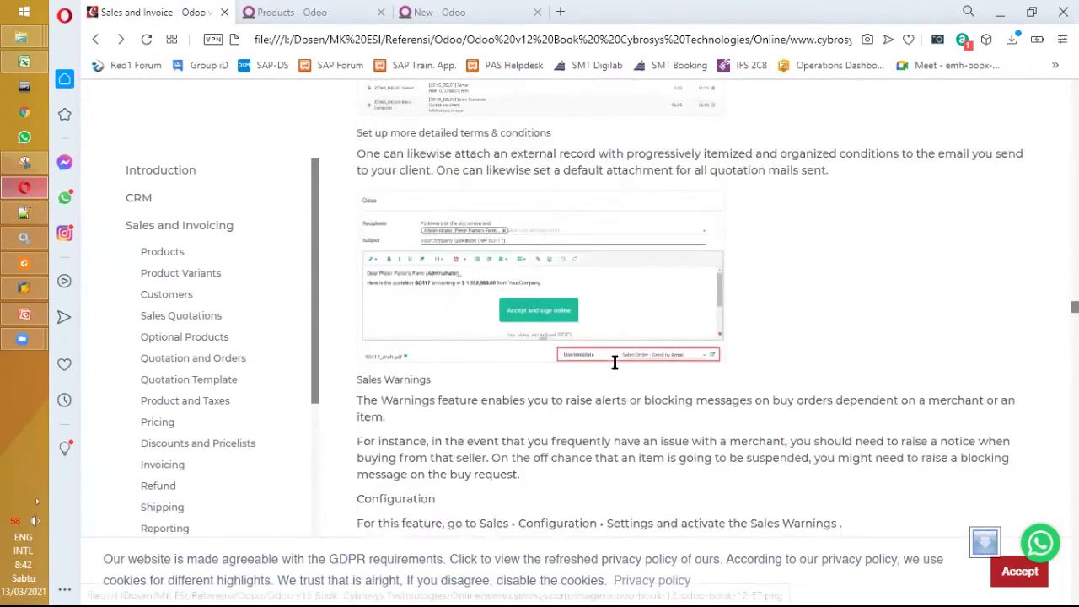
Skim the guide from Sales Warnings through locking confirmed sales, quotation templates, and Product and Taxes to discounts on quotations
{"action": "scroll", "coordinate": [615, 363], "scroll_direction": "down", "scroll_amount": 2}
{"action": "scroll", "coordinate": [614, 362], "scroll_direction": "down", "scroll_amount": 12}
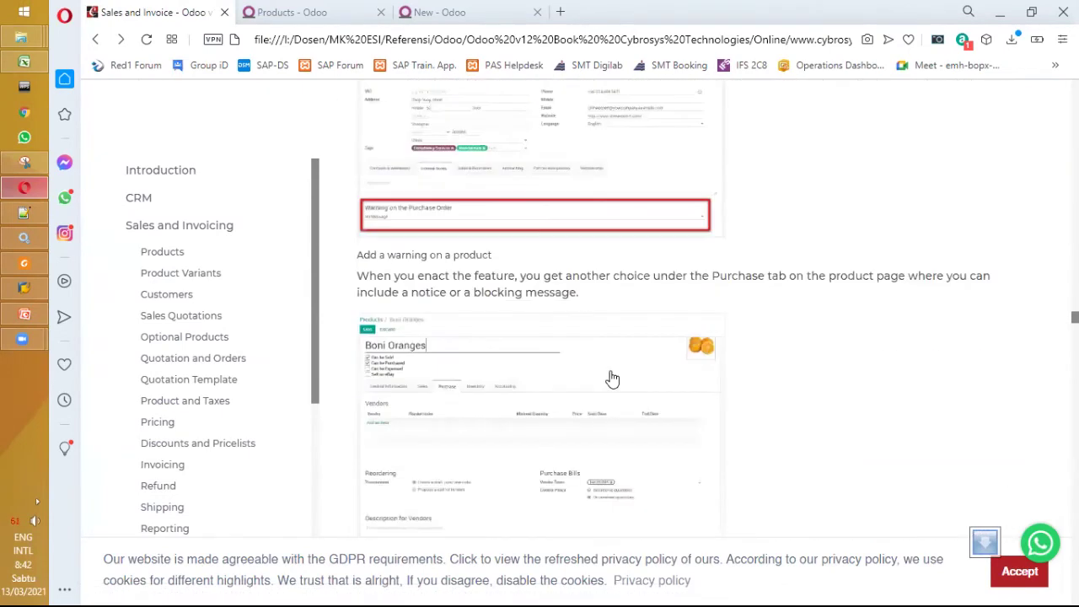
{"action": "scroll", "coordinate": [612, 378], "scroll_direction": "down", "scroll_amount": 8}
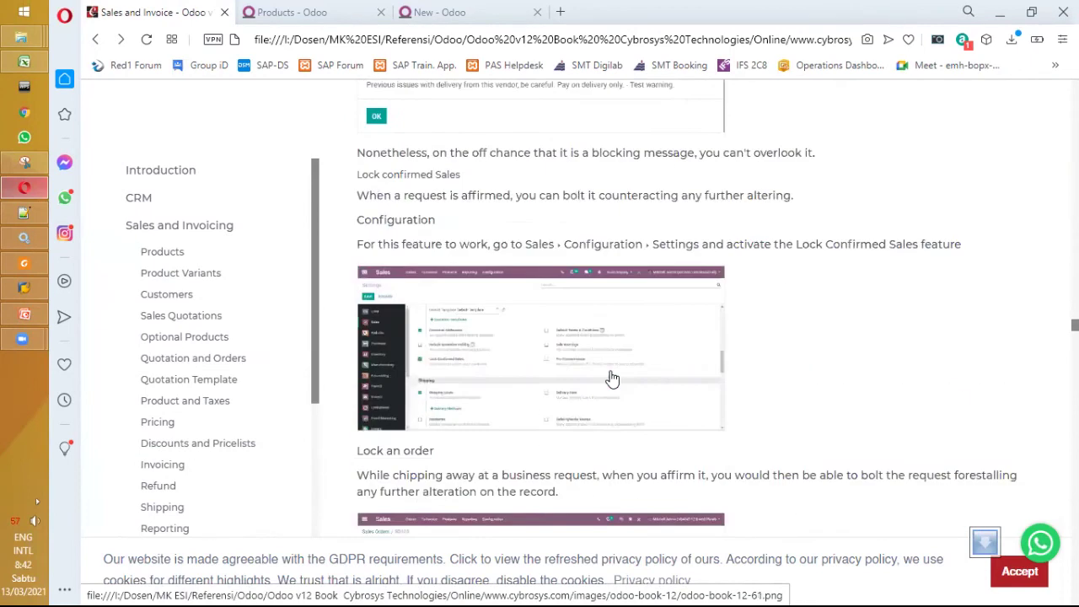
{"action": "scroll", "coordinate": [612, 378], "scroll_direction": "down", "scroll_amount": 12}
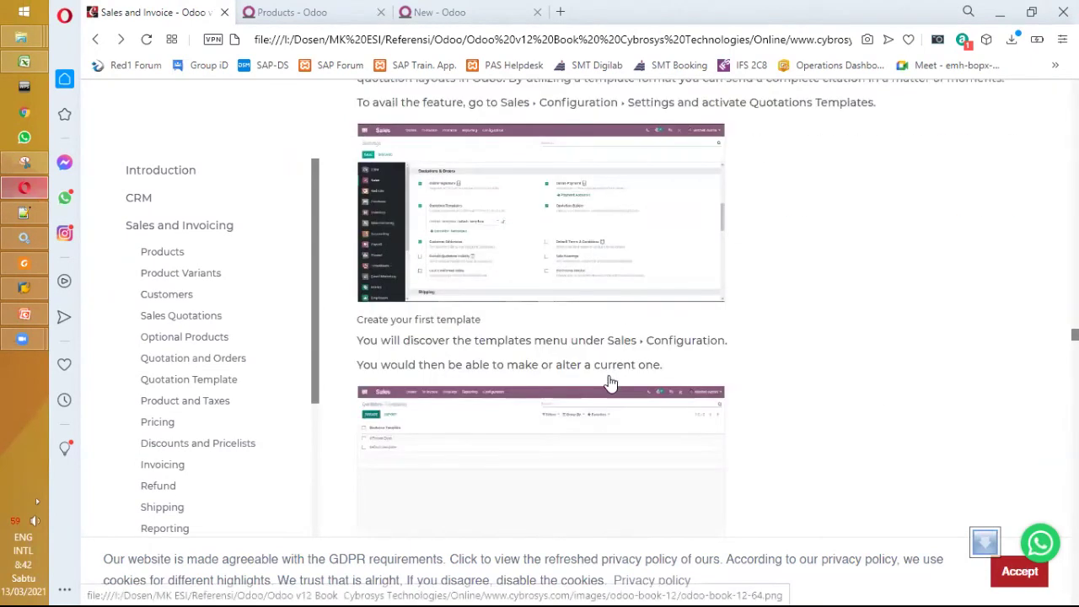
{"action": "scroll", "coordinate": [609, 386], "scroll_direction": "down", "scroll_amount": 10}
{"action": "scroll", "coordinate": [607, 381], "scroll_direction": "down", "scroll_amount": 10}
{"action": "scroll", "coordinate": [610, 389], "scroll_direction": "down", "scroll_amount": 7}
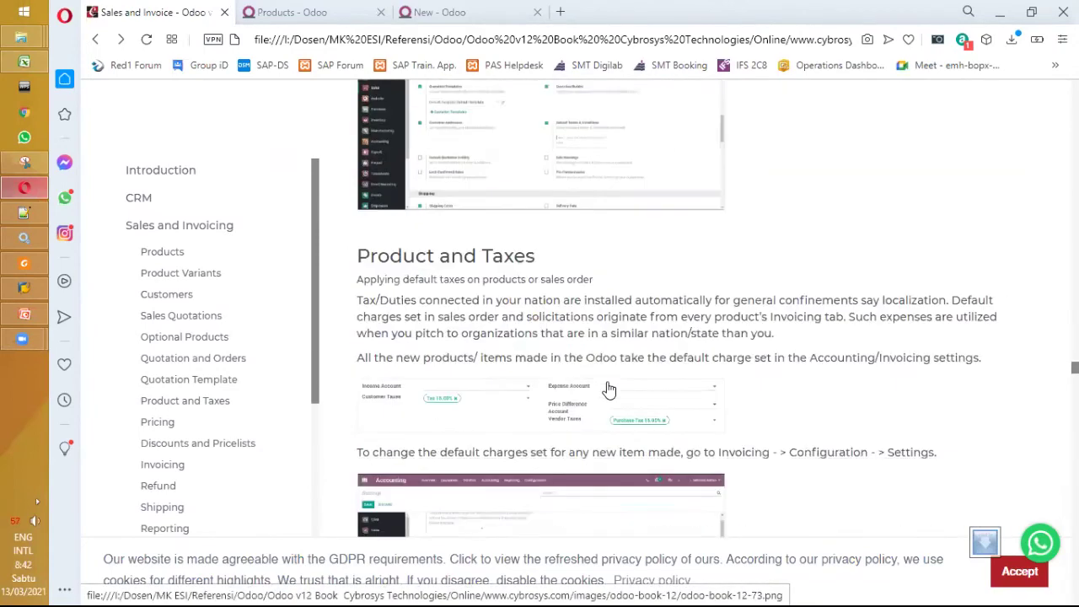
{"action": "scroll", "coordinate": [610, 389], "scroll_direction": "down", "scroll_amount": 10}
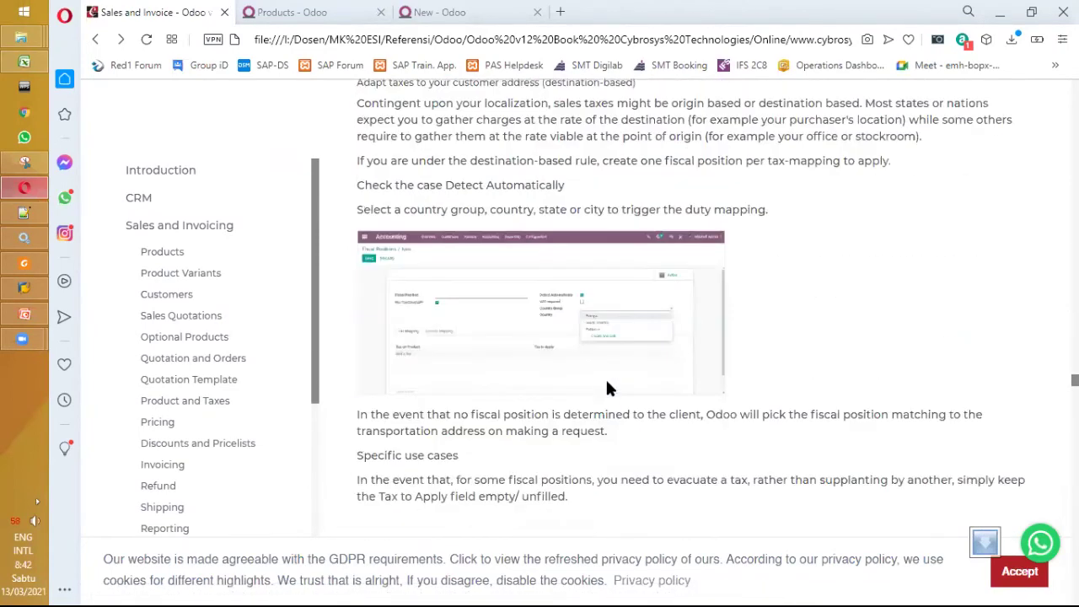
{"action": "scroll", "coordinate": [607, 383], "scroll_direction": "down", "scroll_amount": 6}
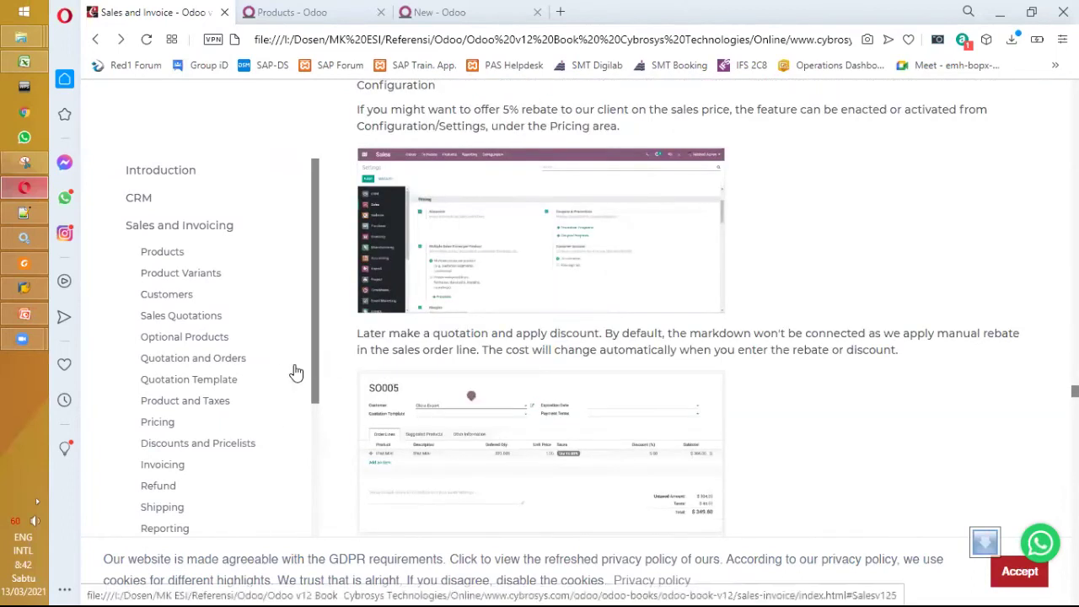
Revisit the guide's Quotation and Orders, Product and Taxes, and Pricing sections through its table of contents
{"action": "left_click_drag", "start_coordinate": [314, 356], "coordinate": [320, 391]}
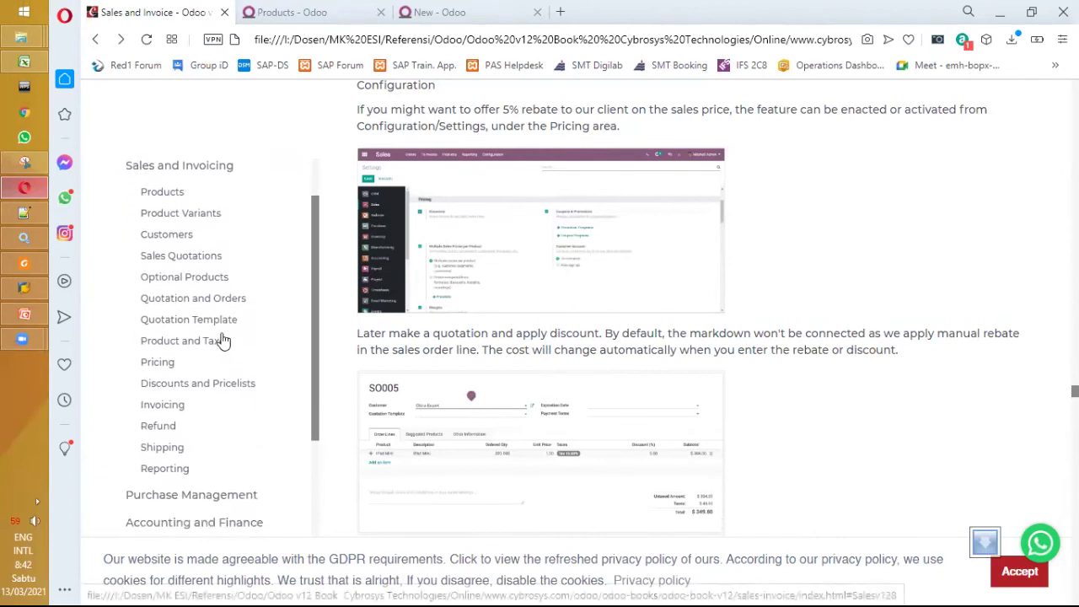
{"action": "left_click", "coordinate": [211, 304]}
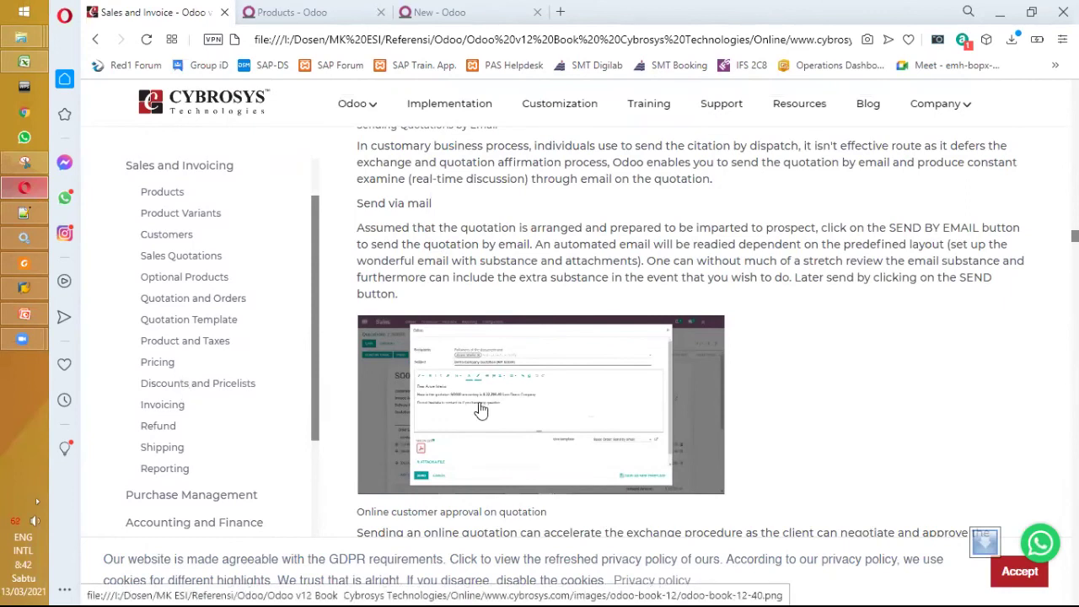
{"action": "left_click", "coordinate": [154, 362]}
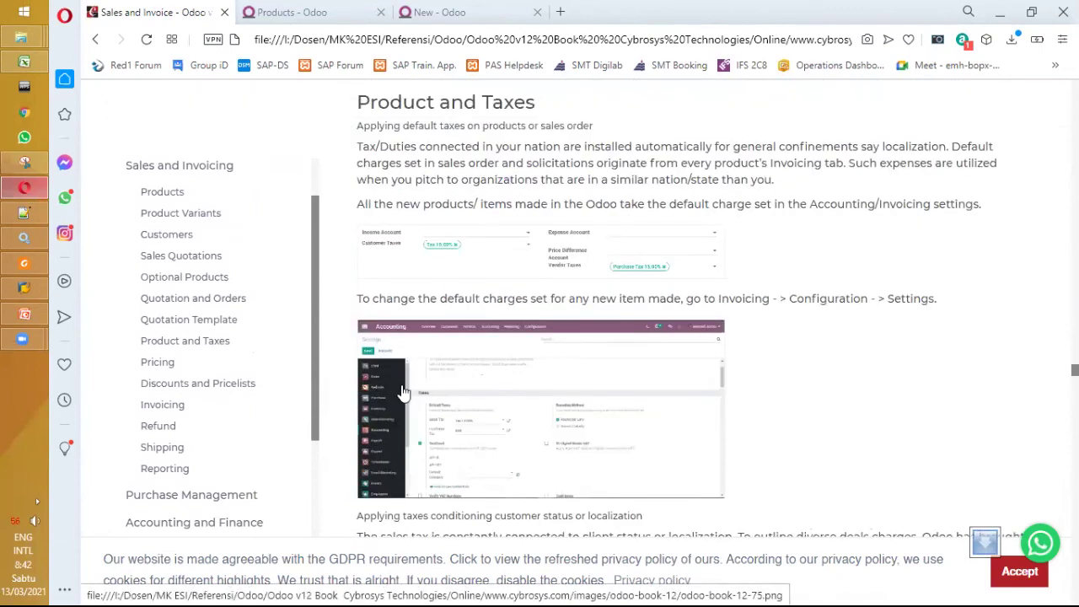
{"action": "left_click", "coordinate": [157, 363]}
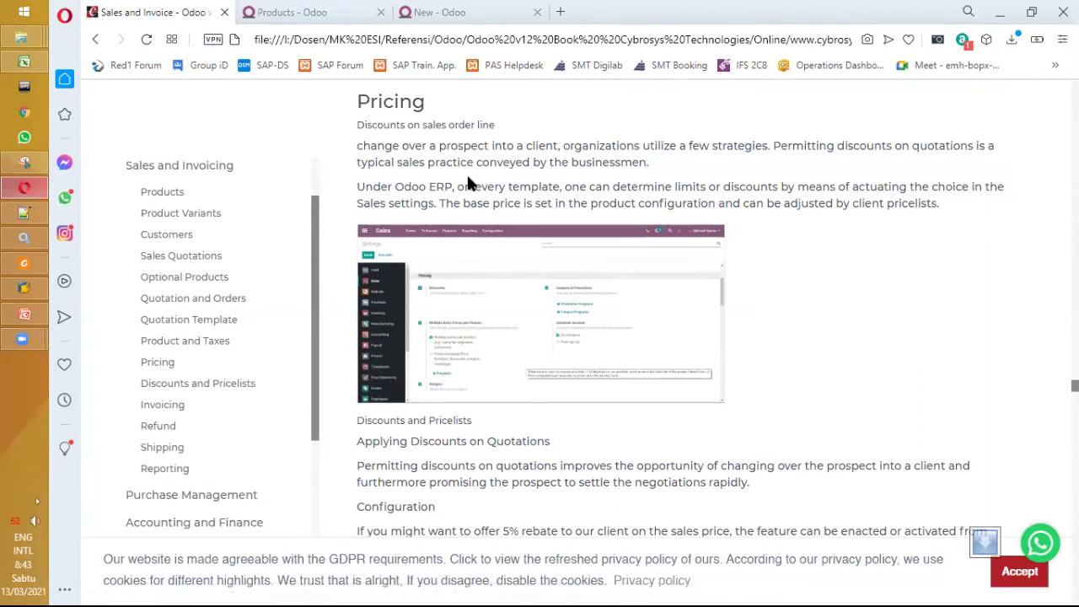
Examine the guide's enlarged image of the Pricing settings, close it, and skim from quotation discounts through the promotion and coupon program conditions
{"action": "left_click", "coordinate": [548, 345]}
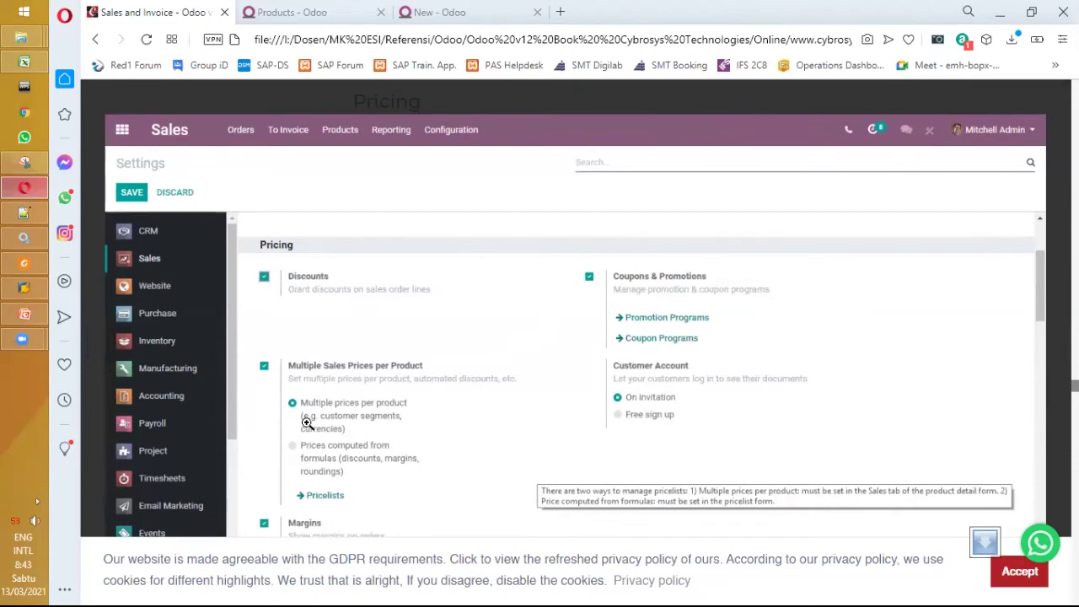
{"action": "left_click", "coordinate": [416, 383]}
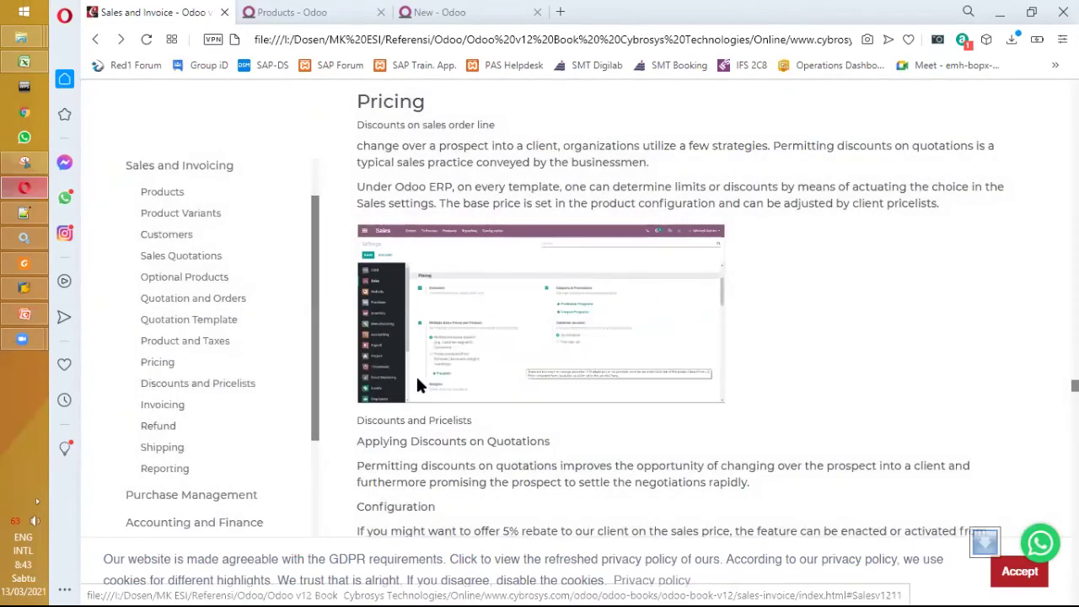
{"action": "scroll", "coordinate": [417, 384], "scroll_direction": "down", "scroll_amount": 3}
{"action": "scroll", "coordinate": [419, 387], "scroll_direction": "down", "scroll_amount": 3}
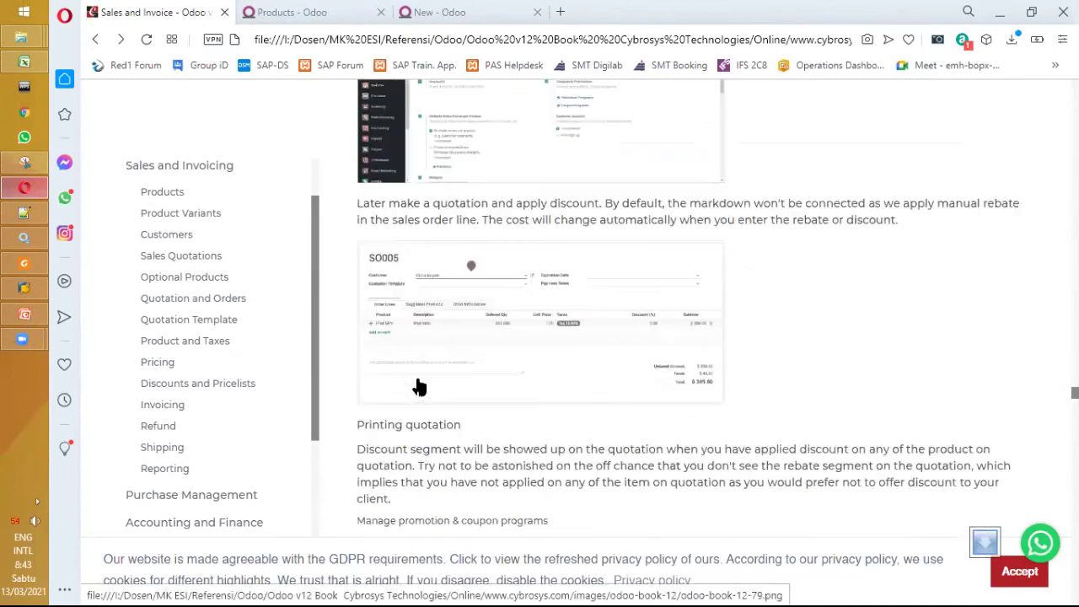
{"action": "scroll", "coordinate": [419, 387], "scroll_direction": "down", "scroll_amount": 3}
{"action": "scroll", "coordinate": [418, 381], "scroll_direction": "down", "scroll_amount": 2}
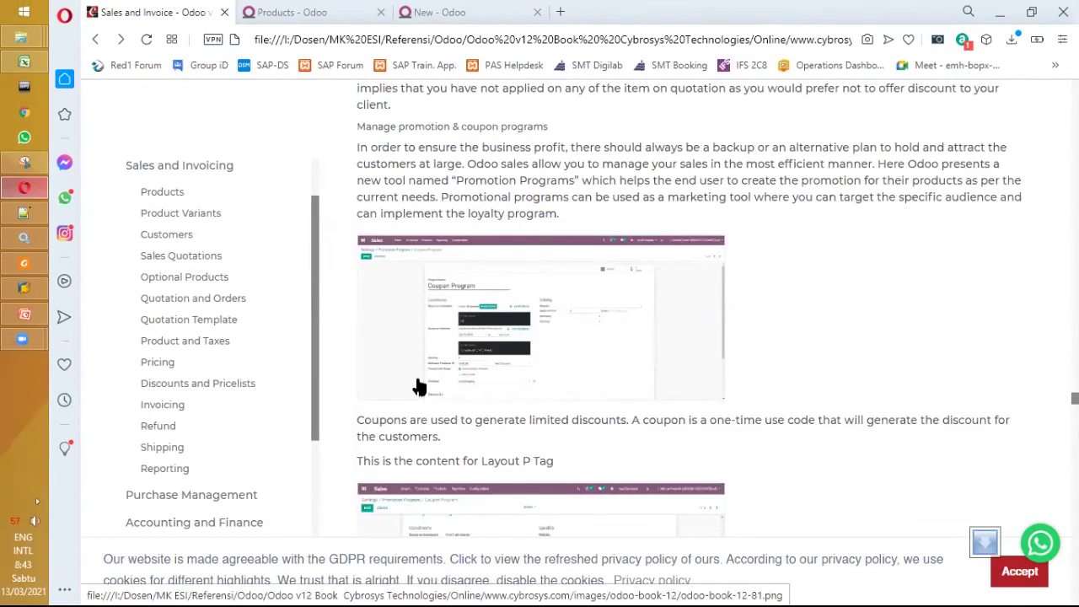
{"action": "scroll", "coordinate": [419, 387], "scroll_direction": "down", "scroll_amount": 4}
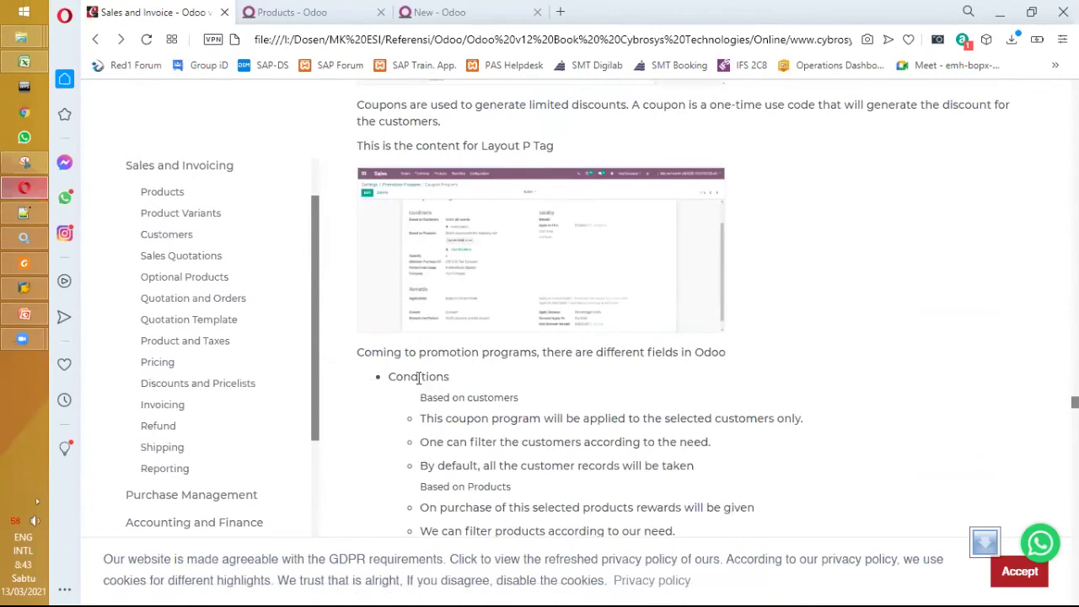
{"action": "scroll", "coordinate": [418, 379], "scroll_direction": "down", "scroll_amount": 5}
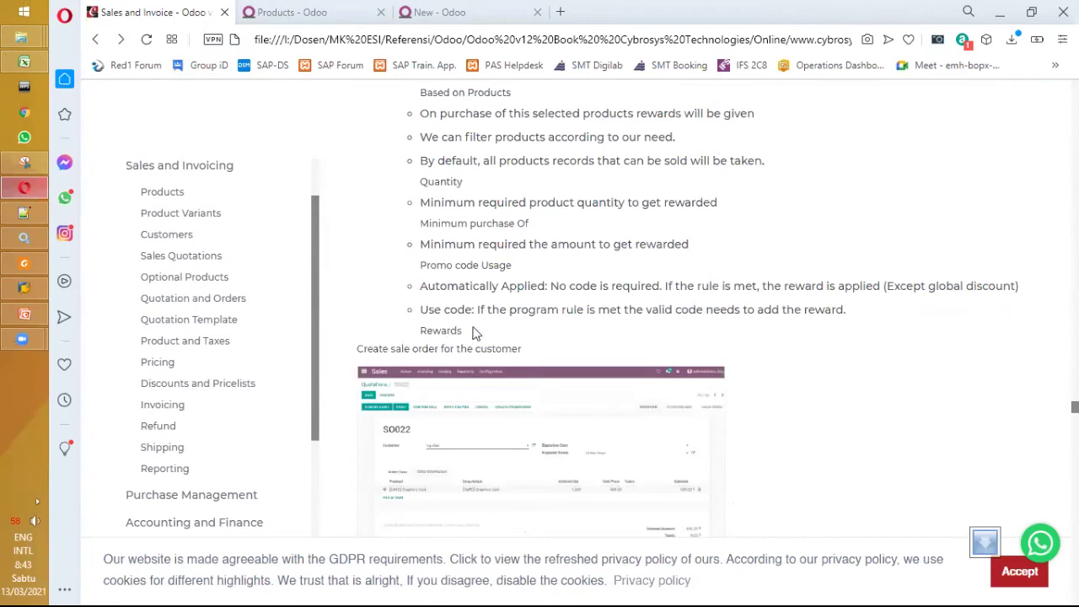
Skim the guide from applying a coupon on a customer's sale order to the two pricelist options and the list of pricelists
{"action": "scroll", "coordinate": [476, 333], "scroll_direction": "down", "scroll_amount": 1}
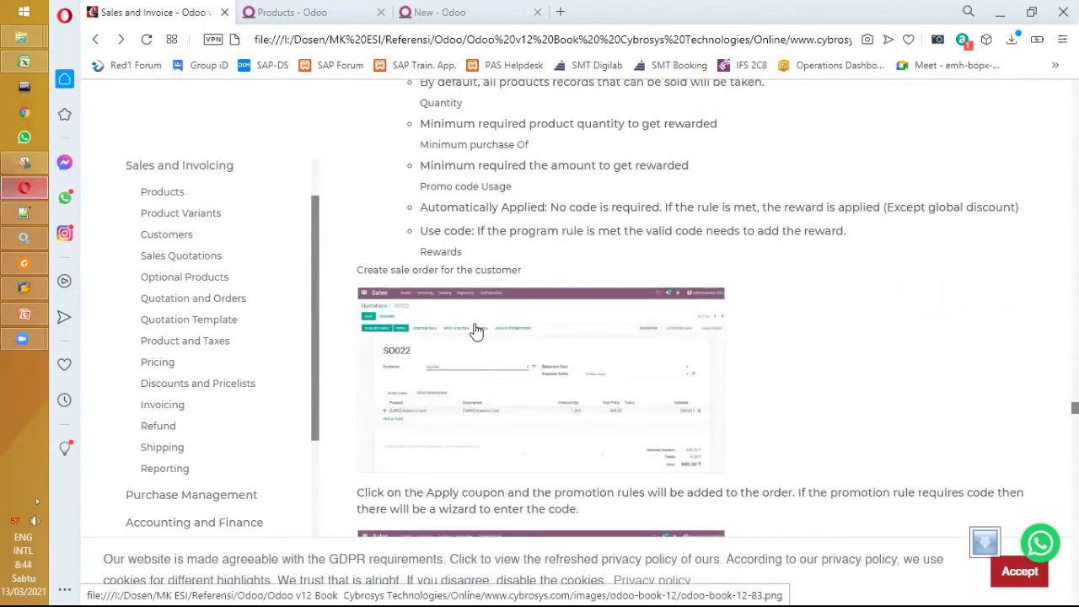
{"action": "scroll", "coordinate": [476, 333], "scroll_direction": "down", "scroll_amount": 1}
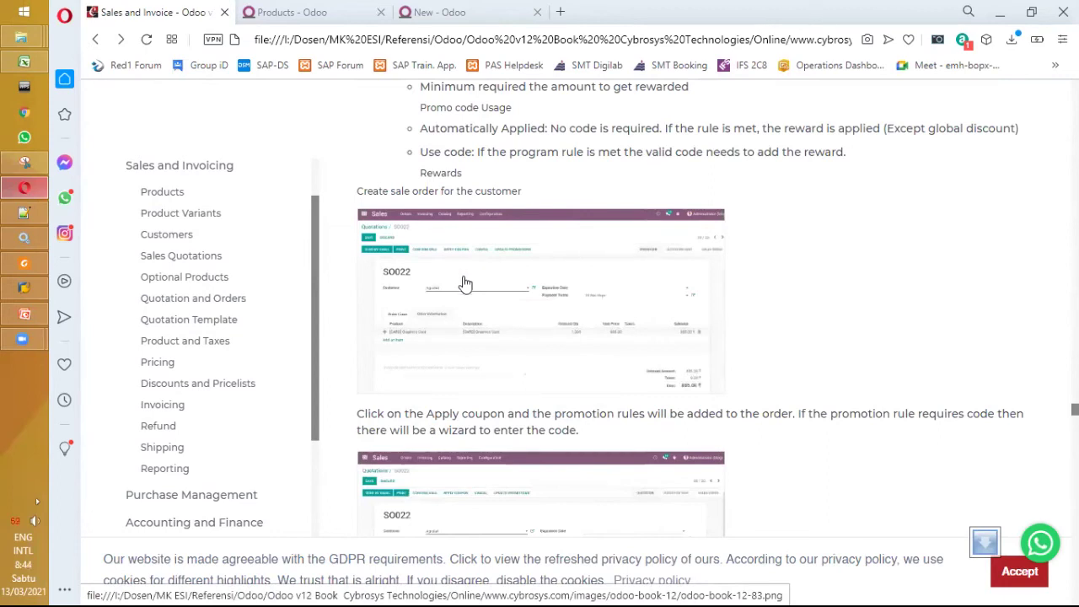
{"action": "scroll", "coordinate": [463, 282], "scroll_direction": "down", "scroll_amount": 1}
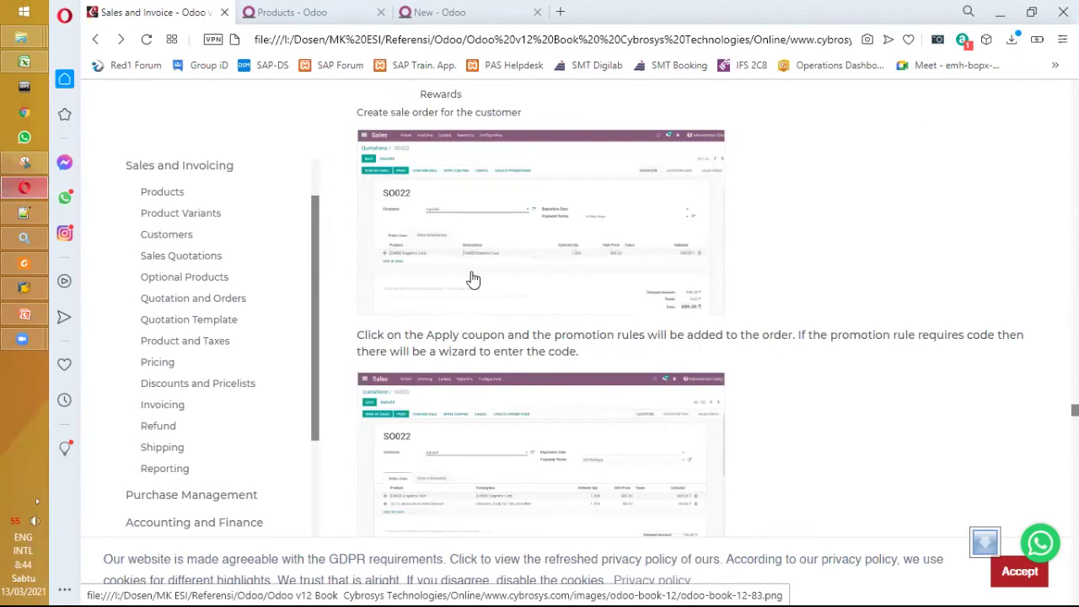
{"action": "scroll", "coordinate": [473, 279], "scroll_direction": "down", "scroll_amount": 1}
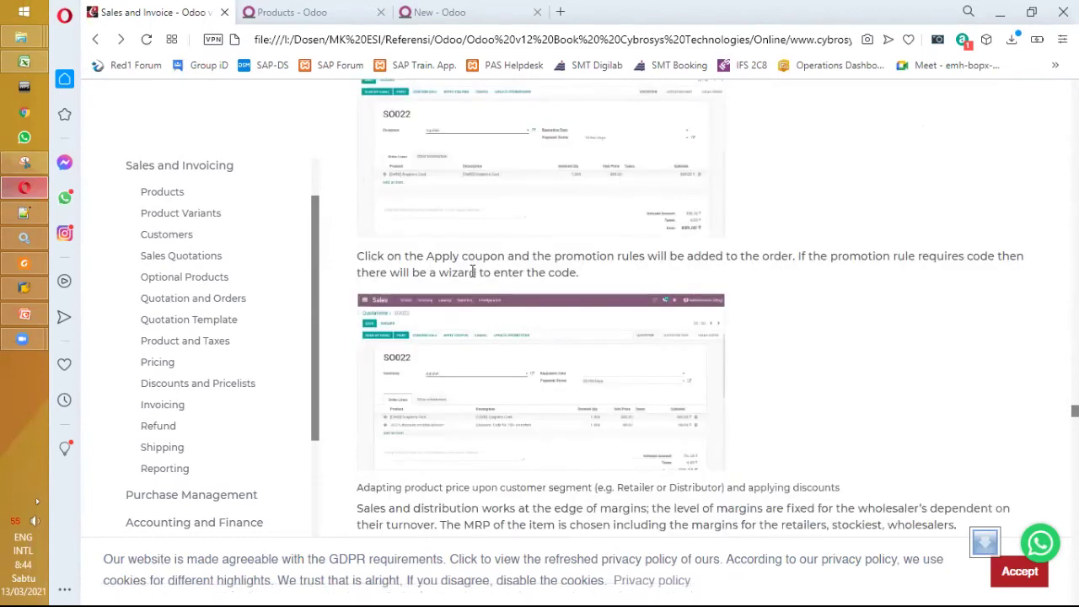
{"action": "scroll", "coordinate": [473, 279], "scroll_direction": "down", "scroll_amount": 5}
{"action": "scroll", "coordinate": [473, 279], "scroll_direction": "down", "scroll_amount": 6}
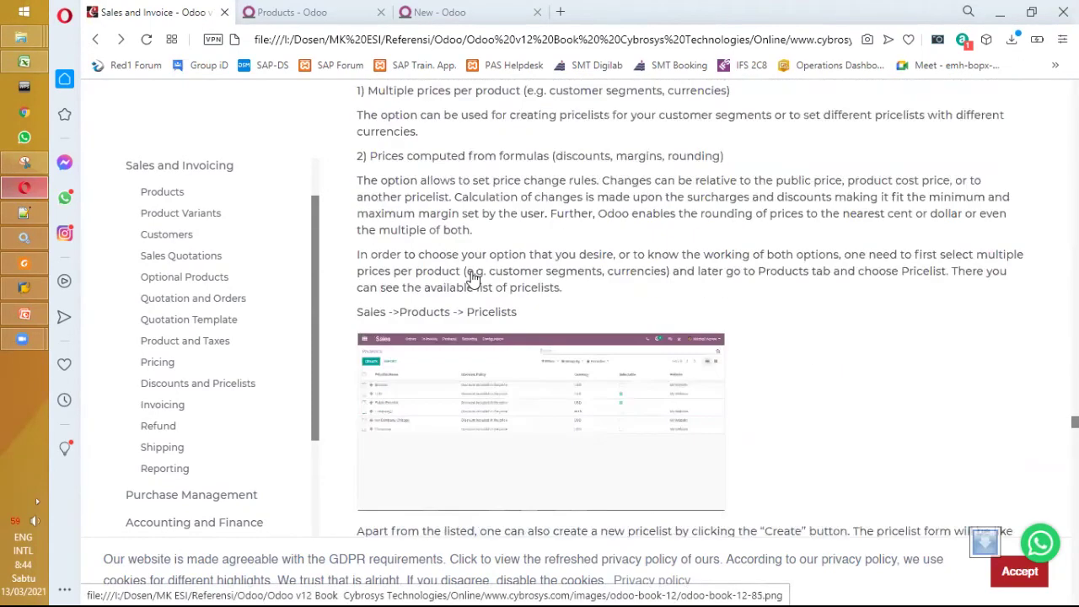
{"action": "scroll", "coordinate": [473, 279], "scroll_direction": "down", "scroll_amount": 1}
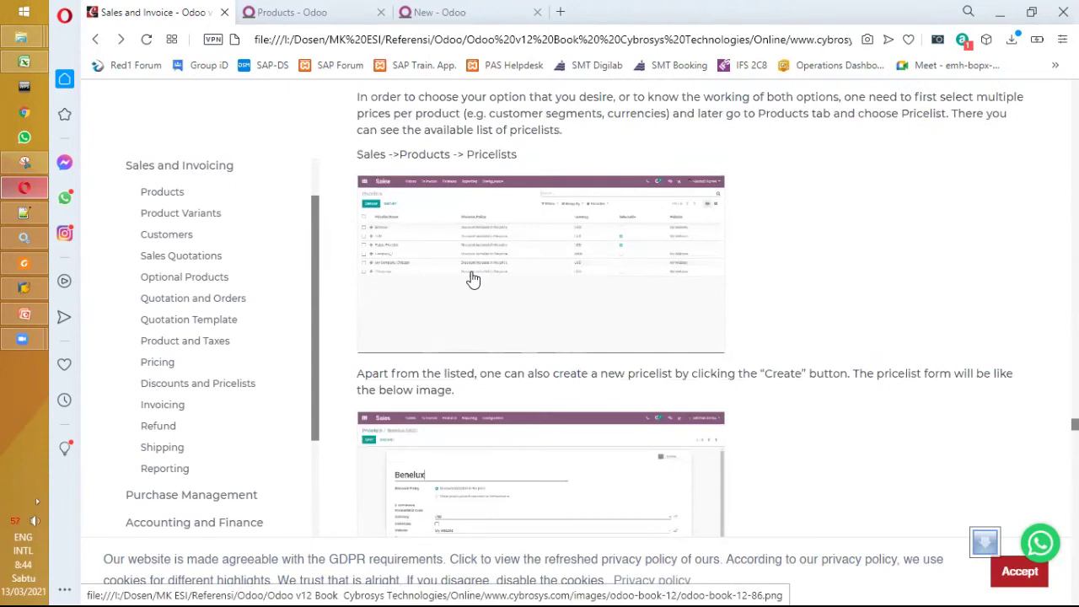
Skim the guide from the pricelist form and discount policy through currencies and country groups to activating other currencies
{"action": "scroll", "coordinate": [473, 279], "scroll_direction": "down", "scroll_amount": 2}
{"action": "scroll", "coordinate": [473, 279], "scroll_direction": "up", "scroll_amount": 3}
{"action": "scroll", "coordinate": [473, 279], "scroll_direction": "down", "scroll_amount": 1}
{"action": "scroll", "coordinate": [473, 279], "scroll_direction": "down", "scroll_amount": 9}
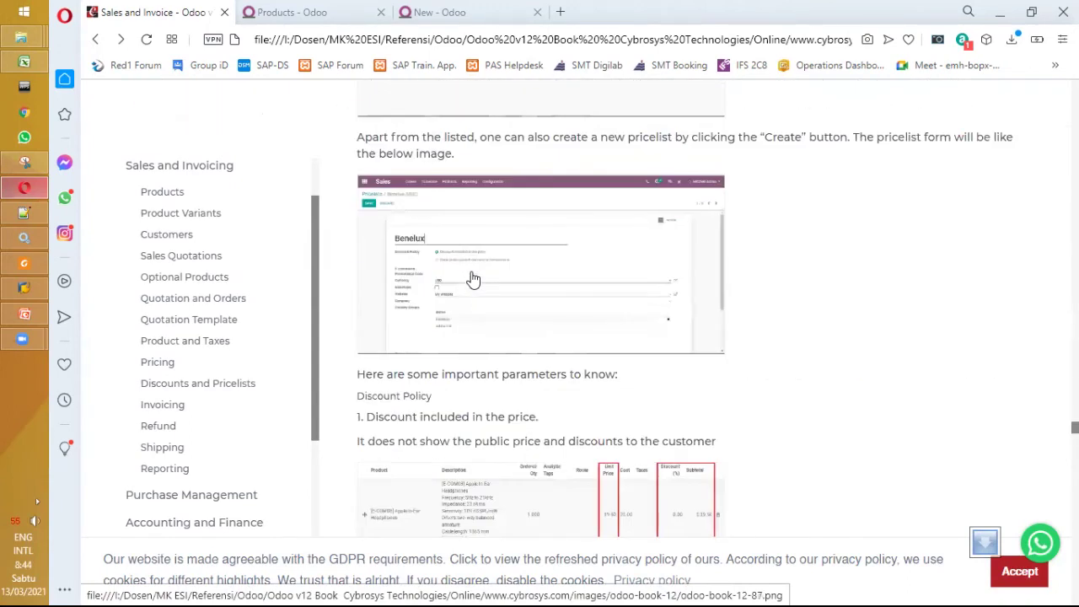
{"action": "scroll", "coordinate": [473, 270], "scroll_direction": "down", "scroll_amount": 2}
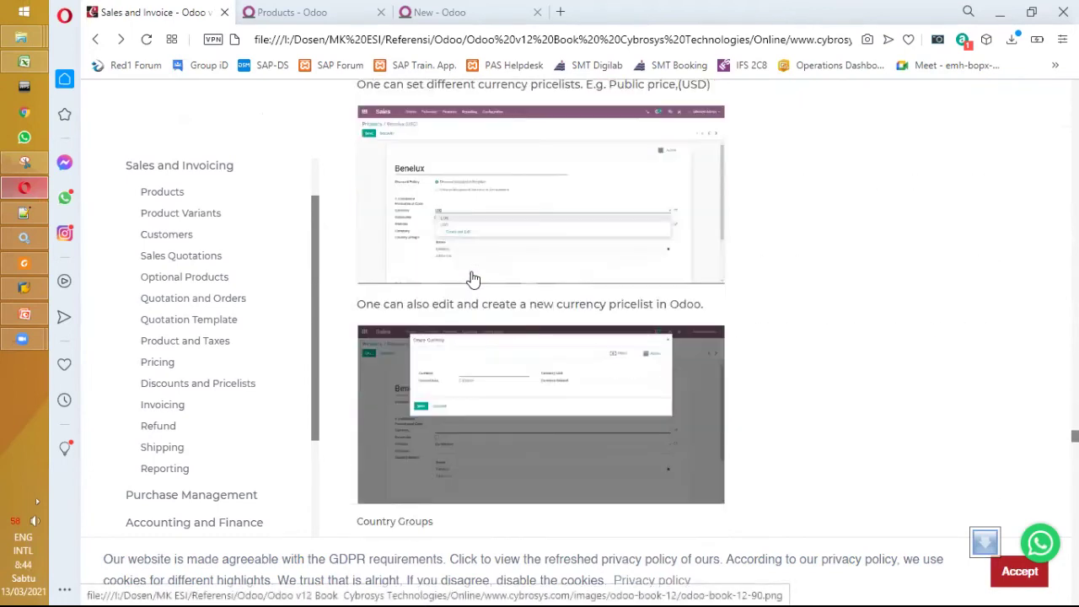
{"action": "scroll", "coordinate": [472, 279], "scroll_direction": "down", "scroll_amount": 3}
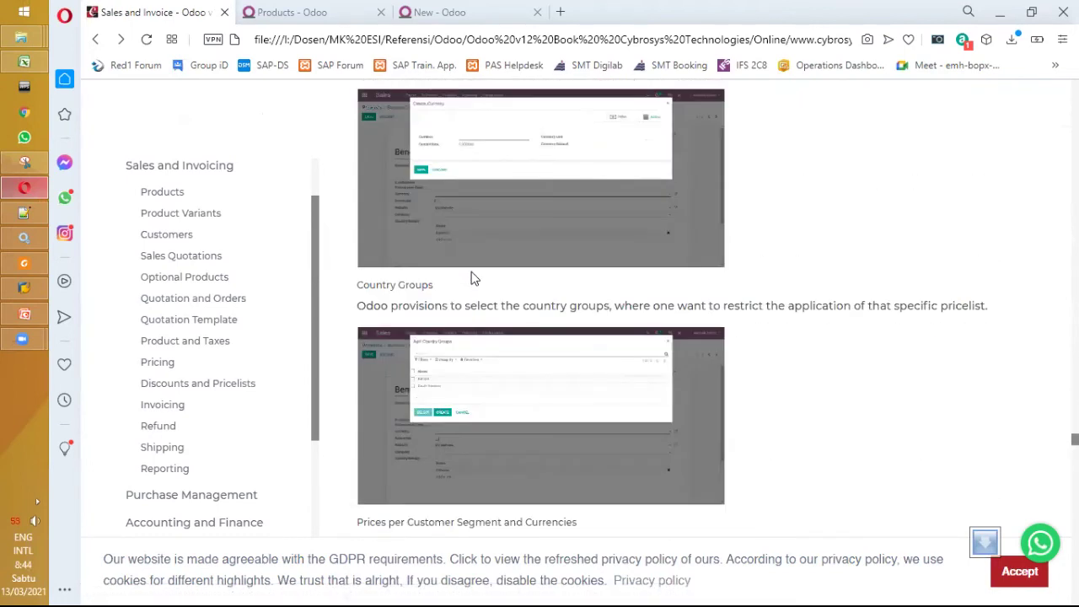
{"action": "scroll", "coordinate": [473, 279], "scroll_direction": "down", "scroll_amount": 4}
{"action": "scroll", "coordinate": [473, 271], "scroll_direction": "down", "scroll_amount": 3}
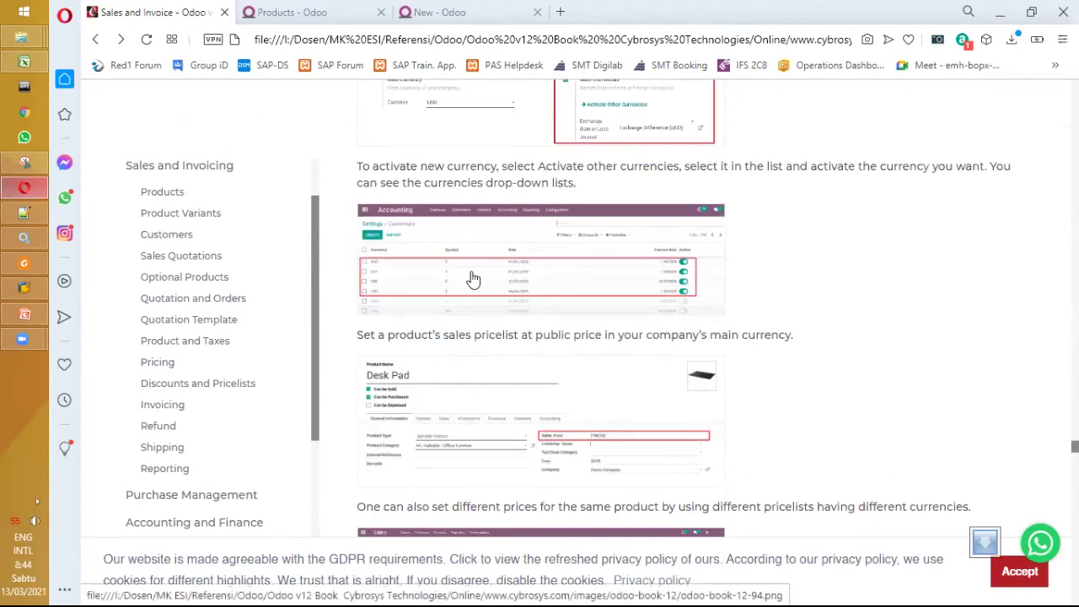
Skim the guide from customer-specific pricelists and minimum quantities to prices computed from formulas, and read the Apply on and Price computation parameters
{"action": "scroll", "coordinate": [472, 279], "scroll_direction": "down", "scroll_amount": 2}
{"action": "scroll", "coordinate": [472, 279], "scroll_direction": "down", "scroll_amount": 4}
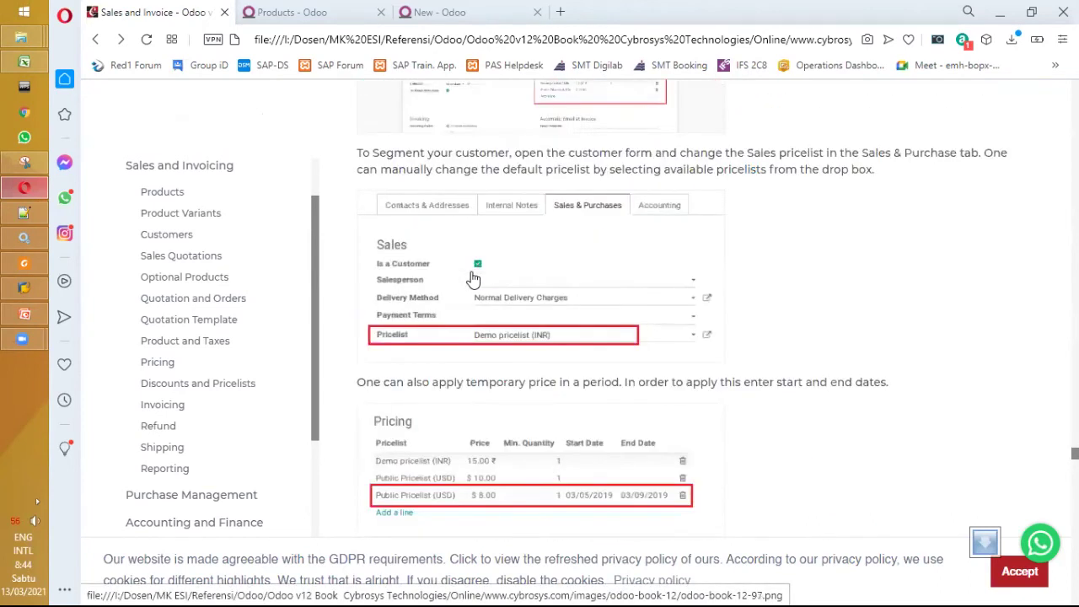
{"action": "scroll", "coordinate": [473, 279], "scroll_direction": "down", "scroll_amount": 4}
{"action": "scroll", "coordinate": [473, 279], "scroll_direction": "down", "scroll_amount": 1}
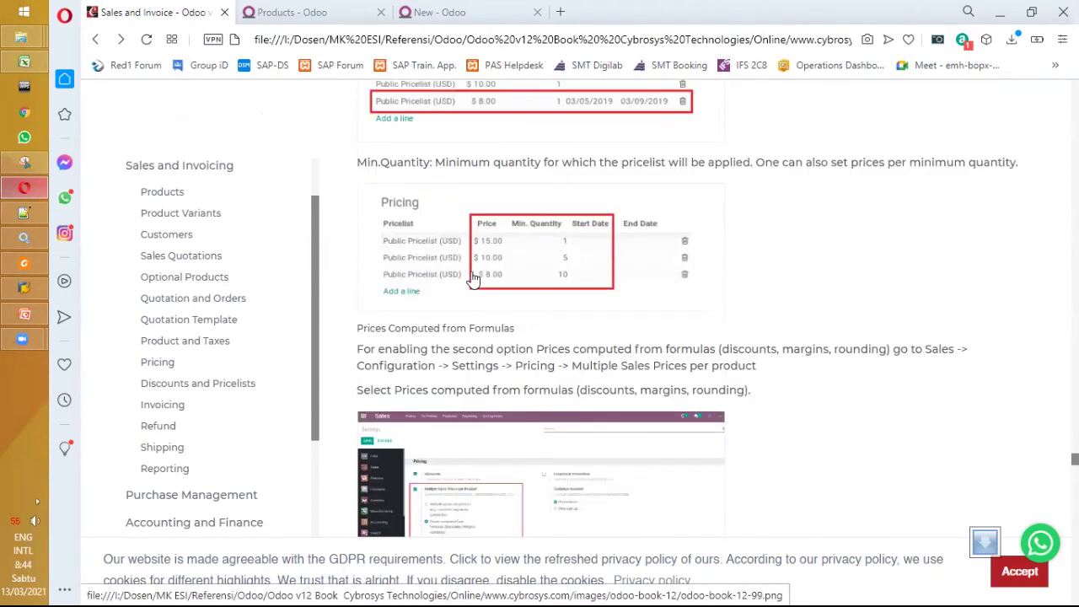
{"action": "scroll", "coordinate": [473, 279], "scroll_direction": "down", "scroll_amount": 1}
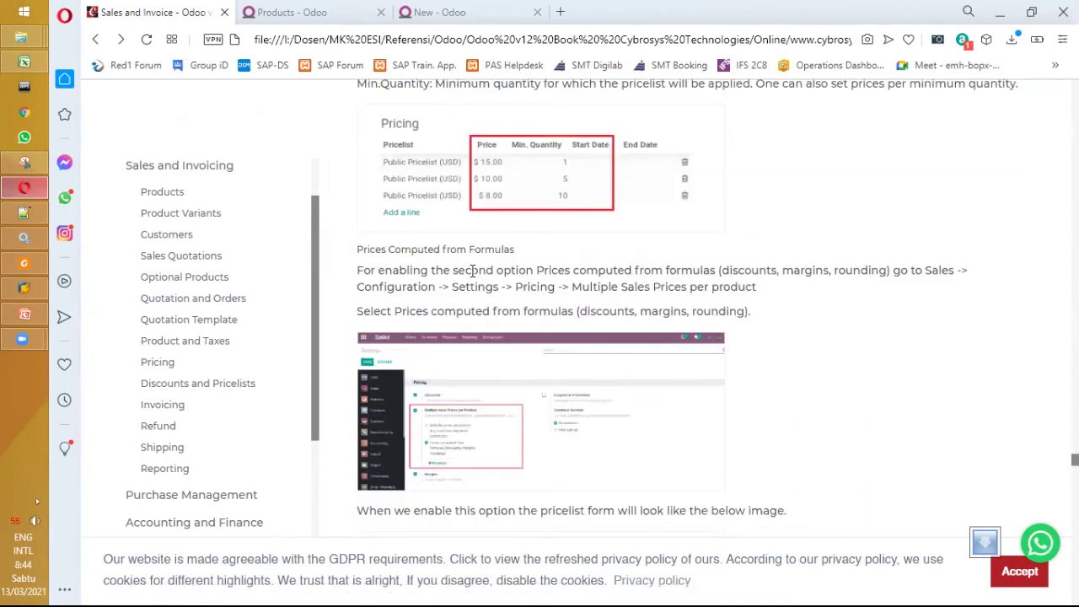
{"action": "scroll", "coordinate": [472, 270], "scroll_direction": "down", "scroll_amount": 10}
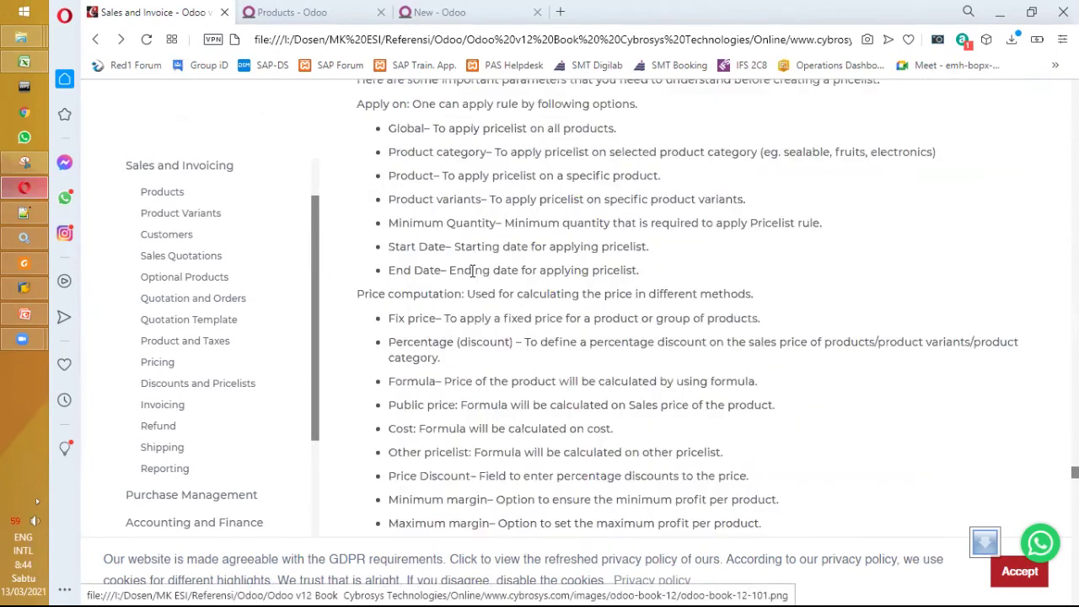
{"action": "scroll", "coordinate": [473, 271], "scroll_direction": "up", "scroll_amount": 1}
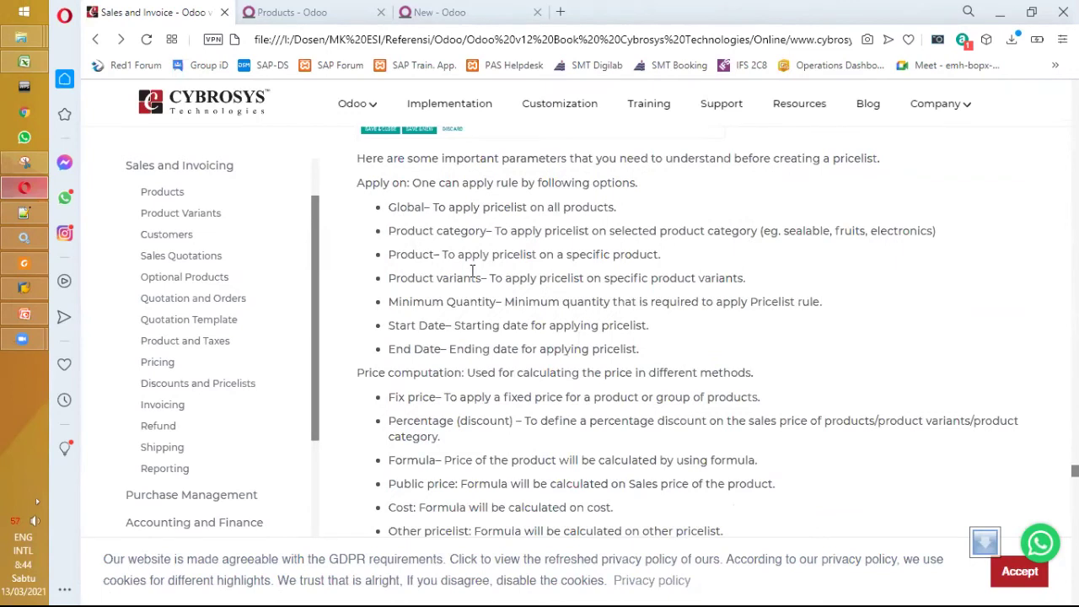
{"action": "scroll", "coordinate": [473, 270], "scroll_direction": "up", "scroll_amount": 1}
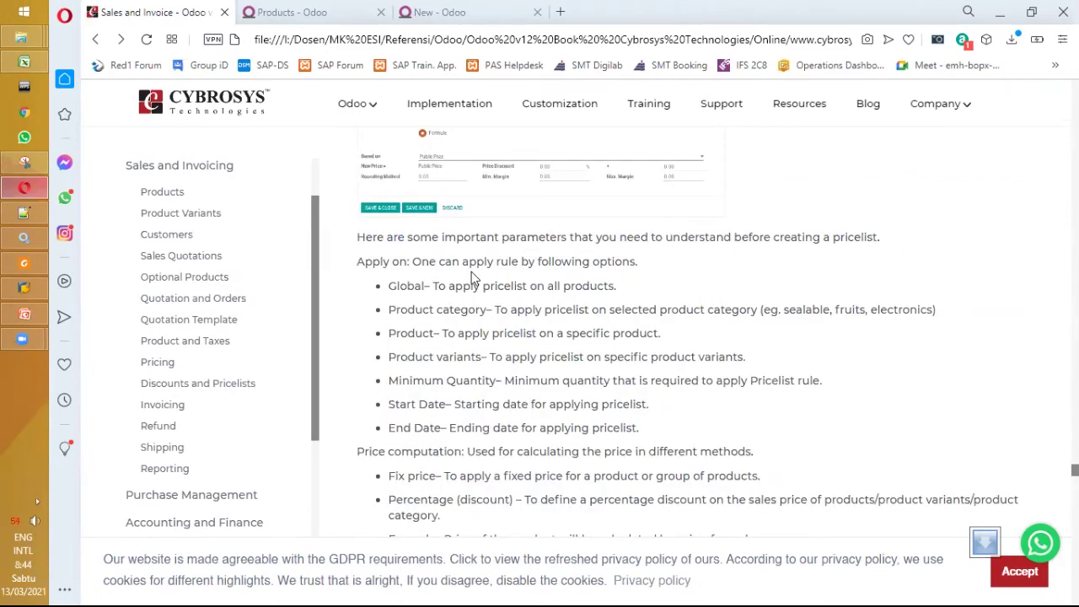
{"action": "scroll", "coordinate": [471, 278], "scroll_direction": "down", "scroll_amount": 1}
{"action": "scroll", "coordinate": [466, 236], "scroll_direction": "up", "scroll_amount": 1}
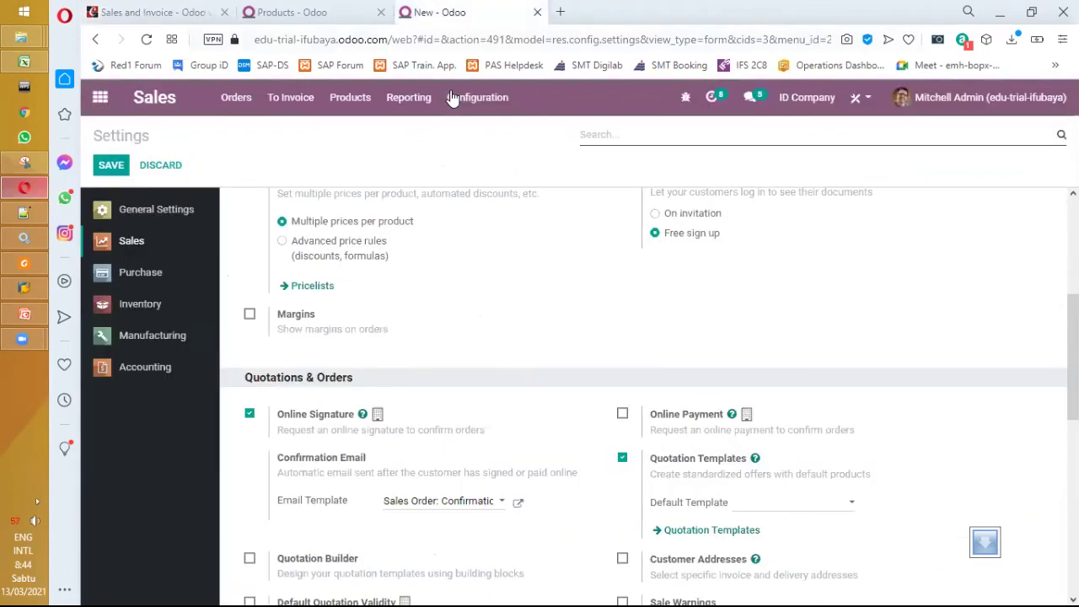
Switch to the Odoo Sales app, open the Public Pricelist for editing, and check its Configuration and Price Rules
{"action": "left_click", "coordinate": [481, 103]}
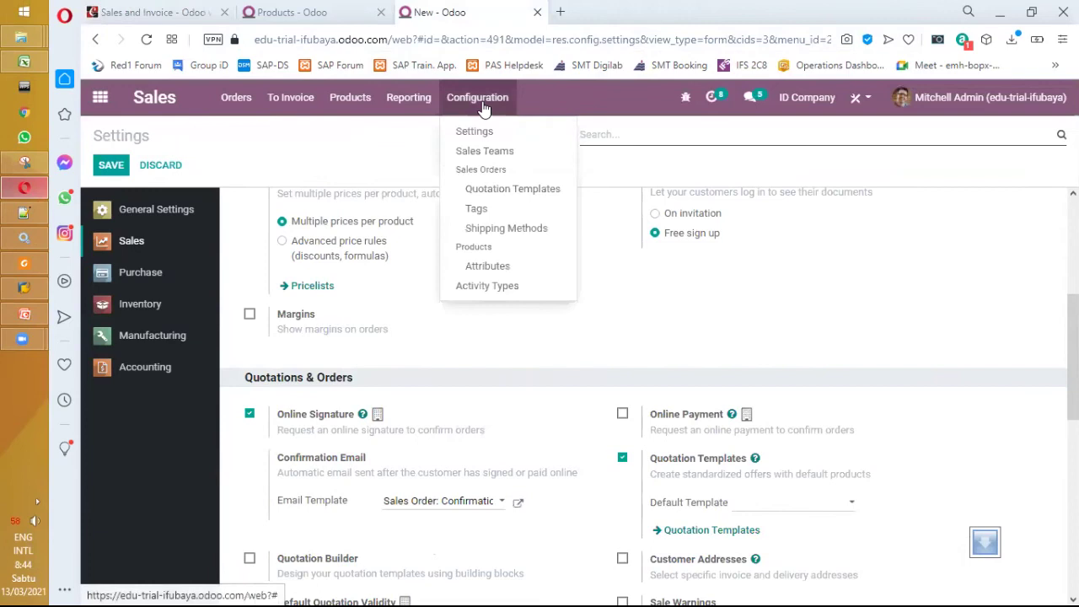
{"action": "left_click", "coordinate": [350, 101]}
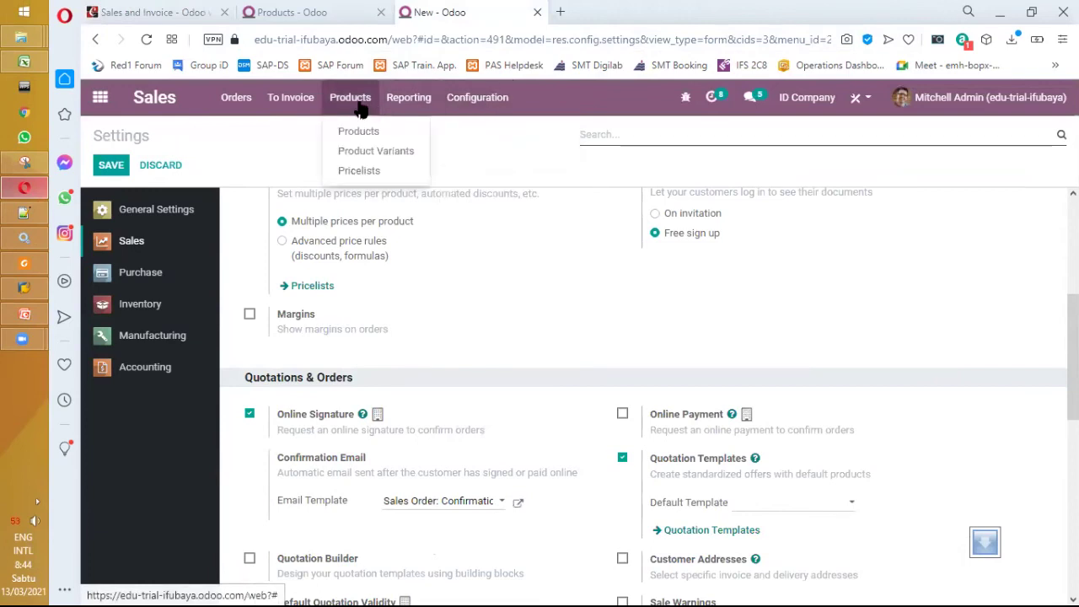
{"action": "left_click", "coordinate": [359, 172]}
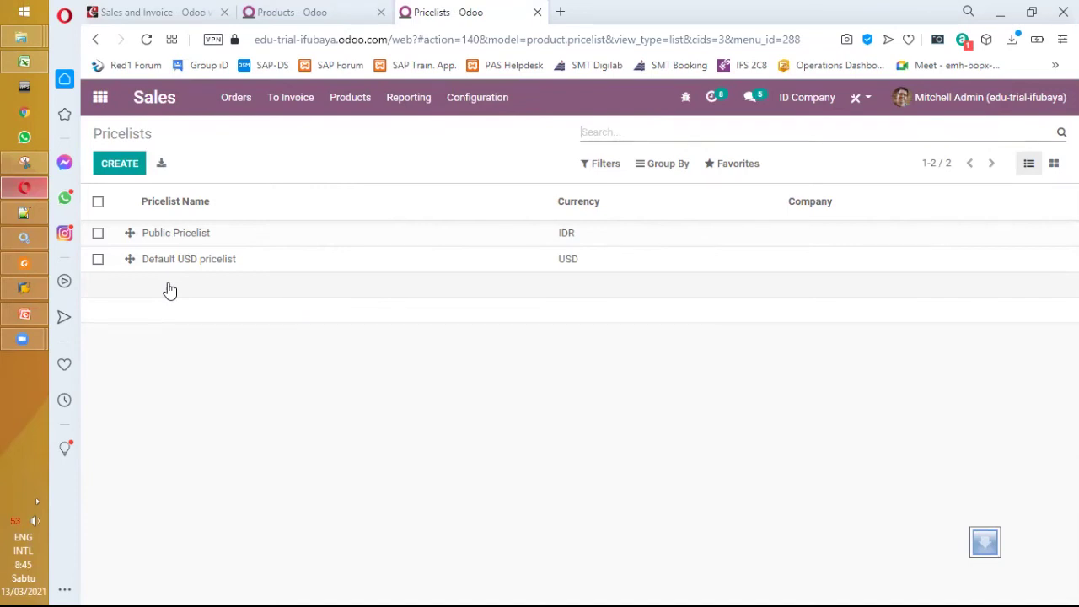
{"action": "left_click", "coordinate": [205, 244]}
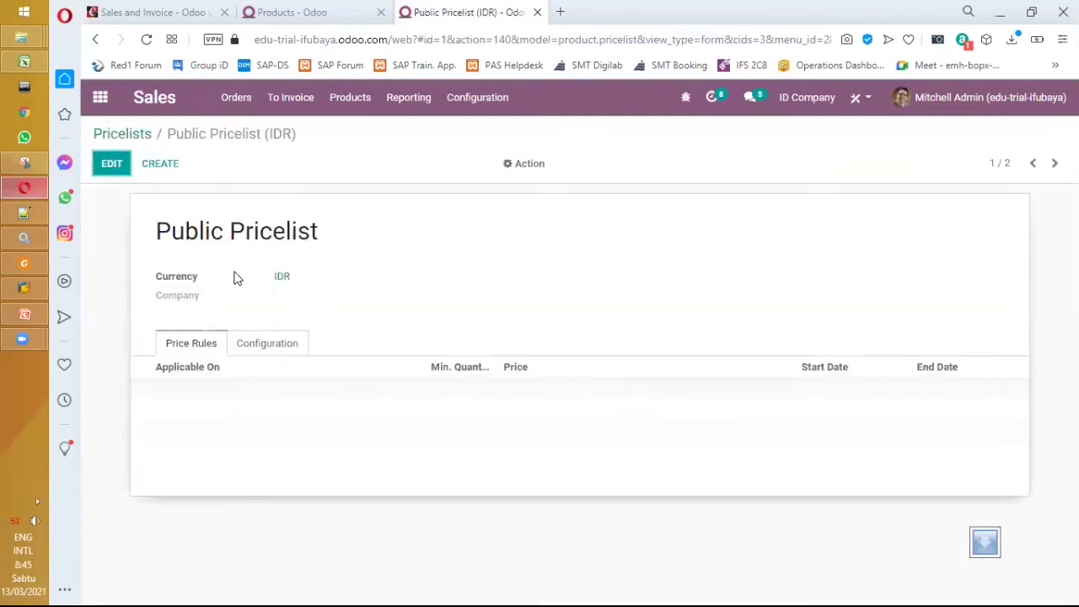
{"action": "left_click", "coordinate": [112, 166]}
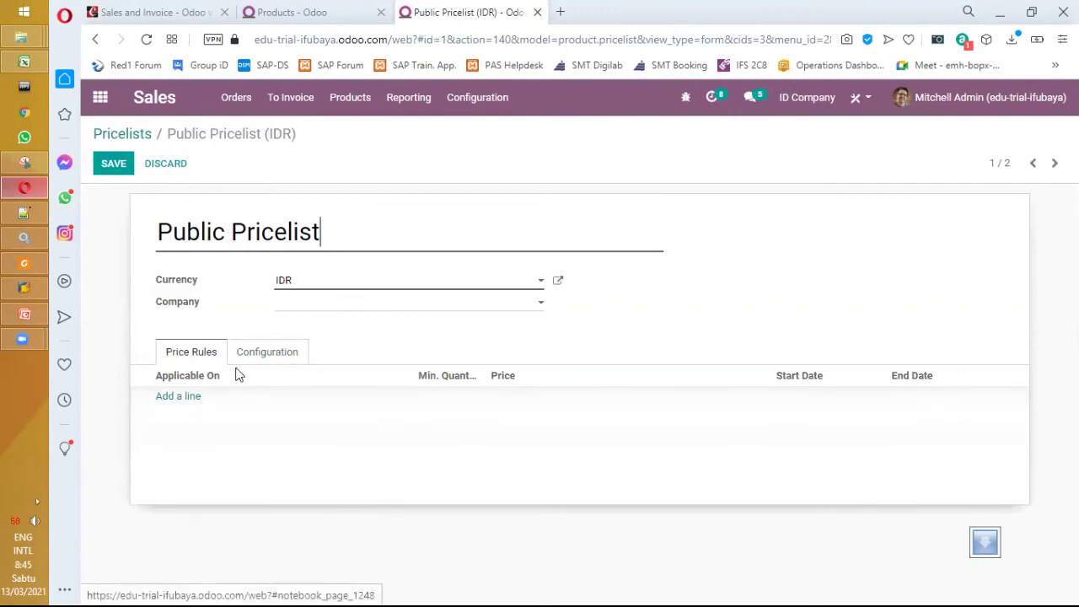
{"action": "left_click", "coordinate": [278, 354]}
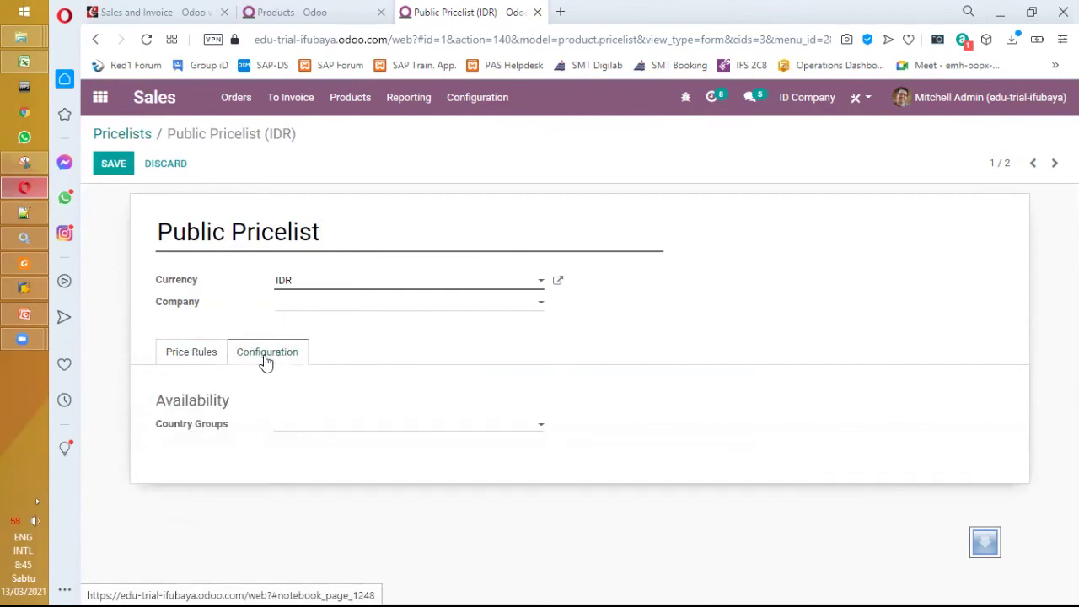
{"action": "left_click", "coordinate": [200, 354]}
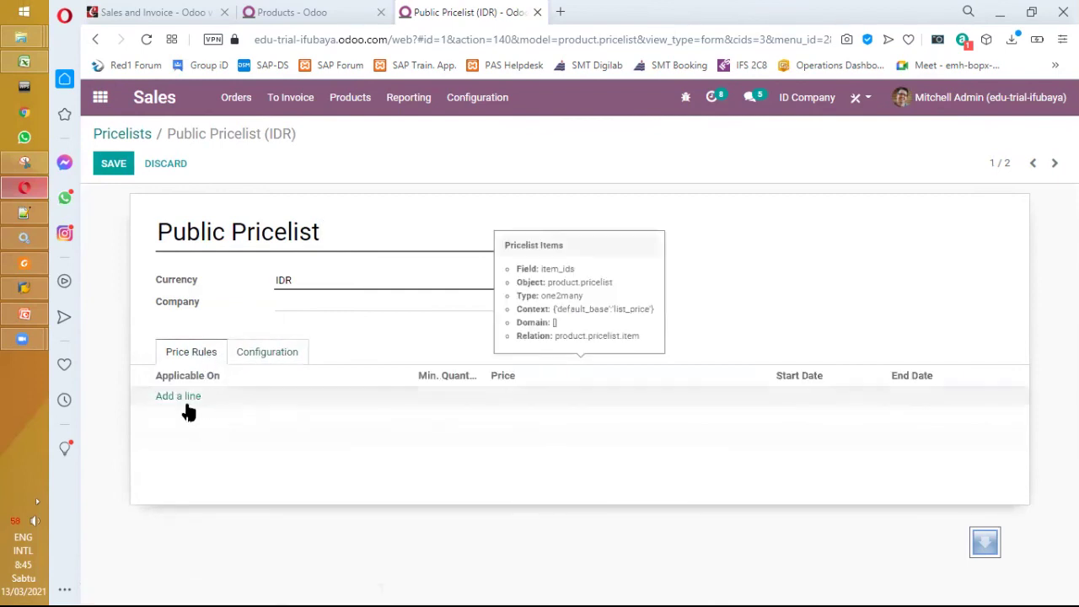
Add a price rule to the Public Pricelist that applies to the product [CONS_89957] Bolt
{"action": "left_click", "coordinate": [189, 407]}
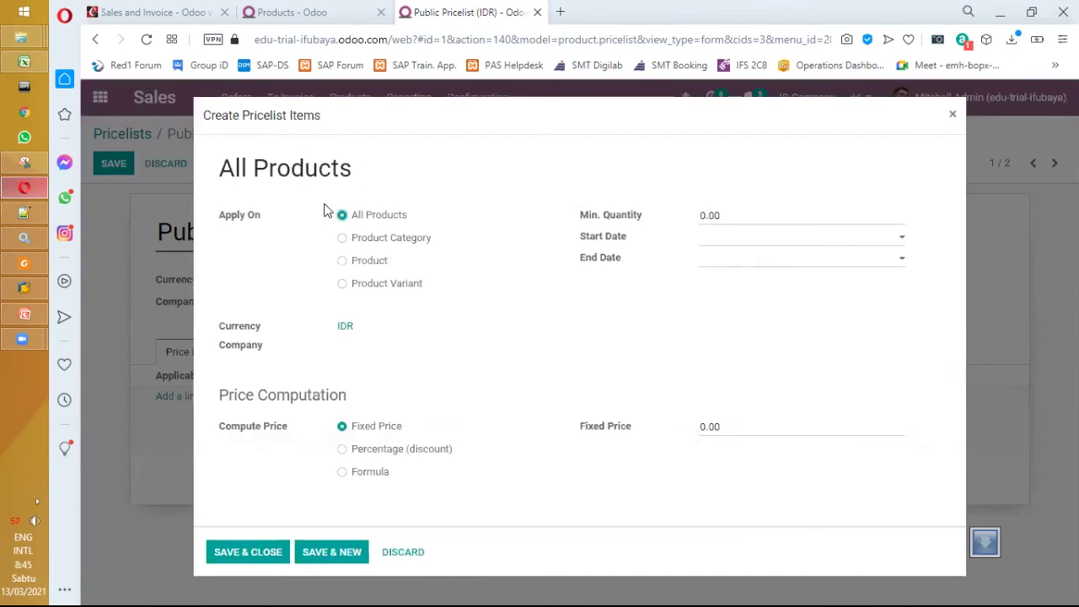
{"action": "left_click", "coordinate": [342, 262]}
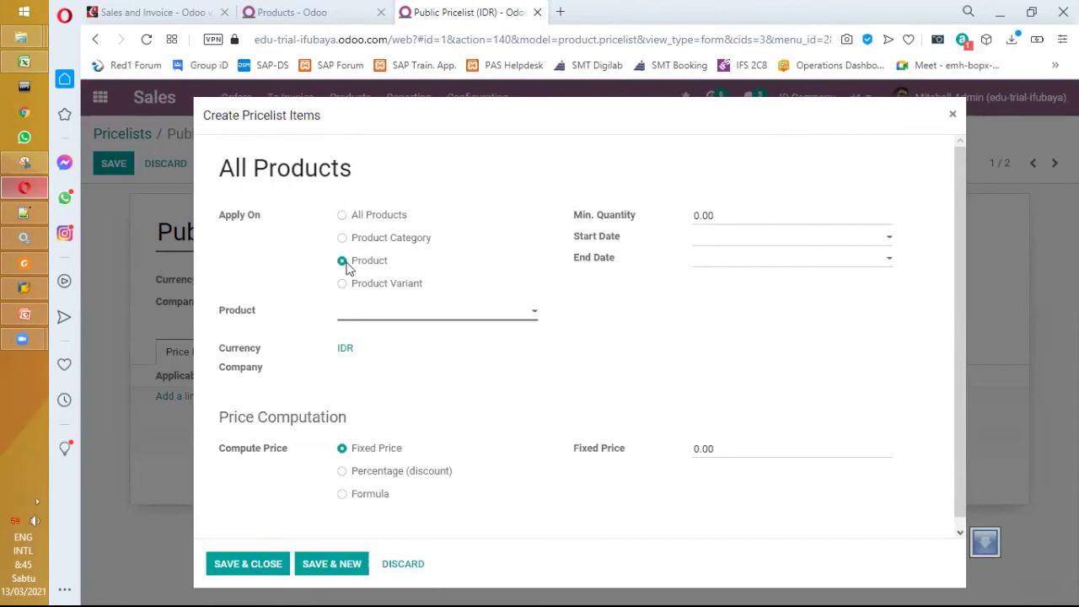
{"action": "left_click", "coordinate": [343, 284]}
{"action": "left_click", "coordinate": [342, 261]}
{"action": "left_click", "coordinate": [537, 319]}
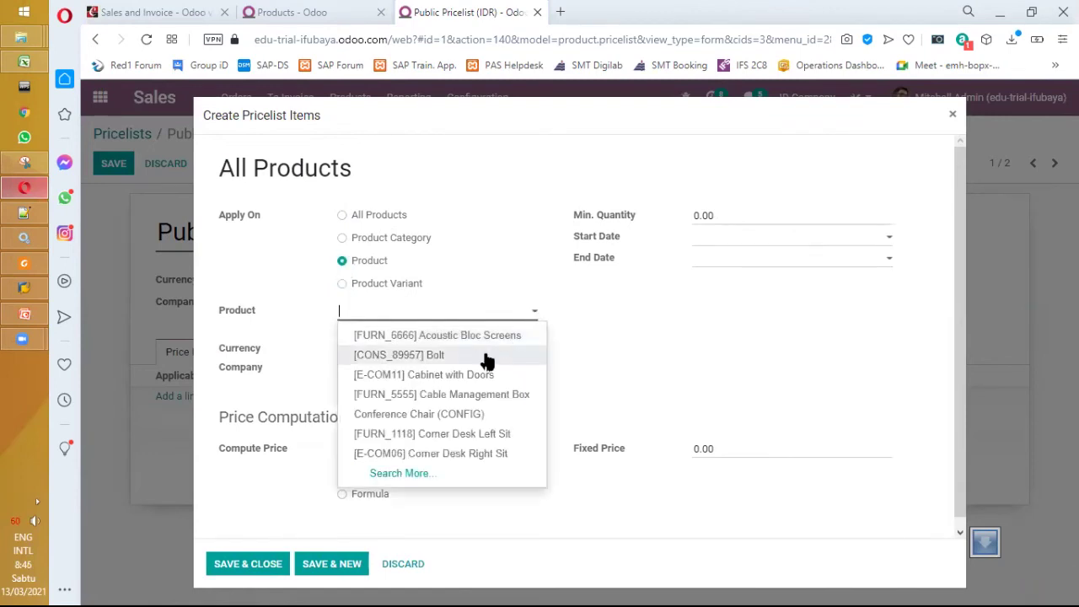
{"action": "left_click", "coordinate": [488, 358]}
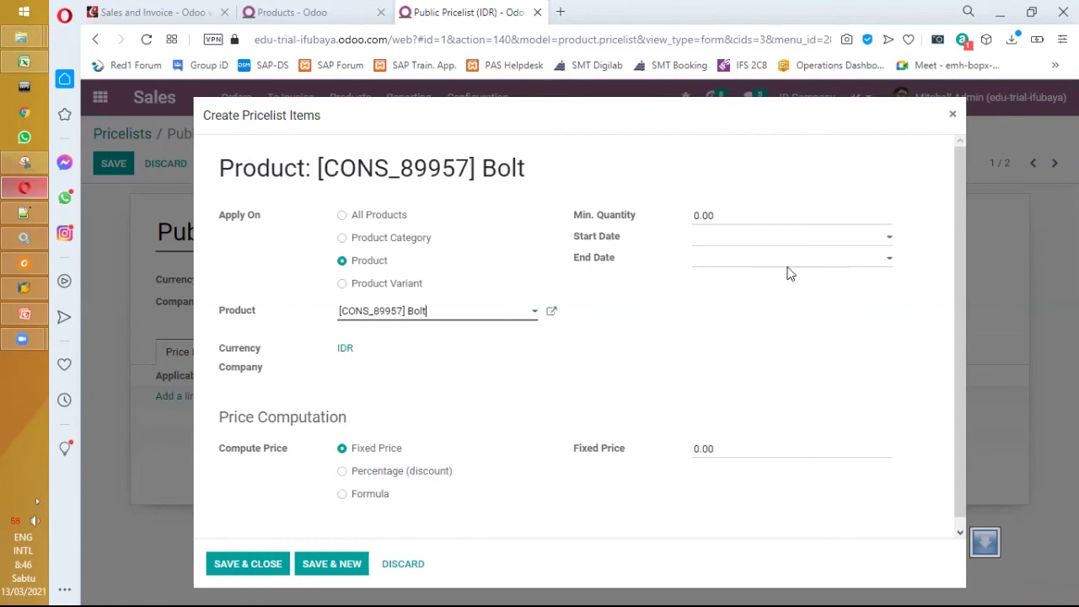
Set the Bolt rule's minimum quantity to 100 and fixed price to 10, and save it to start another rule
{"action": "left_click", "coordinate": [730, 212]}
{"action": "type", "text": "100"}
{"action": "left_click", "coordinate": [730, 448]}
{"action": "type", "text": "10"}
{"action": "left_click", "coordinate": [336, 574]}
{"action": "left_click", "coordinate": [338, 580]}
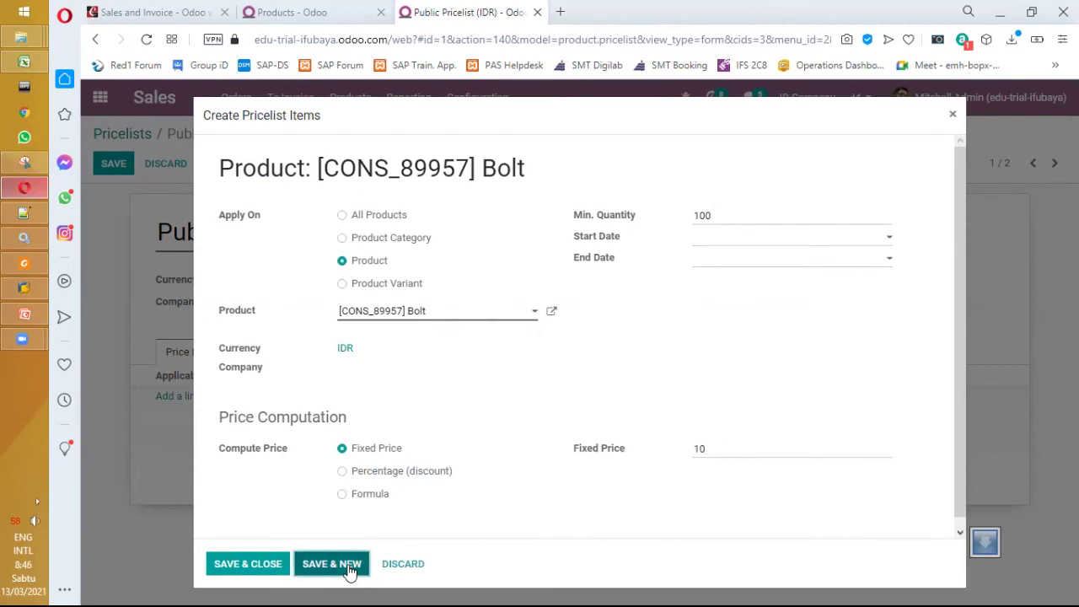
Apply the new price rule to a single product and select [FURN_6666] Acoustic Bloc Screens
{"action": "left_click", "coordinate": [342, 261]}
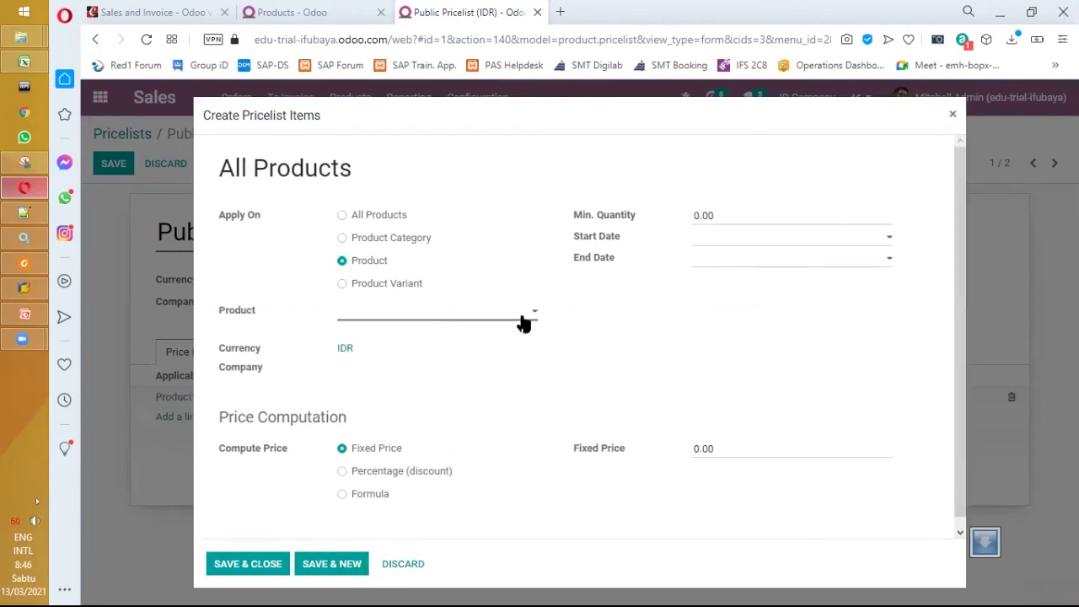
{"action": "left_click", "coordinate": [532, 314]}
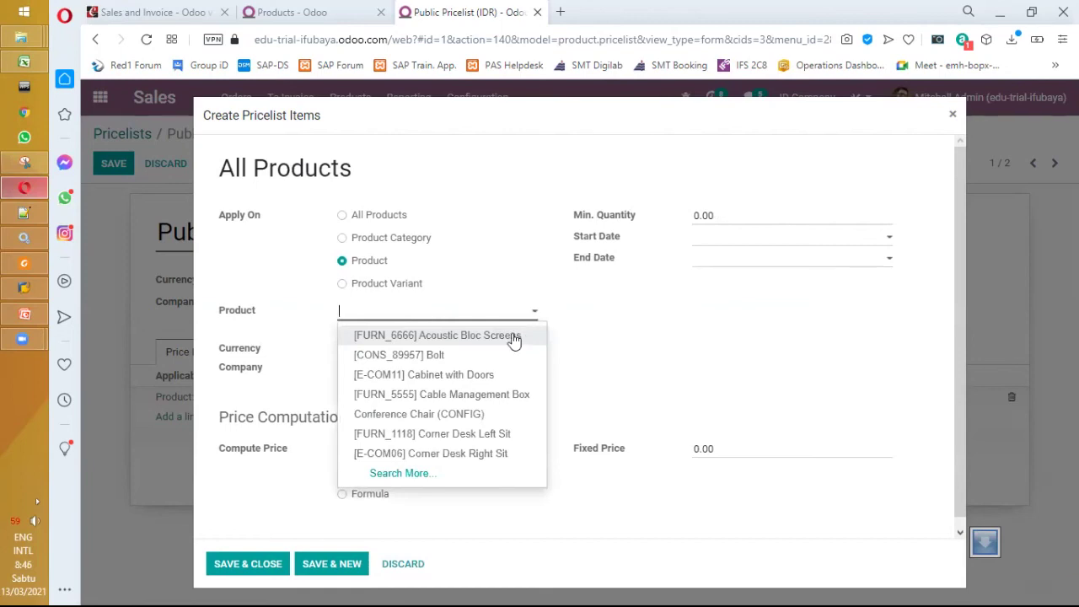
{"action": "left_click", "coordinate": [510, 101]}
{"action": "left_click_drag", "start_coordinate": [589, 140], "coordinate": [665, 162]}
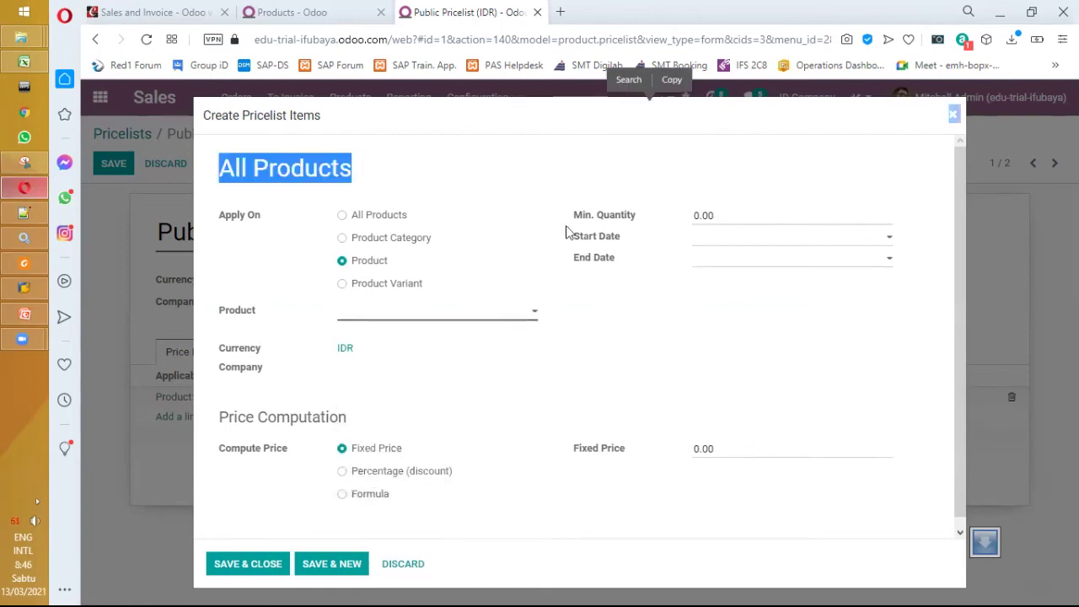
{"action": "left_click", "coordinate": [536, 315]}
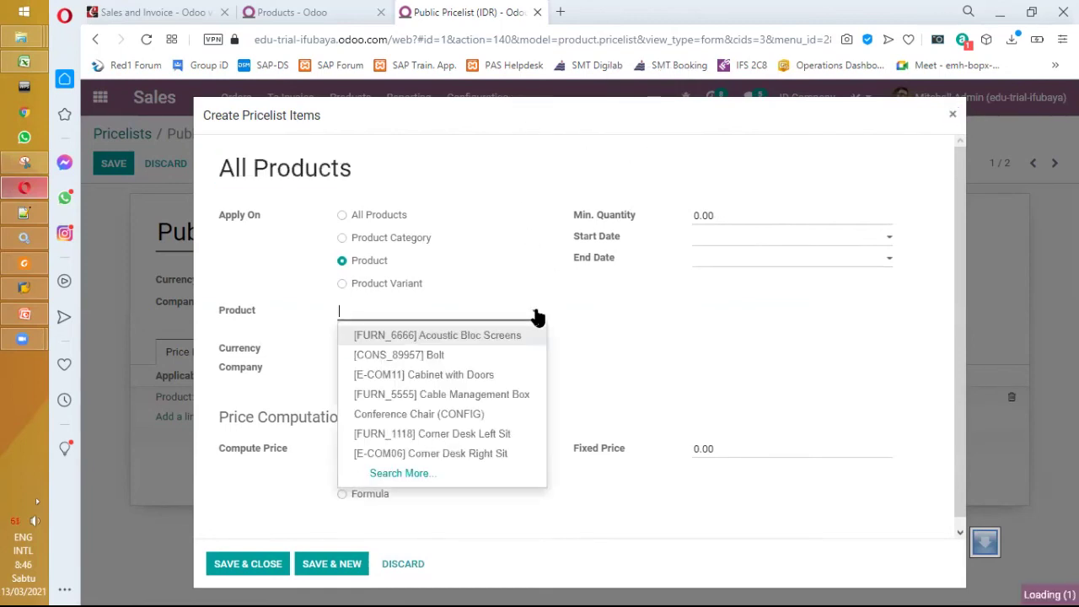
{"action": "left_click", "coordinate": [497, 335]}
Set the rule's minimum quantity to 1000 and its fixed price to 8, and save it to the pricelist
{"action": "left_click", "coordinate": [634, 215]}
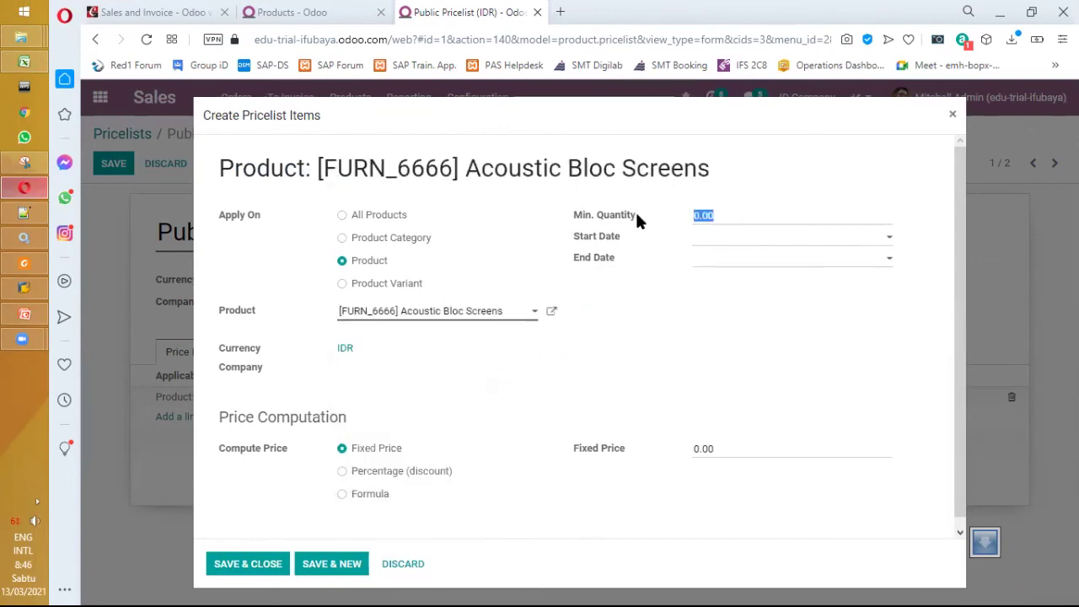
{"action": "type", "text": "1000"}
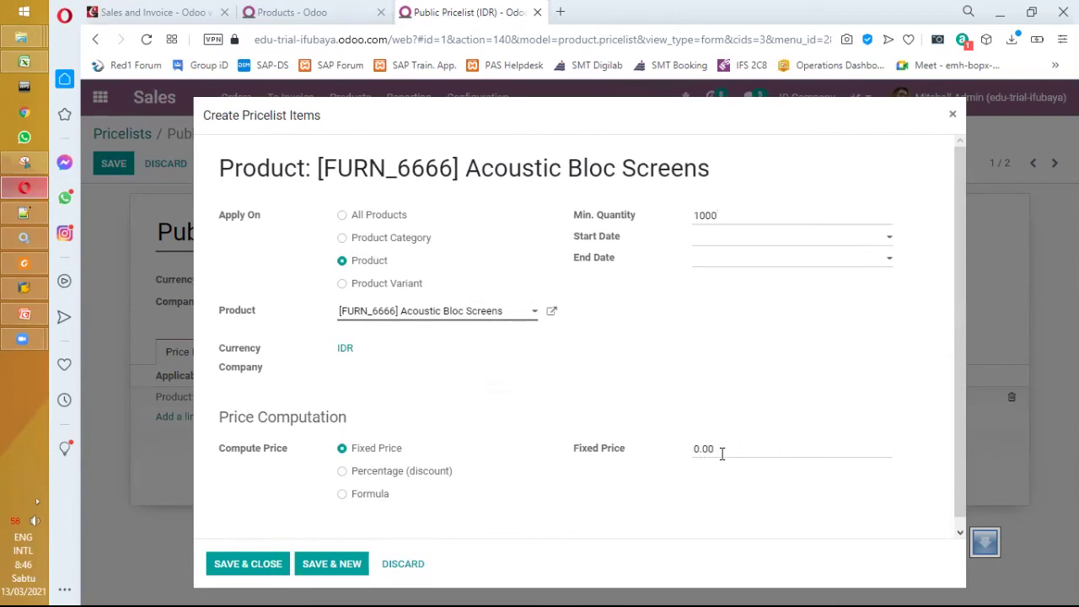
{"action": "left_click", "coordinate": [664, 453]}
{"action": "type", "text": "8"}
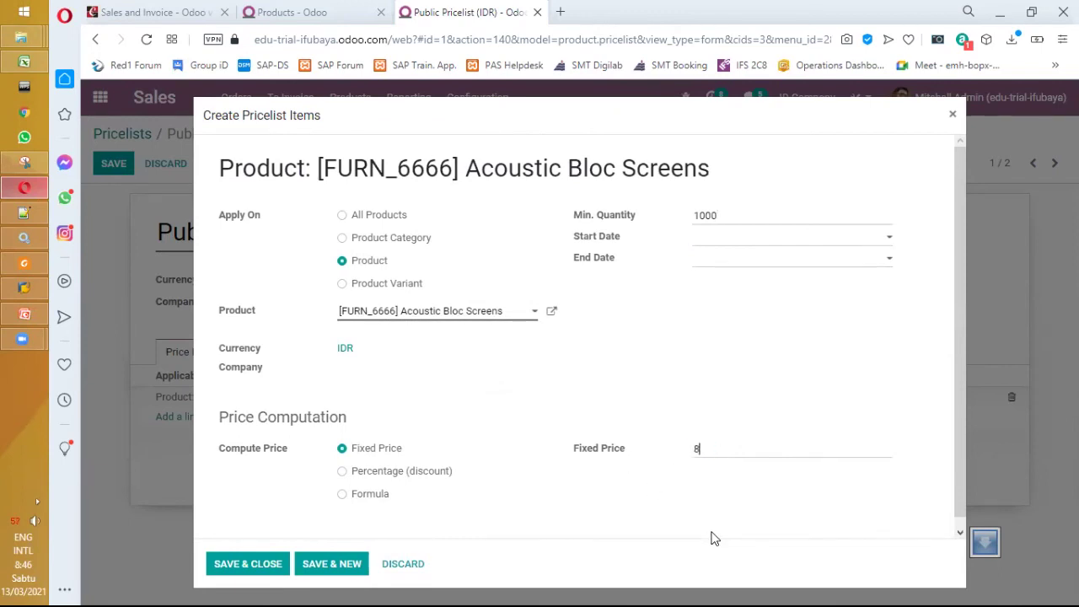
{"action": "left_click", "coordinate": [251, 563]}
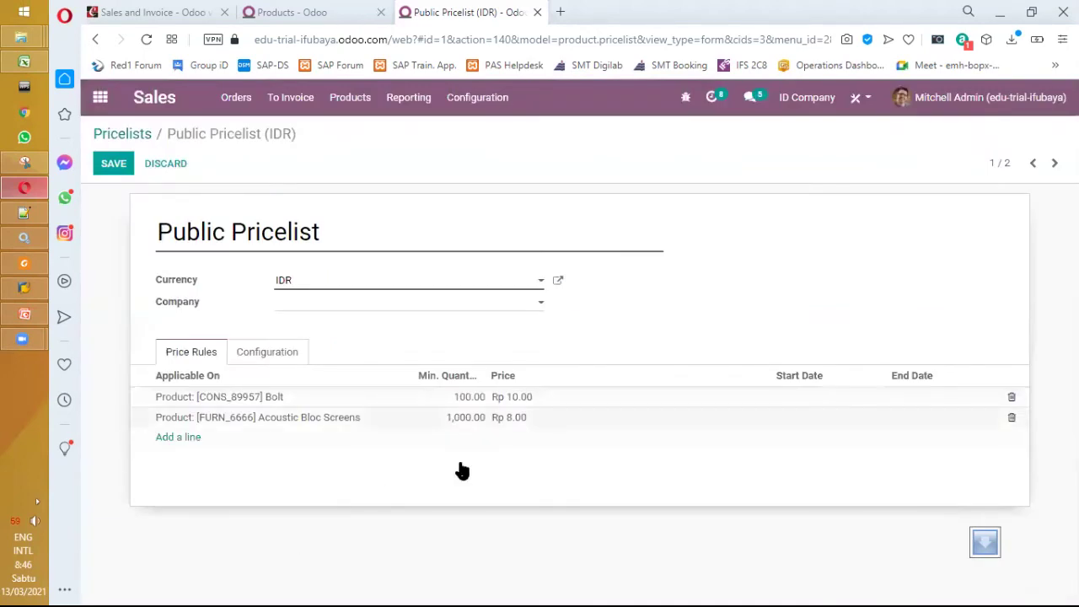
Change the product of the Acoustic Bloc Screens price rule to [CONS_89957] Bolt and save the rule
{"action": "mouse_move", "coordinate": [510, 466]}
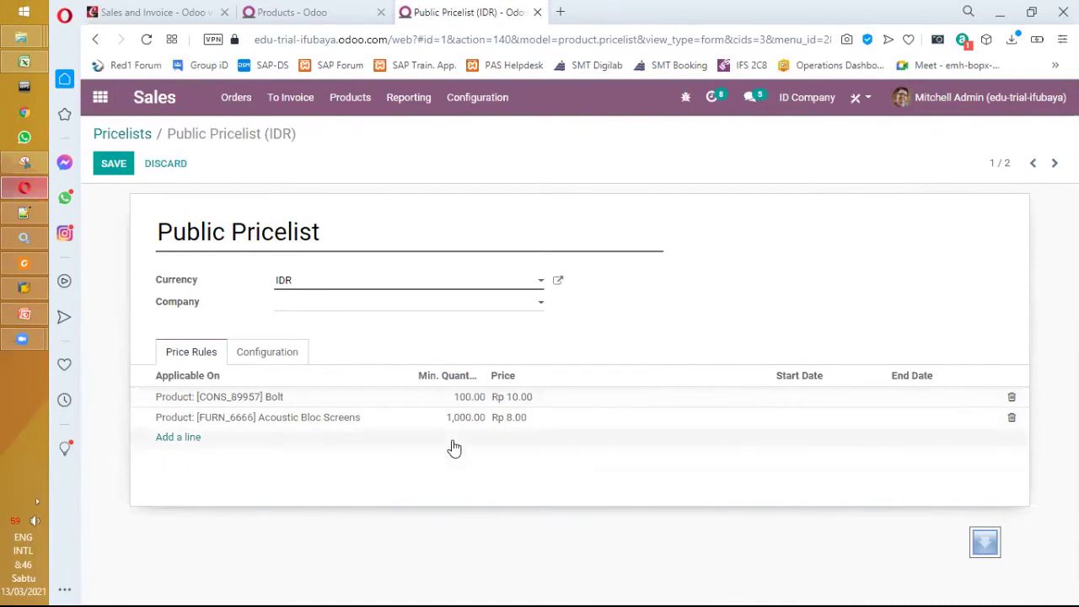
{"action": "mouse_move", "coordinate": [453, 447]}
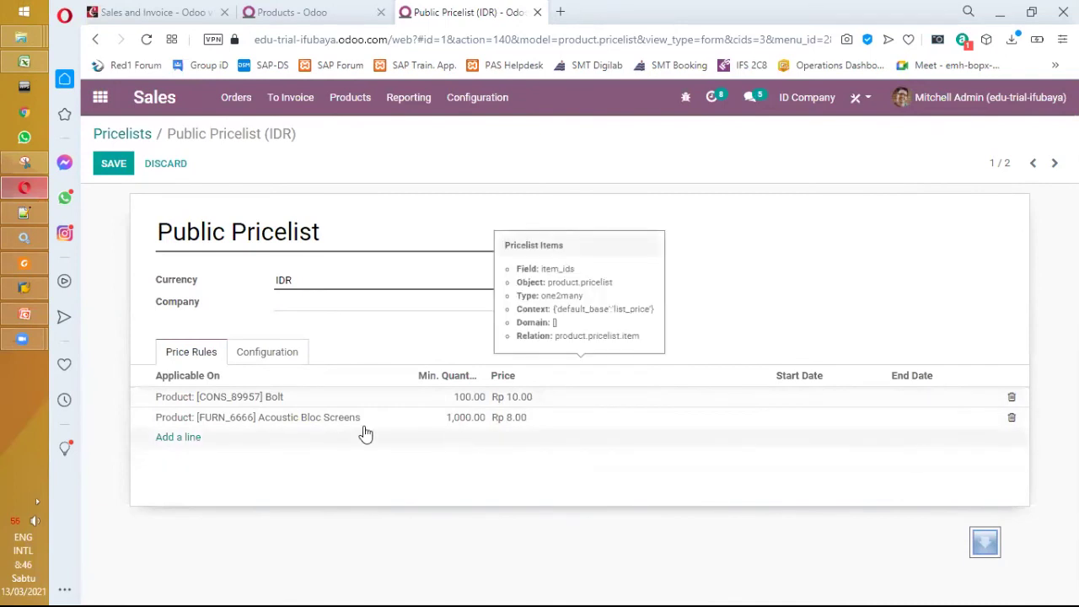
{"action": "left_click", "coordinate": [325, 419]}
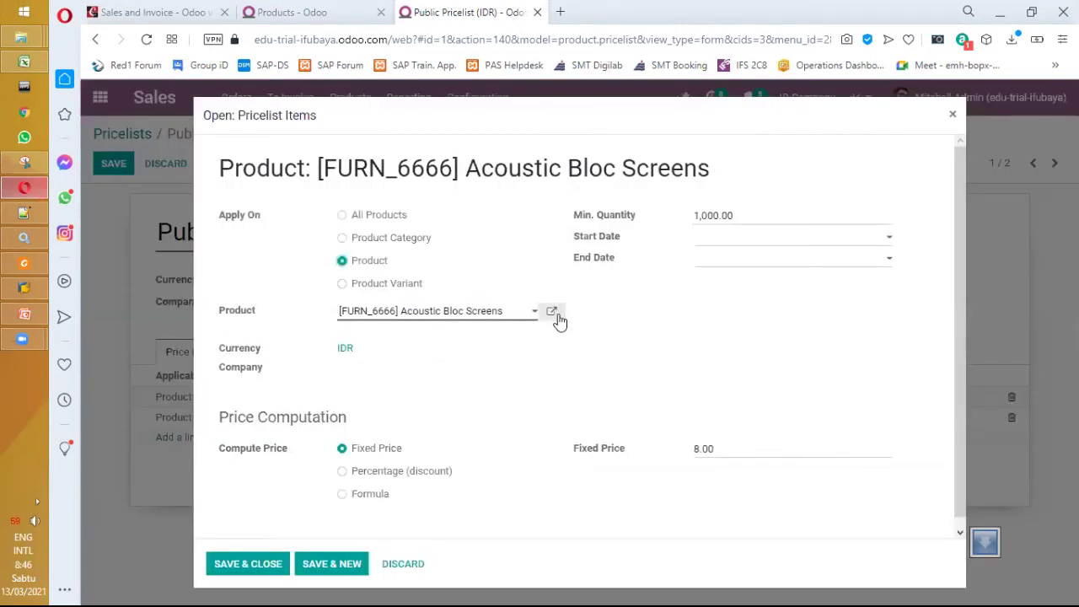
{"action": "left_click", "coordinate": [530, 317]}
{"action": "left_click", "coordinate": [484, 358]}
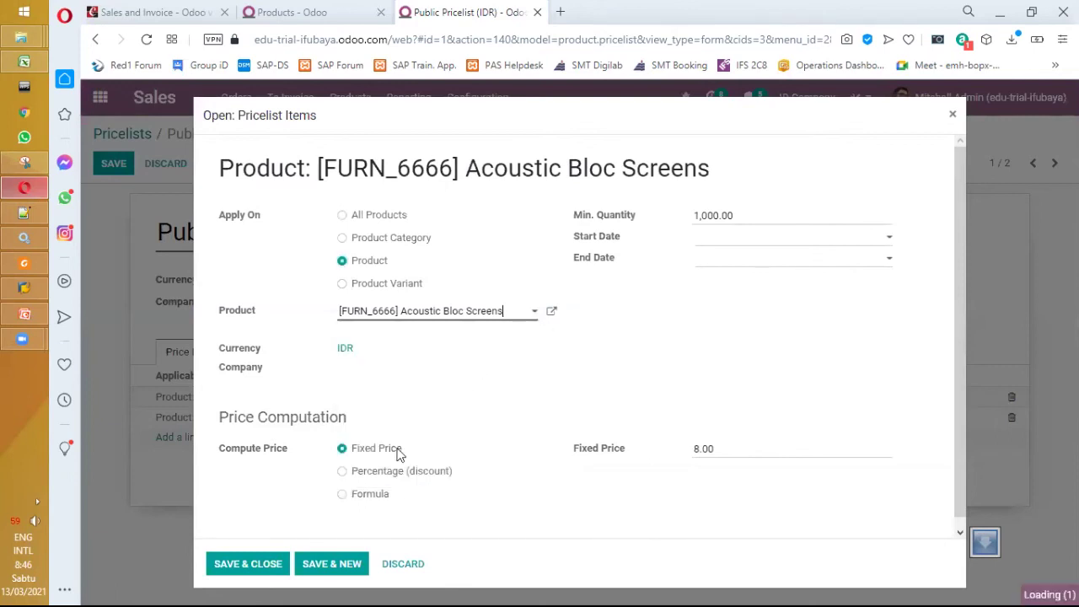
{"action": "left_click", "coordinate": [277, 563]}
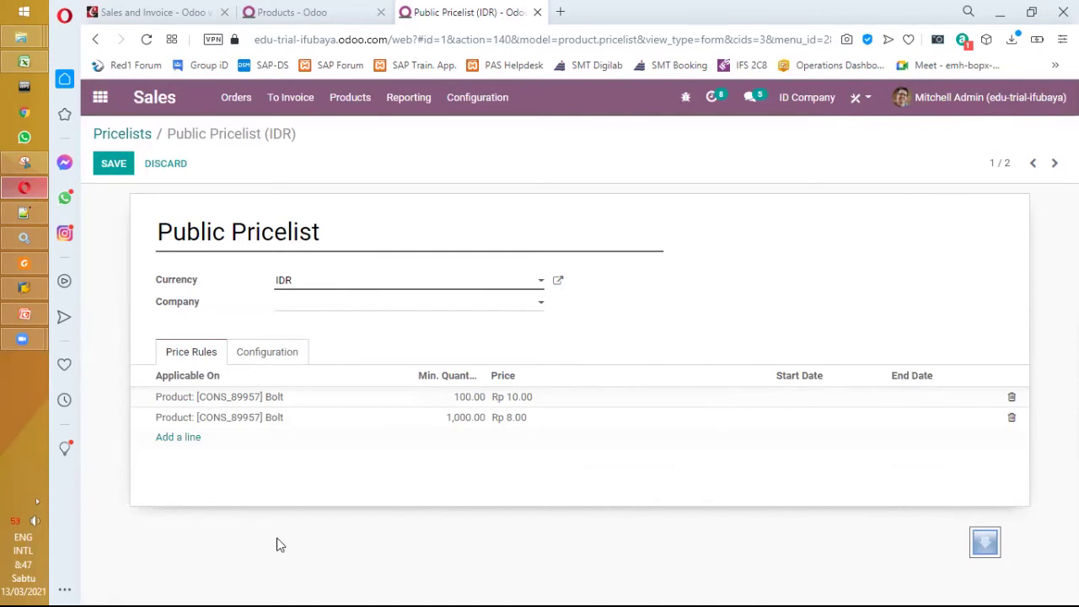
Stay on the Public Pricelist instead of discarding its changes, and save it with the Bolt price rules
{"action": "left_click", "coordinate": [236, 100]}
{"action": "left_click", "coordinate": [237, 133]}
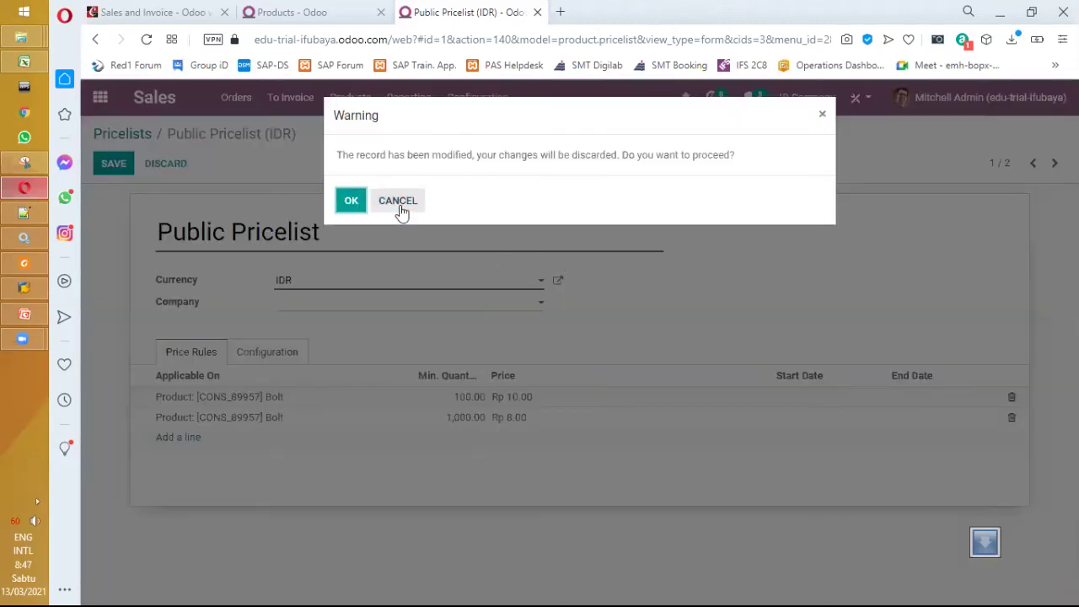
{"action": "left_click", "coordinate": [399, 209]}
{"action": "left_click", "coordinate": [110, 172]}
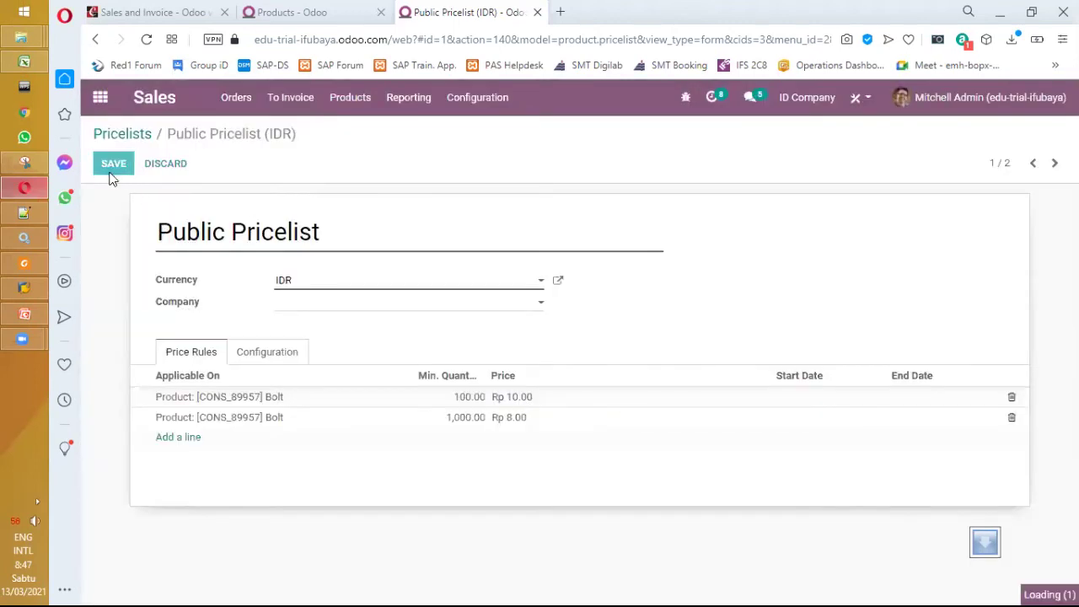
Start a new sales order for the customer Azure Interior and check which pricelists it offers
{"action": "left_click", "coordinate": [245, 98]}
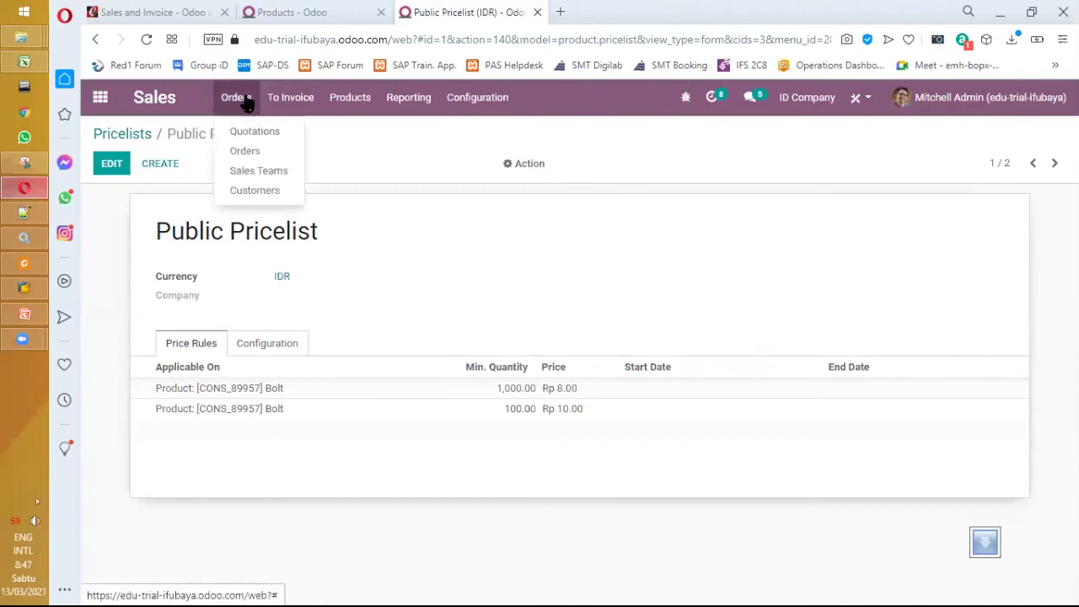
{"action": "left_click", "coordinate": [255, 150]}
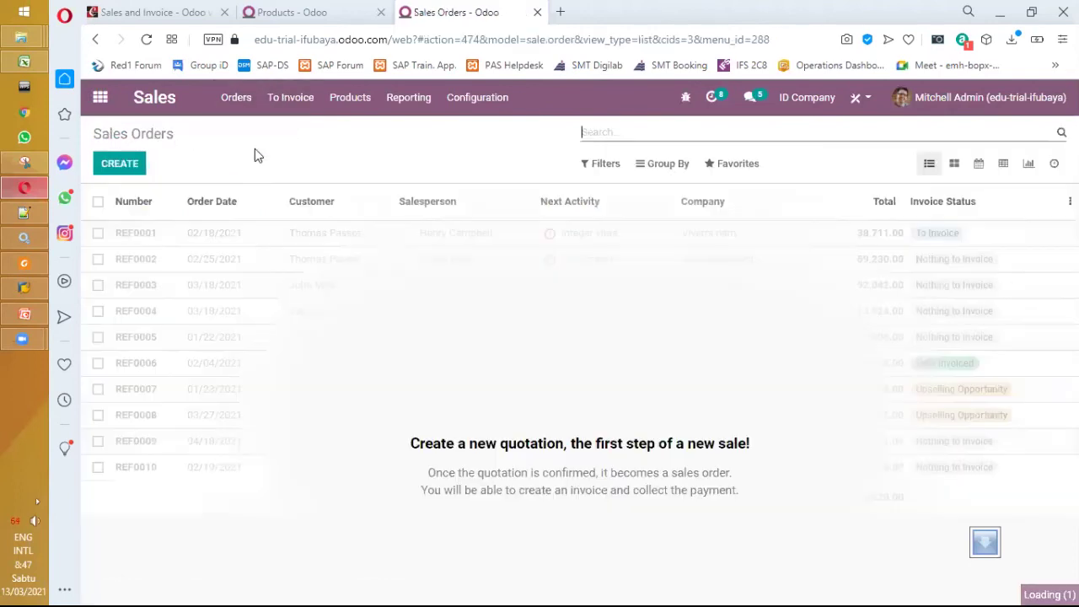
{"action": "left_click", "coordinate": [128, 172]}
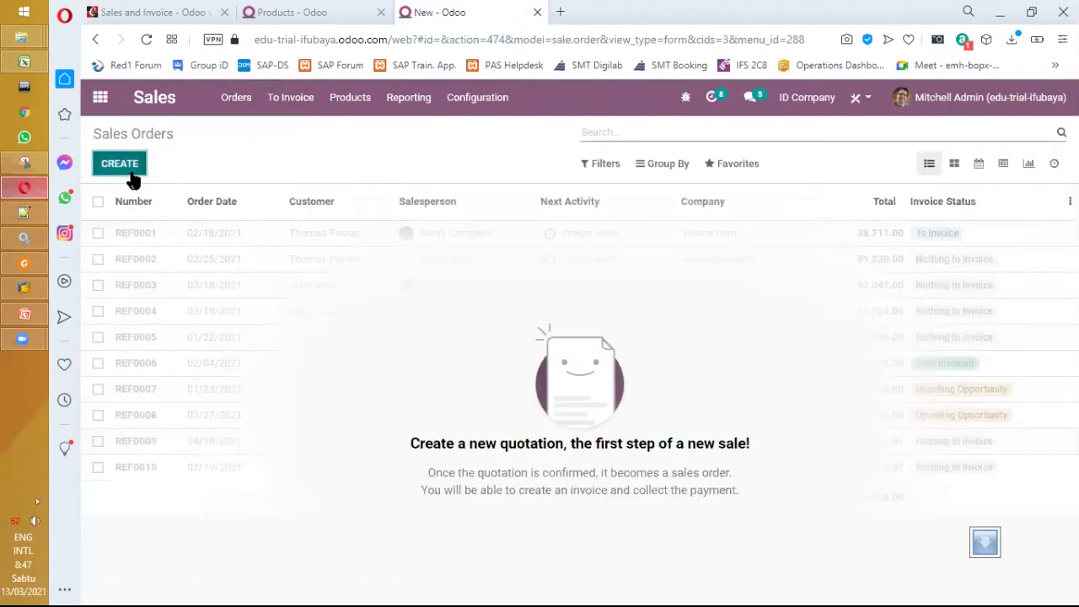
{"action": "left_click", "coordinate": [532, 342]}
{"action": "left_click", "coordinate": [532, 342]}
{"action": "left_click", "coordinate": [501, 353]}
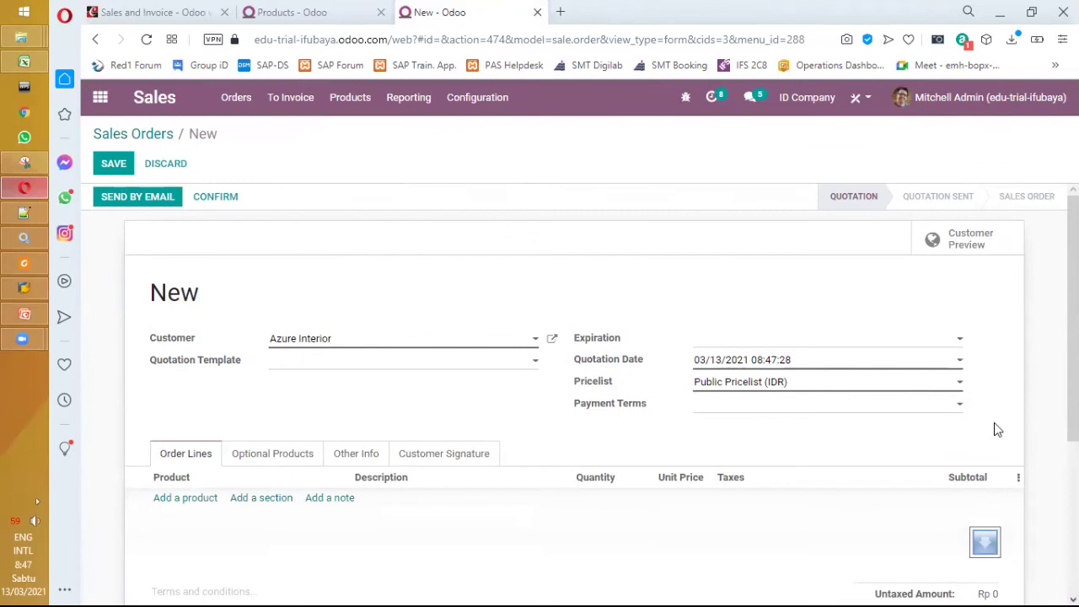
{"action": "left_click", "coordinate": [958, 383]}
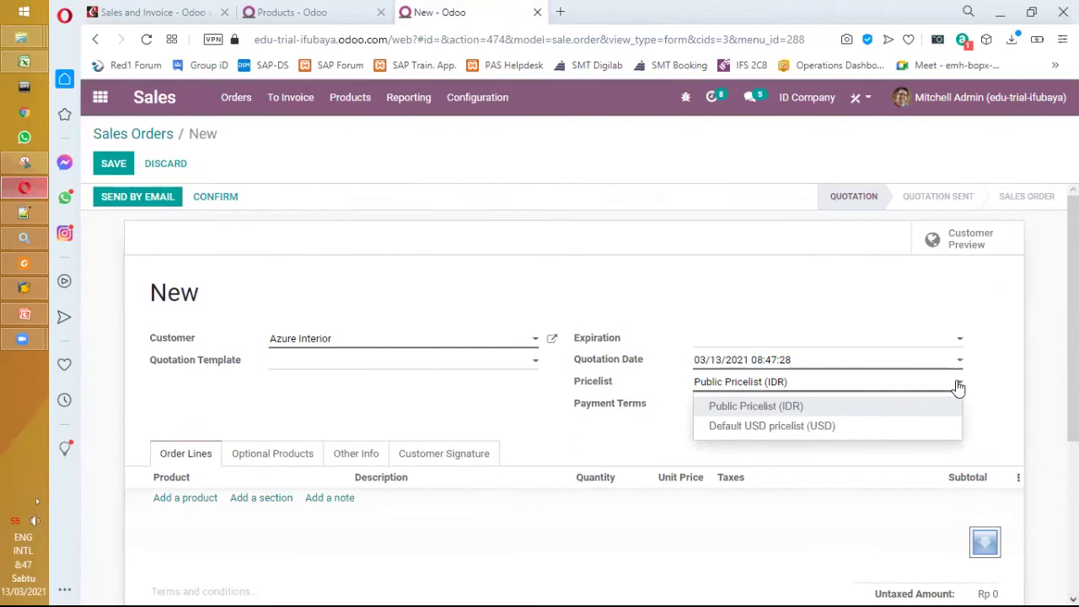
Return to the Cybrosys guide and read the Price computation parameters, from fix price and percentage discount to surcharge and rounding method
{"action": "left_click", "coordinate": [201, 12]}
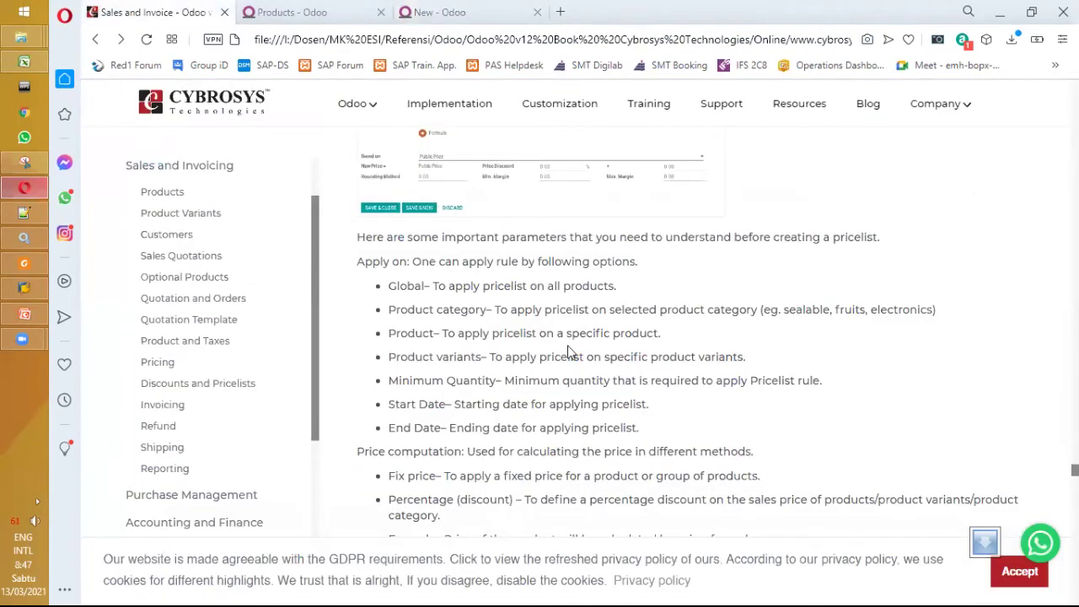
{"action": "scroll", "coordinate": [569, 353], "scroll_direction": "down", "scroll_amount": 3}
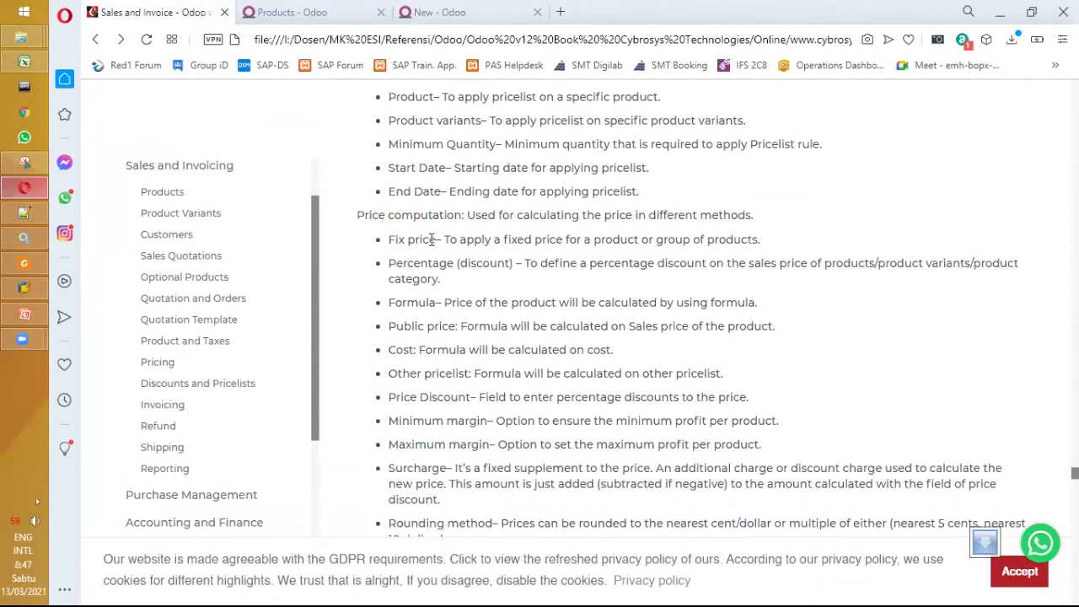
{"action": "left_click_drag", "start_coordinate": [435, 239], "coordinate": [388, 240]}
{"action": "left_click", "coordinate": [528, 295]}
{"action": "left_click_drag", "start_coordinate": [388, 263], "coordinate": [489, 326]}
{"action": "left_click", "coordinate": [509, 381]}
{"action": "scroll", "coordinate": [507, 478], "scroll_direction": "down", "scroll_amount": 1}
{"action": "left_click_drag", "start_coordinate": [476, 460], "coordinate": [390, 184]}
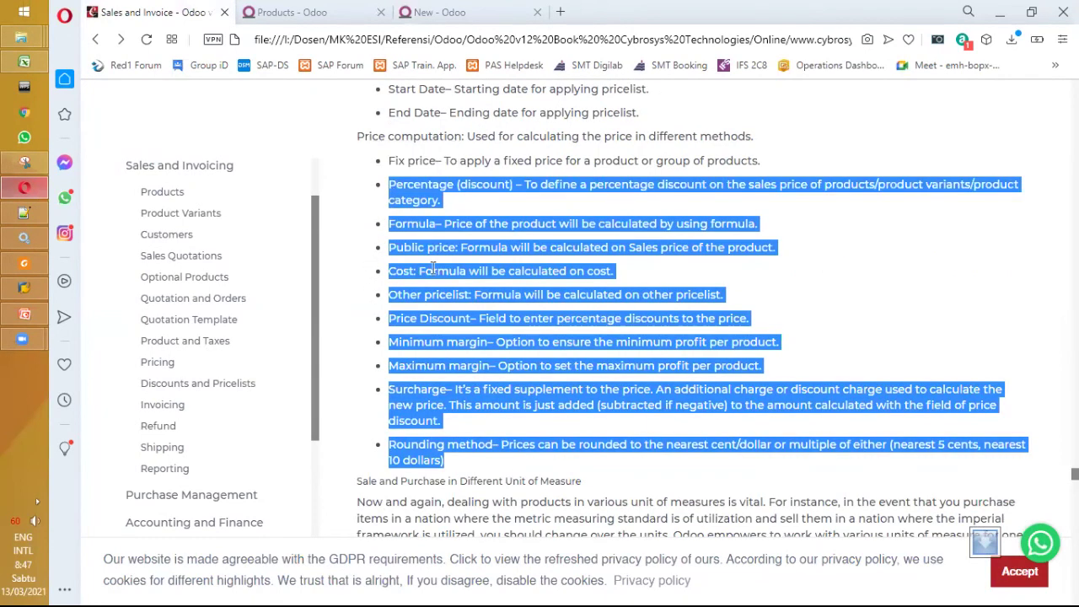
{"action": "left_click", "coordinate": [433, 268]}
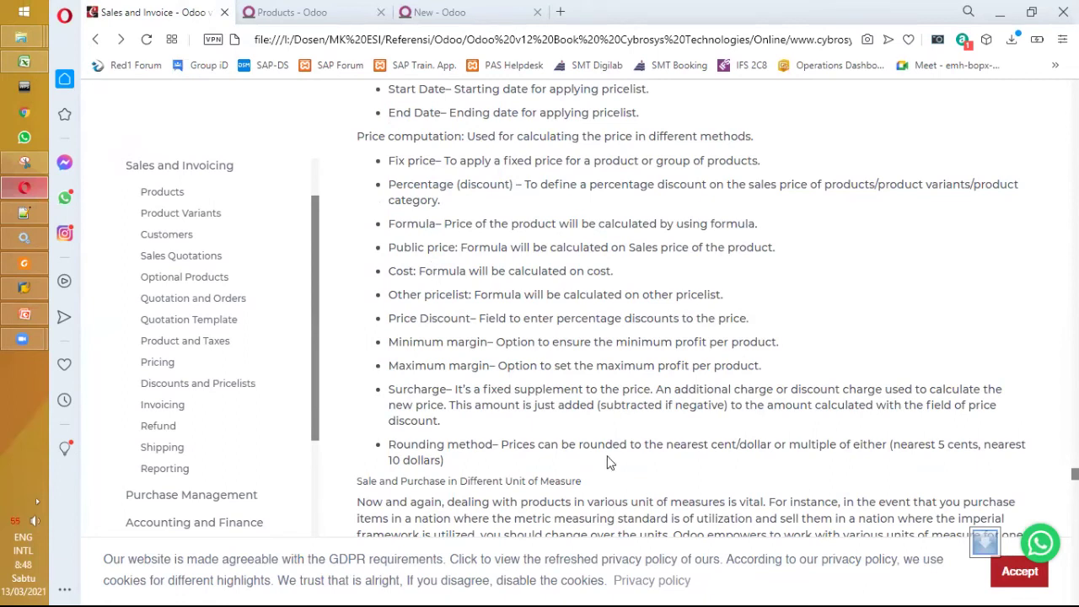
Read the guide's section on sale and purchase in different units of measure, including where to activate the option
{"action": "scroll", "coordinate": [610, 461], "scroll_direction": "down", "scroll_amount": 4}
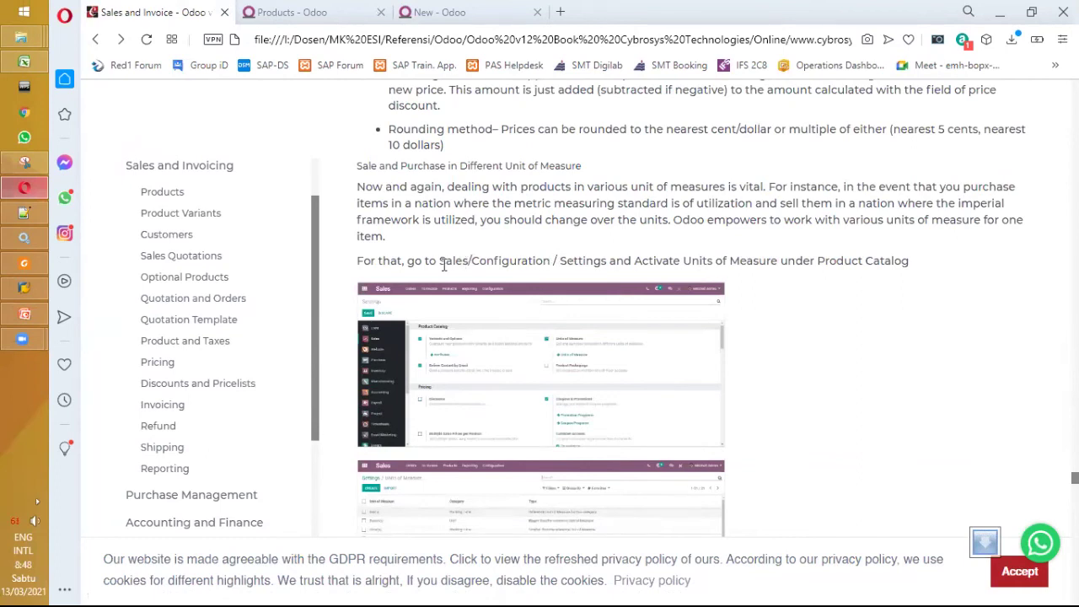
{"action": "left_click_drag", "start_coordinate": [911, 263], "coordinate": [561, 260]}
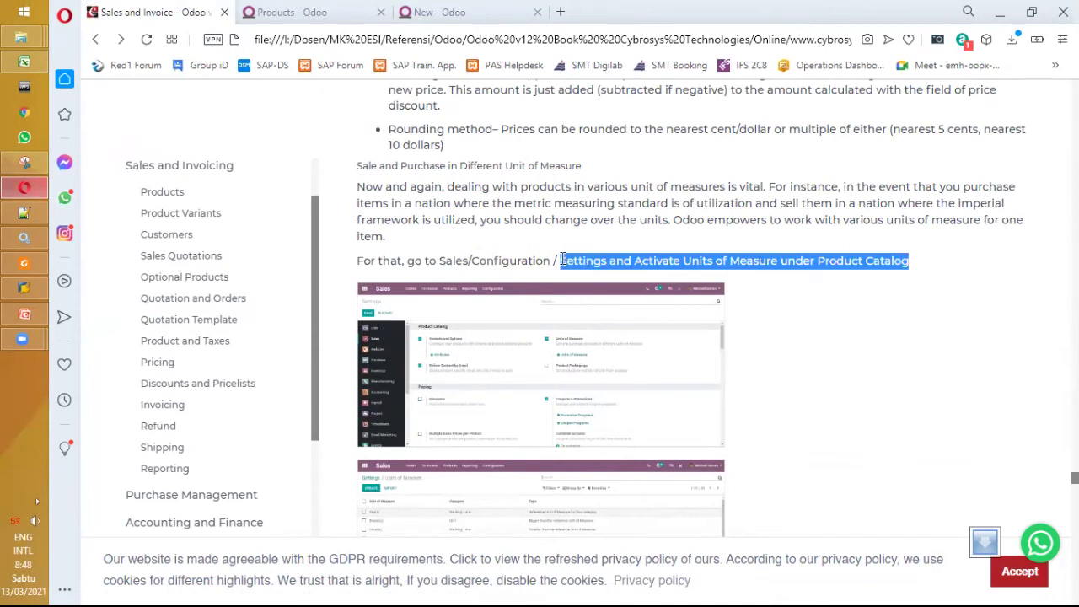
{"action": "left_click", "coordinate": [904, 361]}
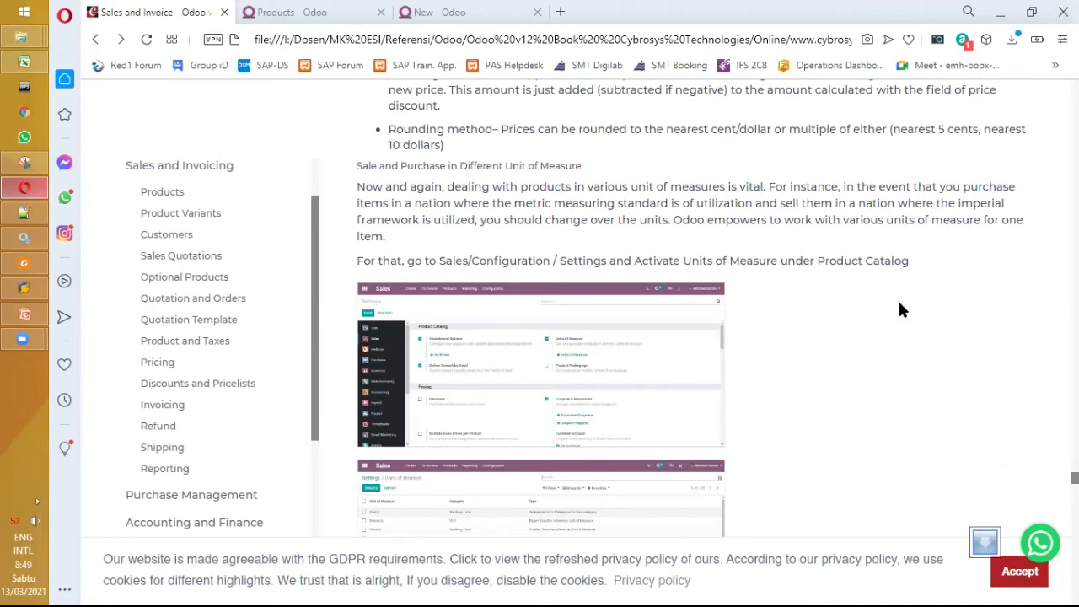
{"action": "left_click_drag", "start_coordinate": [909, 261], "coordinate": [425, 261]}
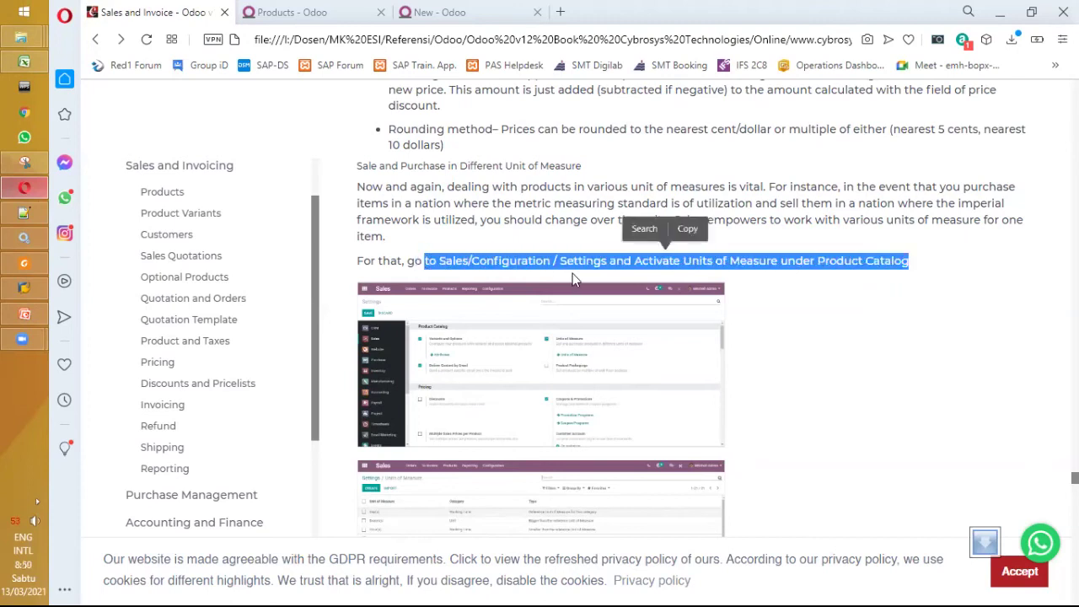
{"action": "left_click", "coordinate": [880, 263]}
{"action": "left_click_drag", "start_coordinate": [900, 263], "coordinate": [716, 263]}
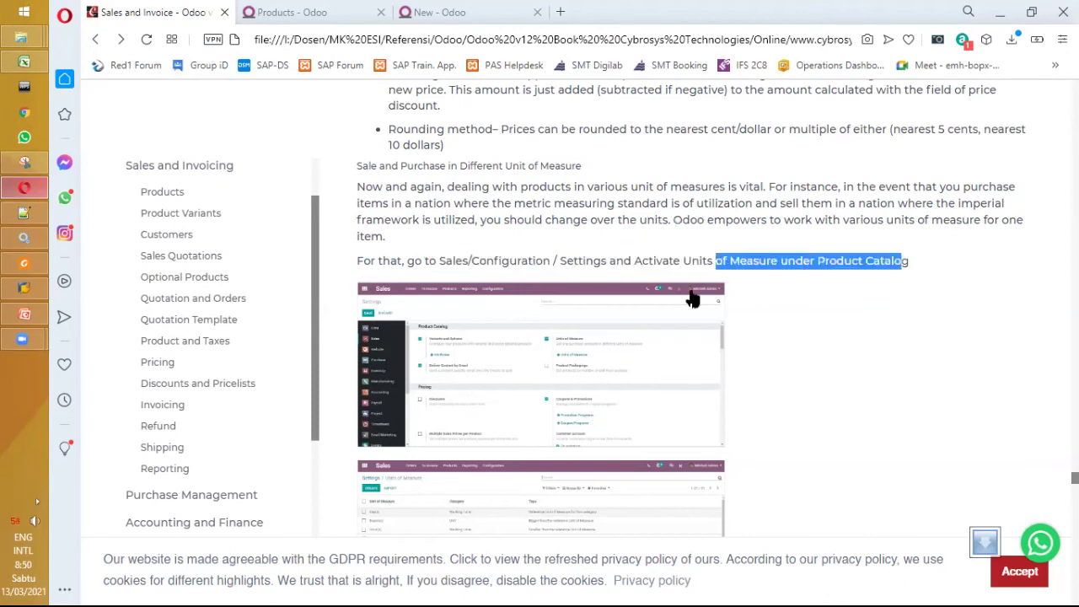
{"action": "left_click_drag", "start_coordinate": [692, 299], "coordinate": [691, 299]}
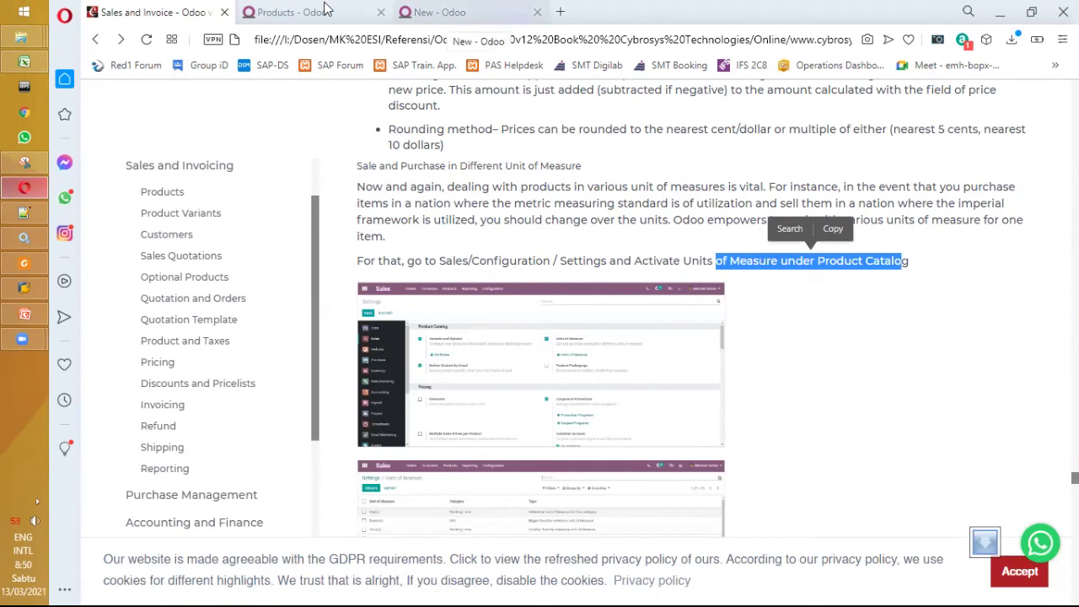
Switch back to the Odoo Sales app and open its settings, discarding the unsaved sales order
{"action": "left_click", "coordinate": [472, 12]}
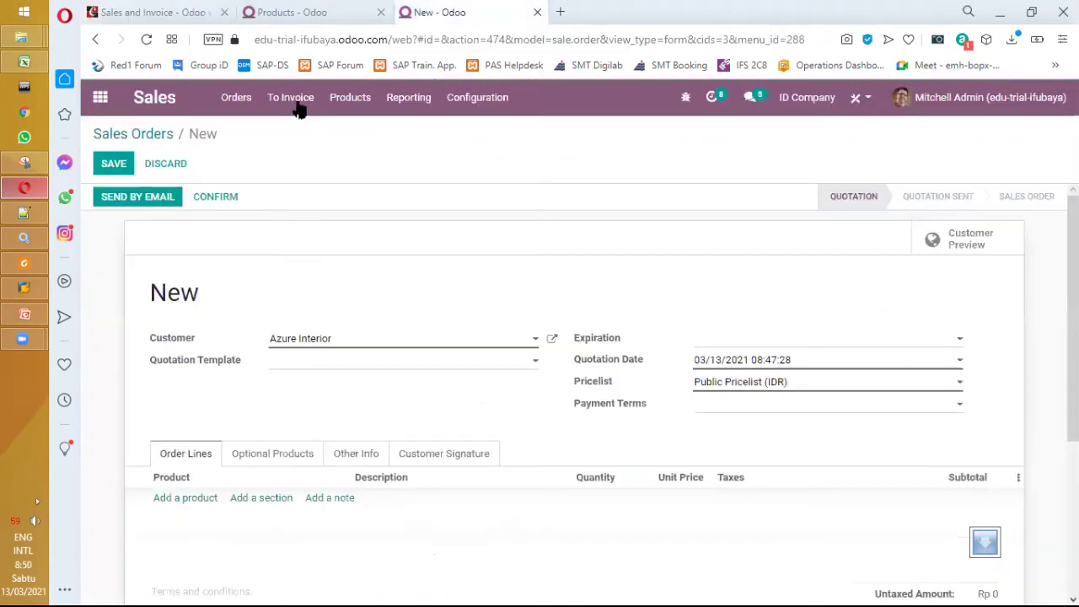
{"action": "left_click", "coordinate": [456, 97]}
{"action": "left_click", "coordinate": [477, 133]}
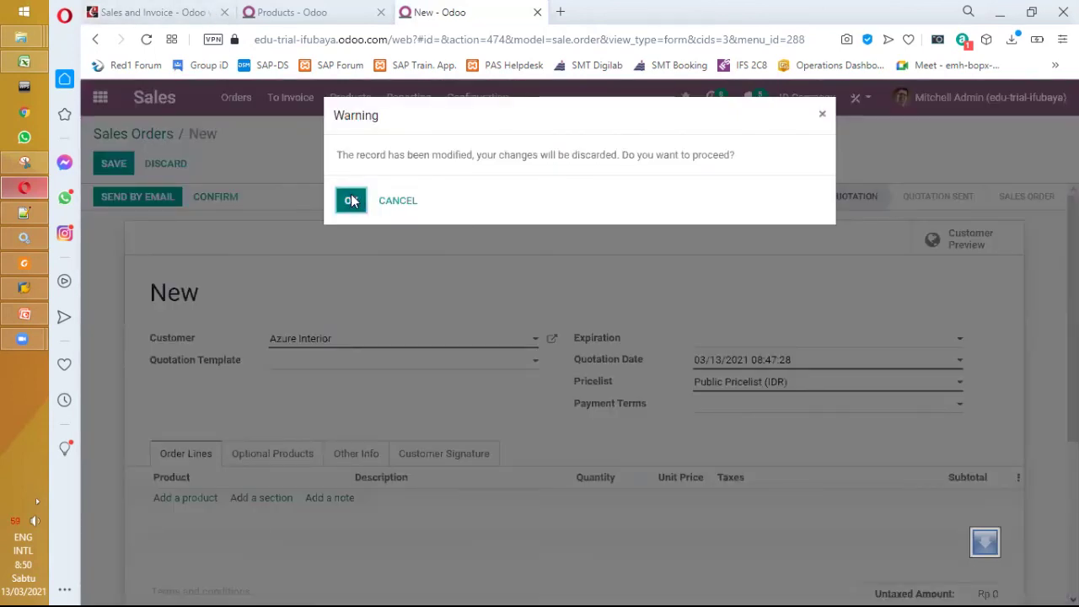
{"action": "left_click", "coordinate": [350, 201]}
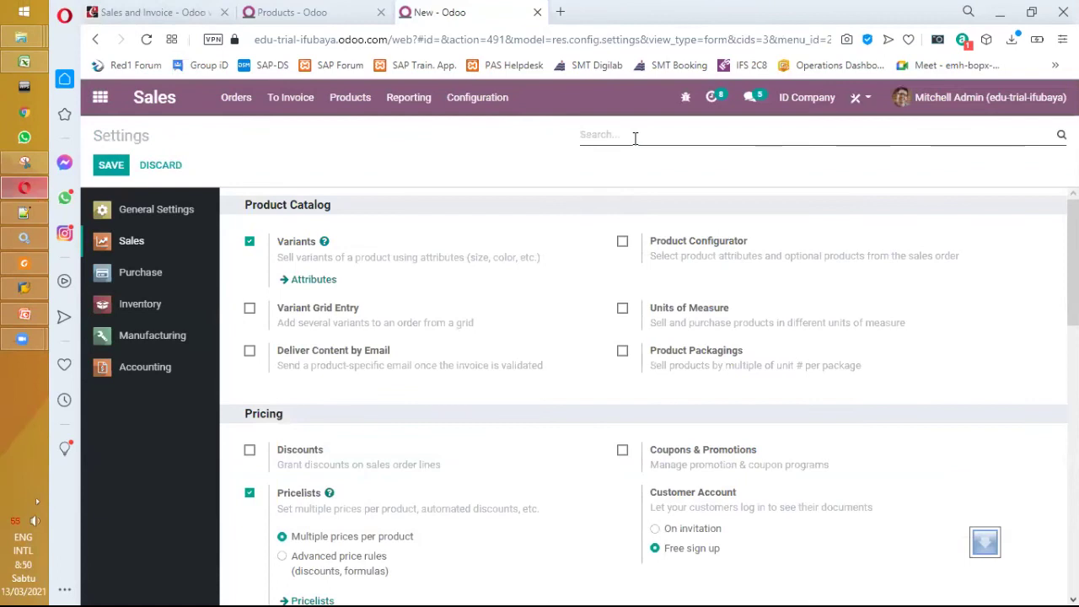
Enable Units of Measure under Product Catalog and open the list of units of measure
{"action": "left_click", "coordinate": [681, 309]}
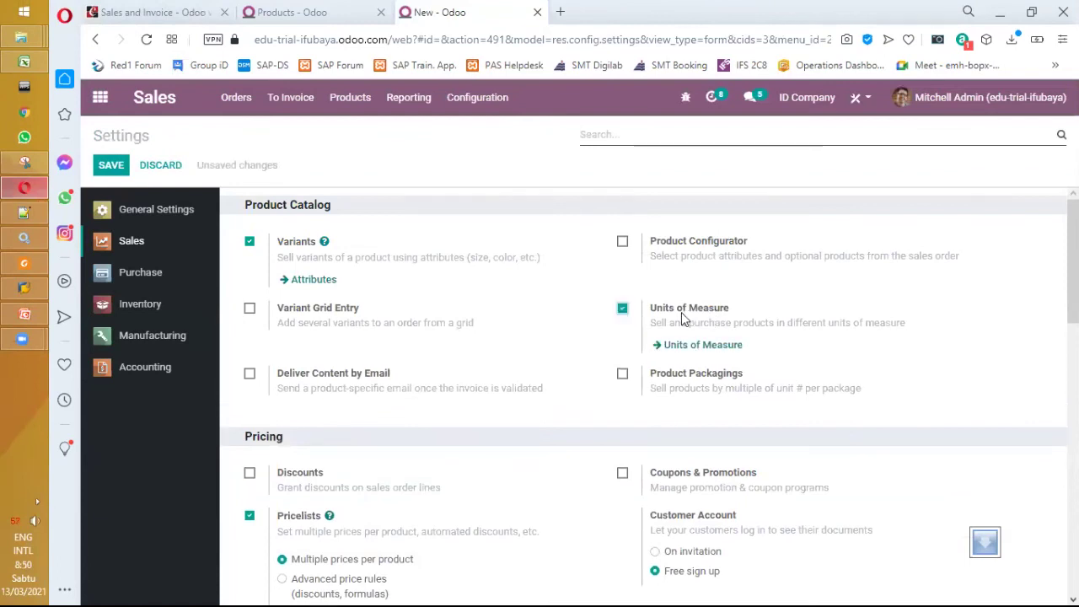
{"action": "left_click", "coordinate": [719, 345]}
{"action": "left_click", "coordinate": [346, 204]}
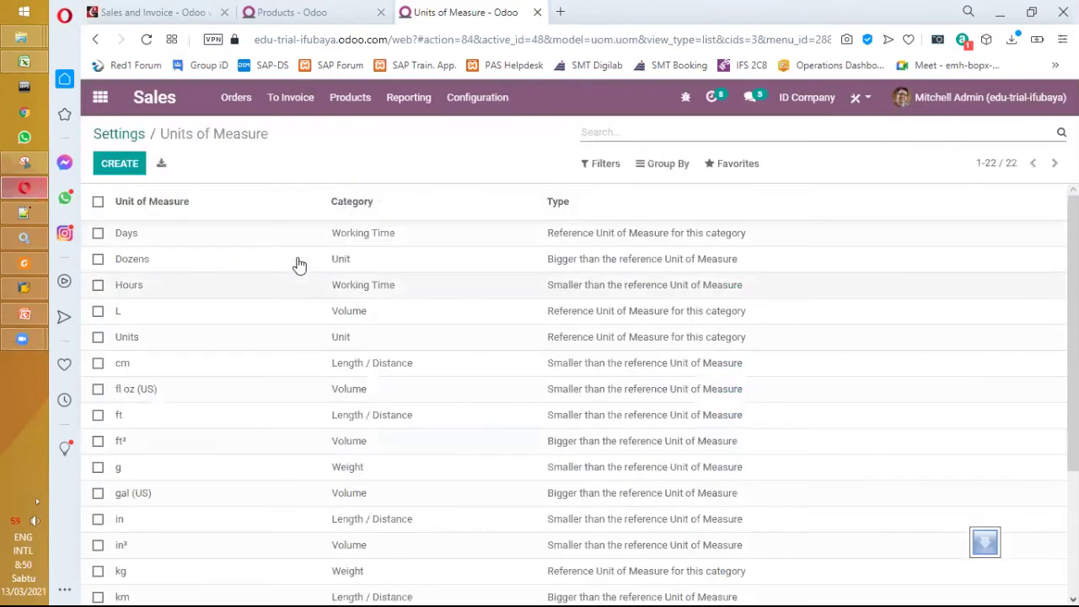
Look through the whole list of units of measure, including their categories and types, and return to the Sales settings
{"action": "scroll", "coordinate": [215, 354], "scroll_direction": "down", "scroll_amount": 3}
{"action": "scroll", "coordinate": [212, 360], "scroll_direction": "up", "scroll_amount": 3}
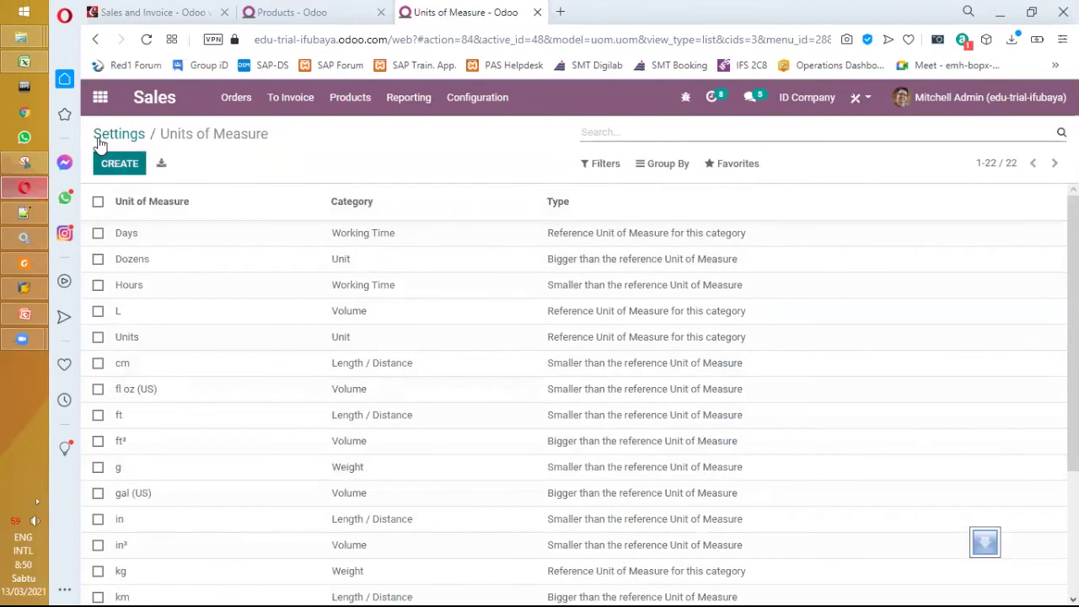
{"action": "scroll", "coordinate": [188, 459], "scroll_direction": "down", "scroll_amount": 3}
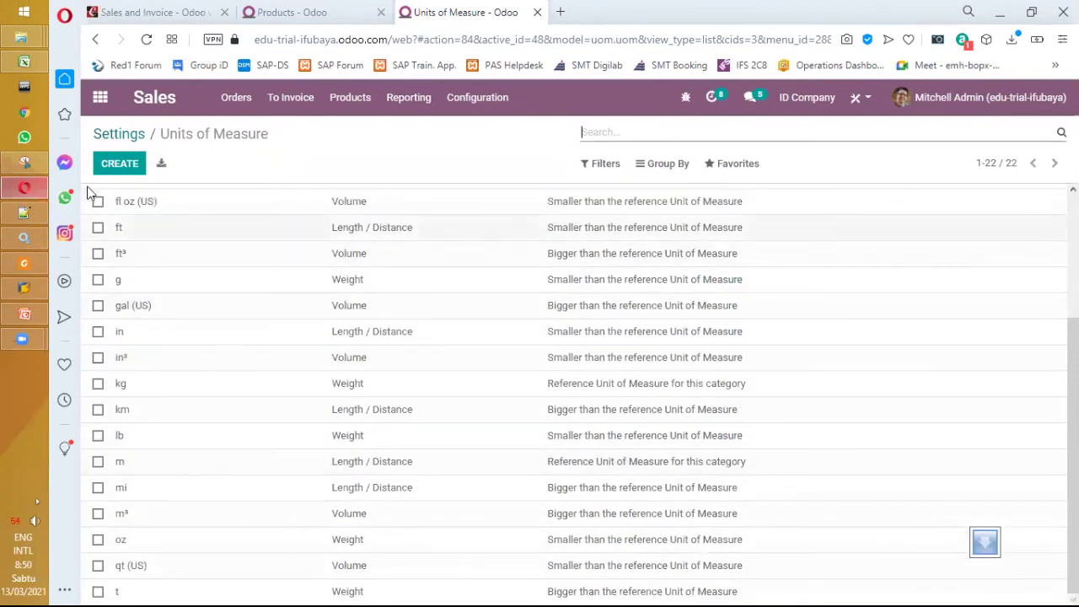
{"action": "left_click", "coordinate": [96, 41]}
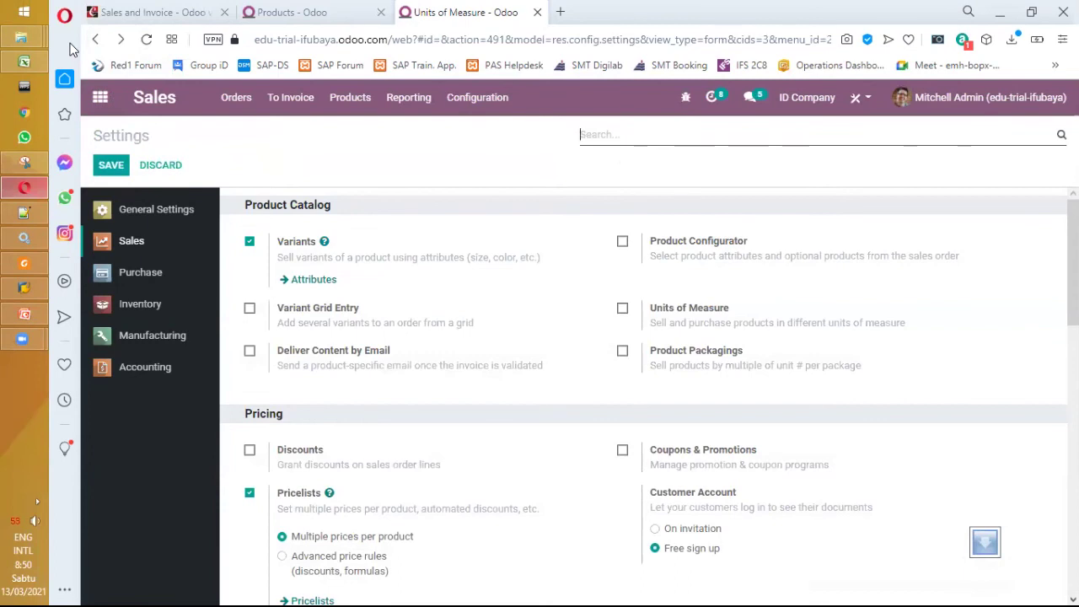
Switch to the Cybrosys guide and read the product packaging section, marking the Product Packagings option that has to be activated
{"action": "left_click", "coordinate": [171, 17]}
{"action": "left_click", "coordinate": [919, 422]}
{"action": "scroll", "coordinate": [919, 421], "scroll_direction": "down", "scroll_amount": 5}
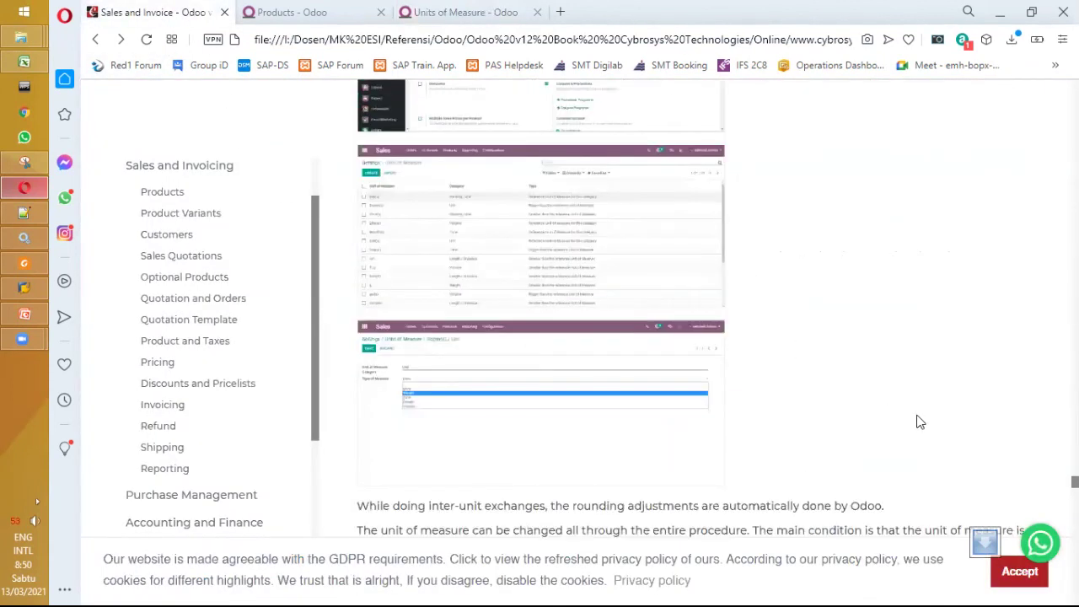
{"action": "scroll", "coordinate": [918, 421], "scroll_direction": "down", "scroll_amount": 5}
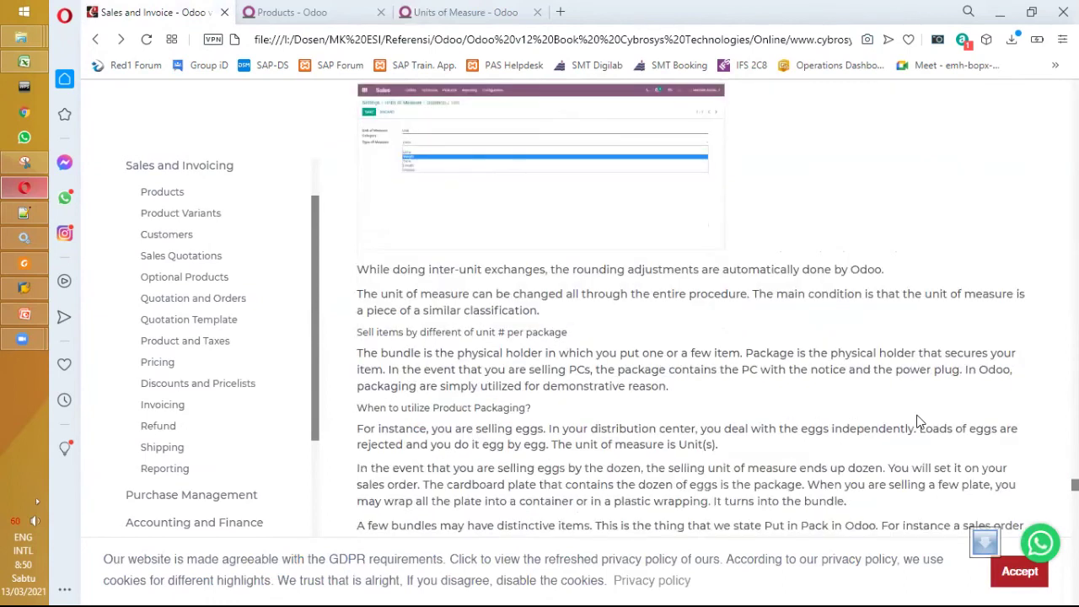
{"action": "scroll", "coordinate": [918, 421], "scroll_direction": "down", "scroll_amount": 2}
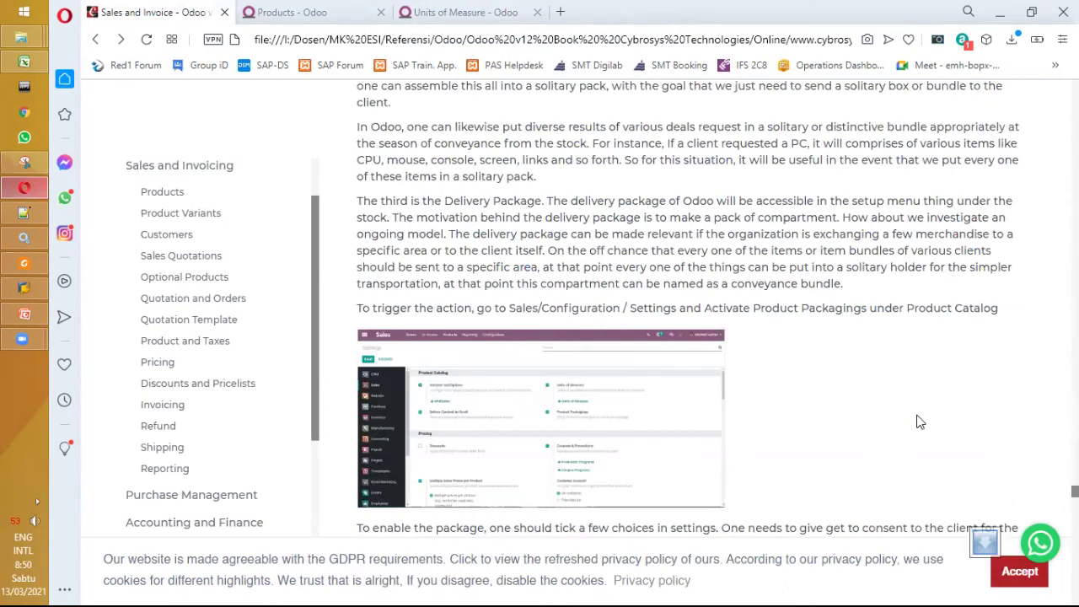
{"action": "scroll", "coordinate": [918, 421], "scroll_direction": "down", "scroll_amount": 1}
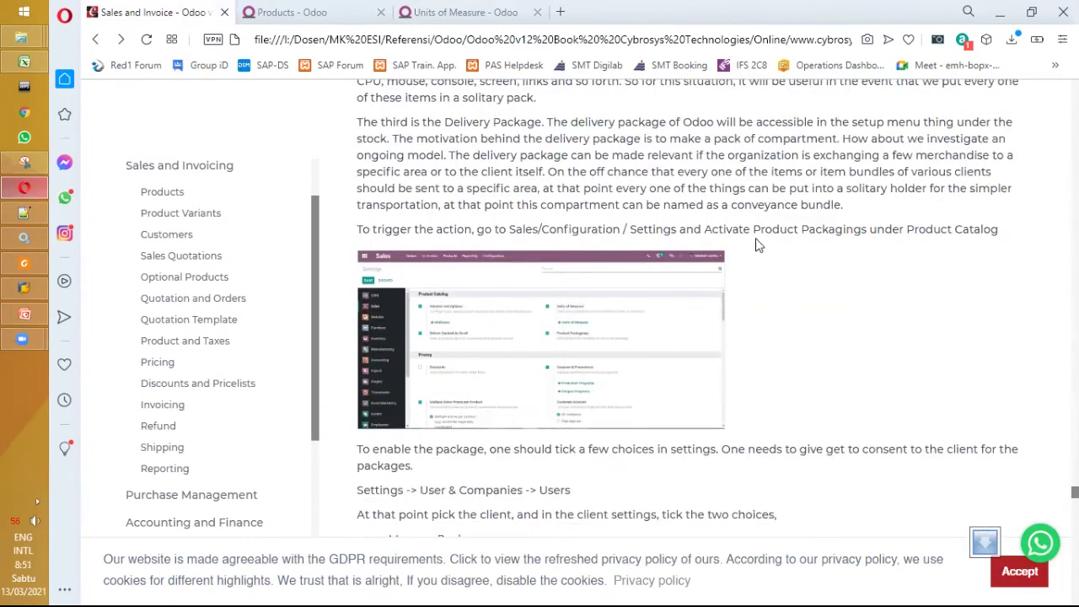
{"action": "left_click_drag", "start_coordinate": [750, 229], "coordinate": [868, 236]}
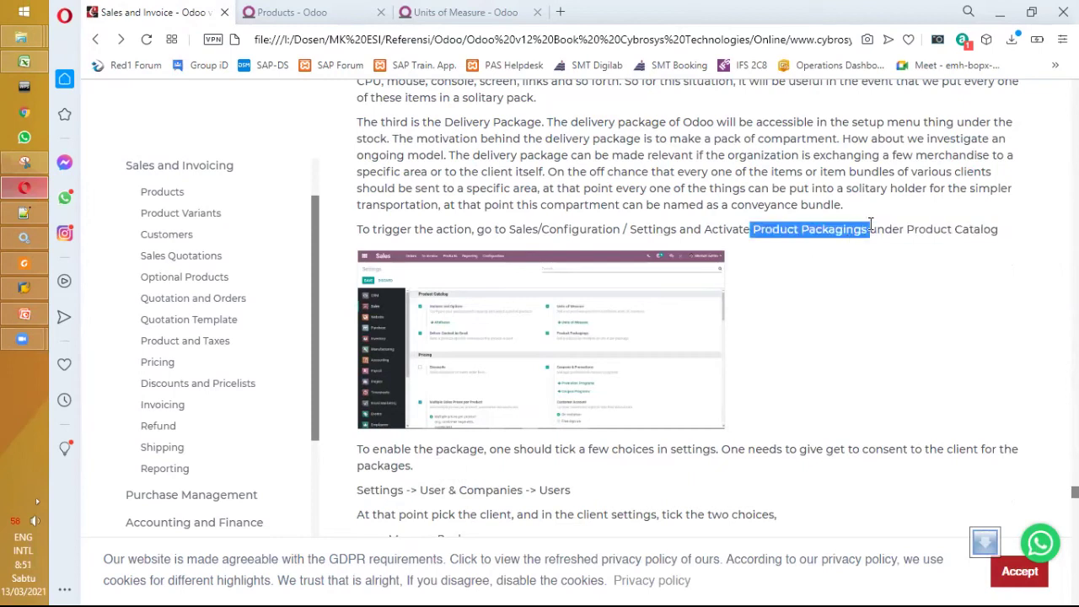
{"action": "left_click", "coordinate": [824, 352]}
{"action": "scroll", "coordinate": [821, 354], "scroll_direction": "down", "scroll_amount": 5}
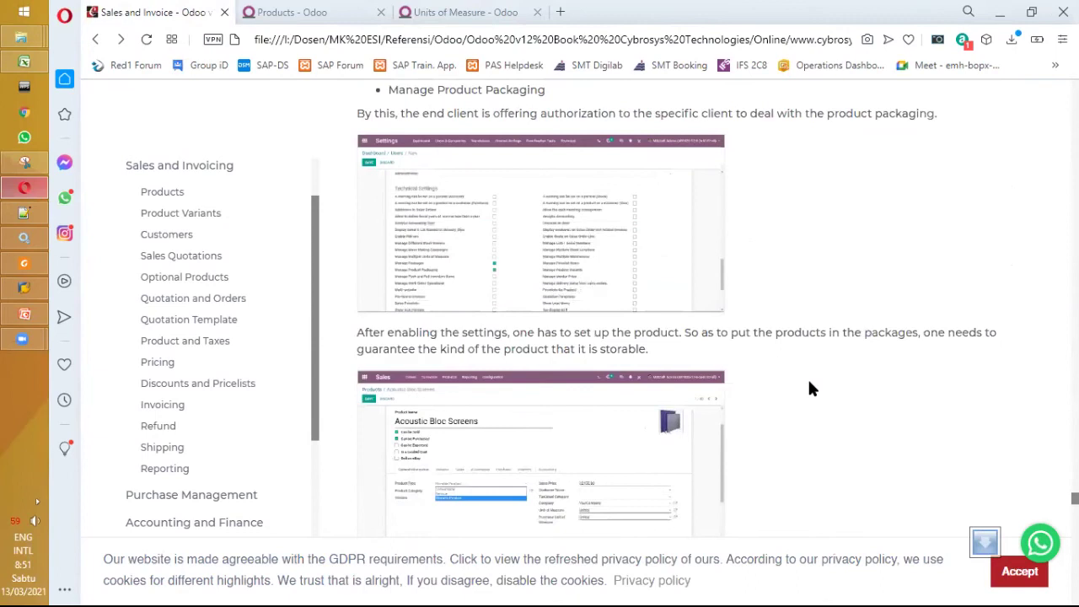
{"action": "scroll", "coordinate": [807, 388], "scroll_direction": "down", "scroll_amount": 5}
Read the start of the guide's Invoicing section and highlight the two options, invoice what is ordered and invoice what is delivered
{"action": "scroll", "coordinate": [807, 405], "scroll_direction": "down", "scroll_amount": 5}
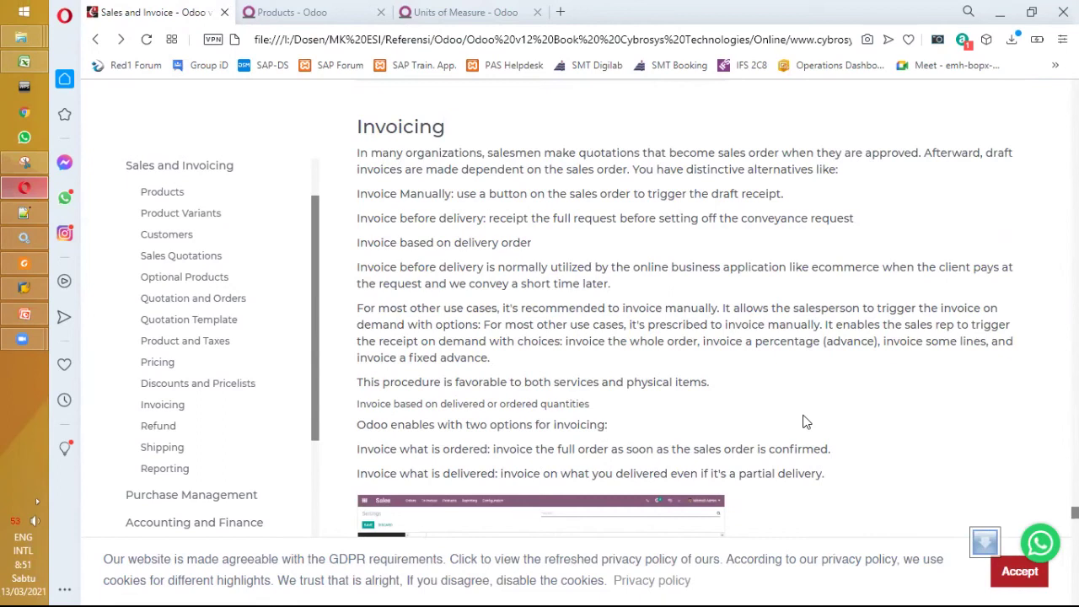
{"action": "scroll", "coordinate": [805, 421], "scroll_direction": "down", "scroll_amount": 3}
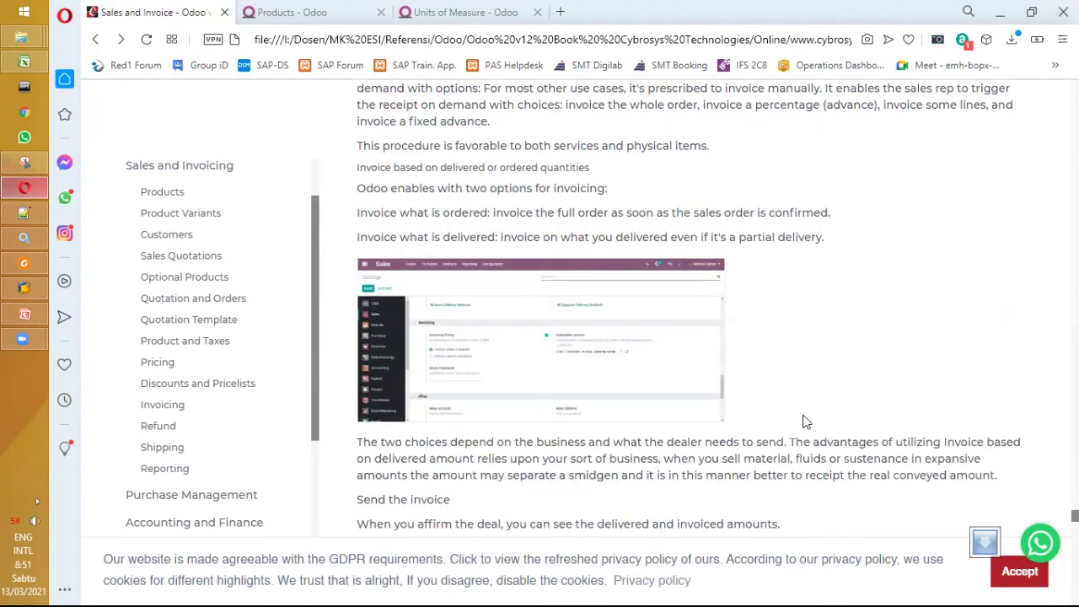
{"action": "scroll", "coordinate": [805, 421], "scroll_direction": "down", "scroll_amount": 1}
{"action": "scroll", "coordinate": [805, 422], "scroll_direction": "down", "scroll_amount": 2}
{"action": "scroll", "coordinate": [805, 421], "scroll_direction": "up", "scroll_amount": 3}
{"action": "scroll", "coordinate": [805, 417], "scroll_direction": "up", "scroll_amount": 2}
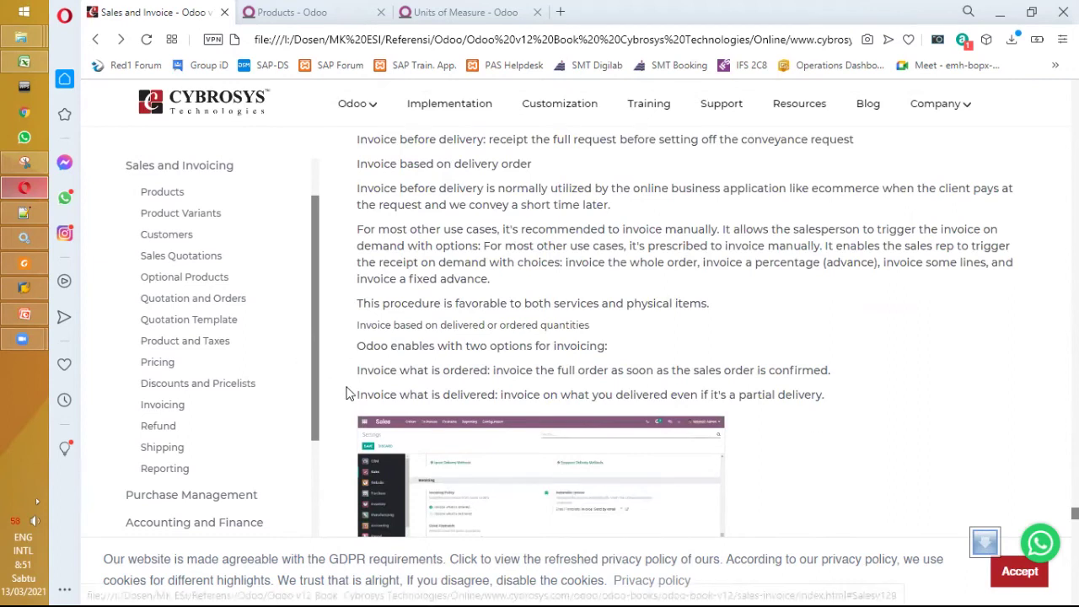
{"action": "left_click_drag", "start_coordinate": [355, 370], "coordinate": [829, 402]}
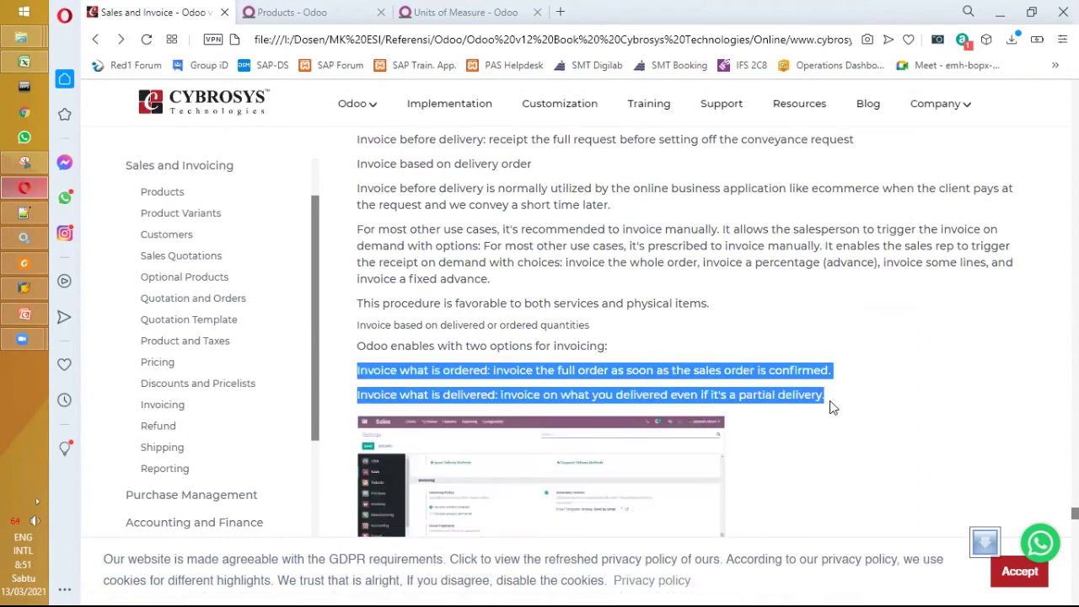
Read the guide's remaining Invoicing topics: sending the invoice, automatic invoice, requesting down payment and pro-forma invoice
{"action": "scroll", "coordinate": [829, 402], "scroll_direction": "down", "scroll_amount": 8}
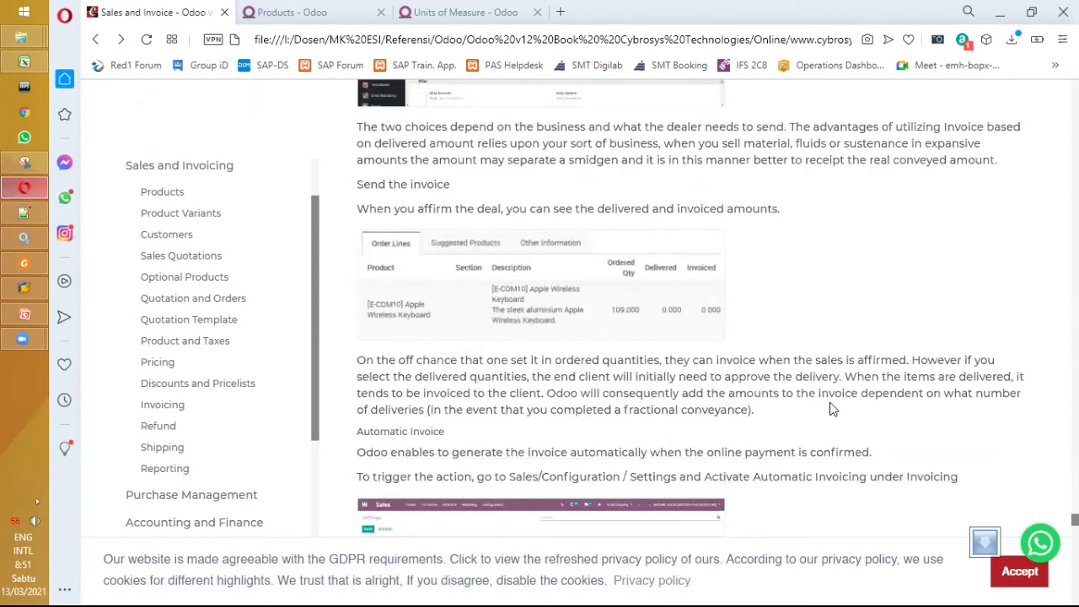
{"action": "scroll", "coordinate": [829, 409], "scroll_direction": "down", "scroll_amount": 3}
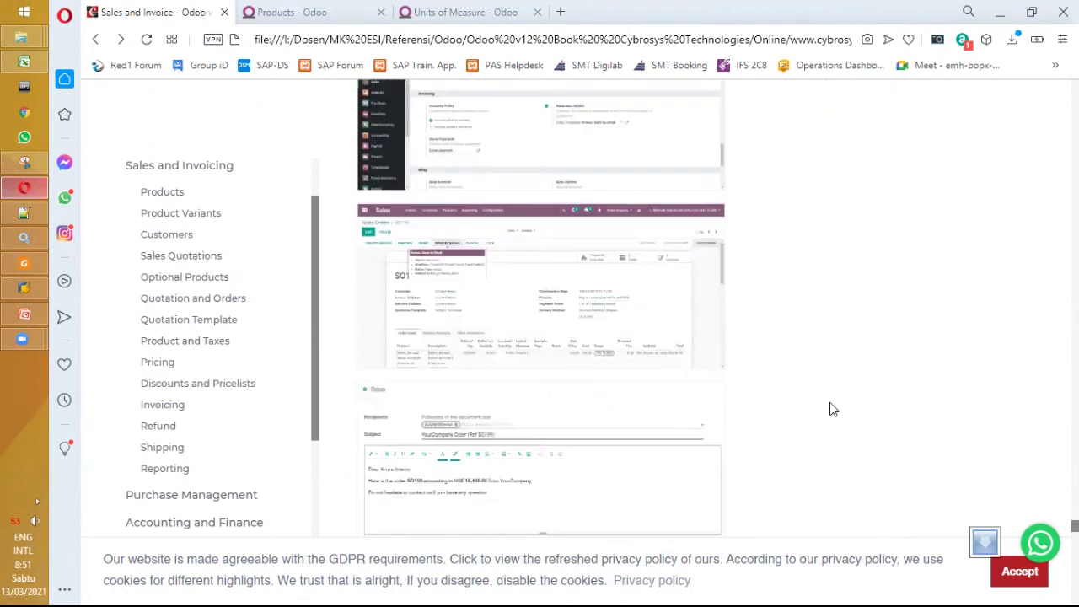
{"action": "scroll", "coordinate": [831, 409], "scroll_direction": "down", "scroll_amount": 3}
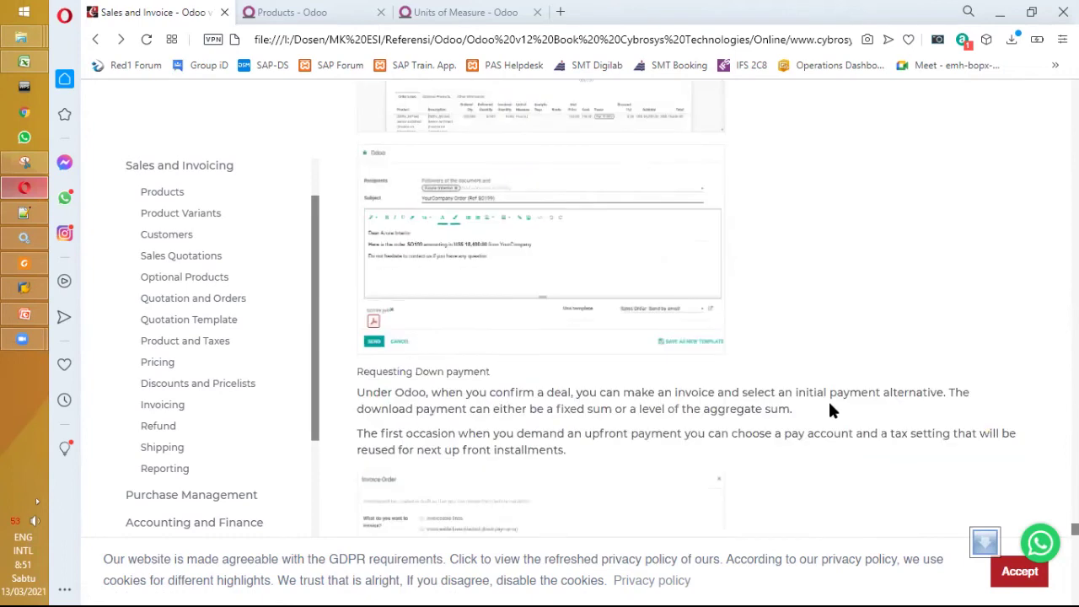
{"action": "scroll", "coordinate": [829, 411], "scroll_direction": "down", "scroll_amount": 8}
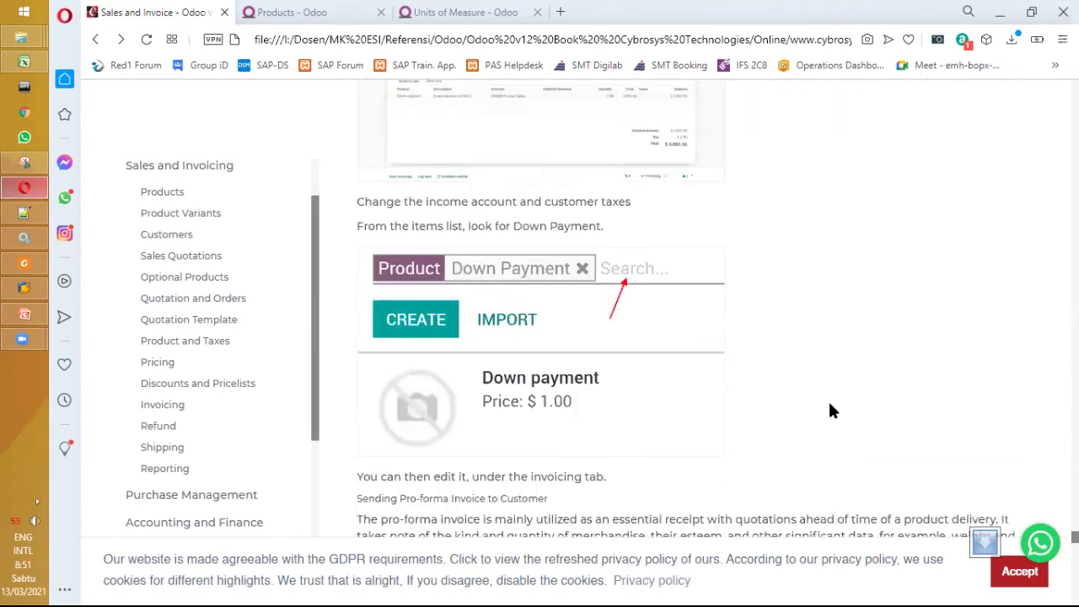
{"action": "scroll", "coordinate": [830, 411], "scroll_direction": "down", "scroll_amount": 1}
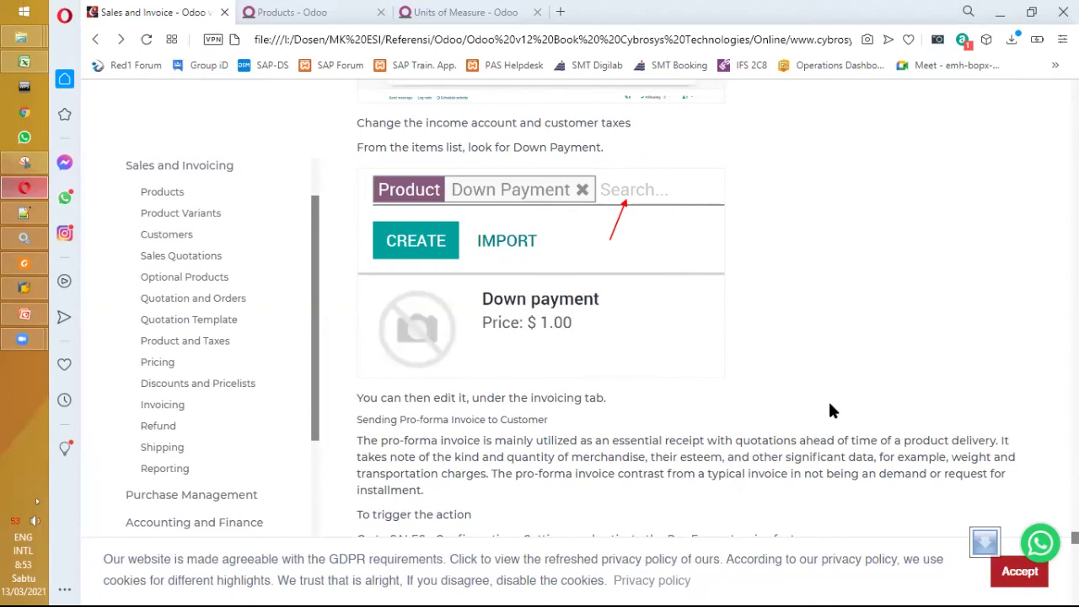
{"action": "scroll", "coordinate": [659, 397], "scroll_direction": "down", "scroll_amount": 3}
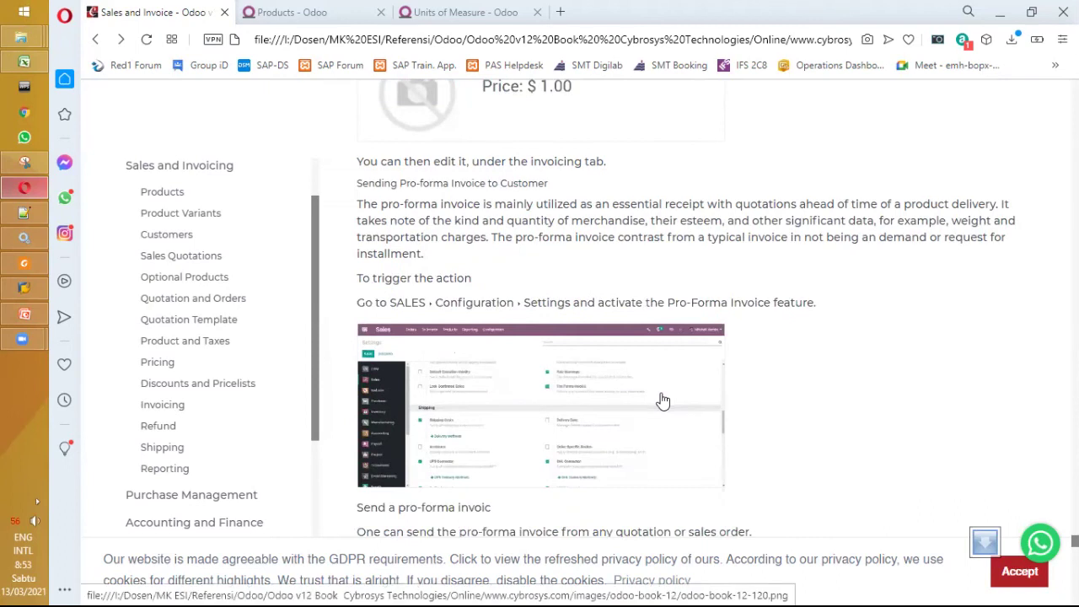
Read the guide's Refund section on altering and cancelling an invoice, and enlarge the Refund Invoice screenshot before closing it again
{"action": "scroll", "coordinate": [662, 401], "scroll_direction": "down", "scroll_amount": 7}
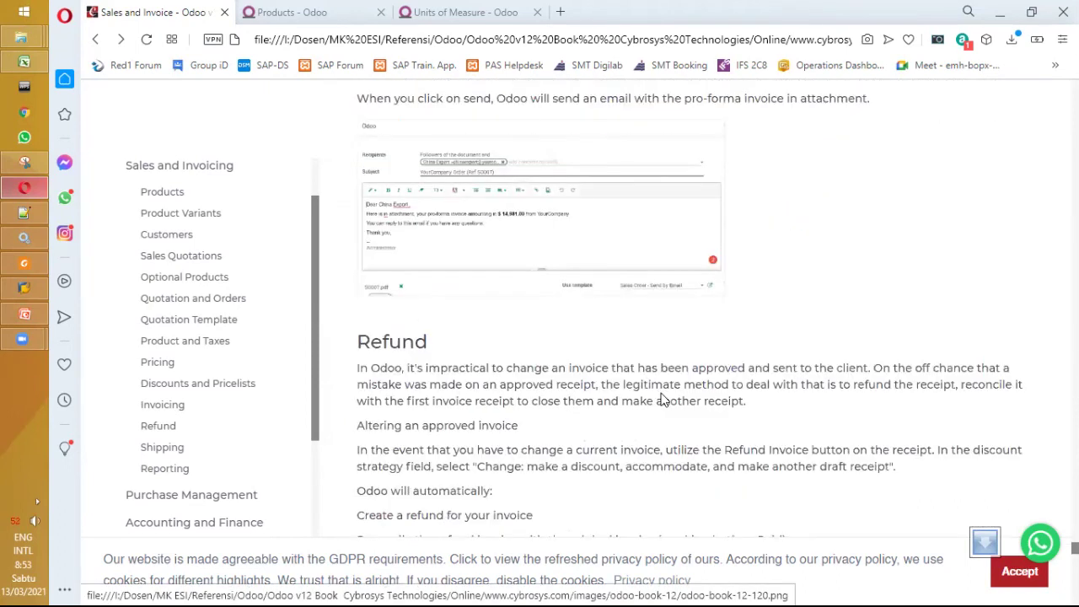
{"action": "scroll", "coordinate": [662, 400], "scroll_direction": "down", "scroll_amount": 3}
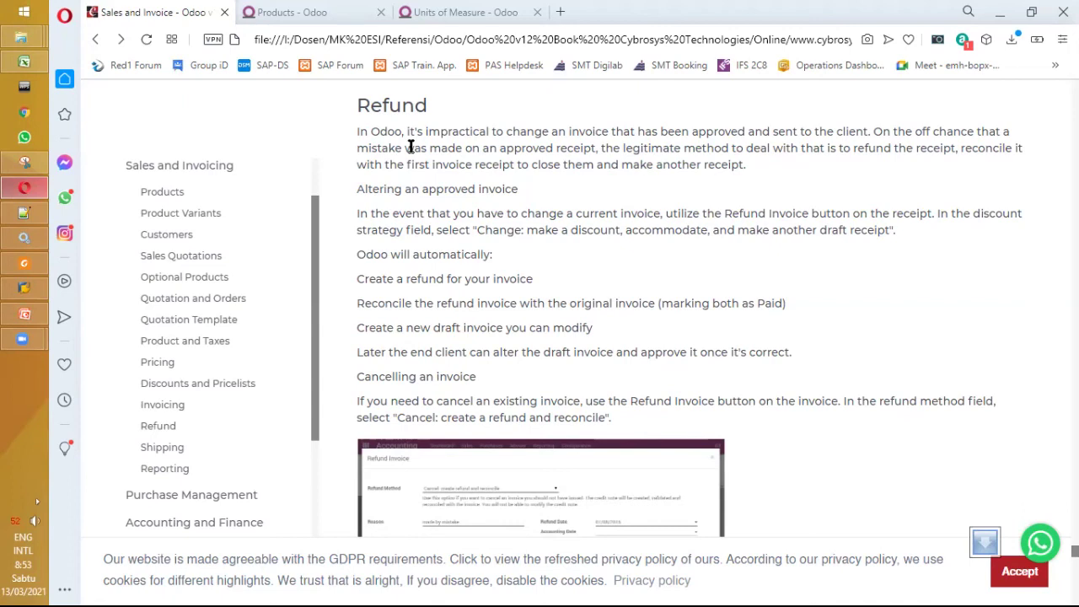
{"action": "scroll", "coordinate": [470, 416], "scroll_direction": "down", "scroll_amount": 1}
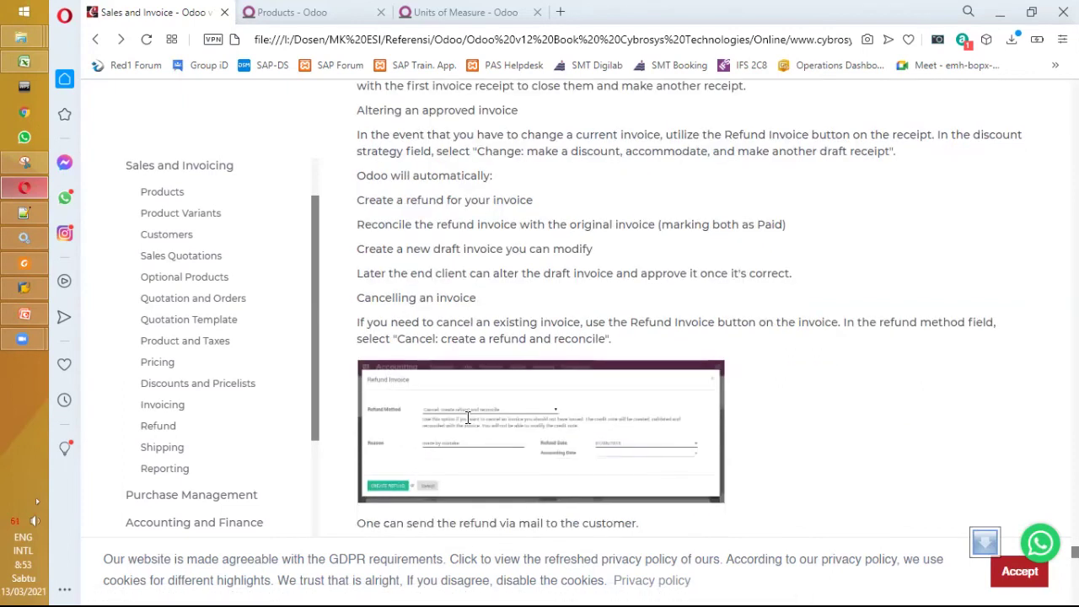
{"action": "left_click", "coordinate": [468, 416]}
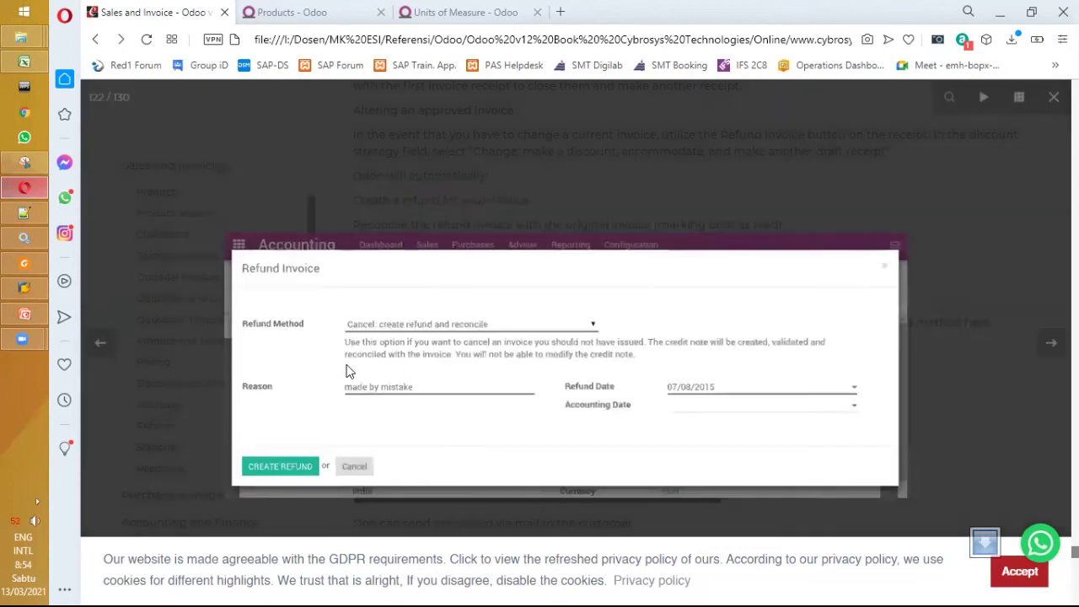
{"action": "left_click", "coordinate": [349, 371]}
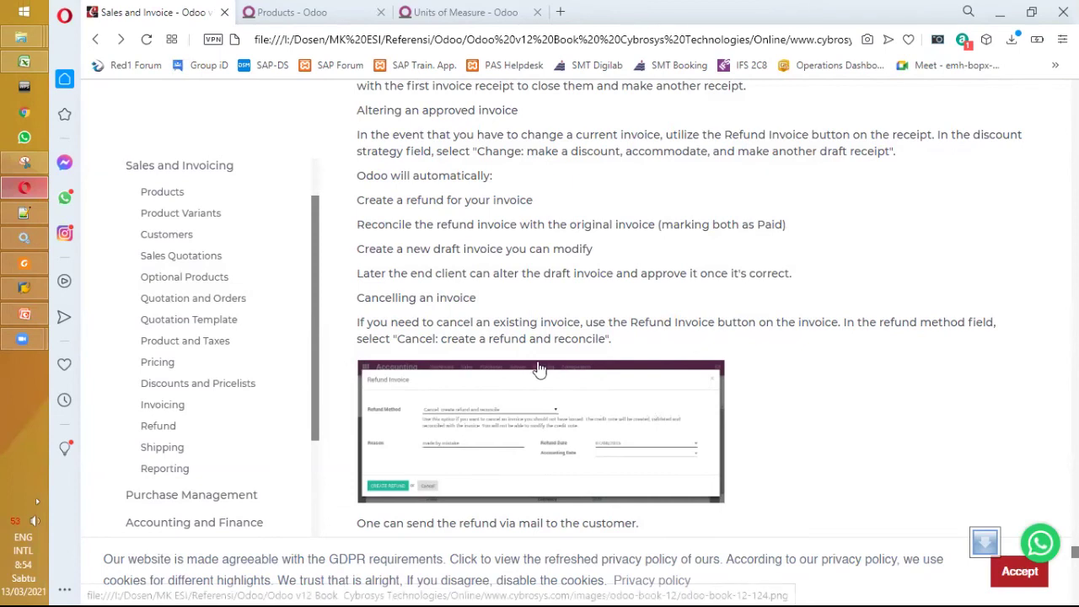
Read the guide's Shipping section on computing shipping costs, highlighting the supported carriers DHL, FedEx, Temando, UPS and USPS
{"action": "scroll", "coordinate": [537, 369], "scroll_direction": "down", "scroll_amount": 4}
{"action": "scroll", "coordinate": [537, 368], "scroll_direction": "down", "scroll_amount": 4}
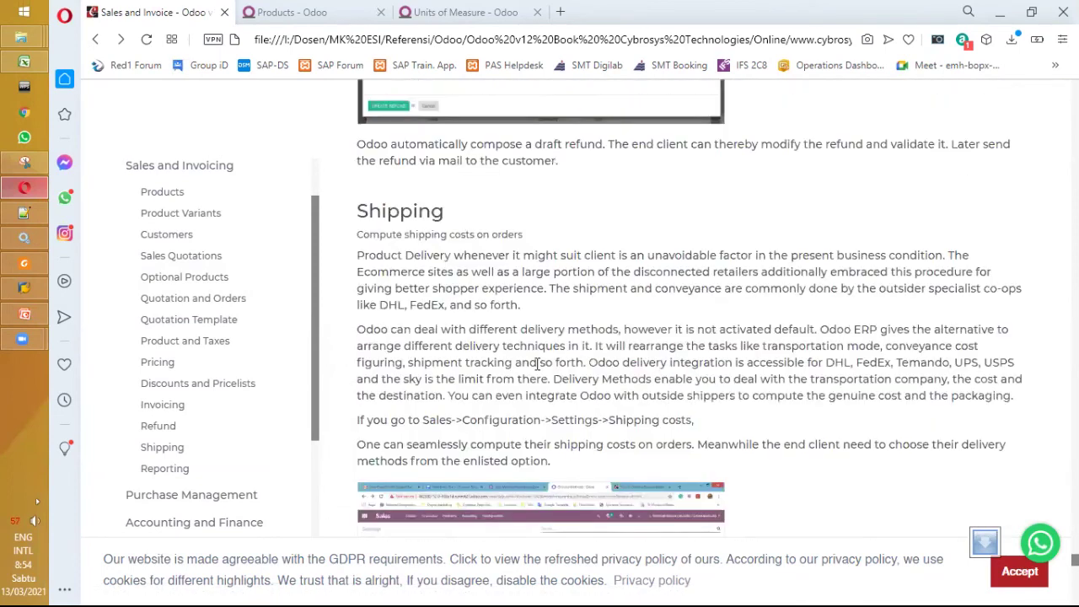
{"action": "scroll", "coordinate": [537, 363], "scroll_direction": "down", "scroll_amount": 3}
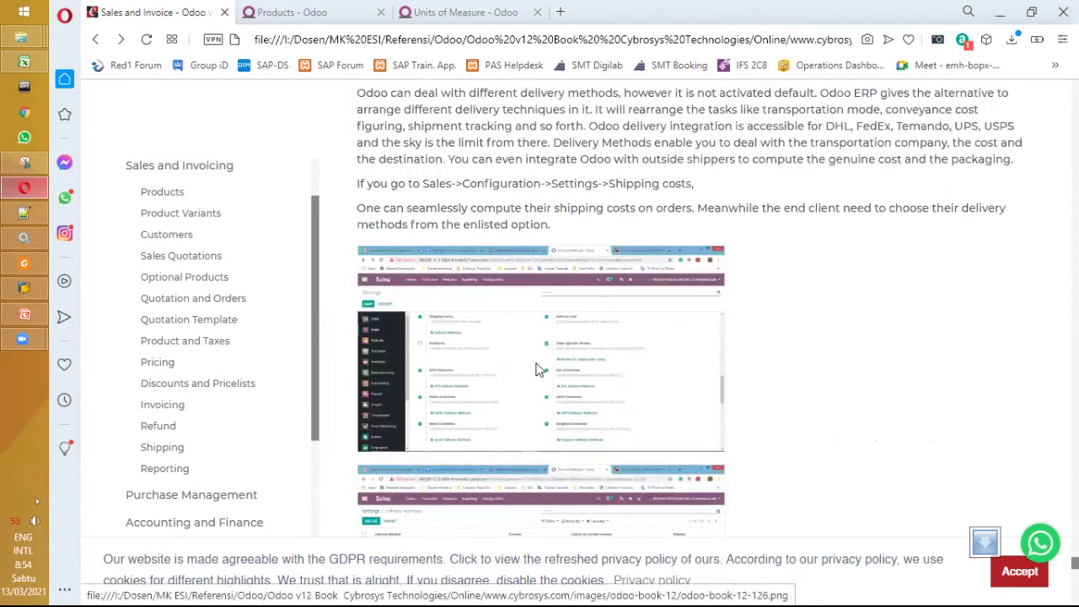
{"action": "scroll", "coordinate": [538, 369], "scroll_direction": "up", "scroll_amount": 2}
{"action": "scroll", "coordinate": [537, 368], "scroll_direction": "up", "scroll_amount": 3}
{"action": "scroll", "coordinate": [537, 366], "scroll_direction": "down", "scroll_amount": 2}
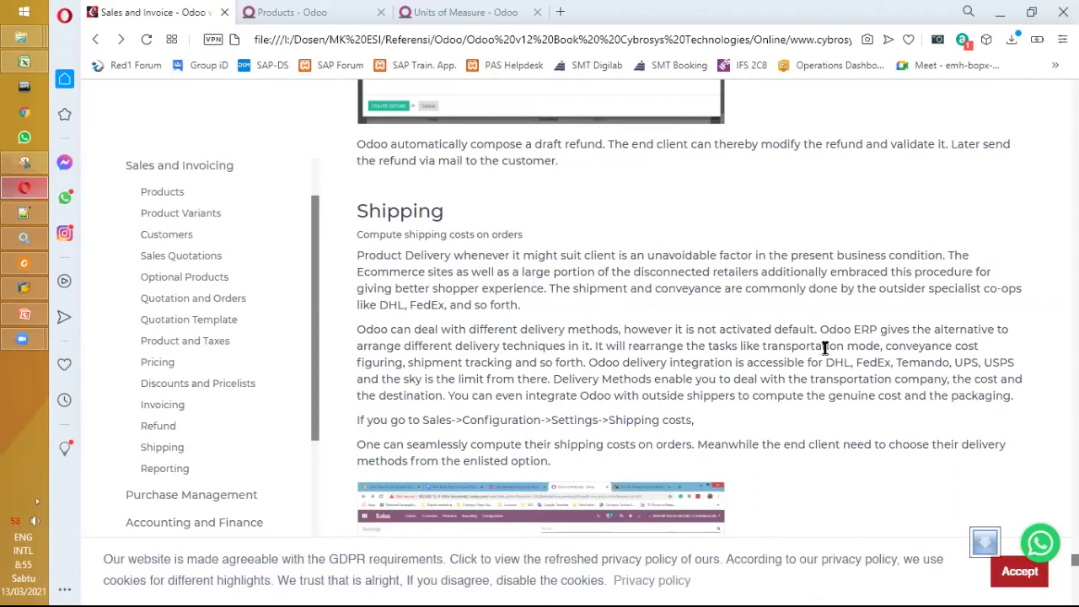
{"action": "left_click_drag", "start_coordinate": [824, 363], "coordinate": [1017, 371]}
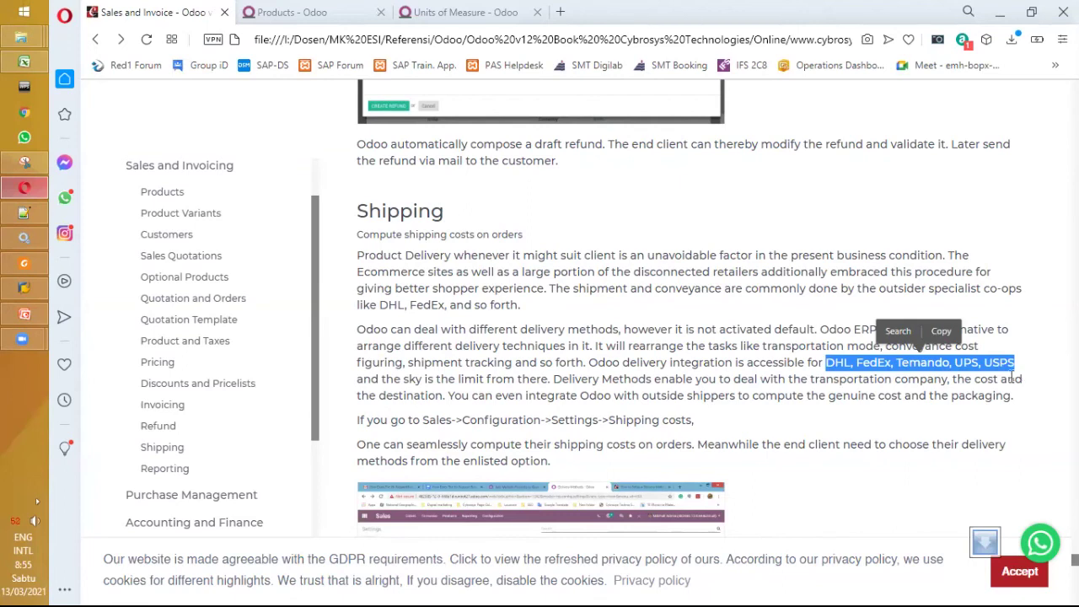
{"action": "left_click", "coordinate": [594, 375]}
{"action": "scroll", "coordinate": [594, 375], "scroll_direction": "down", "scroll_amount": 1}
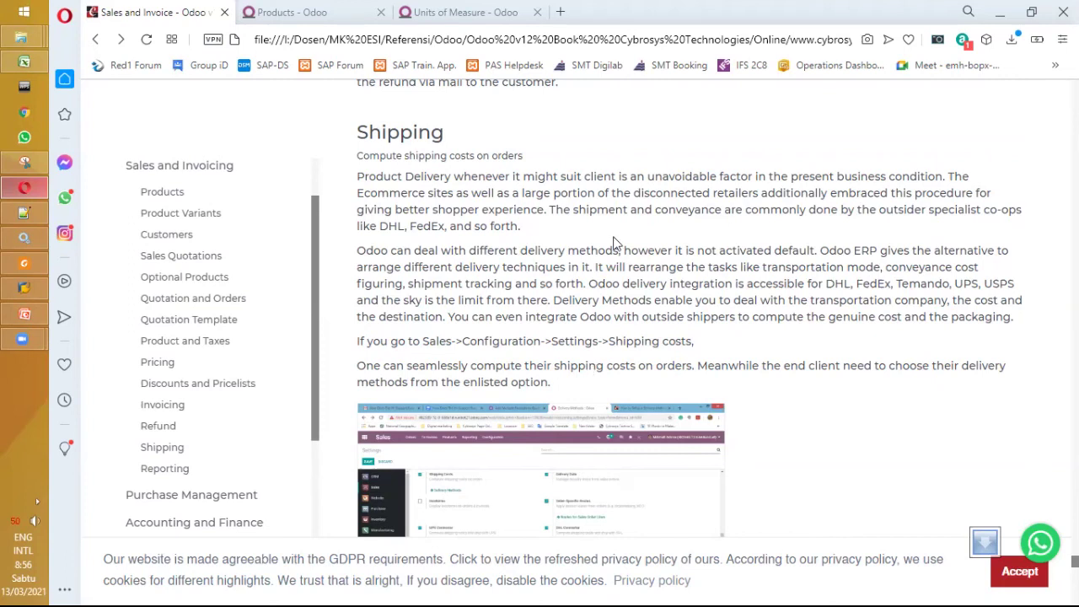
Skim the guide's delivery method examples and read the closing Reporting section
{"action": "scroll", "coordinate": [613, 243], "scroll_direction": "down", "scroll_amount": 10}
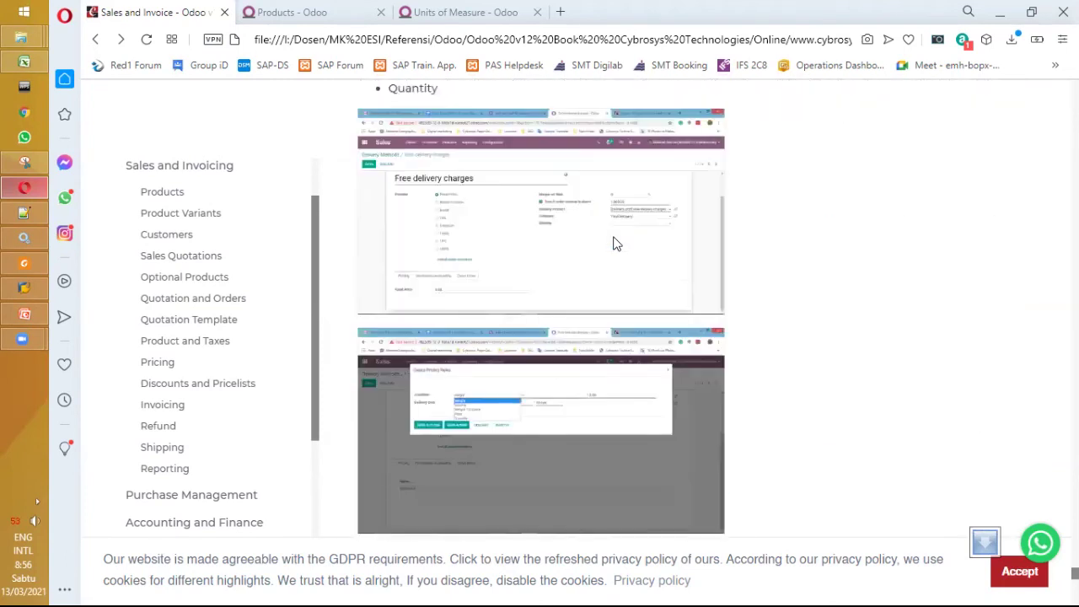
{"action": "scroll", "coordinate": [614, 242], "scroll_direction": "down", "scroll_amount": 8}
{"action": "scroll", "coordinate": [615, 244], "scroll_direction": "down", "scroll_amount": 6}
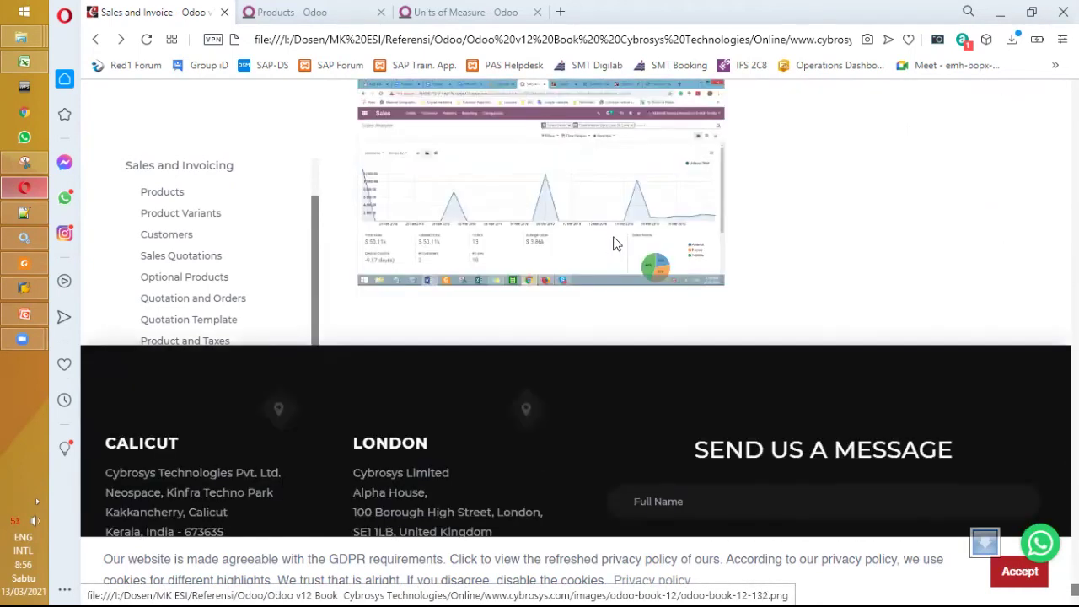
{"action": "scroll", "coordinate": [613, 244], "scroll_direction": "up", "scroll_amount": 3}
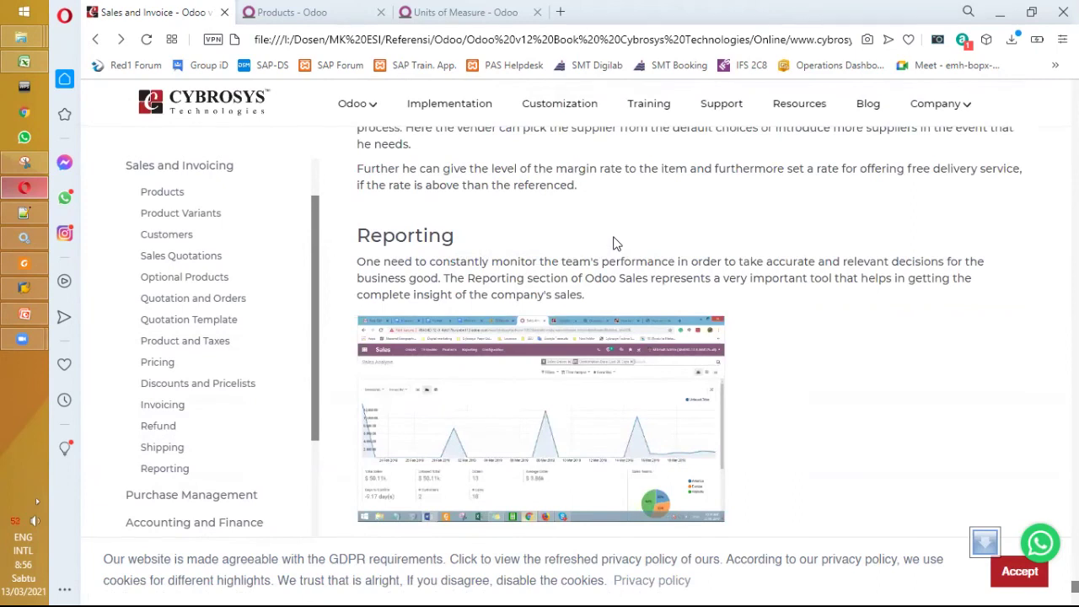
{"action": "scroll", "coordinate": [613, 243], "scroll_direction": "up", "scroll_amount": 3}
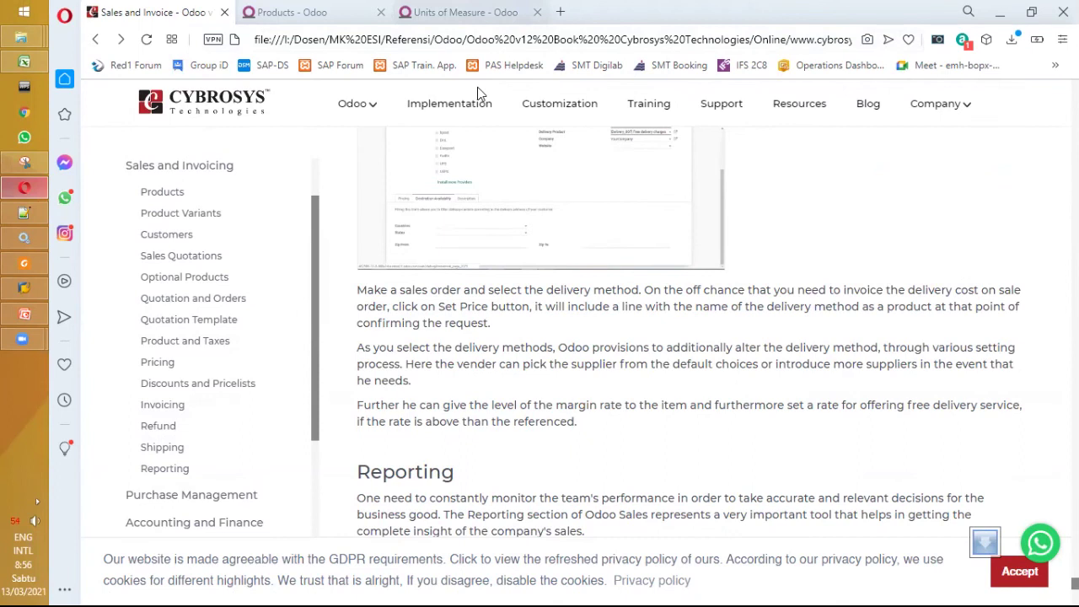
Switch back to the Odoo Sales app and open the list of quotations
{"action": "key", "text": "ctrl+Tab"}
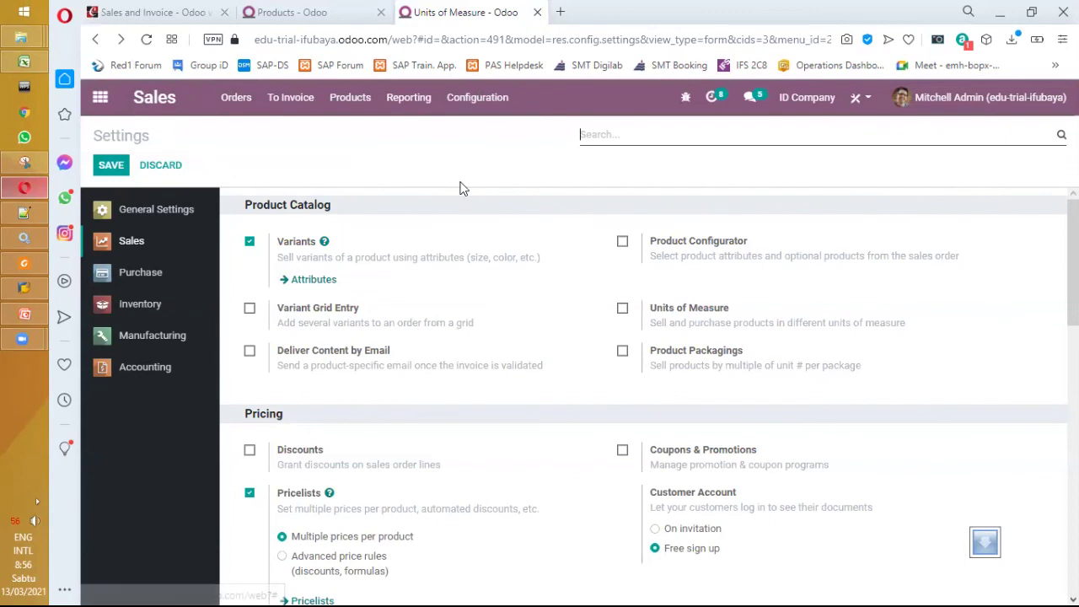
{"action": "left_click", "coordinate": [239, 100]}
{"action": "left_click", "coordinate": [254, 131]}
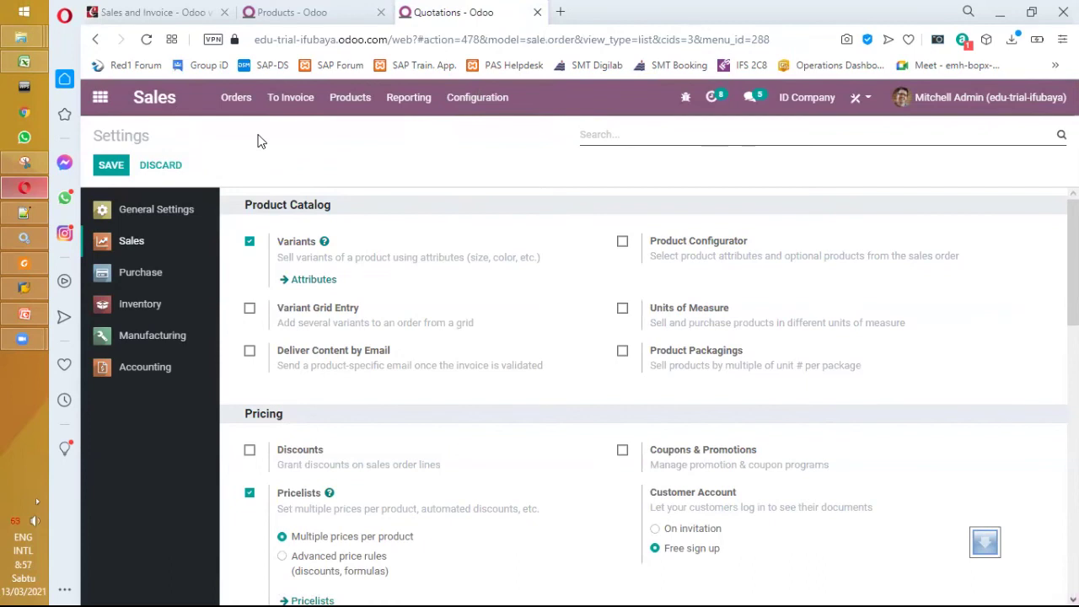
{"action": "left_click", "coordinate": [133, 168]}
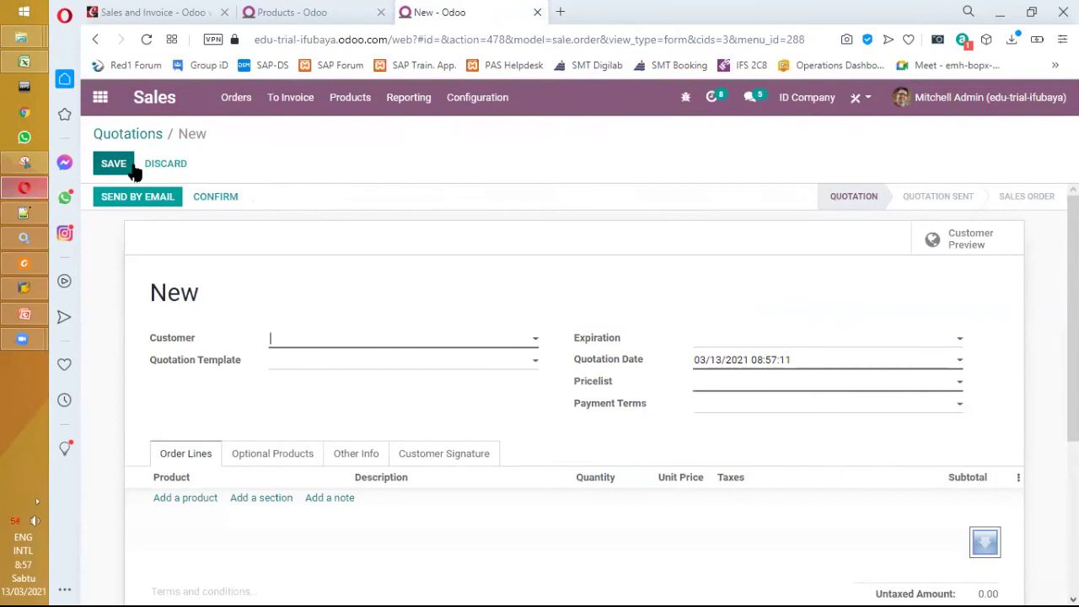
{"action": "left_click", "coordinate": [533, 344]}
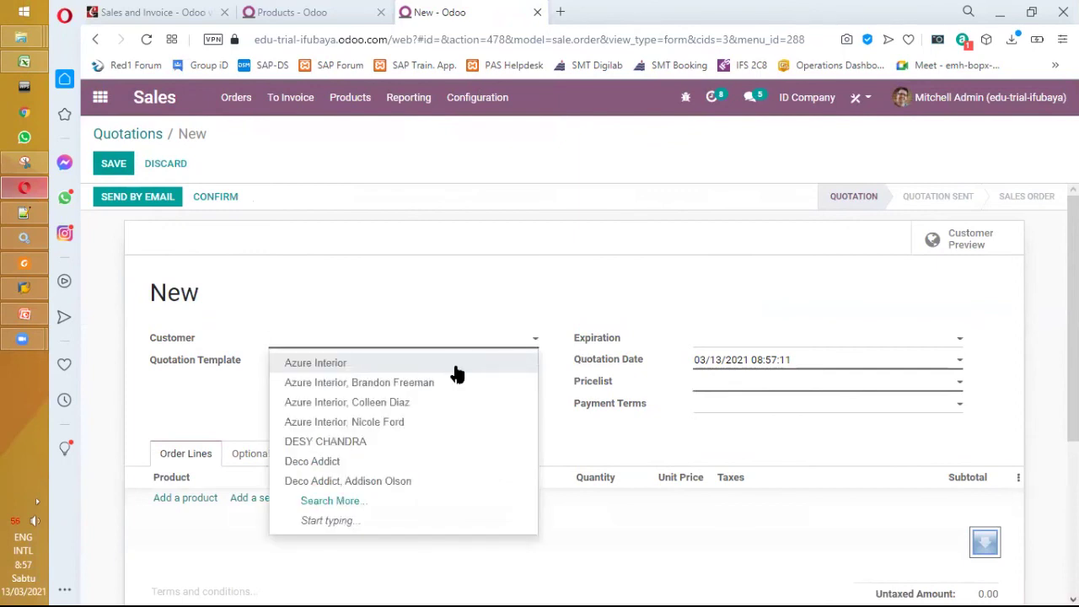
{"action": "left_click", "coordinate": [412, 286]}
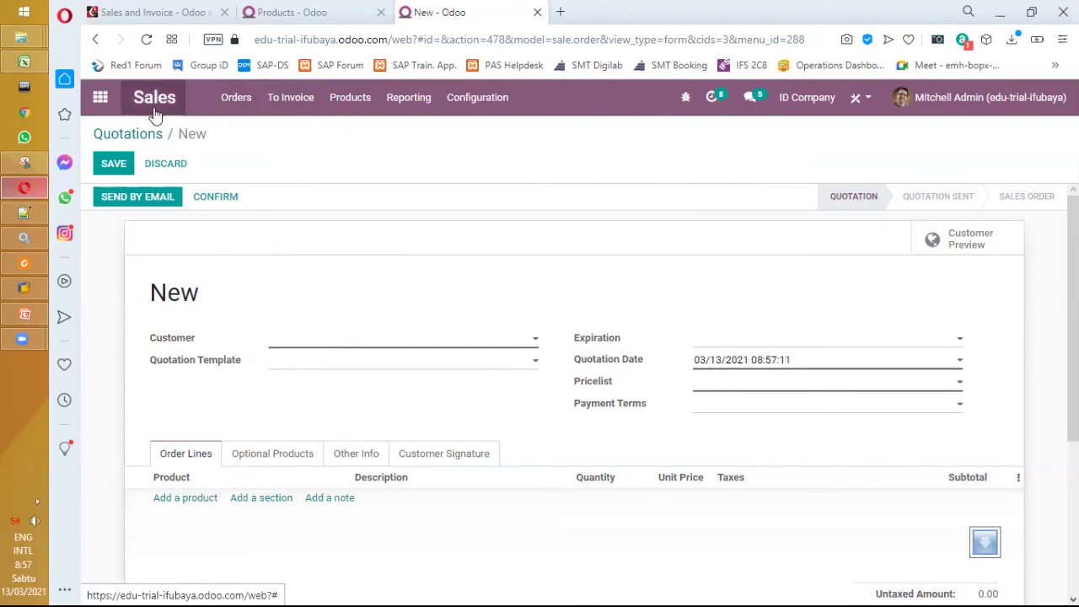
Open the Corner Desk Left Sit product from the product catalog and copy its reference FURN_1118
{"action": "left_click", "coordinate": [344, 110]}
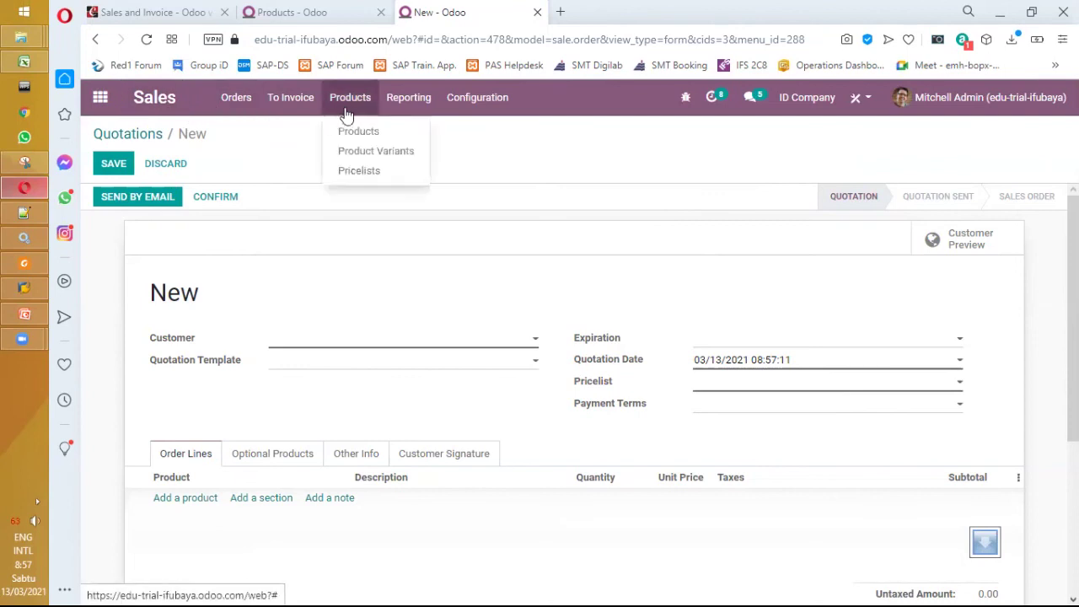
{"action": "left_click", "coordinate": [355, 133]}
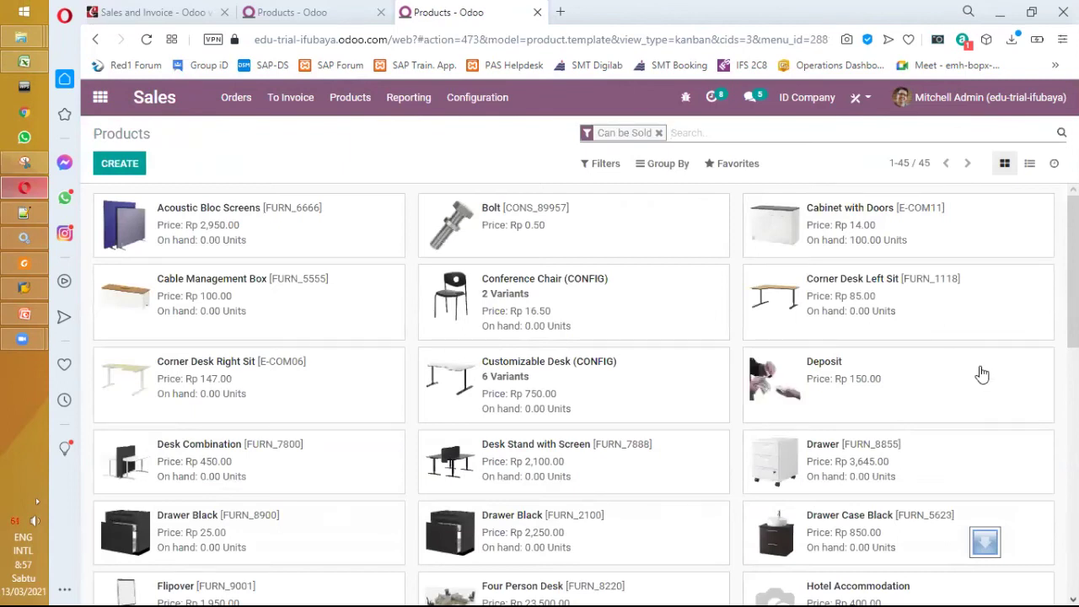
{"action": "left_click", "coordinate": [782, 312]}
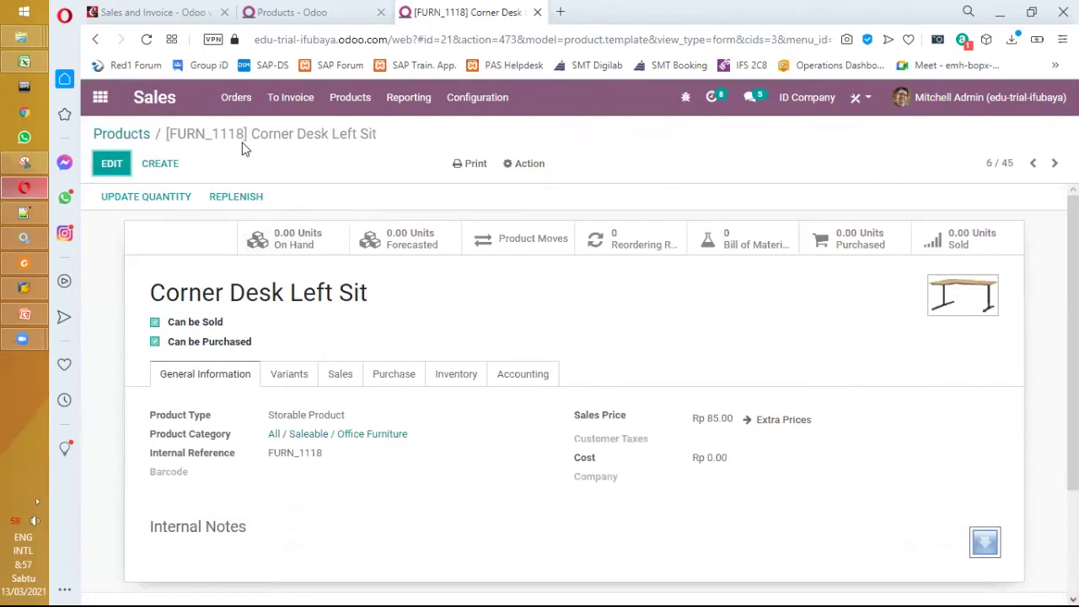
{"action": "left_click_drag", "start_coordinate": [245, 134], "coordinate": [172, 137]}
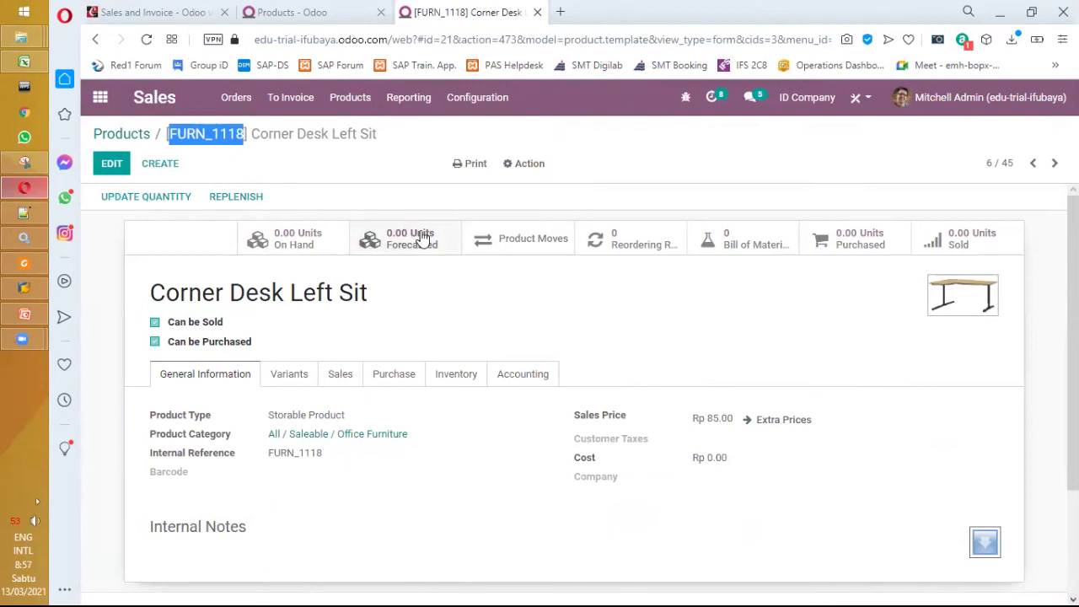
{"action": "left_click", "coordinate": [100, 99]}
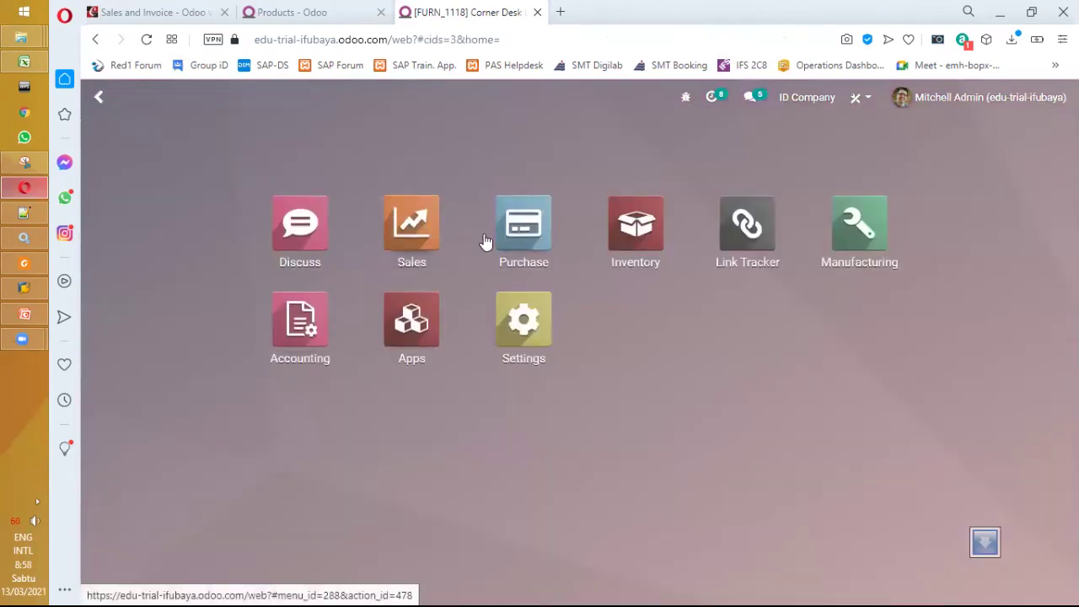
{"action": "left_click", "coordinate": [99, 97]}
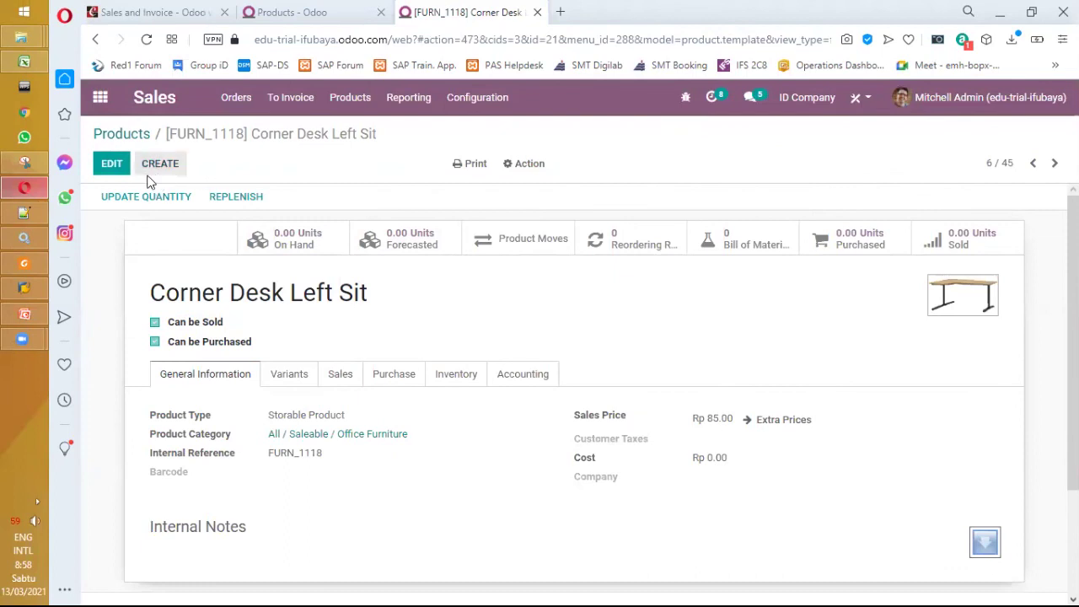
Start editing the Corner Desk Left Sit product and set its cost to Rp 500,000
{"action": "key", "text": "alt+a"}
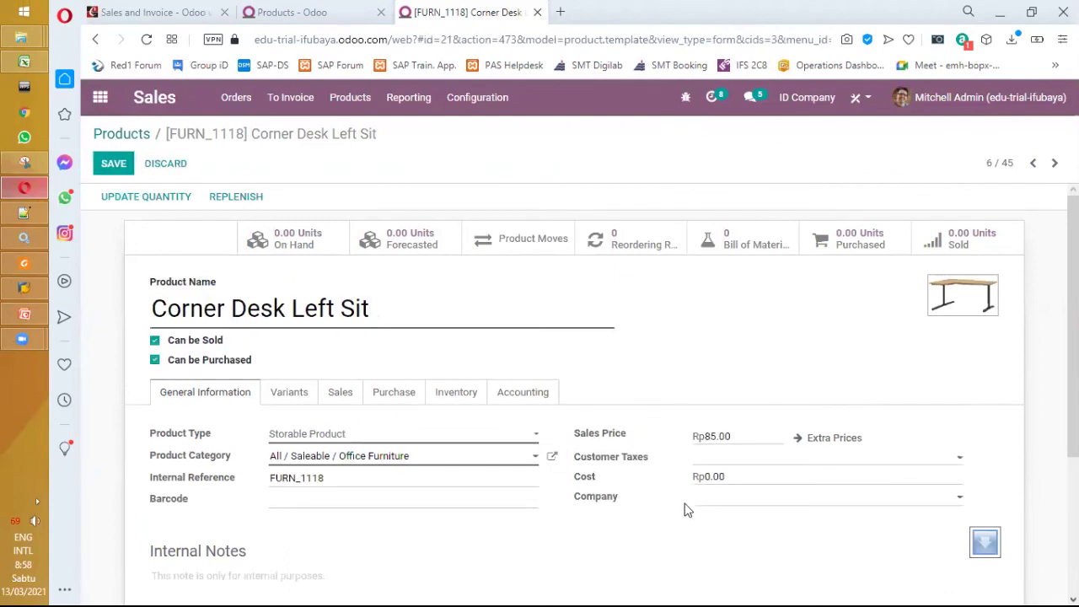
{"action": "left_click_drag", "start_coordinate": [710, 477], "coordinate": [661, 481]}
{"action": "left_click_drag", "start_coordinate": [745, 438], "coordinate": [686, 445]}
{"action": "left_click_drag", "start_coordinate": [756, 436], "coordinate": [682, 449]}
{"action": "key", "text": "Left"}
{"action": "type", "text": "000"}
{"action": "key", "text": "BackSpace"}
{"action": "left_click", "coordinate": [727, 477]}
{"action": "left_click_drag", "start_coordinate": [735, 480], "coordinate": [692, 477]}
{"action": "type", "text": "500000"}
{"action": "key", "text": "Tab"}
Set the desk's sales price to Rp 850,000 and assign PPN as its customer tax
{"action": "left_click", "coordinate": [733, 437]}
{"action": "left_click_drag", "start_coordinate": [722, 436], "coordinate": [790, 440]}
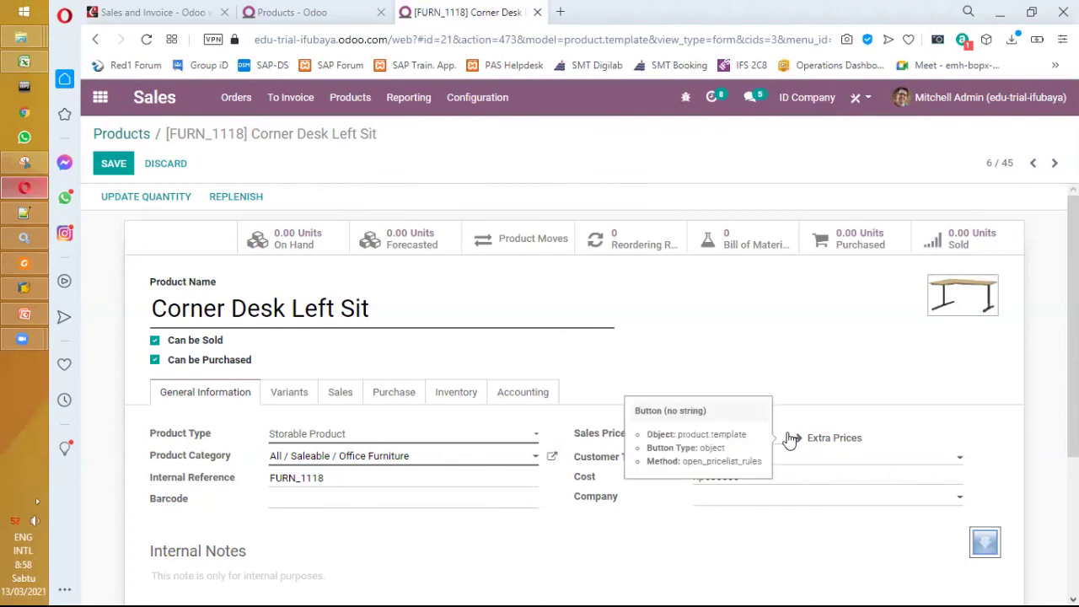
{"action": "type", "text": "0000"}
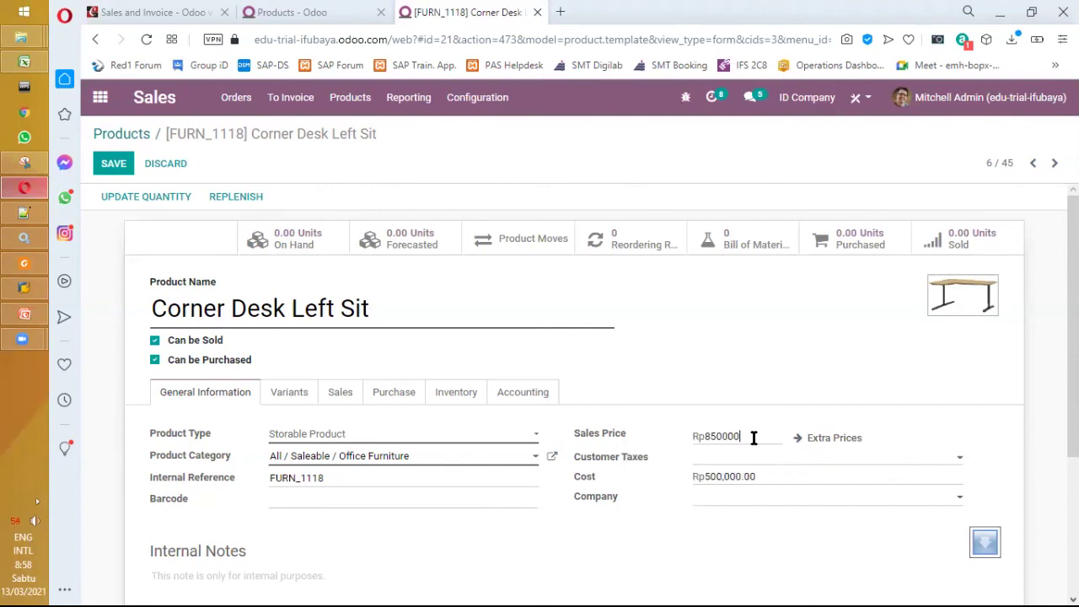
{"action": "left_click", "coordinate": [742, 455]}
{"action": "left_click", "coordinate": [728, 439]}
{"action": "left_click", "coordinate": [958, 461]}
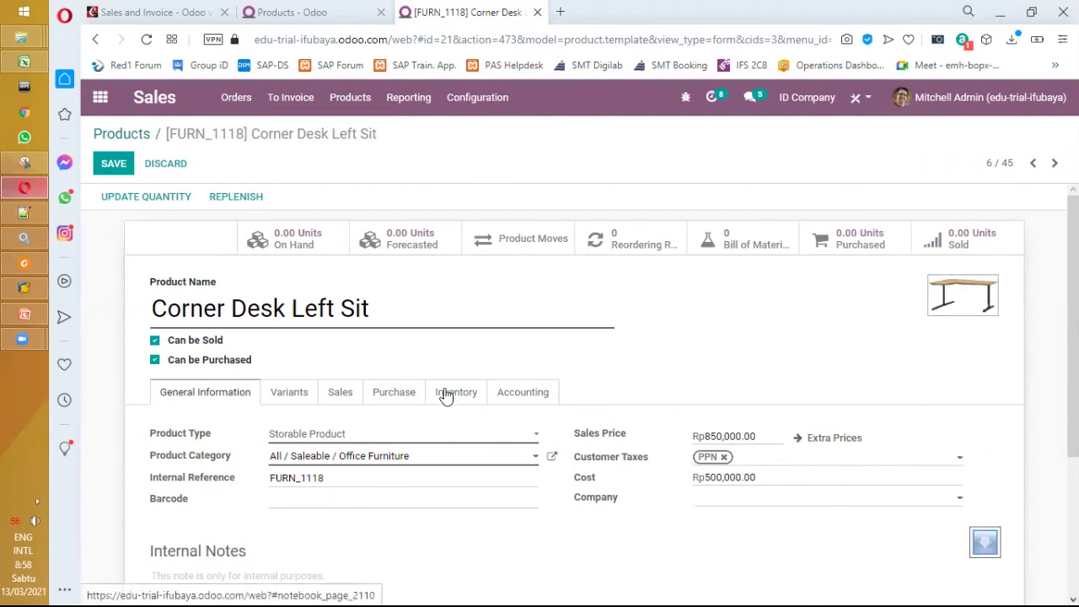
Add Azure Interior as the desk's vendor with a purchase price of 450,000 IDR and save the product
{"action": "left_click", "coordinate": [409, 399]}
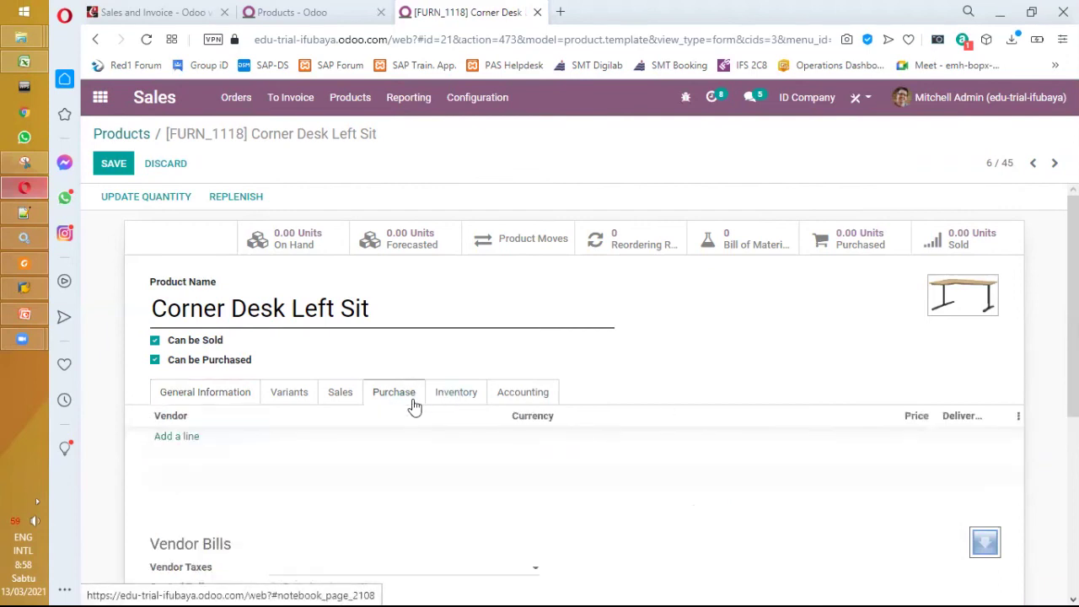
{"action": "left_click", "coordinate": [181, 437]}
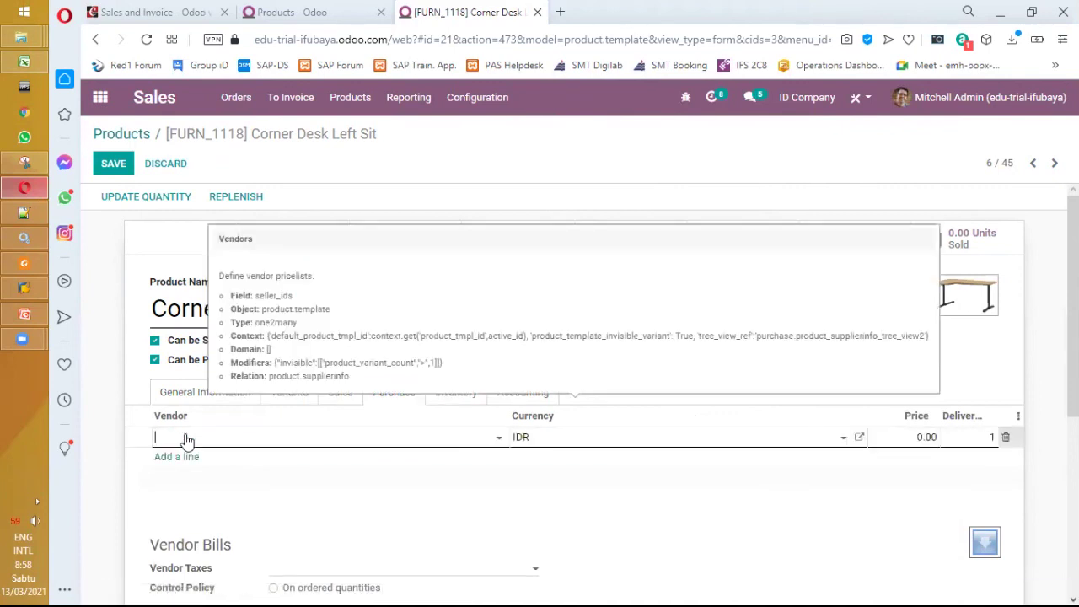
{"action": "left_click", "coordinate": [498, 440]}
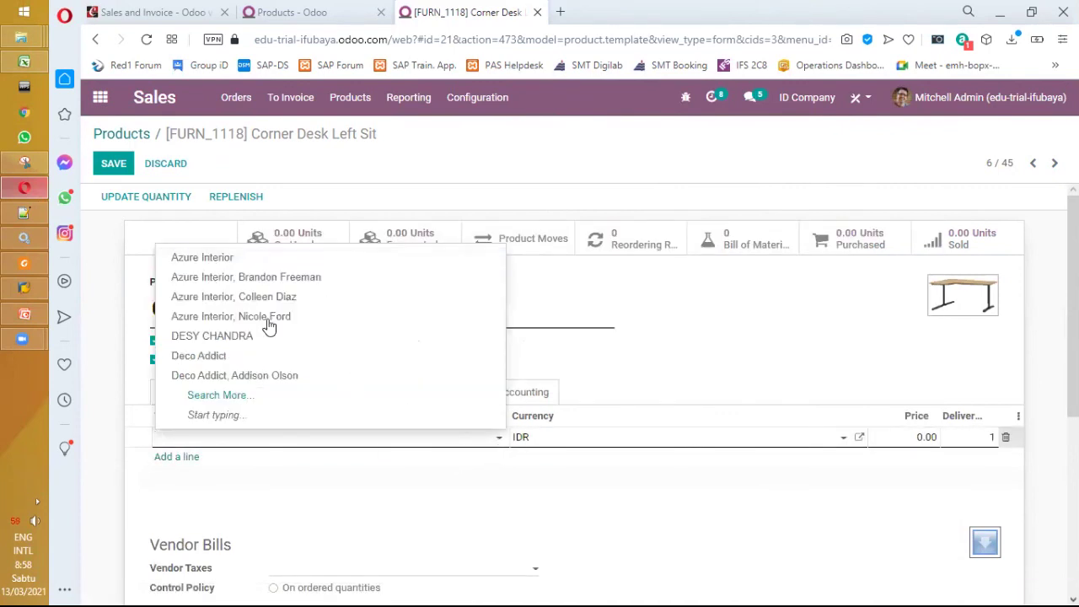
{"action": "left_click", "coordinate": [253, 258]}
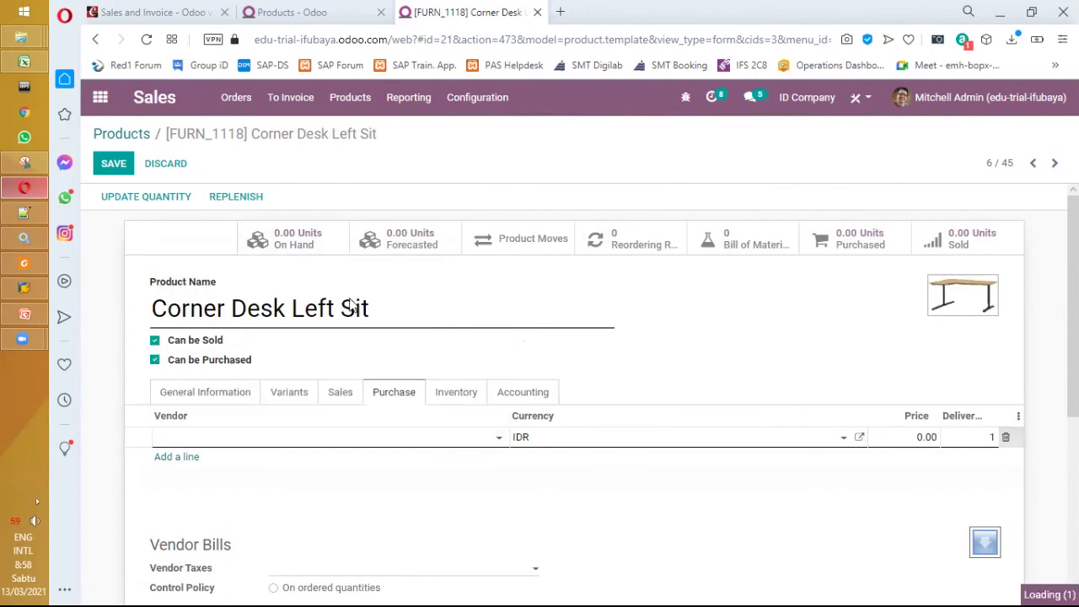
{"action": "left_click", "coordinate": [917, 437]}
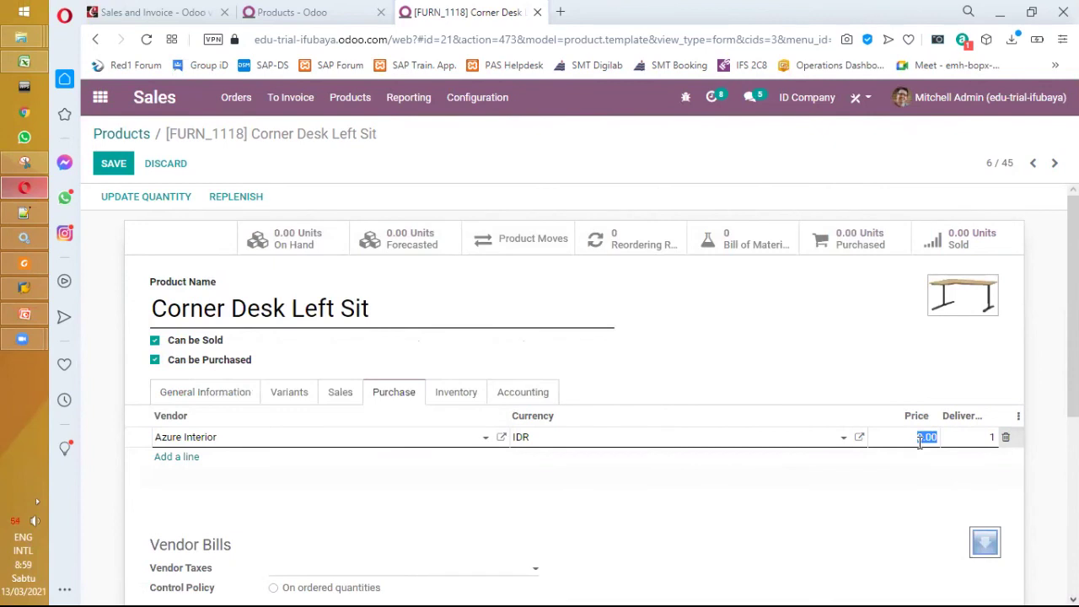
{"action": "type", "text": "450000"}
{"action": "key", "text": "Tab"}
{"action": "left_click", "coordinate": [116, 168]}
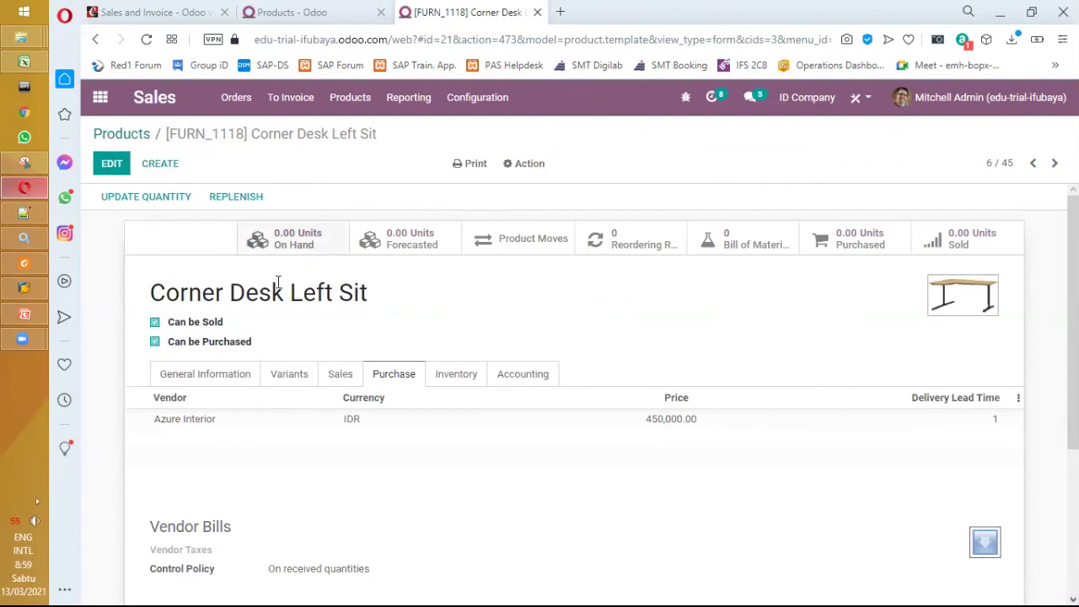
Open the desk's Office Furniture category, set its inventory valuation to Automated and save it
{"action": "left_click", "coordinate": [203, 376]}
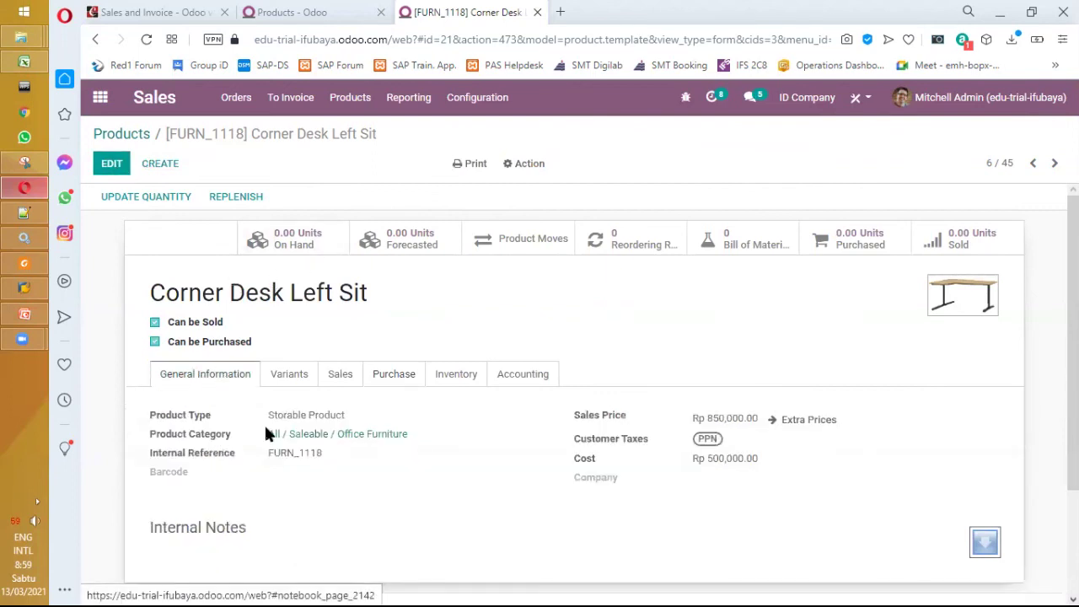
{"action": "left_click", "coordinate": [298, 439]}
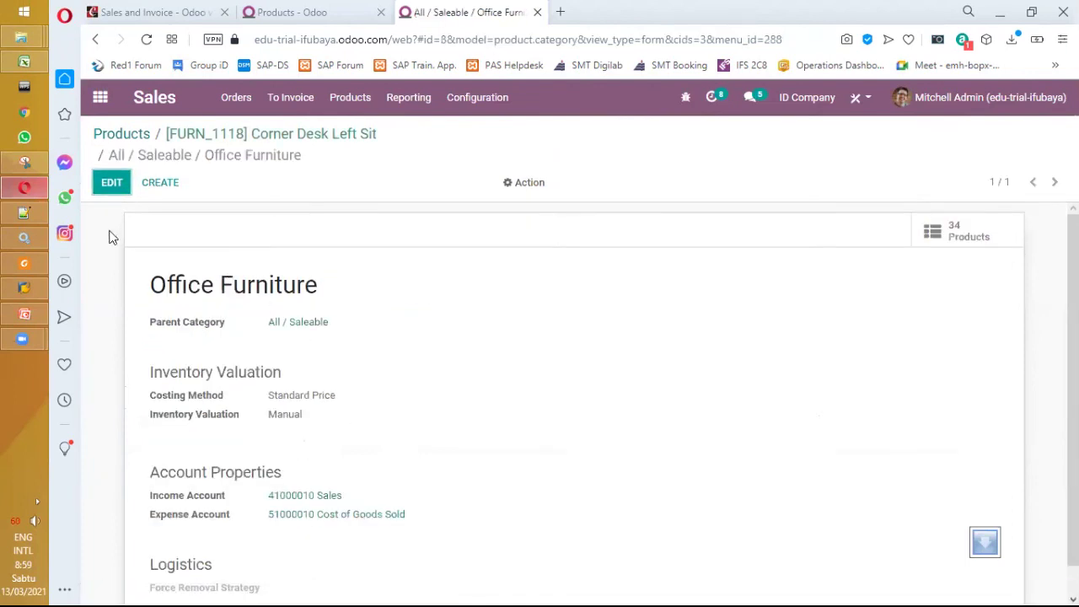
{"action": "left_click", "coordinate": [110, 185]}
{"action": "left_click", "coordinate": [536, 440]}
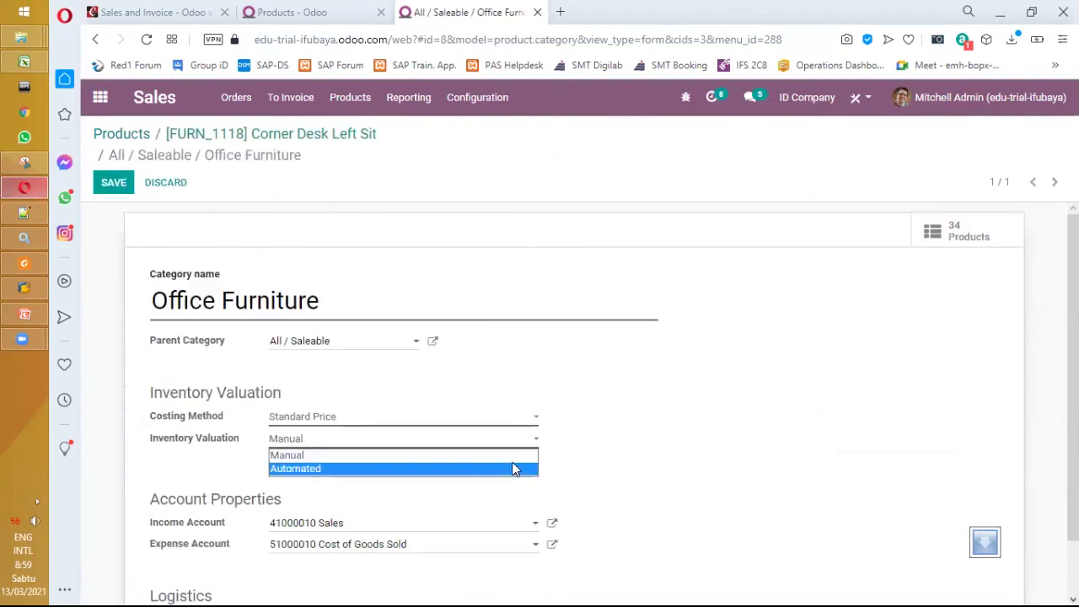
{"action": "left_click", "coordinate": [513, 469]}
{"action": "left_click", "coordinate": [114, 184]}
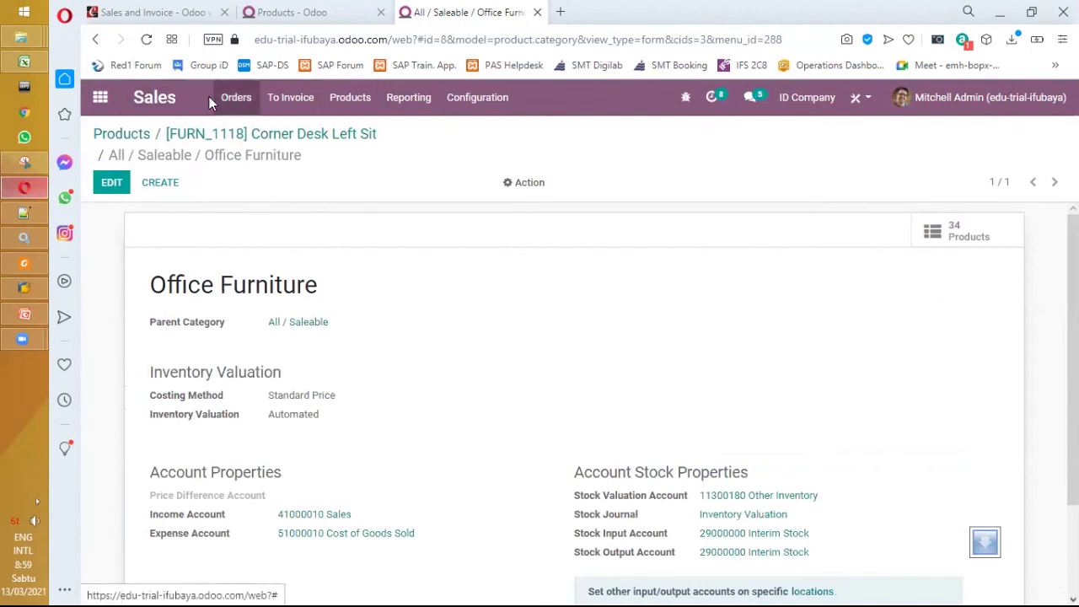
Switch to the Purchase app and create a request for quotation with Azure Interior as the vendor
{"action": "left_click", "coordinate": [104, 103]}
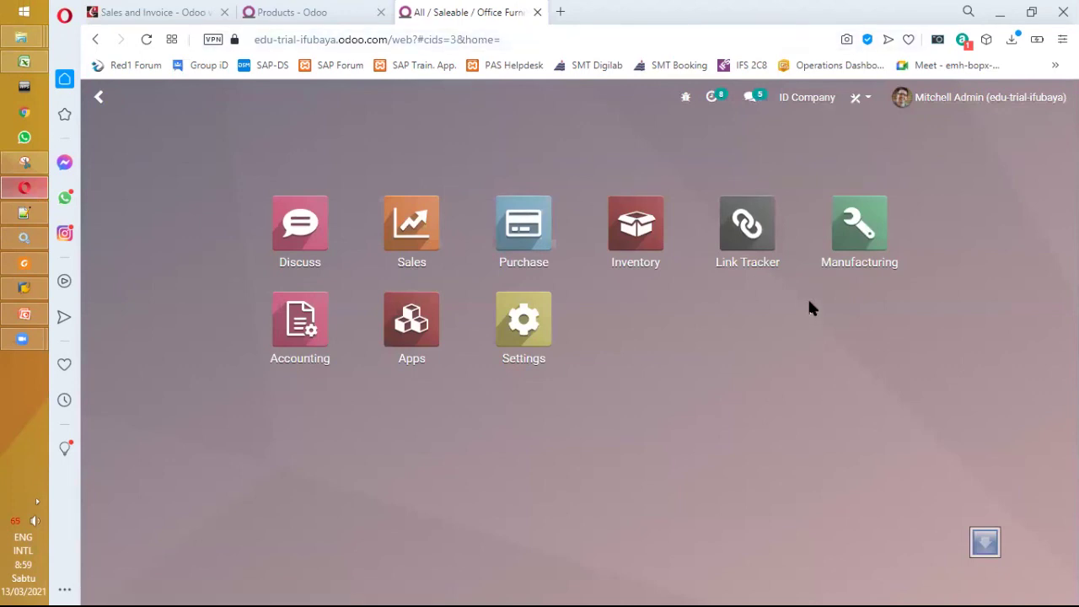
{"action": "left_click", "coordinate": [524, 252]}
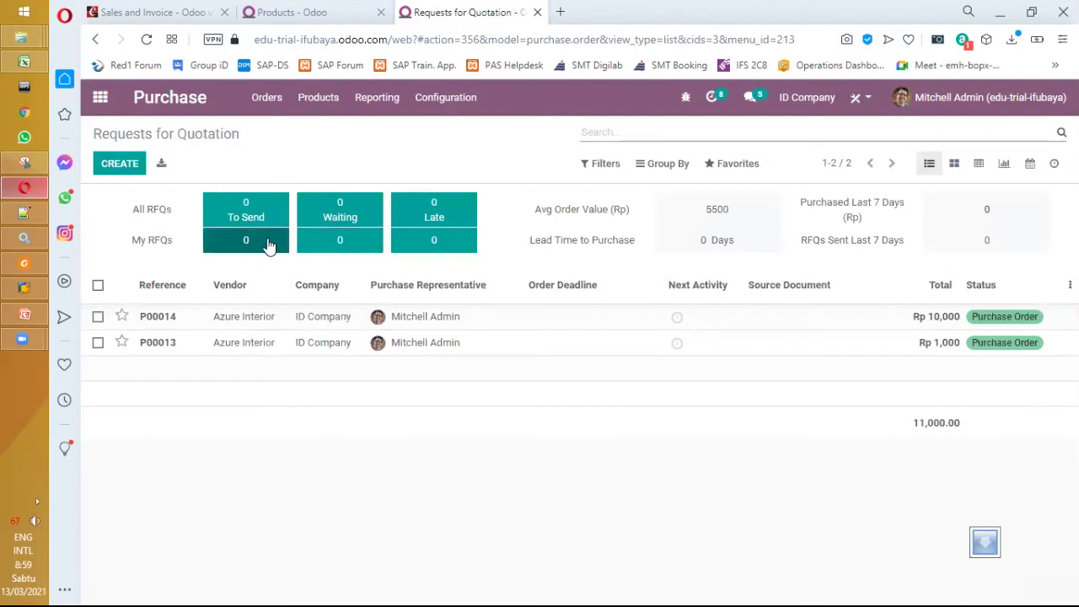
{"action": "left_click", "coordinate": [130, 172]}
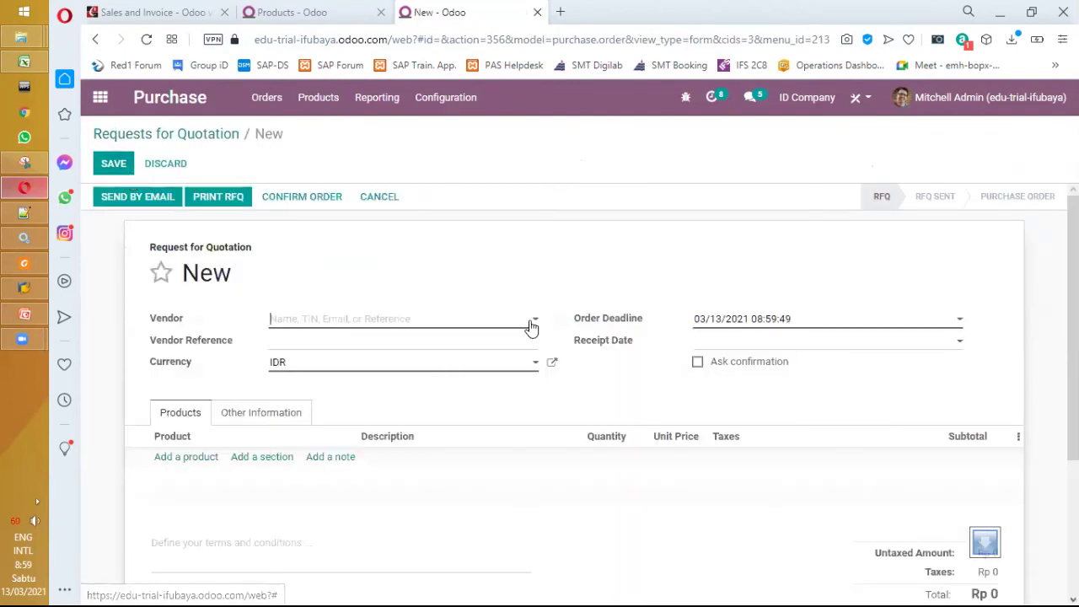
{"action": "left_click", "coordinate": [531, 324]}
{"action": "left_click", "coordinate": [509, 342]}
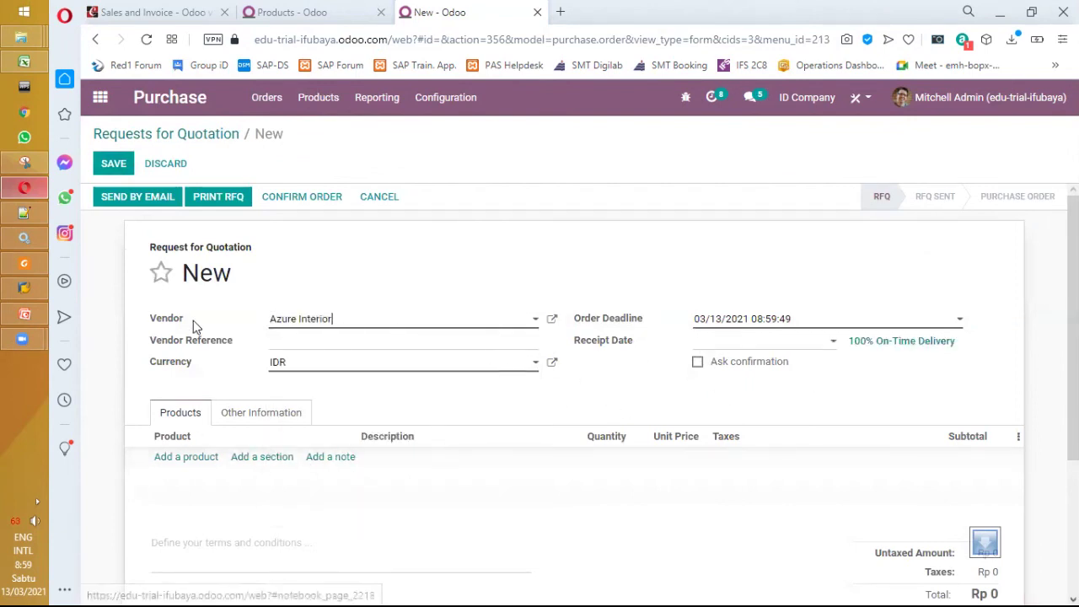
Add a line for product FURN_1118 with a quantity of 50 to the request for quotation
{"action": "left_click", "coordinate": [181, 460]}
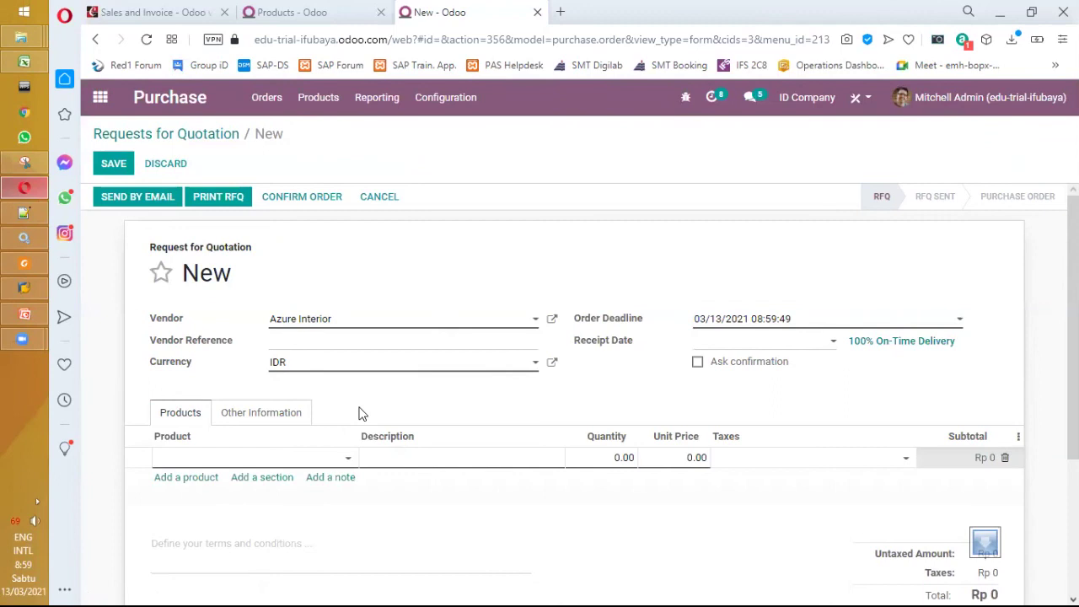
{"action": "type", "text": "FURN_1118"}
{"action": "key", "text": "Return"}
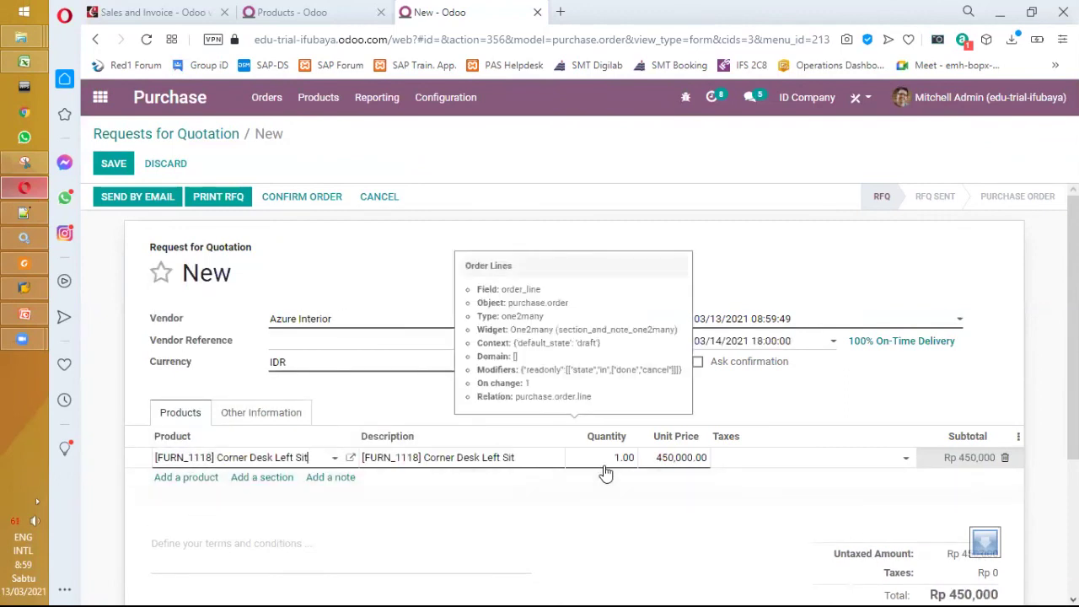
{"action": "left_click_drag", "start_coordinate": [604, 463], "coordinate": [633, 462]}
{"action": "type", "text": "50"}
{"action": "key", "text": "shift+Tab"}
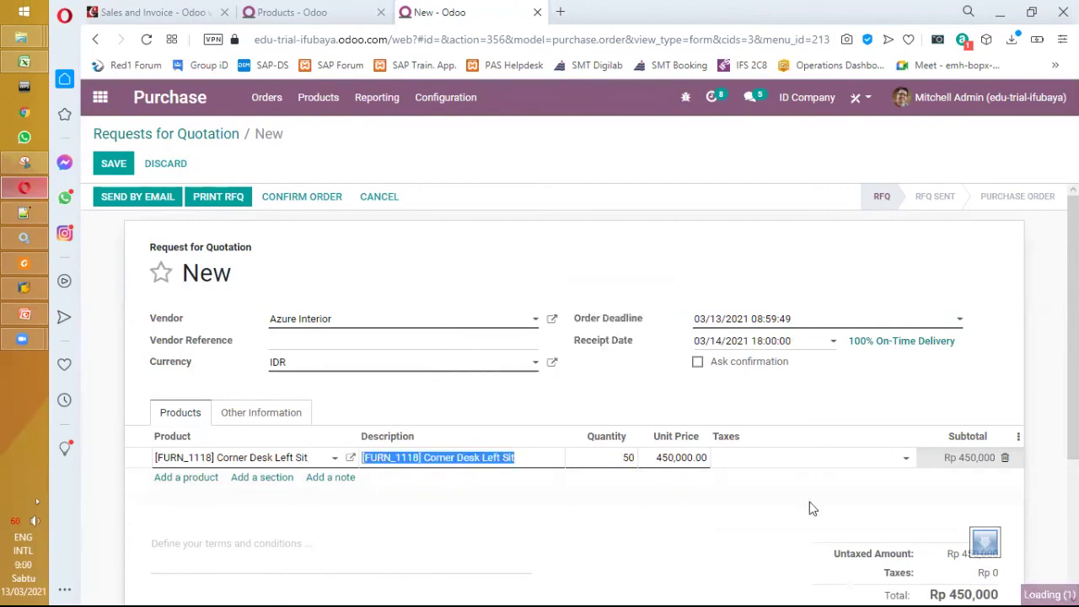
Apply the 10% tax to the desk line and save the request for quotation
{"action": "left_click", "coordinate": [908, 465]}
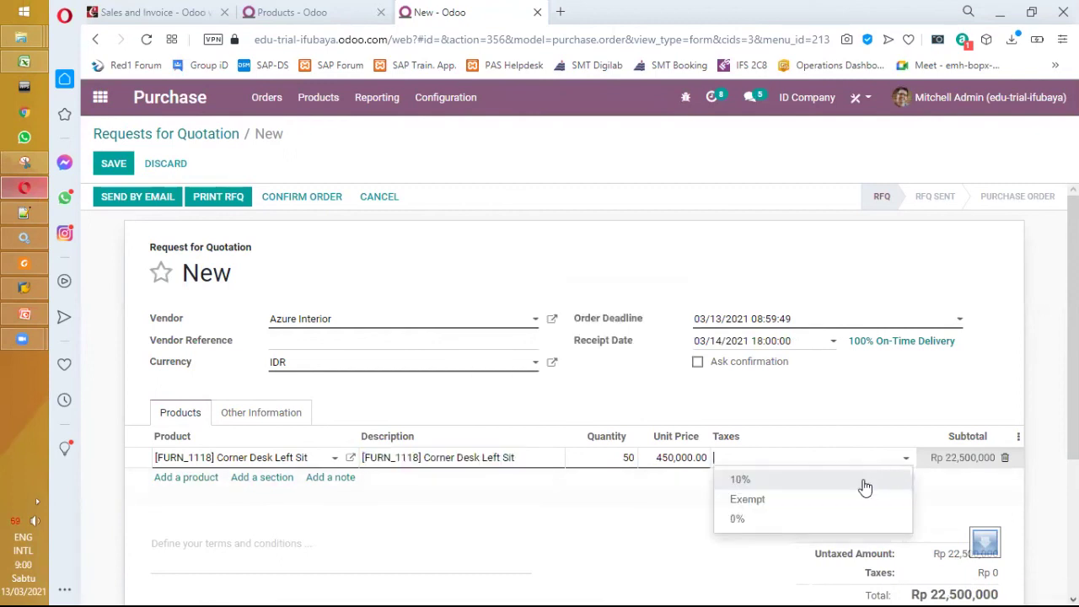
{"action": "left_click", "coordinate": [865, 487]}
{"action": "scroll", "coordinate": [956, 499], "scroll_direction": "down", "scroll_amount": 2}
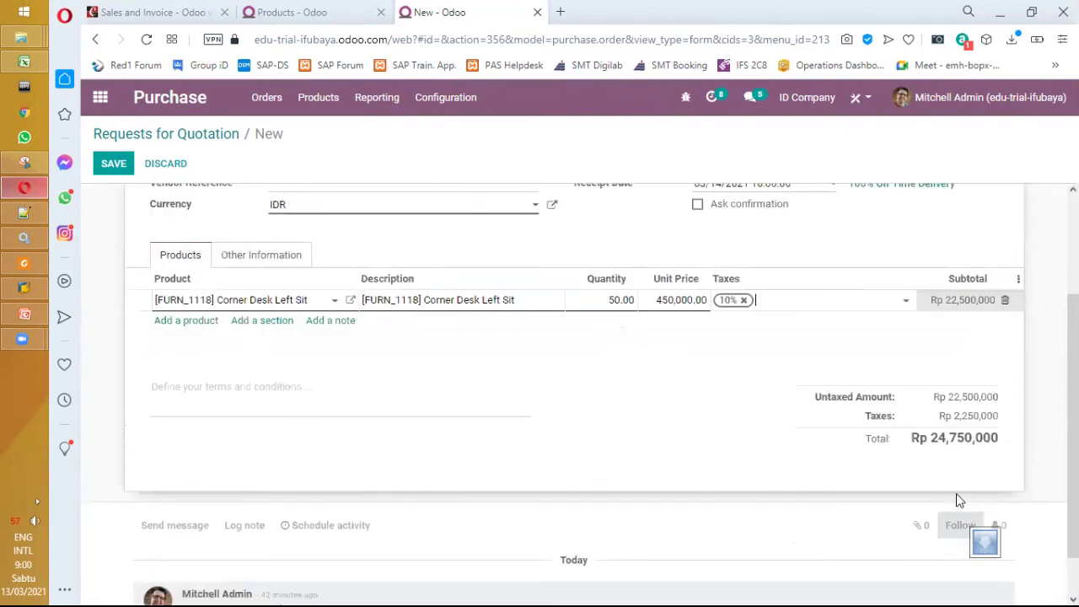
{"action": "scroll", "coordinate": [818, 421], "scroll_direction": "up", "scroll_amount": 3}
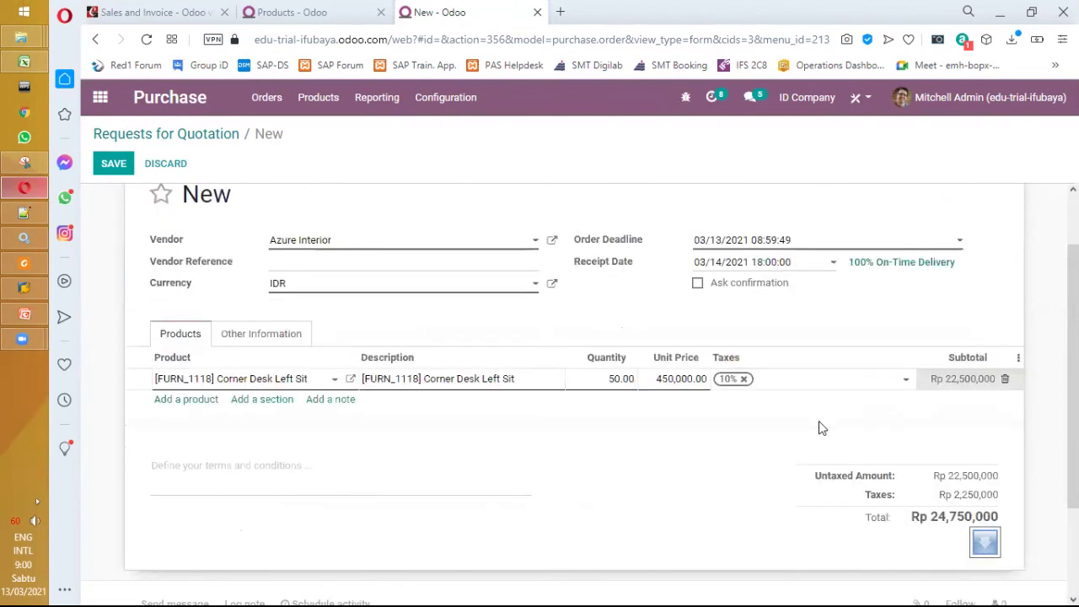
{"action": "left_click", "coordinate": [108, 165]}
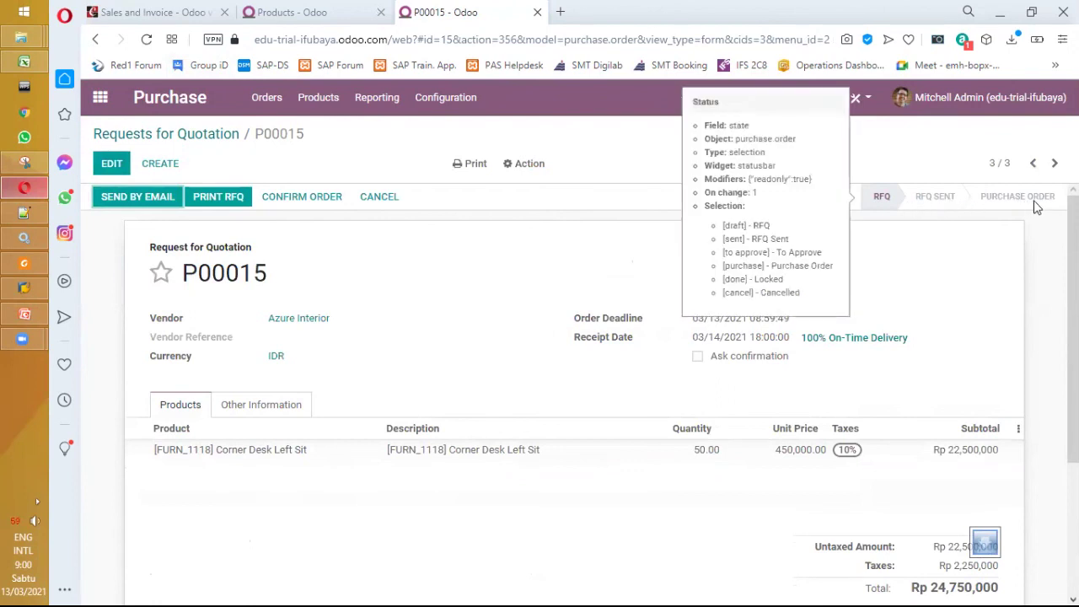
Confirm the Azure Interior request for quotation as a purchase order and open its receipt
{"action": "left_click", "coordinate": [271, 99]}
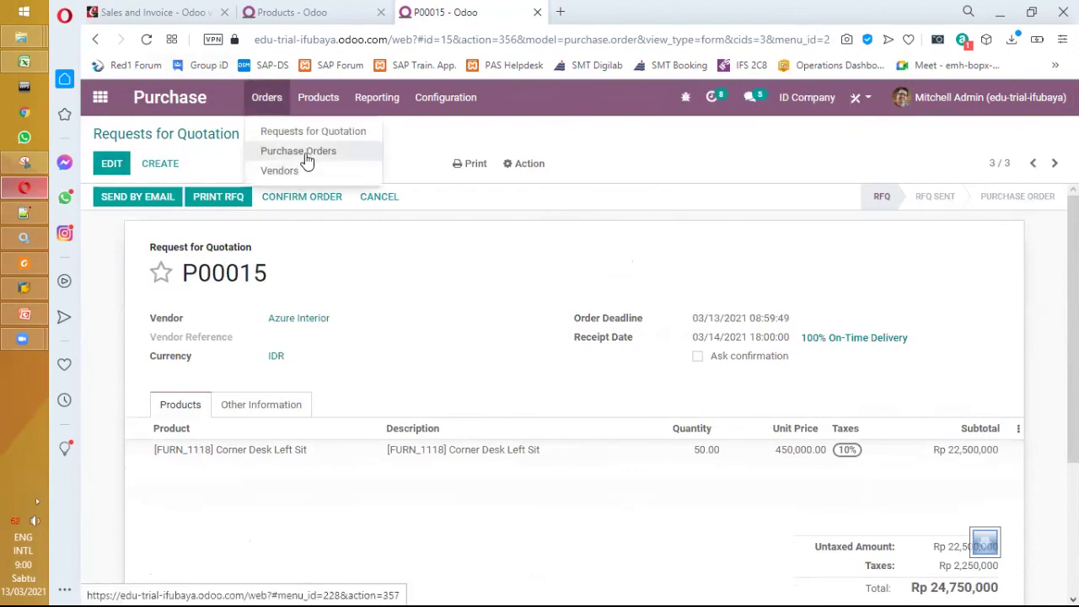
{"action": "left_click", "coordinate": [991, 260]}
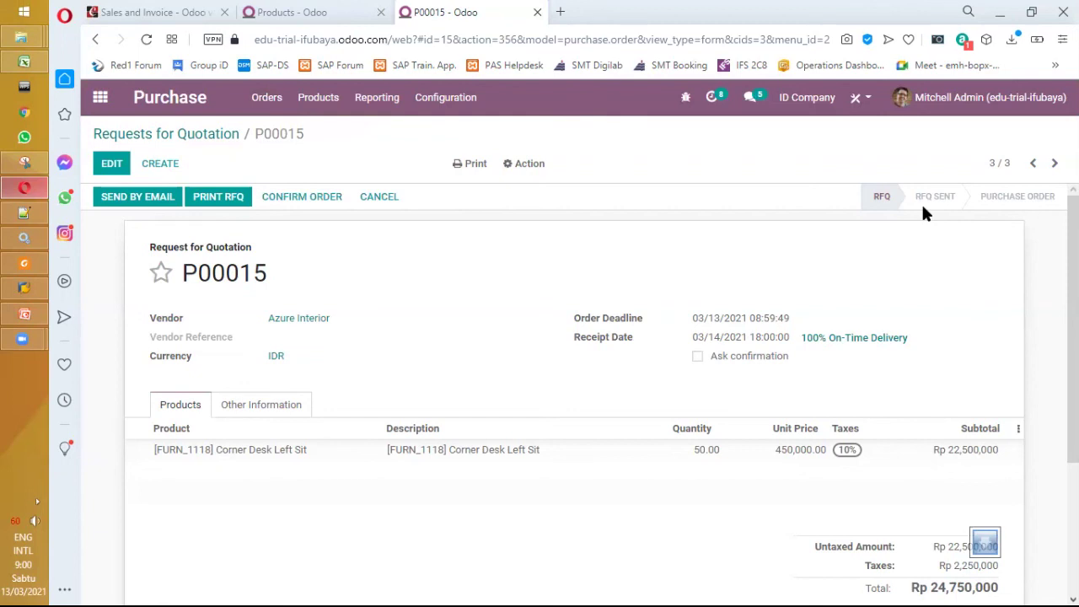
{"action": "mouse_move", "coordinate": [922, 208]}
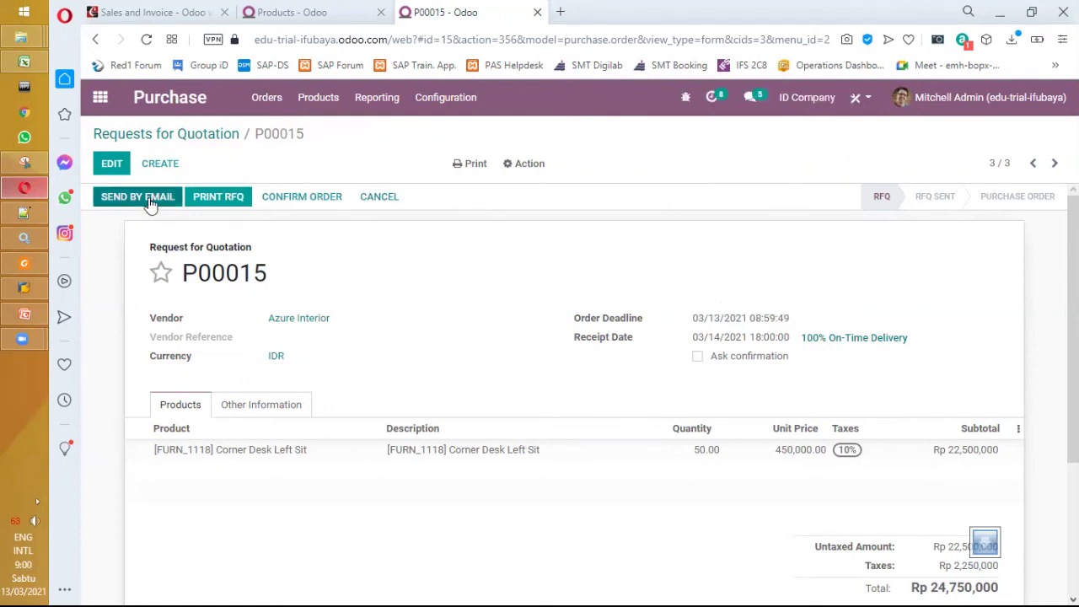
{"action": "left_click", "coordinate": [307, 209]}
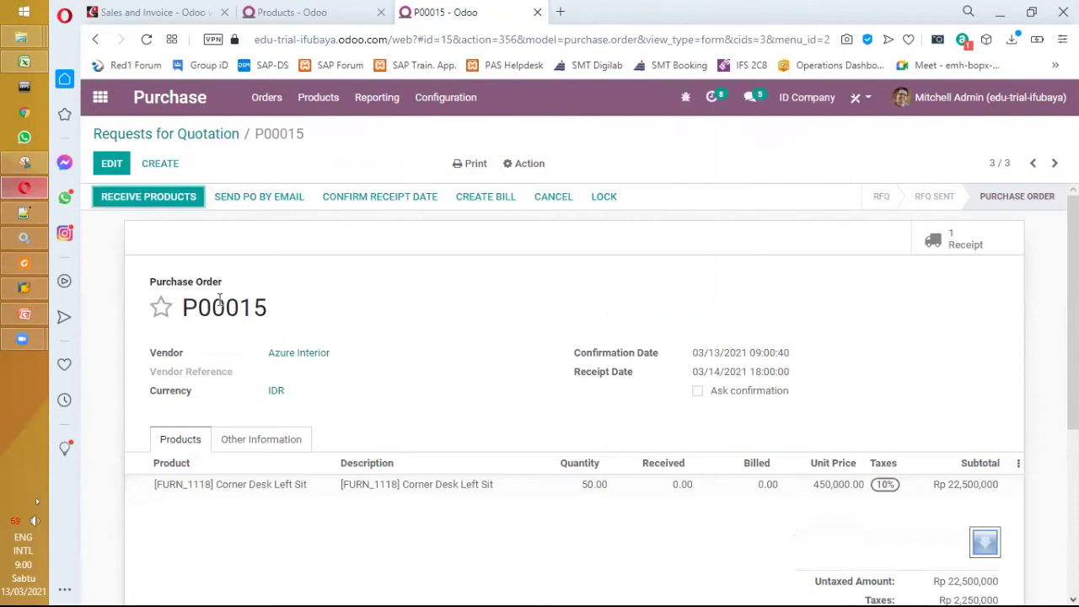
{"action": "left_click", "coordinate": [947, 246]}
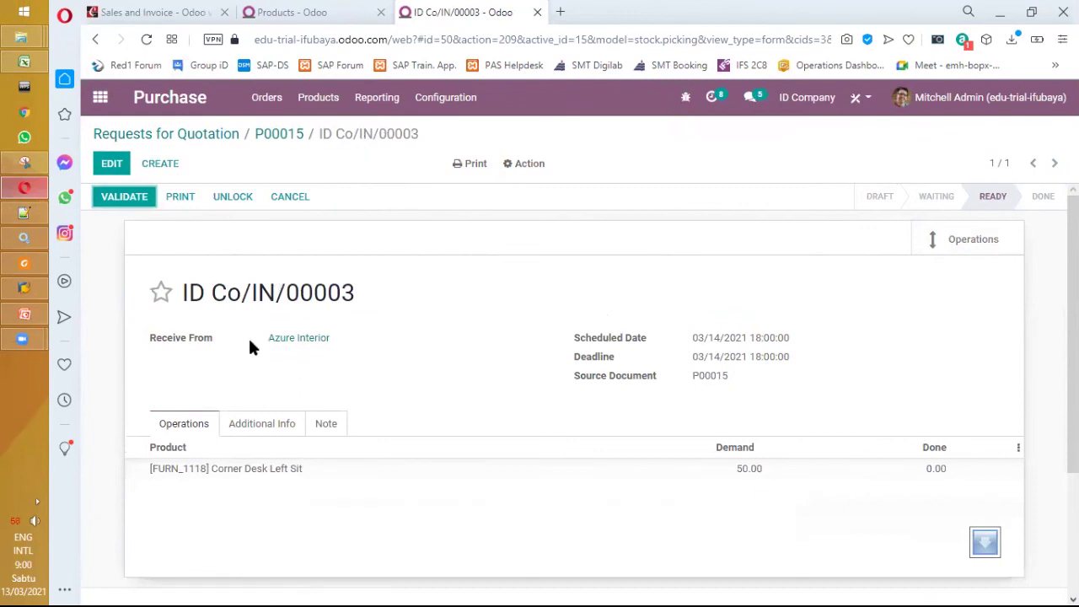
{"action": "left_click", "coordinate": [934, 472]}
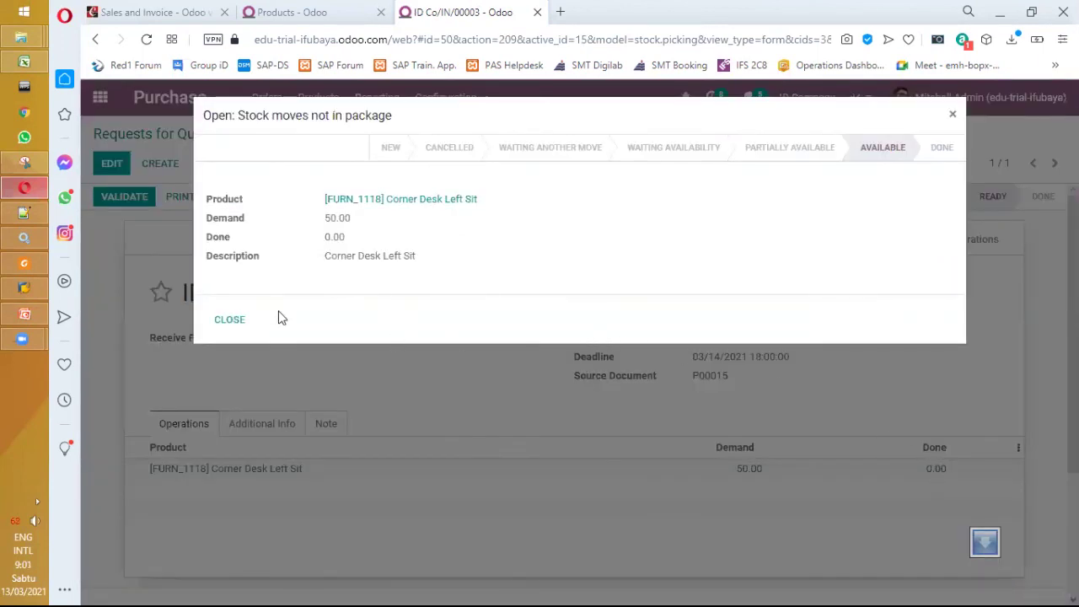
{"action": "left_click", "coordinate": [244, 327]}
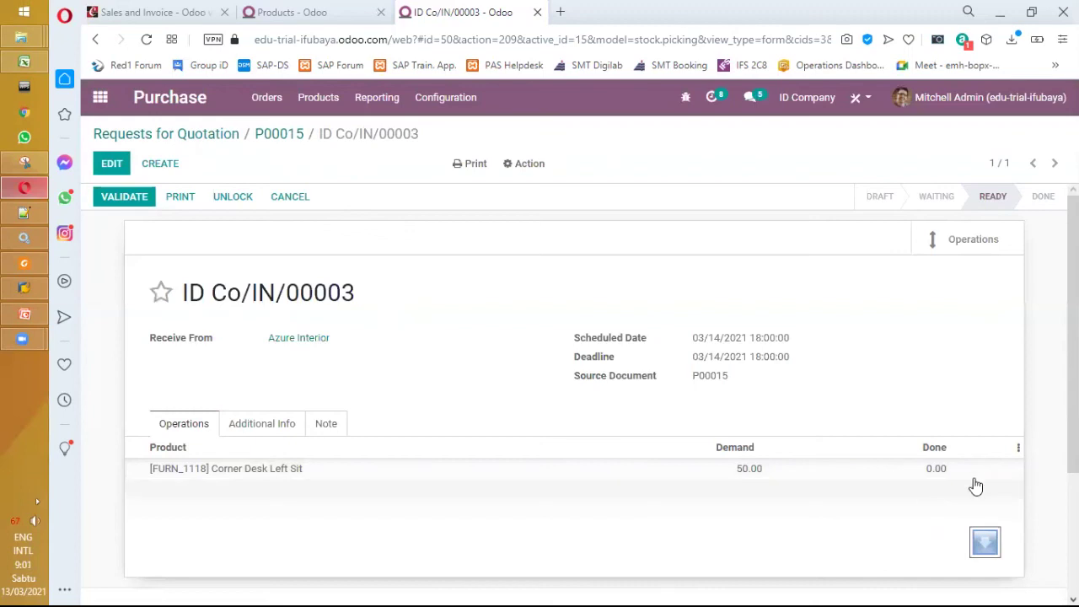
{"action": "left_click", "coordinate": [943, 476]}
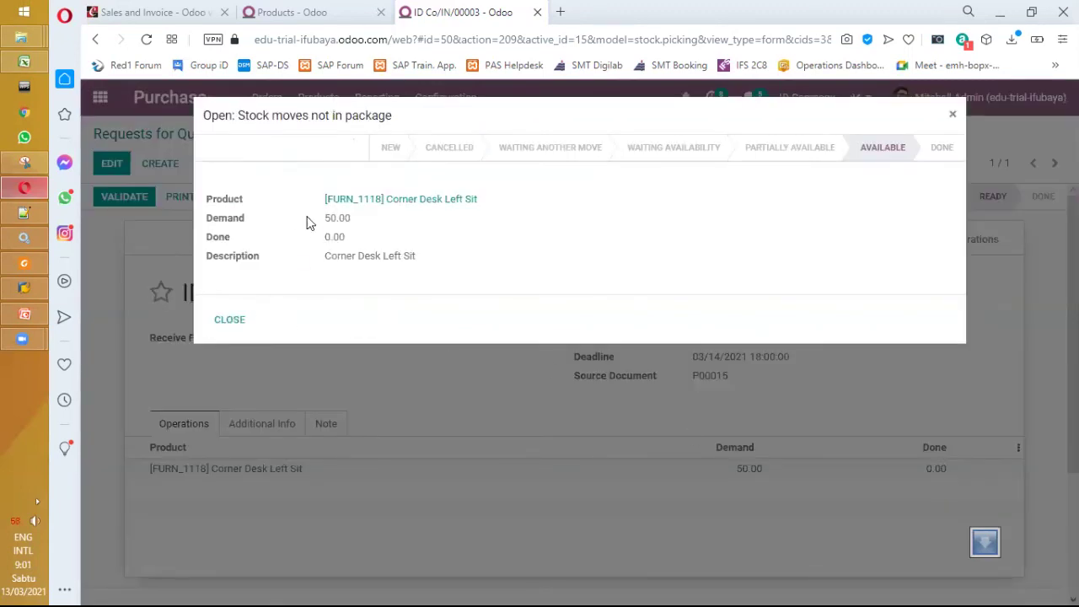
{"action": "double_click", "coordinate": [332, 239]}
{"action": "left_click", "coordinate": [222, 321]}
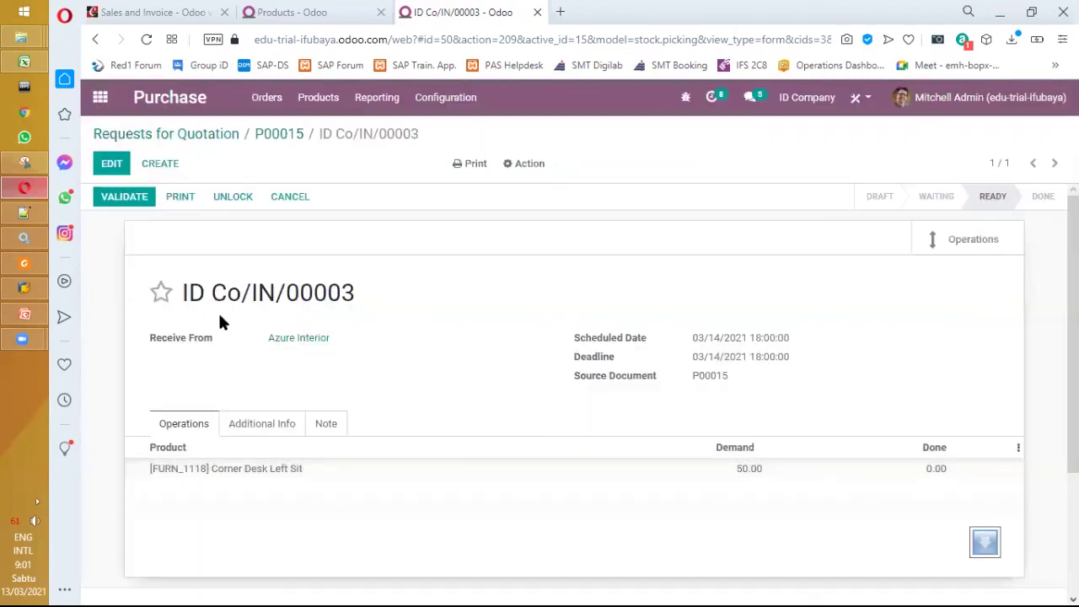
Edit the receipt, set the done quantity of the Corner Desk Left Sit line to 40 and save it
{"action": "left_click", "coordinate": [114, 163]}
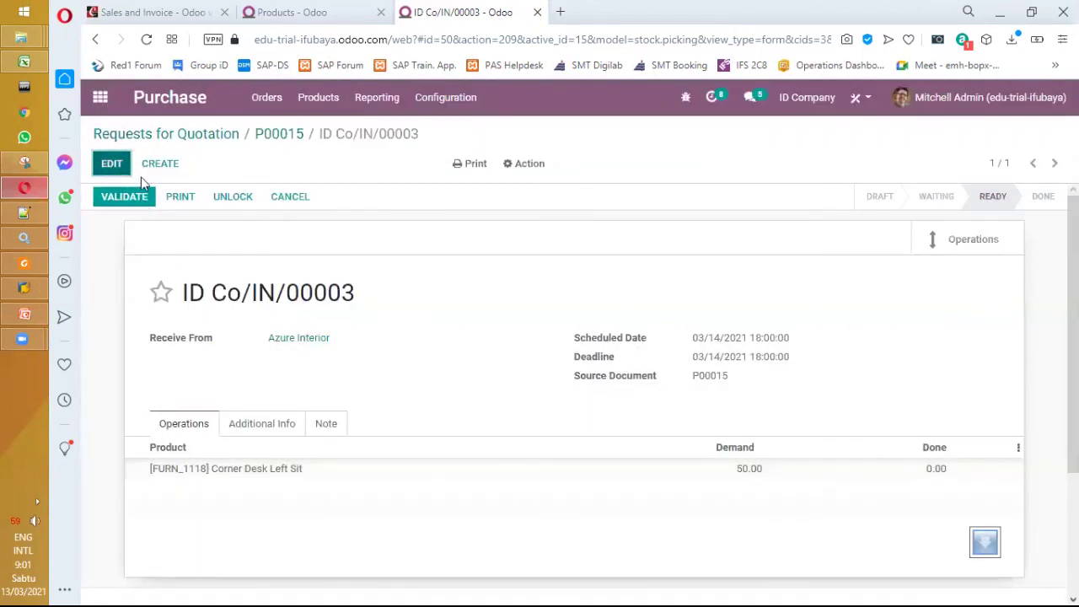
{"action": "left_click", "coordinate": [939, 476]}
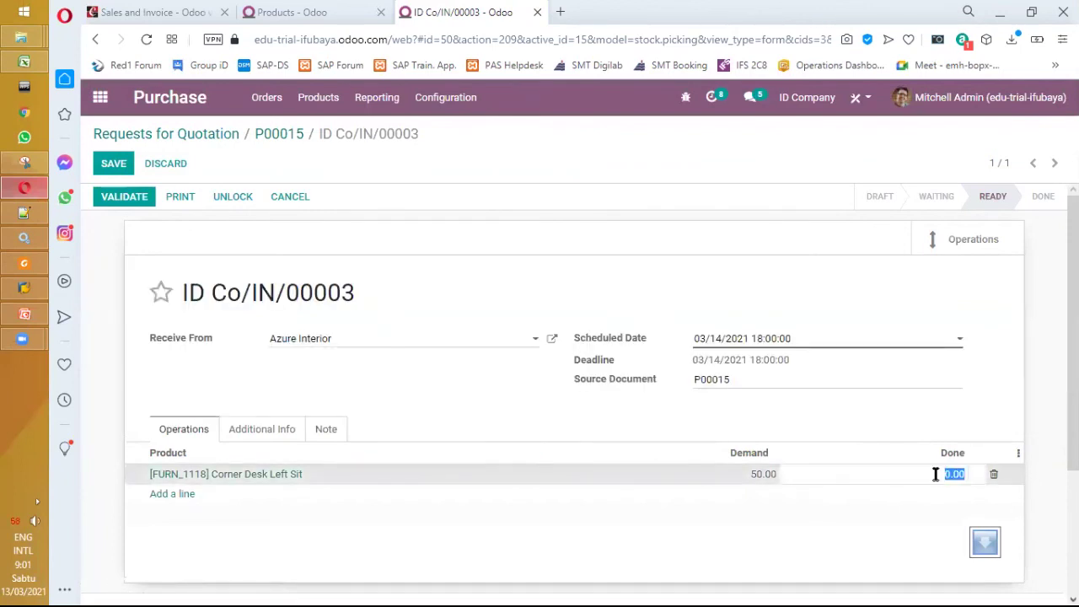
{"action": "type", "text": "40"}
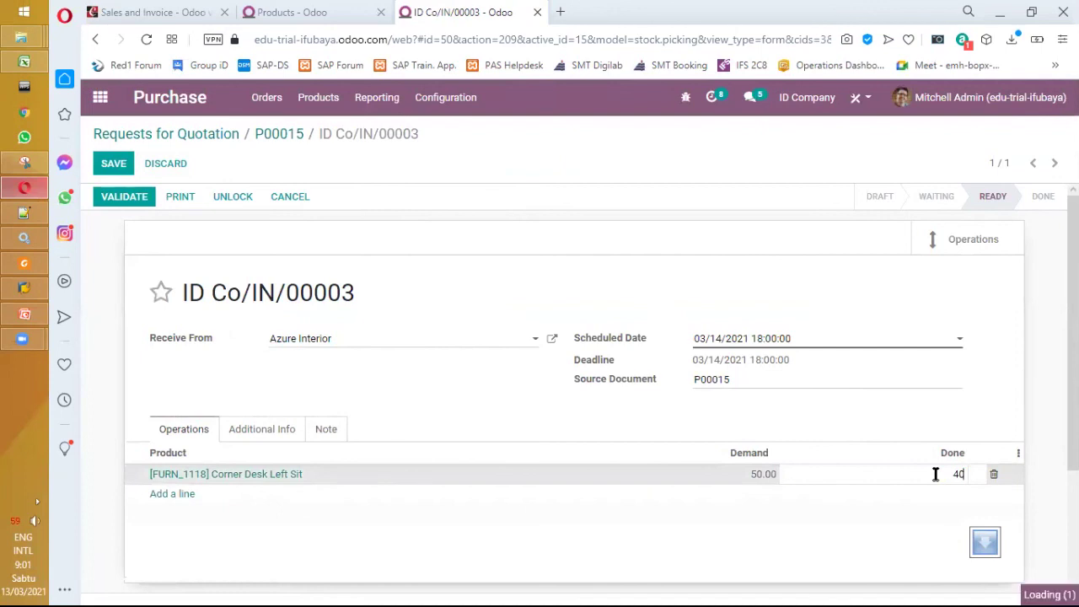
{"action": "key", "text": "Return"}
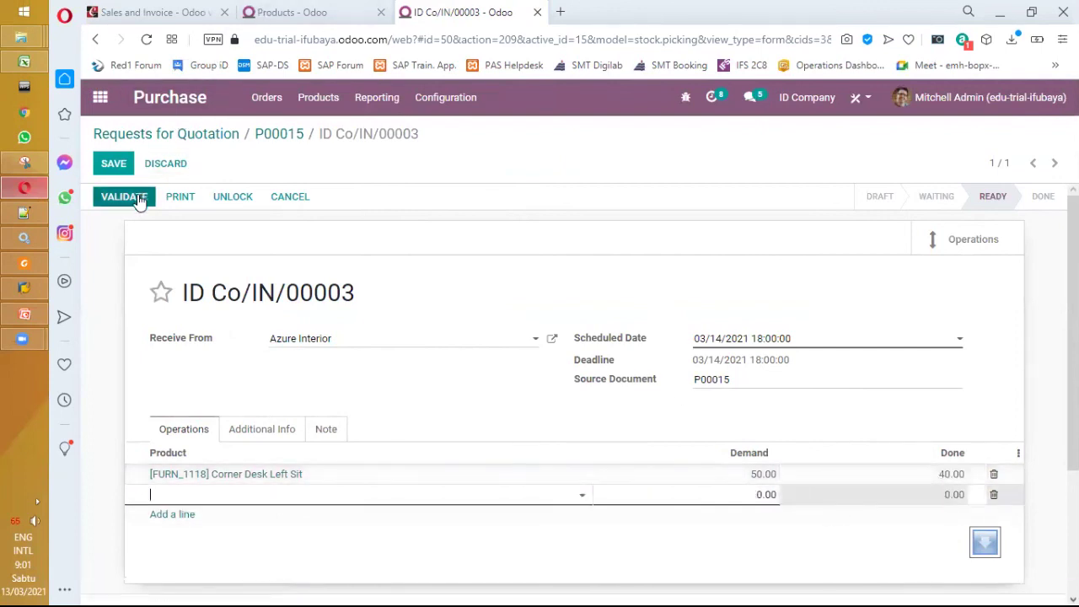
{"action": "left_click", "coordinate": [117, 167]}
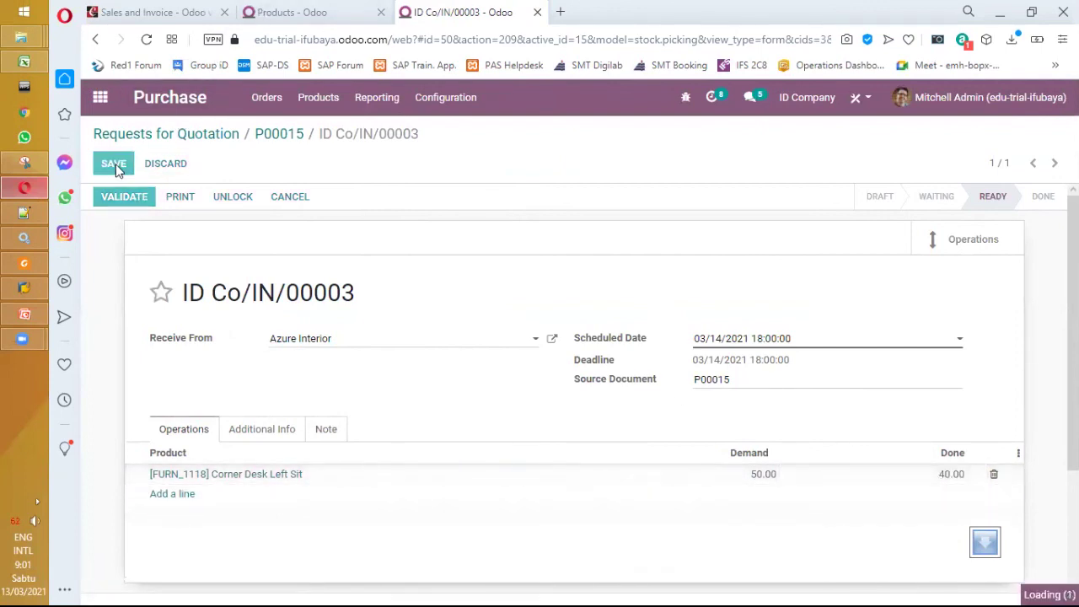
Validate the partial receipt and choose not to create a backorder for the remaining desks
{"action": "left_click", "coordinate": [139, 201]}
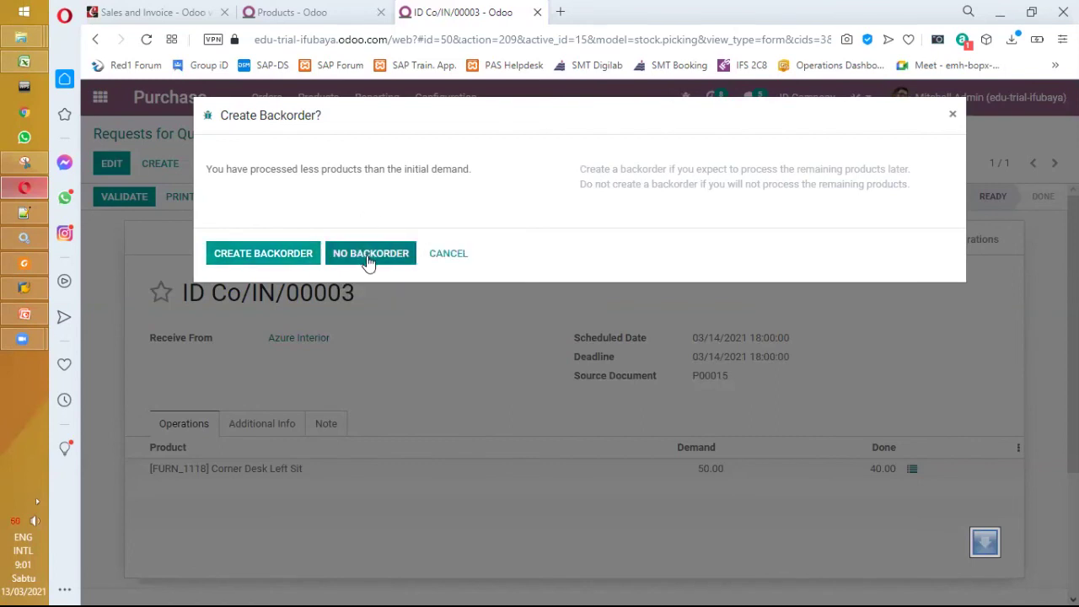
{"action": "left_click", "coordinate": [447, 259]}
{"action": "left_click", "coordinate": [132, 203]}
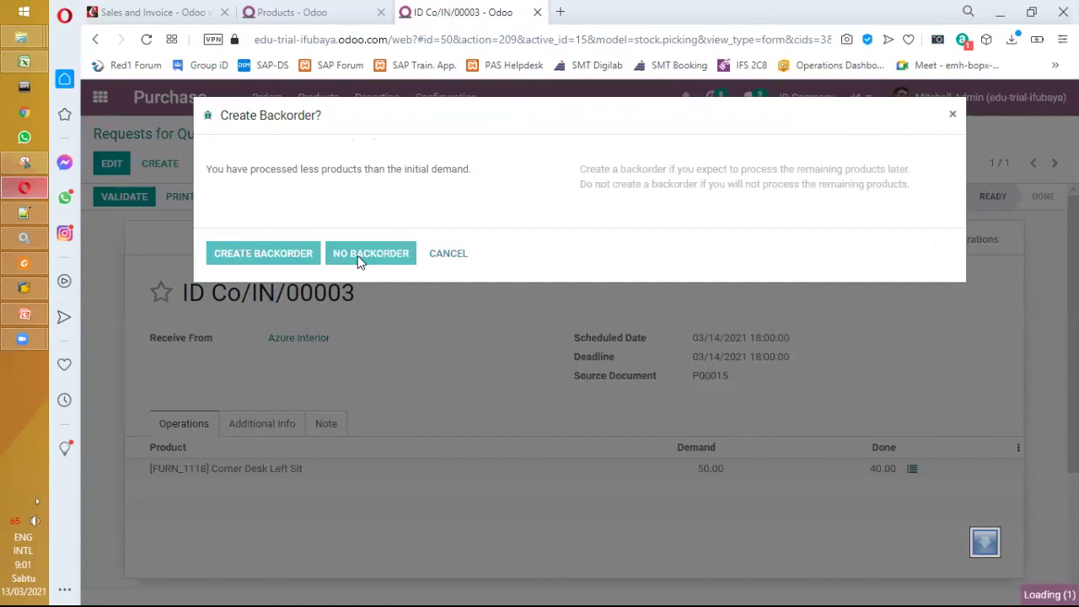
{"action": "left_click", "coordinate": [368, 255]}
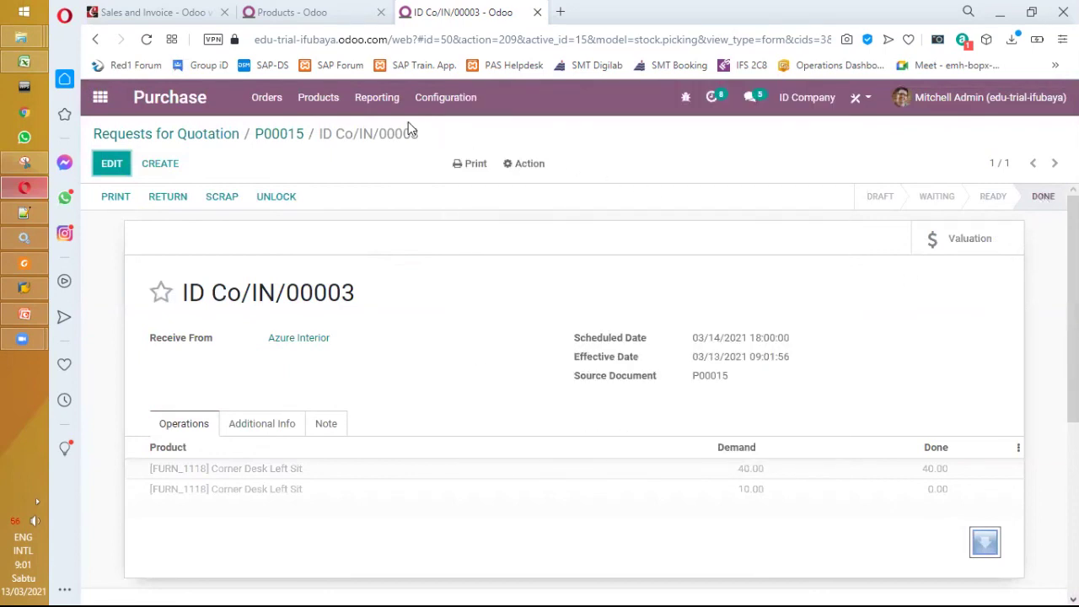
Open the Purchase app's product list to check the on-hand quantity of Corner Desk Left Sit
{"action": "left_click", "coordinate": [320, 99]}
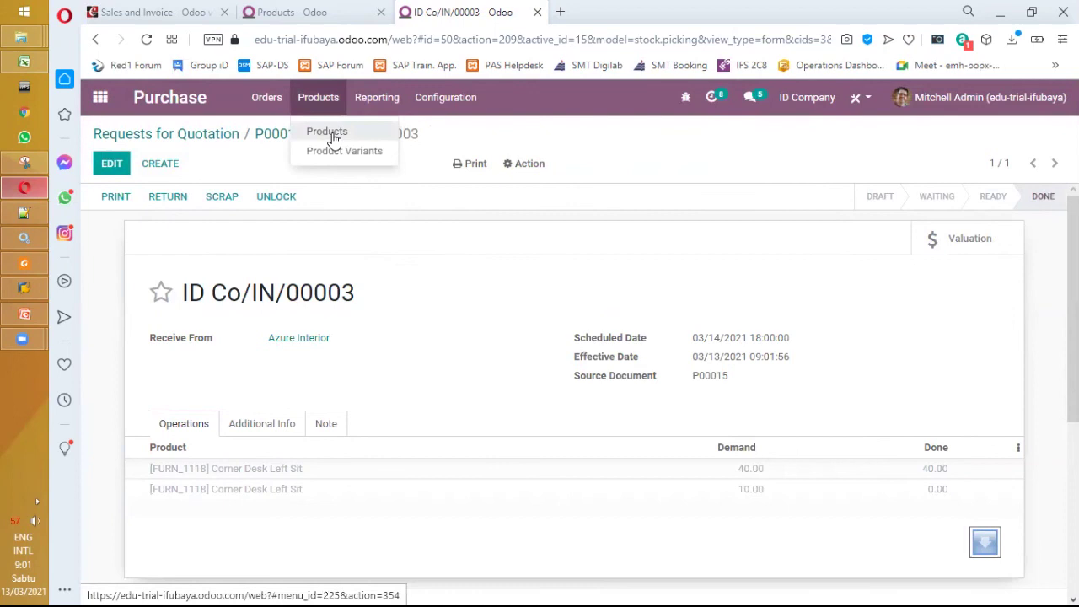
{"action": "left_click", "coordinate": [327, 133]}
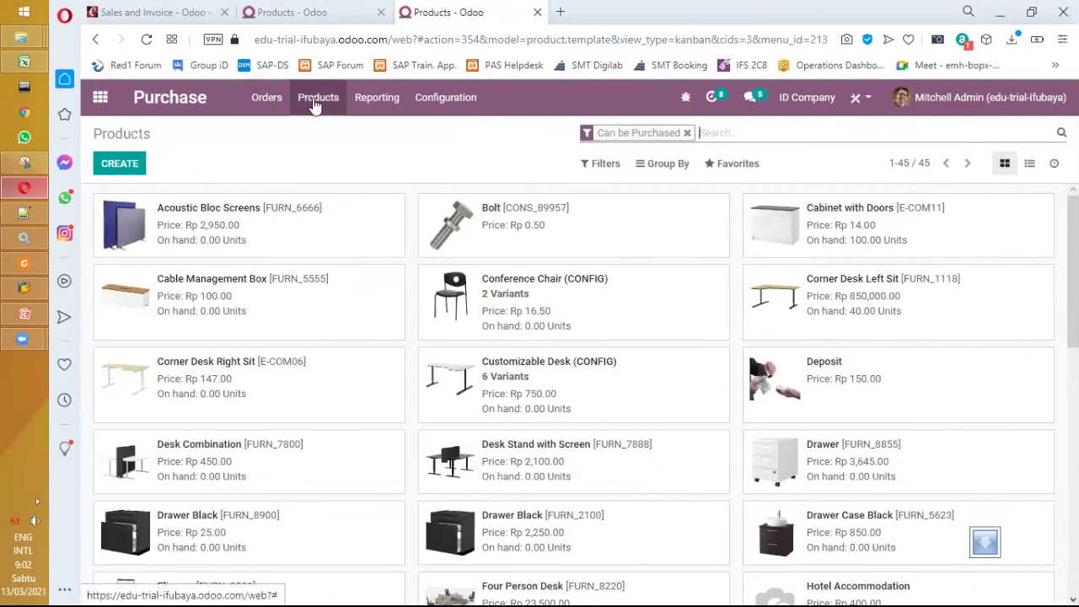
Reopen the receipt from the desk's purchase order and view its stock valuation
{"action": "left_click", "coordinate": [184, 110]}
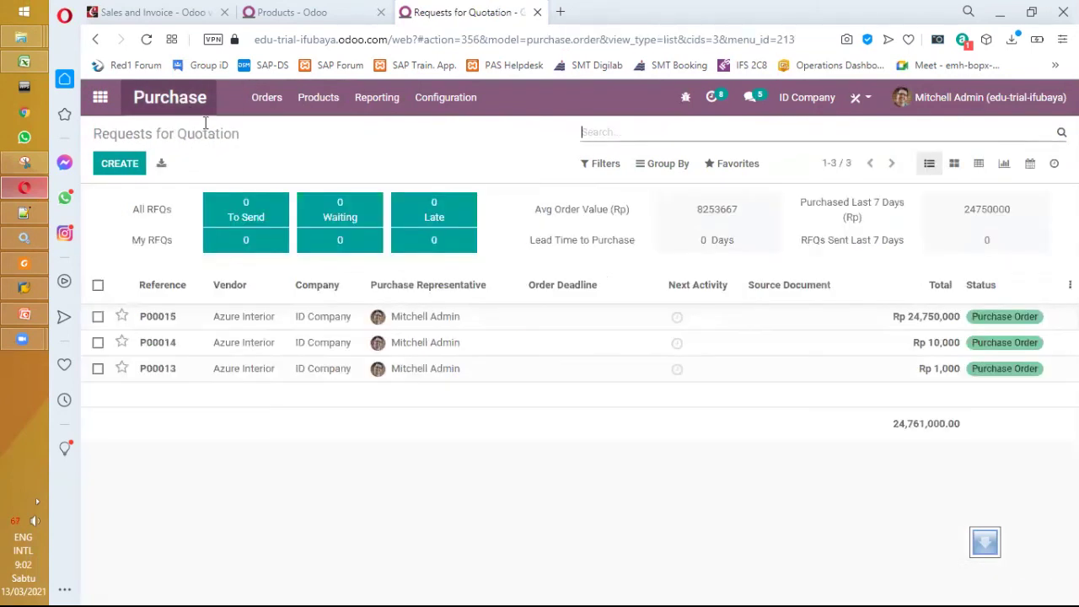
{"action": "left_click", "coordinate": [167, 327]}
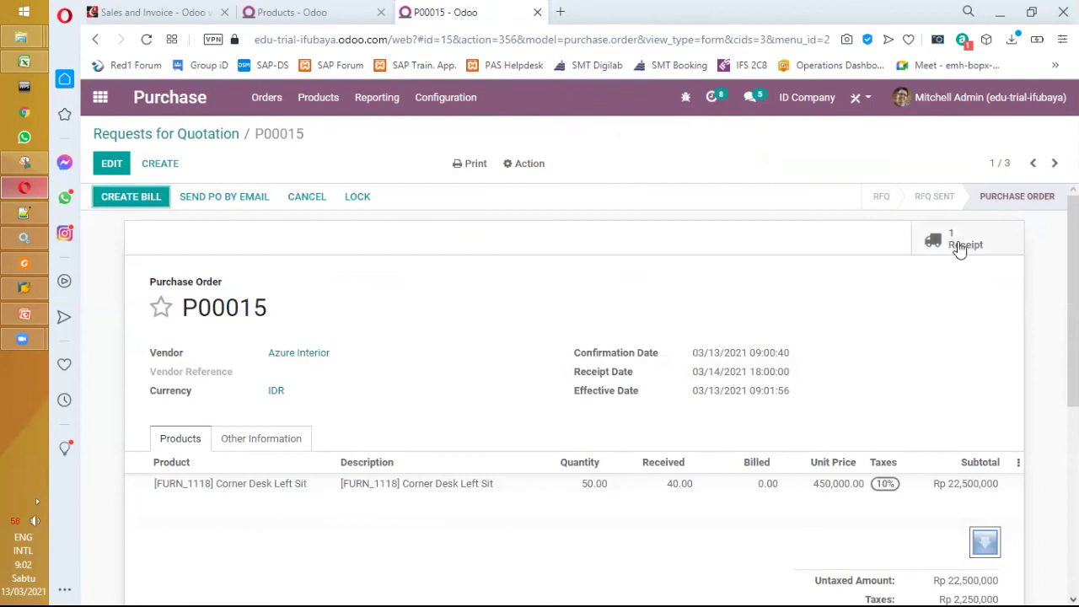
{"action": "left_click", "coordinate": [959, 246]}
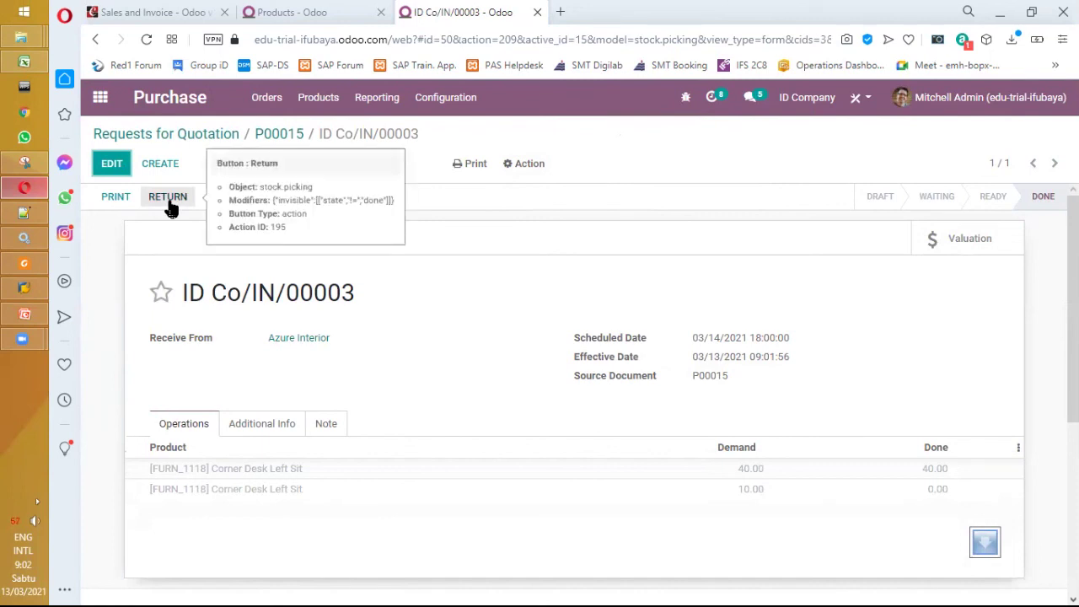
{"action": "left_click", "coordinate": [531, 165]}
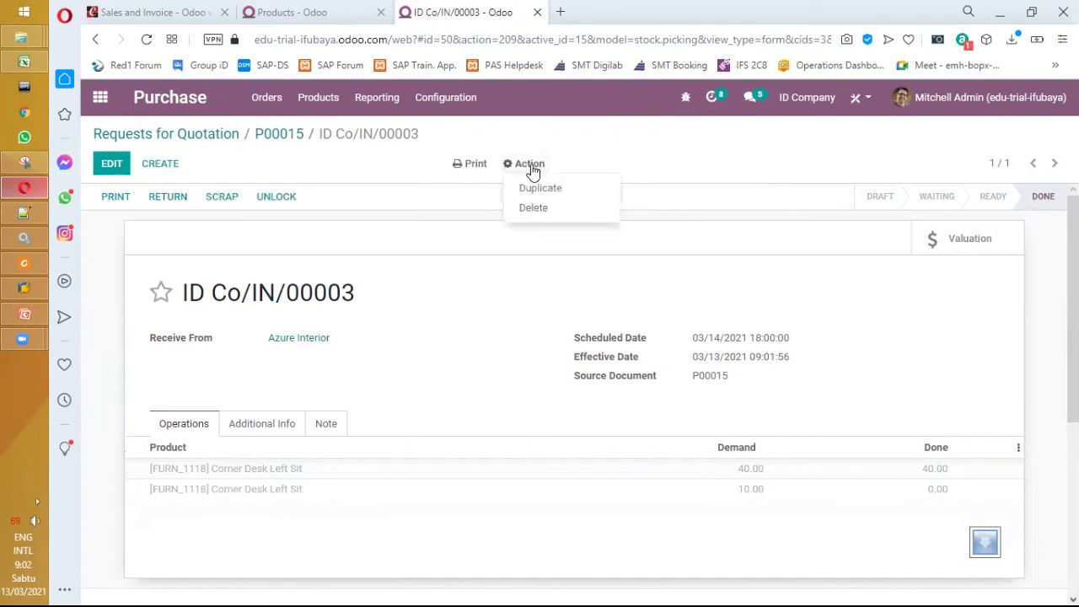
{"action": "left_click", "coordinate": [517, 299]}
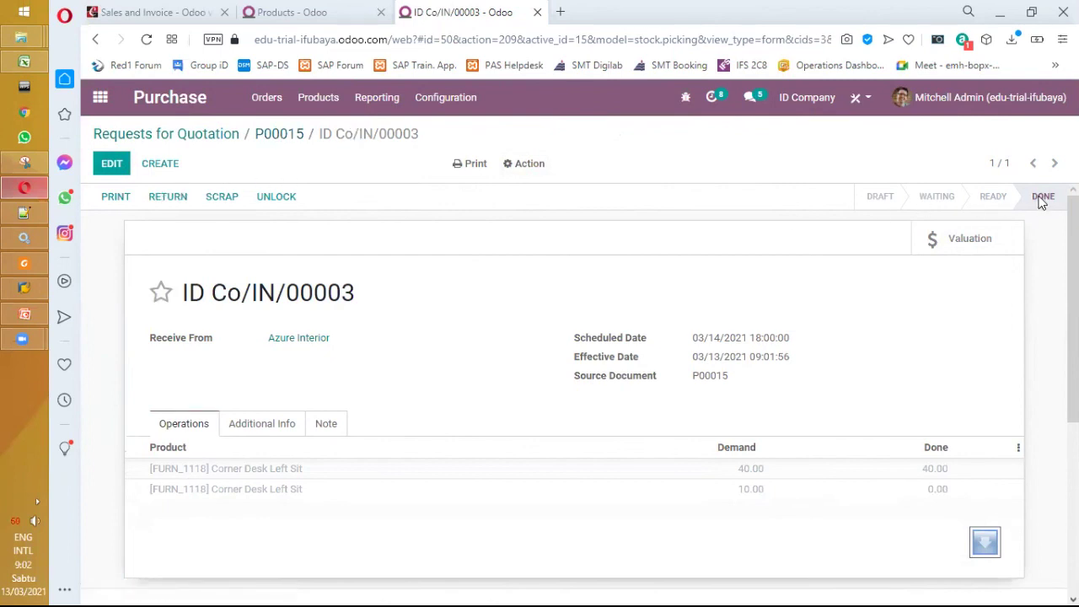
{"action": "left_click", "coordinate": [954, 242]}
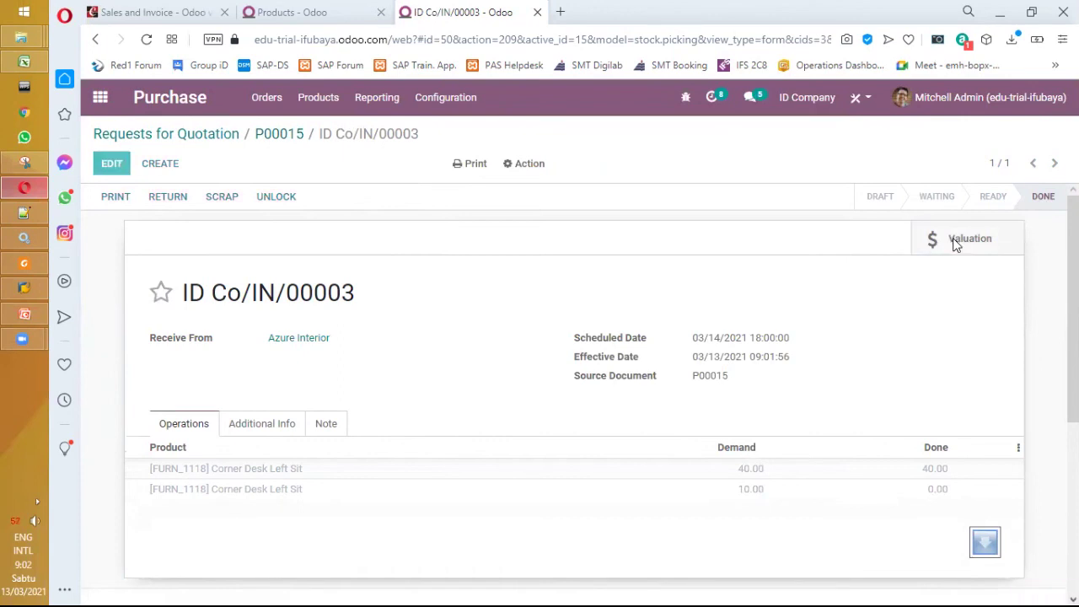
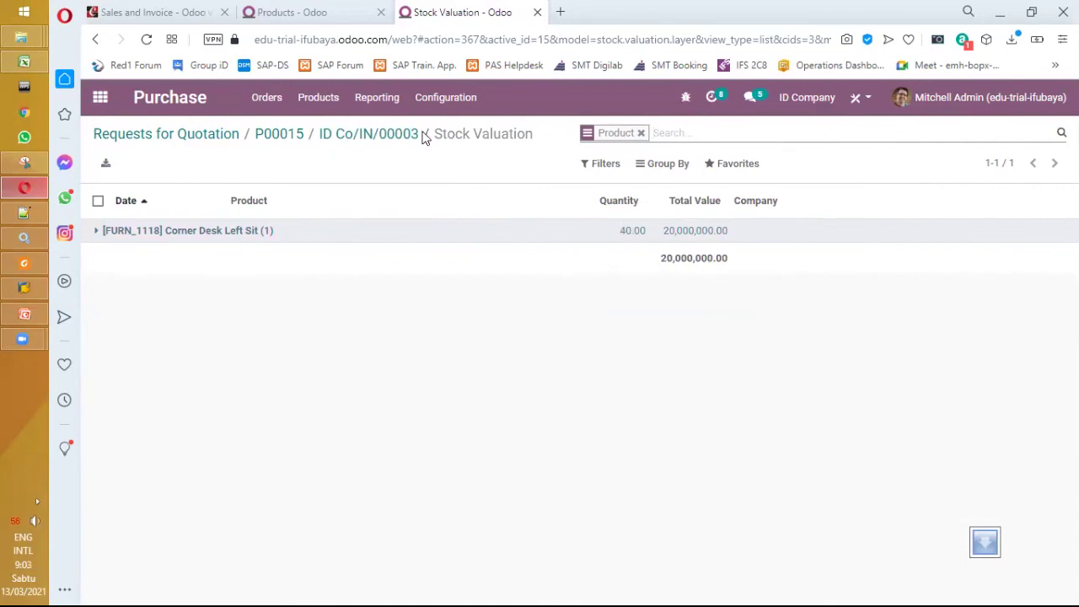
Return to the desk's purchase order and create a vendor bill from it
{"action": "left_click", "coordinate": [296, 139]}
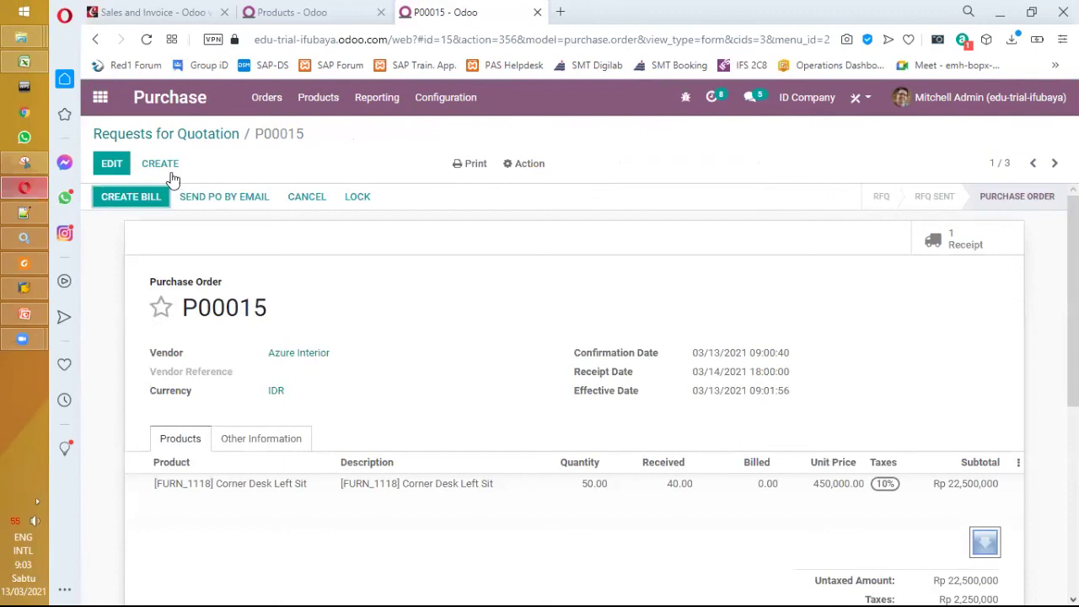
{"action": "left_click", "coordinate": [523, 169]}
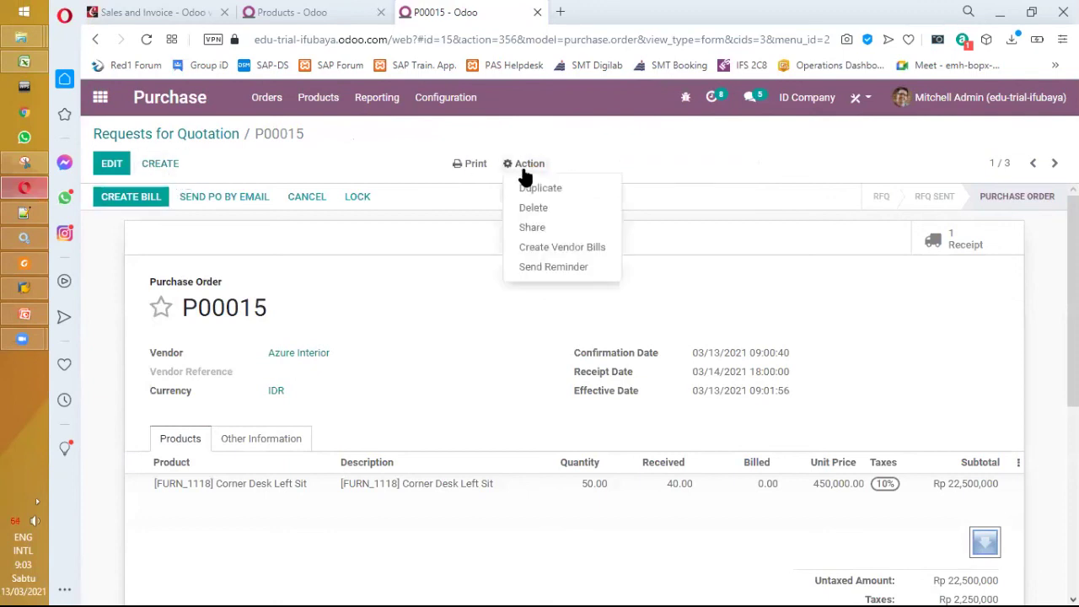
{"action": "left_click", "coordinate": [568, 251]}
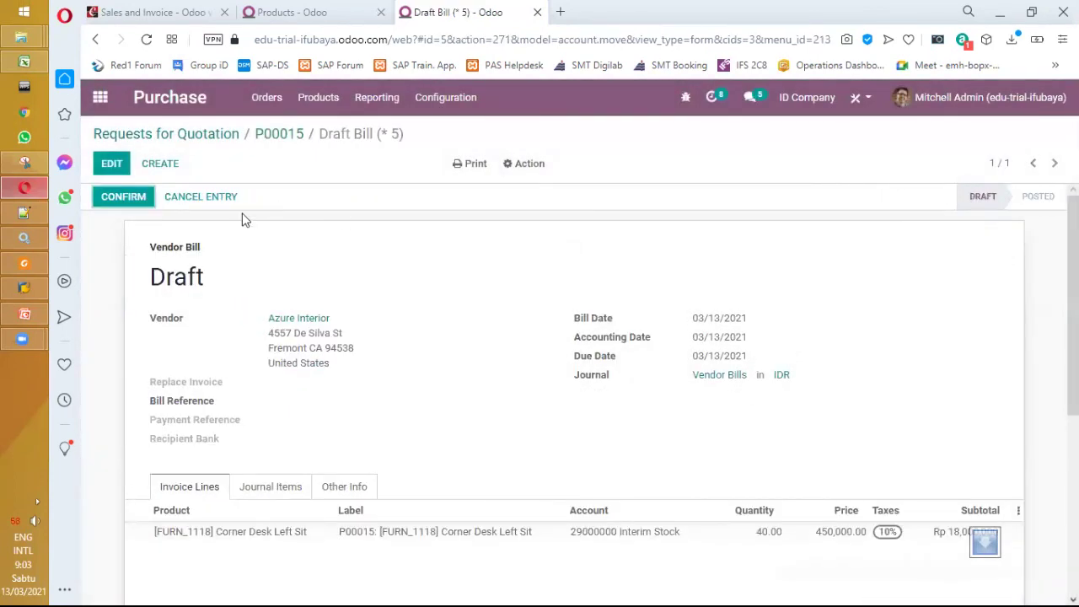
Review the draft vendor bill's desk line and totals, and confirm the bill
{"action": "scroll", "coordinate": [682, 301], "scroll_direction": "down", "scroll_amount": 3}
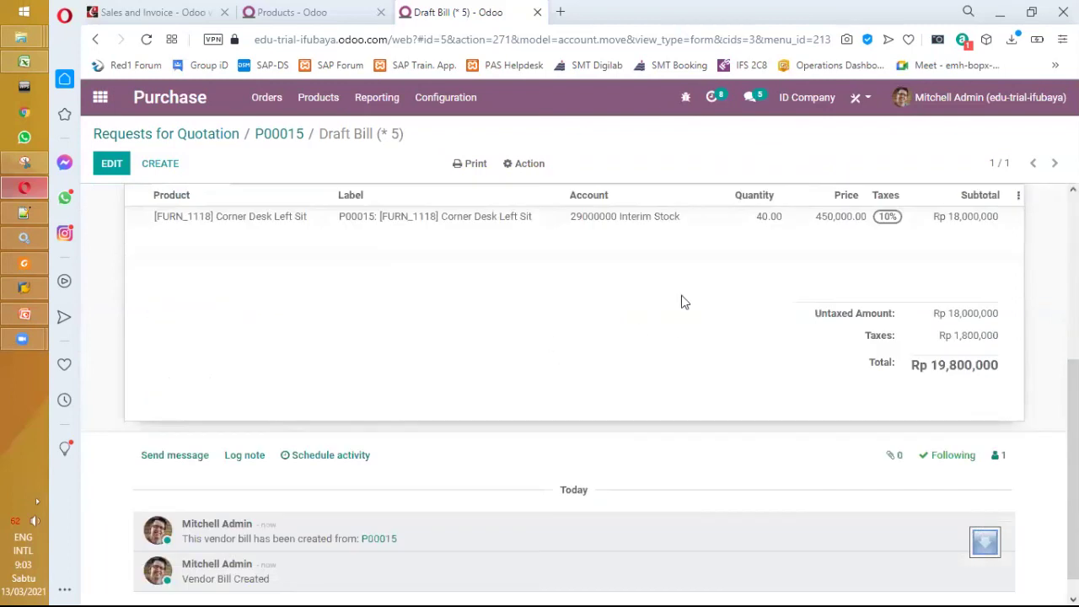
{"action": "scroll", "coordinate": [746, 319], "scroll_direction": "up", "scroll_amount": 1}
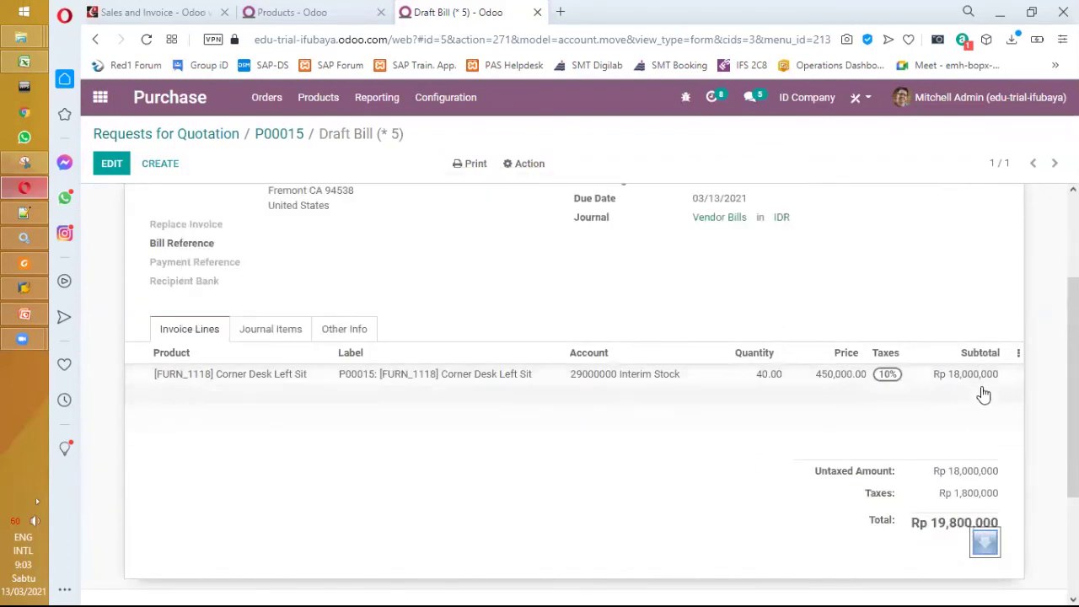
{"action": "scroll", "coordinate": [604, 462], "scroll_direction": "up", "scroll_amount": 2}
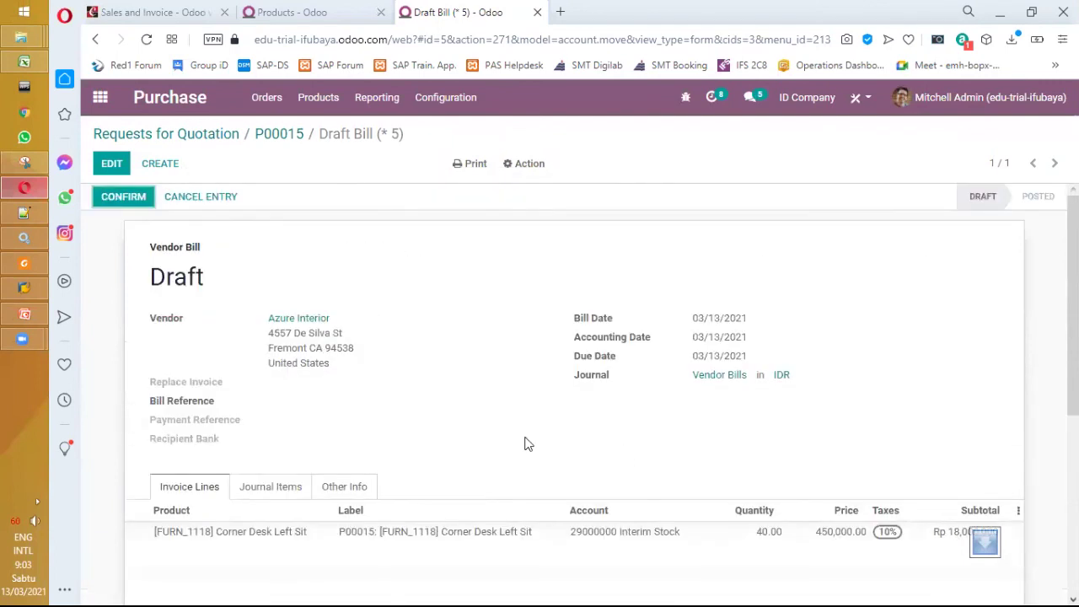
{"action": "left_click", "coordinate": [128, 195]}
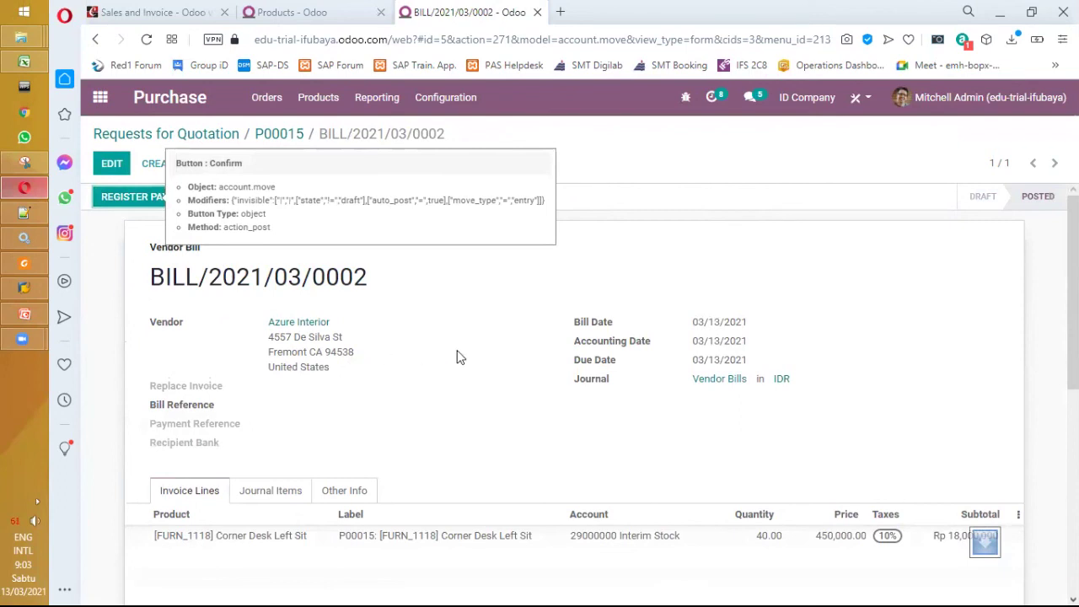
Return from the vendor bill to the desk's purchase order, and switch to the Sales app's list of sales orders
{"action": "left_click", "coordinate": [289, 137]}
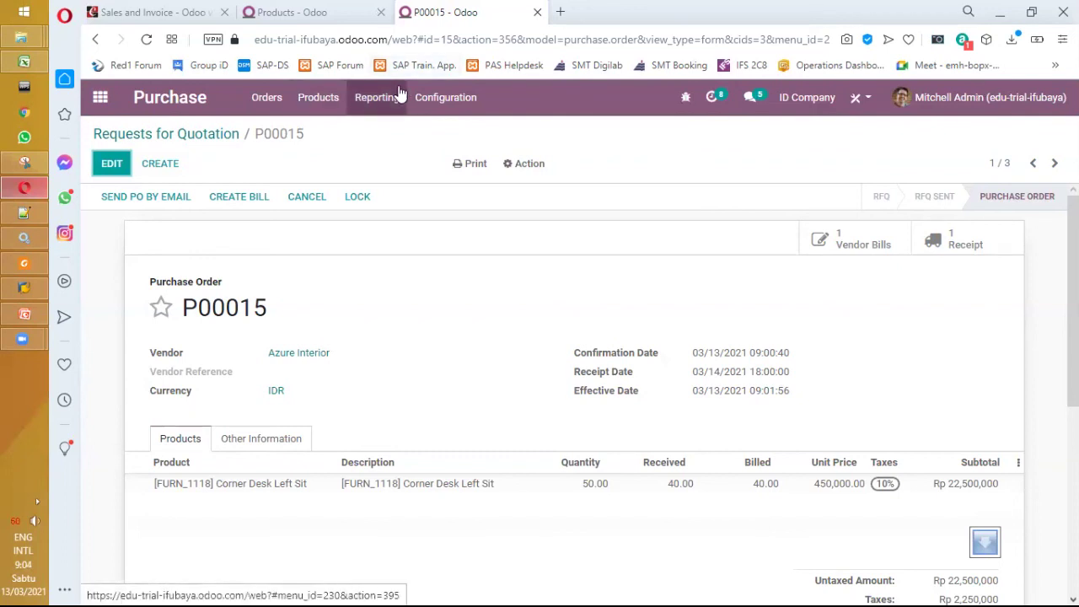
{"action": "left_click", "coordinate": [100, 98]}
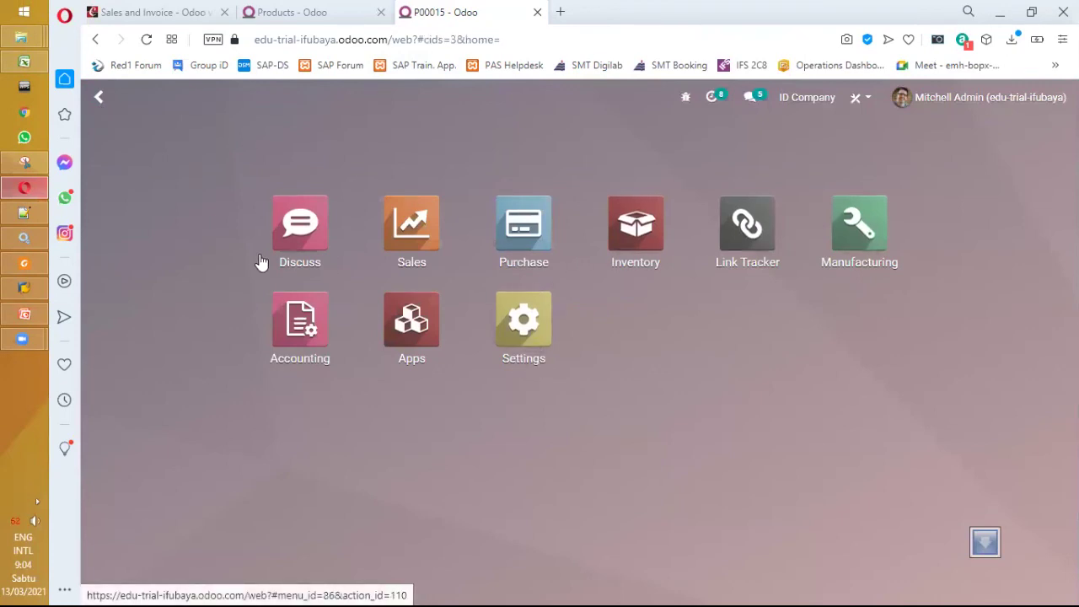
{"action": "left_click", "coordinate": [413, 221]}
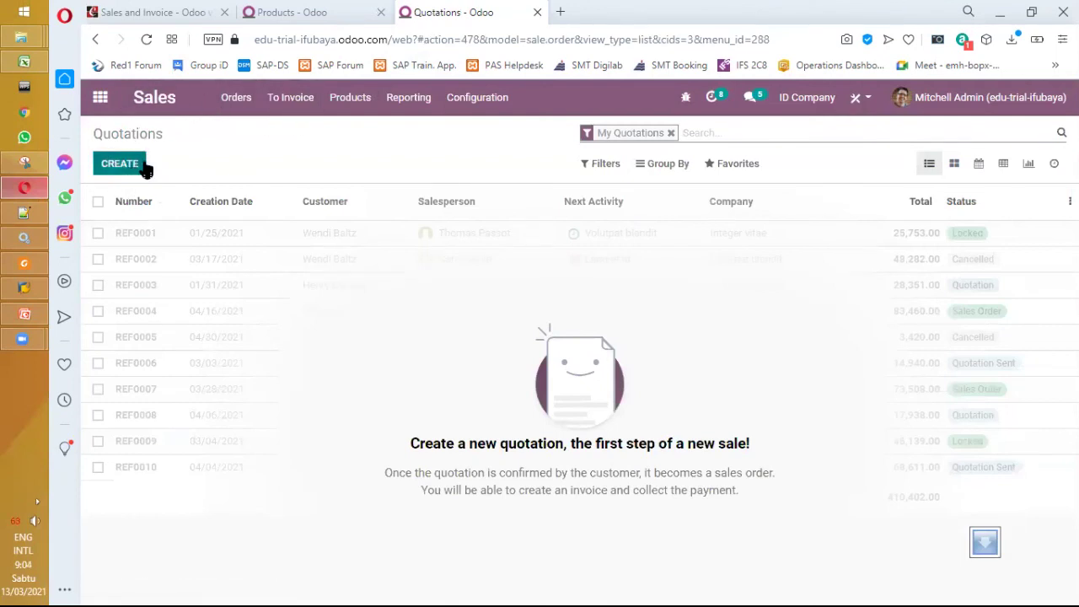
{"action": "left_click", "coordinate": [236, 99]}
{"action": "left_click", "coordinate": [262, 154]}
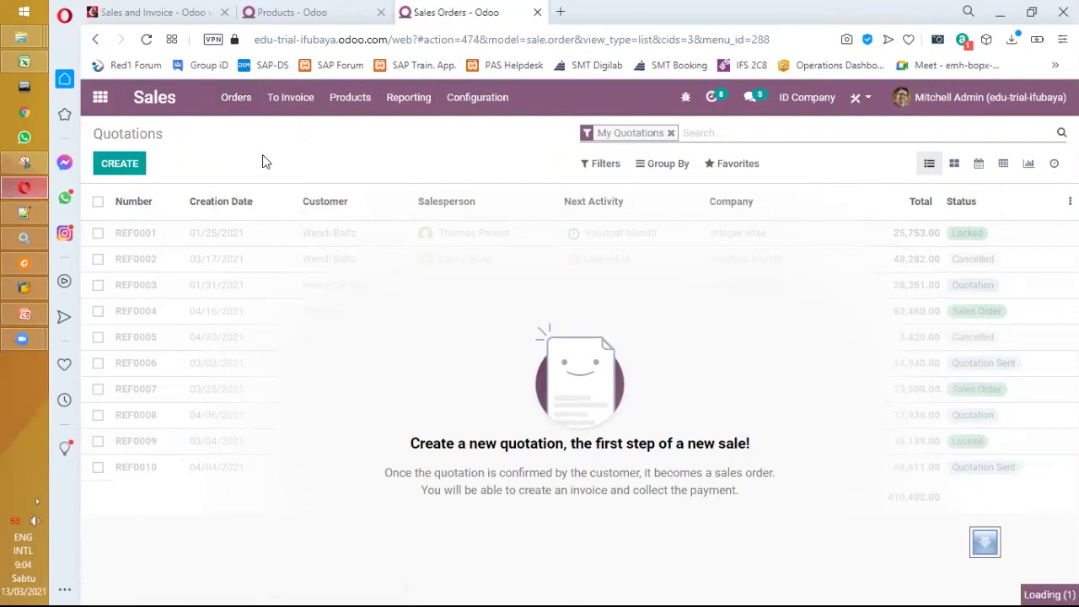
{"action": "left_click", "coordinate": [128, 174]}
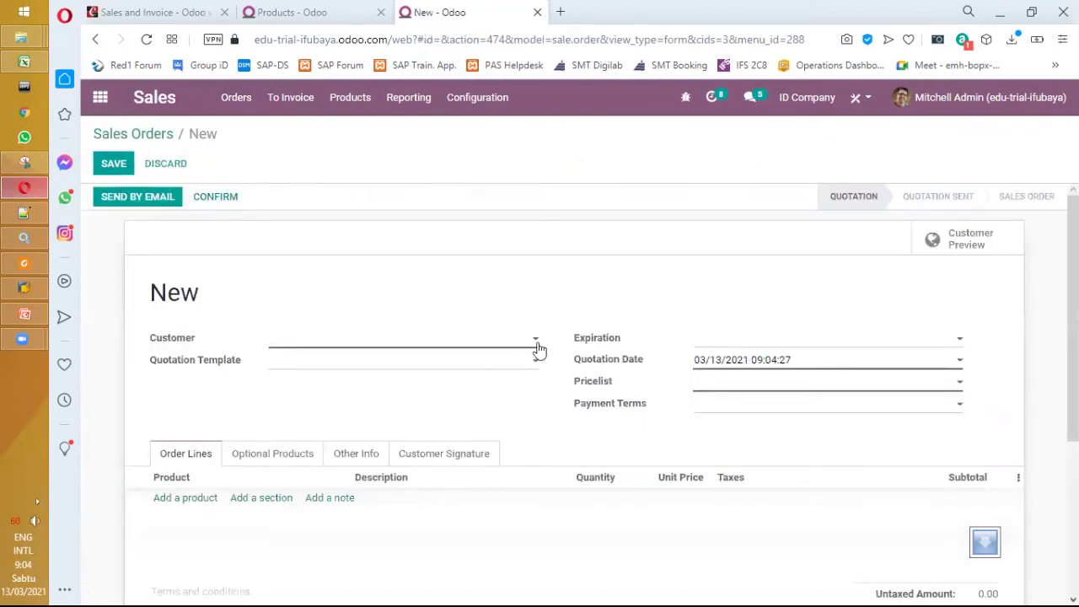
{"action": "left_click", "coordinate": [534, 345]}
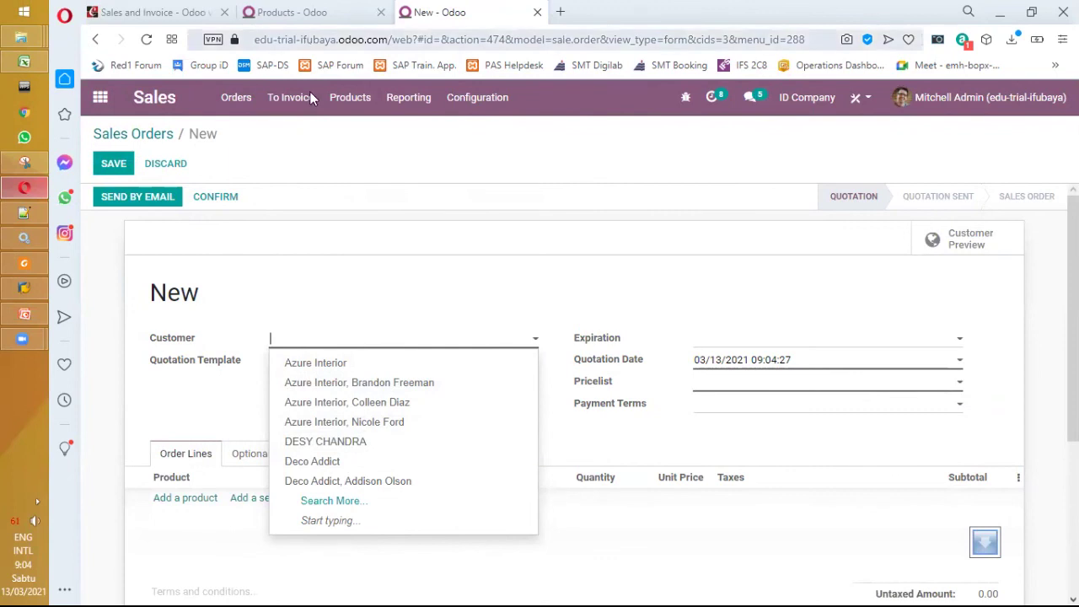
{"action": "left_click", "coordinate": [373, 446]}
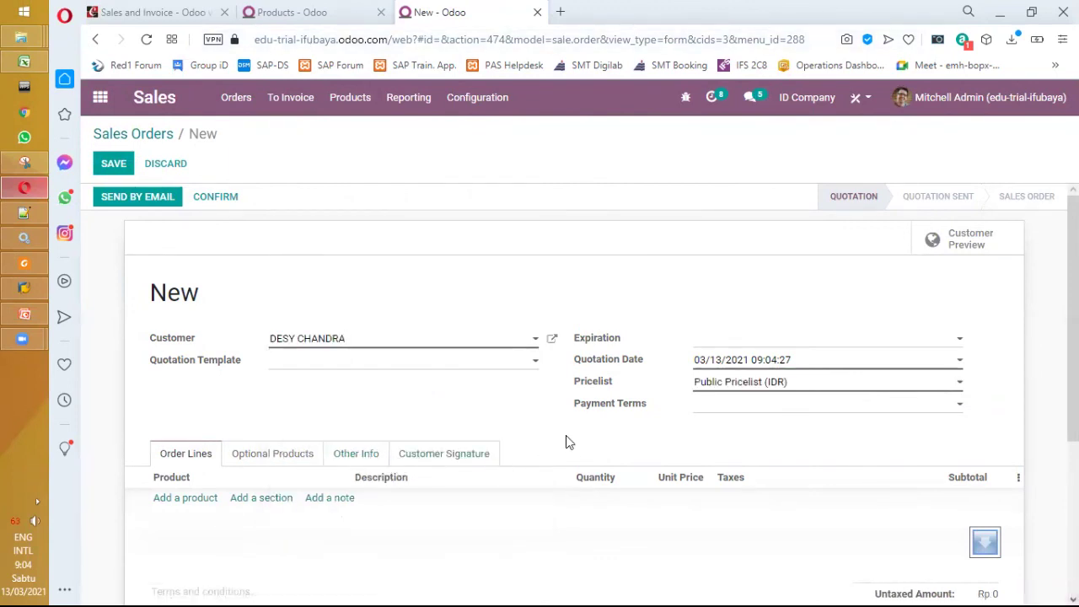
{"action": "left_click", "coordinate": [208, 504]}
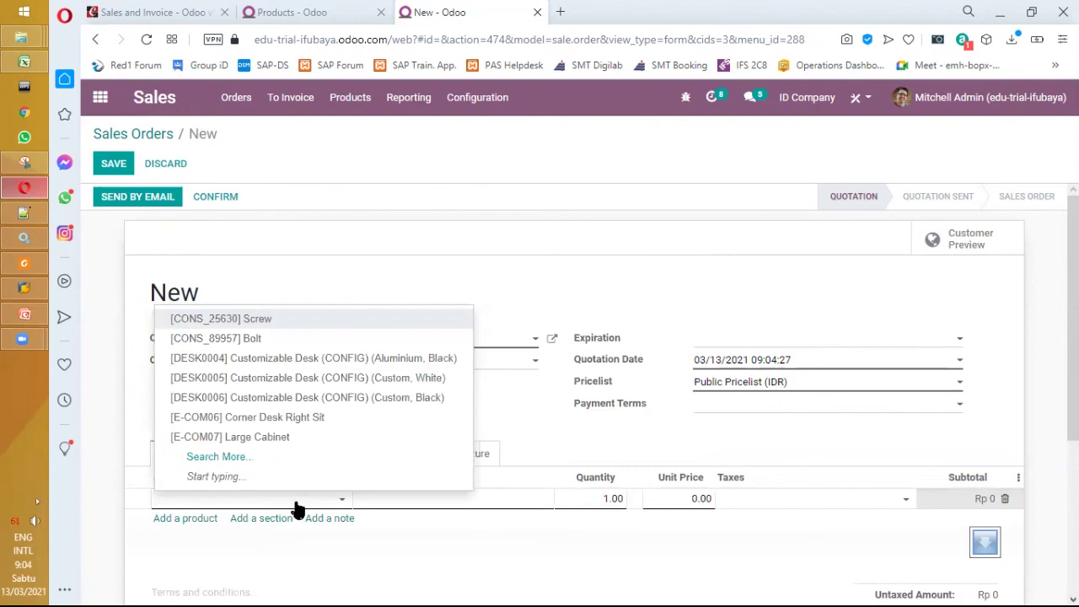
{"action": "type", "text": "FURN_1118"}
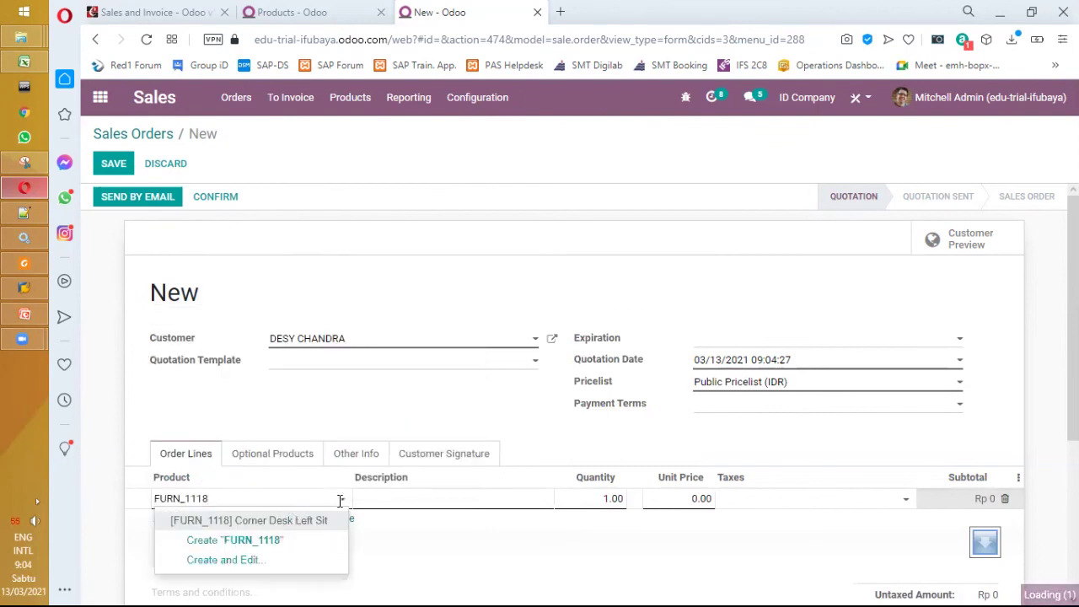
{"action": "left_click", "coordinate": [400, 509]}
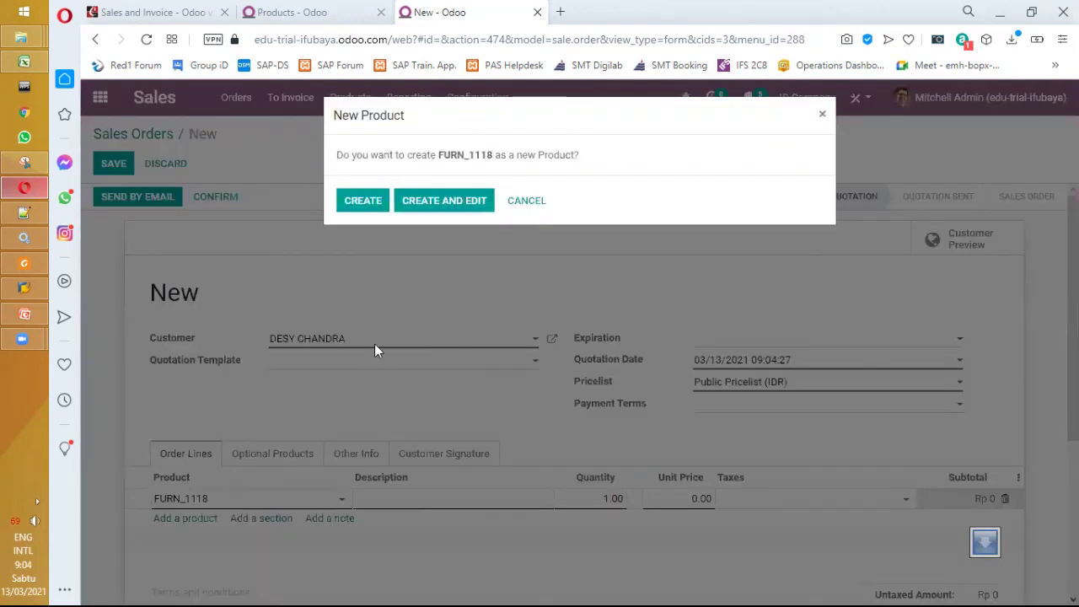
{"action": "left_click", "coordinate": [531, 203]}
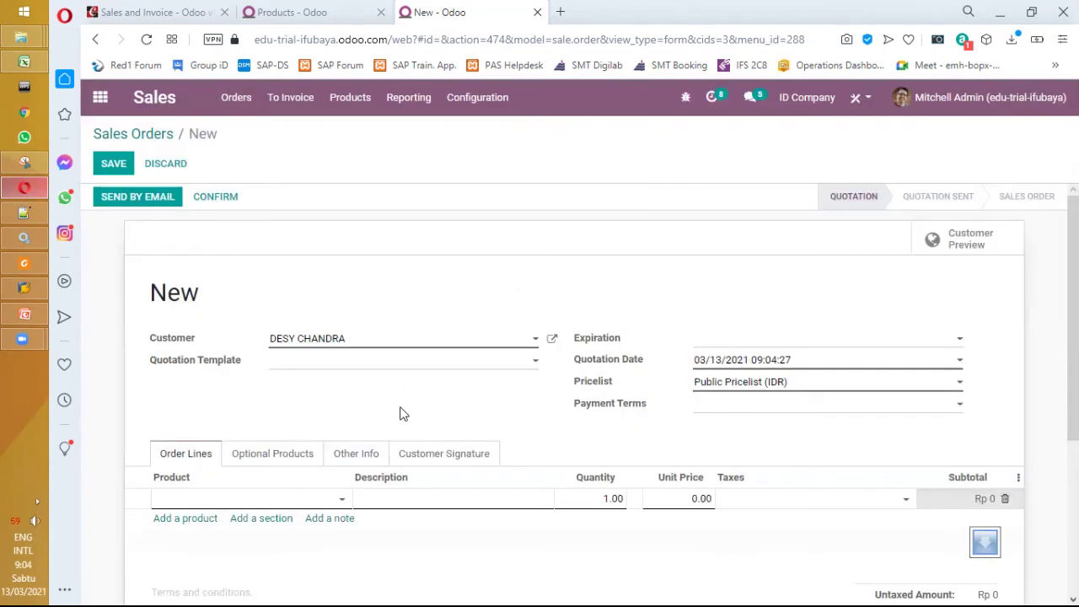
{"action": "left_click", "coordinate": [344, 504]}
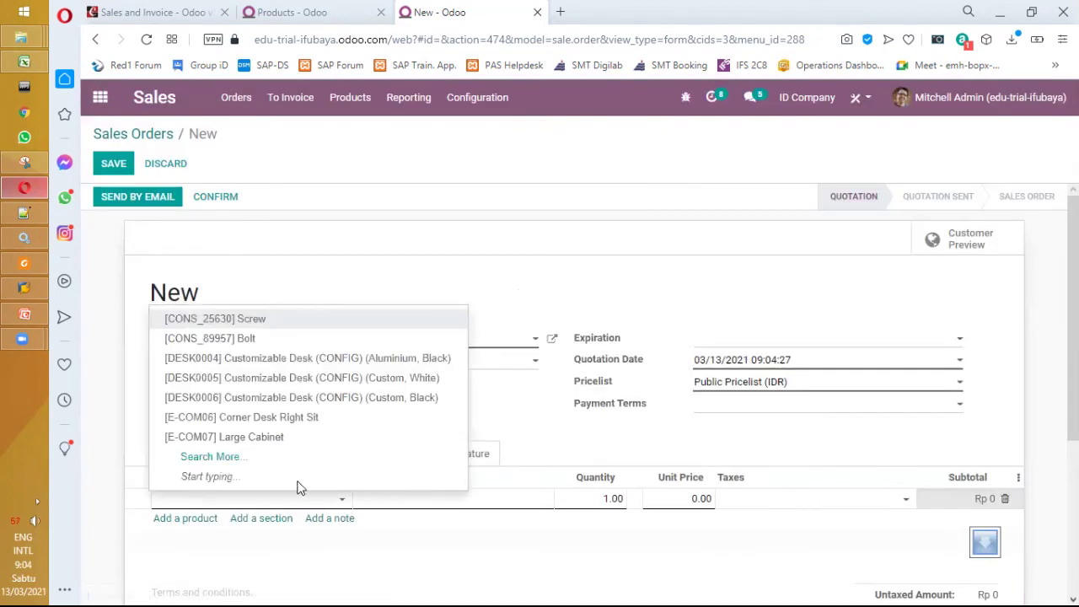
Discard the unsaved quotation, open the Corner Desk Left Sit product record in Sales, and copy its reference FURN_1118
{"action": "left_click", "coordinate": [346, 108]}
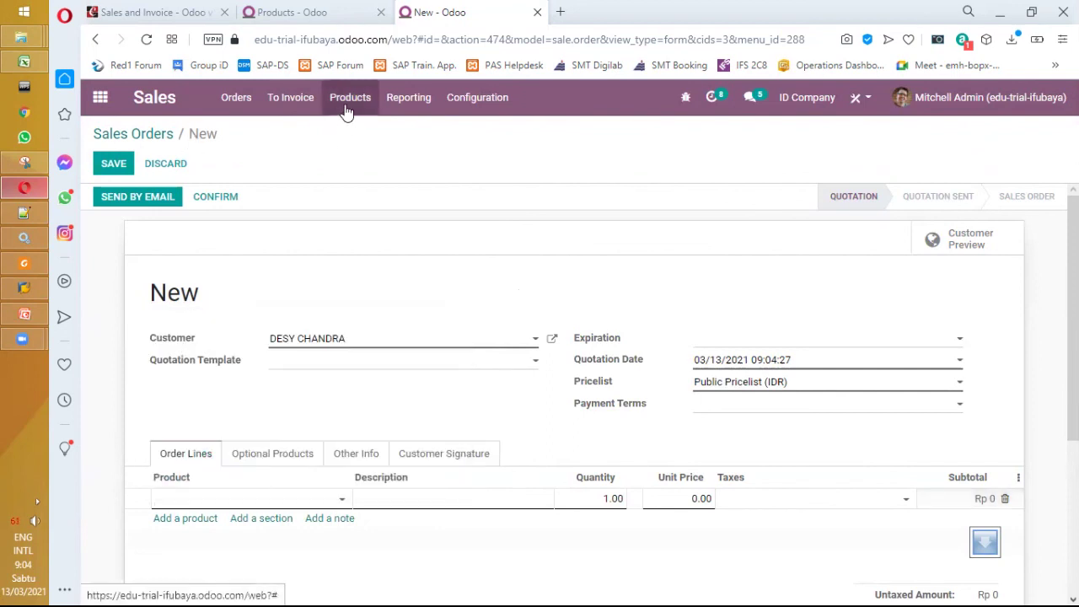
{"action": "left_click", "coordinate": [349, 130]}
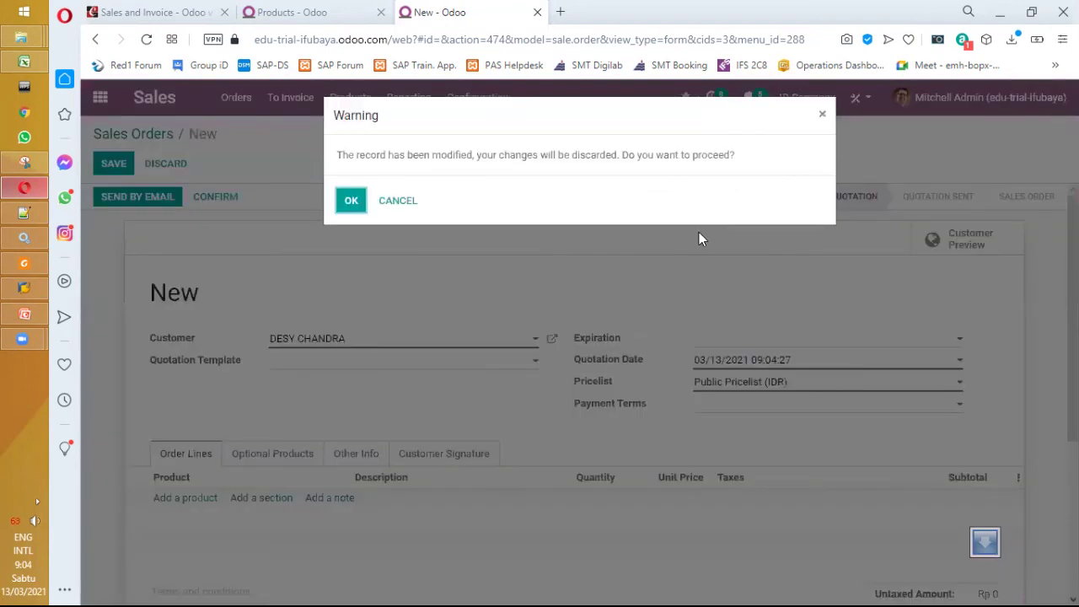
{"action": "left_click", "coordinate": [354, 206]}
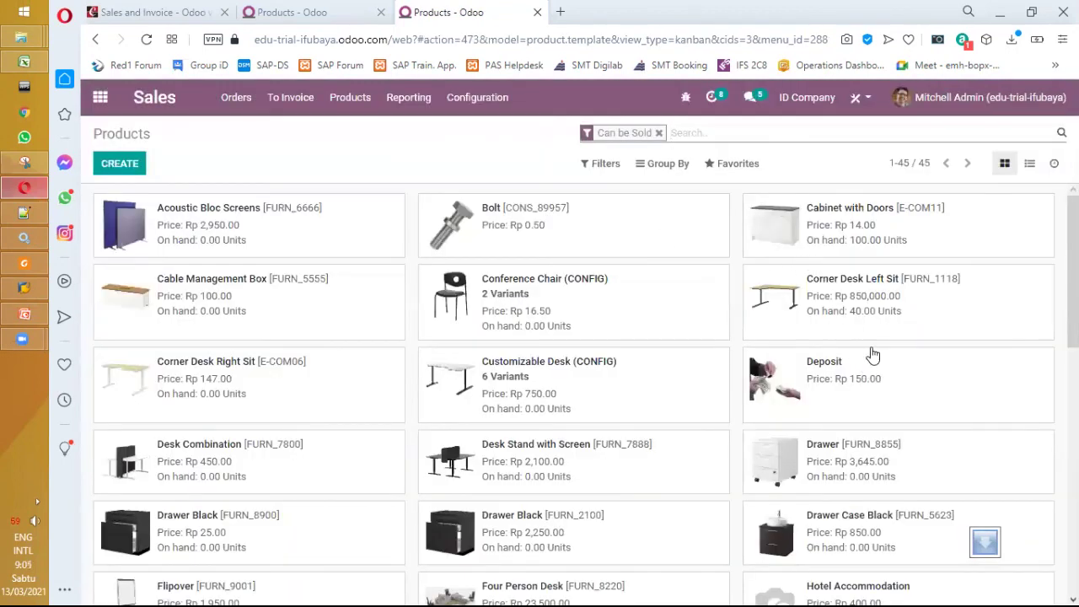
{"action": "left_click", "coordinate": [902, 322]}
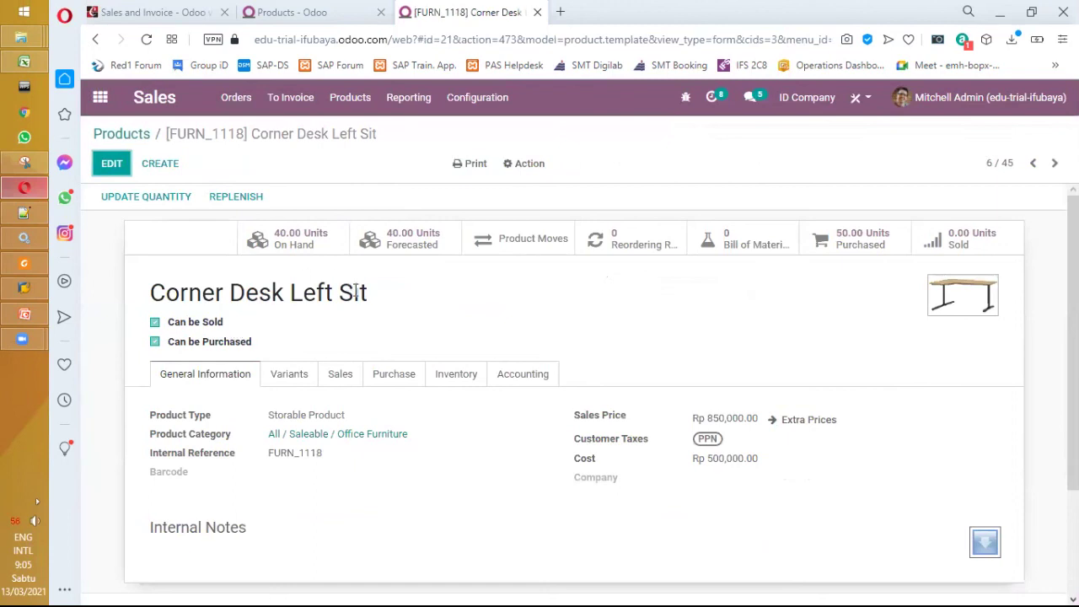
{"action": "left_click_drag", "start_coordinate": [245, 135], "coordinate": [169, 135]}
{"action": "key", "text": "ctrl+c"}
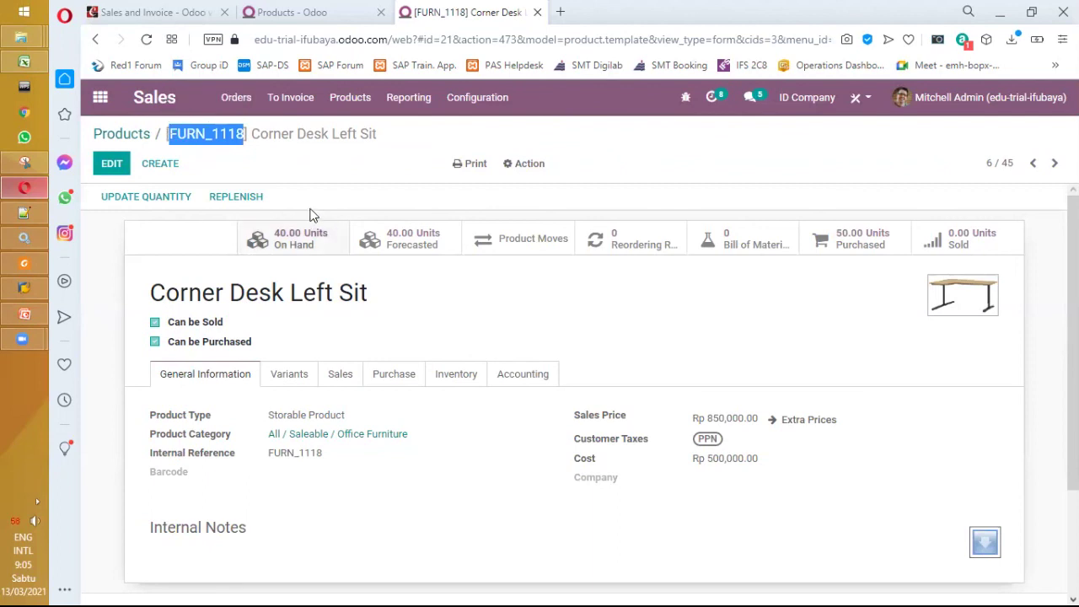
Create a new quotation from the sales orders list, choose the individual customer, and start a product order line
{"action": "left_click", "coordinate": [237, 103]}
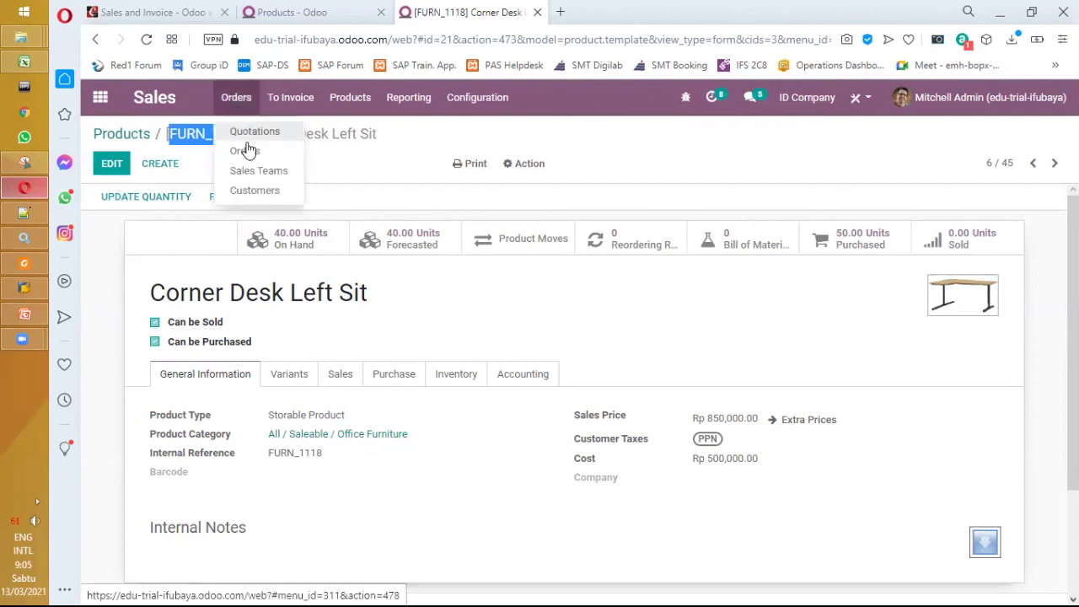
{"action": "left_click", "coordinate": [244, 150]}
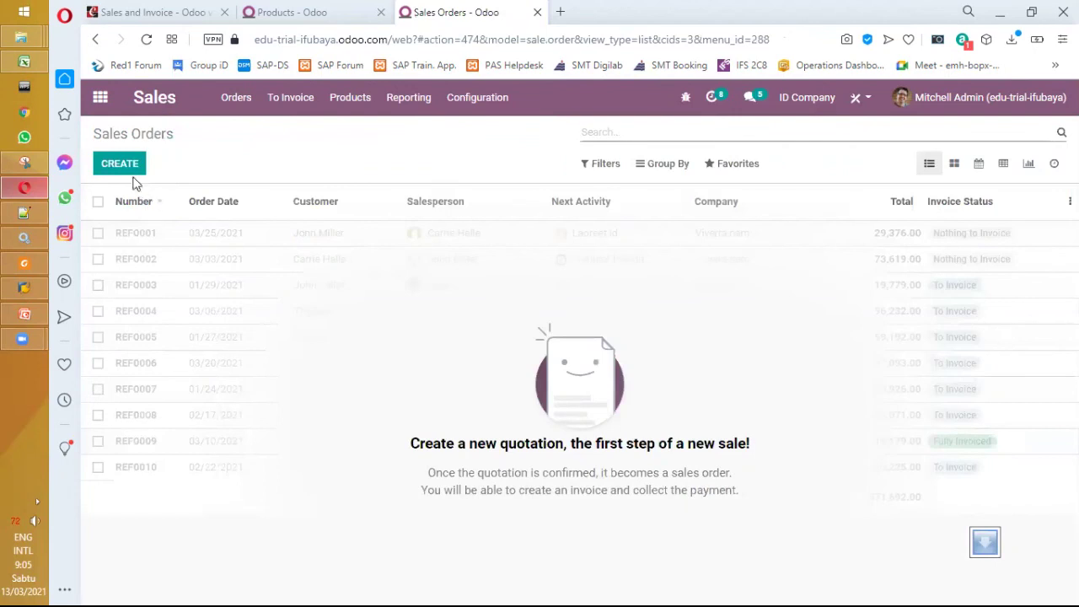
{"action": "left_click", "coordinate": [127, 170]}
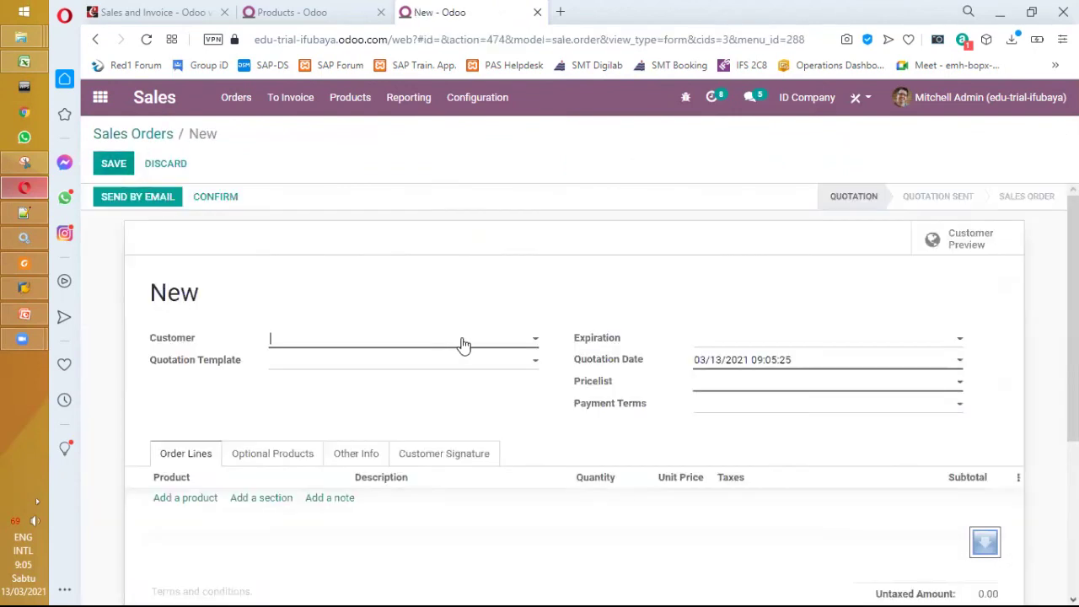
{"action": "left_click", "coordinate": [535, 338]}
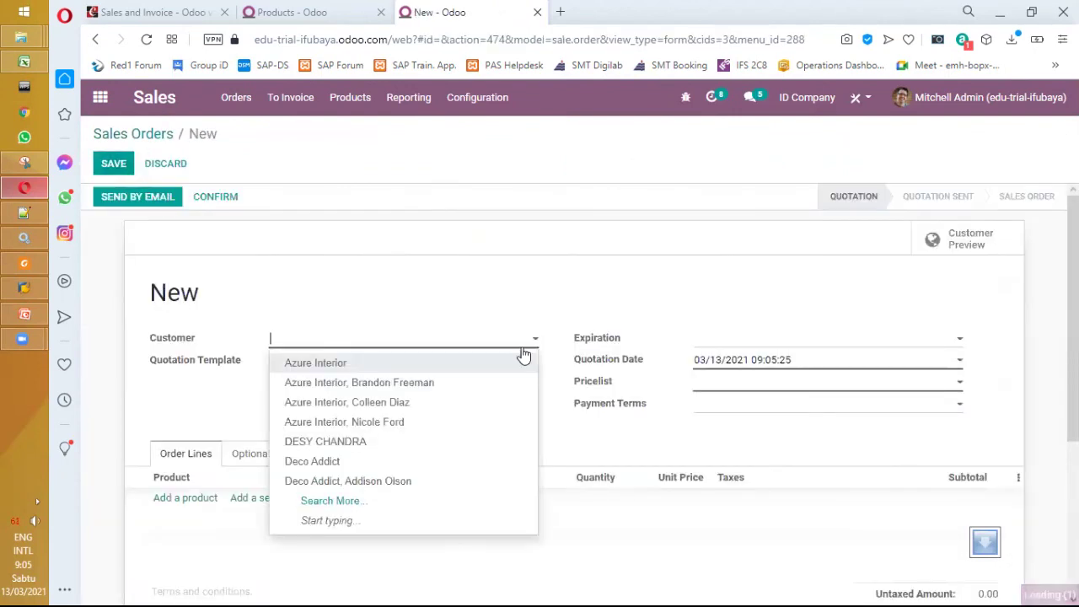
{"action": "left_click", "coordinate": [456, 442]}
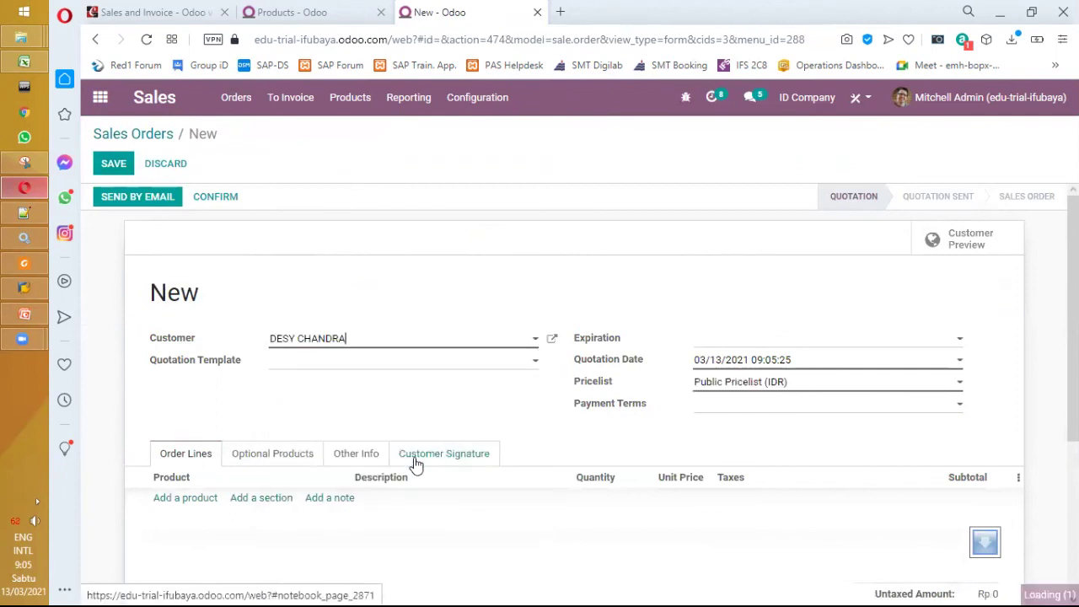
{"action": "left_click", "coordinate": [170, 506]}
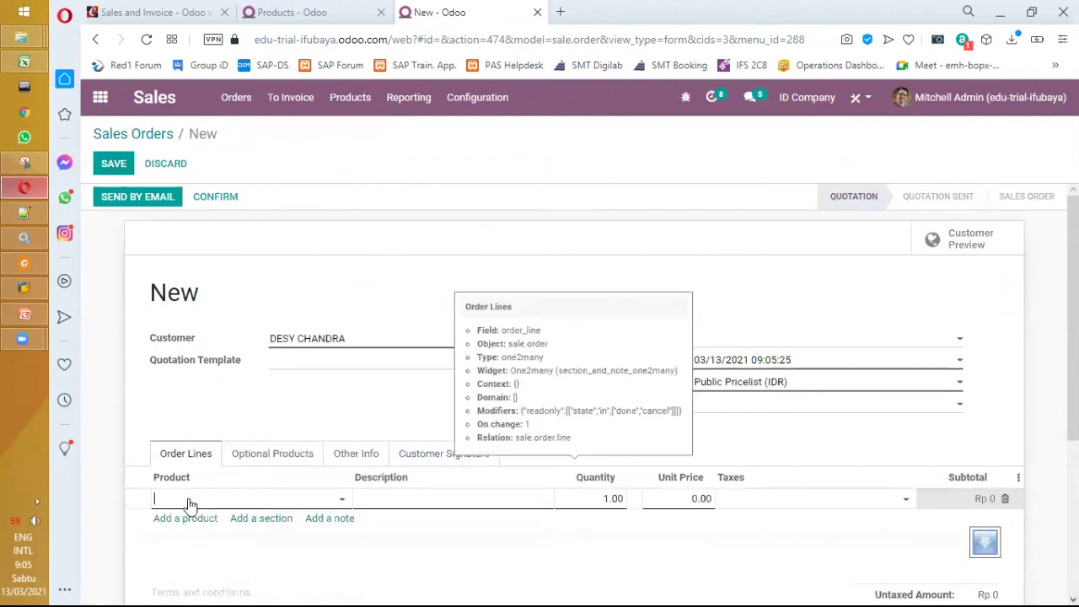
{"action": "type", "text": "FURN_1118"}
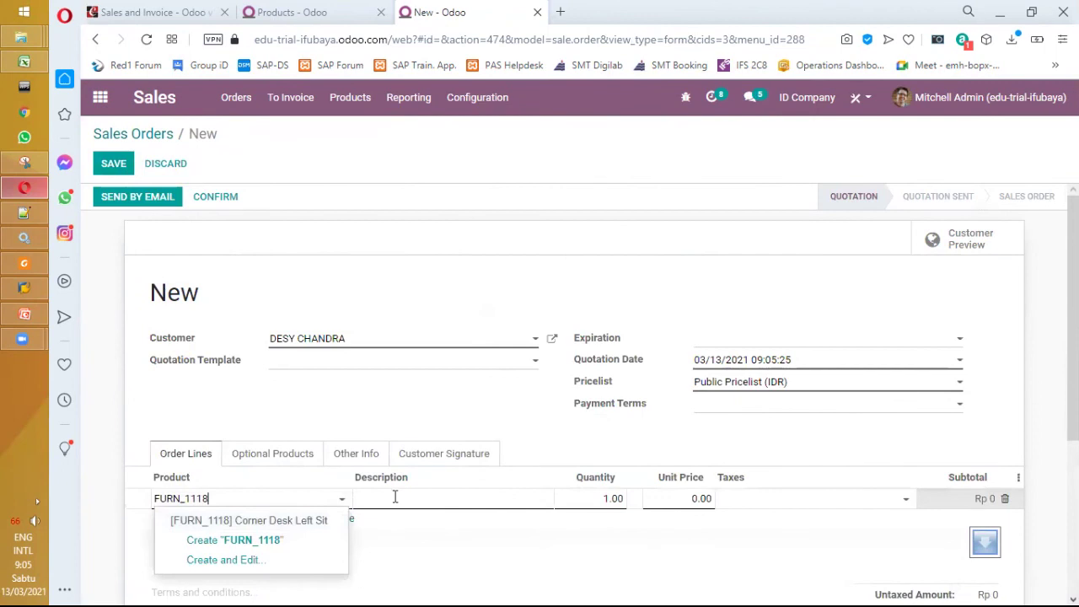
{"action": "left_click", "coordinate": [392, 499]}
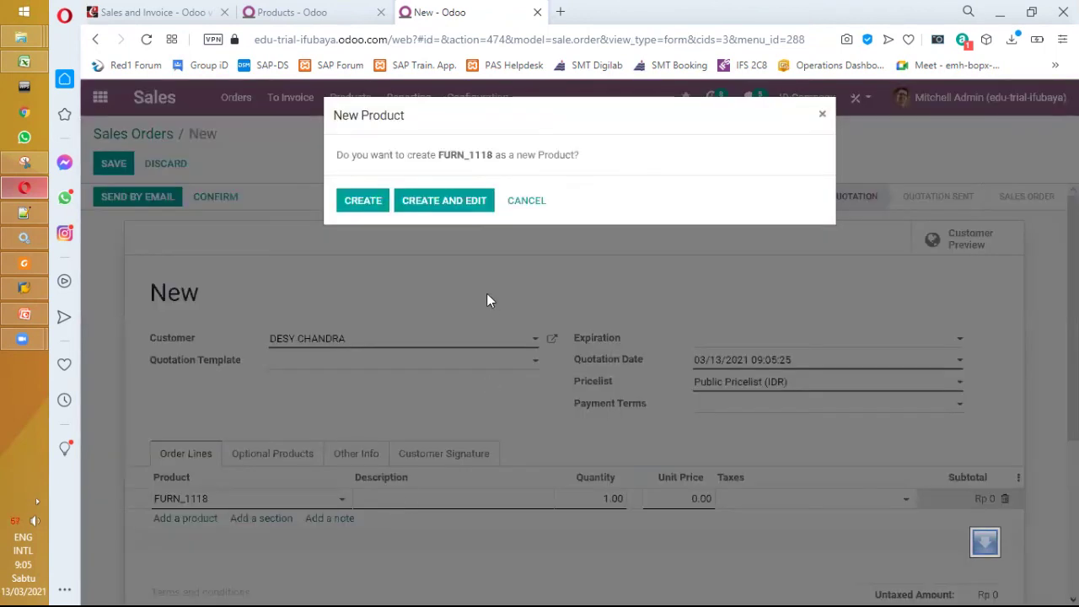
{"action": "left_click", "coordinate": [516, 202]}
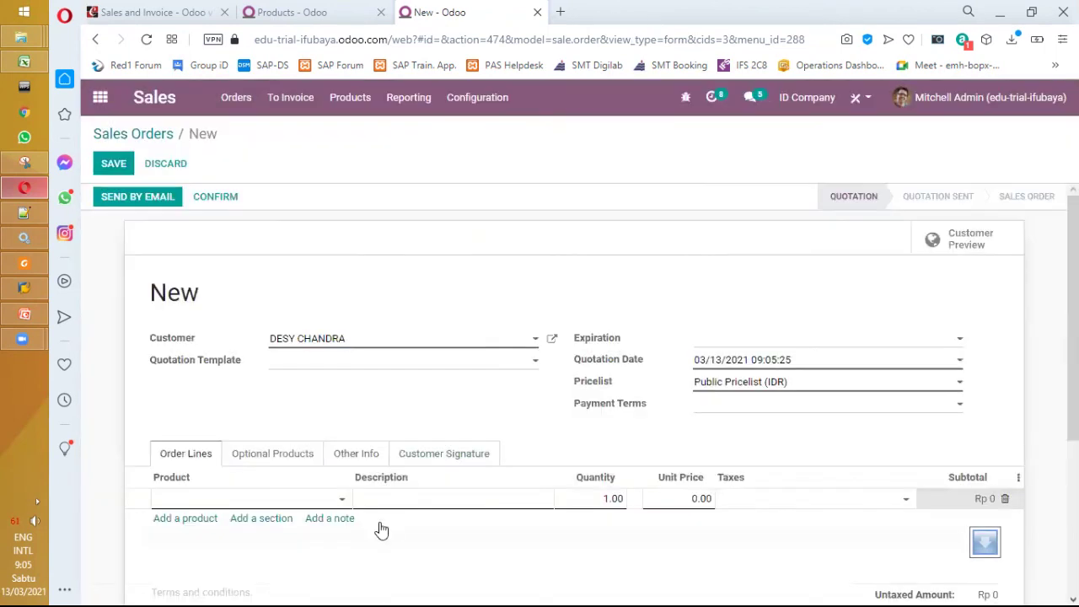
Search the full product list for FURN_1118 and select Corner Desk Left Sit for the order line
{"action": "left_click", "coordinate": [343, 504]}
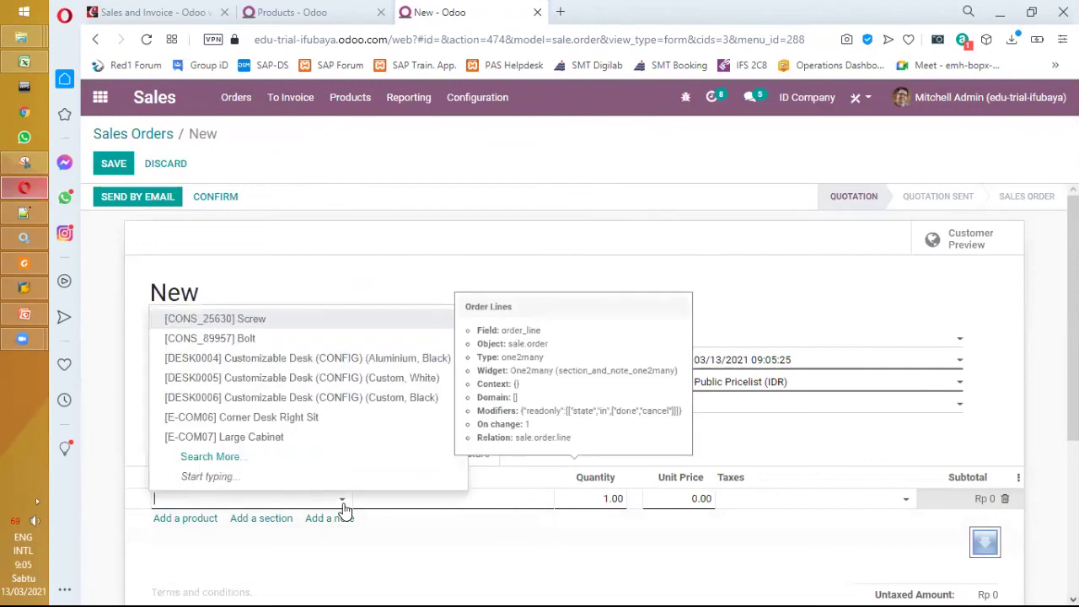
{"action": "left_click", "coordinate": [314, 459]}
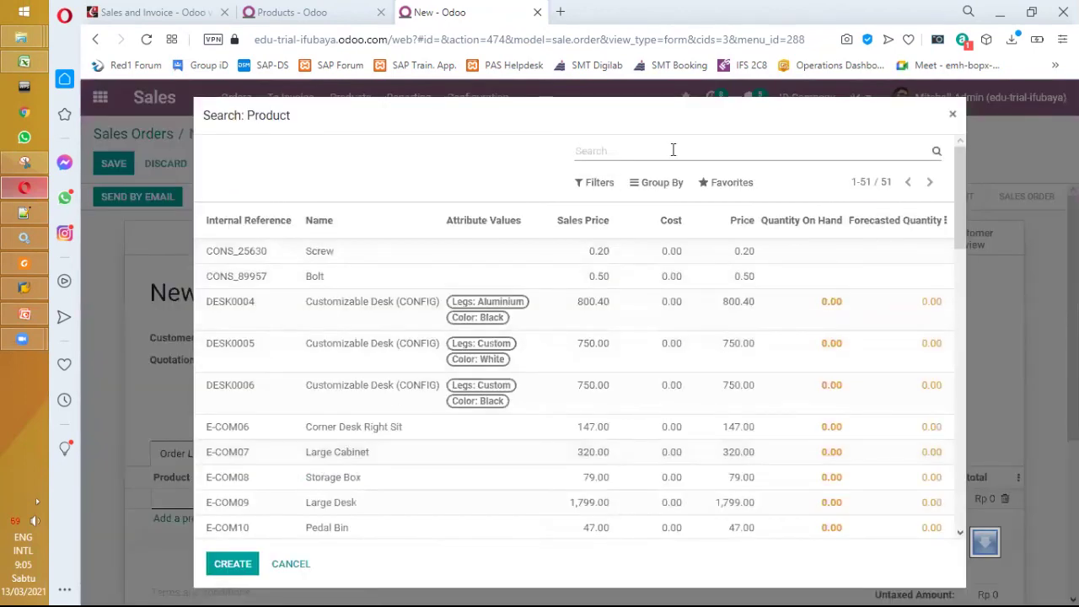
{"action": "key", "text": "ctrl+v"}
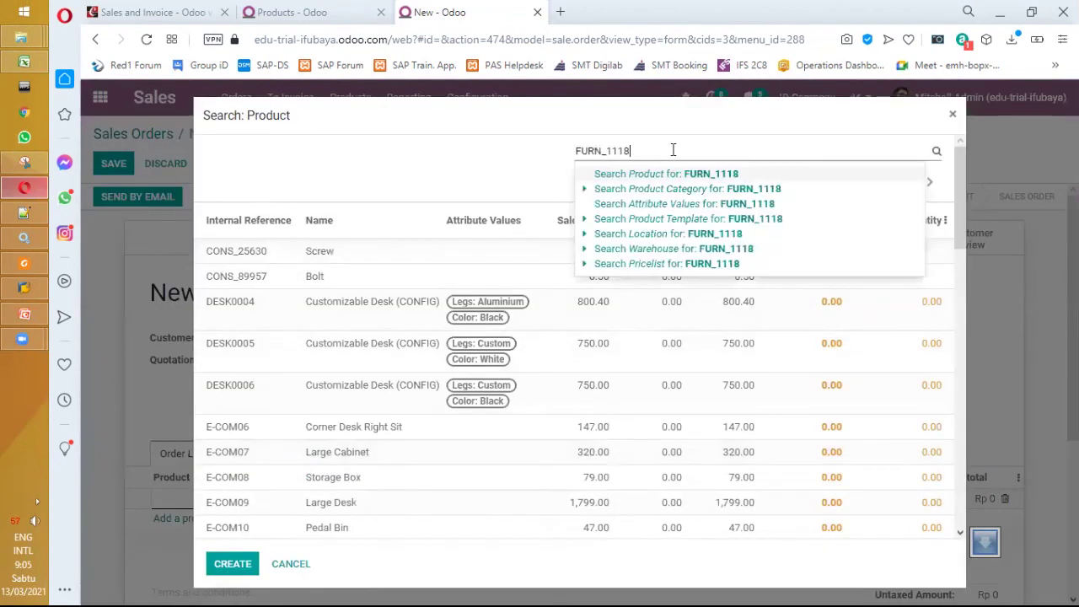
{"action": "left_click", "coordinate": [696, 175]}
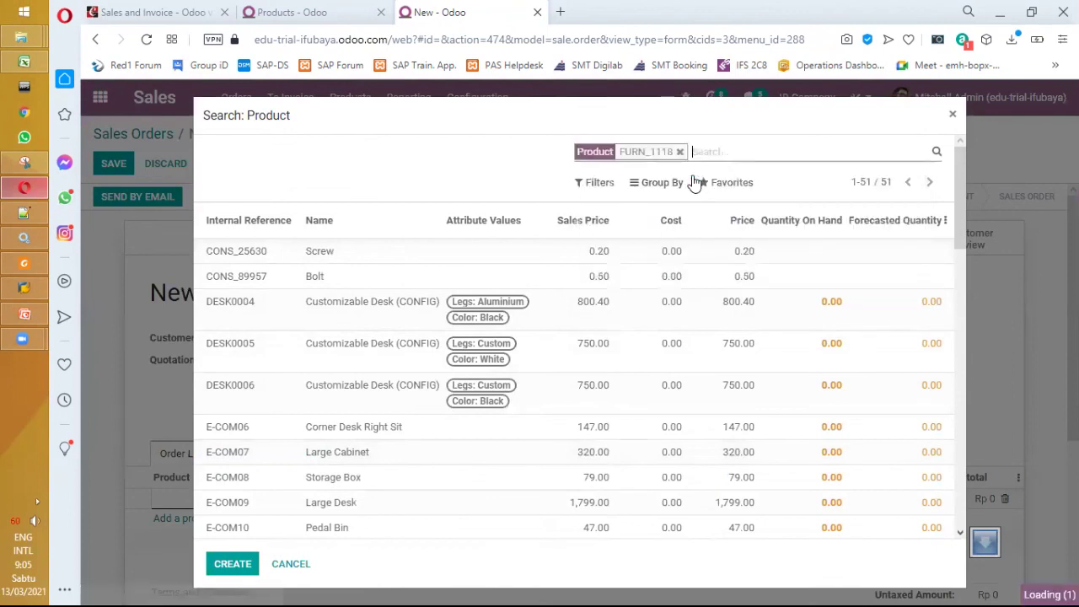
{"action": "left_click", "coordinate": [396, 255]}
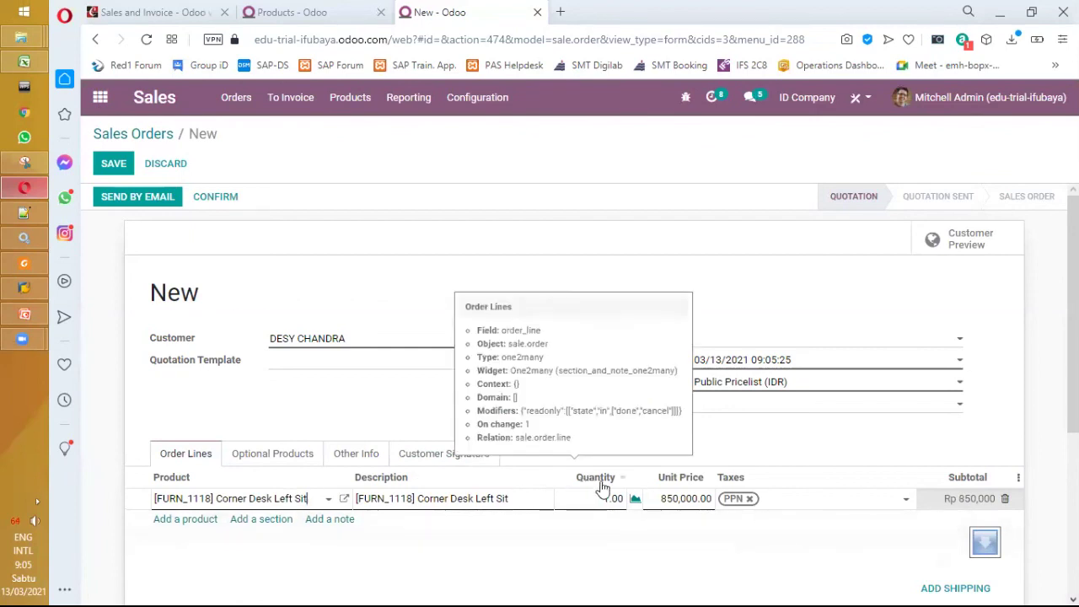
Set the quantity of the Corner Desk Left Sit order line to 5
{"action": "left_click", "coordinate": [681, 502]}
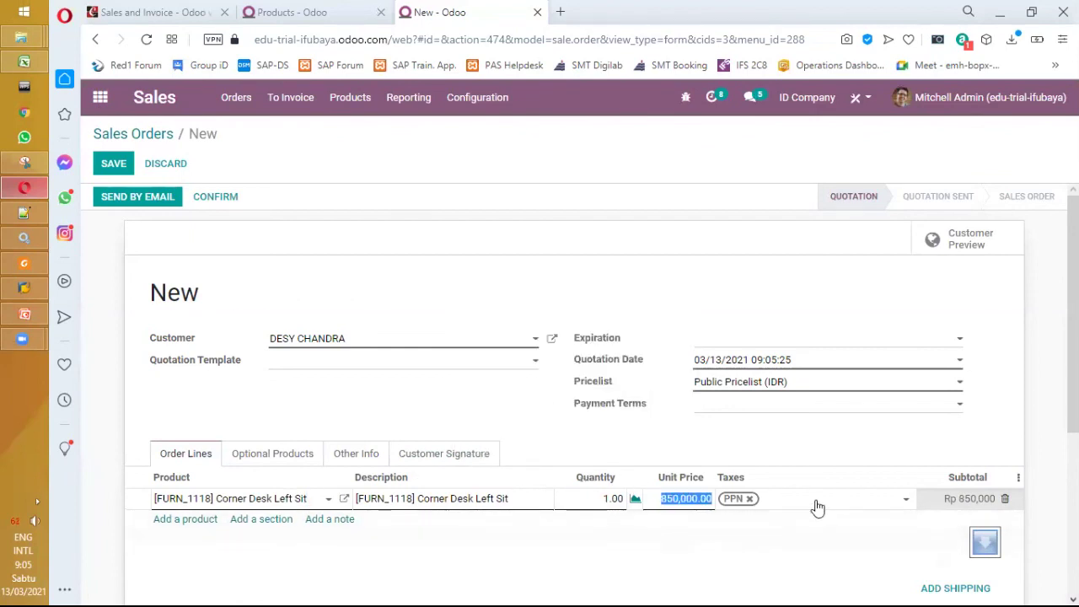
{"action": "scroll", "coordinate": [851, 506], "scroll_direction": "down", "scroll_amount": 2}
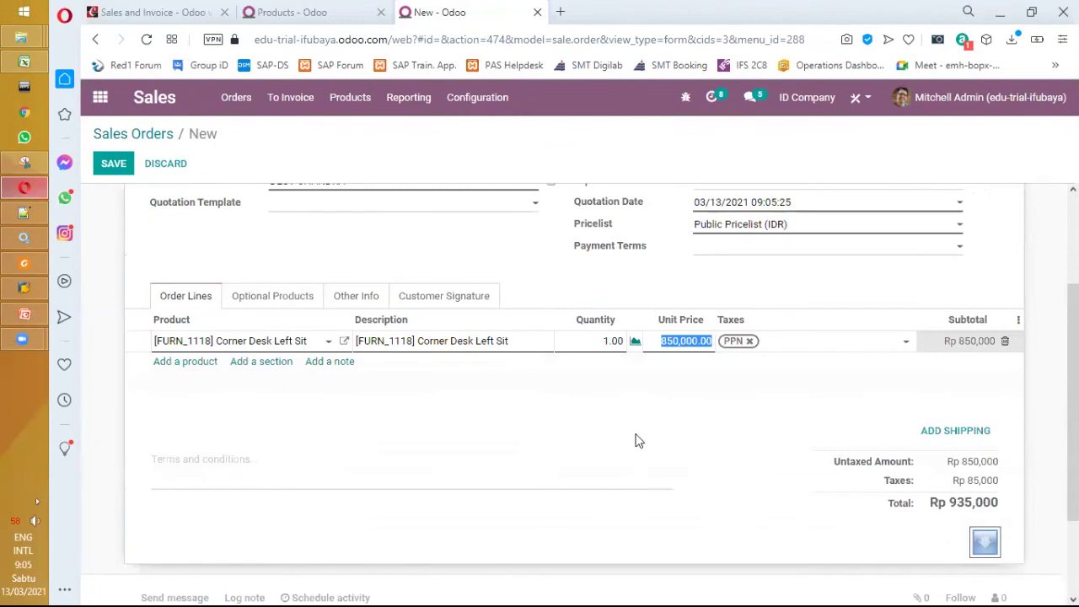
{"action": "left_click", "coordinate": [602, 340]}
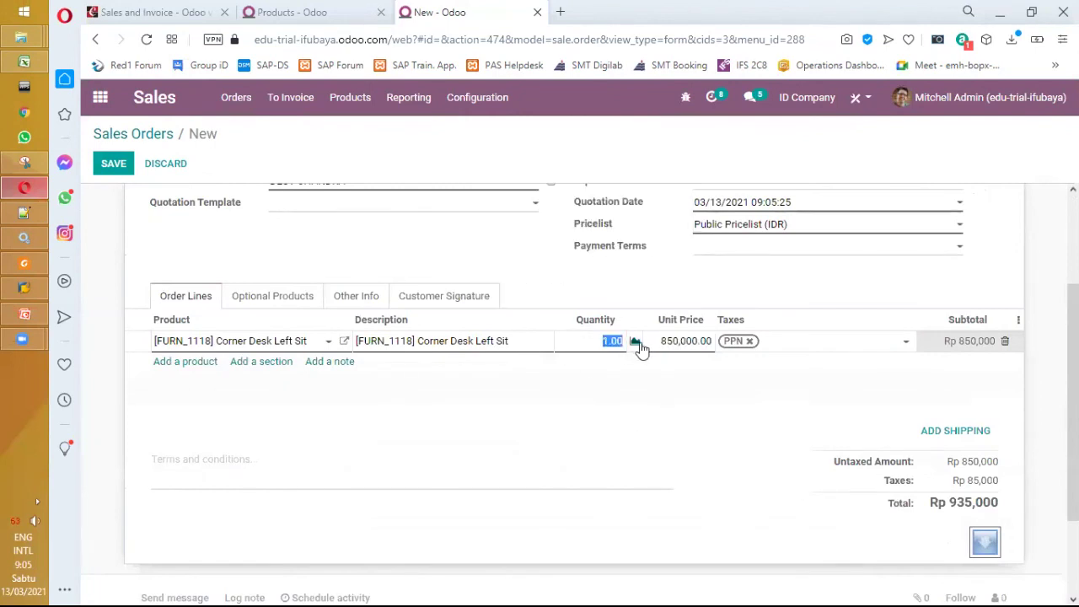
{"action": "type", "text": "5"}
{"action": "left_click", "coordinate": [780, 346]}
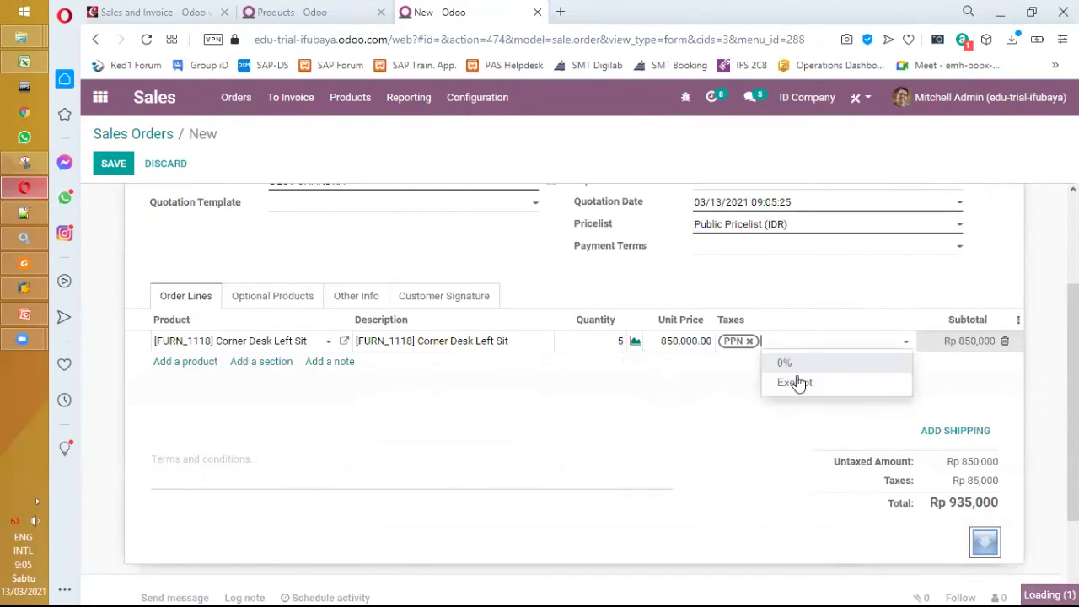
Confirm the quotation for the five Corner Desk Left Sit units as a sales order and open its delivery
{"action": "left_click", "coordinate": [717, 424]}
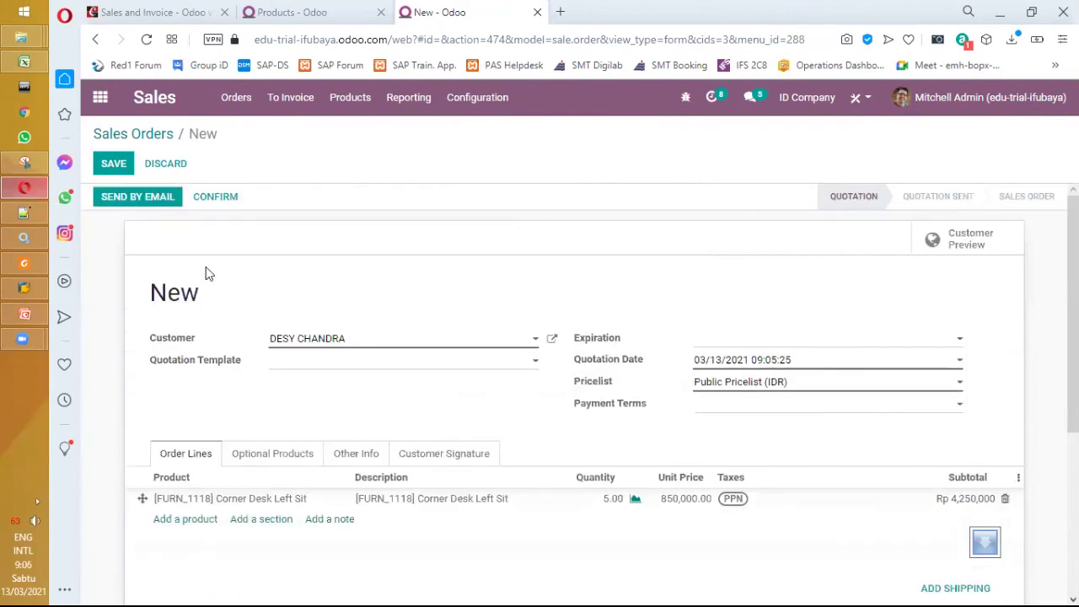
{"action": "left_click", "coordinate": [216, 201]}
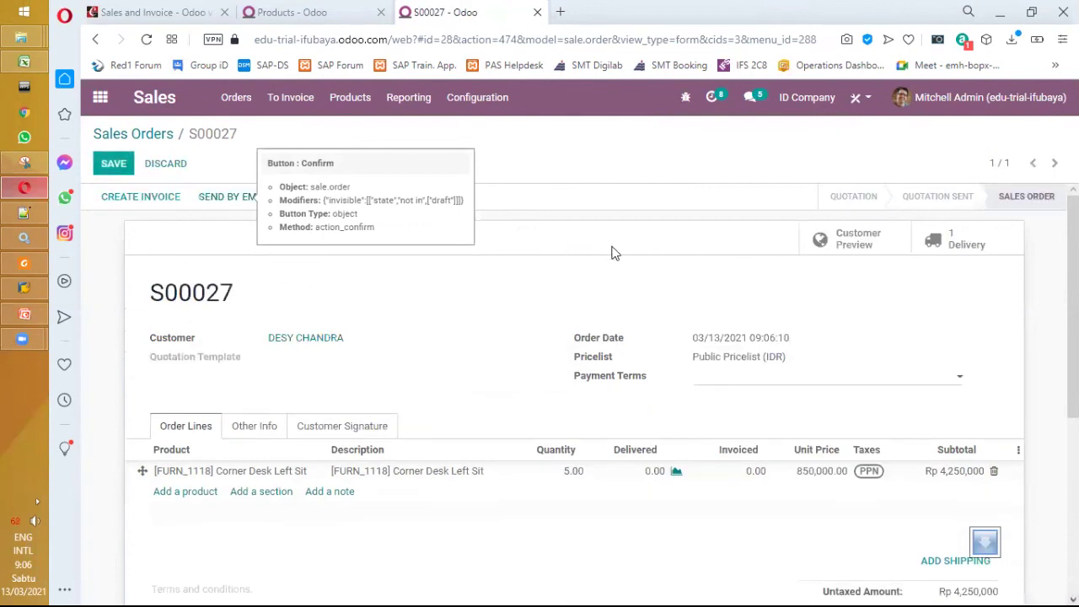
{"action": "left_click", "coordinate": [967, 252]}
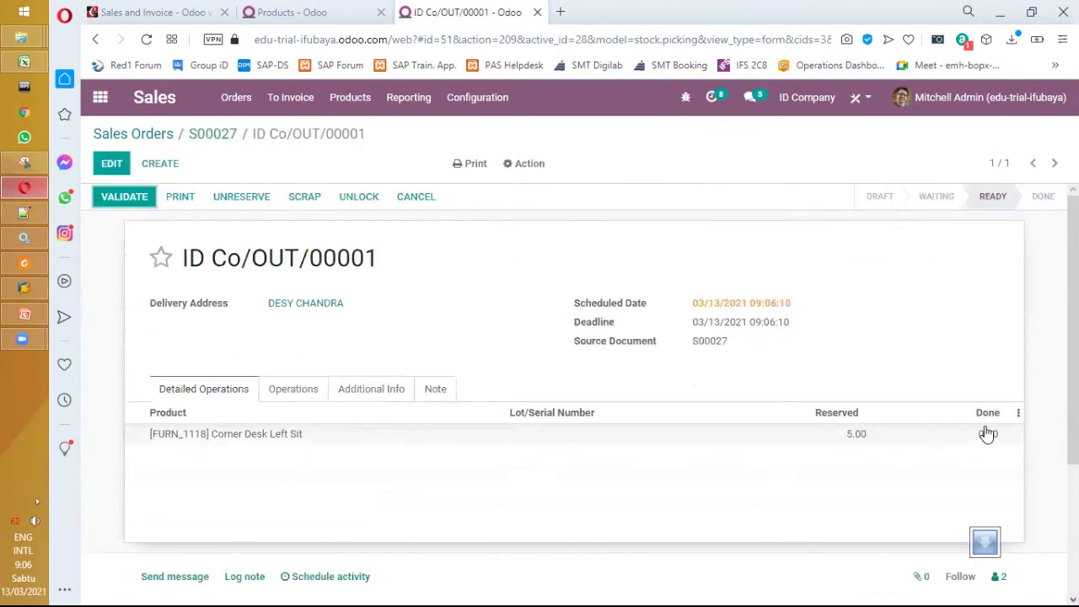
Set the done quantity of Corner Desk Left Sit to 5 on the delivery, save it, and validate the delivery
{"action": "left_click", "coordinate": [112, 165]}
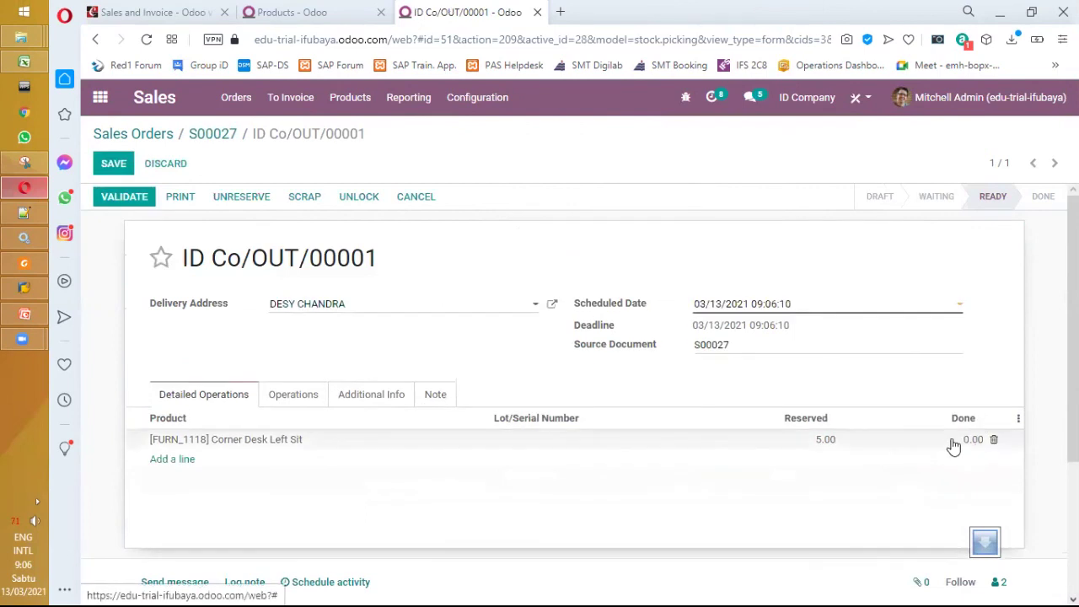
{"action": "left_click", "coordinate": [977, 443]}
{"action": "type", "text": "5"}
{"action": "left_click", "coordinate": [115, 166]}
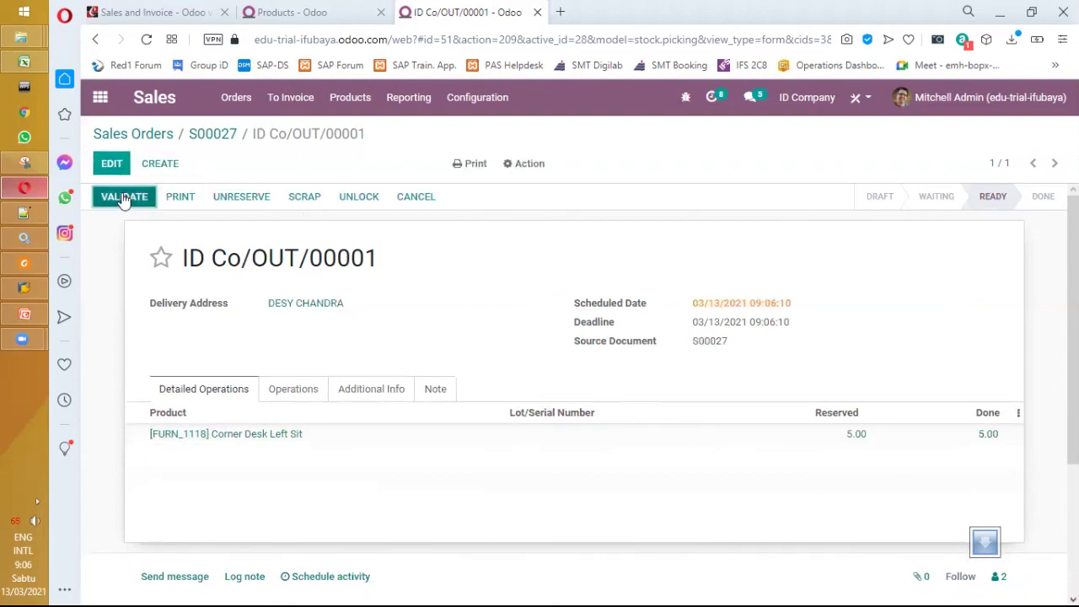
{"action": "left_click", "coordinate": [124, 199]}
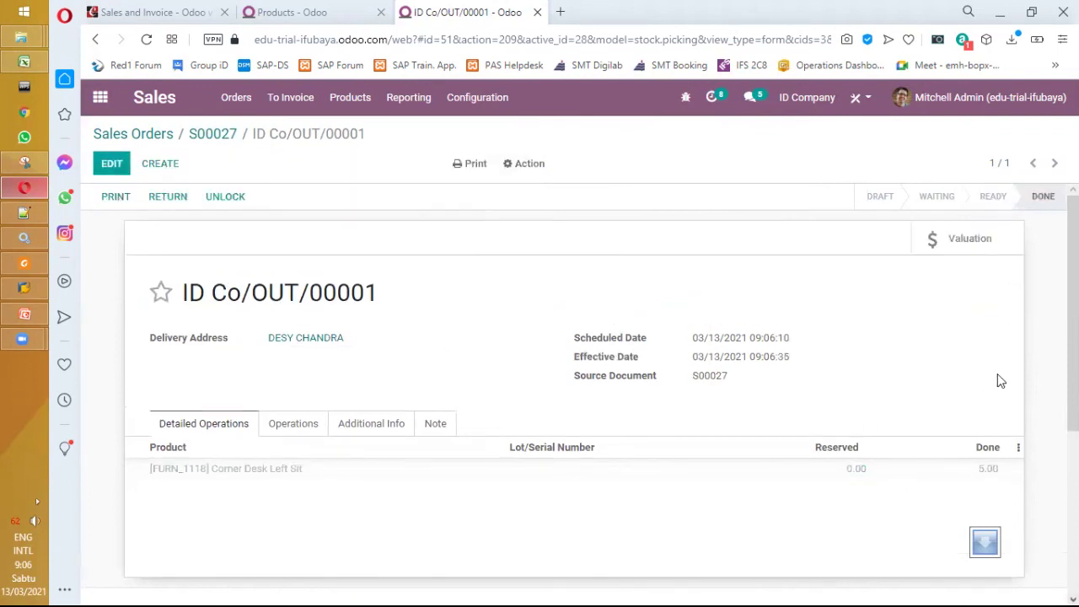
Print the delivery slip of the validated delivery and open the downloaded PDF in Foxit Reader
{"action": "left_click", "coordinate": [117, 199]}
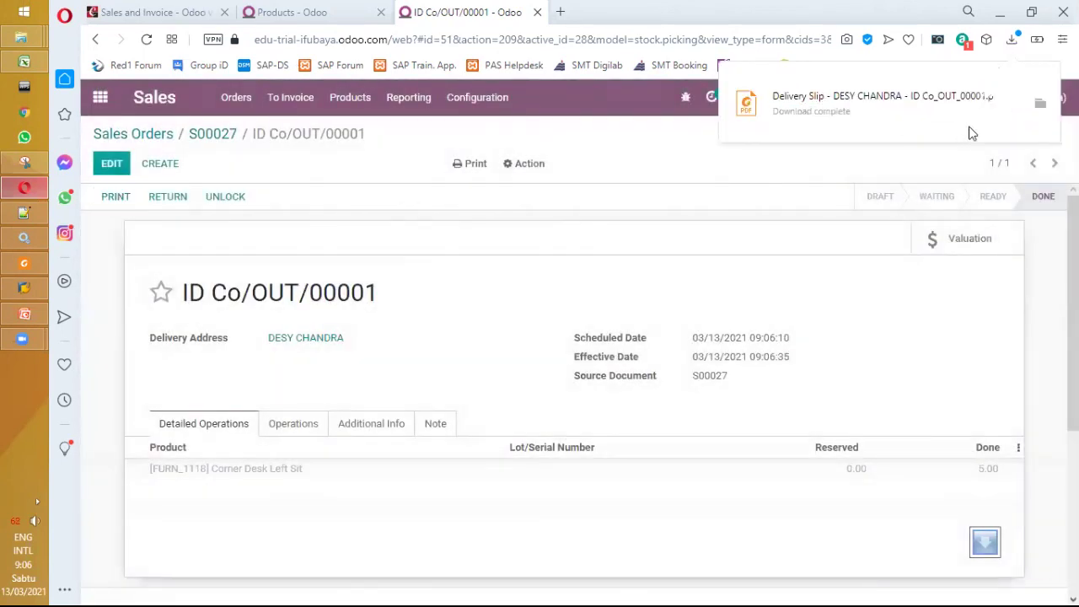
{"action": "left_click", "coordinate": [986, 126]}
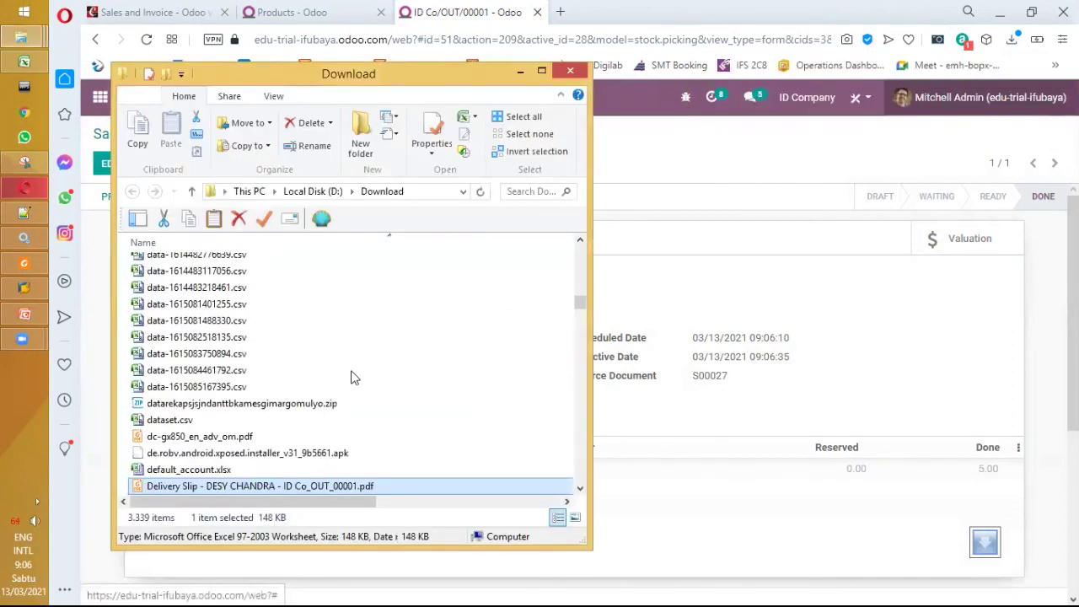
{"action": "double_click", "coordinate": [287, 487]}
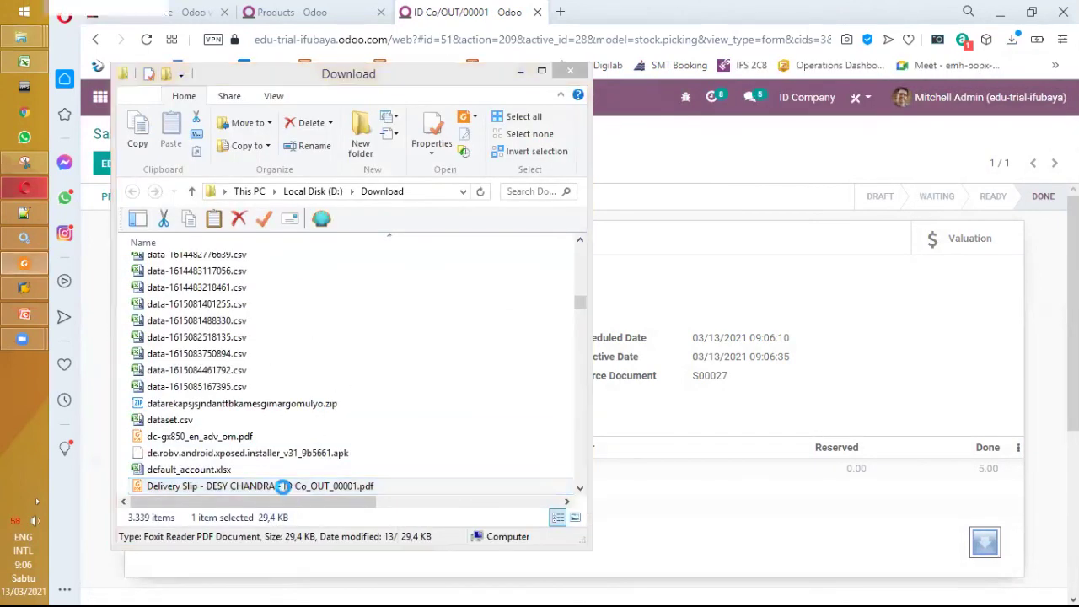
Review the delivery slip's product and quantity, and close the PDF, Foxit Reader and the download folder
{"action": "scroll", "coordinate": [478, 296], "scroll_direction": "down", "scroll_amount": 1}
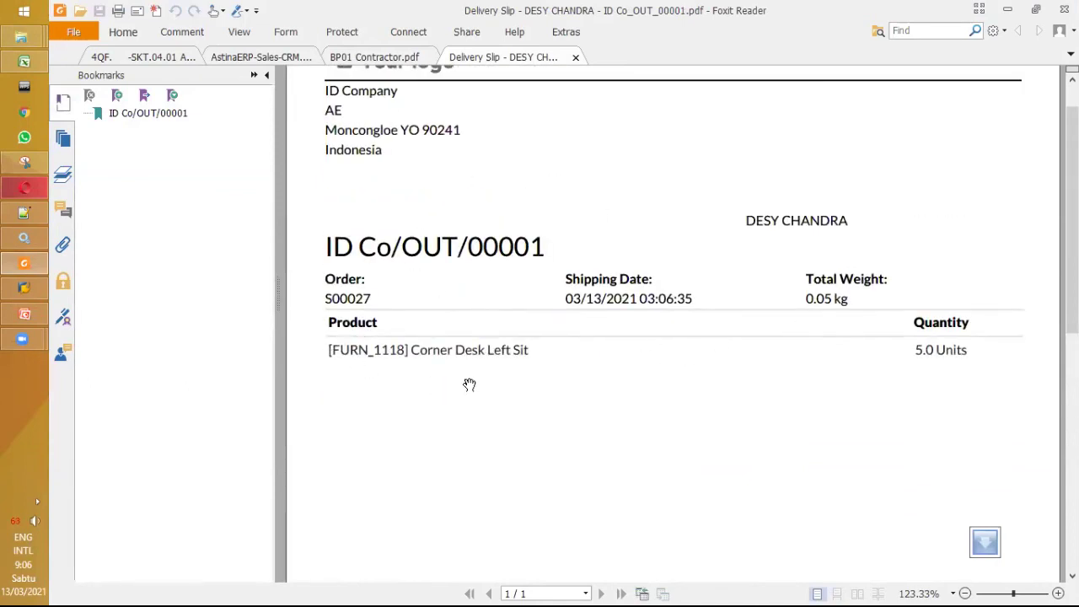
{"action": "scroll", "coordinate": [867, 354], "scroll_direction": "down", "scroll_amount": 5}
{"action": "scroll", "coordinate": [867, 354], "scroll_direction": "up", "scroll_amount": 5}
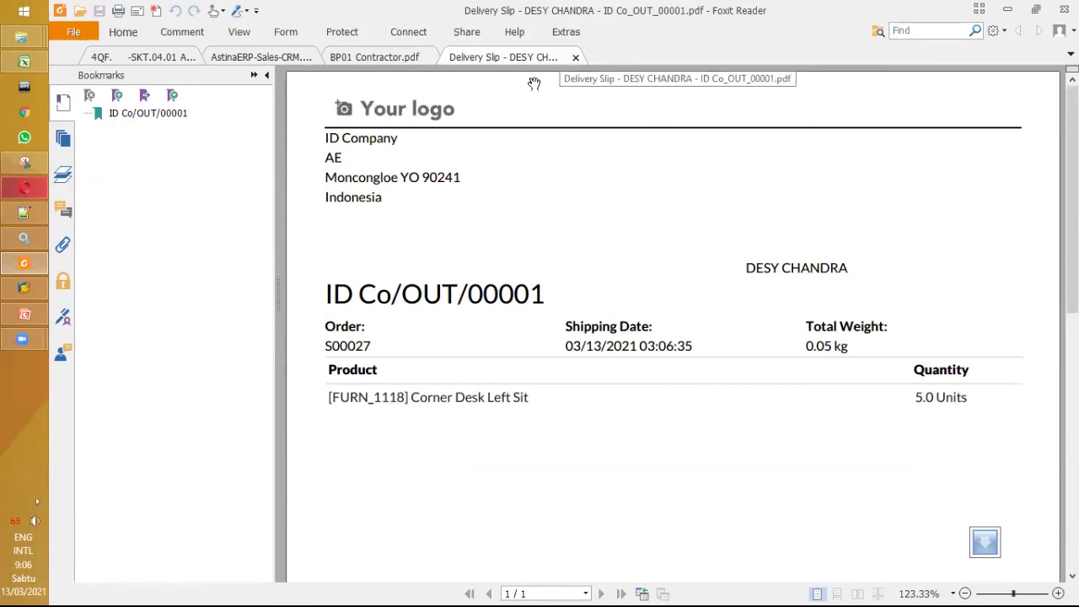
{"action": "key", "text": "ctrl+w"}
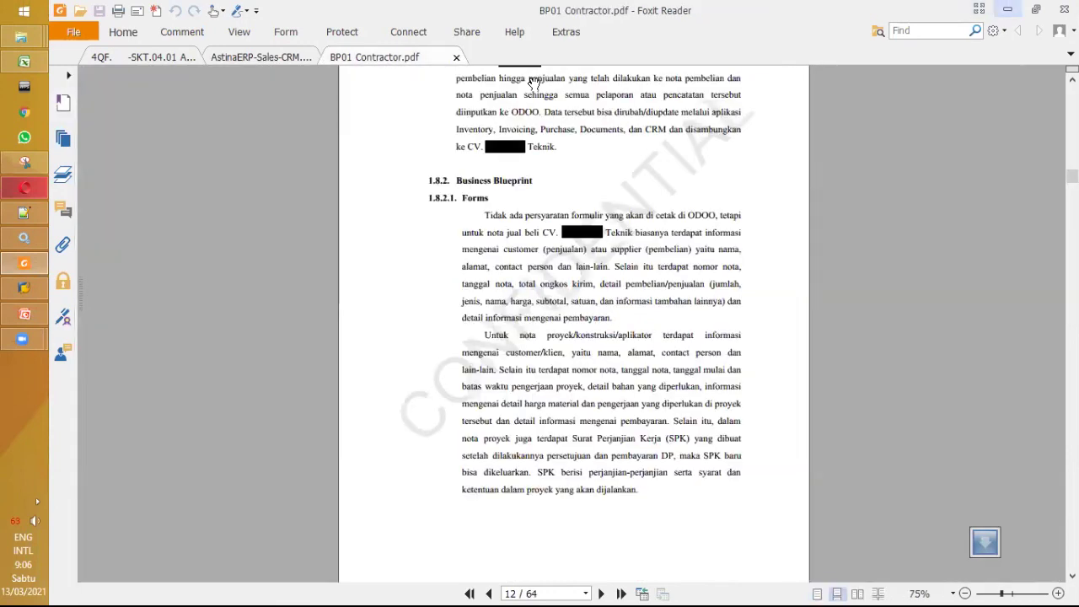
{"action": "key", "text": "alt+F4"}
{"action": "key", "text": "alt+F4"}
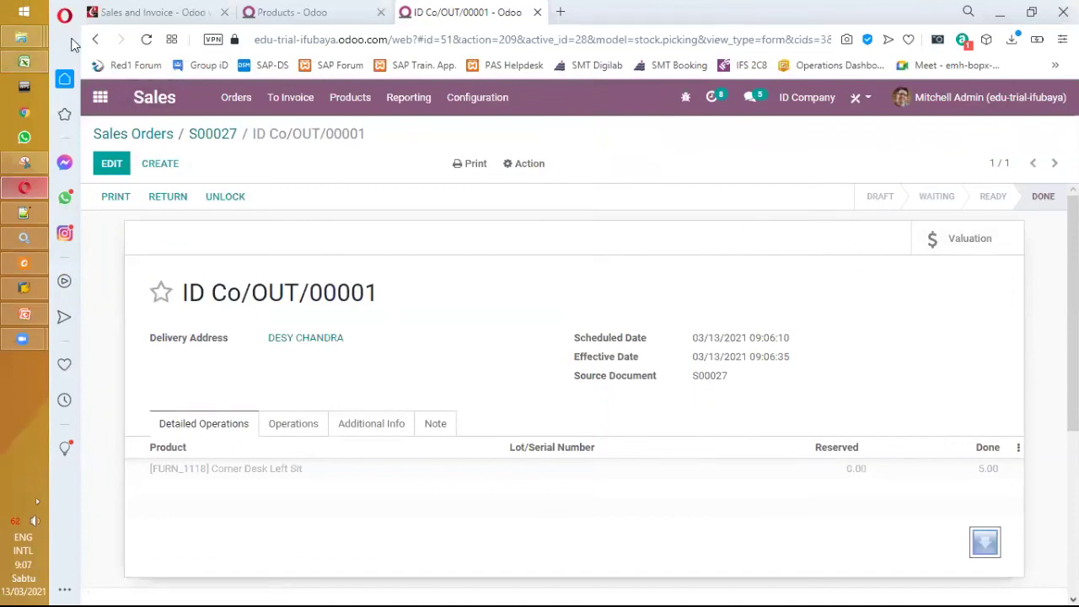
Check the sales order's delivery and its stock valuation, and return to the sales order
{"action": "left_click", "coordinate": [215, 134]}
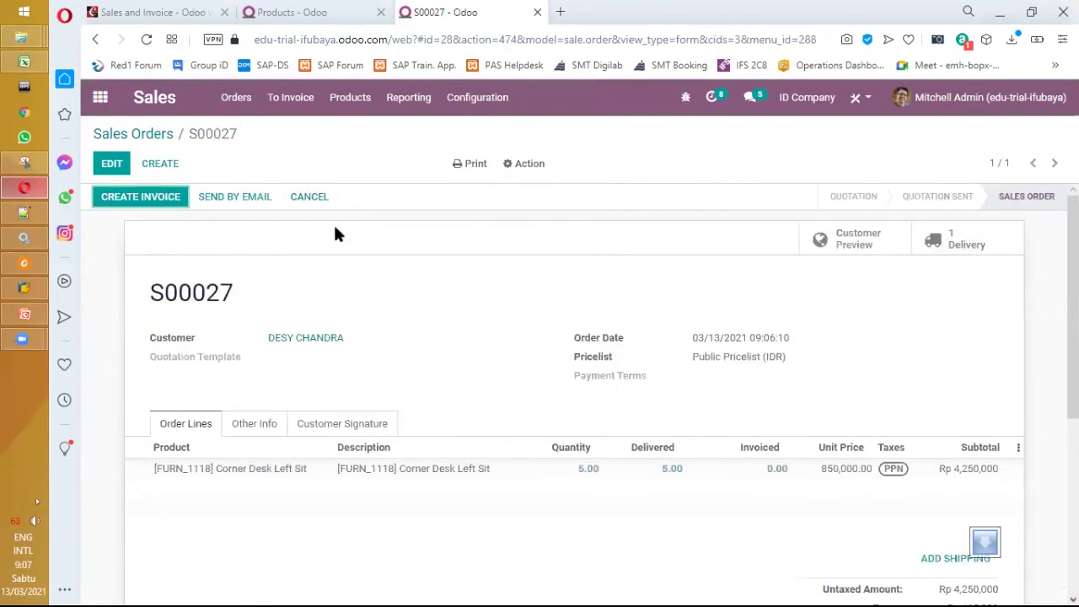
{"action": "left_click", "coordinate": [519, 167]}
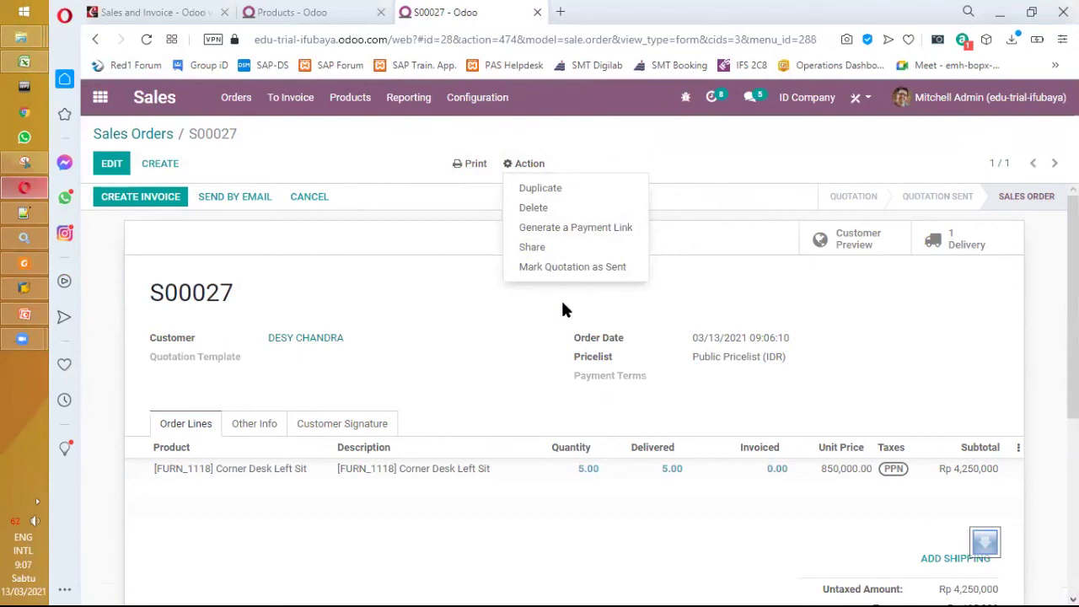
{"action": "left_click", "coordinate": [968, 246]}
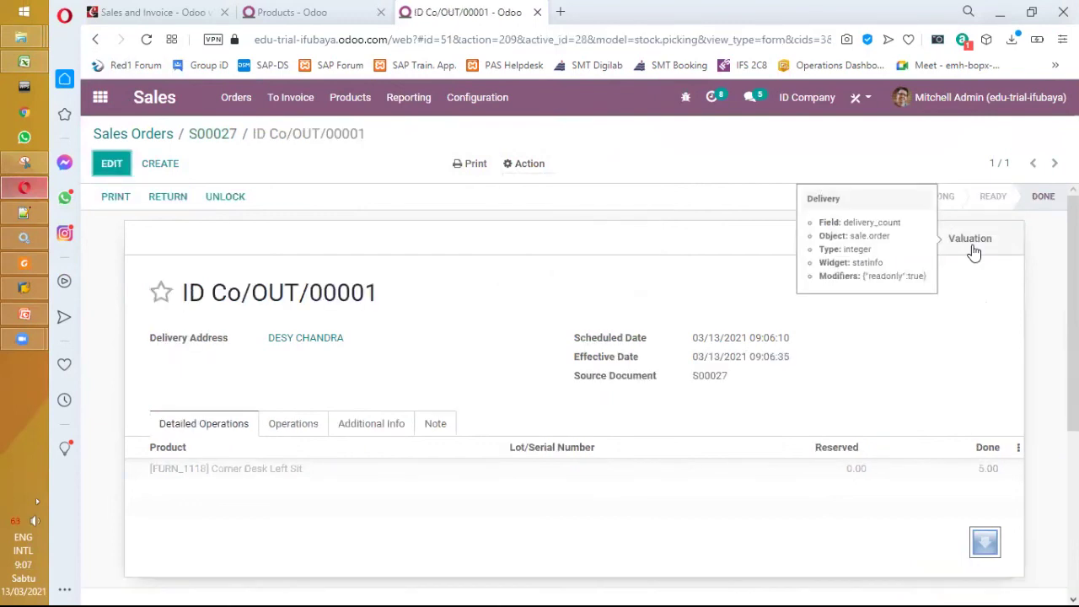
{"action": "left_click", "coordinate": [972, 246]}
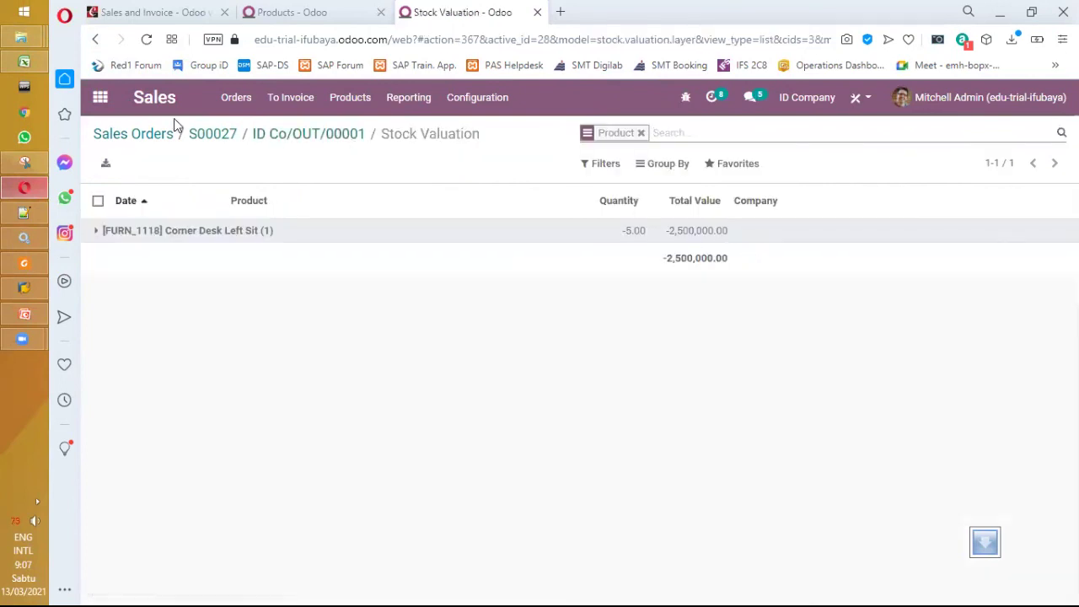
{"action": "left_click", "coordinate": [338, 138]}
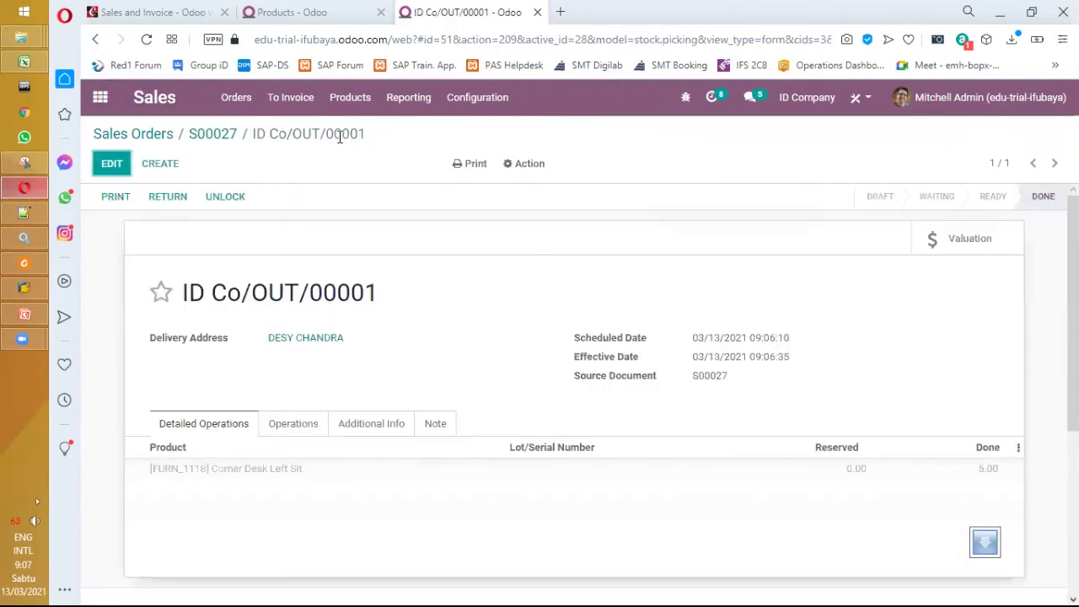
{"action": "left_click", "coordinate": [522, 167]}
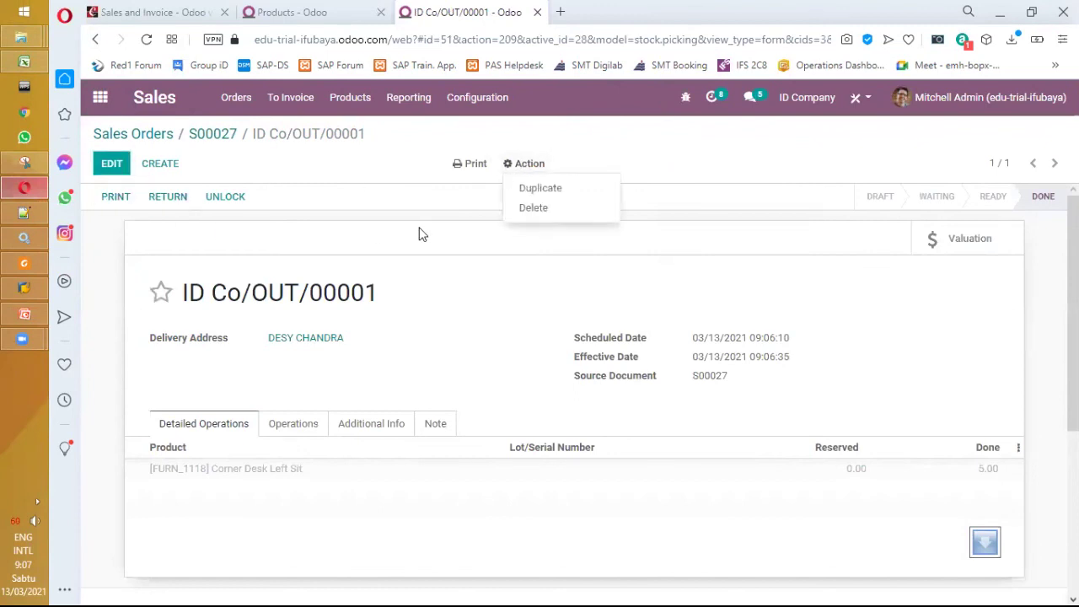
{"action": "left_click", "coordinate": [475, 309]}
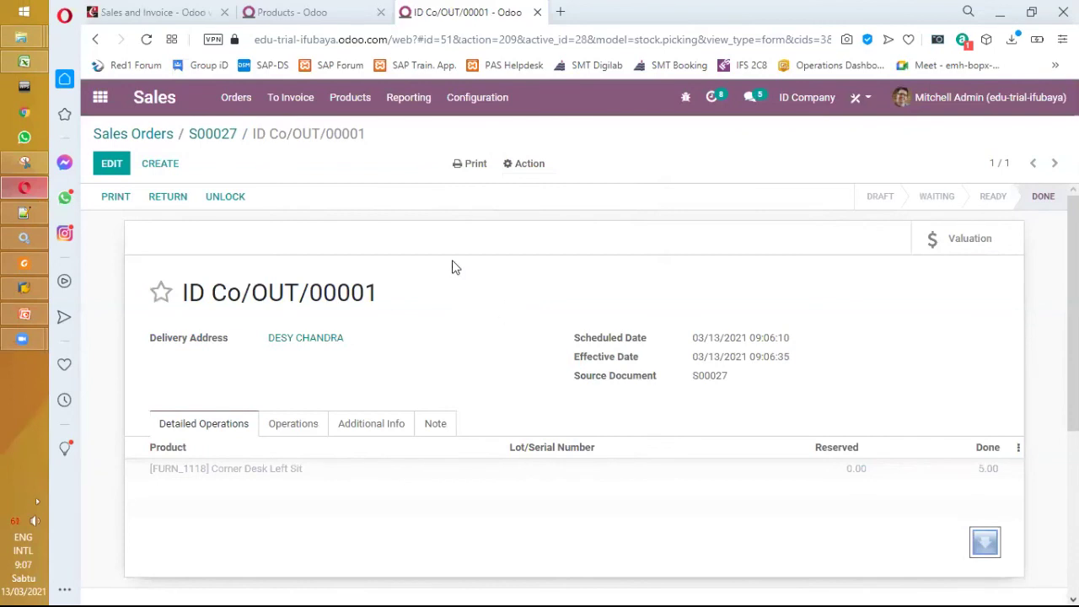
{"action": "left_click", "coordinate": [221, 139]}
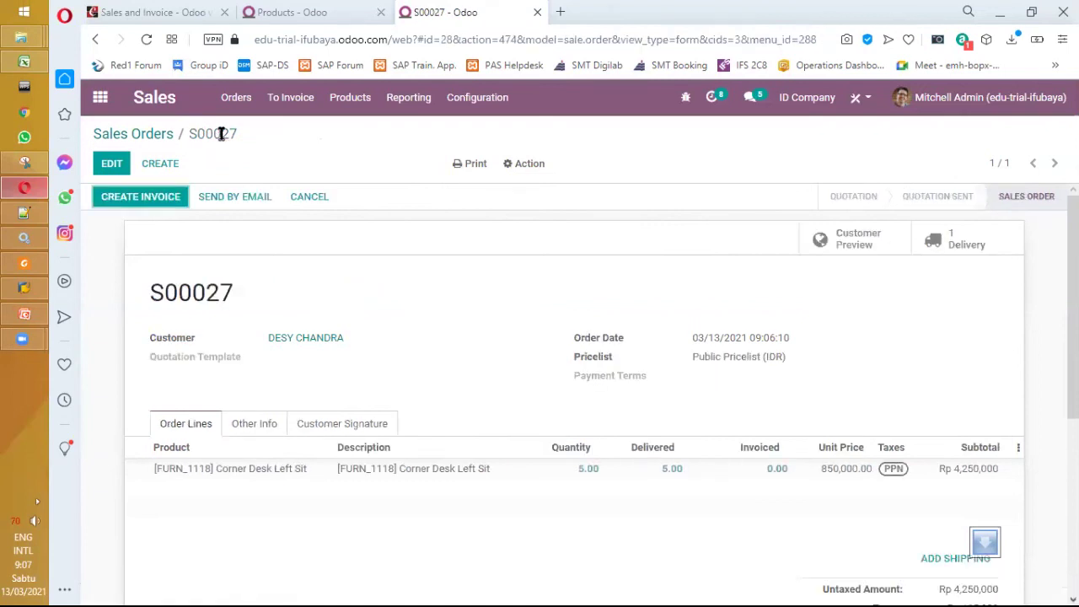
View the customer portal preview of the sales order and go back to the order record
{"action": "left_click", "coordinate": [857, 239]}
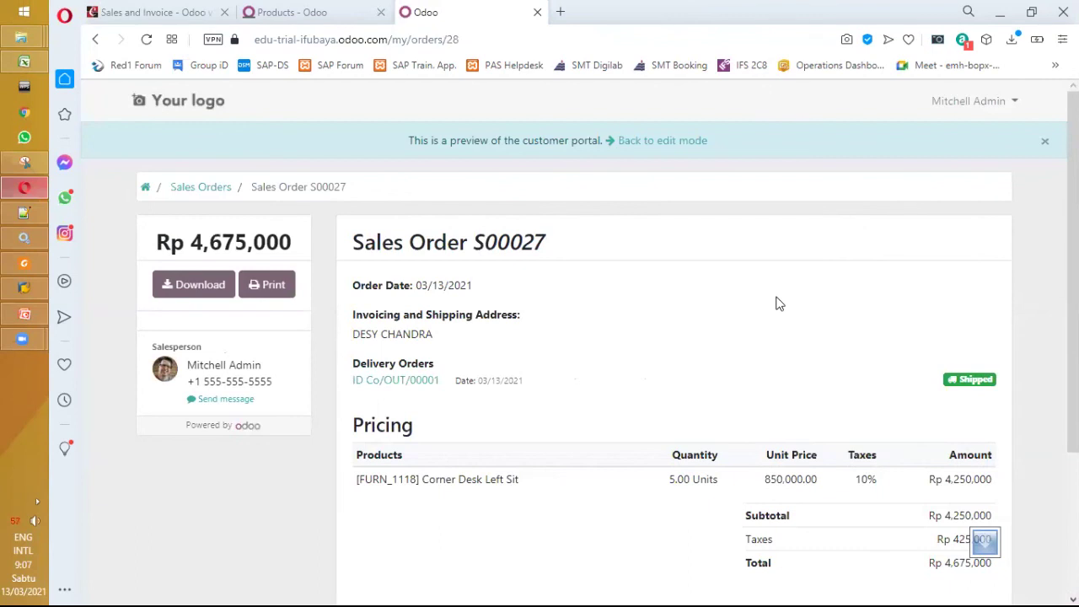
{"action": "scroll", "coordinate": [777, 303], "scroll_direction": "down", "scroll_amount": 3}
{"action": "scroll", "coordinate": [775, 306], "scroll_direction": "up", "scroll_amount": 3}
{"action": "left_click", "coordinate": [93, 42]}
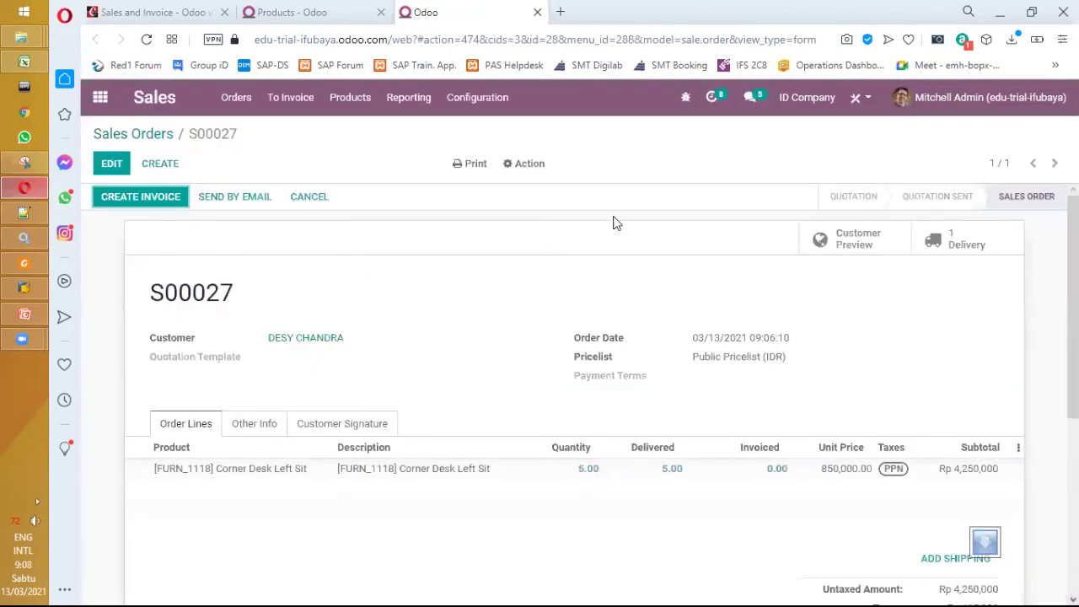
Create a regular invoice from the sales order and review the draft's lines and totals
{"action": "left_click", "coordinate": [142, 199]}
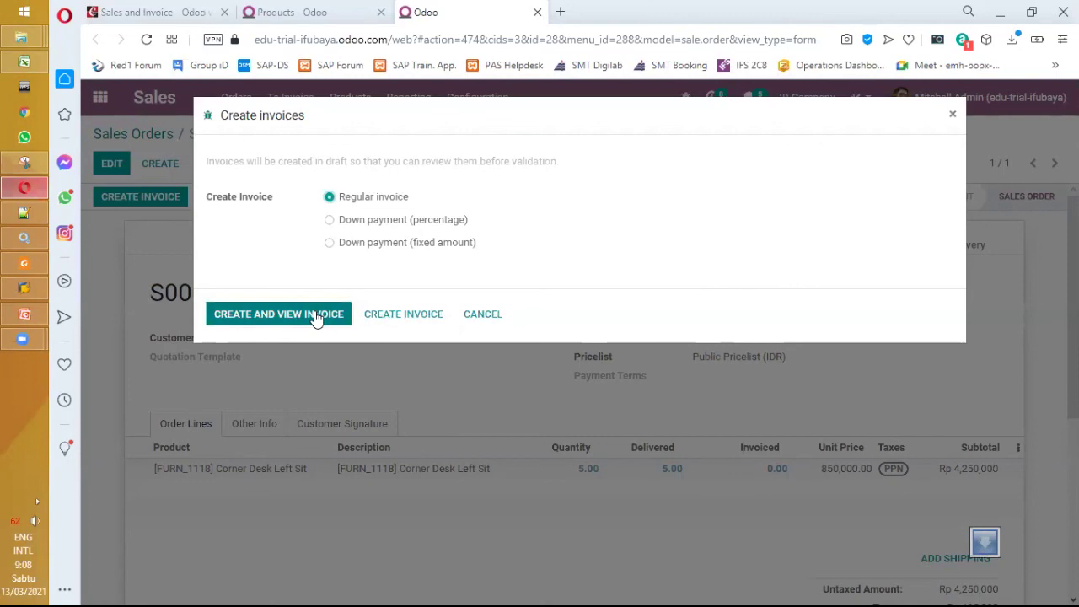
{"action": "left_click", "coordinate": [314, 313]}
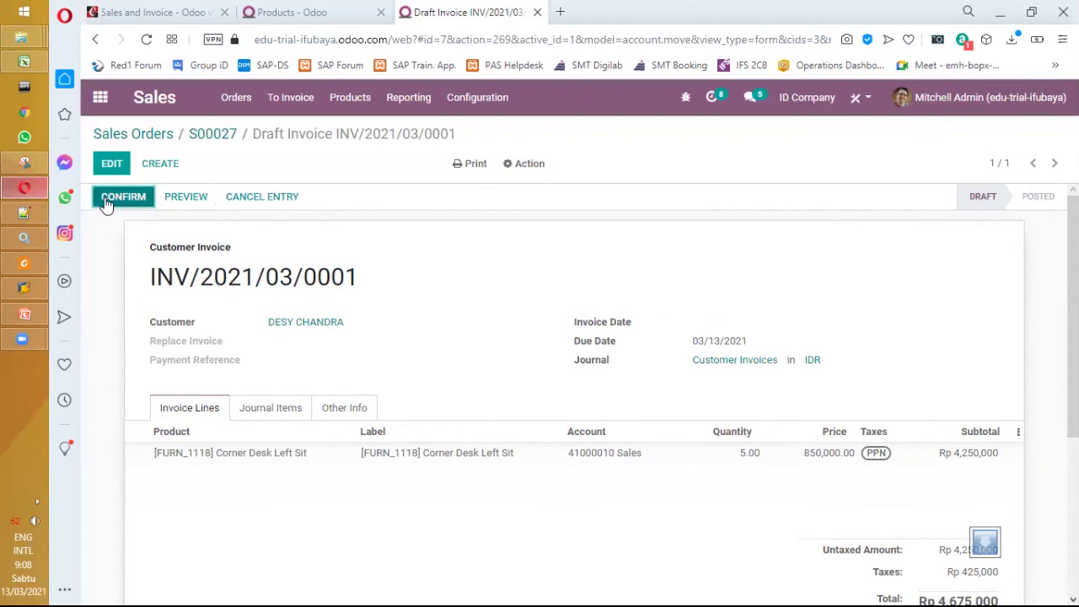
{"action": "scroll", "coordinate": [542, 348], "scroll_direction": "down", "scroll_amount": 3}
{"action": "scroll", "coordinate": [543, 352], "scroll_direction": "up", "scroll_amount": 3}
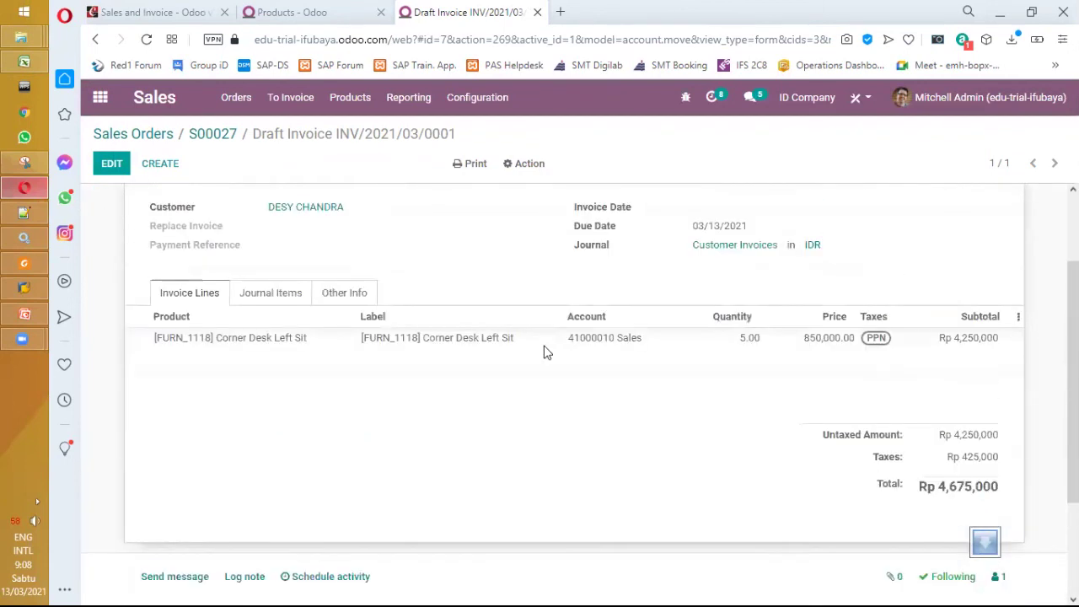
{"action": "scroll", "coordinate": [203, 215], "scroll_direction": "up", "scroll_amount": 1}
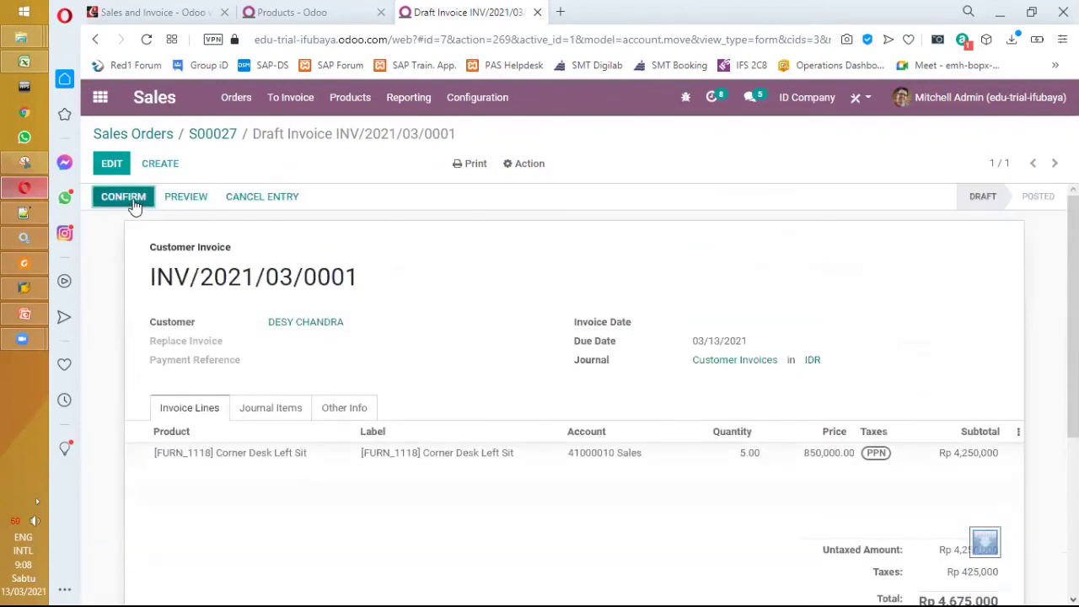
Confirm the draft customer invoice, check its amount due, and return to the sales order
{"action": "left_click", "coordinate": [133, 205]}
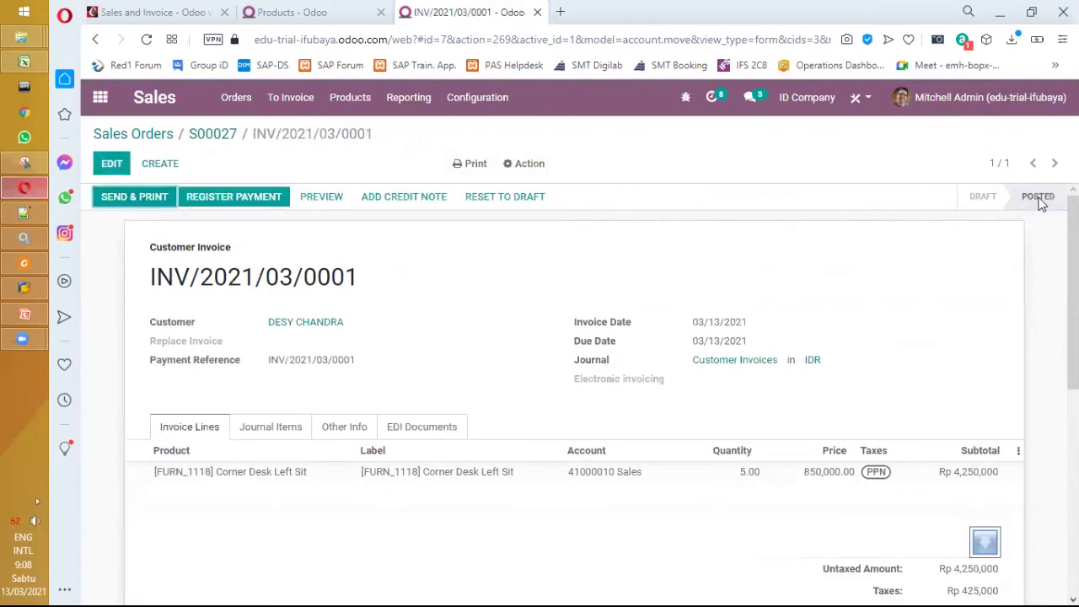
{"action": "scroll", "coordinate": [1011, 224], "scroll_direction": "down", "scroll_amount": 3}
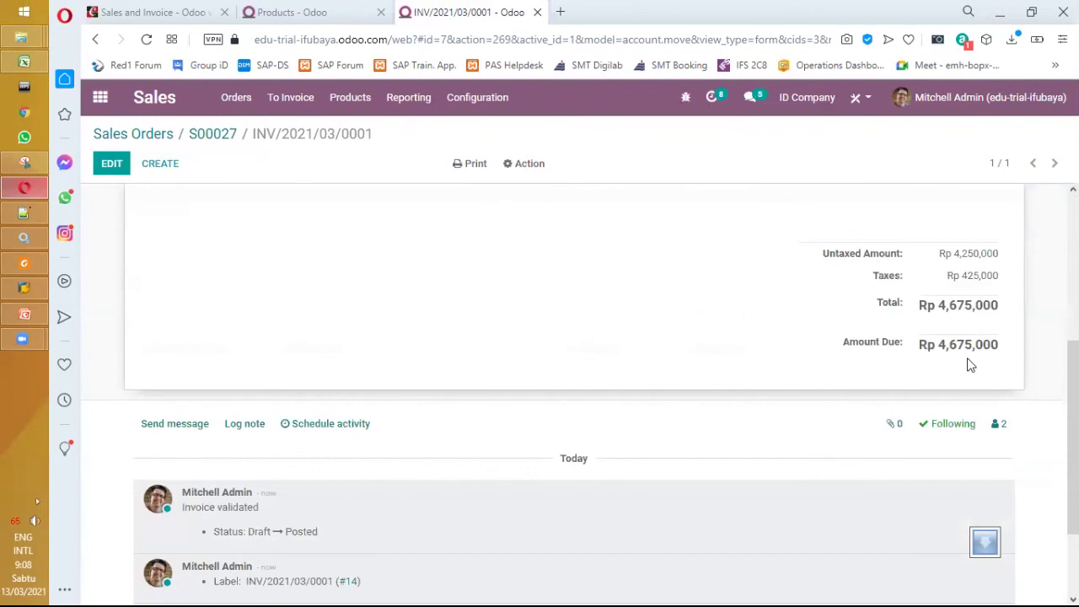
{"action": "scroll", "coordinate": [968, 361], "scroll_direction": "up", "scroll_amount": 3}
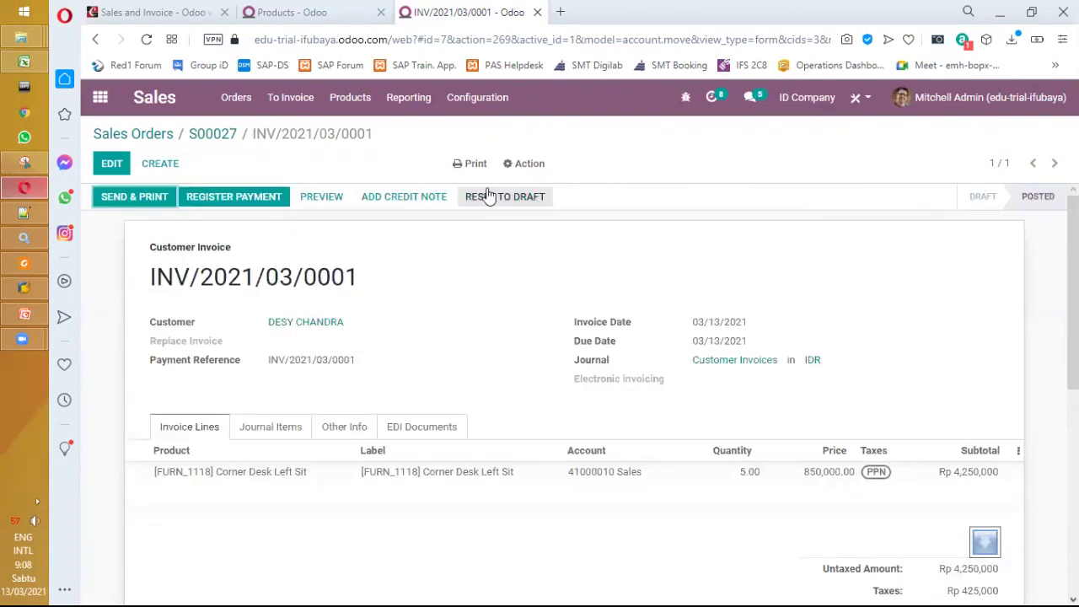
{"action": "left_click", "coordinate": [218, 136]}
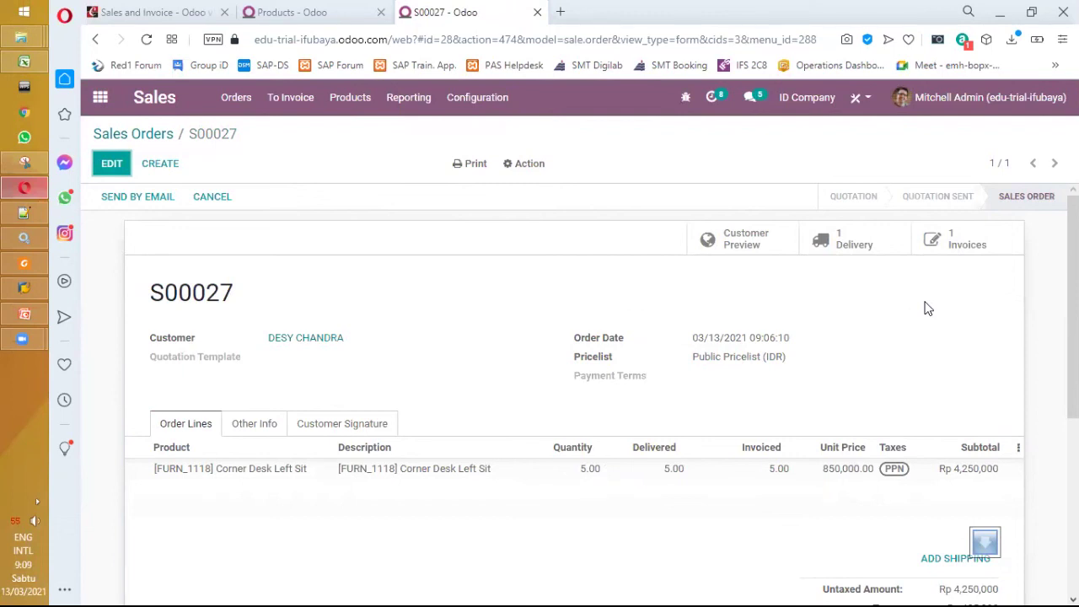
Switch to the Accounting app and open the list of configured journals
{"action": "left_click", "coordinate": [100, 97]}
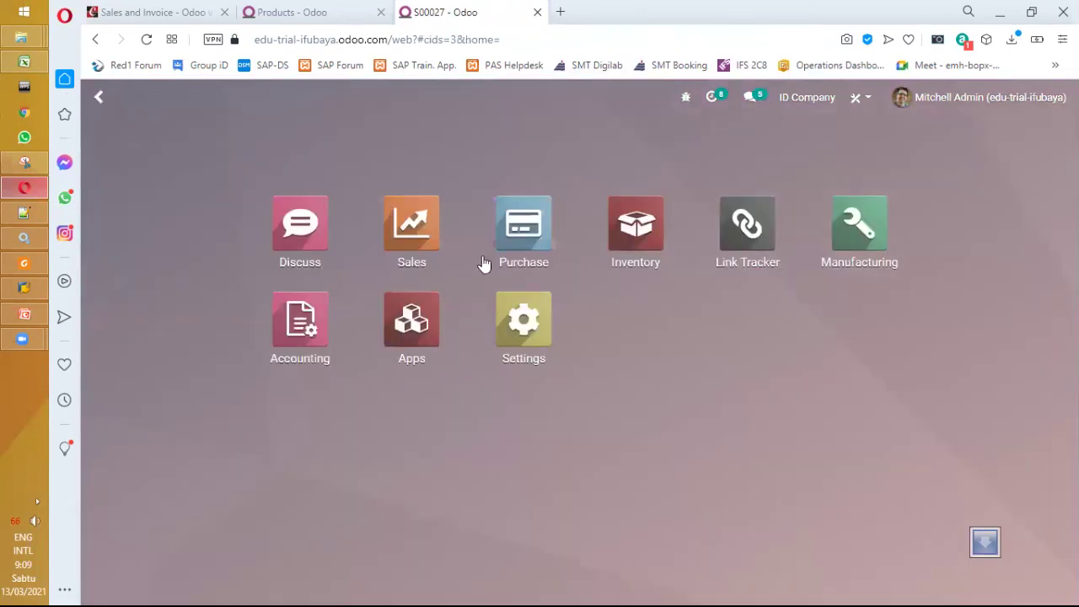
{"action": "left_click", "coordinate": [298, 332]}
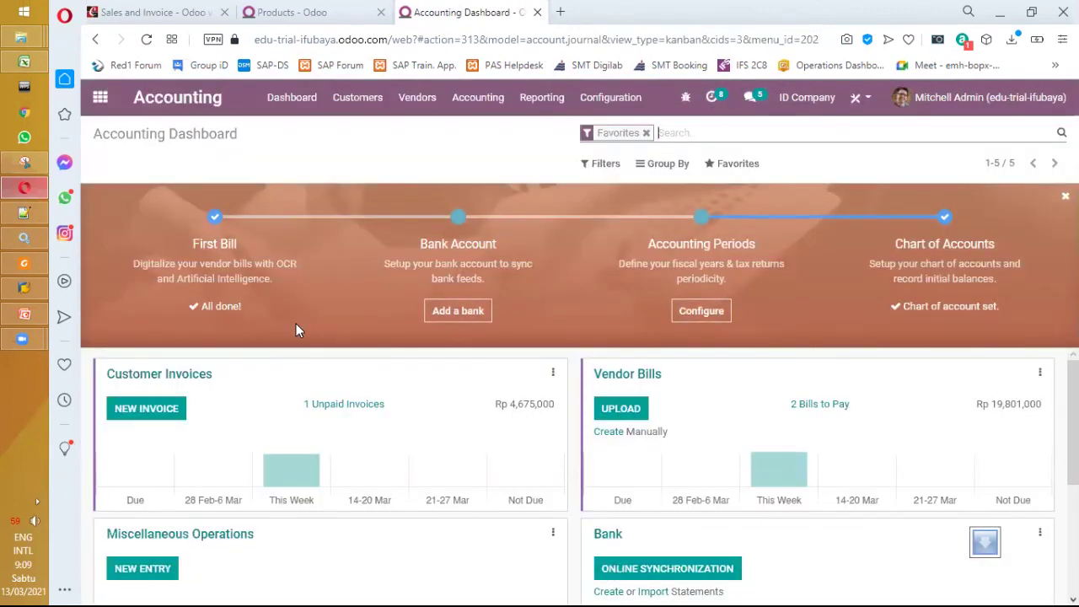
{"action": "left_click", "coordinate": [588, 104]}
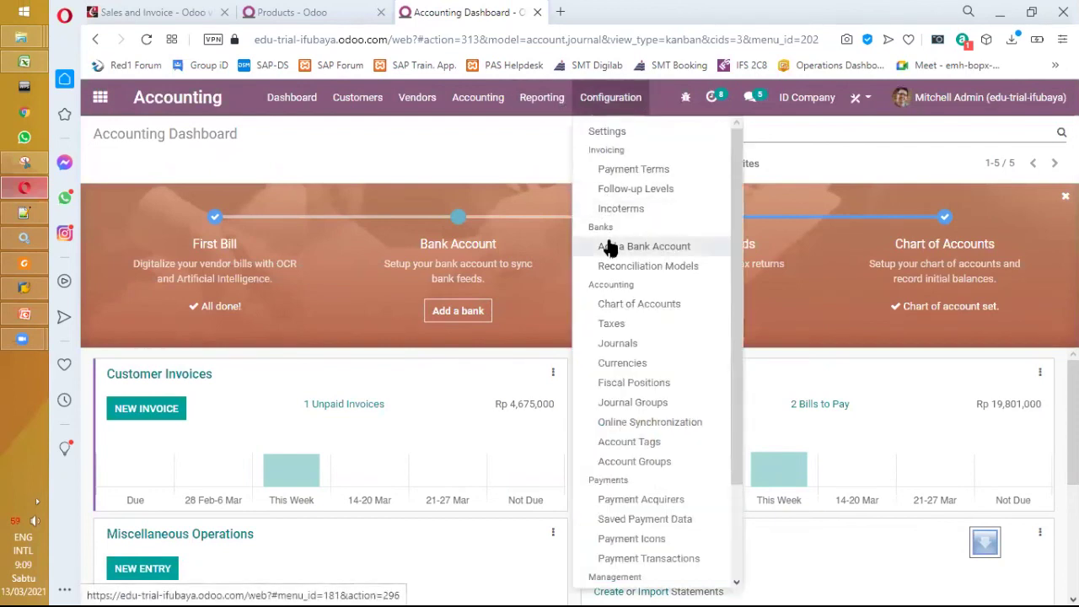
{"action": "left_click", "coordinate": [624, 345]}
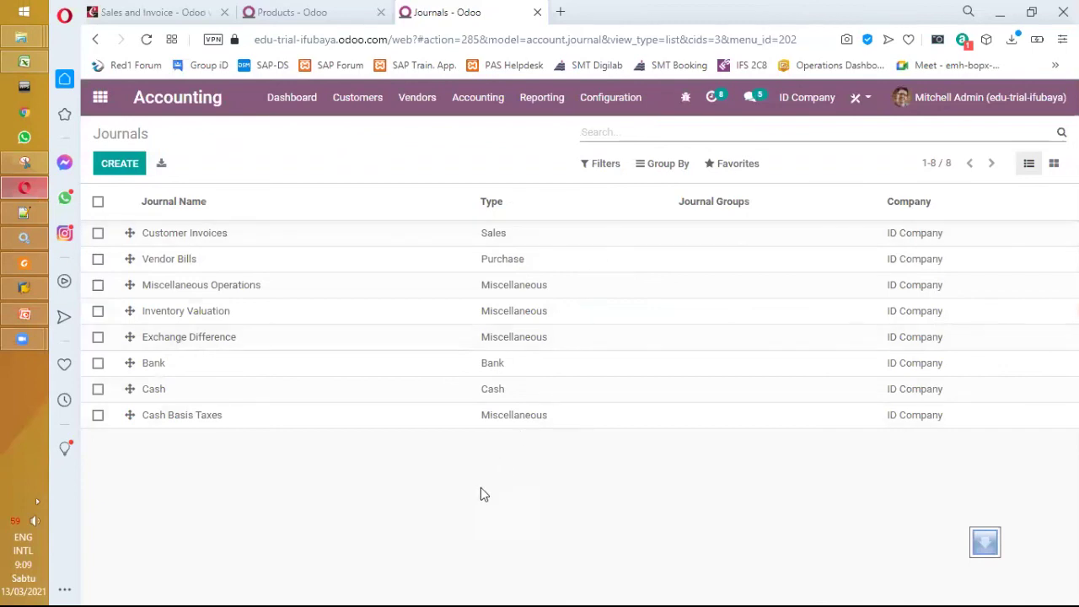
Open the Sales journal items and remove the Sales filter to list posted entries from all journals
{"action": "left_click", "coordinate": [542, 98]}
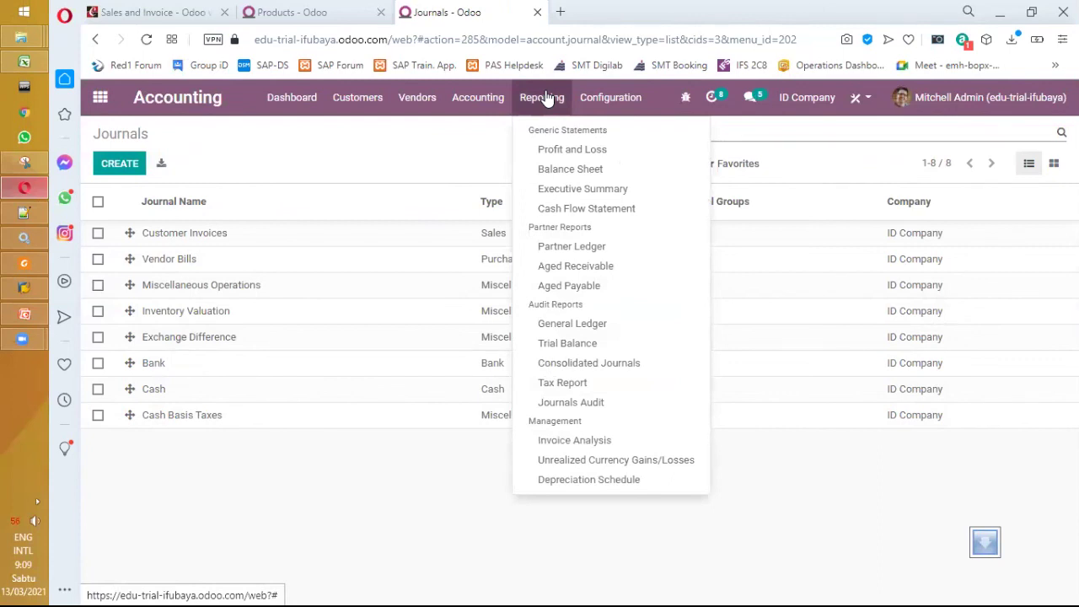
{"action": "mouse_move", "coordinate": [480, 100]}
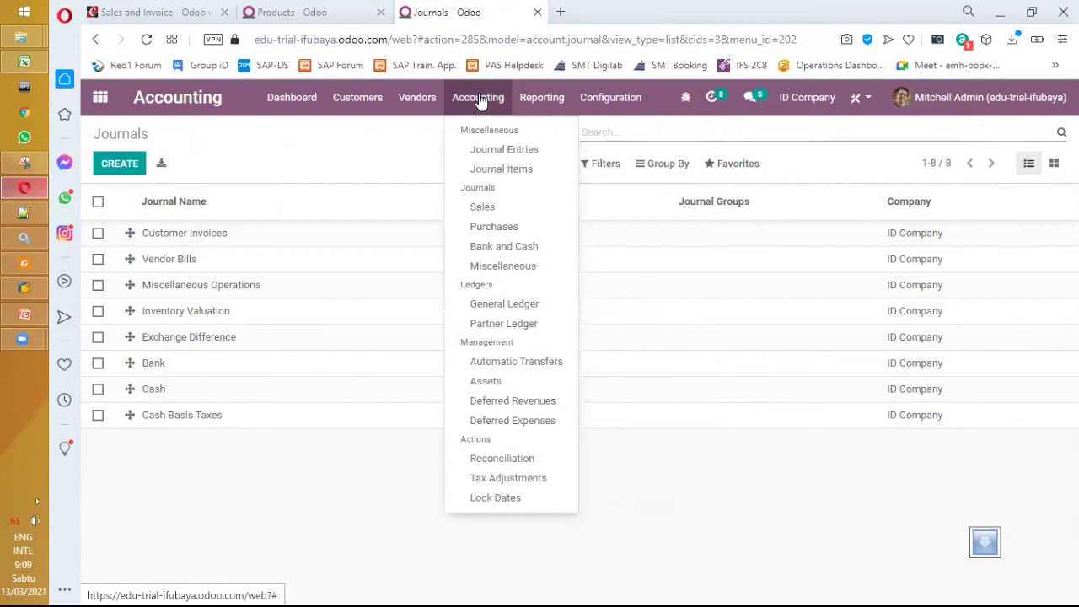
{"action": "left_click", "coordinate": [506, 208]}
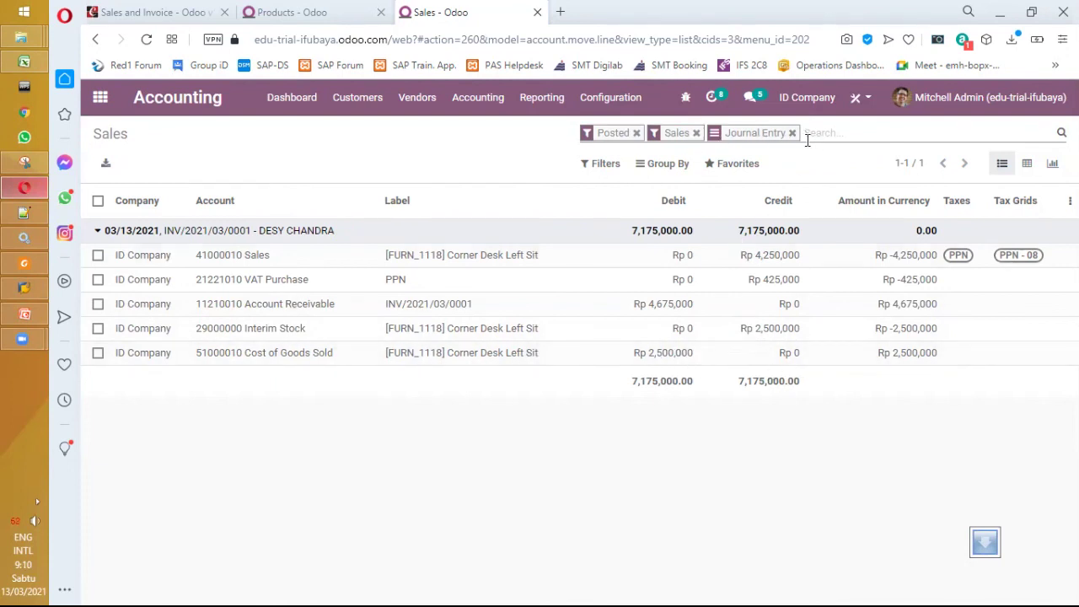
{"action": "left_click", "coordinate": [697, 133]}
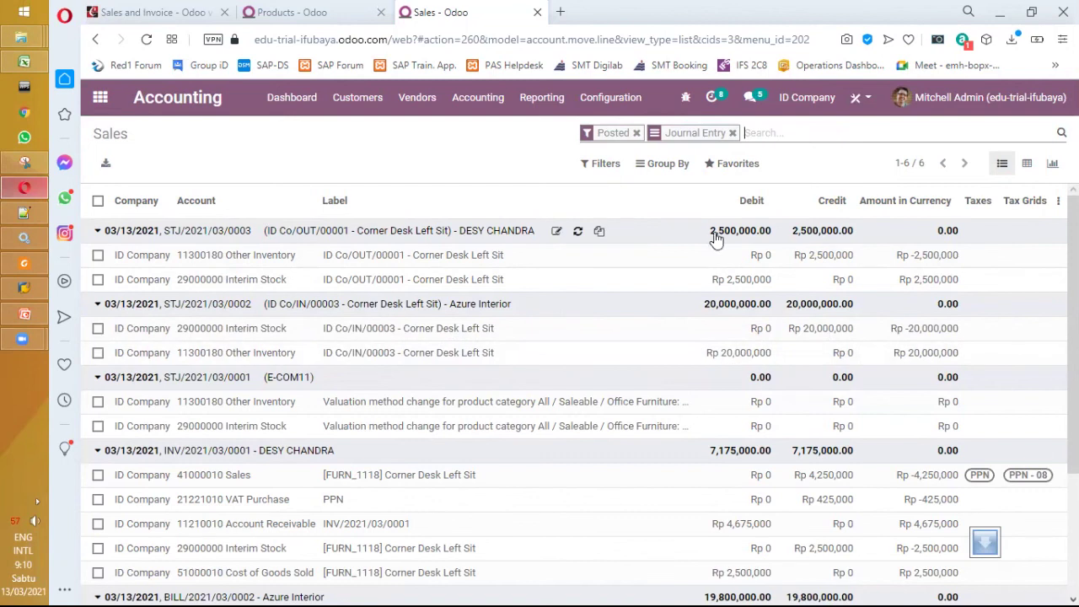
Filter the journal items by date to 2021 and add a custom "Account contains" filter with an empty value
{"action": "left_click", "coordinate": [643, 168]}
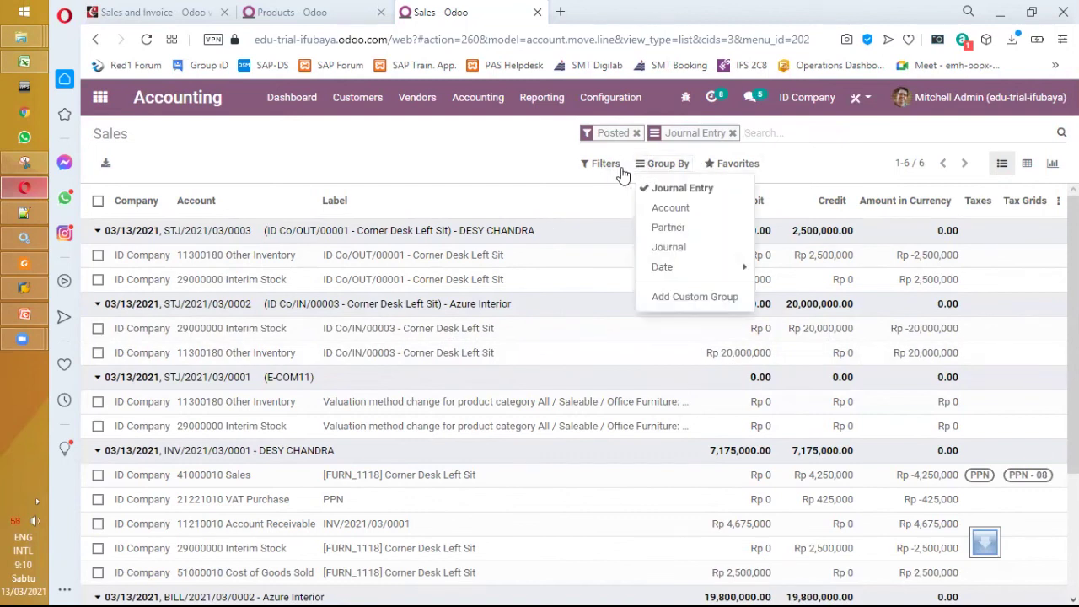
{"action": "left_click", "coordinate": [605, 168]}
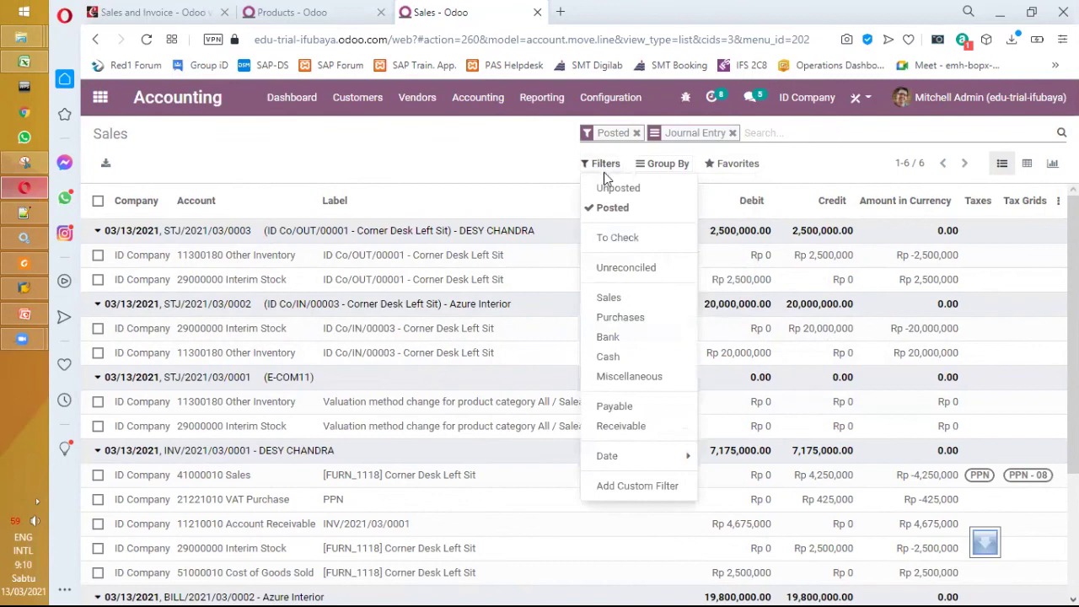
{"action": "left_click", "coordinate": [686, 459]}
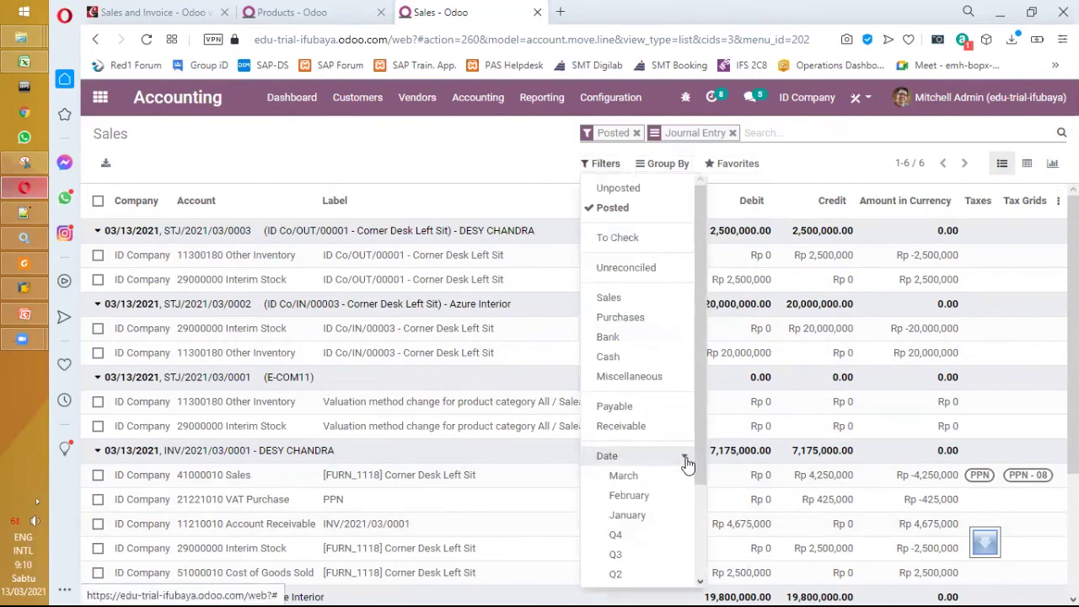
{"action": "left_click_drag", "start_coordinate": [695, 465], "coordinate": [708, 577]}
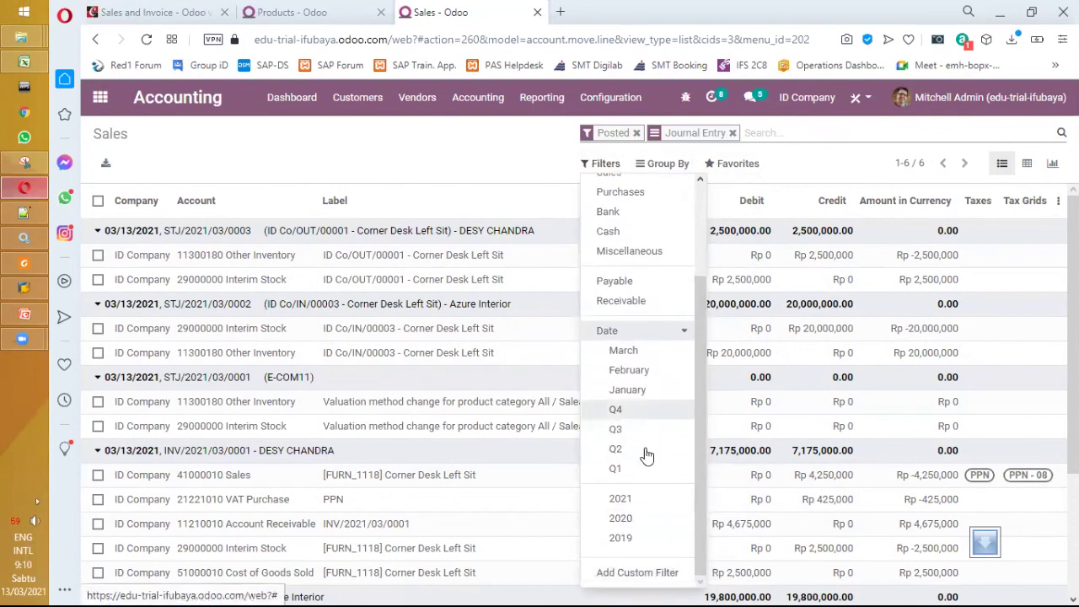
{"action": "left_click", "coordinate": [638, 501]}
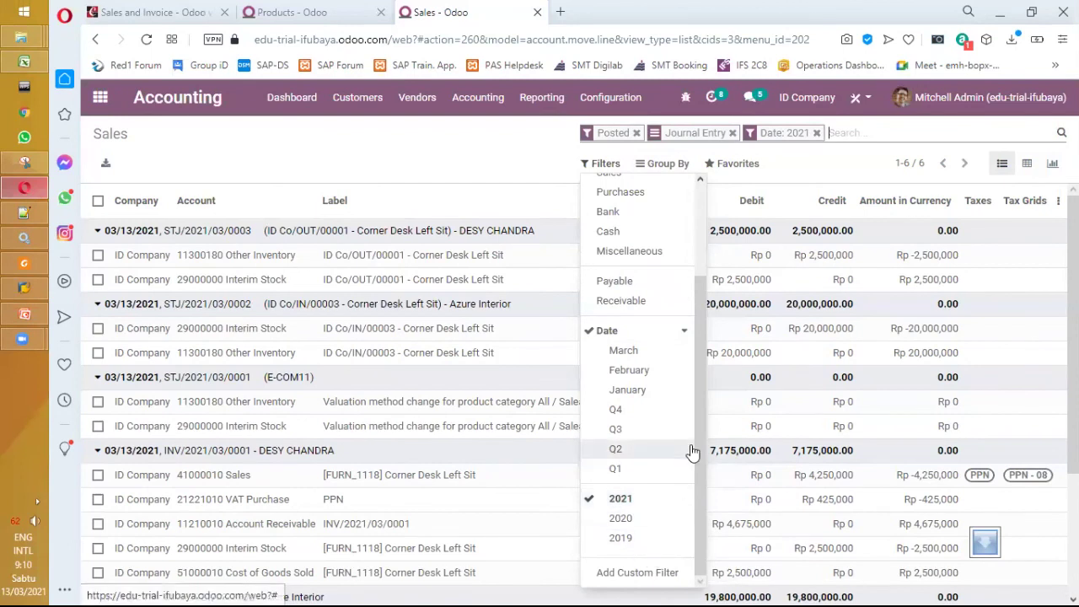
{"action": "left_click", "coordinate": [660, 573]}
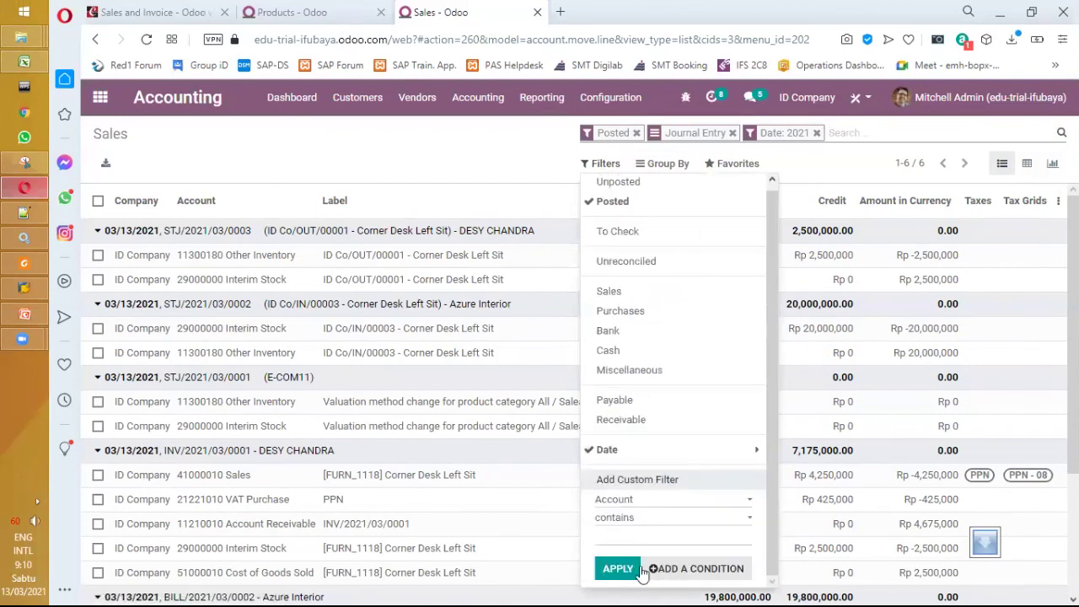
{"action": "left_click", "coordinate": [619, 568]}
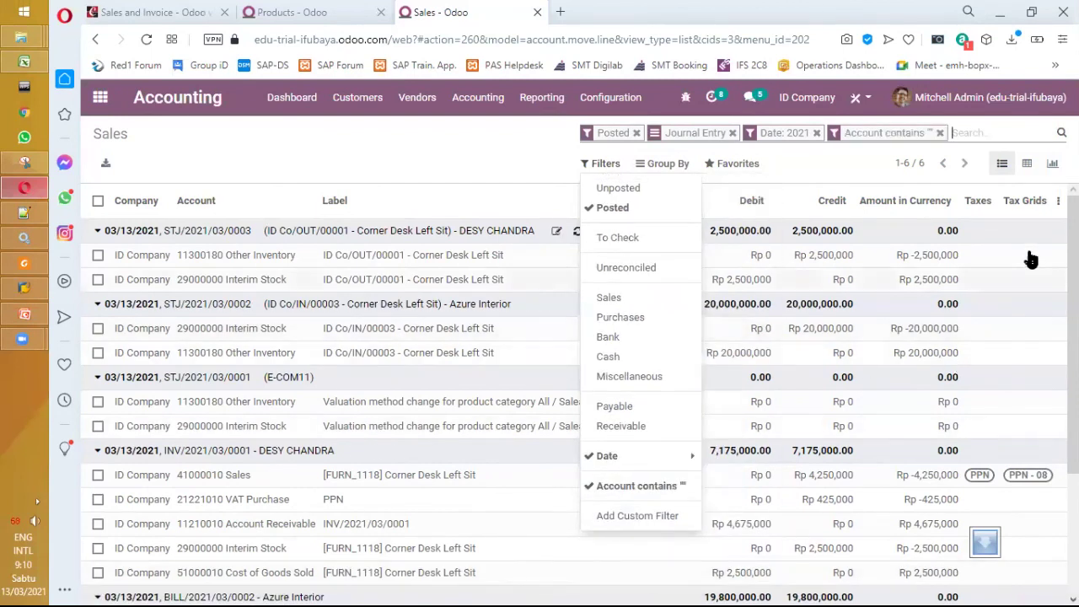
{"action": "left_click", "coordinate": [1028, 188]}
Examine the accounts, debits and credits of the stock delivery, stock receipt, customer invoice and vendor bill journal entries
{"action": "scroll", "coordinate": [487, 346], "scroll_direction": "down", "scroll_amount": 2}
{"action": "scroll", "coordinate": [487, 346], "scroll_direction": "up", "scroll_amount": 2}
{"action": "scroll", "coordinate": [488, 362], "scroll_direction": "down", "scroll_amount": 2}
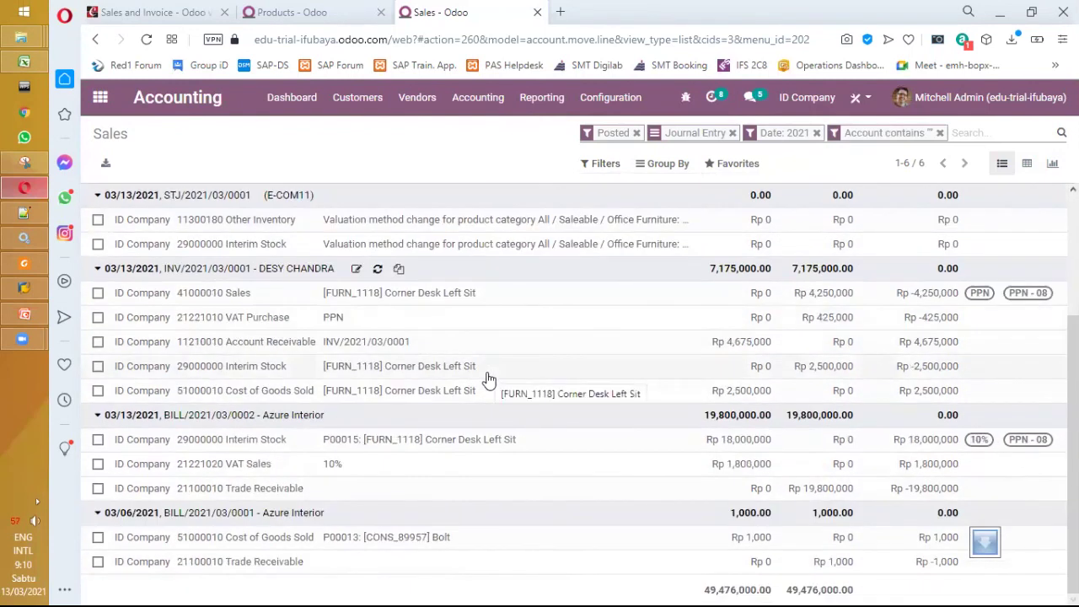
{"action": "scroll", "coordinate": [489, 379], "scroll_direction": "up", "scroll_amount": 2}
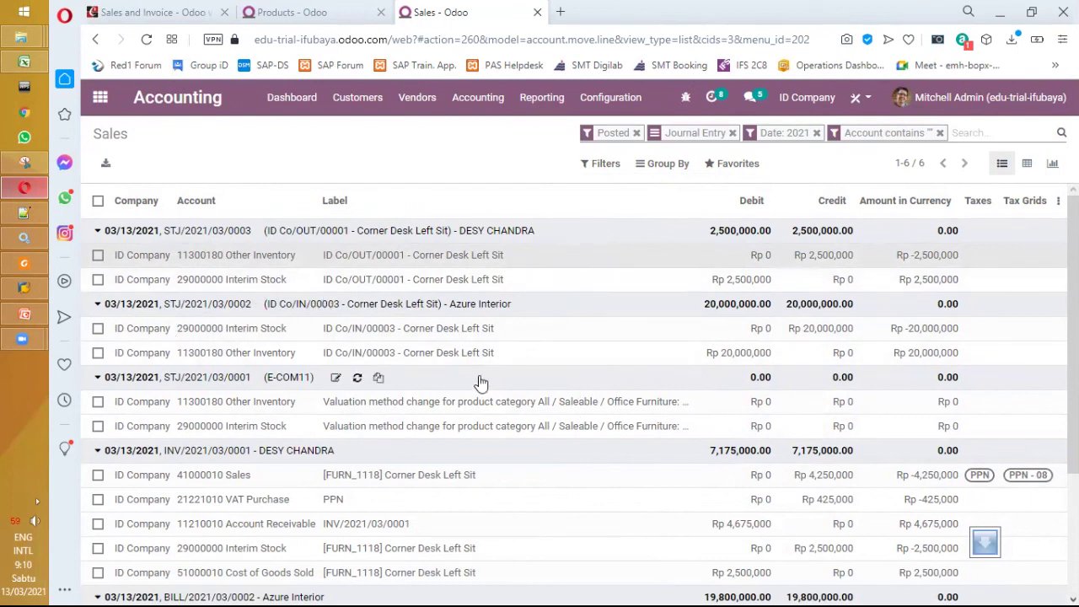
{"action": "scroll", "coordinate": [435, 366], "scroll_direction": "down", "scroll_amount": 1}
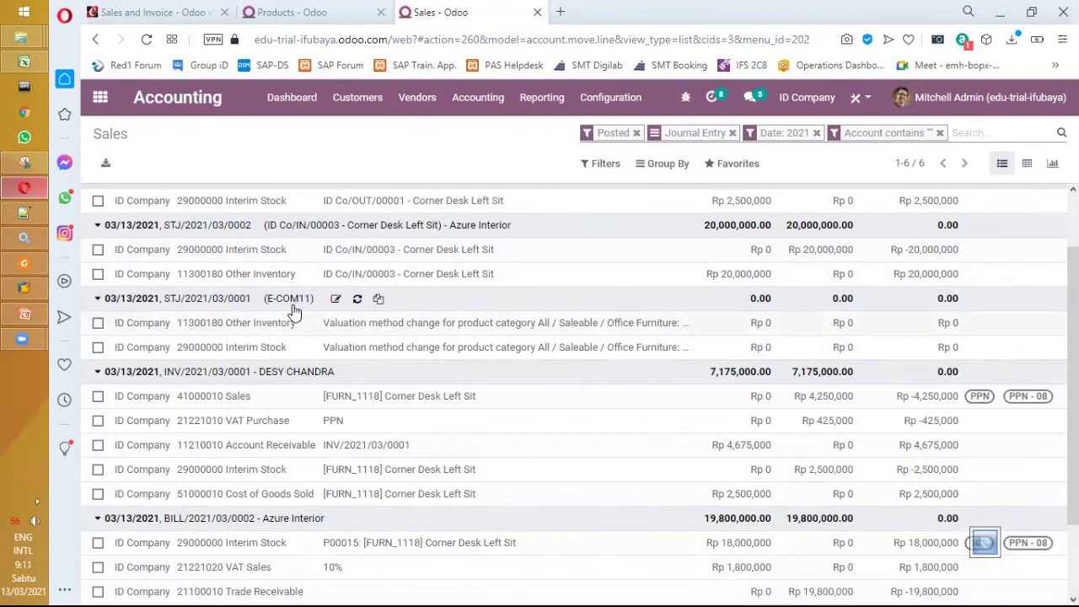
{"action": "scroll", "coordinate": [301, 306], "scroll_direction": "down", "scroll_amount": 2}
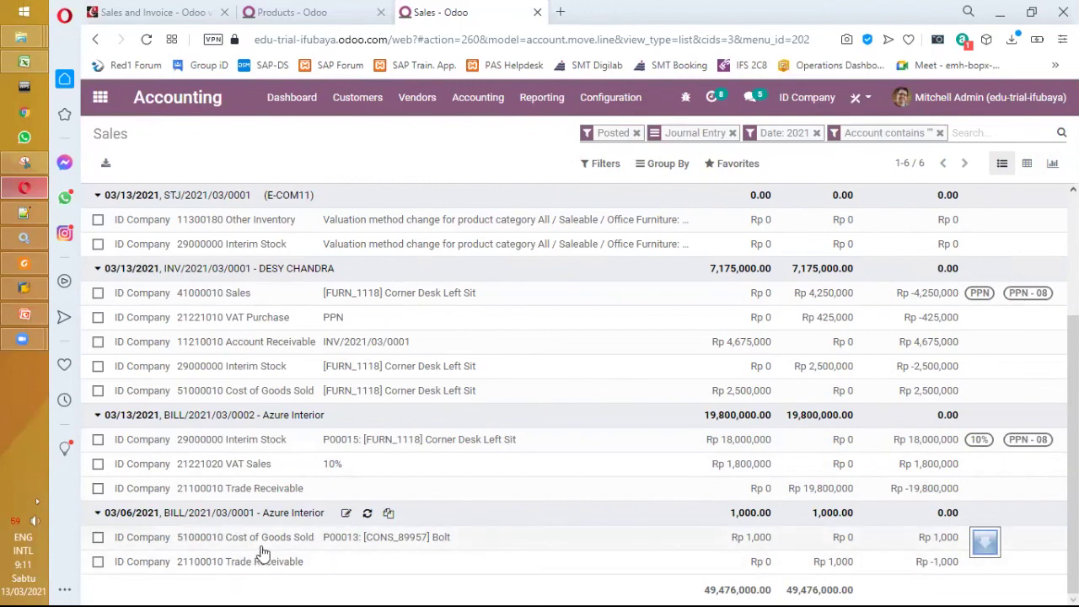
{"action": "scroll", "coordinate": [297, 535], "scroll_direction": "up", "scroll_amount": 1}
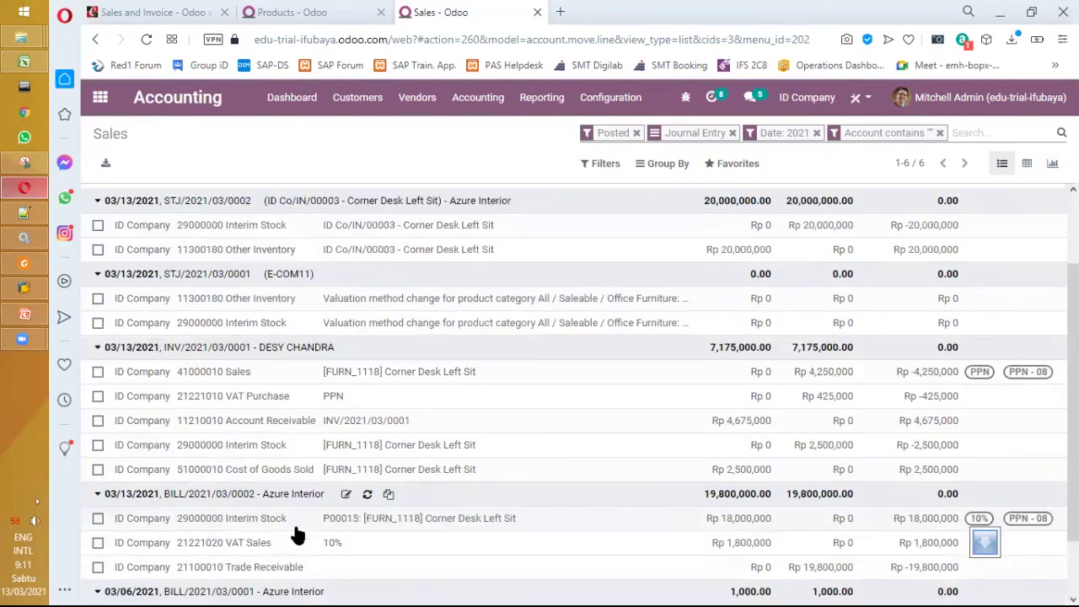
{"action": "scroll", "coordinate": [296, 535], "scroll_direction": "up", "scroll_amount": 1}
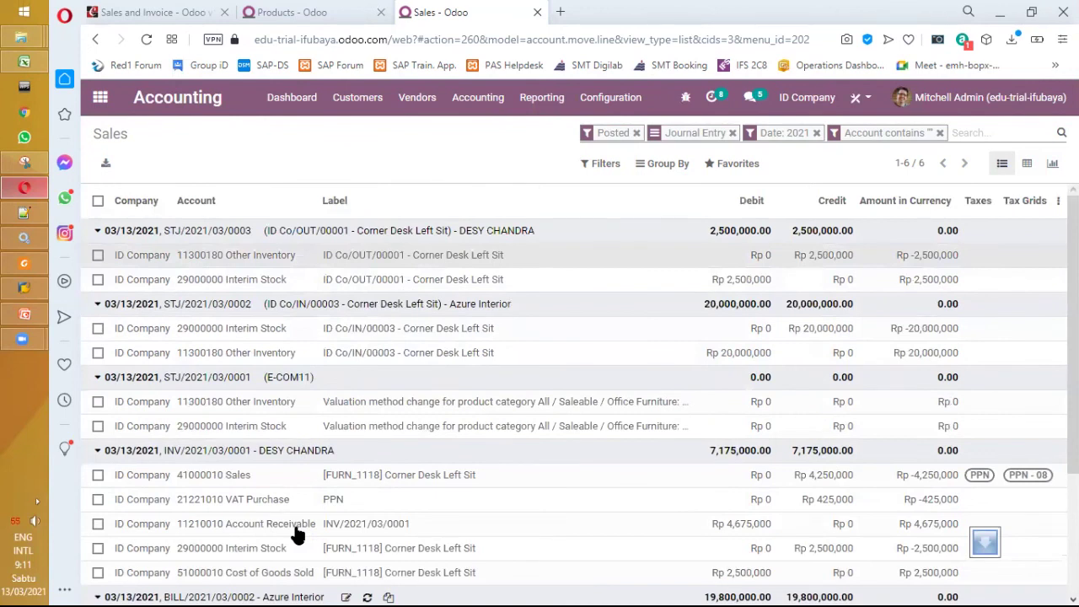
{"action": "scroll", "coordinate": [297, 535], "scroll_direction": "down", "scroll_amount": 2}
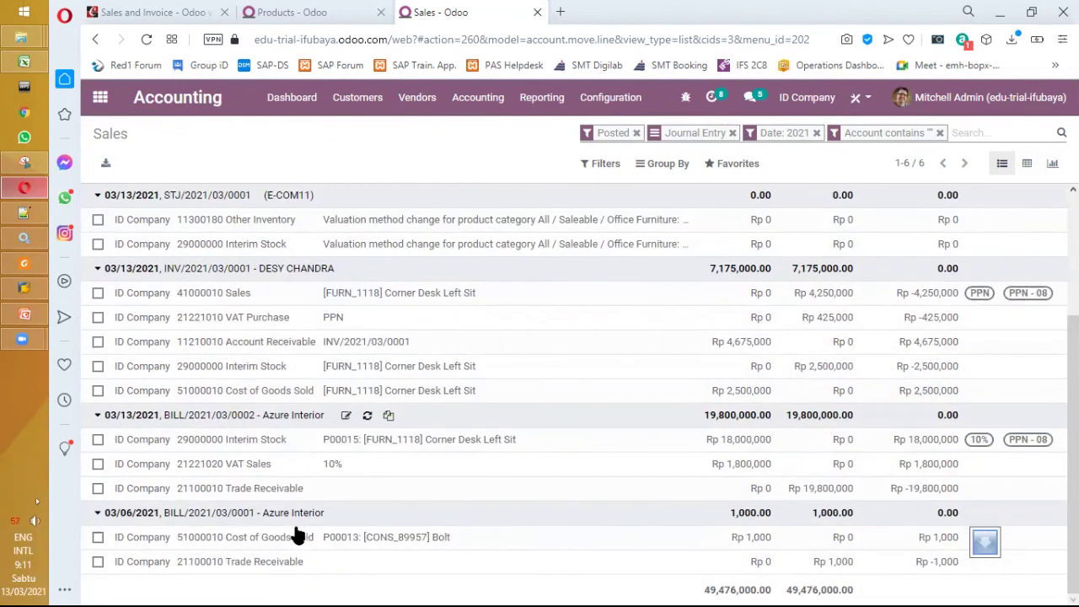
{"action": "scroll", "coordinate": [296, 535], "scroll_direction": "up", "scroll_amount": 2}
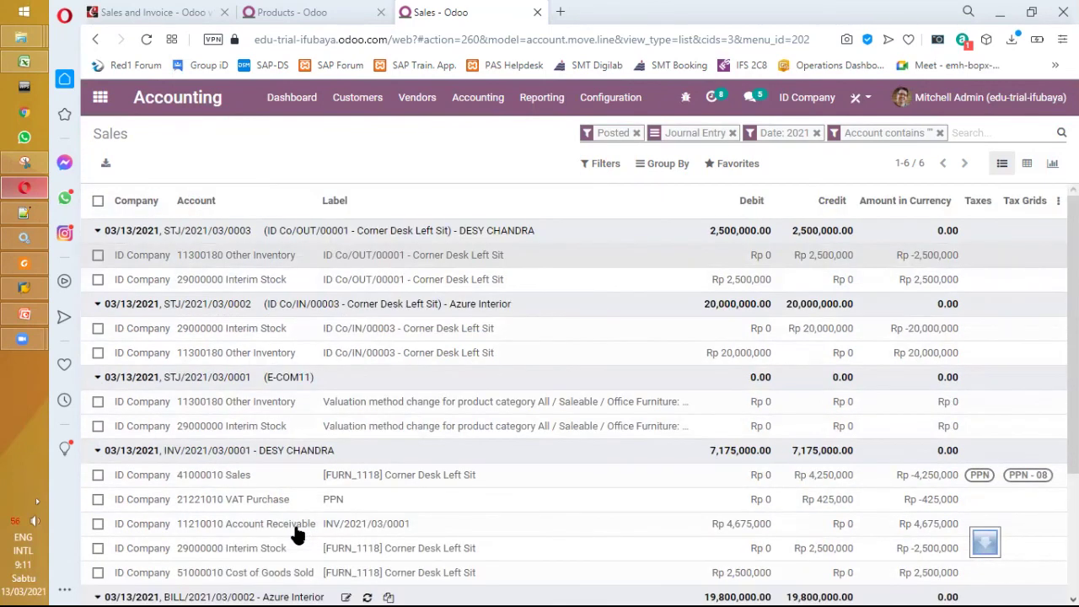
{"action": "scroll", "coordinate": [297, 535], "scroll_direction": "down", "scroll_amount": 2}
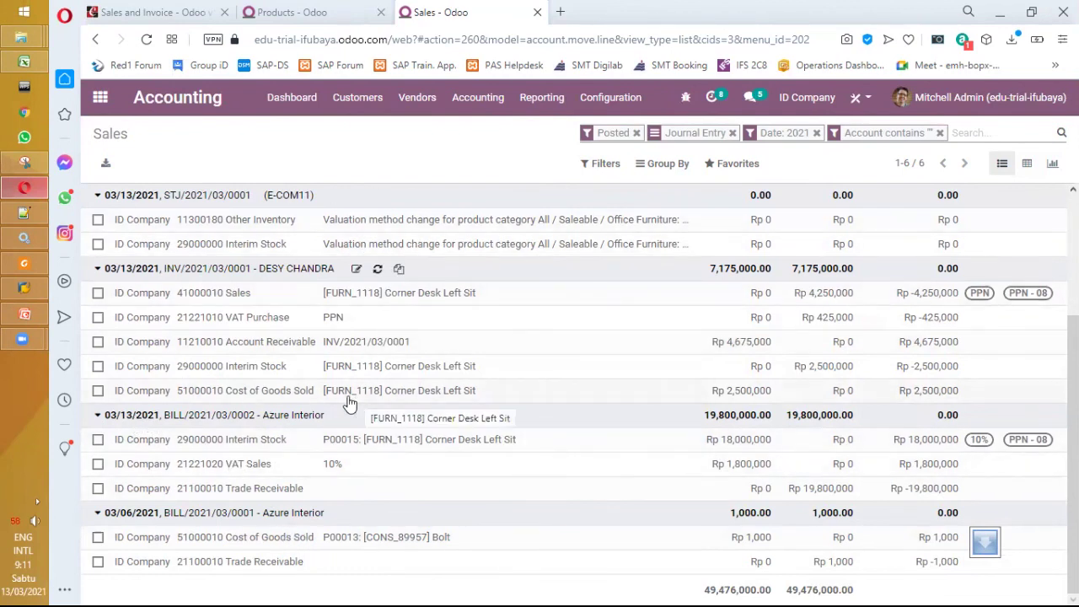
{"action": "scroll", "coordinate": [434, 418], "scroll_direction": "up", "scroll_amount": 2}
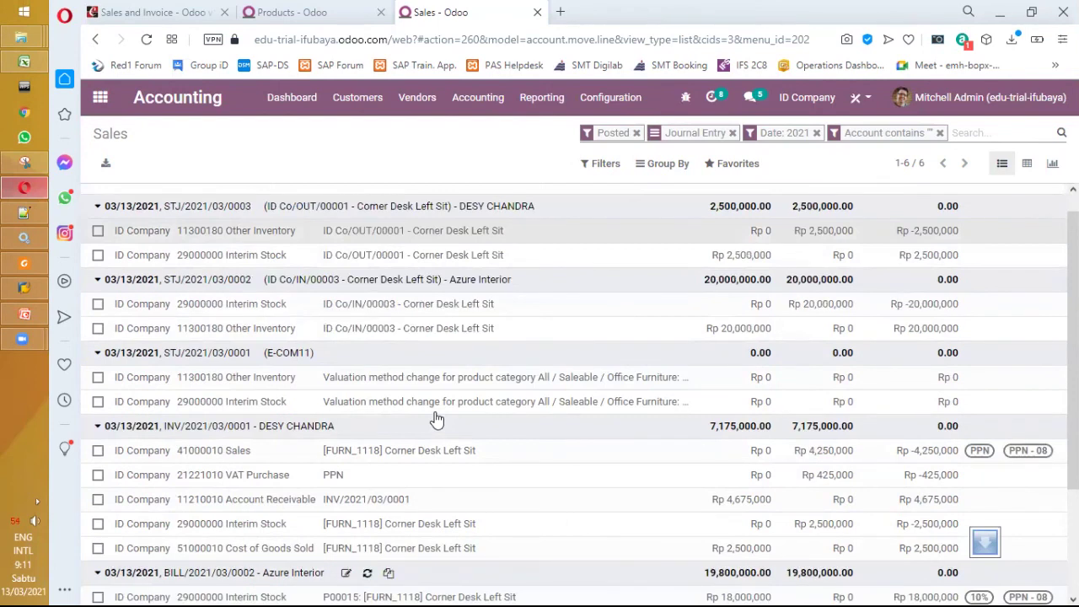
Select both lines of the outgoing ID Co/OUT/00001 entry and both lines of the incoming ID Co/IN/00003 entry
{"action": "left_click", "coordinate": [98, 231]}
{"action": "left_click", "coordinate": [98, 255]}
{"action": "left_click", "coordinate": [98, 303]}
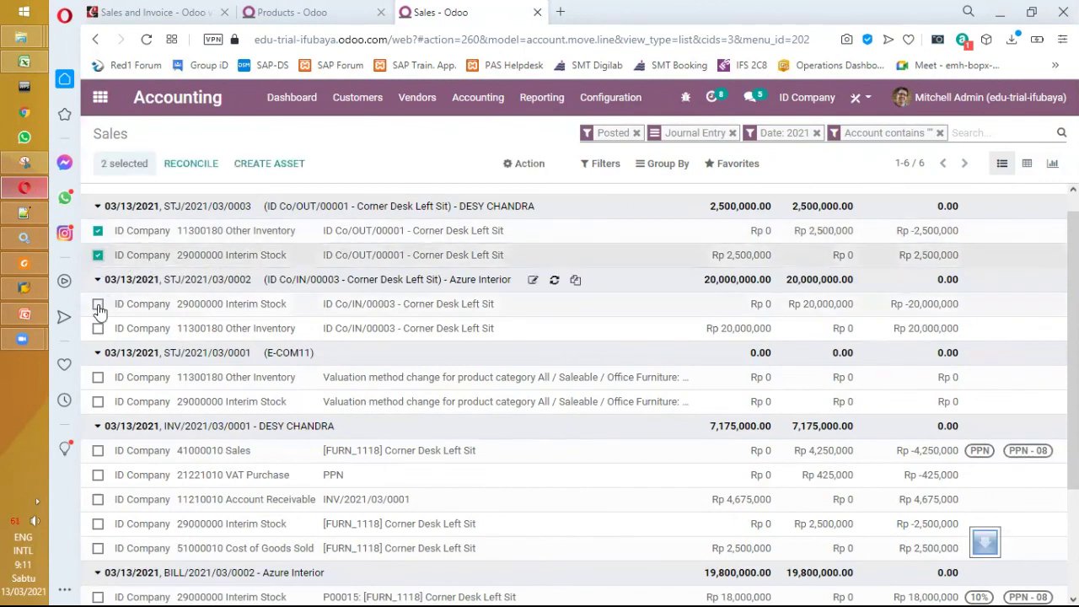
{"action": "left_click", "coordinate": [98, 328]}
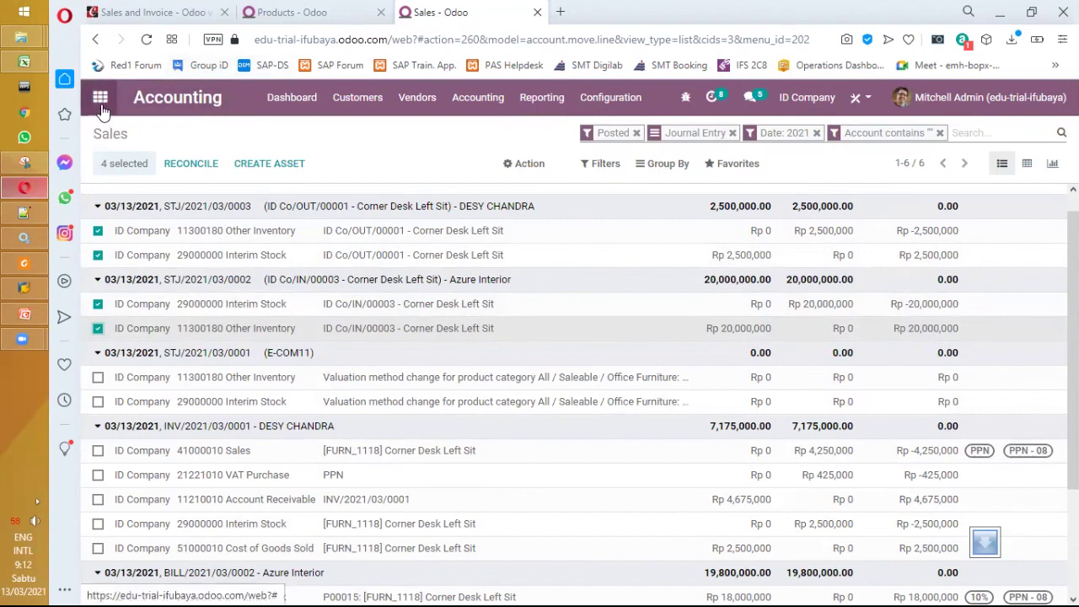
Return to the Accounting dashboard and switch to the Cybrosys Sales and Invoice documentation page
{"action": "left_click", "coordinate": [170, 108]}
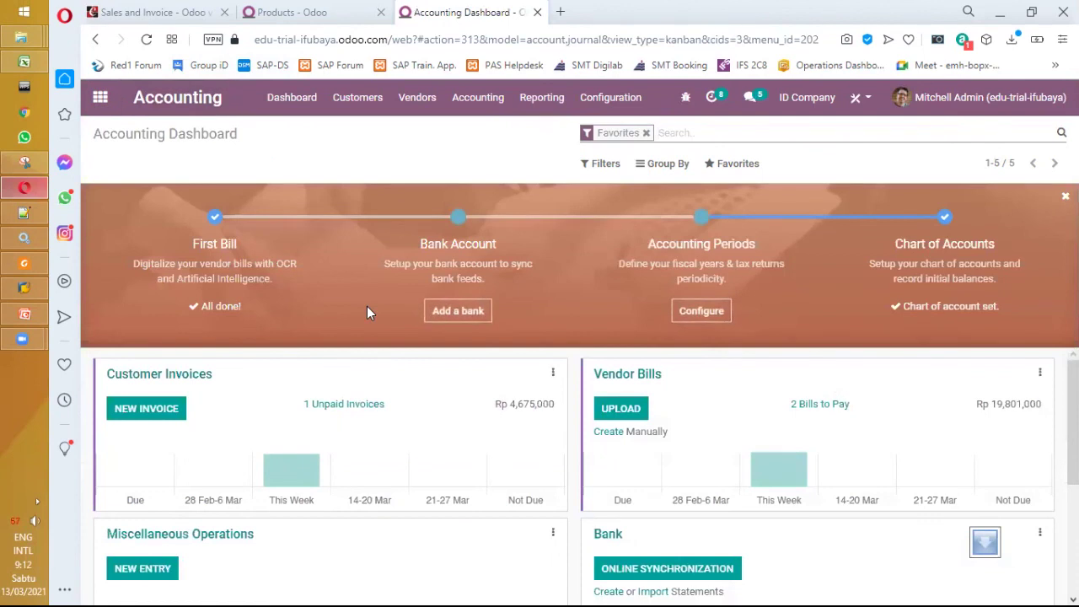
{"action": "left_click", "coordinate": [319, 15]}
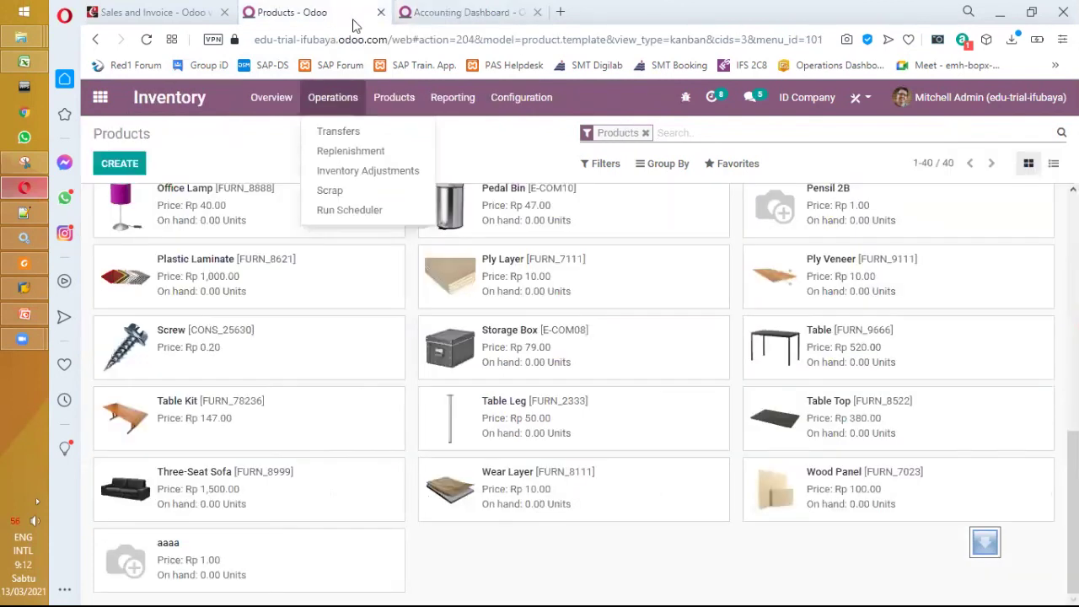
{"action": "key", "text": "ctrl+Tab"}
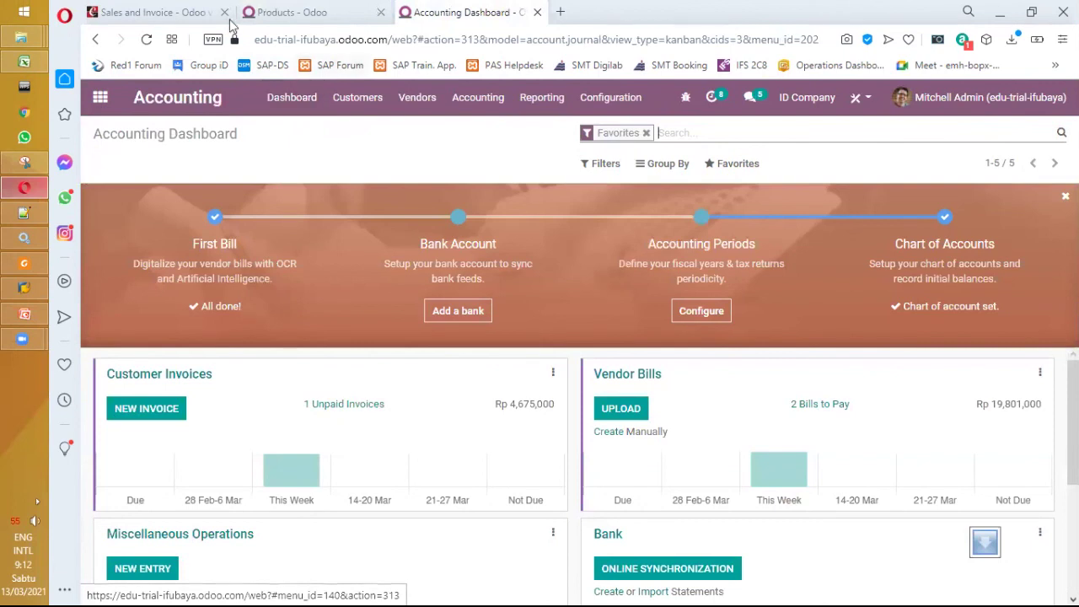
{"action": "left_click", "coordinate": [140, 16]}
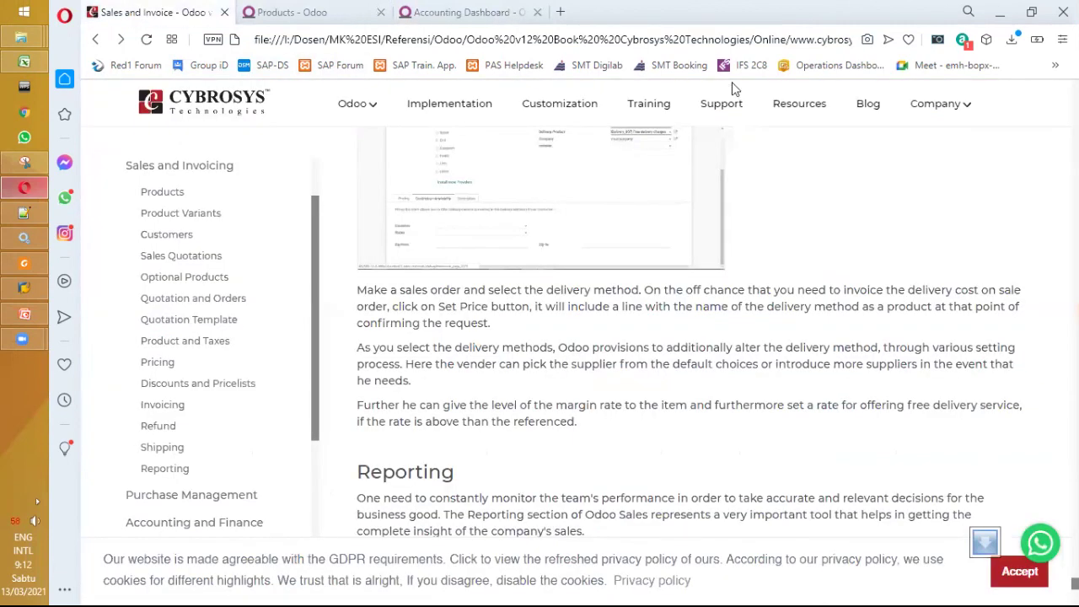